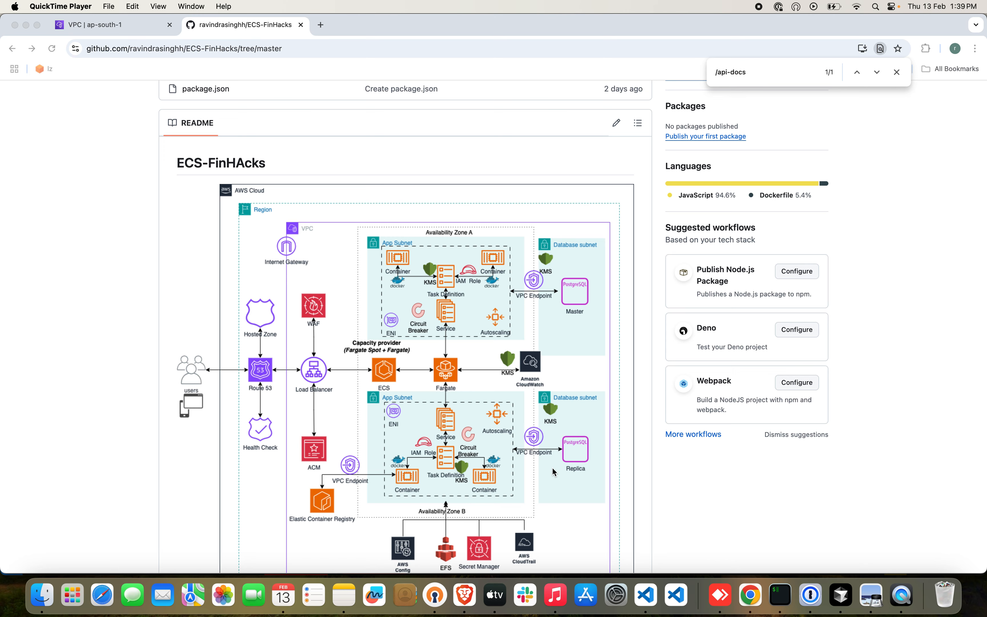
Open index.js from the ECS-FinHacks repository's file list and view its code.
{"action": "scroll", "coordinate": [553, 471], "scroll_direction": "up", "scroll_amount": 3}
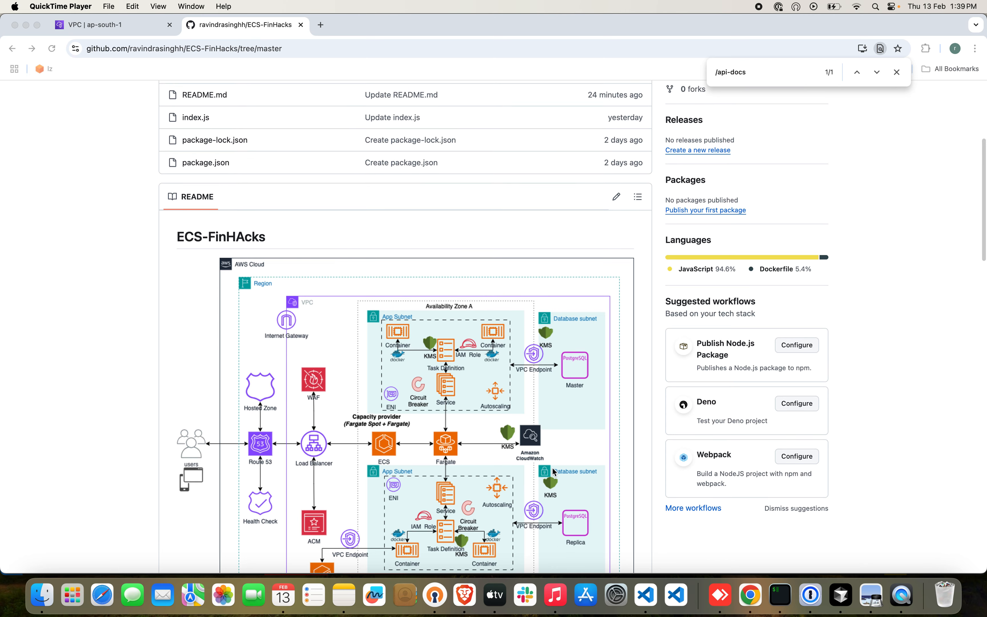
{"action": "scroll", "coordinate": [553, 471], "scroll_direction": "up", "scroll_amount": 5}
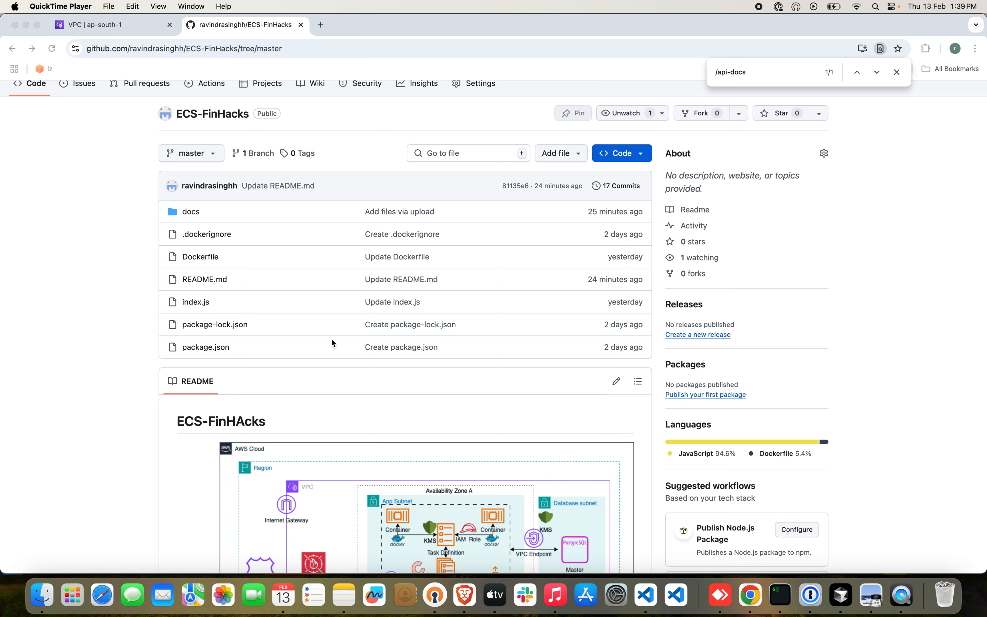
{"action": "left_click", "coordinate": [200, 303]}
{"action": "left_click", "coordinate": [200, 303]}
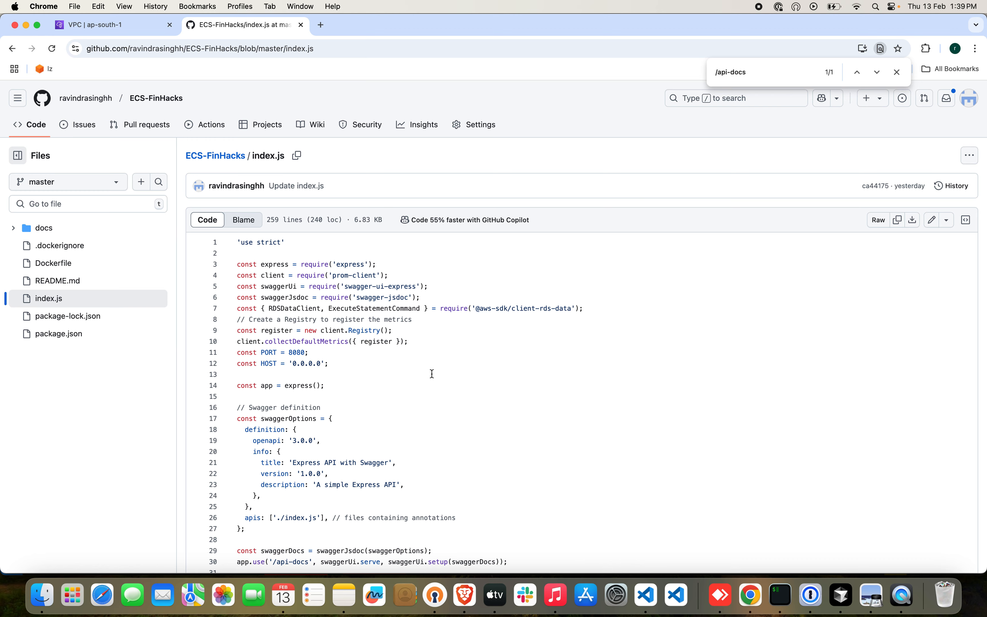
{"action": "scroll", "coordinate": [416, 396], "scroll_direction": "down", "scroll_amount": 3}
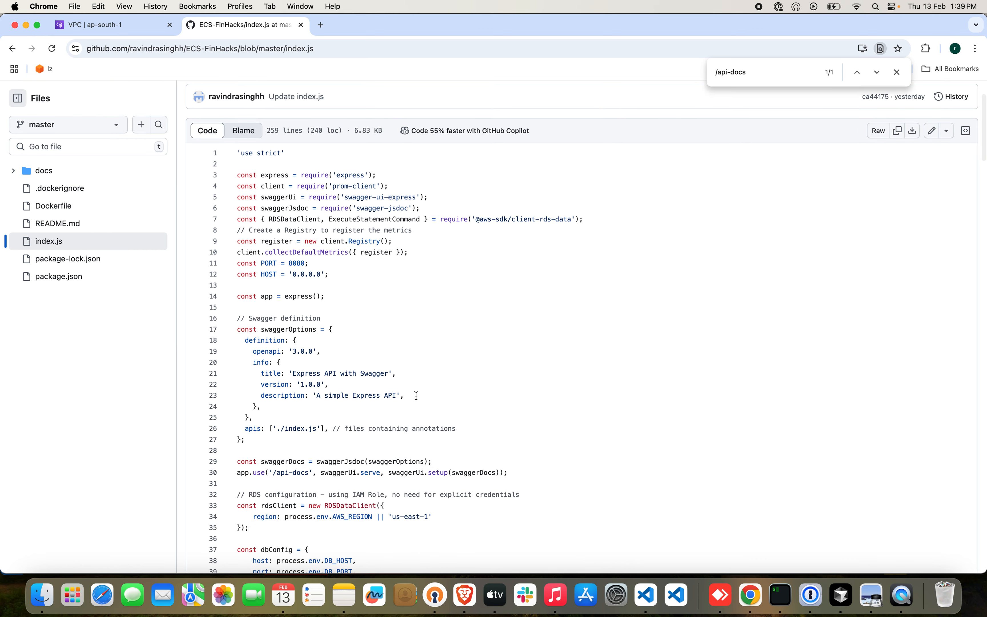
Search the index.js code for "/api-docs".
{"action": "left_click", "coordinate": [416, 396]}
{"action": "key", "text": "super+f"}
{"action": "type", "text": "api"}
{"action": "key", "text": "BackSpace"}
{"action": "key", "text": "BackSpace"}
{"action": "key", "text": "BackSpace"}
{"action": "type", "text": "/api-docs"}
Search the index.js code for "/ping" and view the endpoint's definition.
{"action": "left_click_drag", "start_coordinate": [761, 72], "coordinate": [719, 72]}
{"action": "key", "text": "BackSpace"}
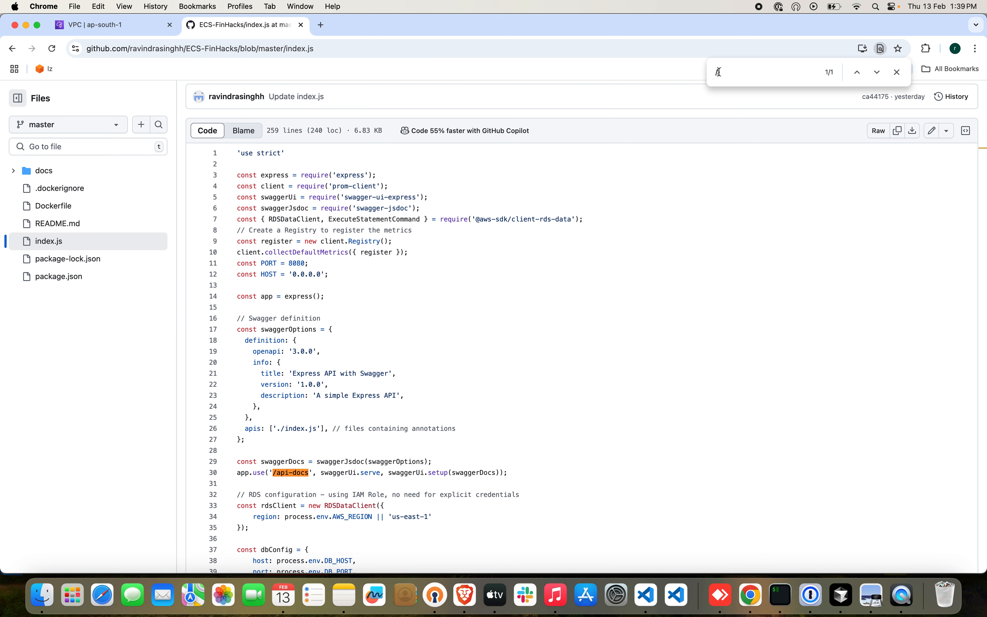
{"action": "type", "text": "ping"}
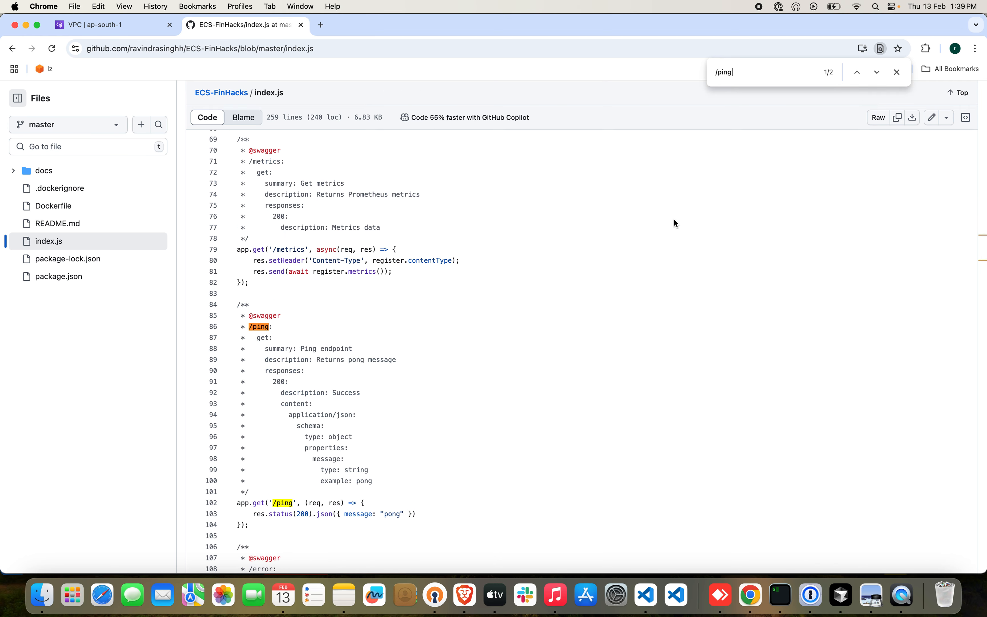
{"action": "scroll", "coordinate": [673, 220], "scroll_direction": "down", "scroll_amount": 3}
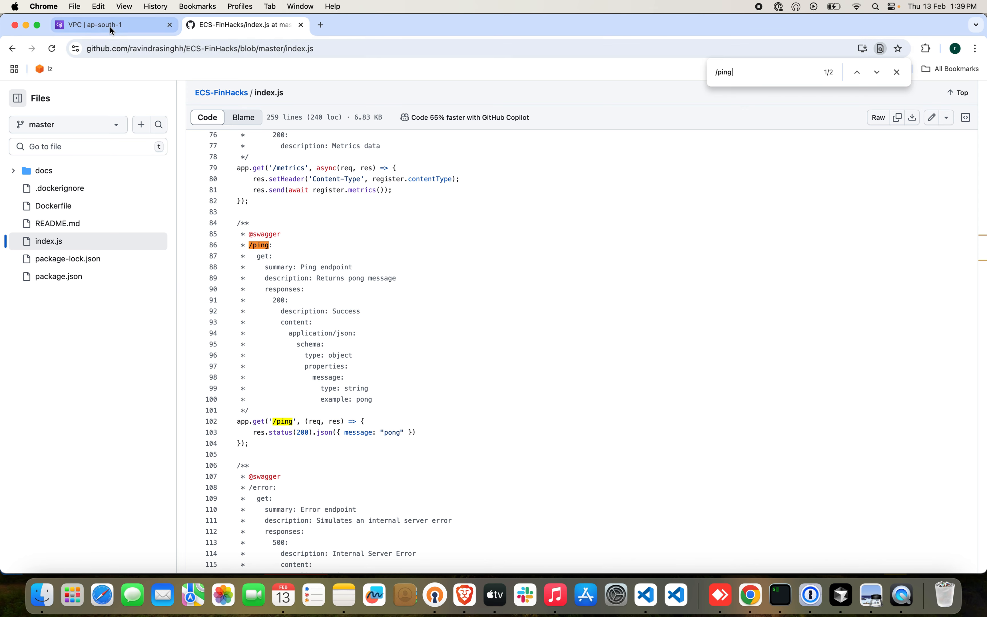
Switch to the AWS VPC console and open the list of your VPCs.
{"action": "left_click", "coordinate": [93, 26]}
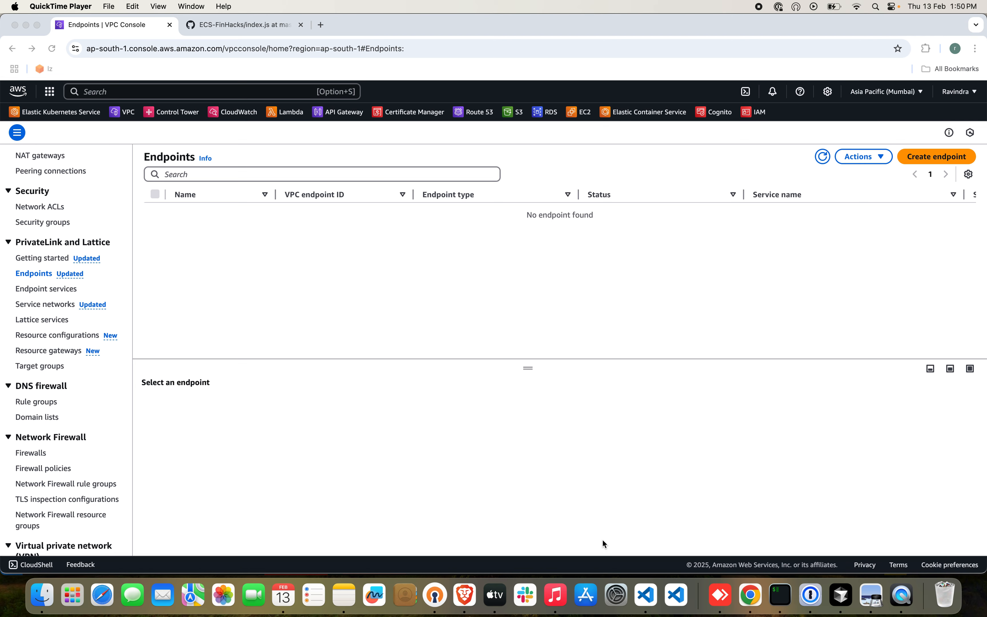
{"action": "scroll", "coordinate": [64, 304], "scroll_direction": "up", "scroll_amount": 6}
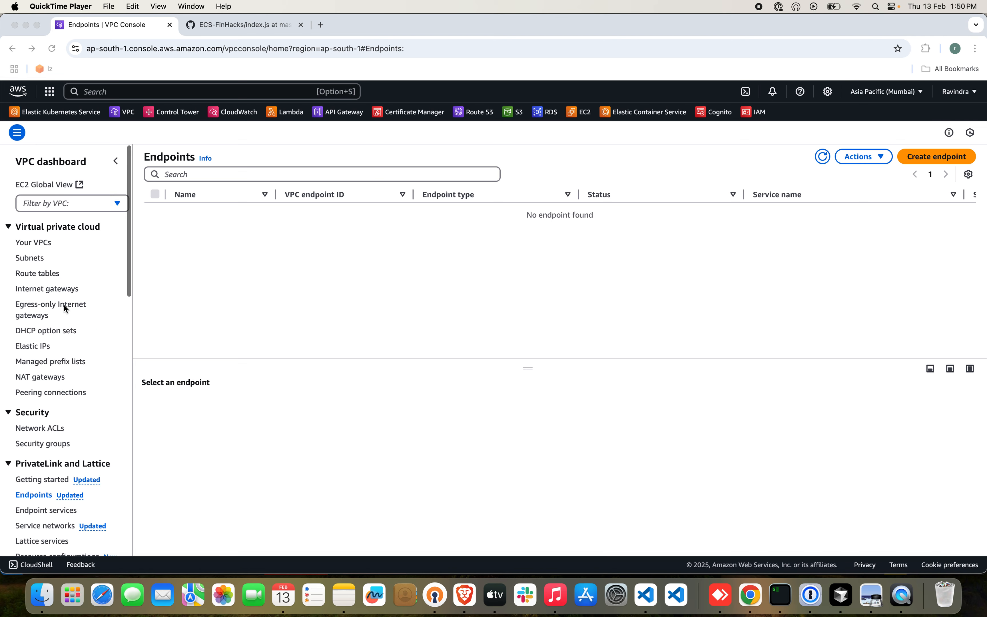
{"action": "double_click", "coordinate": [27, 247]}
{"action": "left_click", "coordinate": [27, 244]}
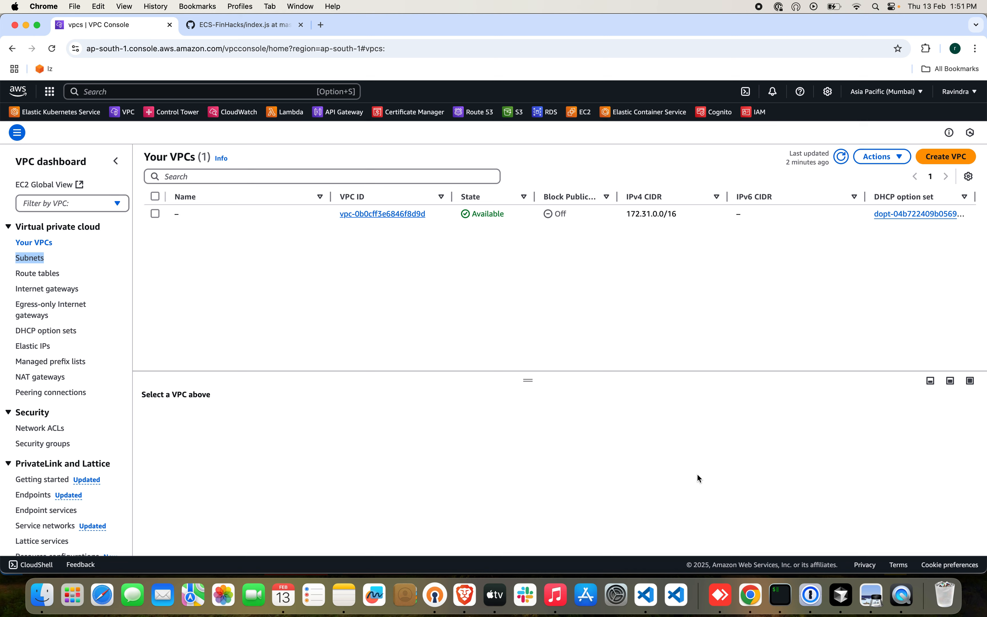
Create a VPC named ecs-fargate-vpc with the IPv4 CIDR 10.0.0.0/16.
{"action": "left_click", "coordinate": [956, 159]}
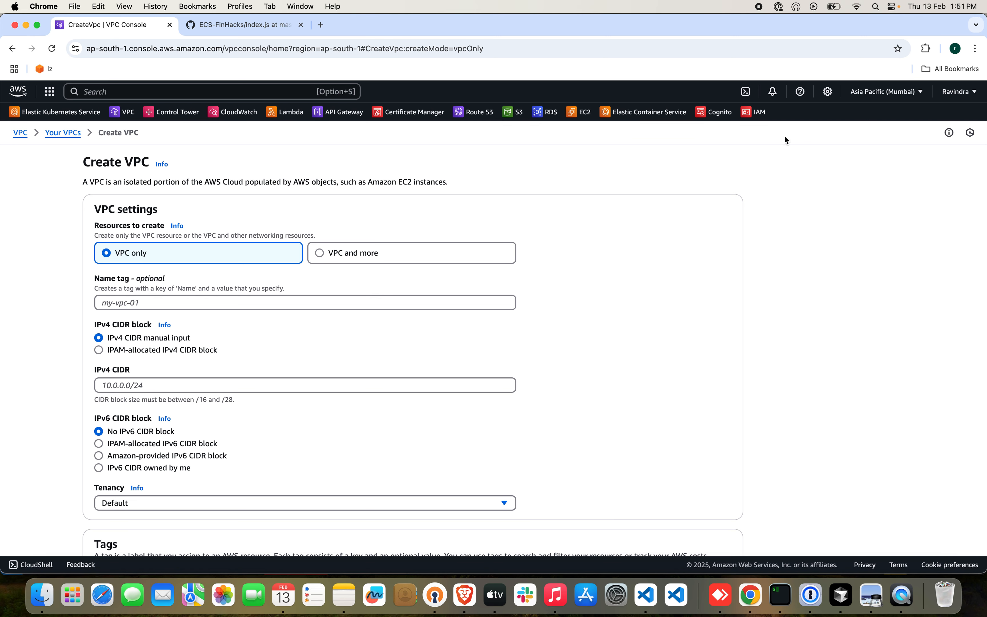
{"action": "left_click", "coordinate": [223, 302]}
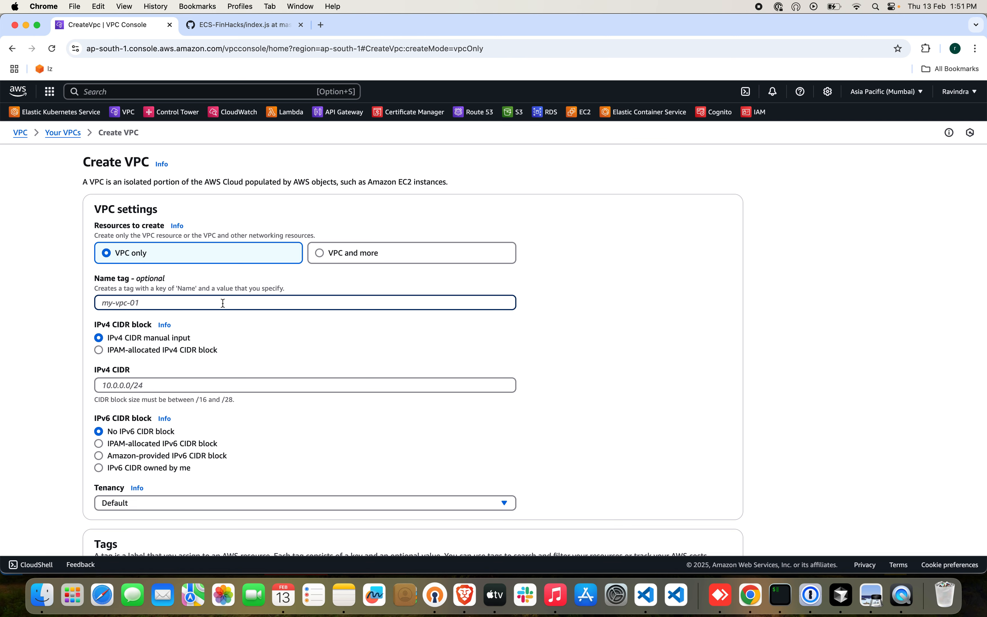
{"action": "type", "text": "ecs-fargate-vpc"}
{"action": "scroll", "coordinate": [326, 421], "scroll_direction": "down", "scroll_amount": 3}
{"action": "left_click", "coordinate": [286, 277]}
{"action": "type", "text": "10"}
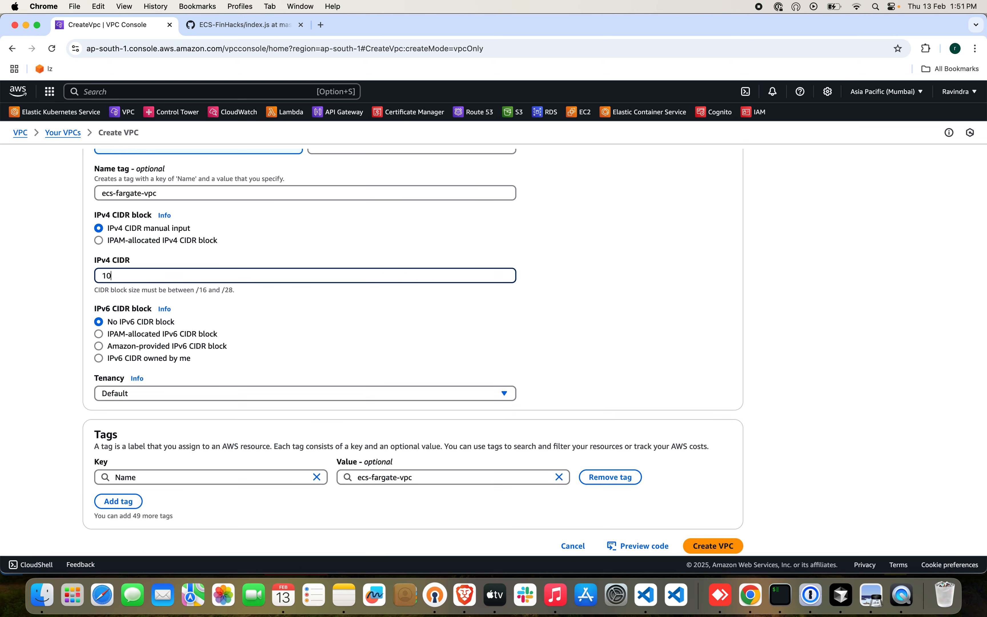
{"action": "type", "text": ".0.0.0/16"}
{"action": "scroll", "coordinate": [428, 279], "scroll_direction": "down", "scroll_amount": 1}
{"action": "left_click", "coordinate": [727, 530]}
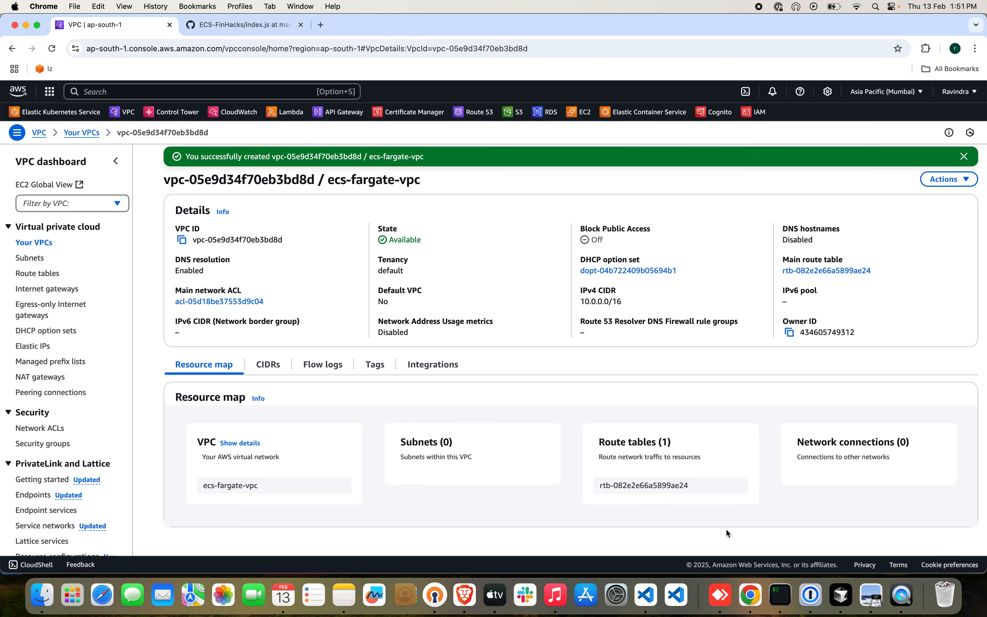
Start creating a subnet and assign it to ecs-fargate-vpc.
{"action": "left_click", "coordinate": [33, 258]}
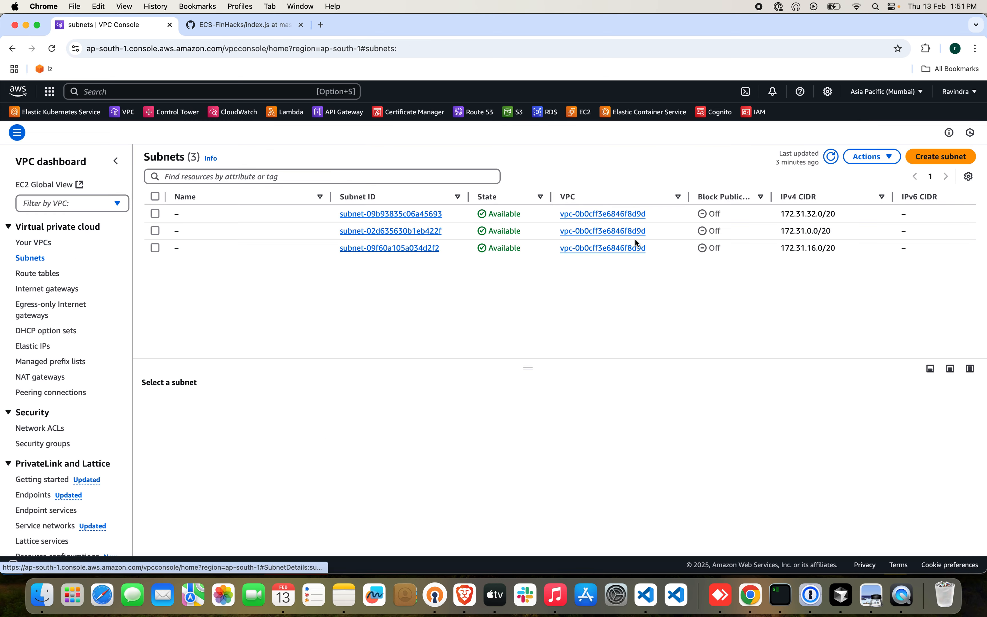
{"action": "left_click", "coordinate": [935, 158]}
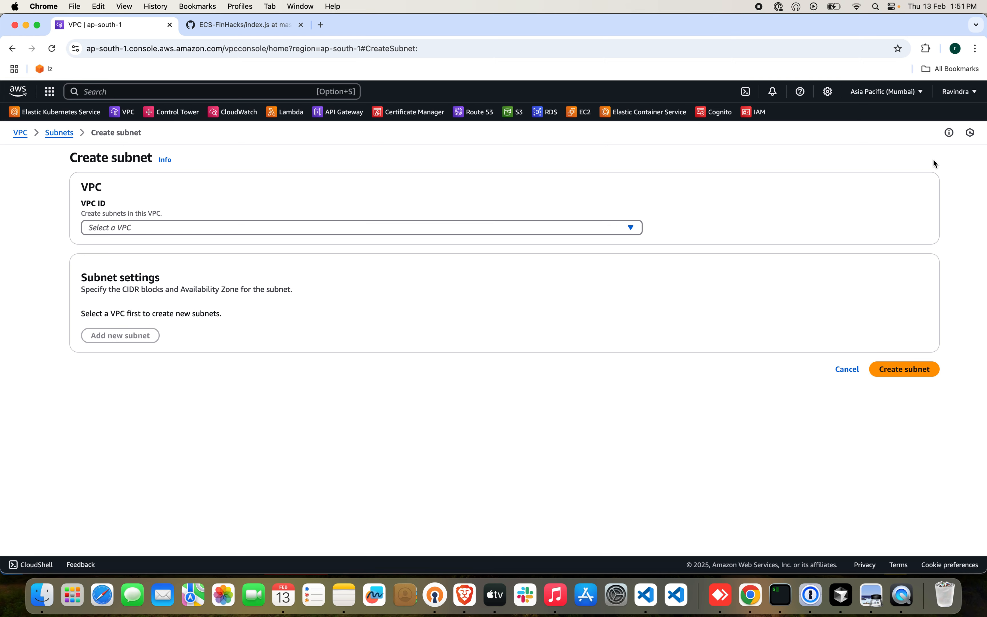
{"action": "left_click", "coordinate": [477, 230]}
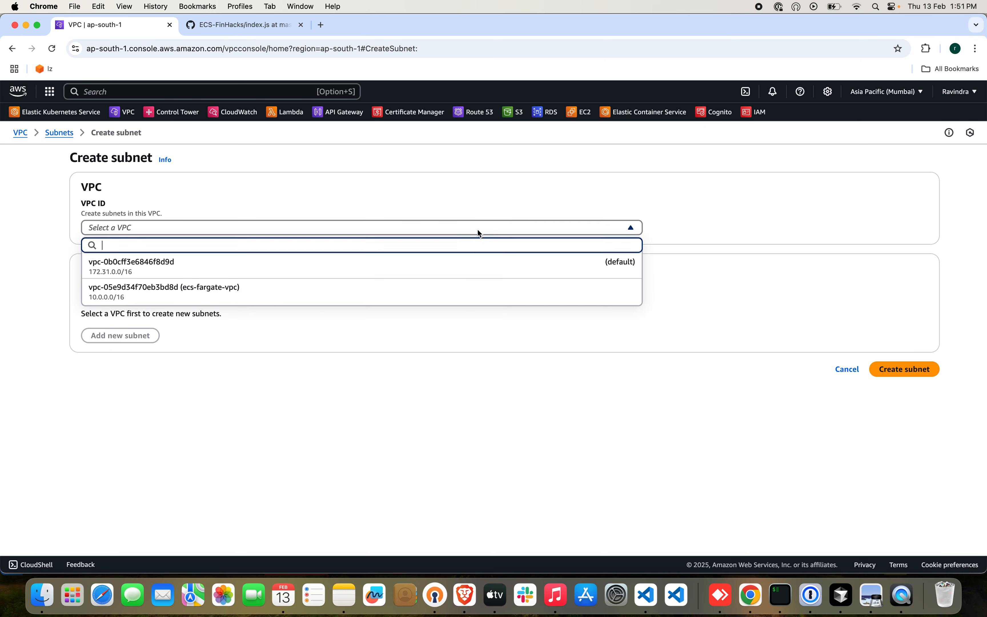
{"action": "left_click", "coordinate": [311, 294]}
{"action": "scroll", "coordinate": [749, 432], "scroll_direction": "down", "scroll_amount": 5}
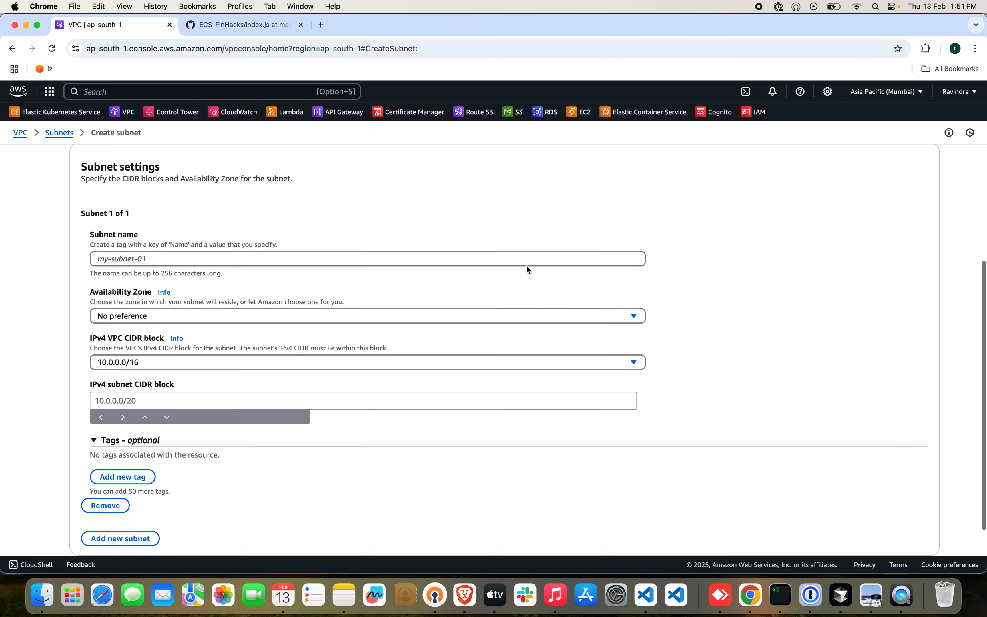
Create the subnet as Public-Az1 in availability zone ap-south-1a with the IPv4 subnet CIDR block 10.0.1.0/24.
{"action": "left_click", "coordinate": [513, 259]}
{"action": "type", "text": "Public"}
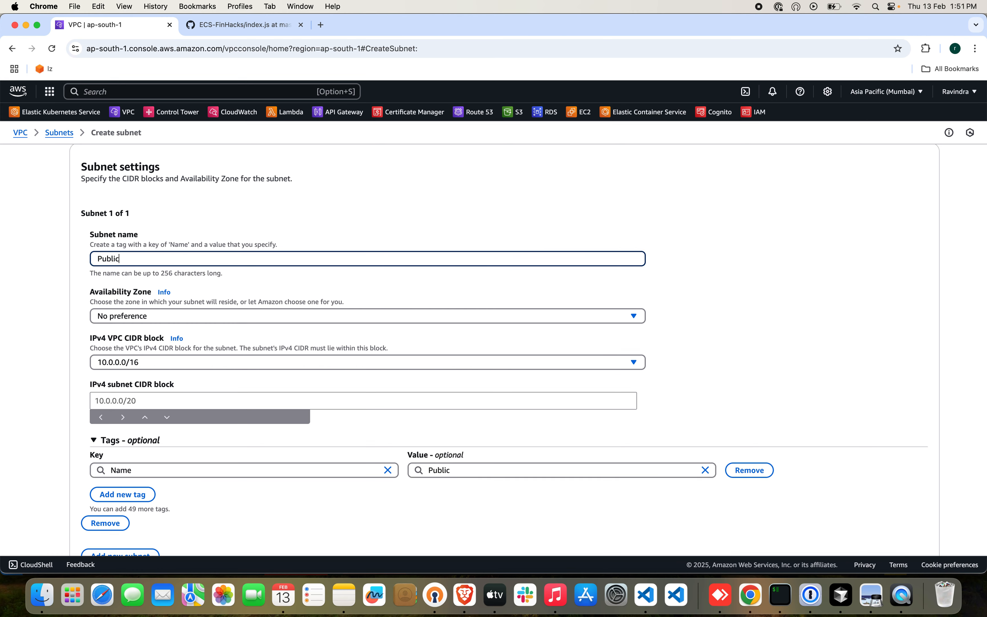
{"action": "type", "text": "-Az1"}
{"action": "left_click", "coordinate": [450, 321]}
{"action": "left_click", "coordinate": [368, 369]}
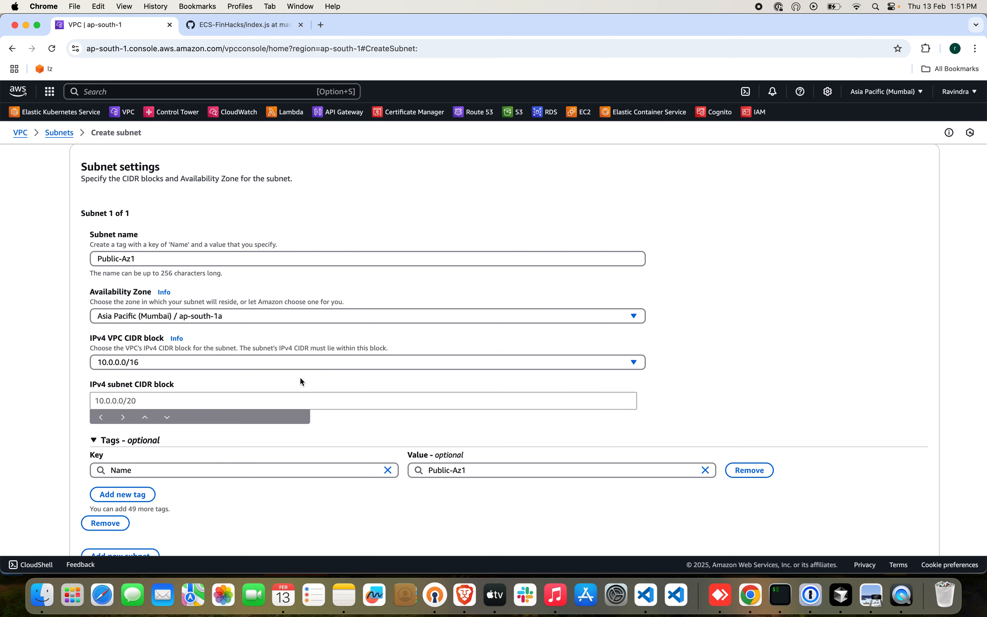
{"action": "left_click", "coordinate": [293, 400]}
{"action": "type", "text": "10.0."}
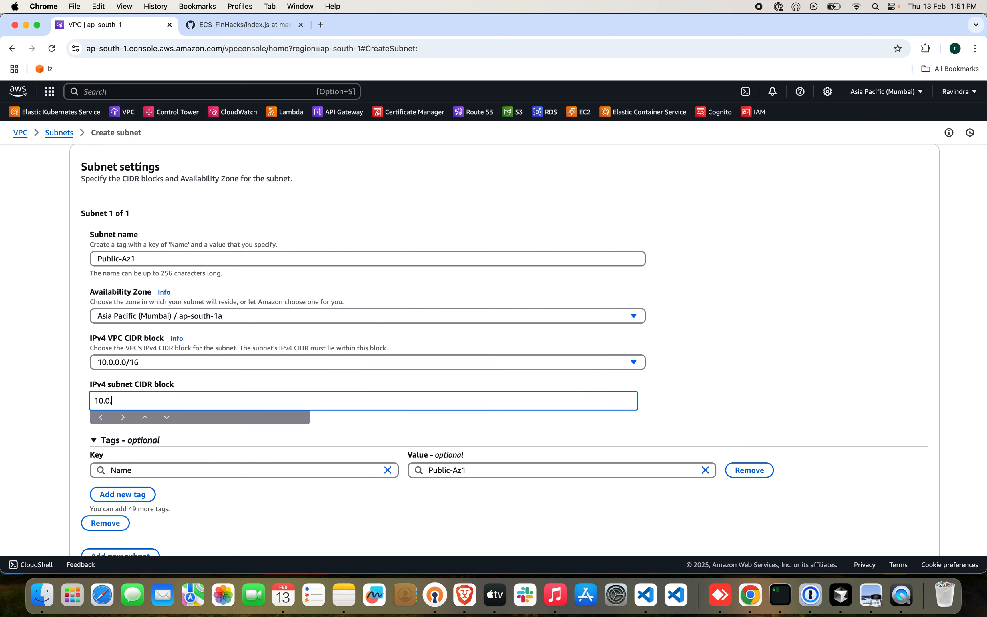
{"action": "type", "text": "1.0/24"}
{"action": "scroll", "coordinate": [412, 405], "scroll_direction": "down", "scroll_amount": 3}
{"action": "left_click", "coordinate": [903, 537]}
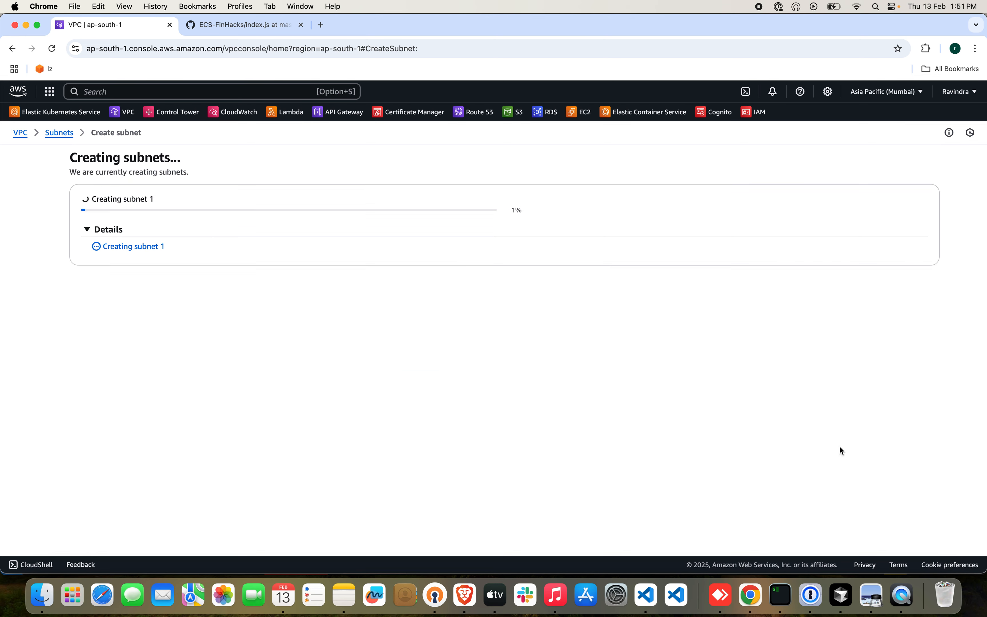
Start another subnet in ecs-fargate-vpc, named Public-Az2 and placed in availability zone ap-south-1b.
{"action": "left_click", "coordinate": [940, 178]}
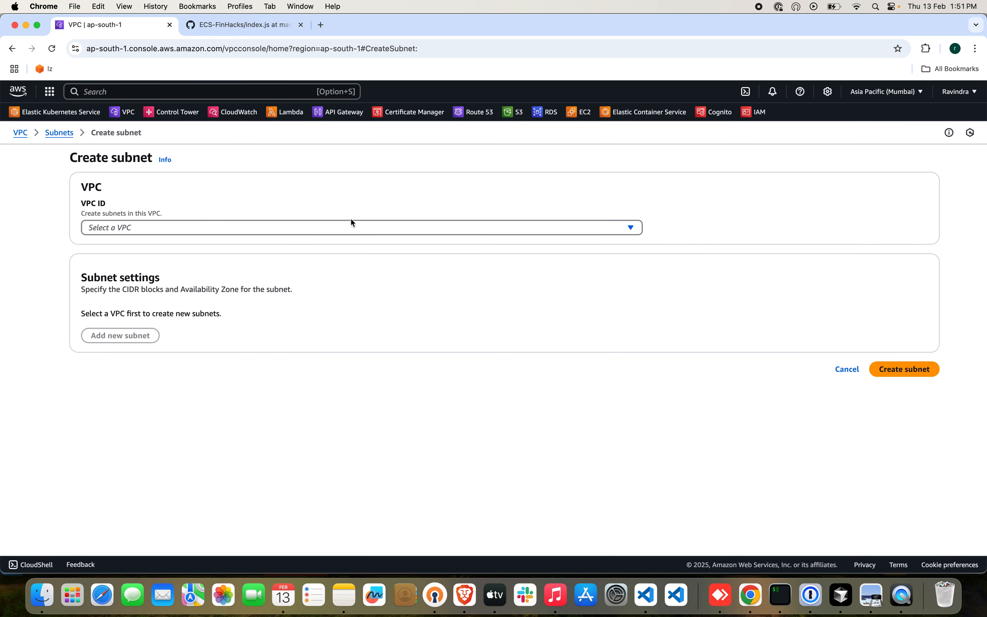
{"action": "left_click", "coordinate": [265, 234]}
{"action": "left_click", "coordinate": [215, 286]}
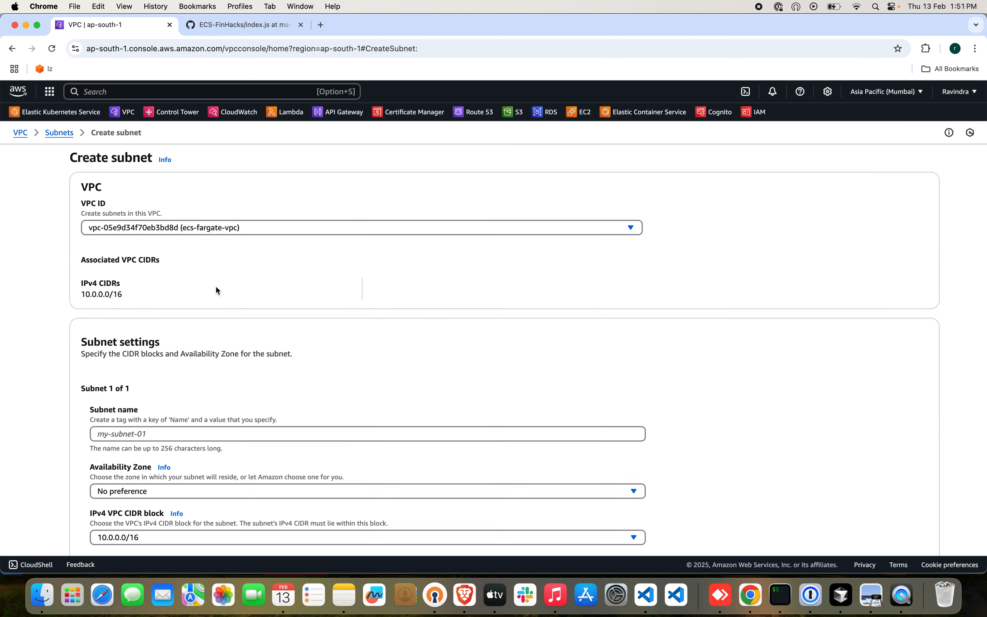
{"action": "left_click", "coordinate": [180, 433]}
{"action": "type", "text": "Public"}
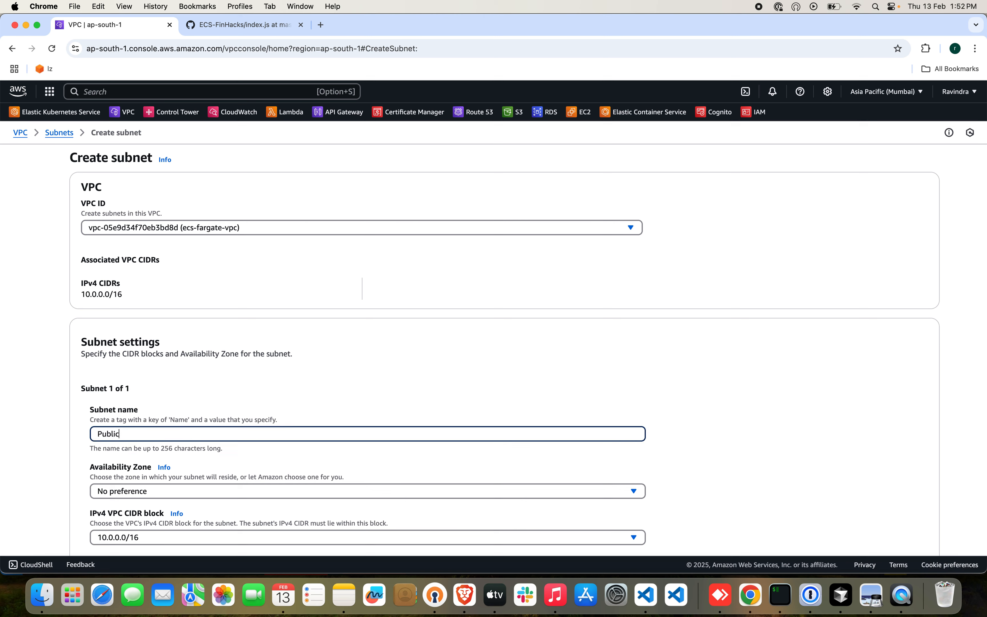
{"action": "type", "text": "-az2"}
{"action": "scroll", "coordinate": [232, 429], "scroll_direction": "down", "scroll_amount": 1}
{"action": "left_click", "coordinate": [288, 452]}
{"action": "left_click", "coordinate": [293, 403]}
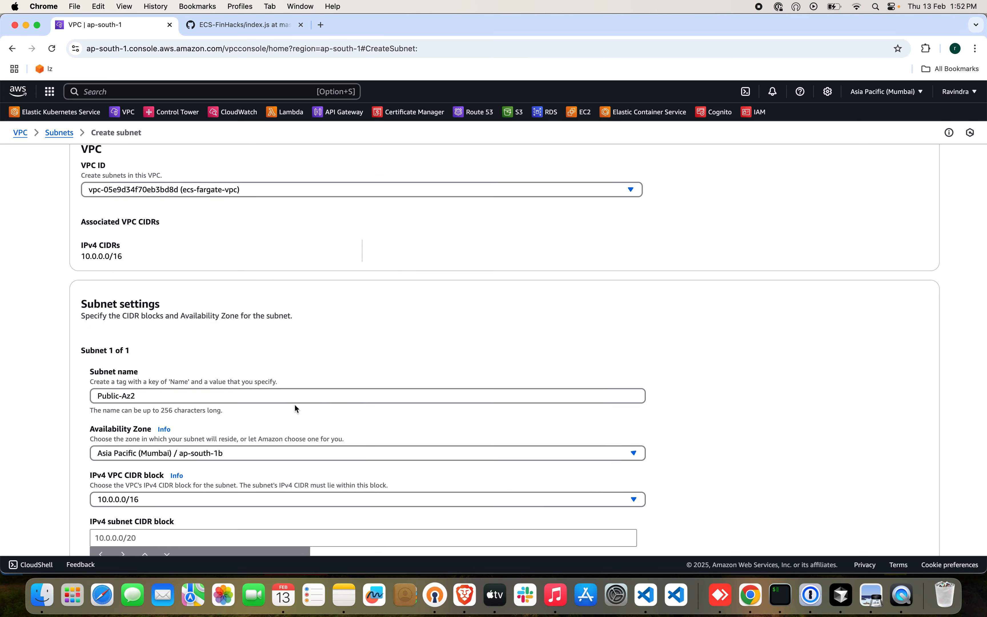
Set the Public-Az2 IPv4 subnet CIDR block to 10.0.2.0/24 and create the subnet.
{"action": "scroll", "coordinate": [404, 420], "scroll_direction": "down", "scroll_amount": 5}
{"action": "left_click", "coordinate": [387, 358]}
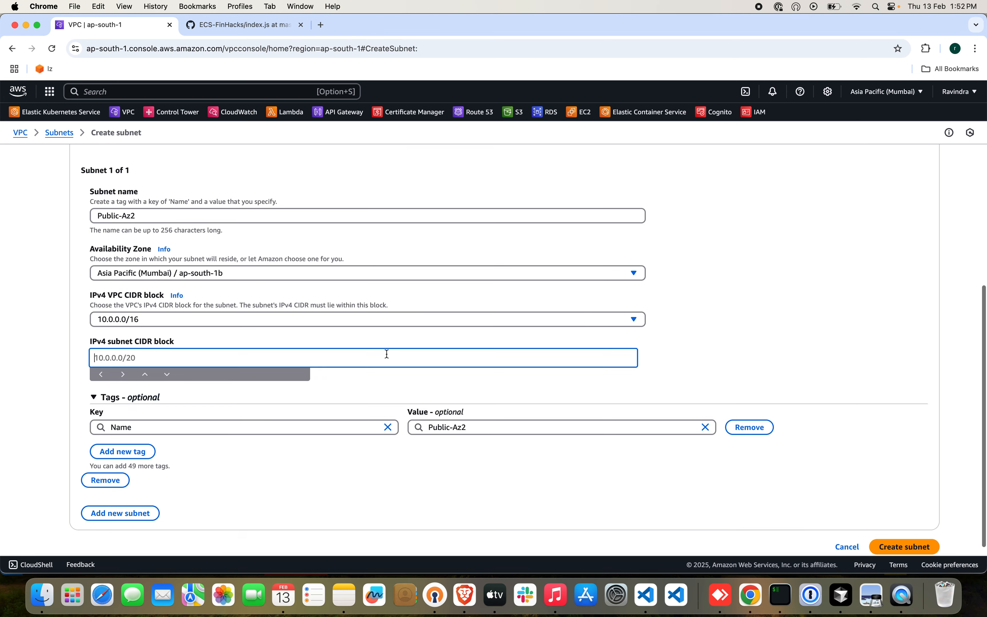
{"action": "type", "text": "10.0.2.0/24"}
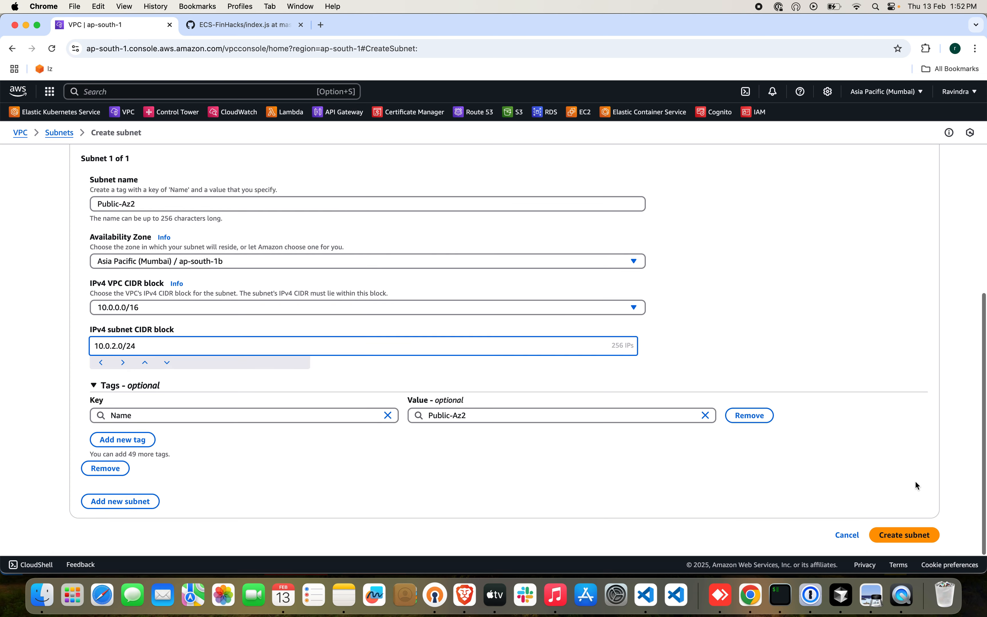
{"action": "left_click", "coordinate": [917, 544]}
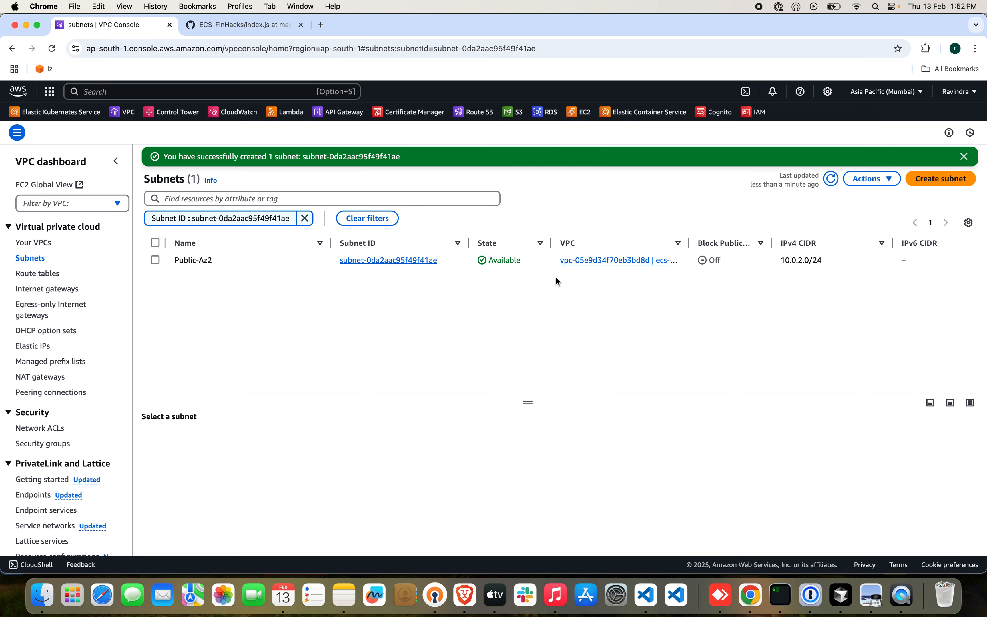
Start a further subnet in ecs-fargate-vpc and name it App-Private-Az1.
{"action": "left_click", "coordinate": [922, 181]}
{"action": "left_click", "coordinate": [240, 233]}
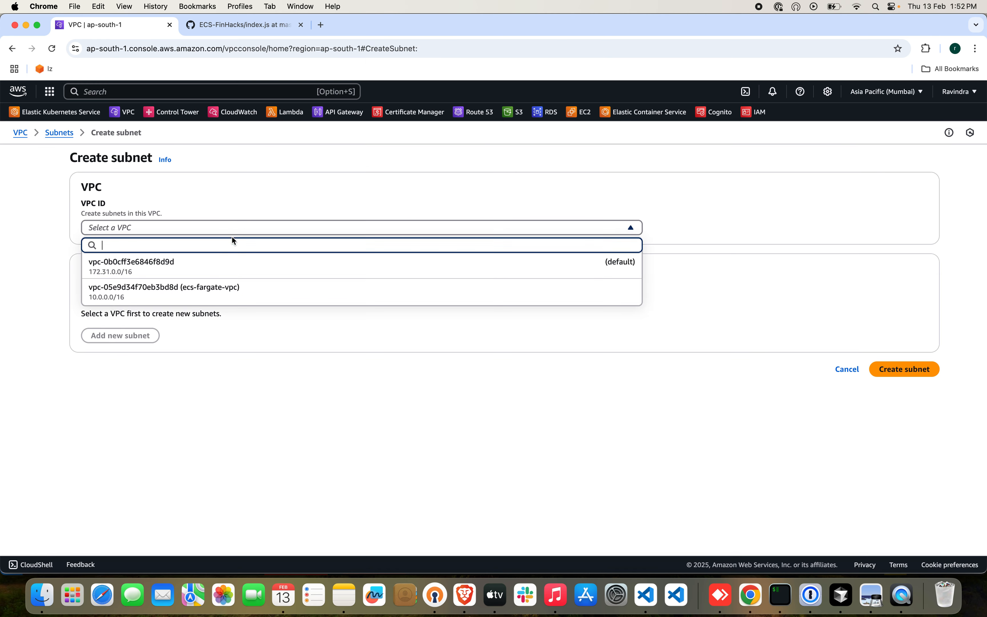
{"action": "left_click", "coordinate": [213, 292]}
{"action": "left_click", "coordinate": [252, 429]}
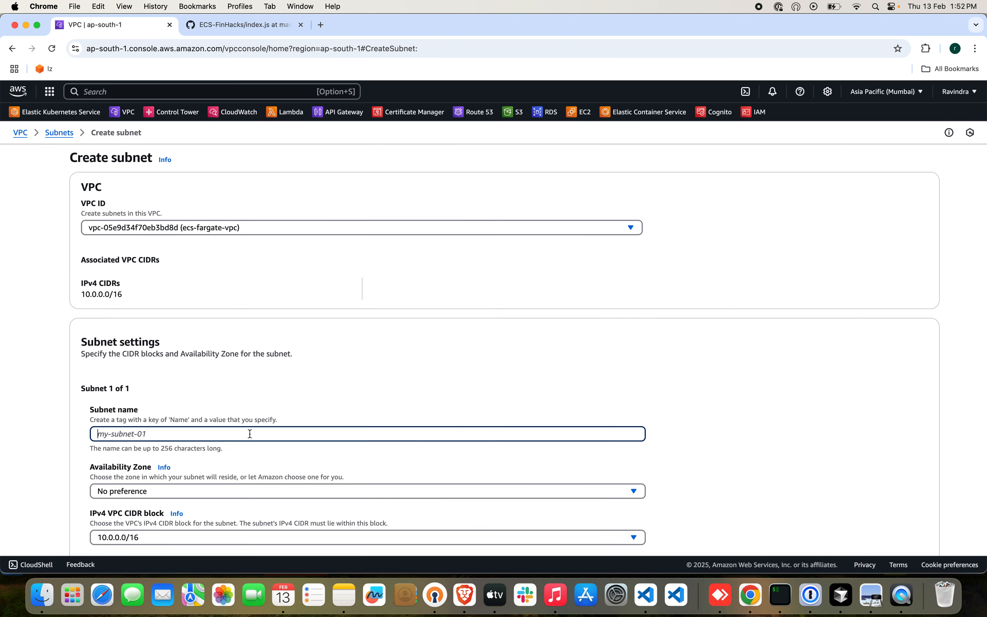
{"action": "type", "text": "App-"}
{"action": "key", "text": "super+a"}
{"action": "key", "text": "BackSpace"}
{"action": "type", "text": "Pr"}
{"action": "key", "text": "BackSpace"}
{"action": "key", "text": "BackSpace"}
{"action": "type", "text": "App-Private-Az1"}
Place the App-Private-Az1 subnet in availability zone ap-south-1a.
{"action": "scroll", "coordinate": [317, 474], "scroll_direction": "down", "scroll_amount": 3}
{"action": "left_click", "coordinate": [293, 428]}
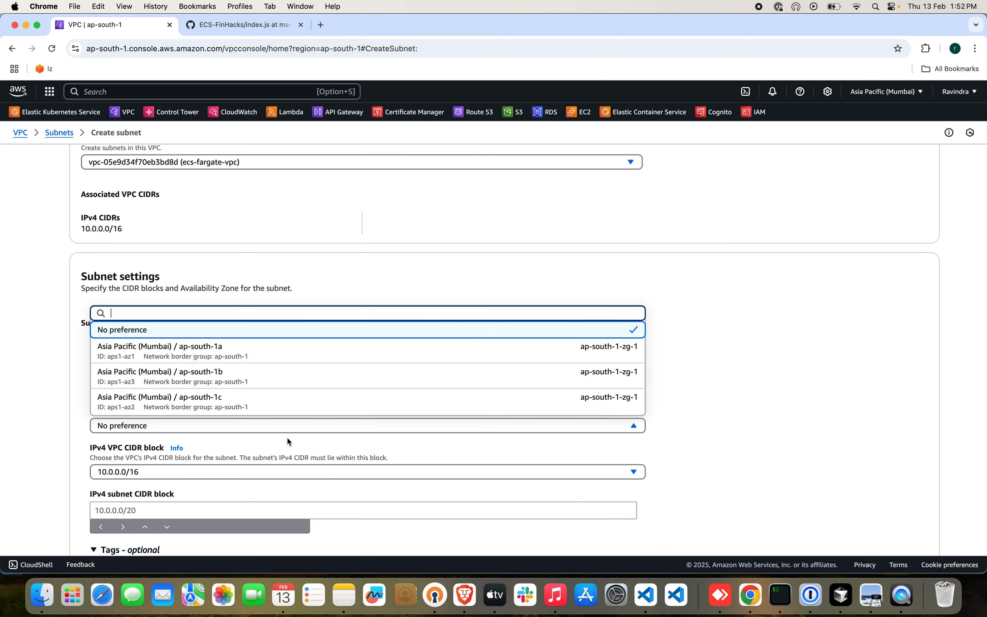
{"action": "left_click", "coordinate": [278, 361]}
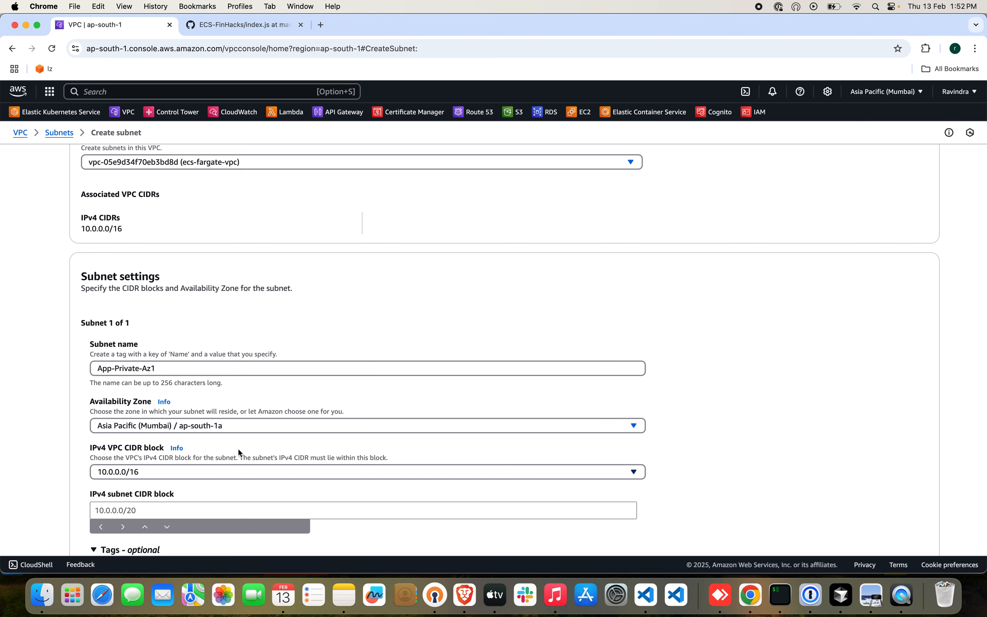
Set the App-Private-Az1 IPv4 subnet CIDR block to 10.0.3.0/24 and create the subnet.
{"action": "scroll", "coordinate": [242, 469], "scroll_direction": "down", "scroll_amount": 2}
{"action": "left_click", "coordinate": [213, 465]}
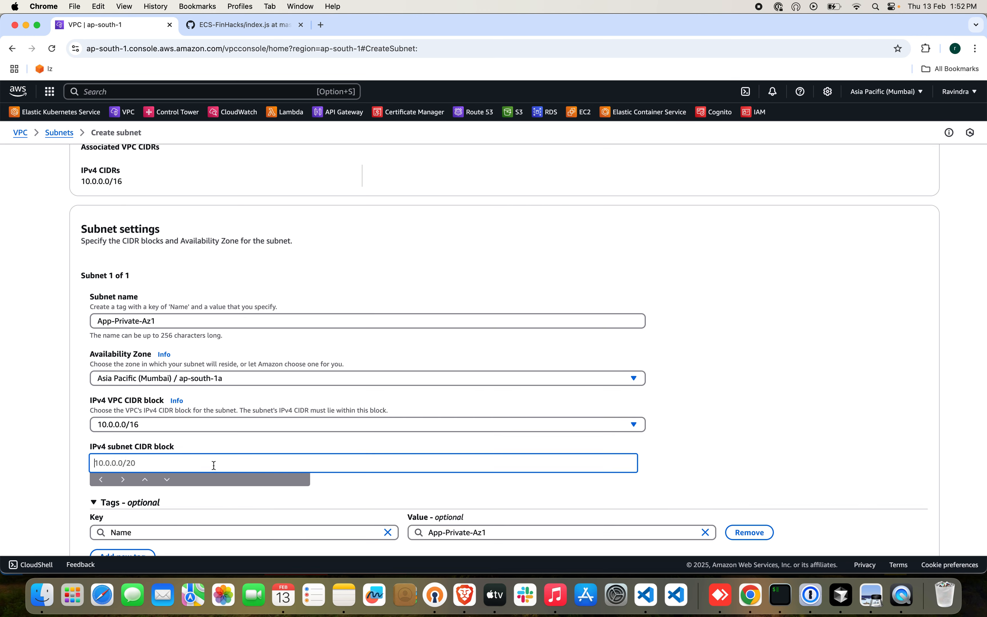
{"action": "type", "text": "10.0.03.0/24"}
{"action": "scroll", "coordinate": [332, 458], "scroll_direction": "down", "scroll_amount": 1}
{"action": "left_click", "coordinate": [117, 428]}
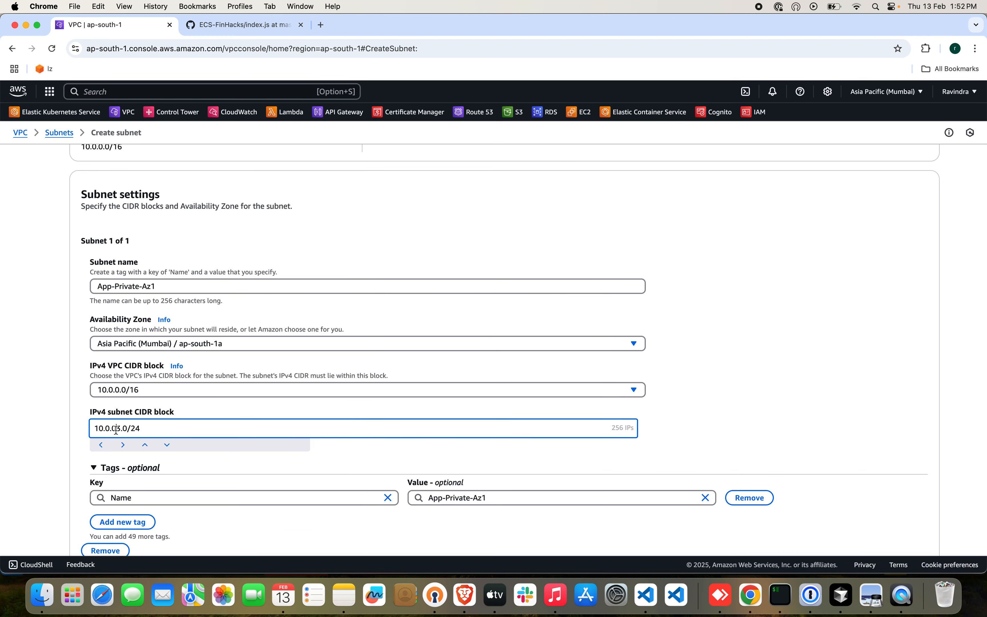
{"action": "key", "text": "BackSpace"}
{"action": "triple_click", "coordinate": [271, 283]}
{"action": "scroll", "coordinate": [526, 338], "scroll_direction": "down", "scroll_amount": 3}
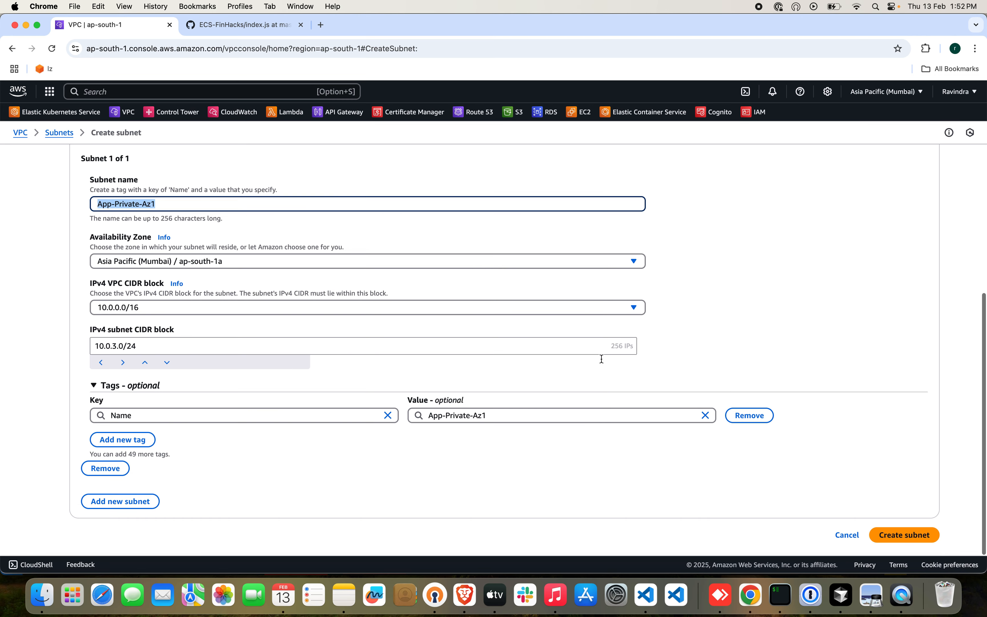
{"action": "left_click", "coordinate": [896, 531]}
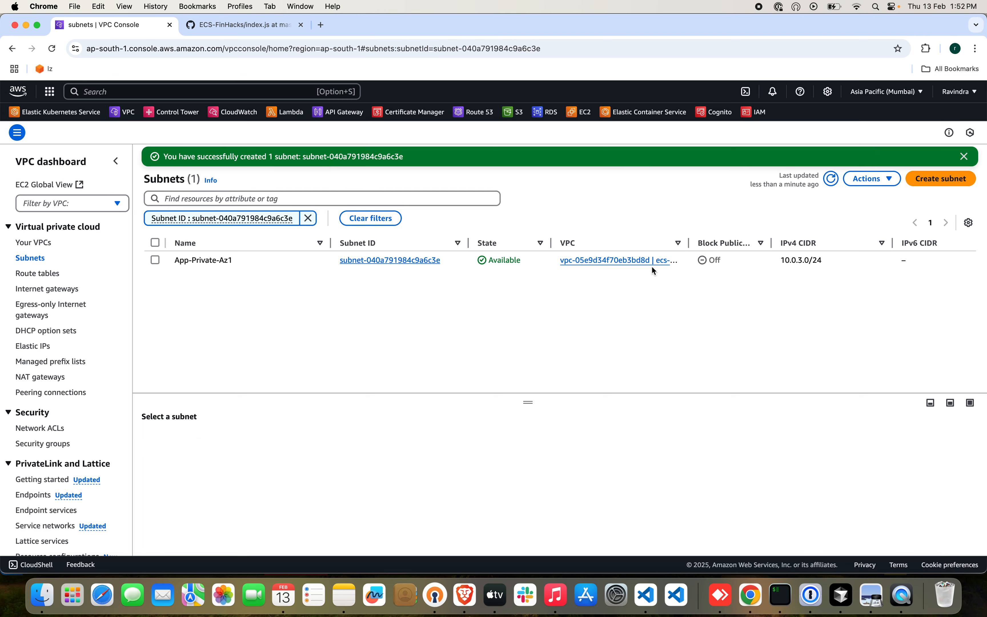
Start another subnet in ecs-fargate-vpc, named App-Private-Az2 and placed in availability zone ap-south-1b.
{"action": "left_click", "coordinate": [938, 179]}
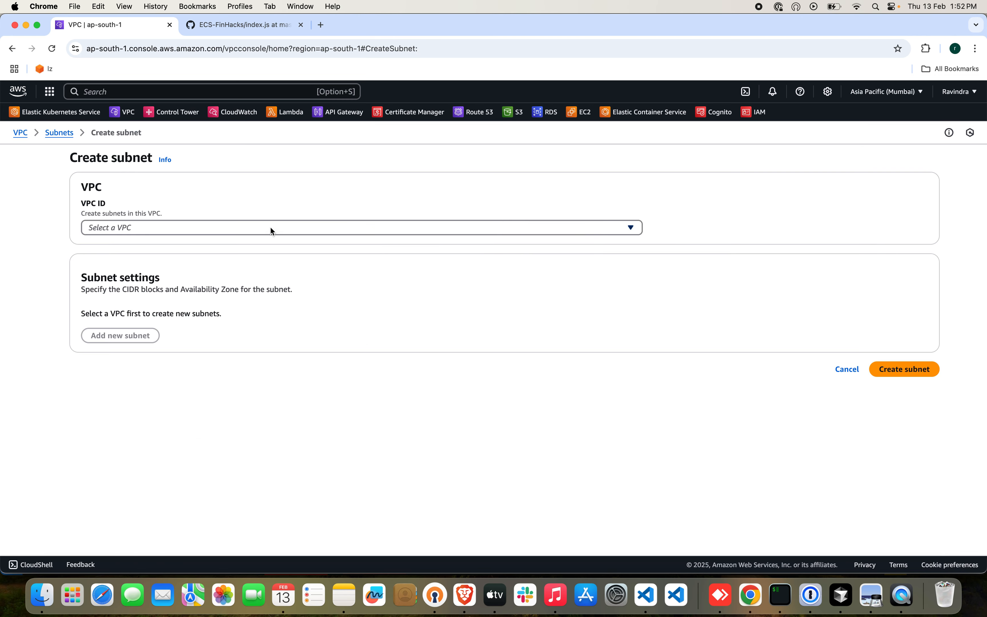
{"action": "left_click", "coordinate": [271, 230]}
{"action": "left_click", "coordinate": [226, 283]}
{"action": "left_click", "coordinate": [199, 437]}
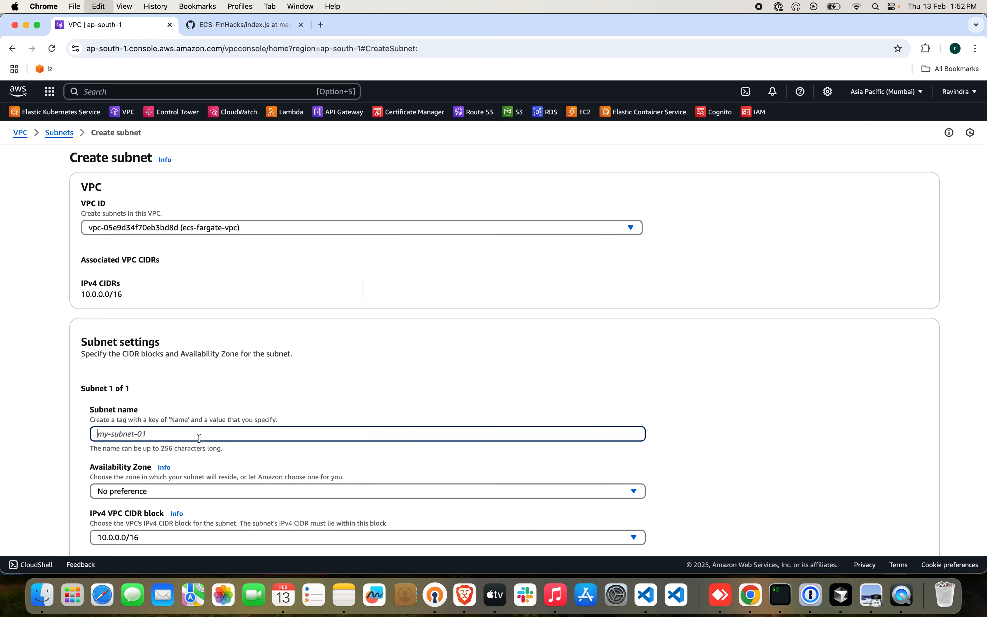
{"action": "type", "text": "App-Private-Az2"}
{"action": "scroll", "coordinate": [315, 457], "scroll_direction": "down", "scroll_amount": 5}
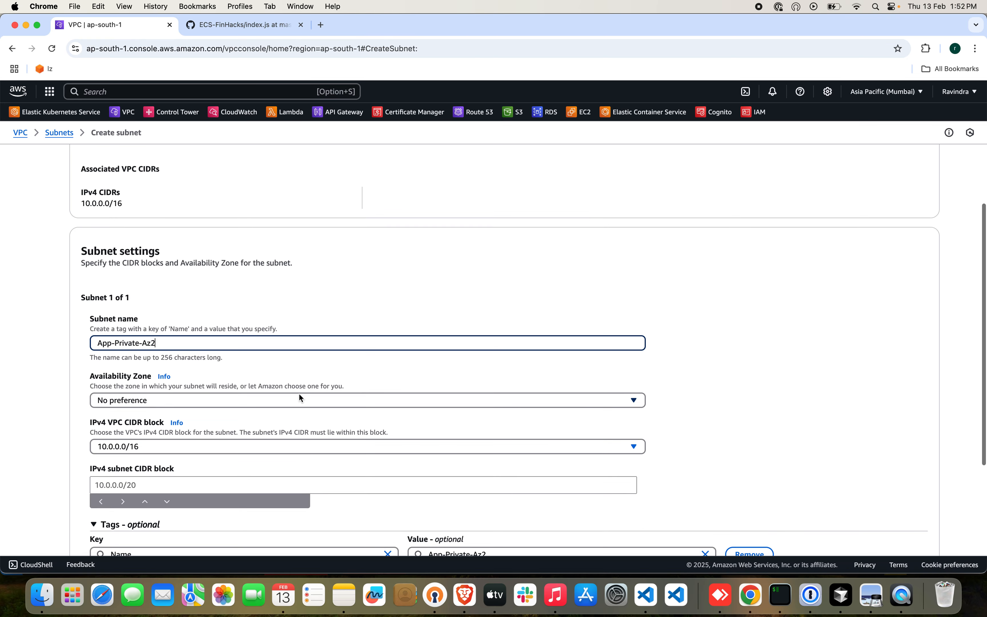
{"action": "left_click", "coordinate": [298, 396]}
{"action": "left_click", "coordinate": [229, 485]}
Set the App-Private-Az2 IPv4 subnet CIDR block to 10.0.4.0/24 and create the subnet.
{"action": "scroll", "coordinate": [348, 454], "scroll_direction": "down", "scroll_amount": 5}
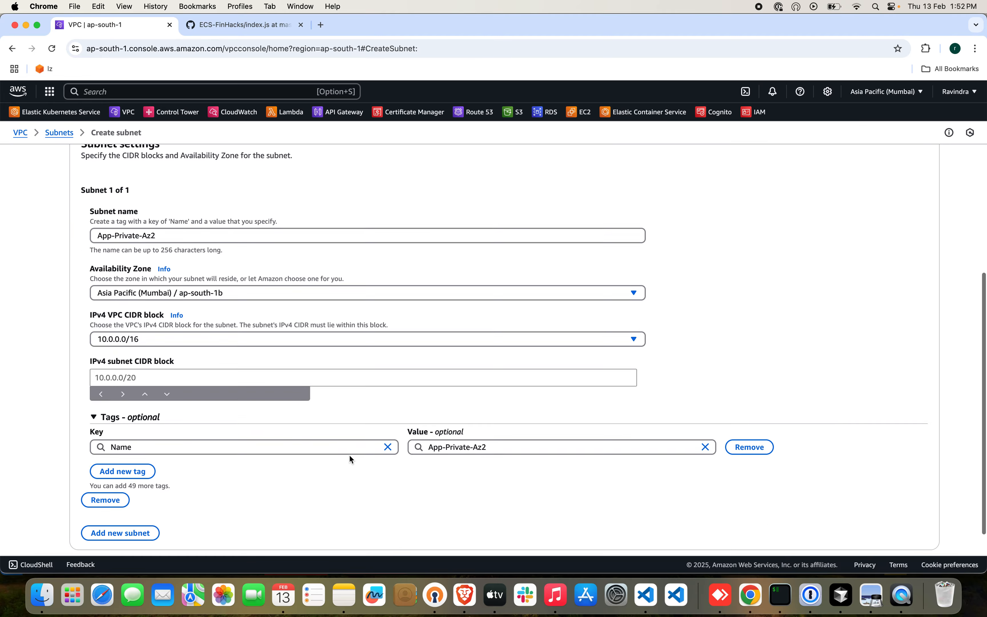
{"action": "left_click", "coordinate": [284, 378]}
{"action": "type", "text": "10.0."}
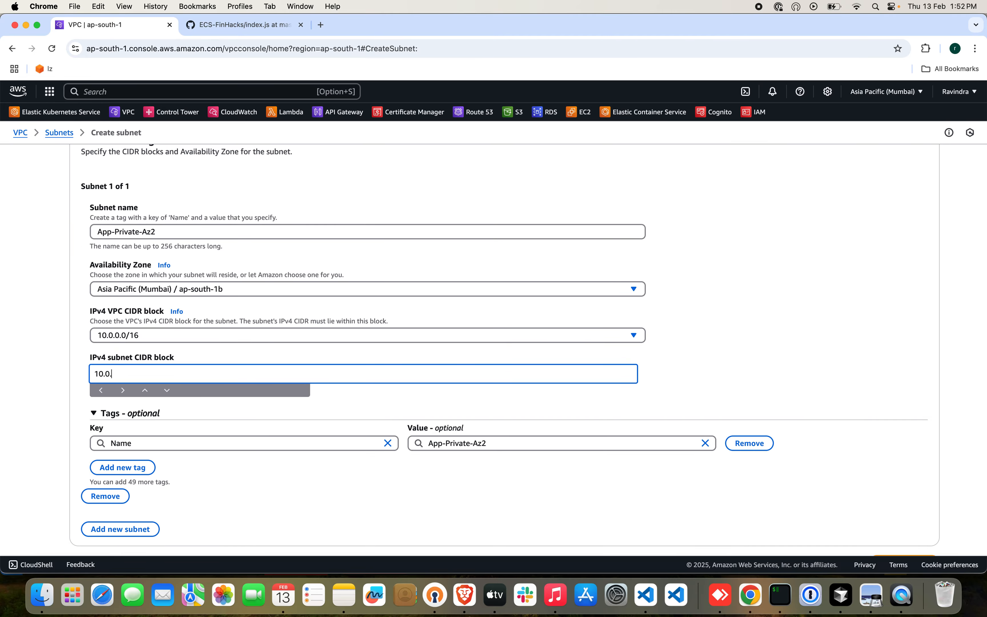
{"action": "type", "text": "0"}
{"action": "type", "text": "3"}
{"action": "key", "text": "BackSpace"}
{"action": "key", "text": "BackSpace"}
{"action": "type", "text": "4.0/24"}
{"action": "scroll", "coordinate": [561, 401], "scroll_direction": "down", "scroll_amount": 1}
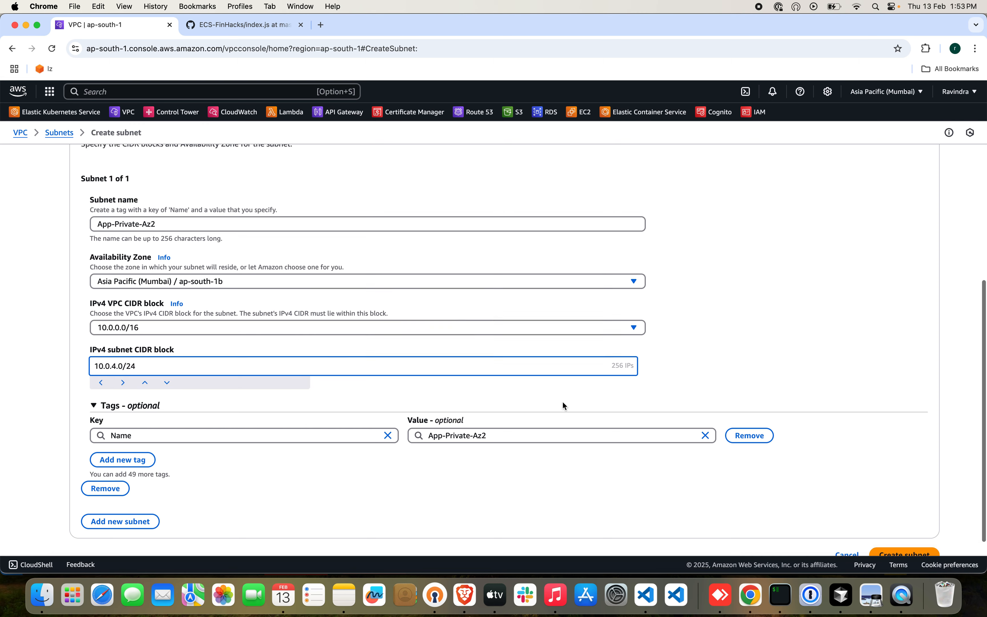
{"action": "left_click", "coordinate": [883, 534]}
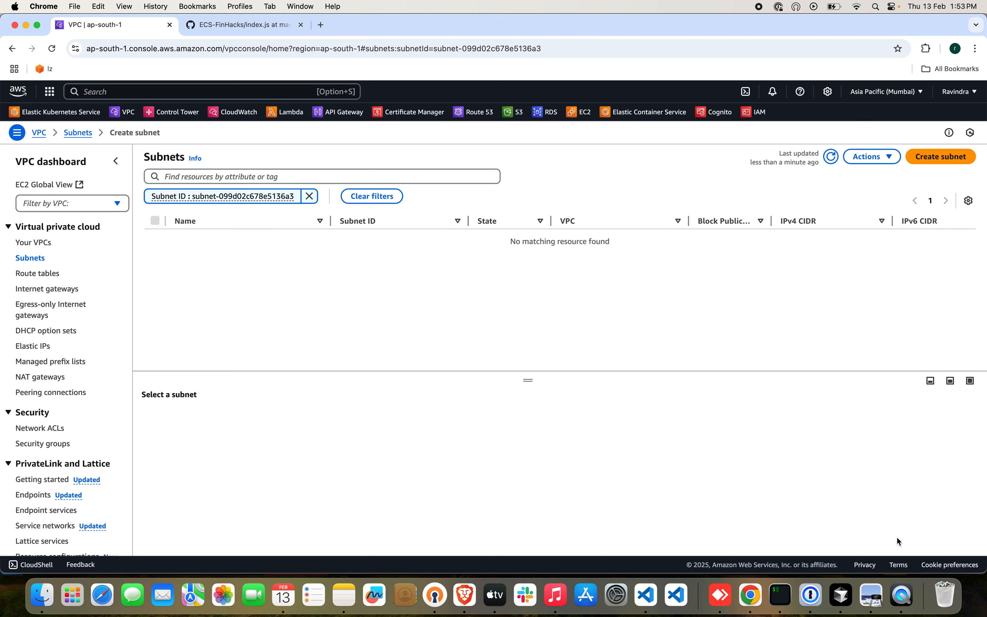
Start a database subnet in ecs-fargate-vpc, named Database-Az1 and placed in availability zone ap-south-1a.
{"action": "left_click", "coordinate": [948, 179]}
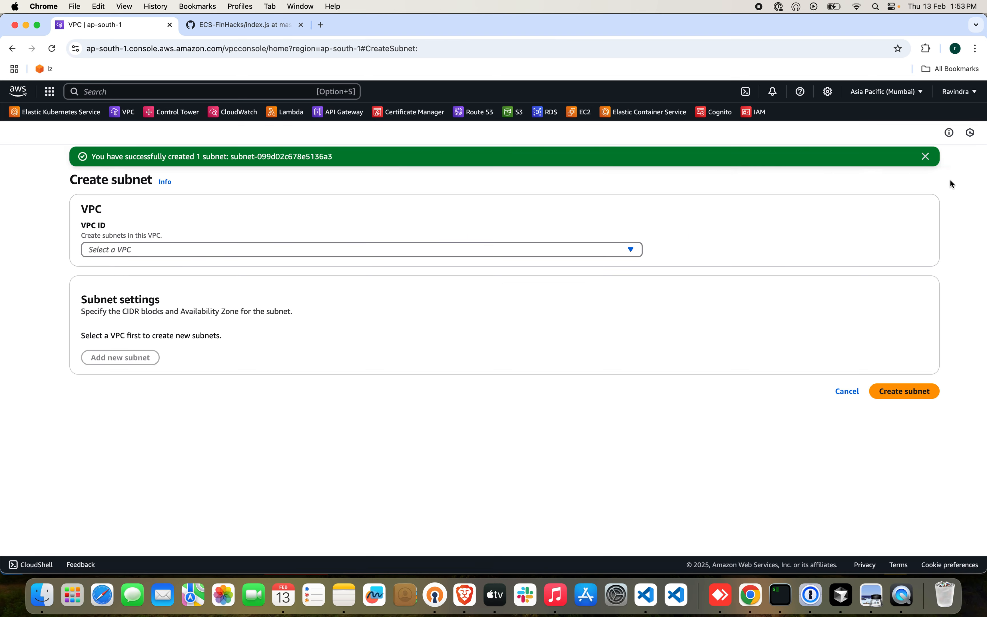
{"action": "left_click", "coordinate": [265, 228]}
{"action": "left_click", "coordinate": [261, 291]}
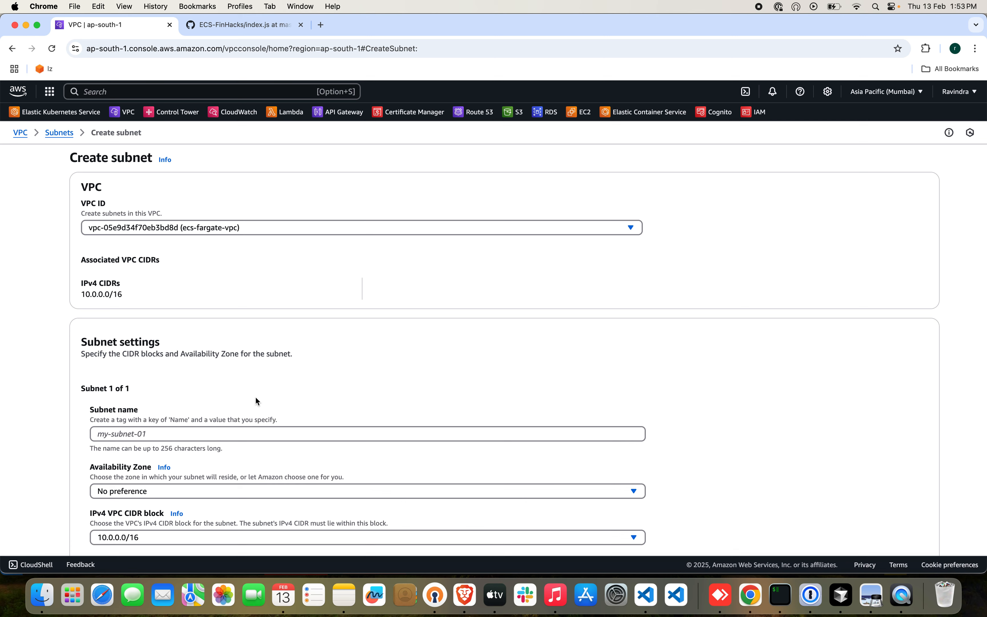
{"action": "left_click", "coordinate": [258, 433]}
{"action": "type", "text": "Da"}
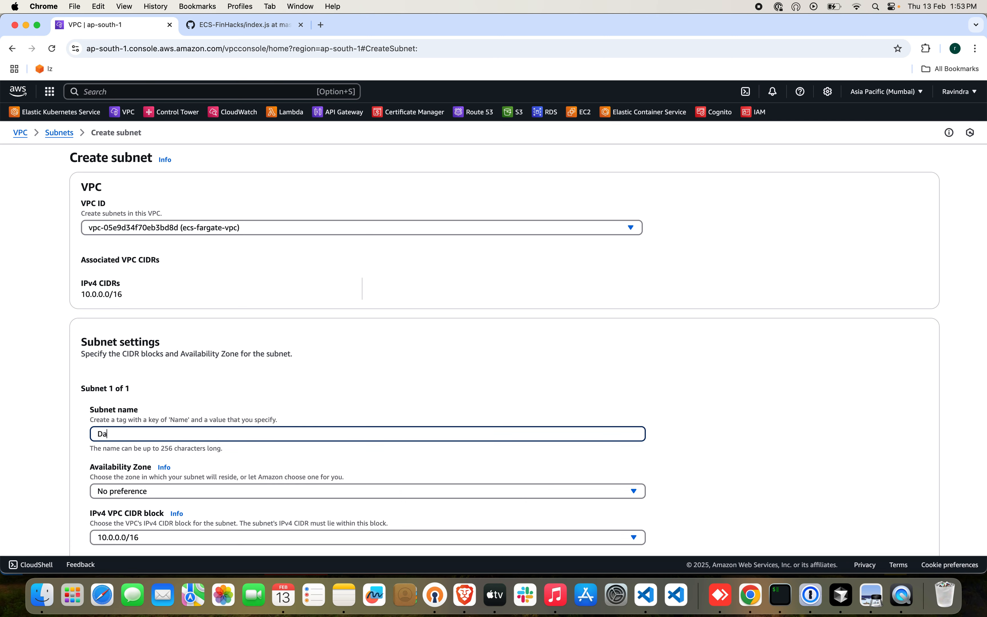
{"action": "type", "text": "tabase-Az1"}
{"action": "scroll", "coordinate": [311, 453], "scroll_direction": "down", "scroll_amount": 4}
{"action": "left_click", "coordinate": [297, 416]}
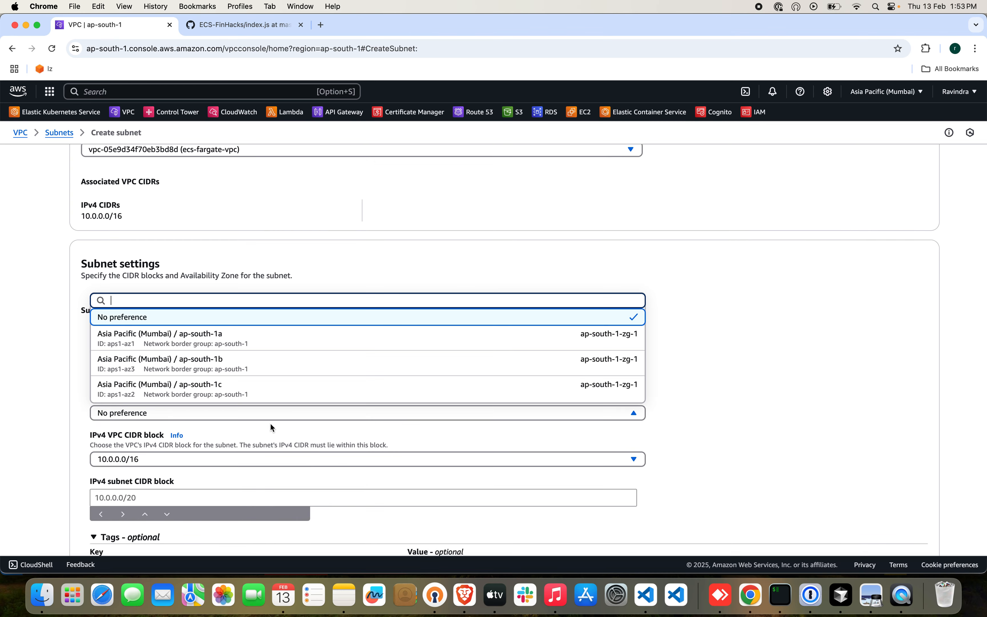
{"action": "left_click", "coordinate": [260, 340]}
Set the Database-Az1 IPv4 subnet CIDR block to 10.0.5.0/24 and create the subnet.
{"action": "left_click", "coordinate": [212, 492]}
{"action": "type", "text": "10.0."}
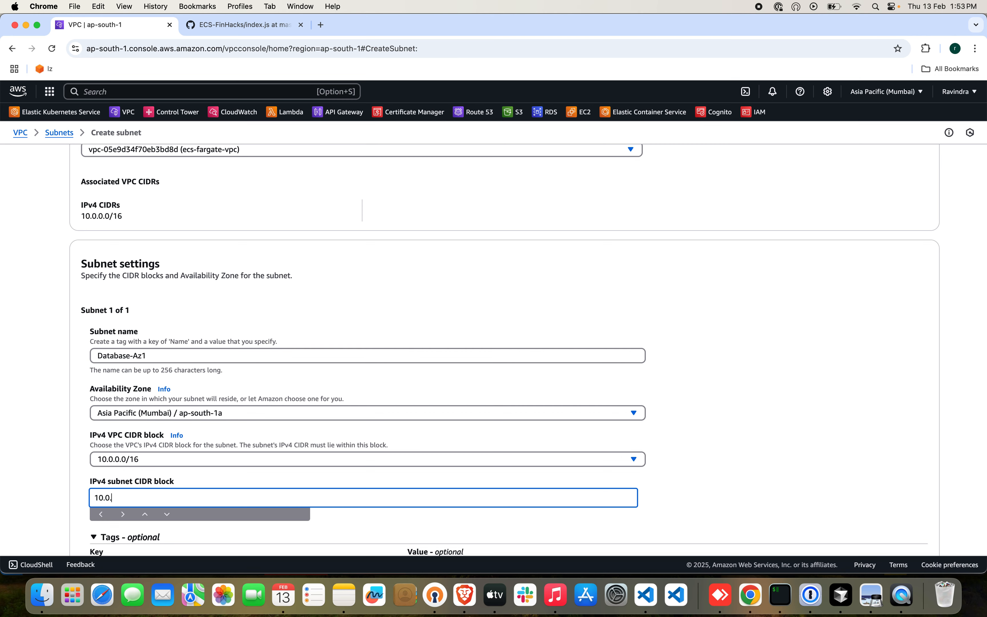
{"action": "type", "text": "0/16"}
{"action": "scroll", "coordinate": [375, 466], "scroll_direction": "down", "scroll_amount": 4}
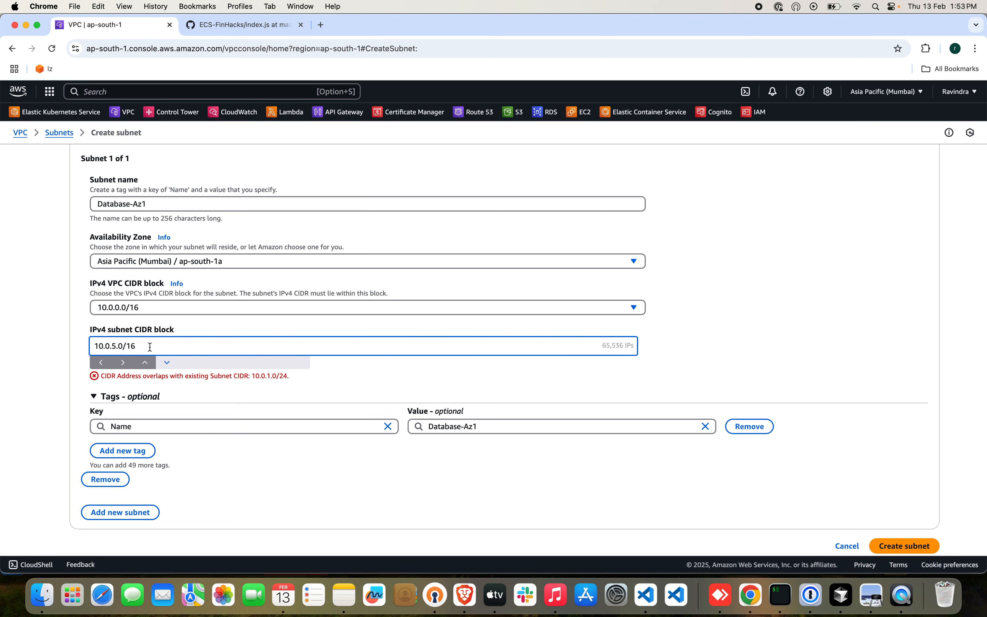
{"action": "key", "text": "BackSpace"}
{"action": "key", "text": "BackSpace"}
{"action": "type", "text": "24"}
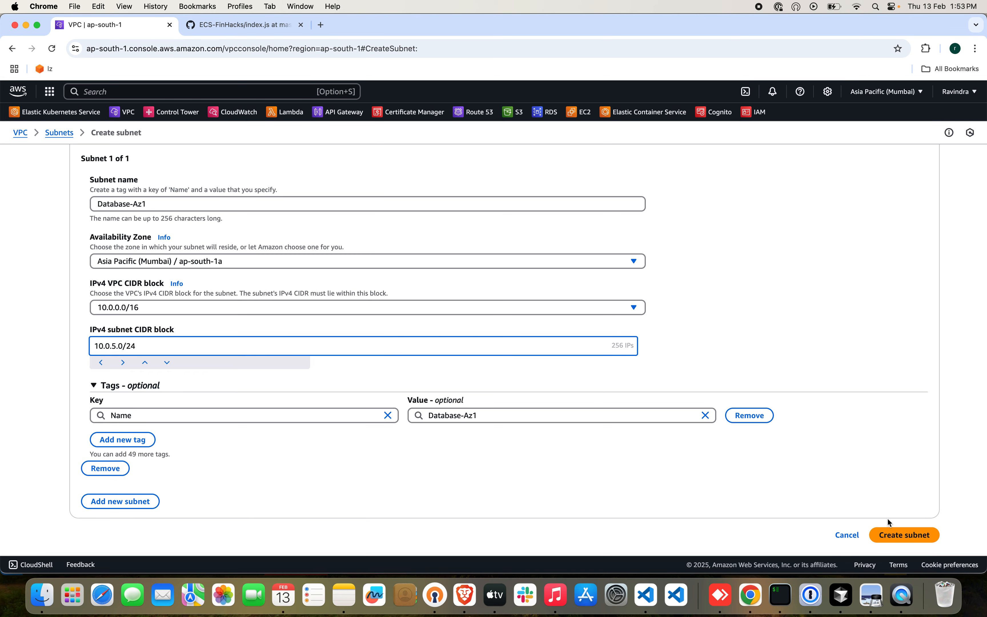
{"action": "left_click", "coordinate": [895, 539]}
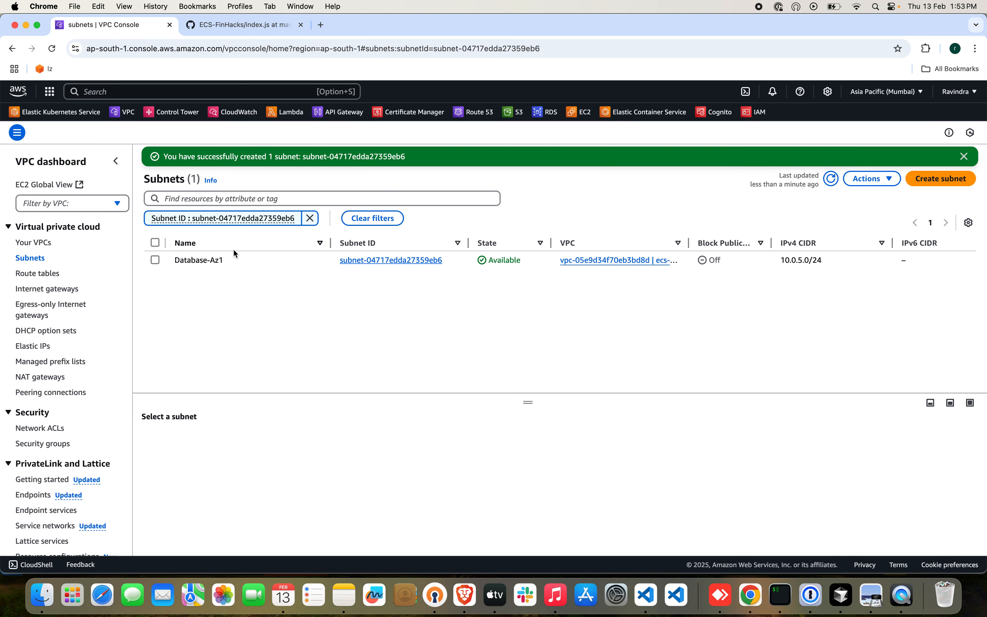
Start a second database subnet in ecs-fargate-vpc, named Database-Az2 and placed in availability zone ap-south-1b.
{"action": "left_click", "coordinate": [966, 179]}
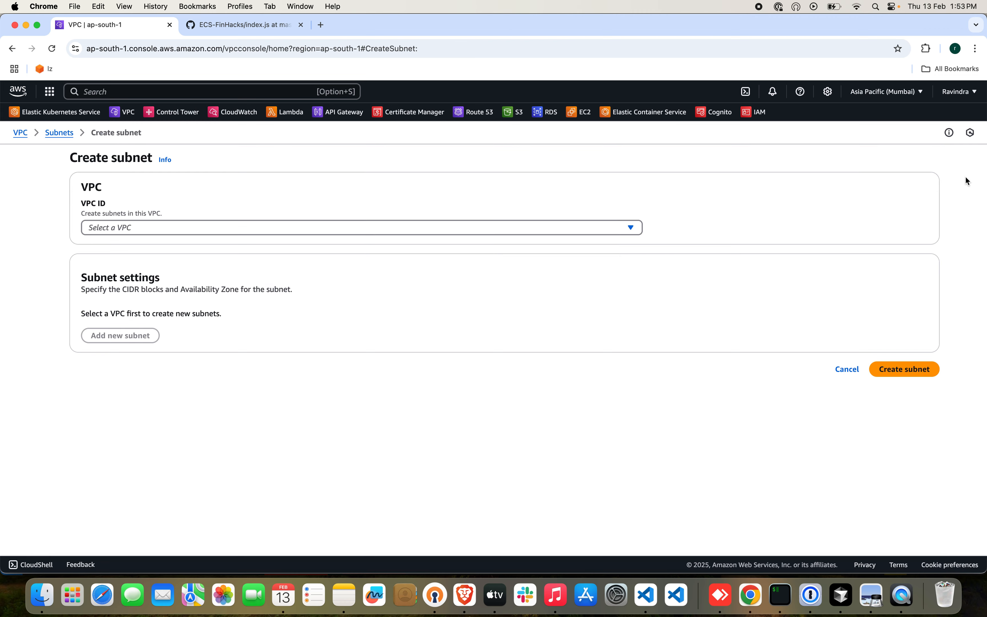
{"action": "left_click", "coordinate": [274, 231]}
{"action": "left_click", "coordinate": [276, 292]}
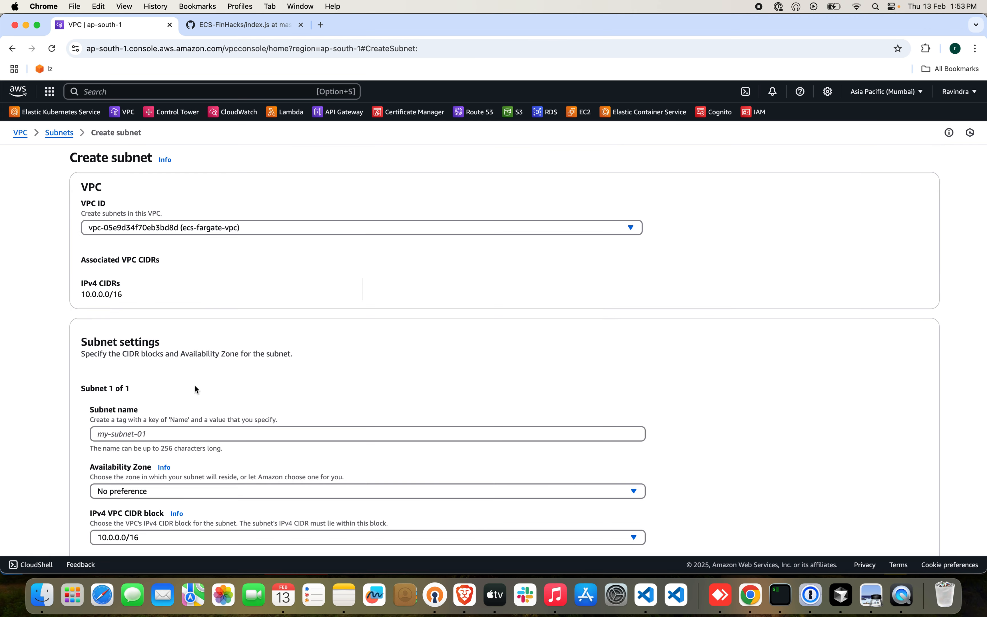
{"action": "left_click", "coordinate": [199, 434]}
{"action": "type", "text": "Dar"}
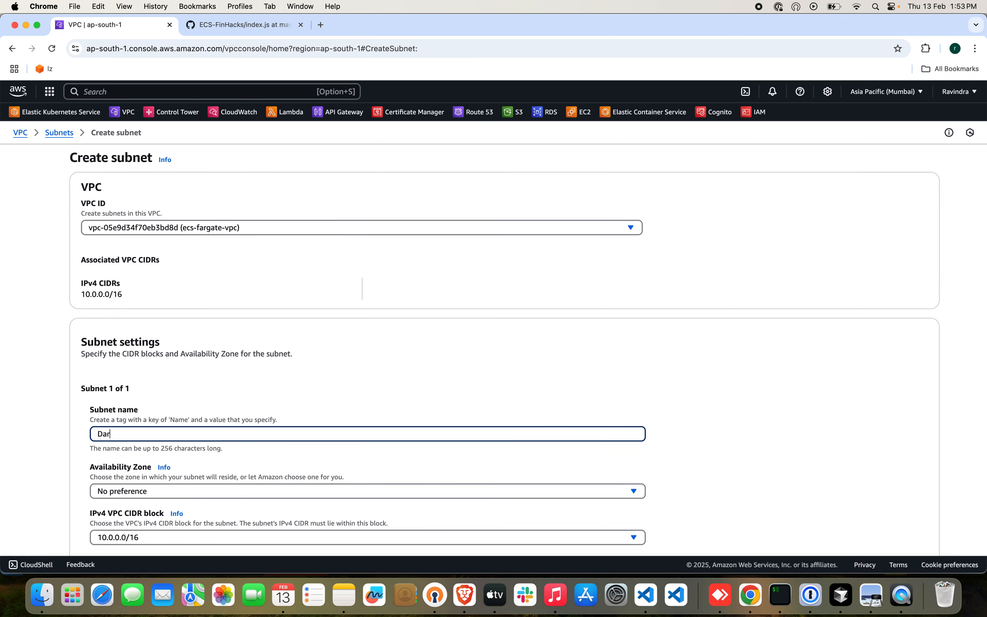
{"action": "type", "text": "b"}
{"action": "type", "text": "ab"}
{"action": "type", "text": "ase-Az2"}
{"action": "scroll", "coordinate": [361, 434], "scroll_direction": "down", "scroll_amount": 4}
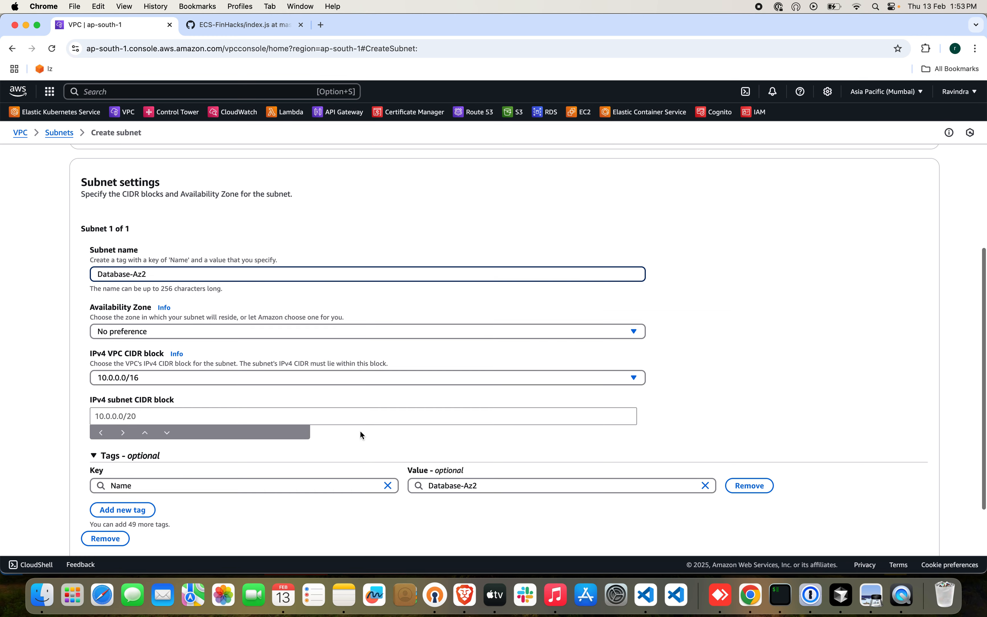
{"action": "left_click", "coordinate": [326, 337]}
{"action": "left_click", "coordinate": [325, 411]}
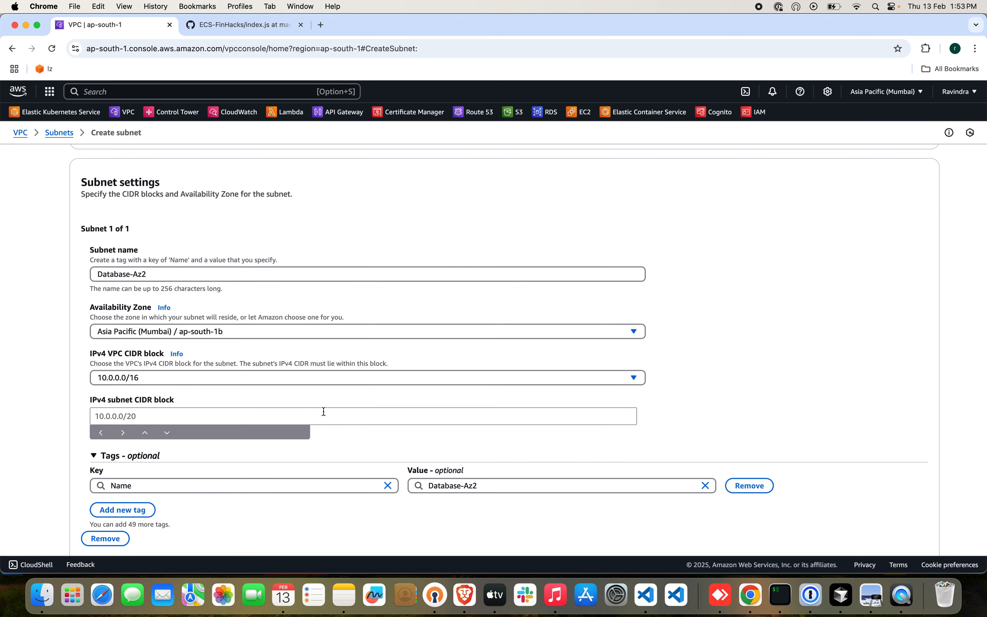
Set the Database-Az2 IPv4 subnet CIDR block to 10.0.6.0/24 and create the subnet.
{"action": "left_click", "coordinate": [244, 414]}
{"action": "type", "text": "10.0.0"}
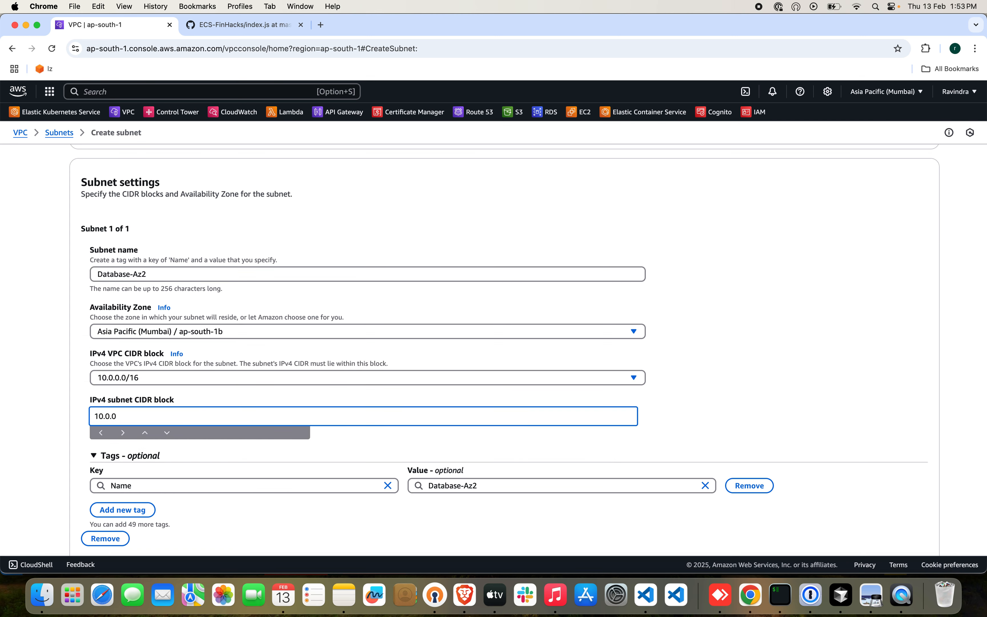
{"action": "key", "text": "BackSpace"}
{"action": "type", "text": "6.0/24"}
{"action": "scroll", "coordinate": [530, 345], "scroll_direction": "down", "scroll_amount": 2}
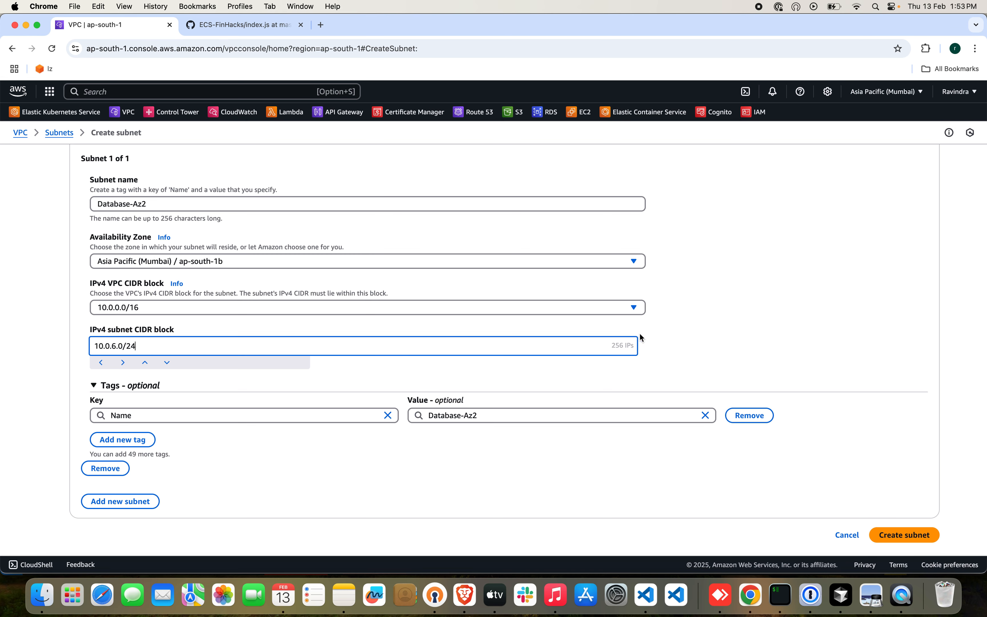
{"action": "left_click", "coordinate": [881, 532]}
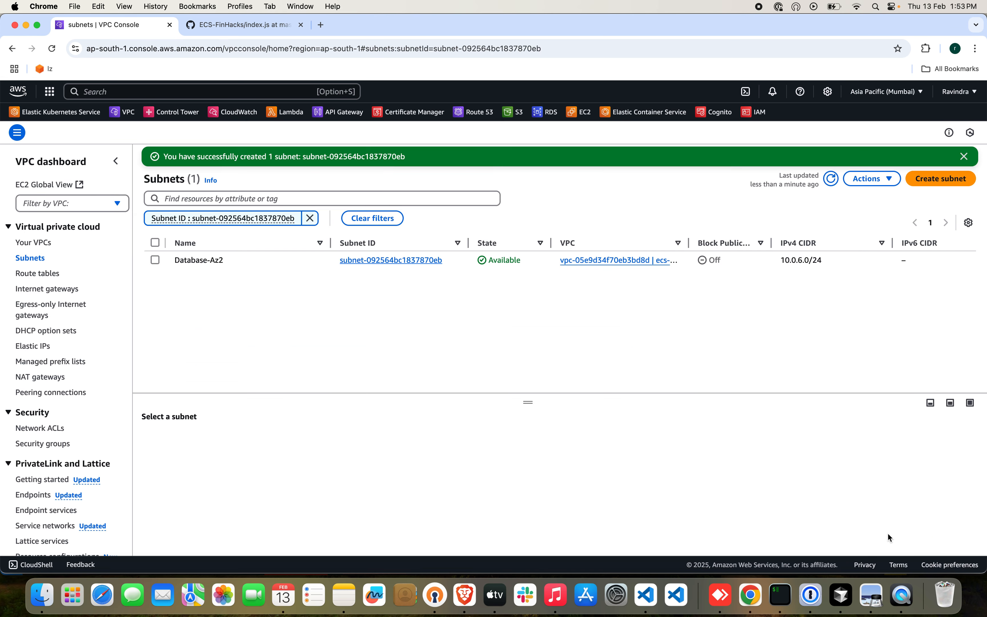
Replace the subnet ID filter on the subnet list with a VPC filter for vpc-05e9d34f70eb3bd8d.
{"action": "left_click", "coordinate": [309, 218]}
{"action": "left_click", "coordinate": [240, 199]}
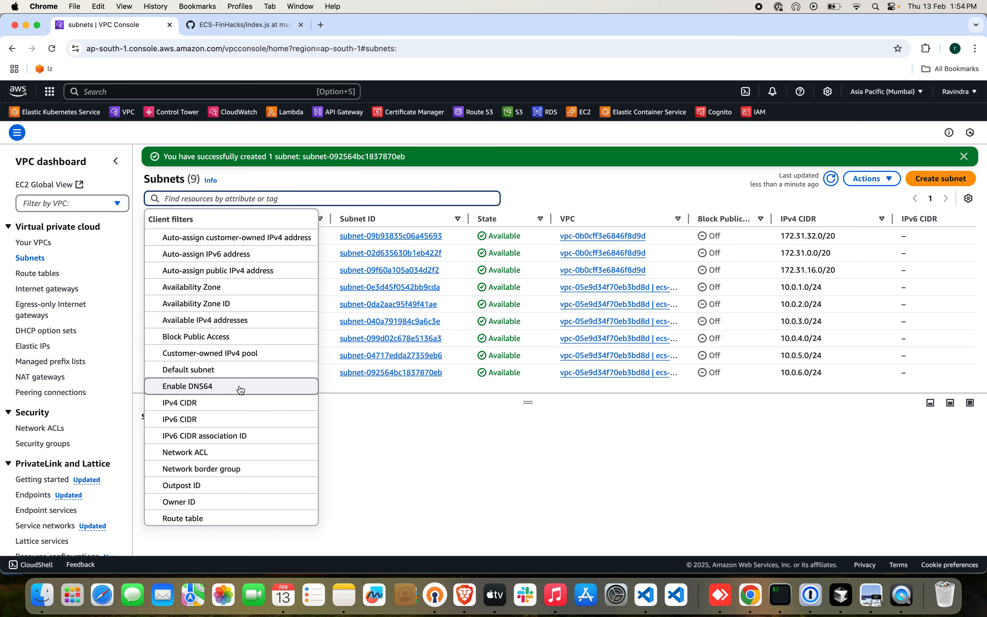
{"action": "scroll", "coordinate": [240, 420], "scroll_direction": "down", "scroll_amount": 3}
{"action": "left_click", "coordinate": [191, 483]}
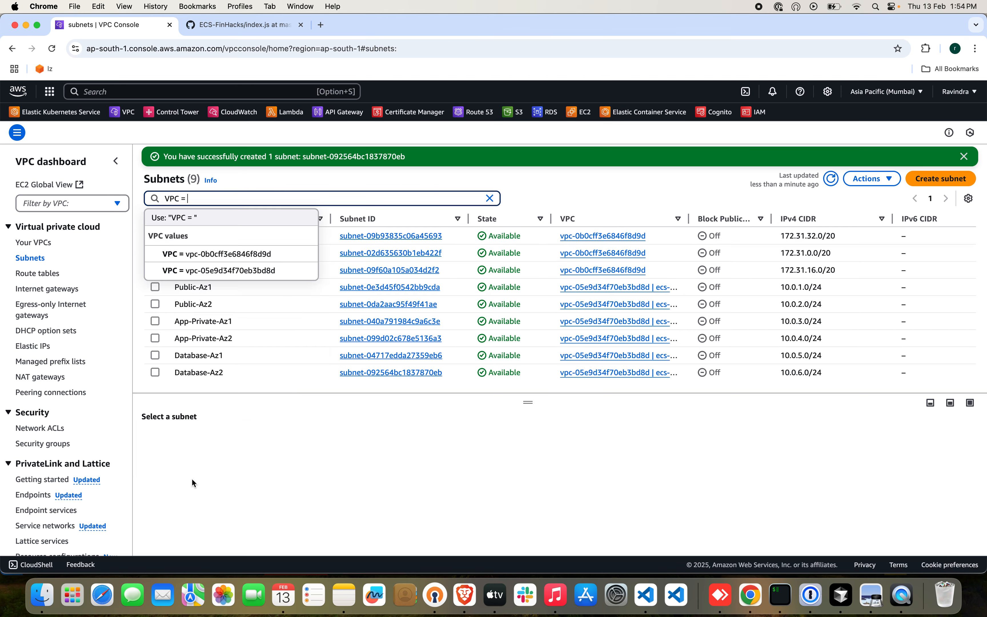
{"action": "left_click", "coordinate": [263, 273]}
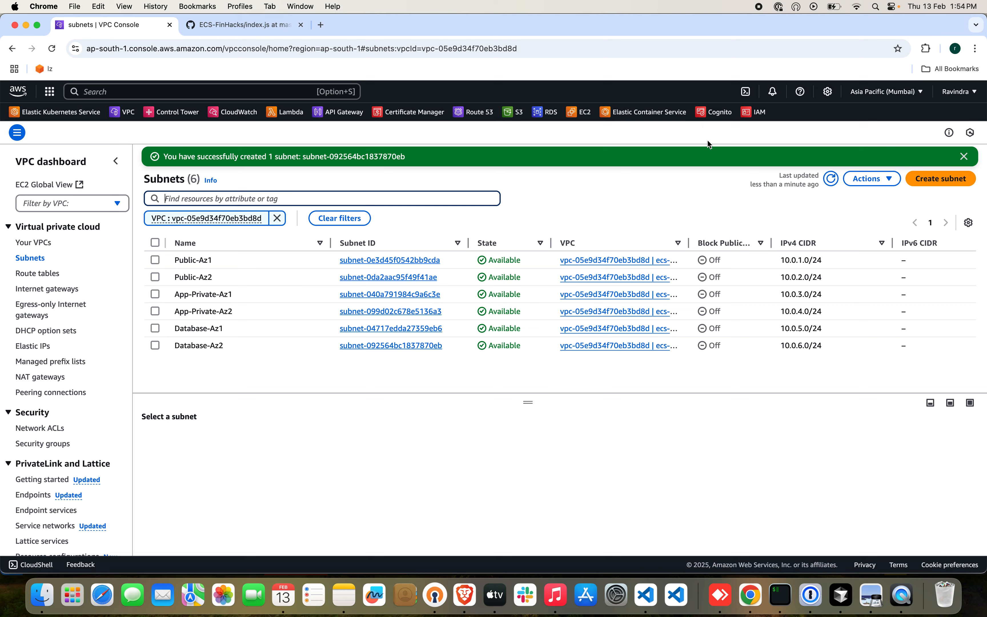
{"action": "left_click", "coordinate": [758, 6]}
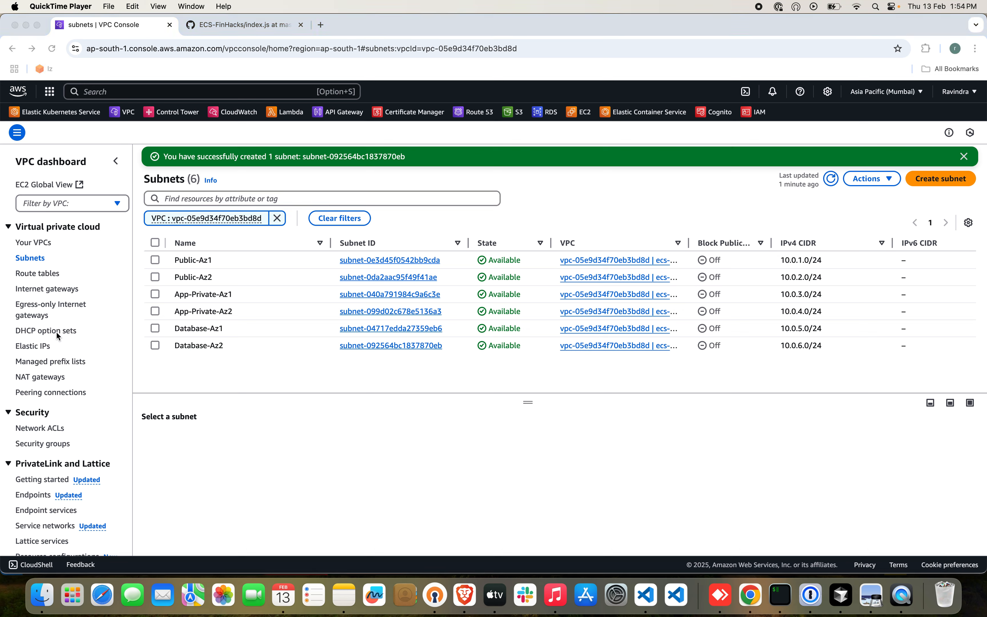
Create an internet gateway with the name tag ecs-igw.
{"action": "scroll", "coordinate": [58, 336], "scroll_direction": "down", "scroll_amount": 5}
{"action": "scroll", "coordinate": [61, 367], "scroll_direction": "up", "scroll_amount": 3}
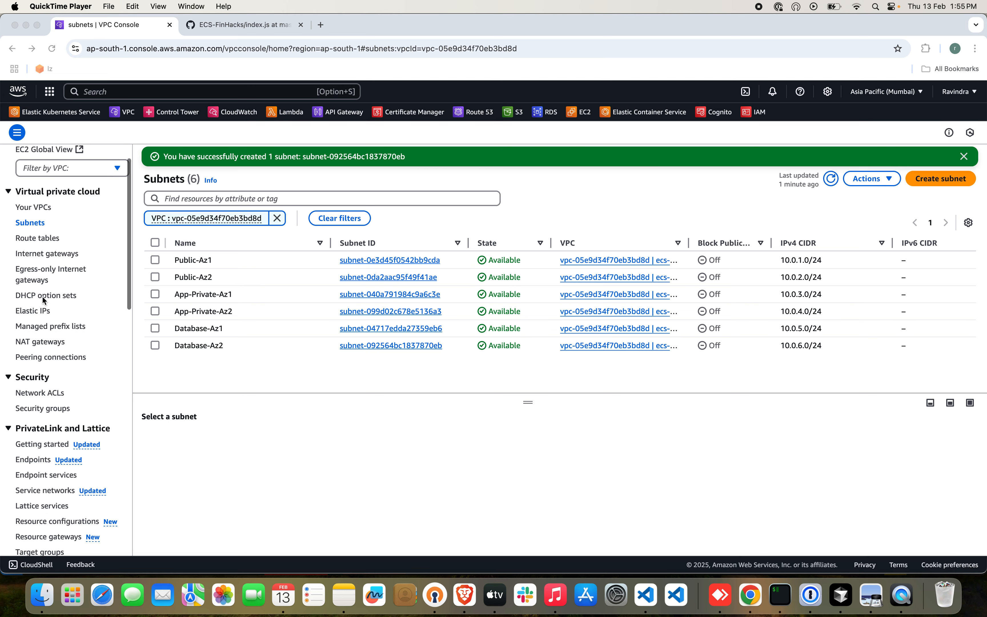
{"action": "left_click", "coordinate": [40, 254]}
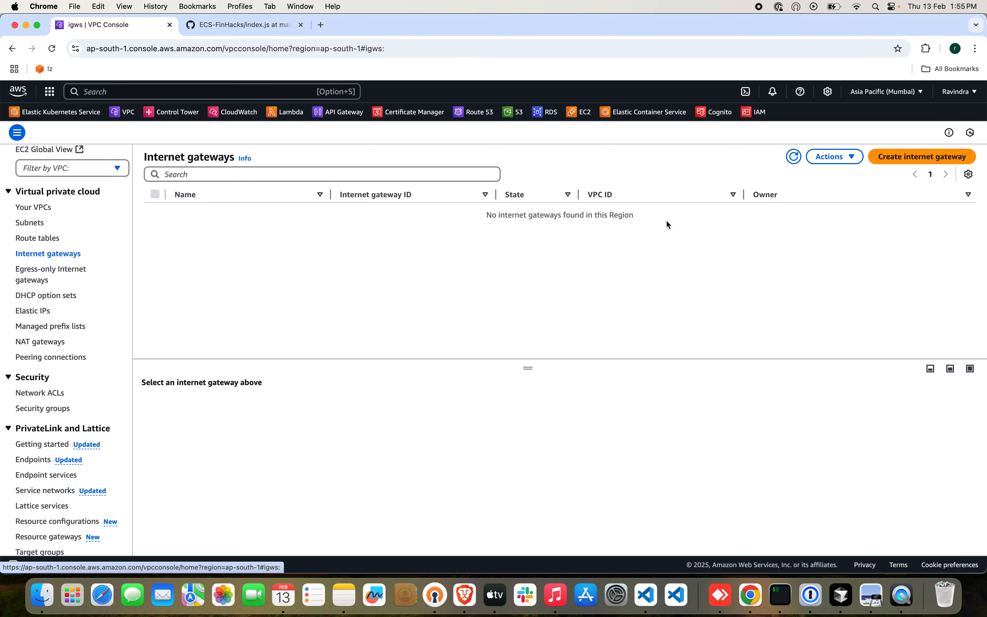
{"action": "left_click", "coordinate": [888, 159]}
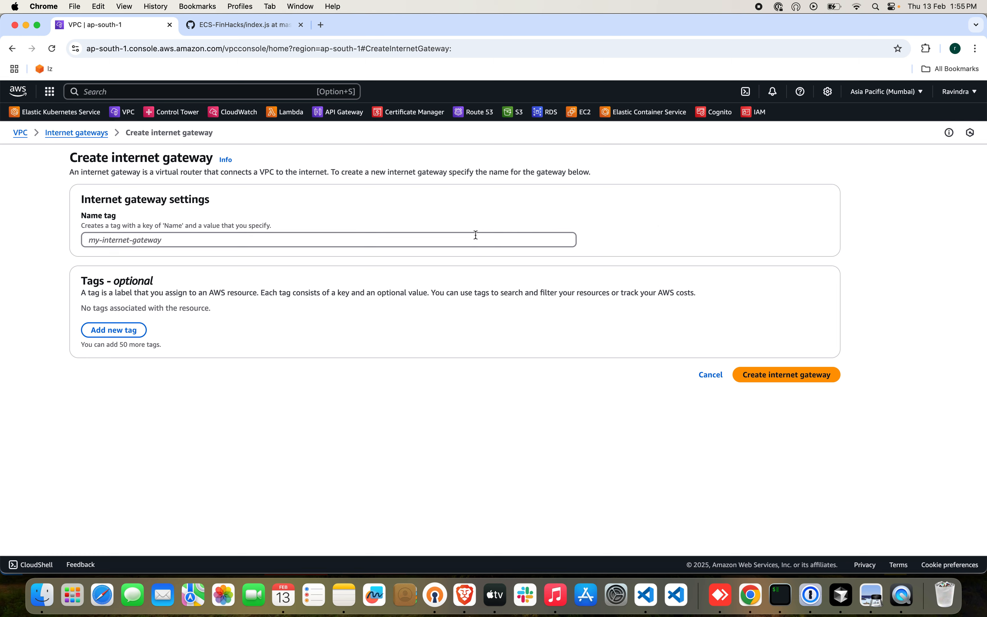
{"action": "left_click", "coordinate": [417, 244]}
{"action": "type", "text": "ecs-i"}
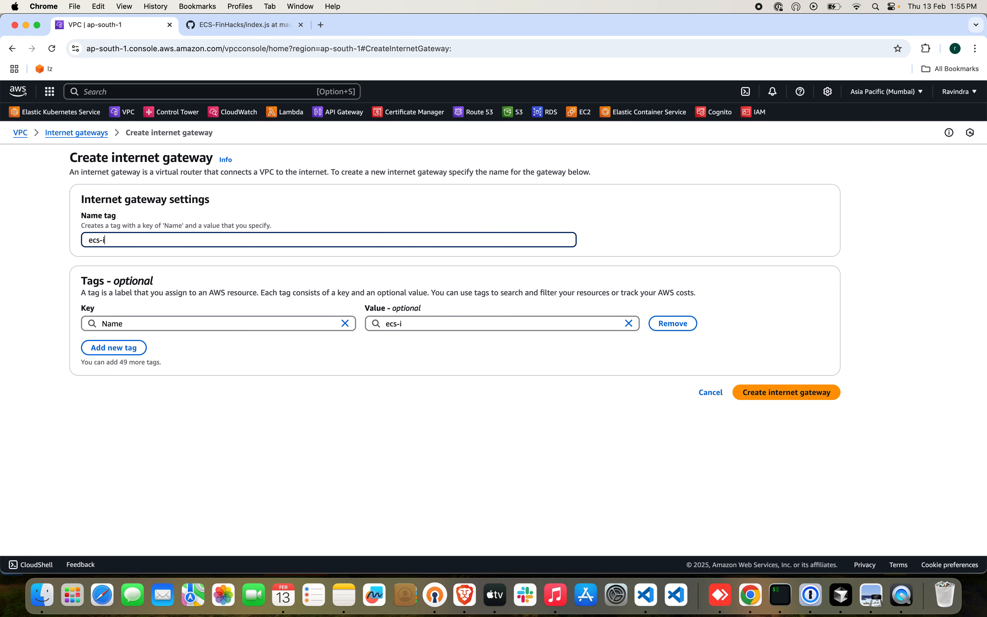
{"action": "type", "text": "gw"}
{"action": "left_click", "coordinate": [794, 392]}
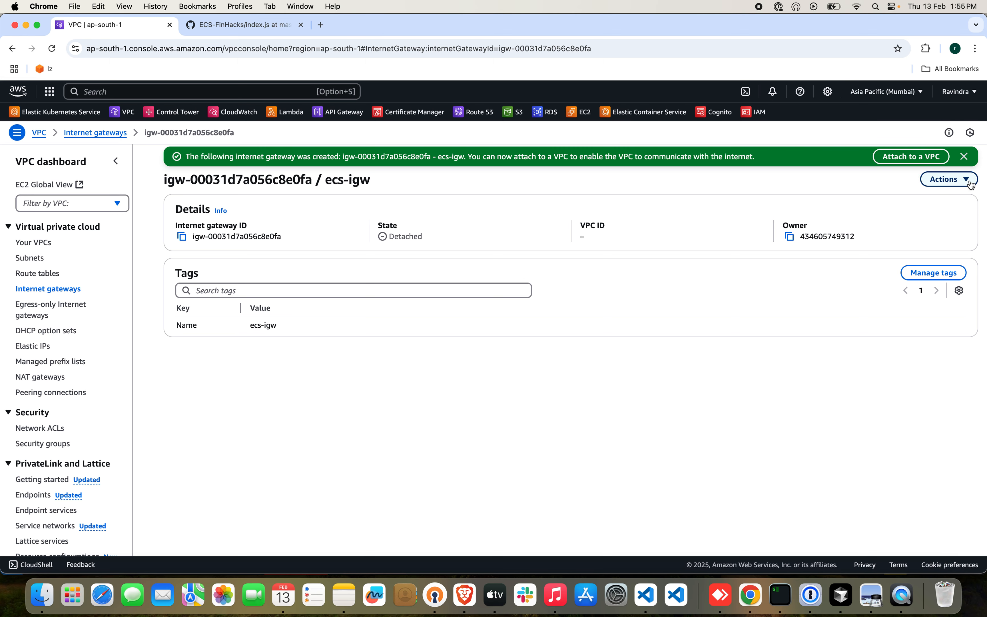
Attach the ecs-igw internet gateway to the ecs-fargate-vpc VPC.
{"action": "left_click", "coordinate": [946, 180]}
{"action": "left_click", "coordinate": [940, 197]}
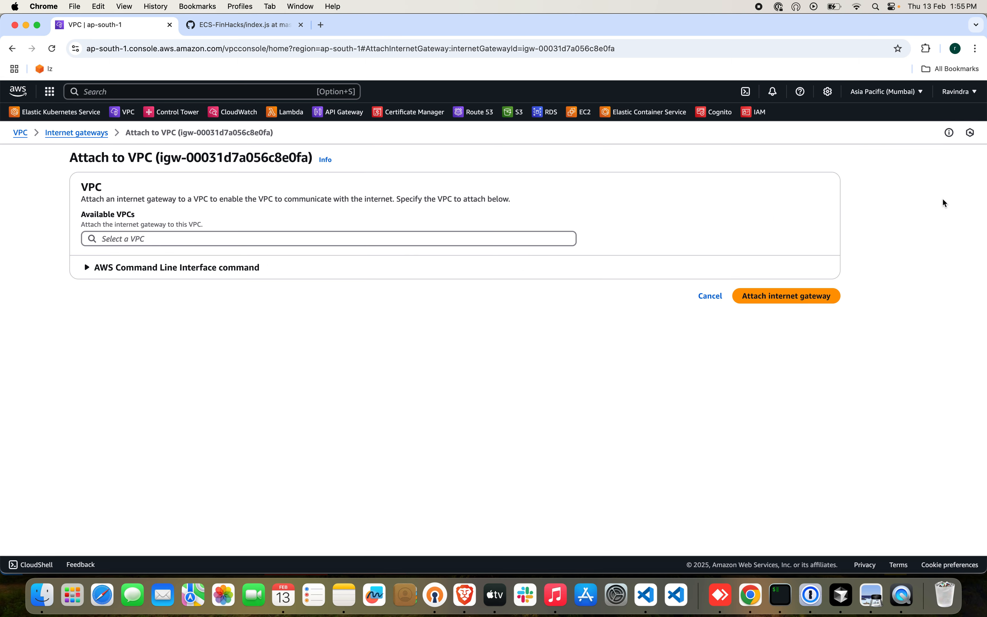
{"action": "left_click", "coordinate": [267, 238]}
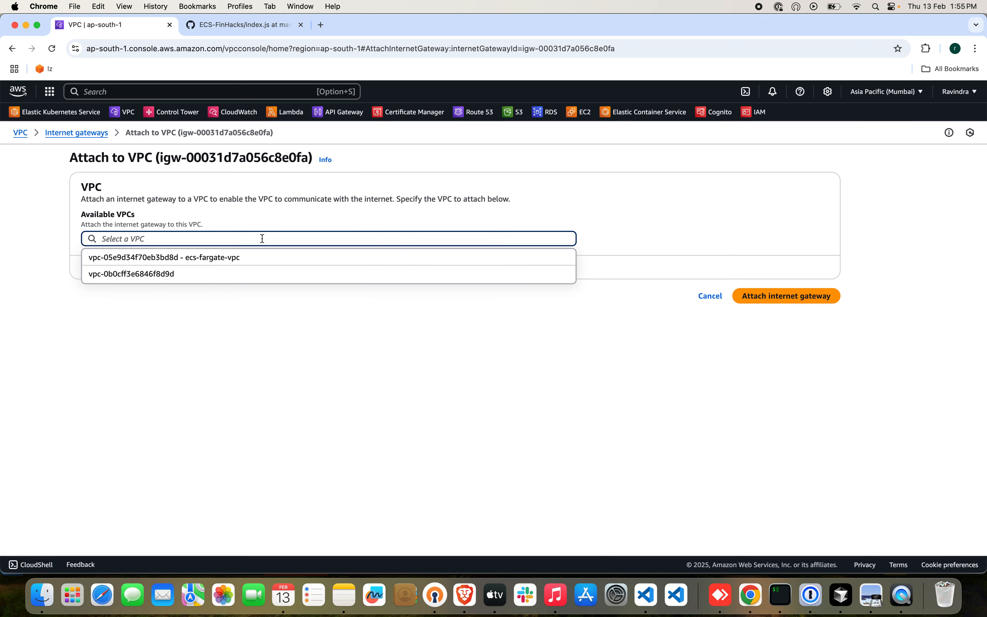
{"action": "left_click", "coordinate": [236, 255]}
{"action": "left_click", "coordinate": [776, 295]}
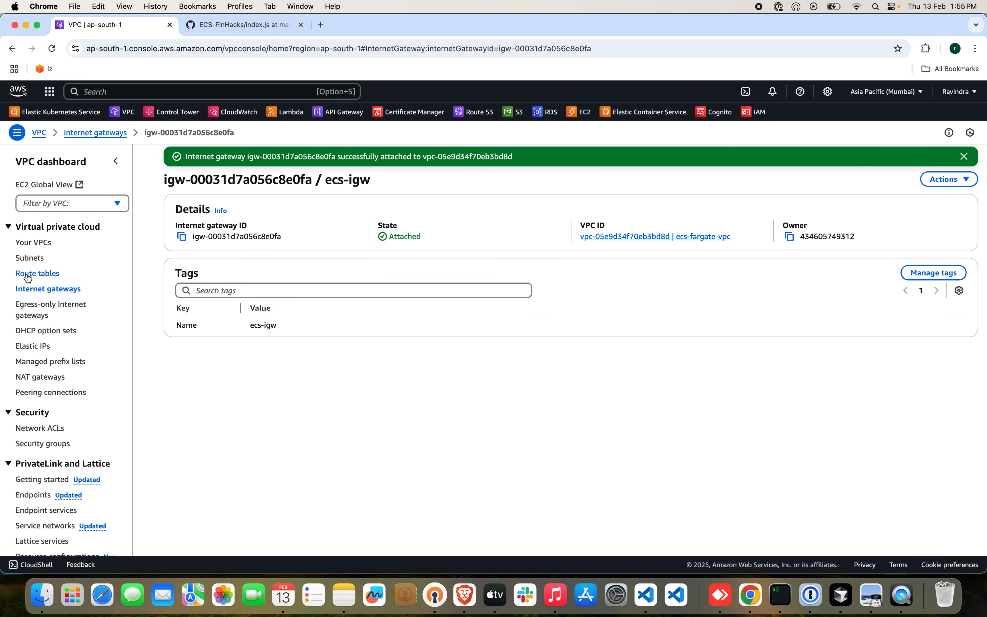
Start a new route table and name it ecs-fargate-pub-rb.
{"action": "left_click", "coordinate": [38, 273]}
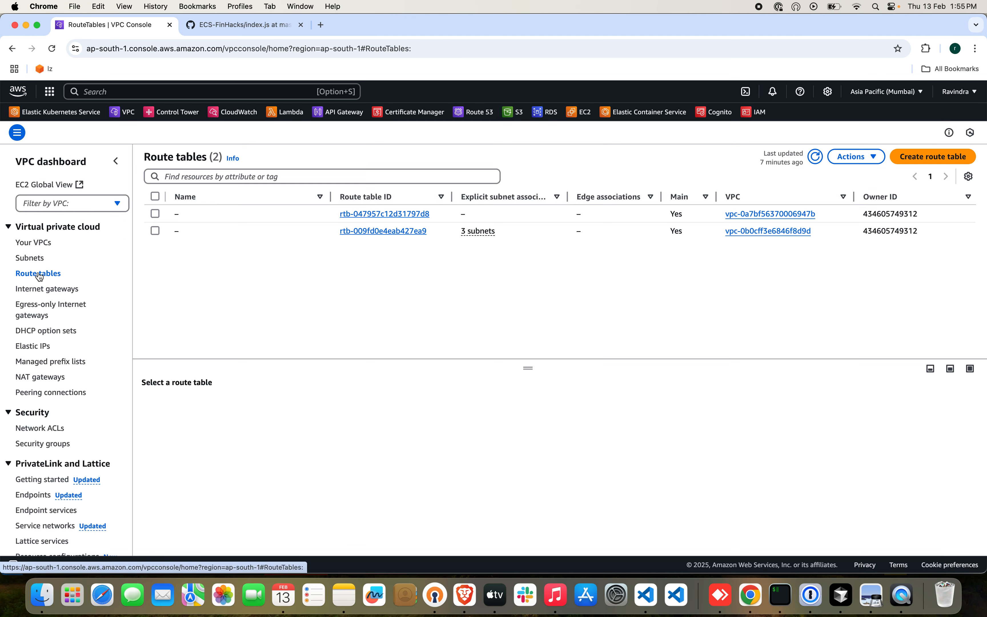
{"action": "left_click", "coordinate": [933, 156]}
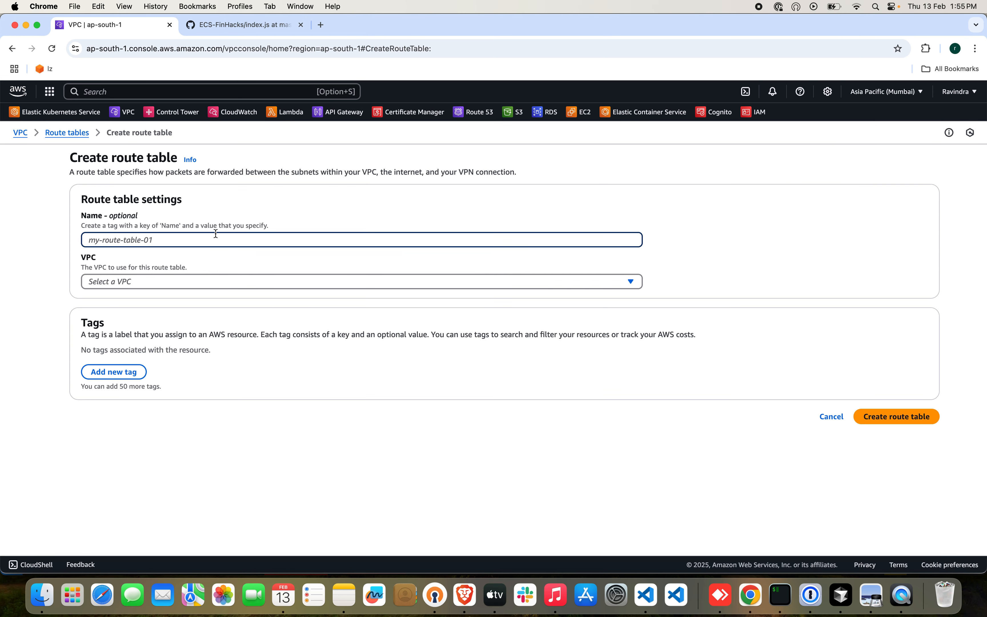
{"action": "type", "text": "ecs-ga"}
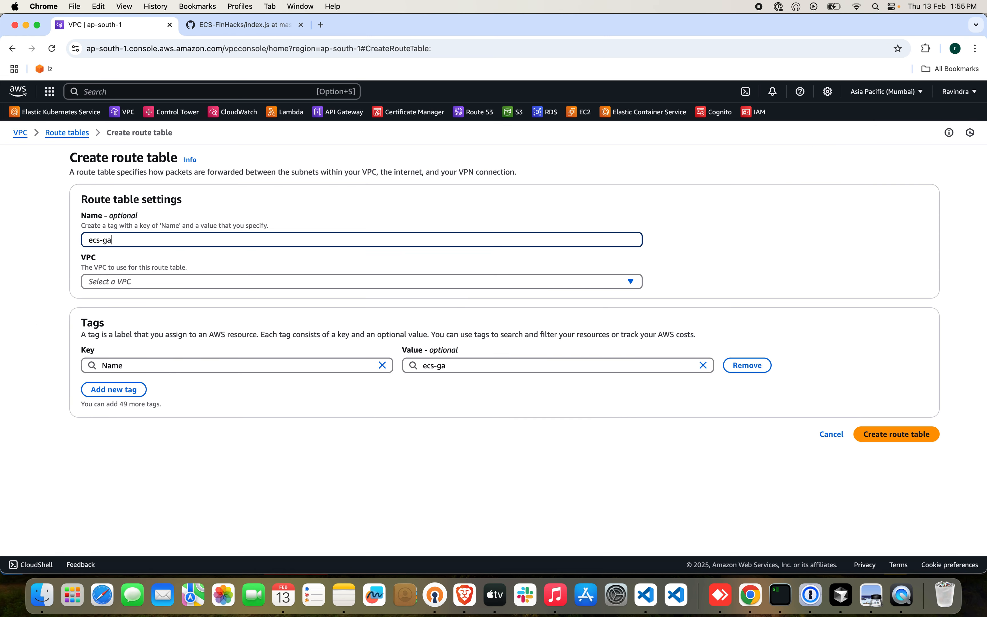
{"action": "key", "text": "BackSpace"}
{"action": "key", "text": "BackSpace"}
{"action": "type", "text": "fargate-u"}
{"action": "key", "text": "BackSpace"}
{"action": "type", "text": "pub-r"}
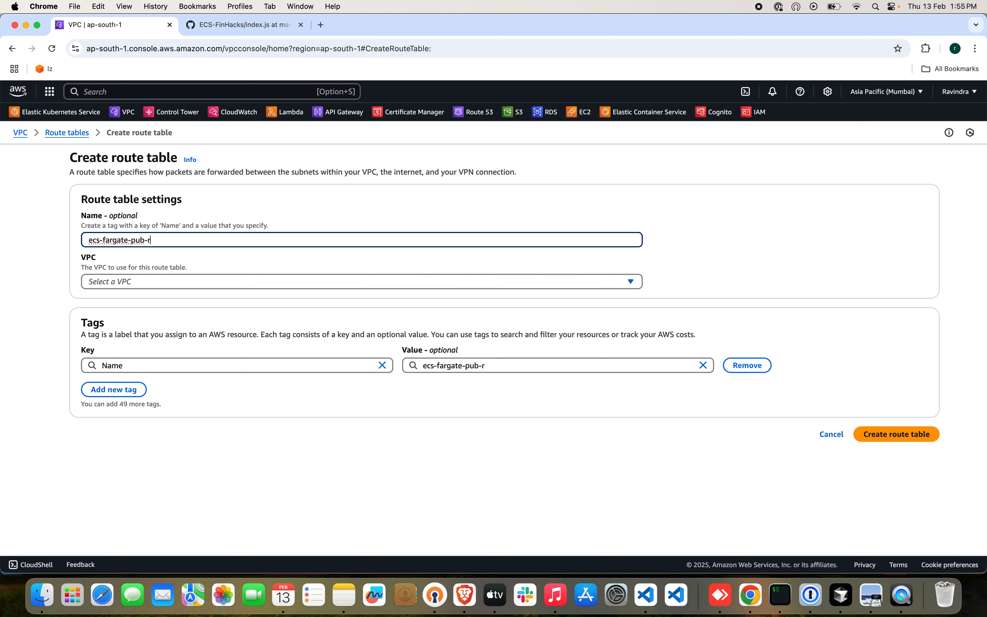
{"action": "type", "text": "oute"}
{"action": "key", "text": "BackSpace"}
{"action": "key", "text": "BackSpace"}
{"action": "key", "text": "BackSpace"}
{"action": "type", "text": "b"}
Assign the ecs-fargate-pub-rb route table to ecs-fargate-vpc and create it.
{"action": "left_click", "coordinate": [876, 434]}
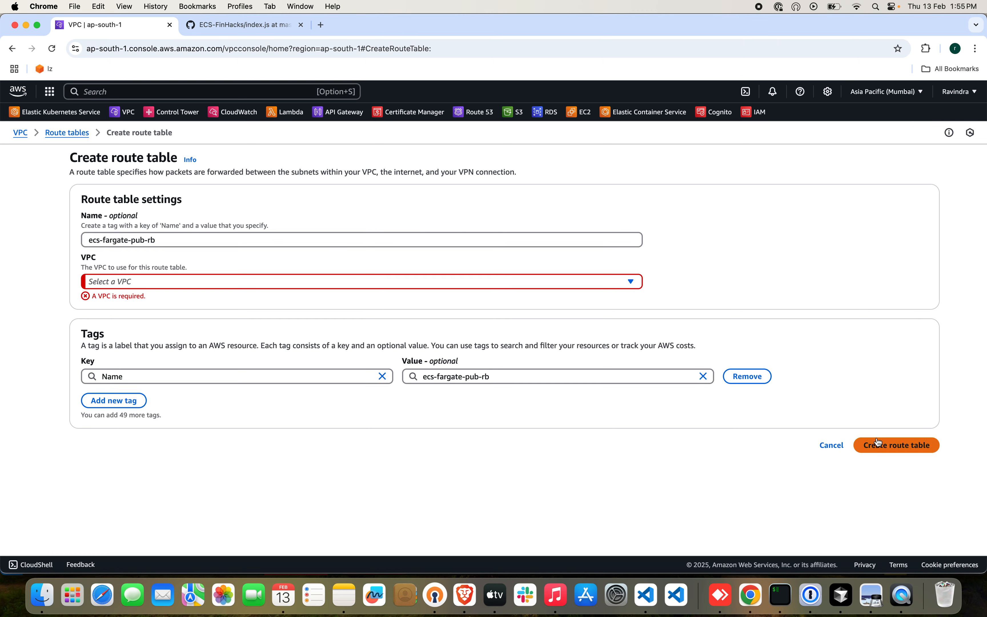
{"action": "left_click", "coordinate": [209, 282]}
{"action": "left_click", "coordinate": [326, 332]}
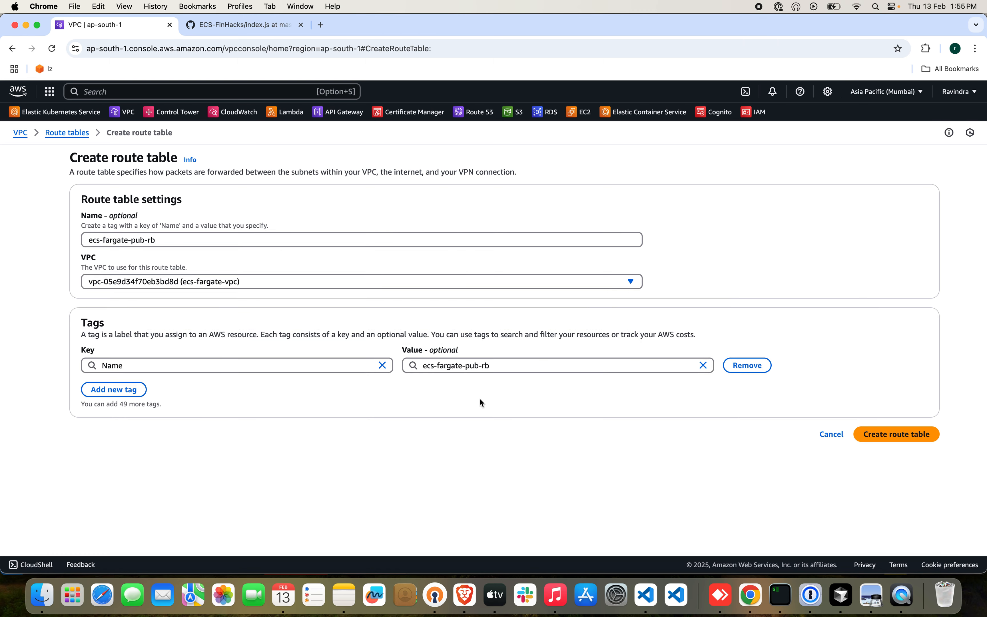
{"action": "left_click", "coordinate": [875, 433]}
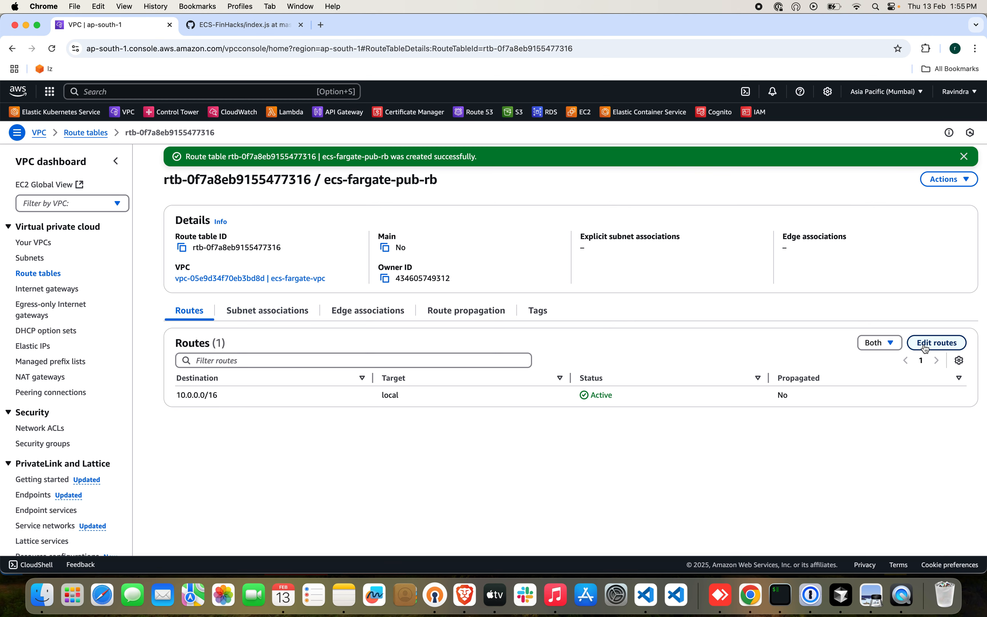
Add a route to ecs-fargate-pub-rb with destination 0.0.0.0/0 targeting internet gateway igw-00031d7a056c8e0fa, and save the routes.
{"action": "left_click", "coordinate": [934, 343]}
{"action": "left_click", "coordinate": [131, 256]}
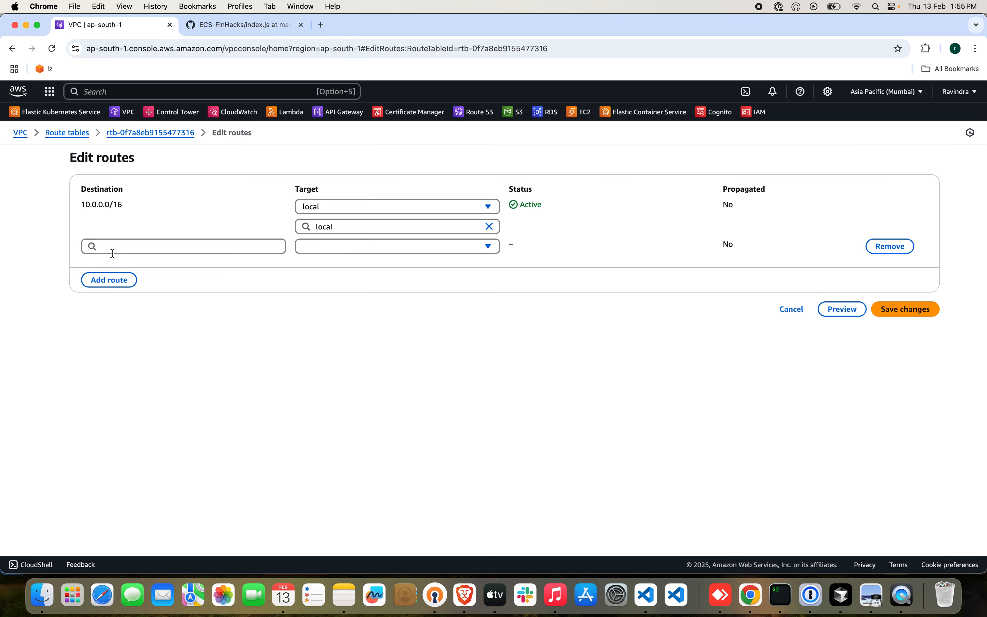
{"action": "left_click", "coordinate": [247, 247]}
{"action": "left_click", "coordinate": [208, 269]}
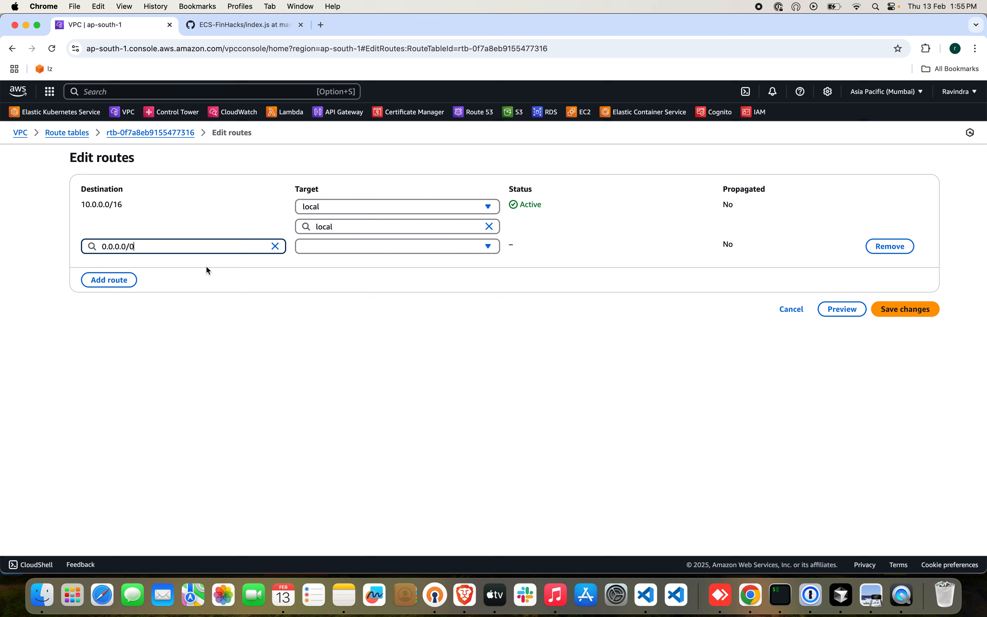
{"action": "left_click", "coordinate": [364, 248]}
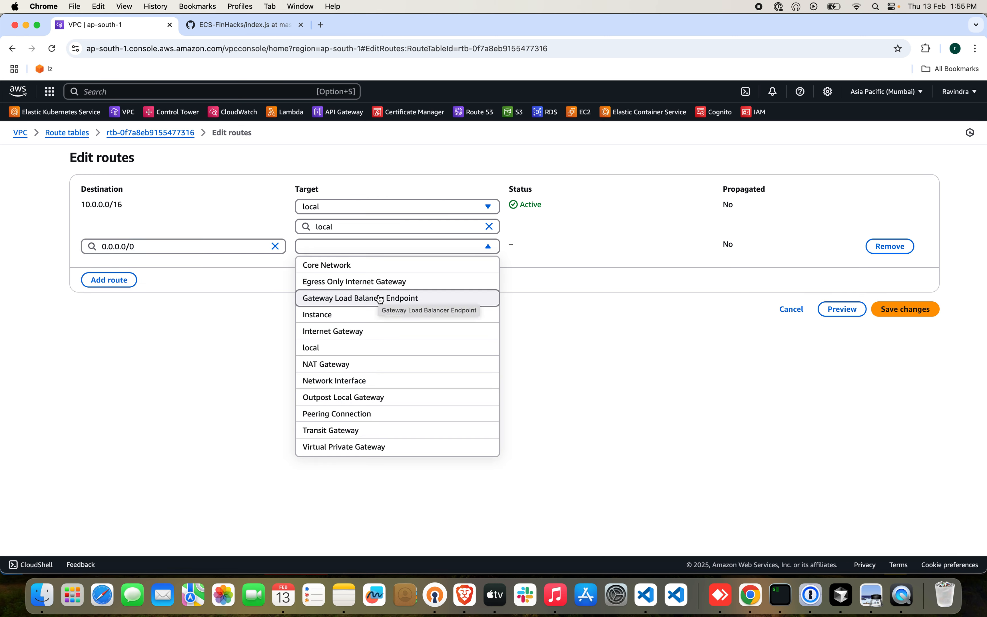
{"action": "left_click", "coordinate": [359, 331]}
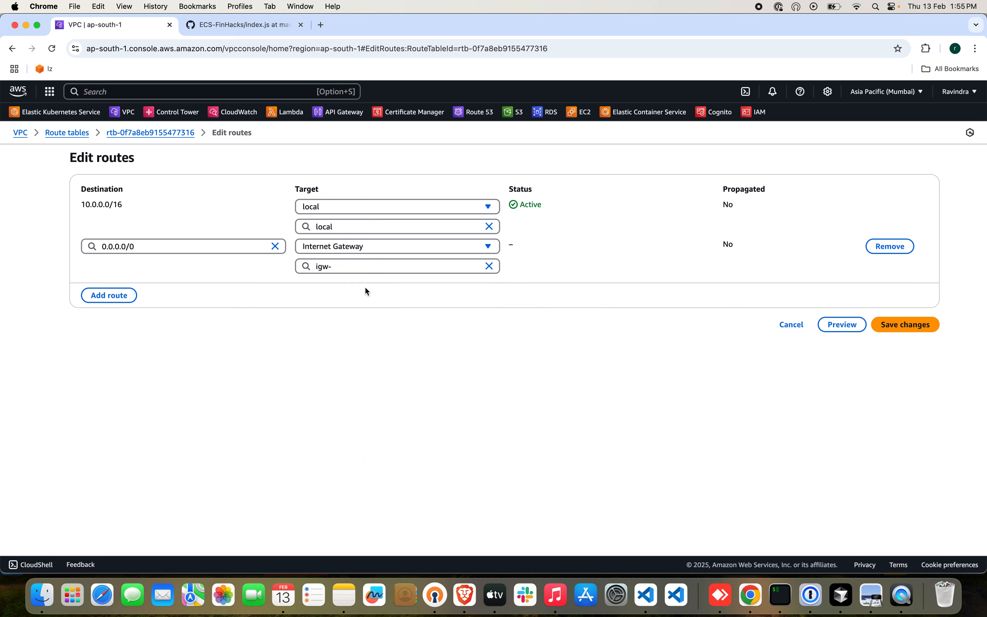
{"action": "left_click", "coordinate": [372, 266]}
{"action": "left_click", "coordinate": [379, 300]}
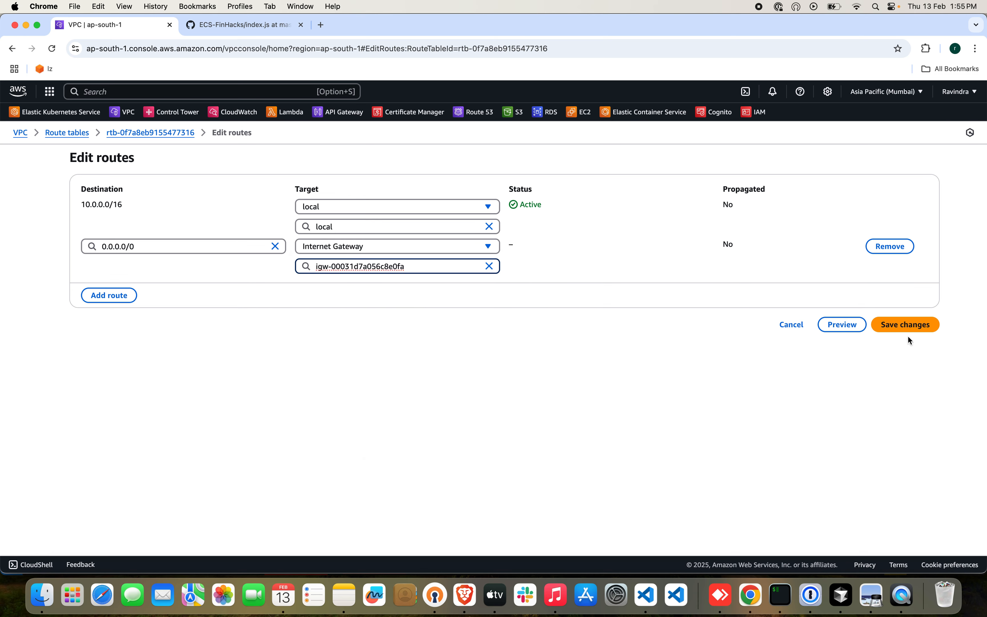
{"action": "left_click", "coordinate": [907, 325]}
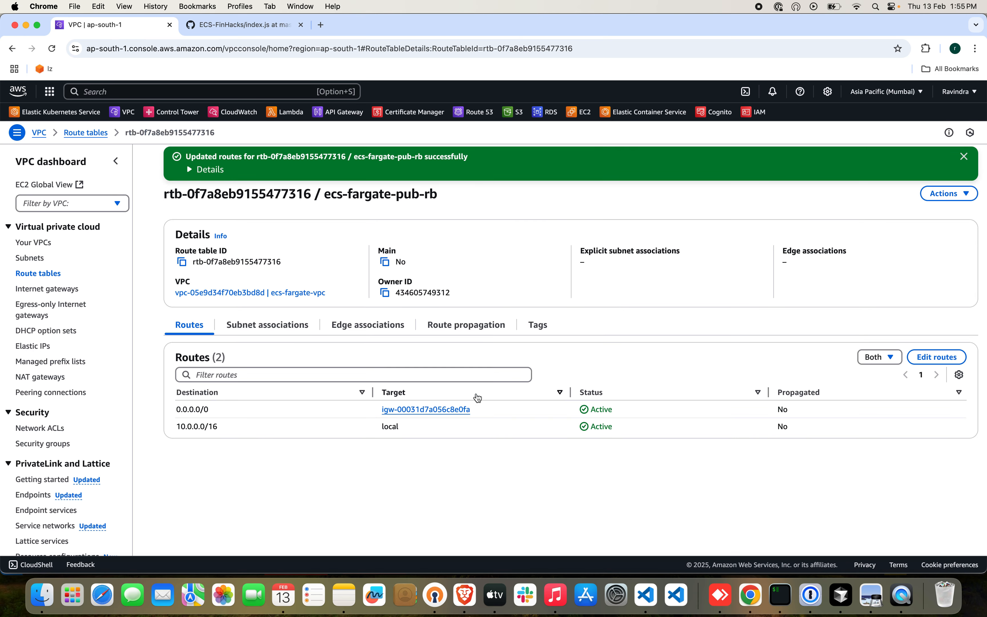
Associate the Public-Az1 and Public-Az2 subnets with ecs-fargate-pub-rb and return to the route table list.
{"action": "left_click", "coordinate": [263, 330]}
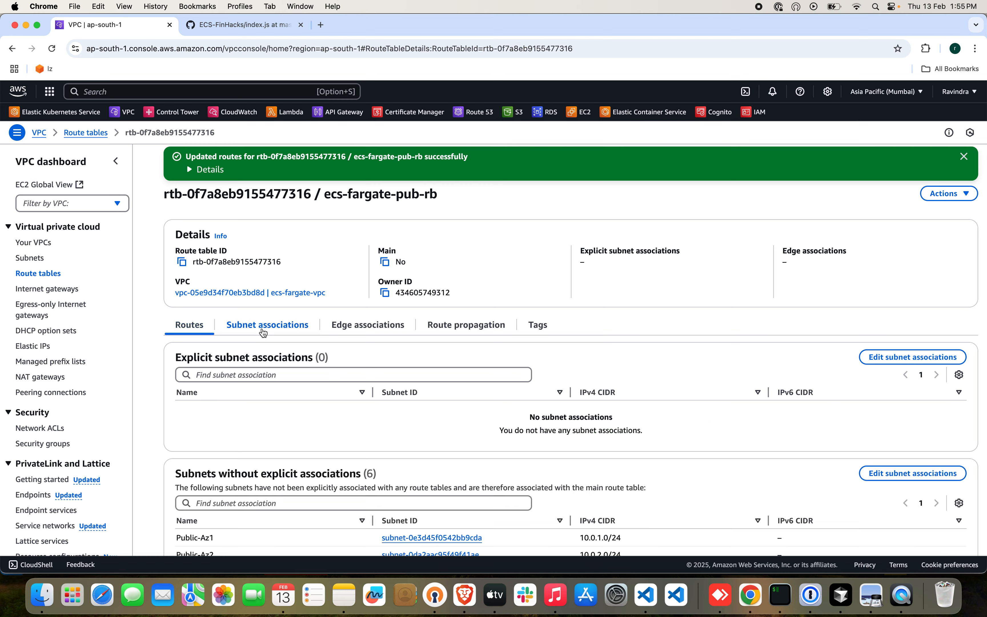
{"action": "left_click", "coordinate": [899, 360]}
{"action": "left_click", "coordinate": [93, 250]}
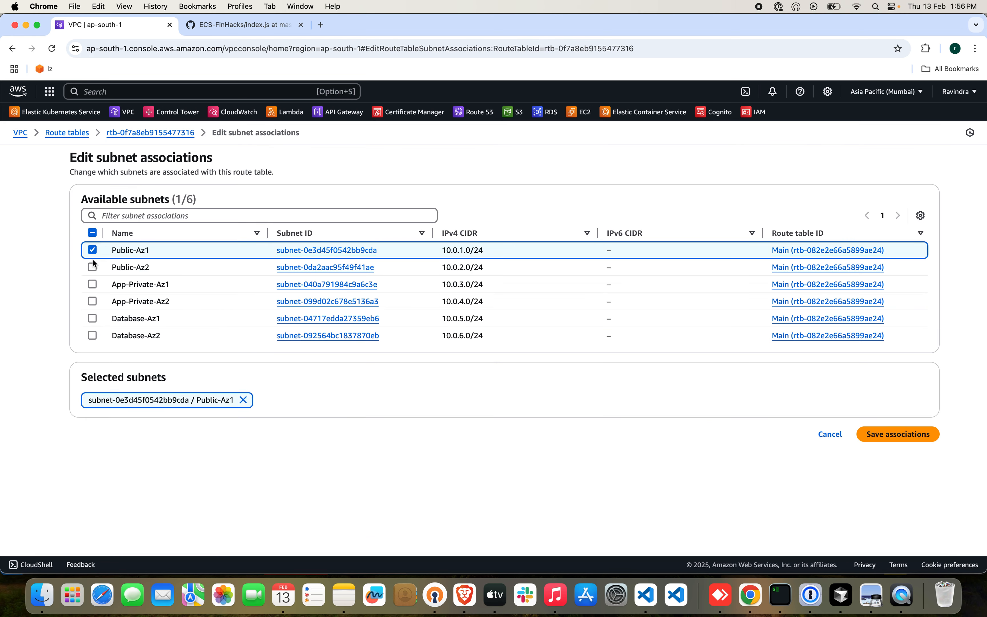
{"action": "left_click", "coordinate": [92, 267]}
{"action": "left_click", "coordinate": [903, 432]}
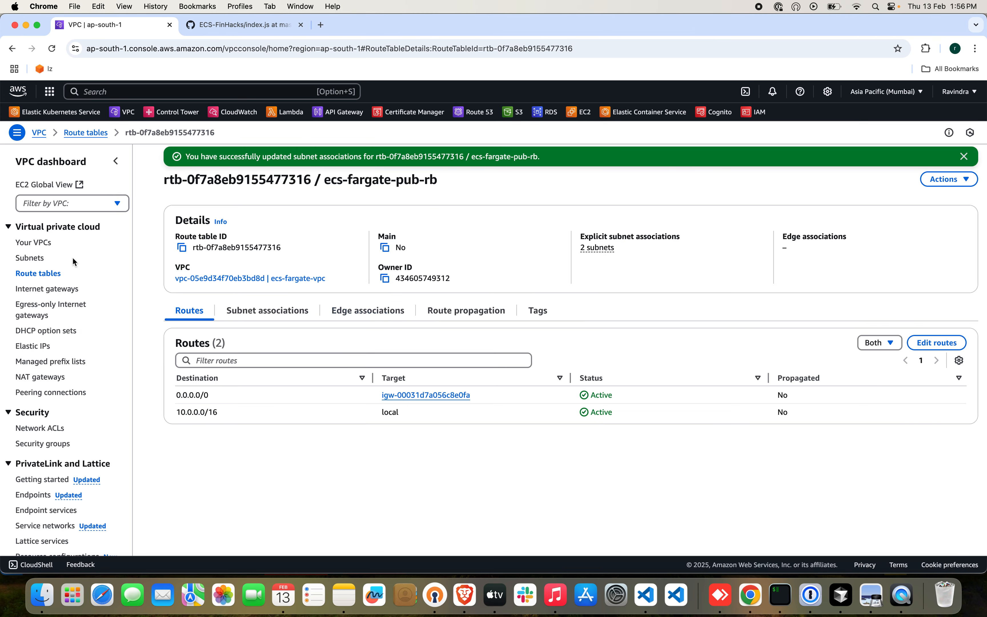
{"action": "left_click", "coordinate": [38, 273]}
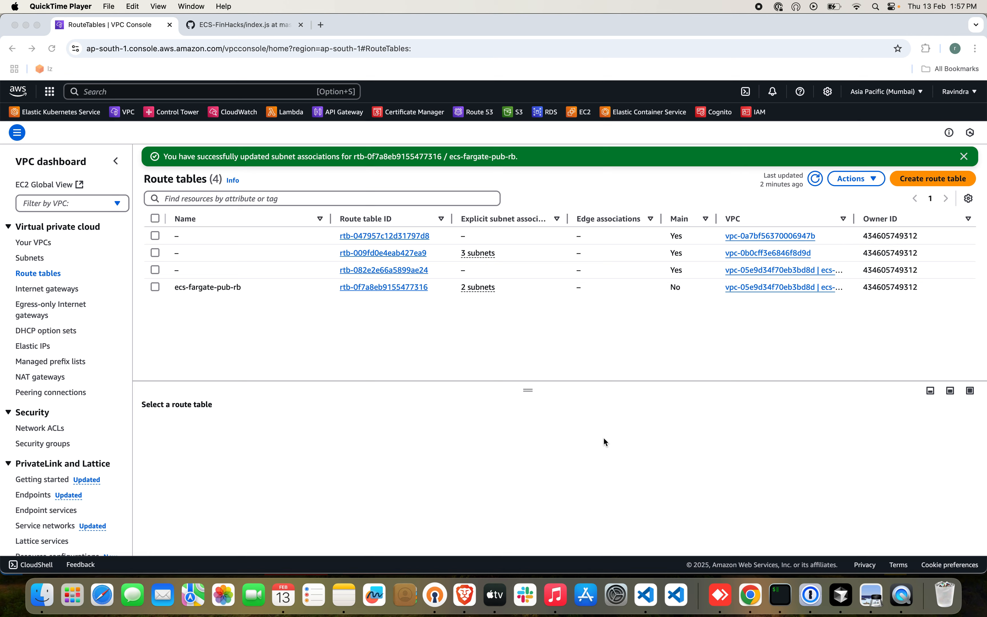
{"action": "left_click", "coordinate": [933, 178]}
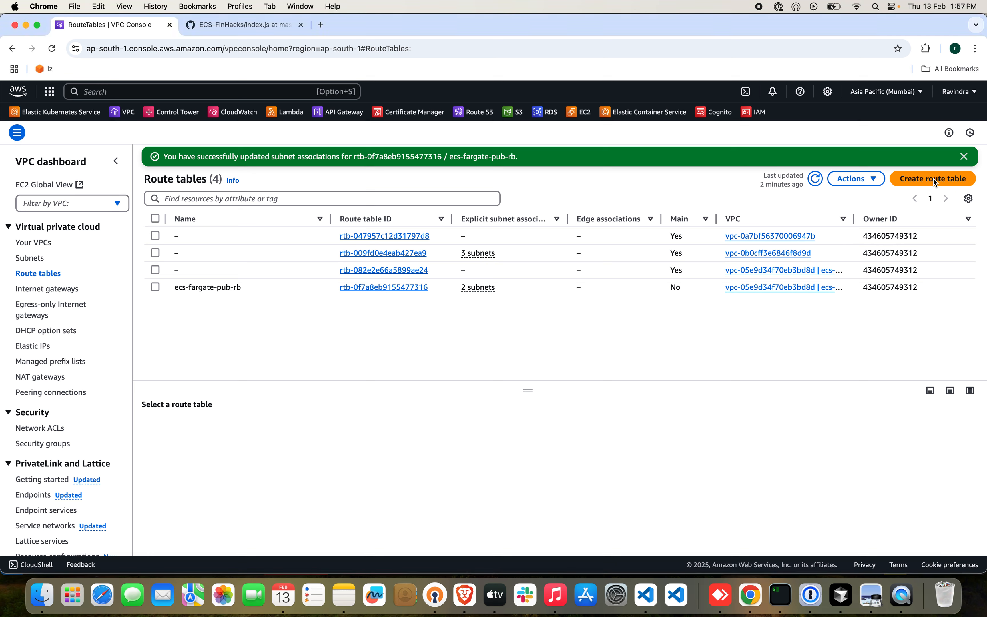
{"action": "left_click", "coordinate": [933, 178]}
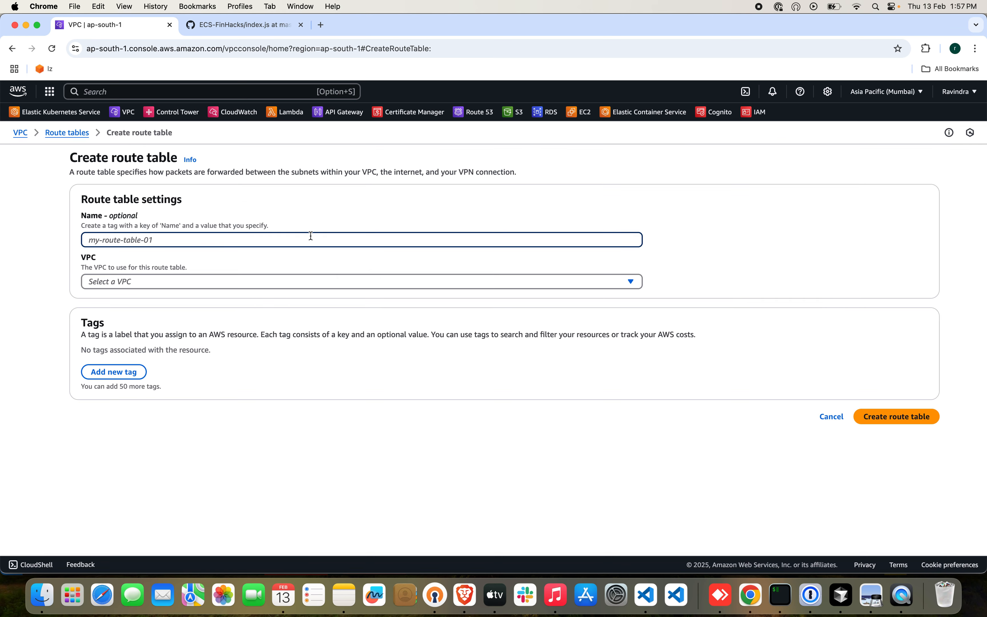
{"action": "type", "text": "ecs"}
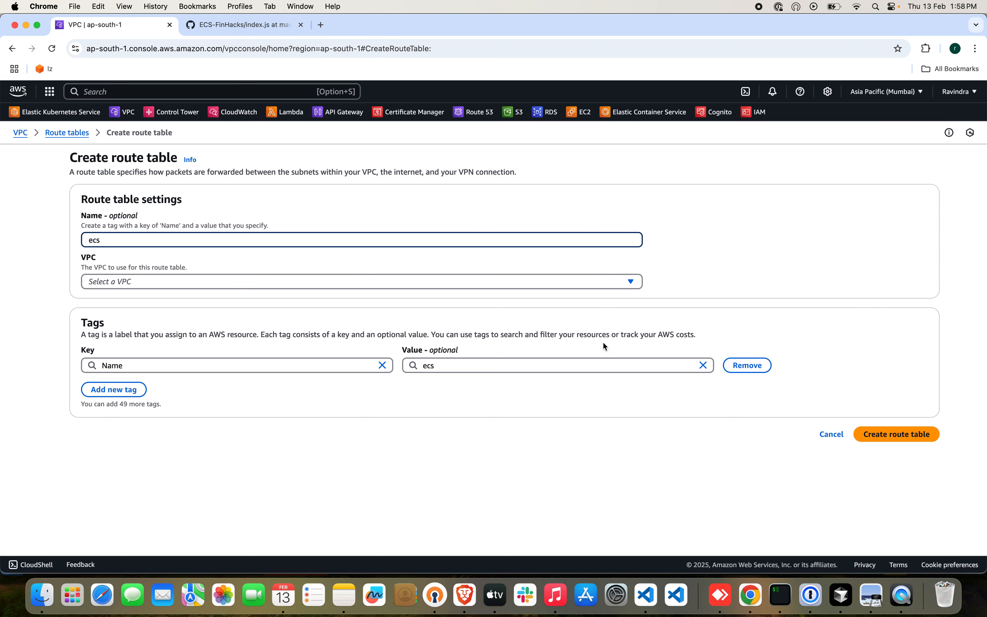
{"action": "left_click", "coordinate": [831, 433]}
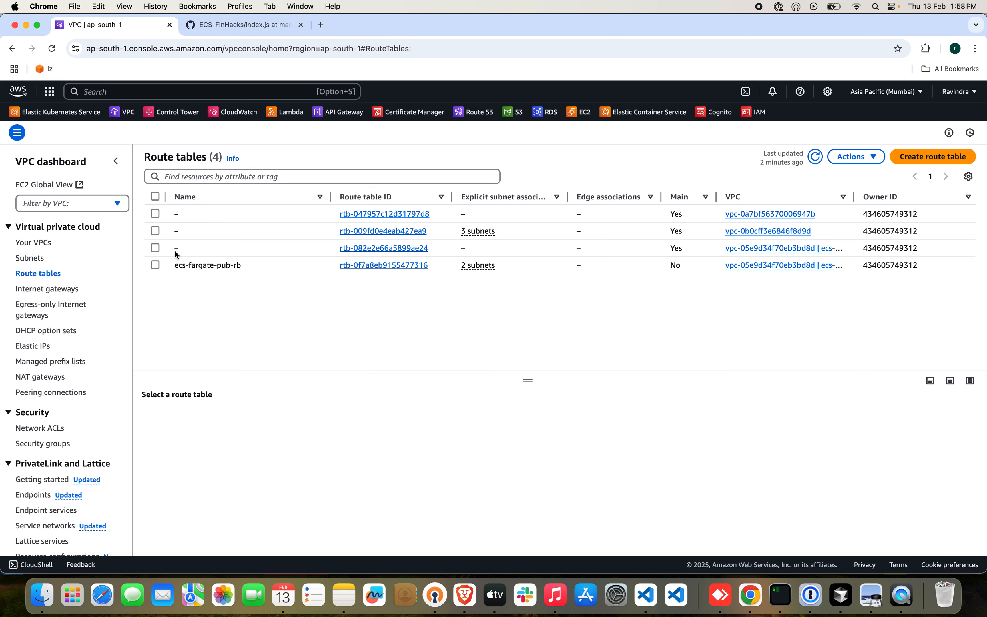
Create a route table named ecs-fargate-app-rb in the ecs-fargate-vpc VPC.
{"action": "left_click", "coordinate": [933, 157]}
{"action": "left_click", "coordinate": [247, 239]}
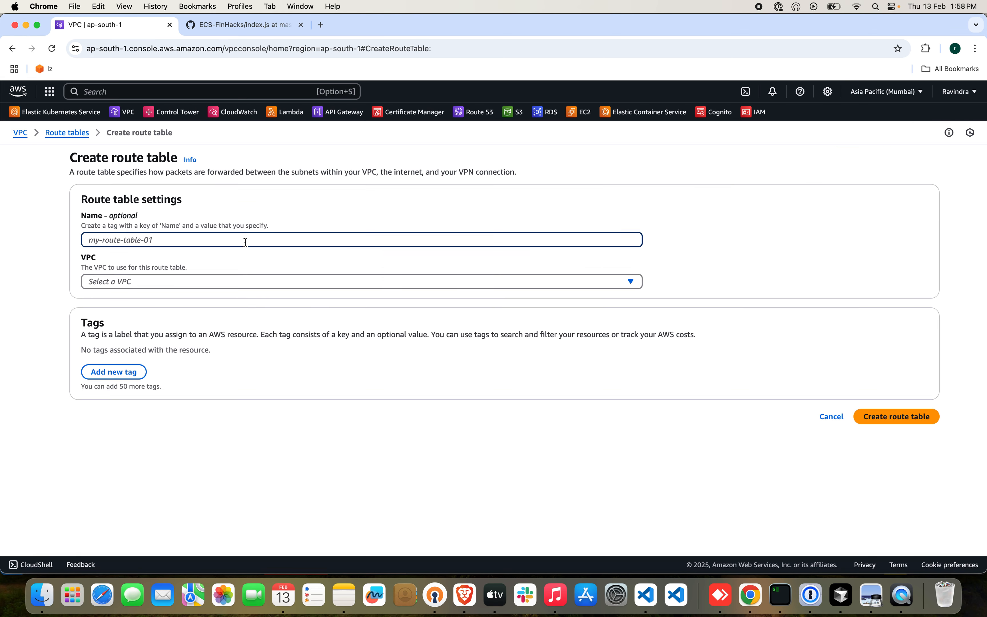
{"action": "type", "text": "ecs-fargate"}
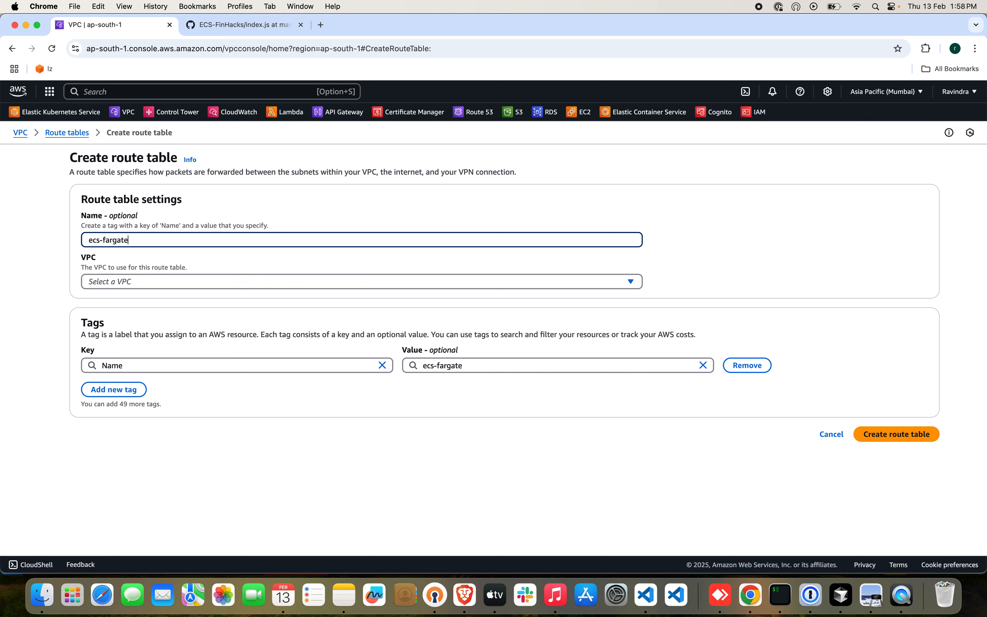
{"action": "type", "text": "-app-rb"}
{"action": "left_click", "coordinate": [281, 280]}
{"action": "left_click", "coordinate": [244, 332]}
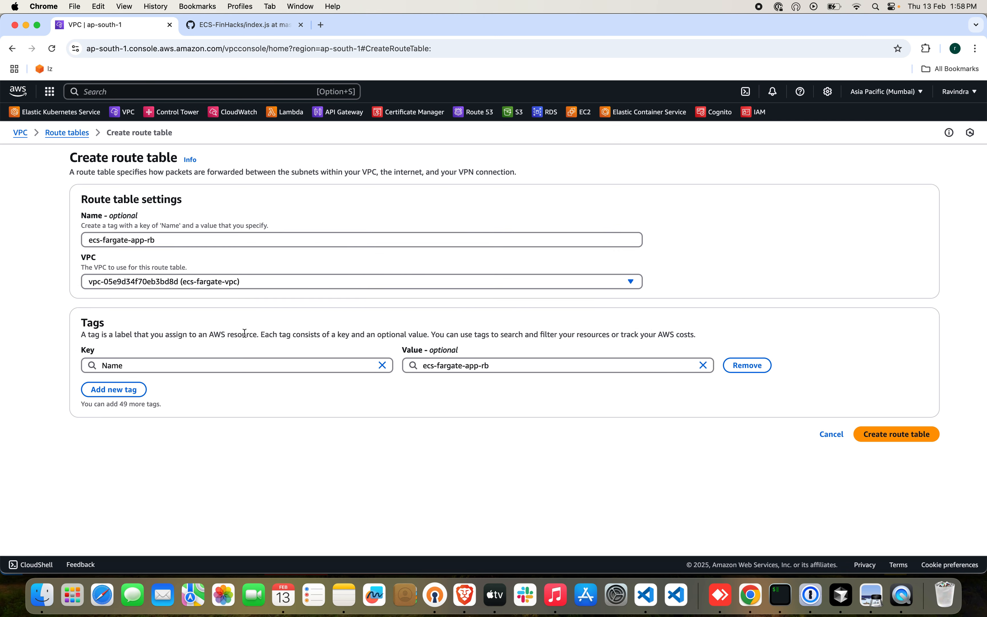
{"action": "left_click", "coordinate": [885, 433]}
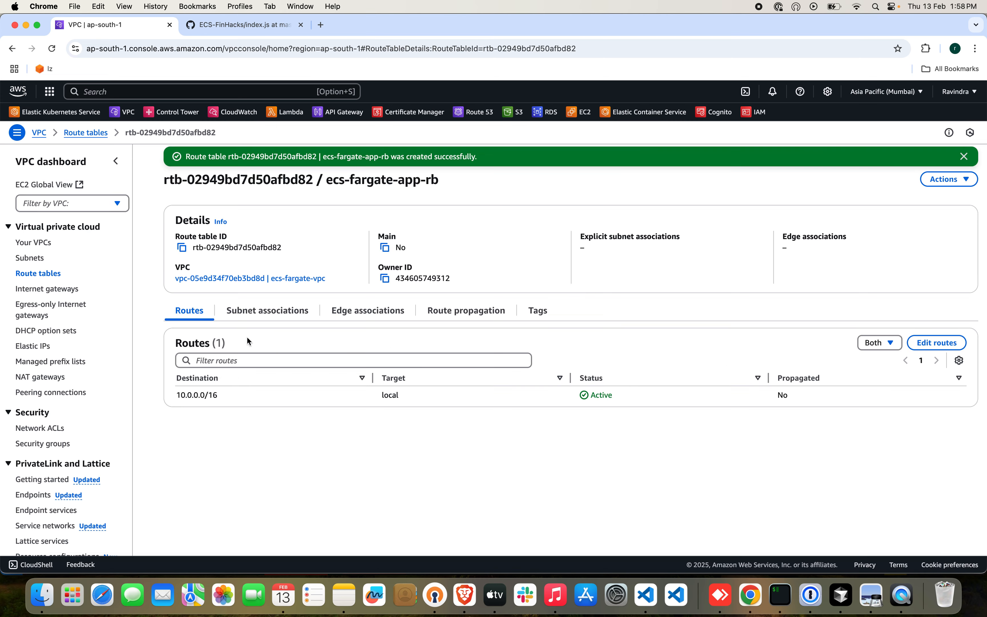
Associate the App-Private-Az1 and App-Private-Az2 subnets with the ecs-fargate-app-rb route table and save the associations.
{"action": "left_click", "coordinate": [261, 314]}
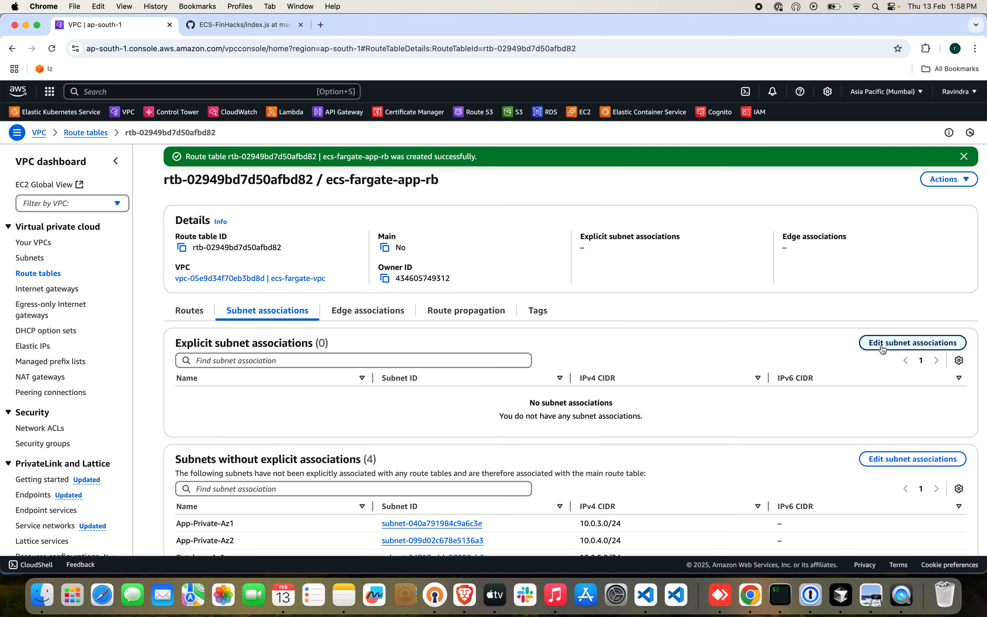
{"action": "left_click", "coordinate": [912, 343]}
{"action": "left_click", "coordinate": [92, 284]}
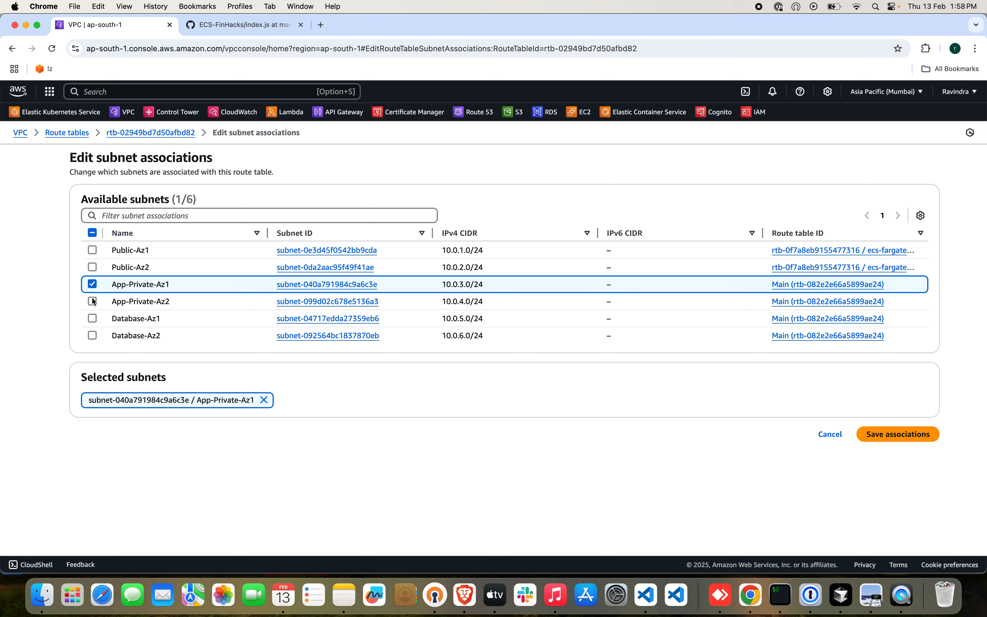
{"action": "left_click", "coordinate": [92, 300]}
{"action": "left_click", "coordinate": [889, 434]}
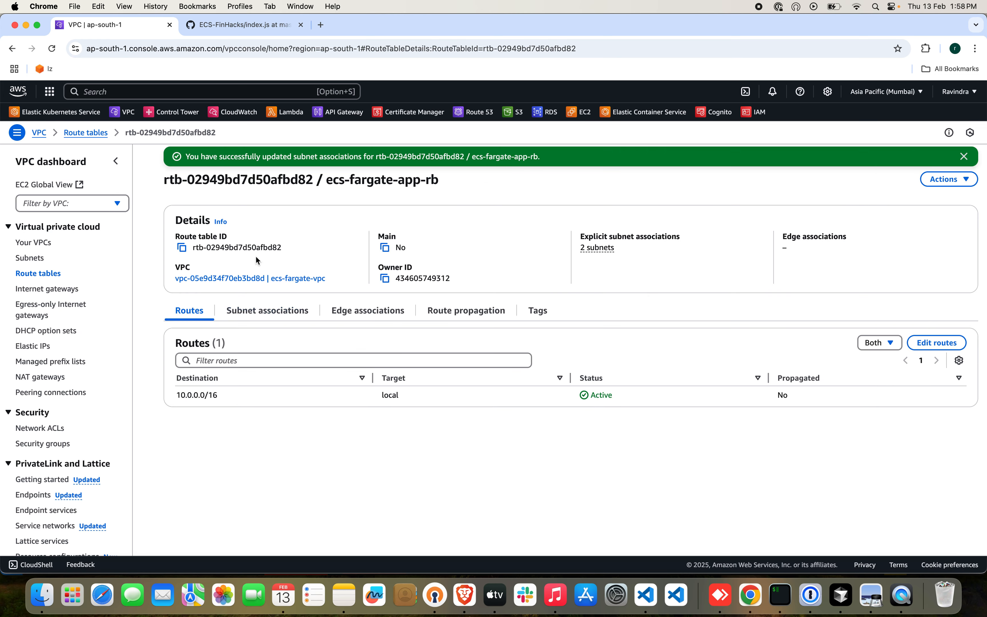
Create another route table named ecs-fargate-db-rb in the ecs-fargate-vpc VPC.
{"action": "left_click", "coordinate": [40, 275]}
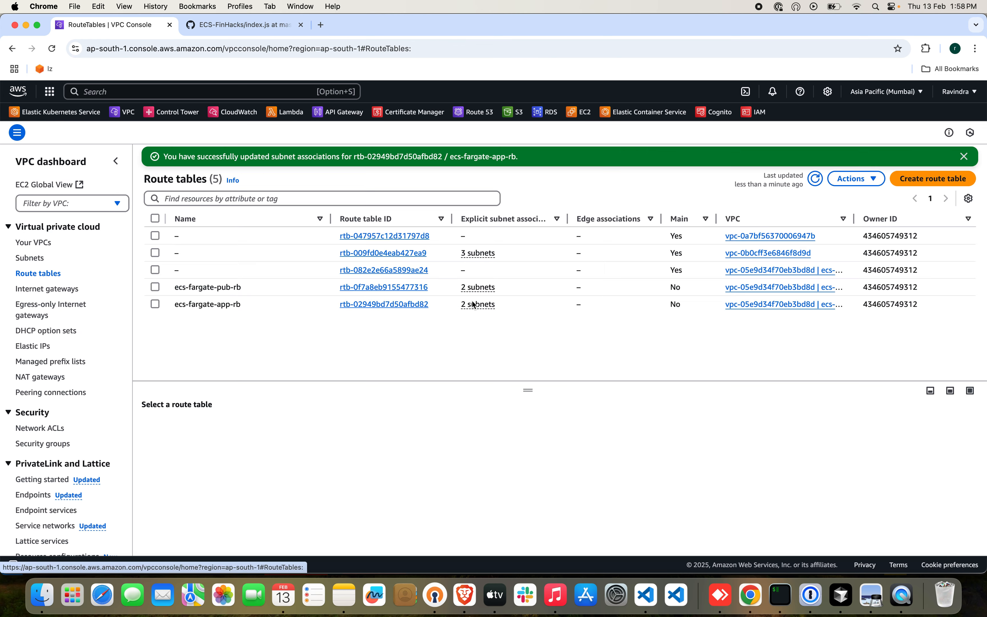
{"action": "left_click", "coordinate": [942, 179]}
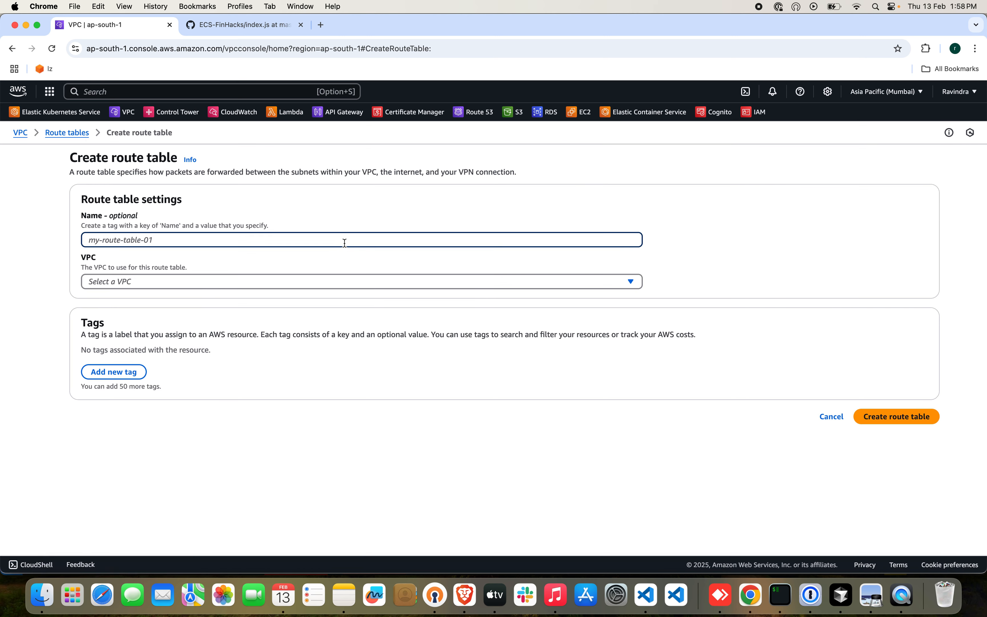
{"action": "left_click", "coordinate": [344, 240]}
{"action": "type", "text": "ecs-fargate"}
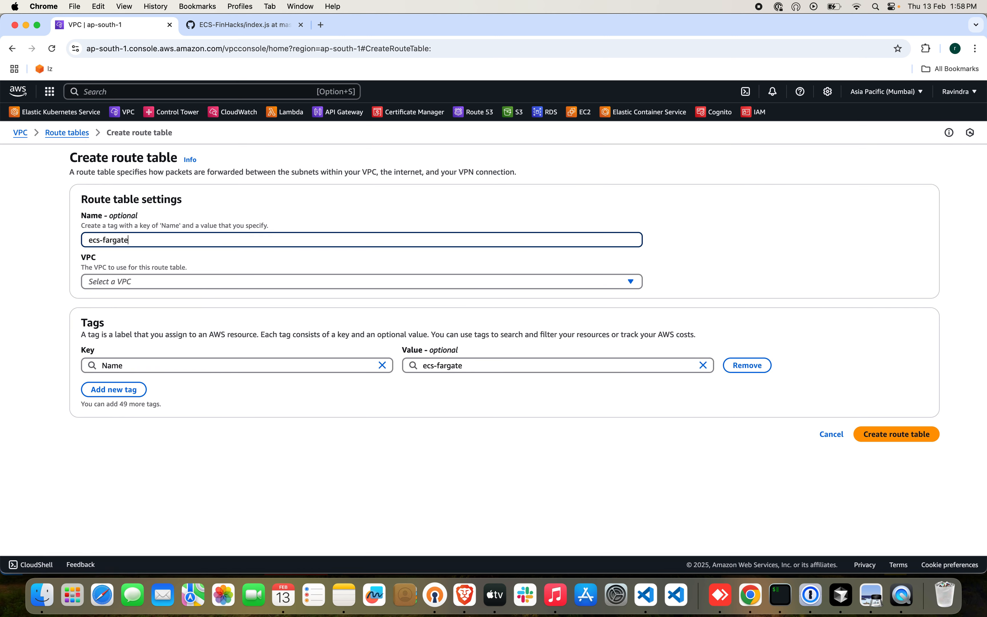
{"action": "type", "text": "-db-rb"}
{"action": "left_click", "coordinate": [335, 280]}
{"action": "left_click", "coordinate": [270, 333]}
{"action": "left_click", "coordinate": [869, 432]}
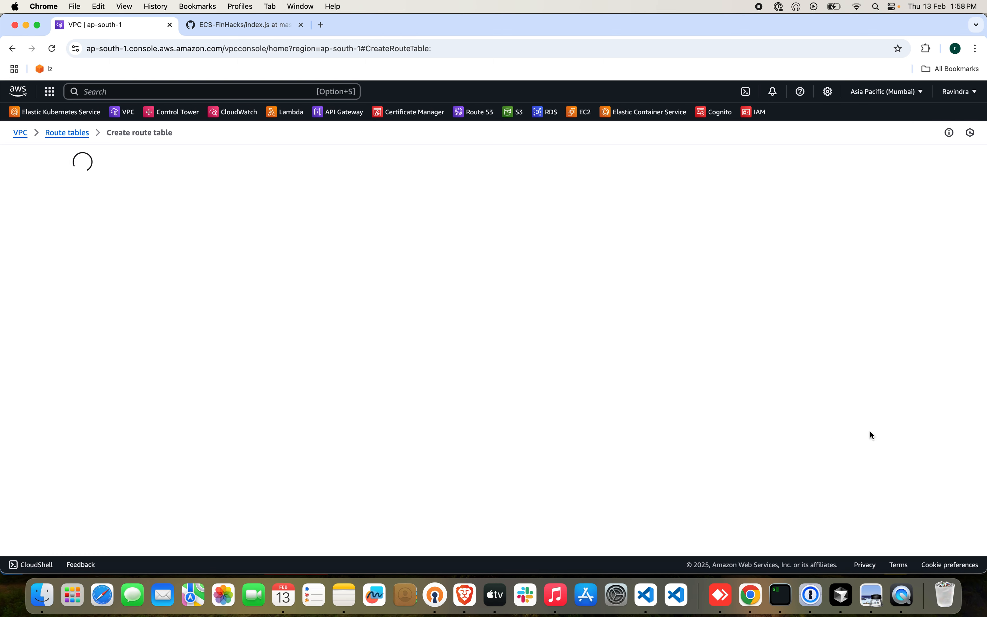
Associate the Database-Az1 and Database-Az2 subnets with ecs-fargate-db-rb, save, and go to the list of VPCs.
{"action": "left_click", "coordinate": [948, 179]}
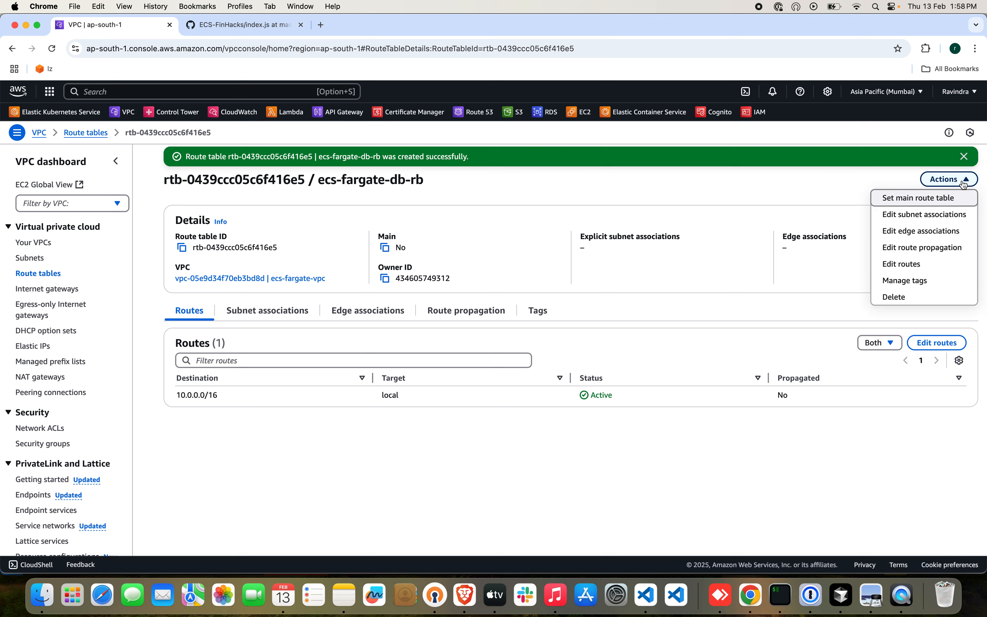
{"action": "left_click", "coordinate": [935, 214]}
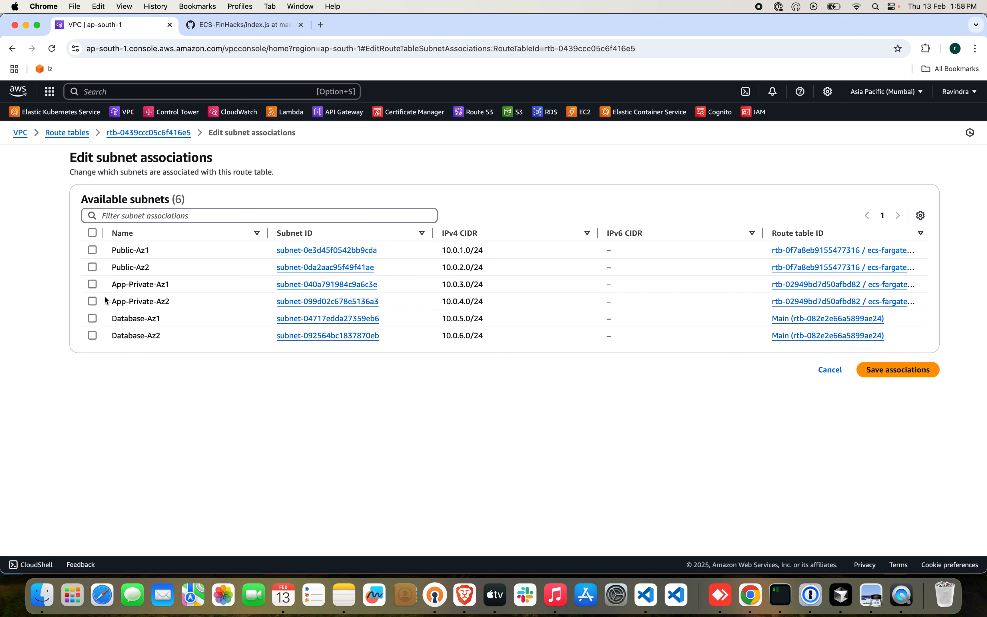
{"action": "left_click", "coordinate": [92, 320]}
{"action": "left_click", "coordinate": [93, 335]}
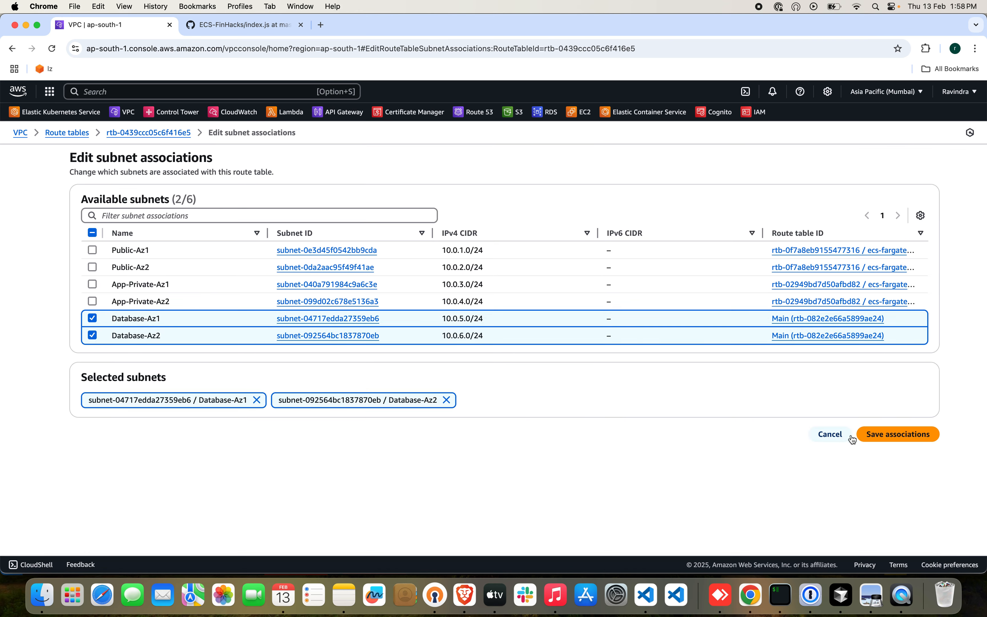
{"action": "left_click", "coordinate": [884, 434]}
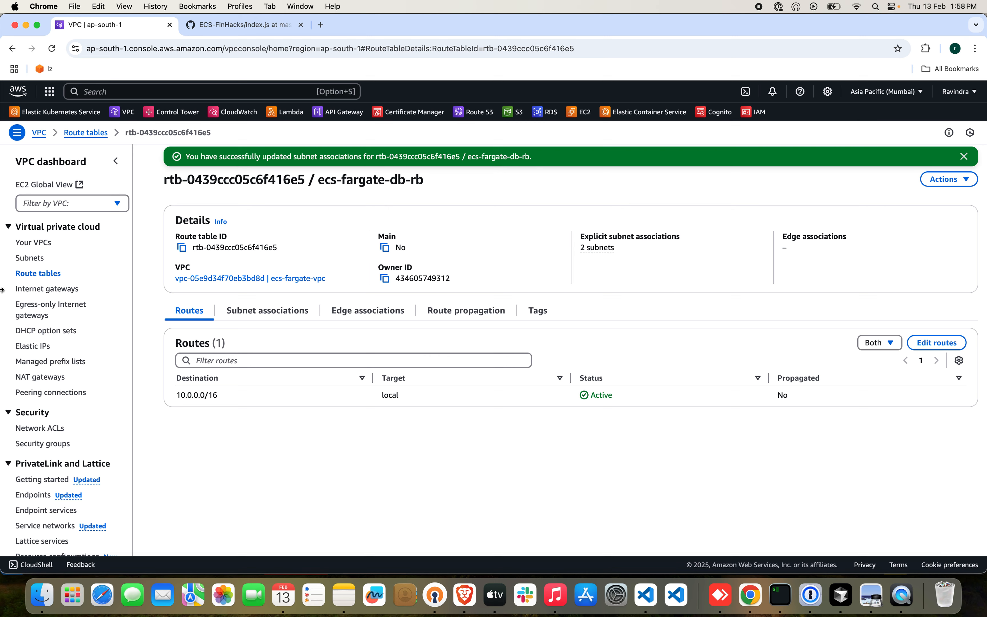
{"action": "left_click", "coordinate": [33, 244]}
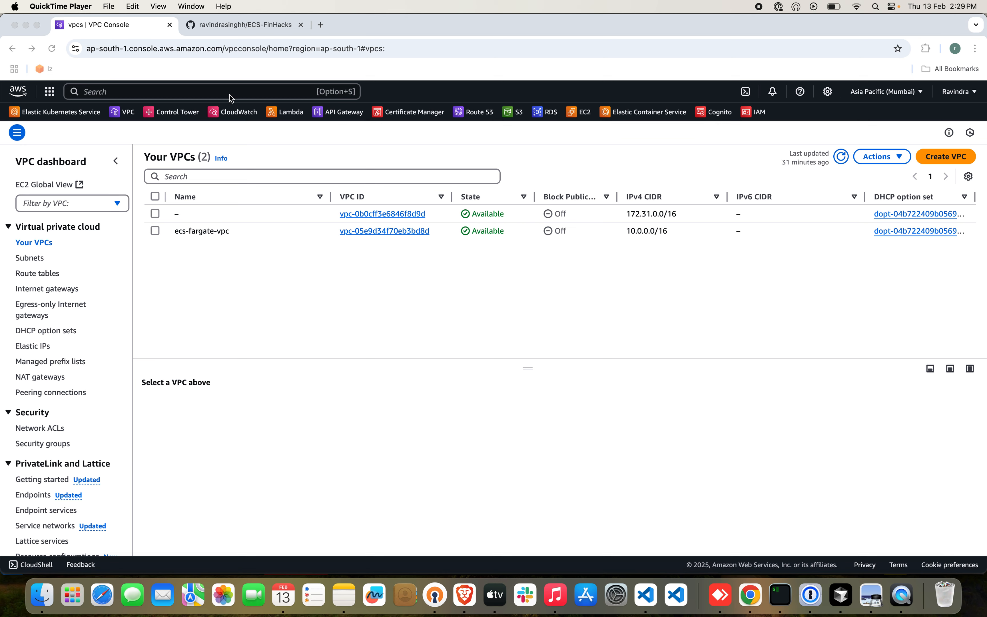
Search the AWS services for ecr and open Elastic Container Registry in a separate browser tab.
{"action": "left_click", "coordinate": [183, 89]}
{"action": "left_click", "coordinate": [182, 88]}
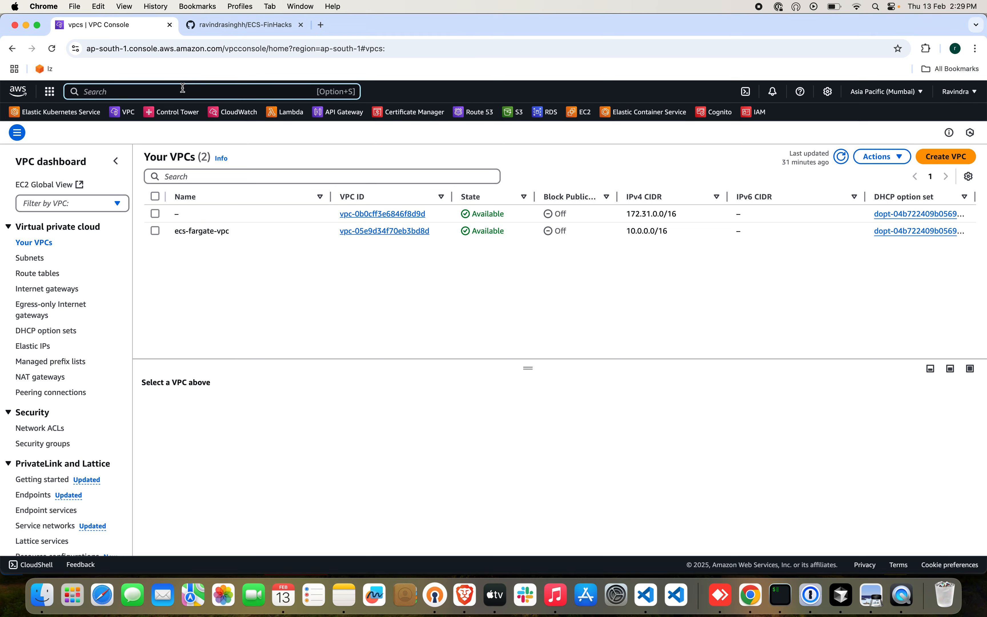
{"action": "type", "text": "ecr"}
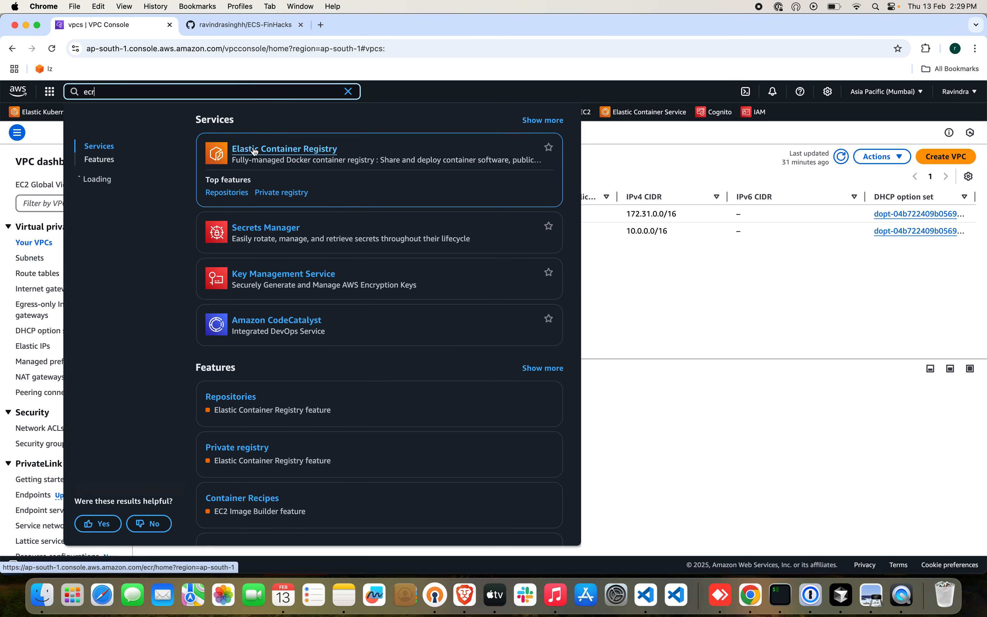
{"action": "left_click", "coordinate": [254, 149], "text": "super"}
{"action": "left_click", "coordinate": [219, 27]}
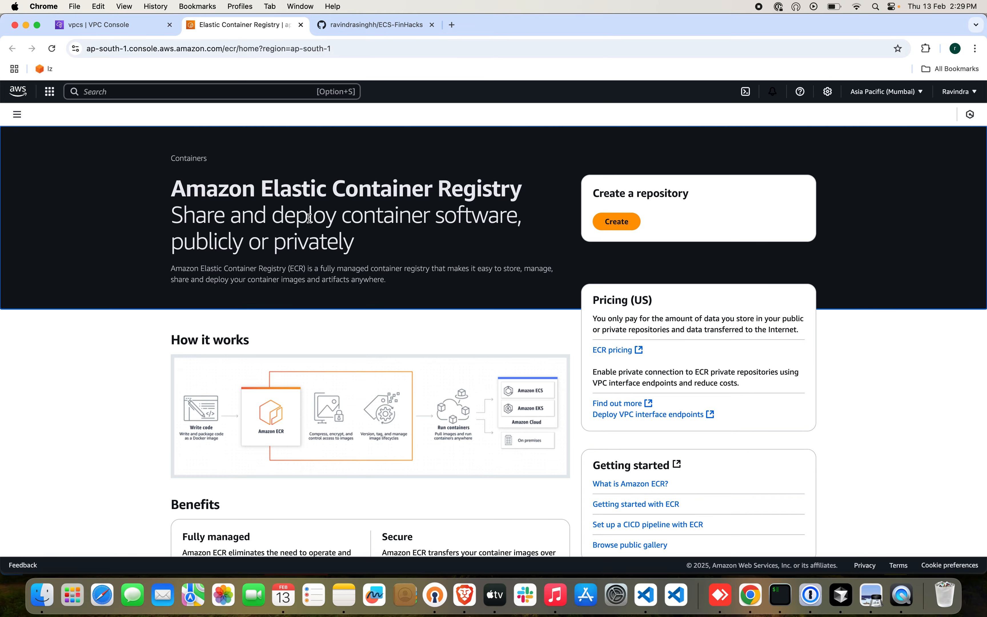
Create a private ECR repository named nodejs-api with scan on push enabled.
{"action": "left_click", "coordinate": [635, 242]}
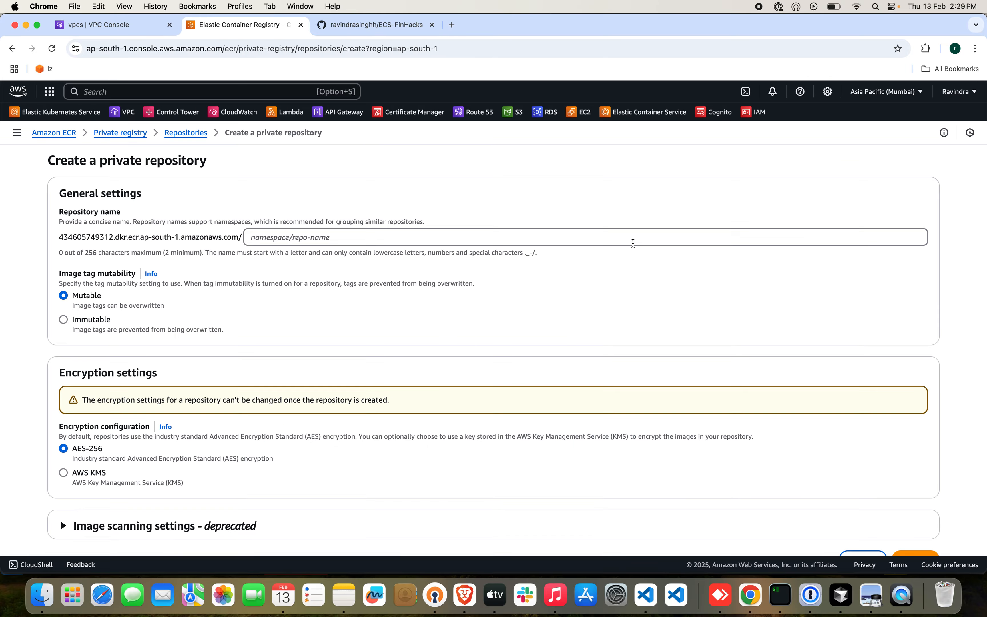
{"action": "left_click", "coordinate": [281, 237]}
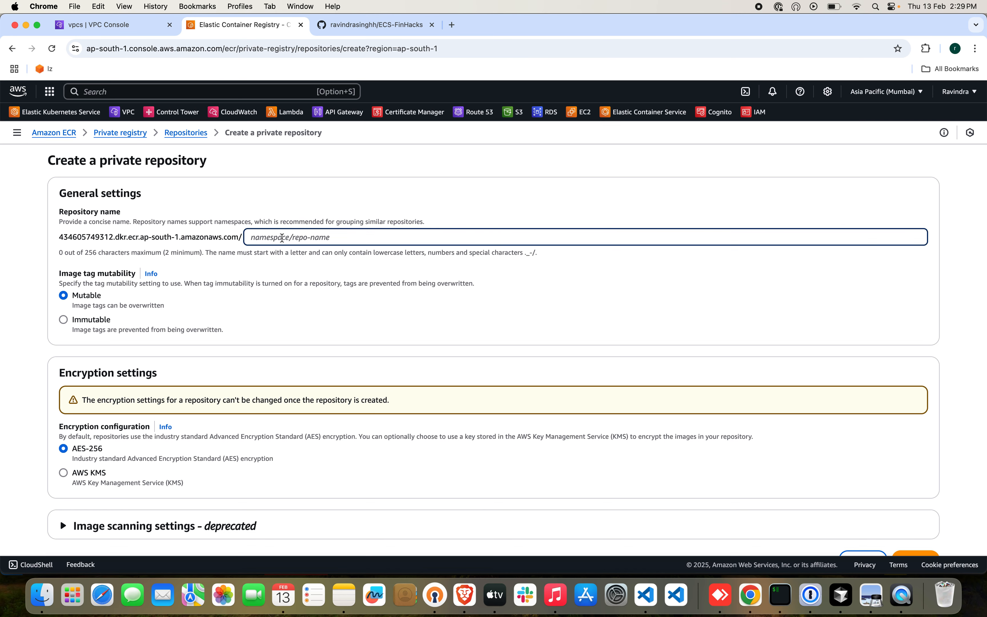
{"action": "type", "text": "noi"}
{"action": "type", "text": "ejs-api"}
{"action": "scroll", "coordinate": [262, 359], "scroll_direction": "down", "scroll_amount": 2}
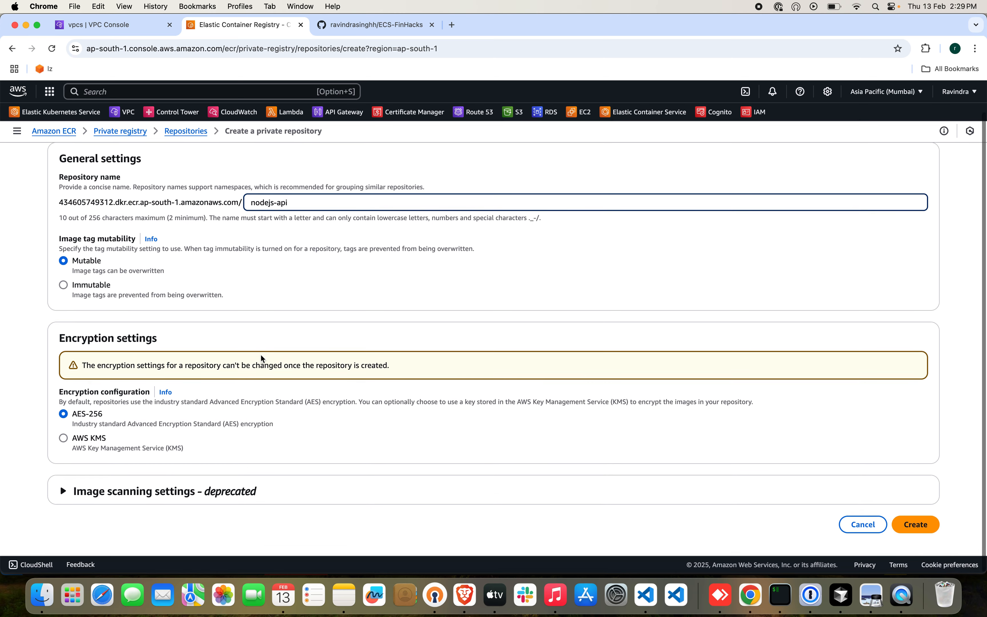
{"action": "left_click", "coordinate": [66, 494]}
{"action": "scroll", "coordinate": [283, 427], "scroll_direction": "down", "scroll_amount": 5}
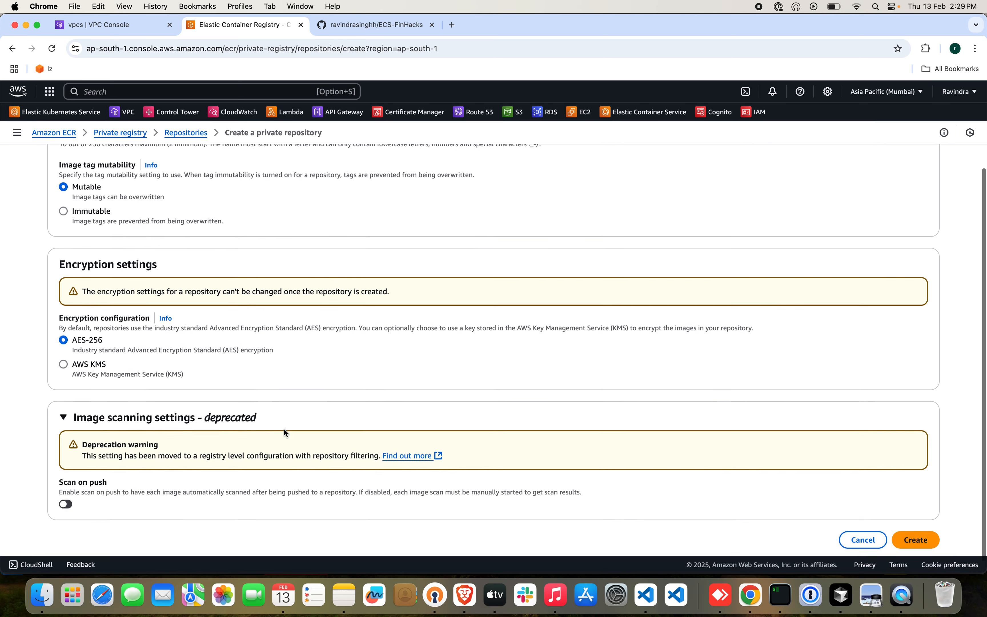
{"action": "left_click", "coordinate": [65, 491]}
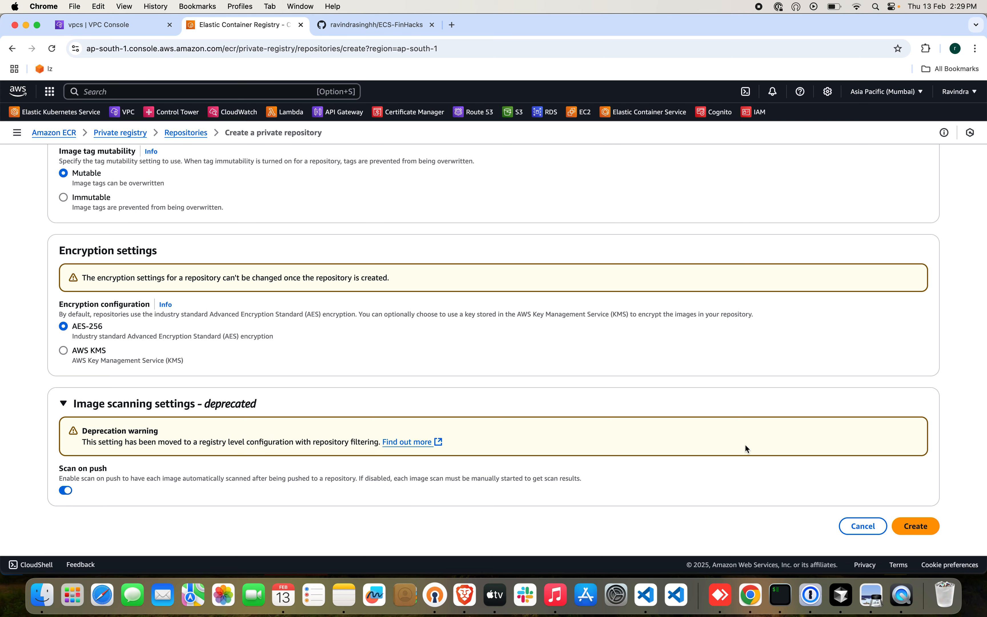
{"action": "left_click", "coordinate": [916, 526]}
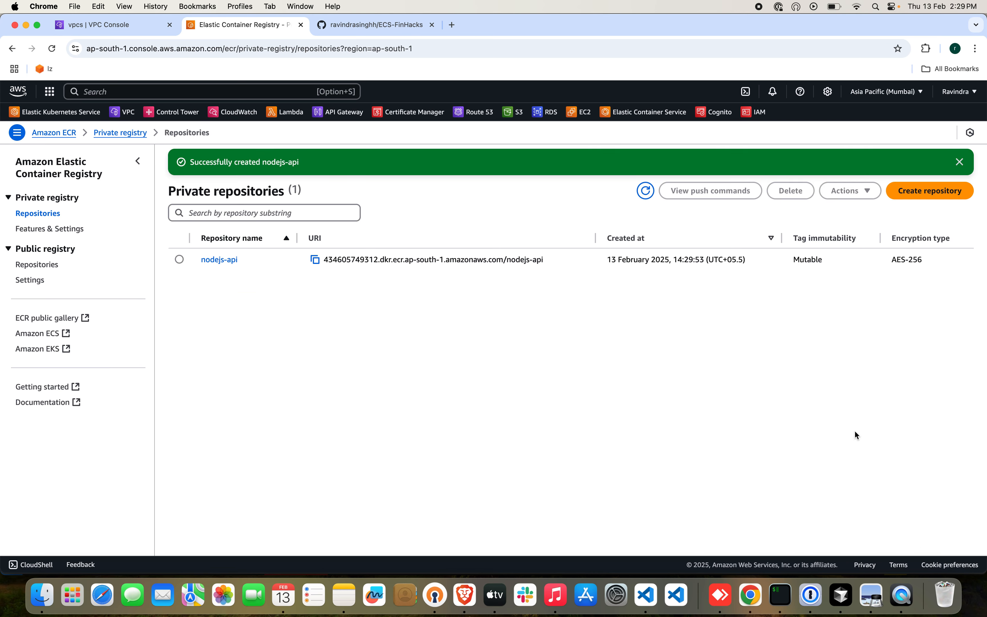
Copy the registry authentication command from the nodejs-api push commands and paste it at the iTerm prompt.
{"action": "left_click", "coordinate": [179, 259]}
{"action": "left_click", "coordinate": [709, 191]}
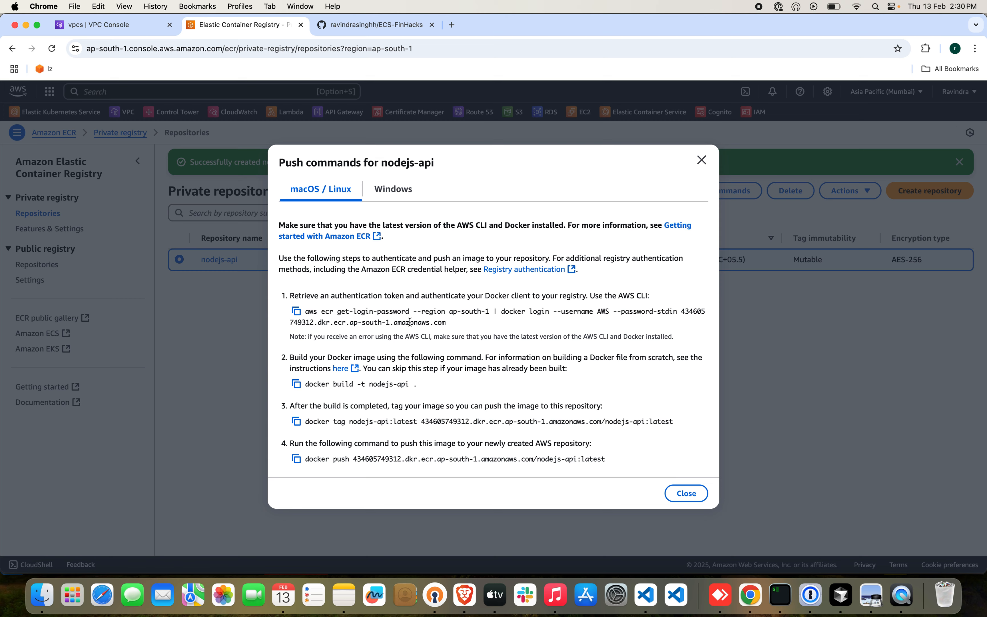
{"action": "left_click", "coordinate": [296, 311]}
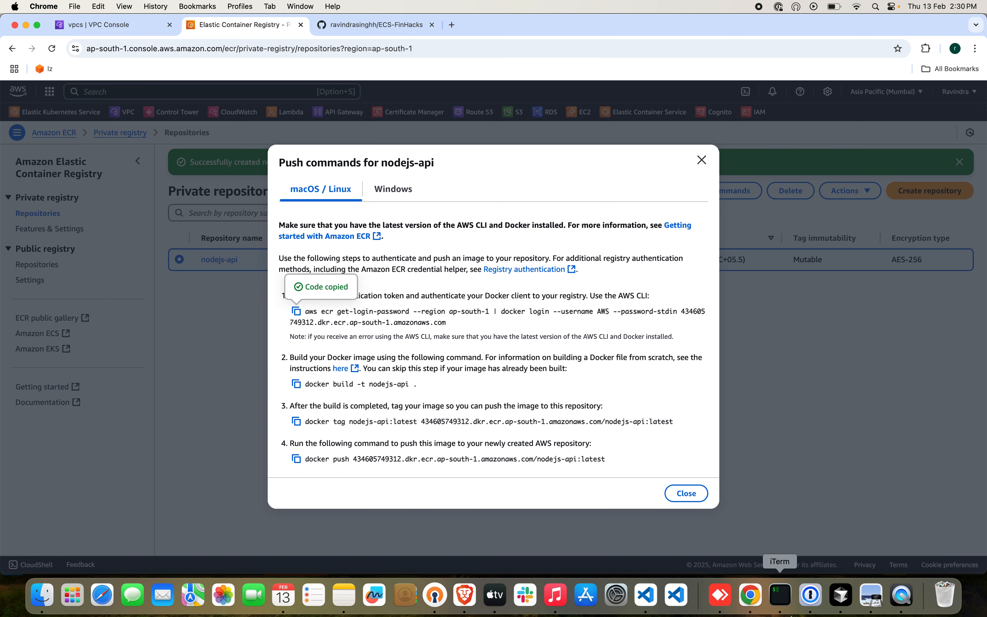
{"action": "left_click", "coordinate": [780, 596]}
{"action": "key", "text": "super+v"}
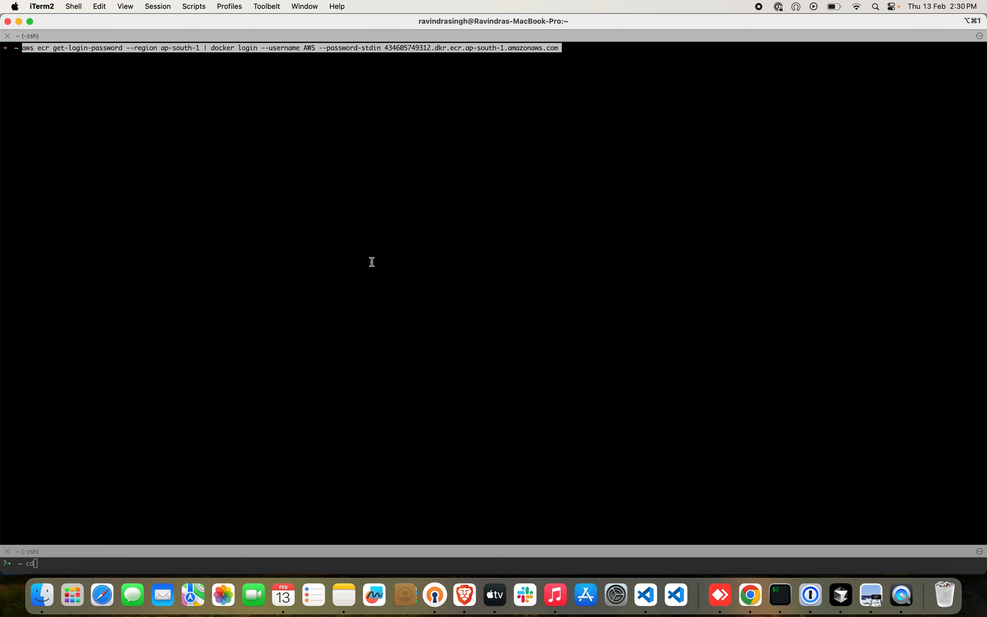
Replace docker with podman in the pasted ECR login command and run it.
{"action": "key", "text": "ctrl+a"}
{"action": "key", "text": "Right"}
{"action": "key", "text": "Right"}
{"action": "key", "text": "Right"}
{"action": "key", "text": "Right"}
{"action": "key", "text": "Right"}
{"action": "key", "text": "Right"}
{"action": "key", "text": "Right"}
{"action": "key", "text": "Right"}
{"action": "key", "text": "Right"}
{"action": "key", "text": "Right"}
{"action": "key", "text": "Right"}
{"action": "key", "text": "Right"}
{"action": "key", "text": "Right"}
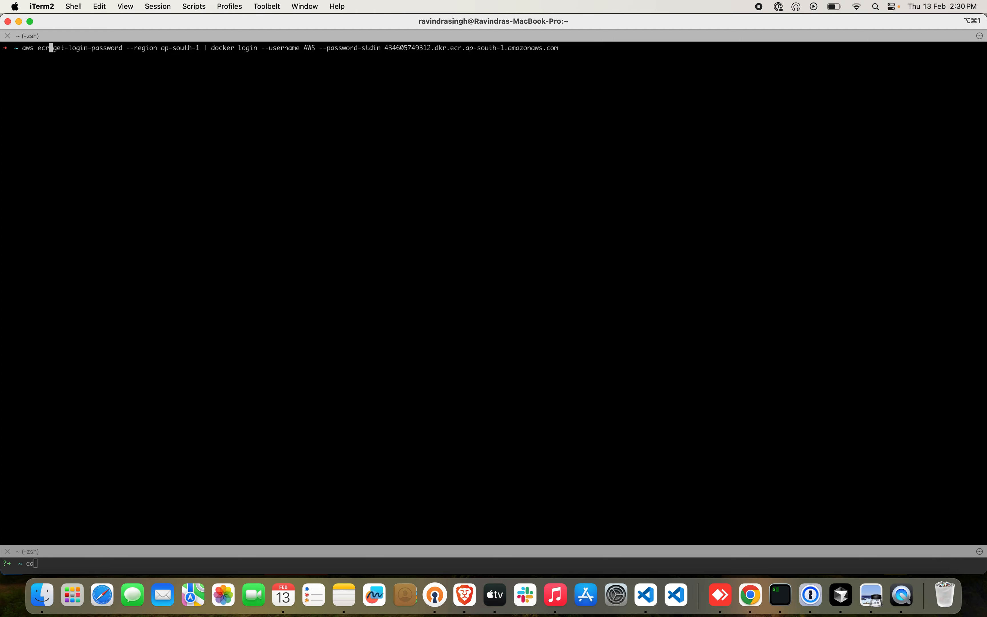
{"action": "key", "text": "Right"}
{"action": "key", "text": "Right"}
{"action": "key", "text": "Right"}
{"action": "key", "text": "Right"}
{"action": "key", "text": "Right"}
{"action": "key", "text": "Right"}
{"action": "key", "text": "Right"}
{"action": "key", "text": "Right"}
{"action": "key", "text": "Right"}
{"action": "key", "text": "Right"}
{"action": "key", "text": "Right"}
{"action": "key", "text": "Right"}
{"action": "key", "text": "Right"}
{"action": "key", "text": "Right"}
{"action": "key", "text": "Right"}
{"action": "key", "text": "Right"}
{"action": "key", "text": "Right"}
{"action": "key", "text": "Right"}
{"action": "key", "text": "Right"}
{"action": "key", "text": "Right"}
{"action": "key", "text": "Right"}
{"action": "key", "text": "Right"}
{"action": "key", "text": "Right"}
{"action": "key", "text": "Right"}
{"action": "key", "text": "Right"}
{"action": "key", "text": "Right"}
{"action": "key", "text": "Right"}
{"action": "key", "text": "Right"}
{"action": "key", "text": "Right"}
{"action": "key", "text": "Right"}
{"action": "key", "text": "Right"}
{"action": "key", "text": "Right"}
{"action": "key", "text": "Right"}
{"action": "key", "text": "Right"}
{"action": "key", "text": "Right"}
{"action": "key", "text": "Right"}
{"action": "key", "text": "Right"}
{"action": "key", "text": "Right"}
{"action": "key", "text": "BackSpace"}
{"action": "key", "text": "BackSpace"}
{"action": "key", "text": "BackSpace"}
{"action": "key", "text": "BackSpace"}
{"action": "key", "text": "BackSpace"}
{"action": "key", "text": "BackSpace"}
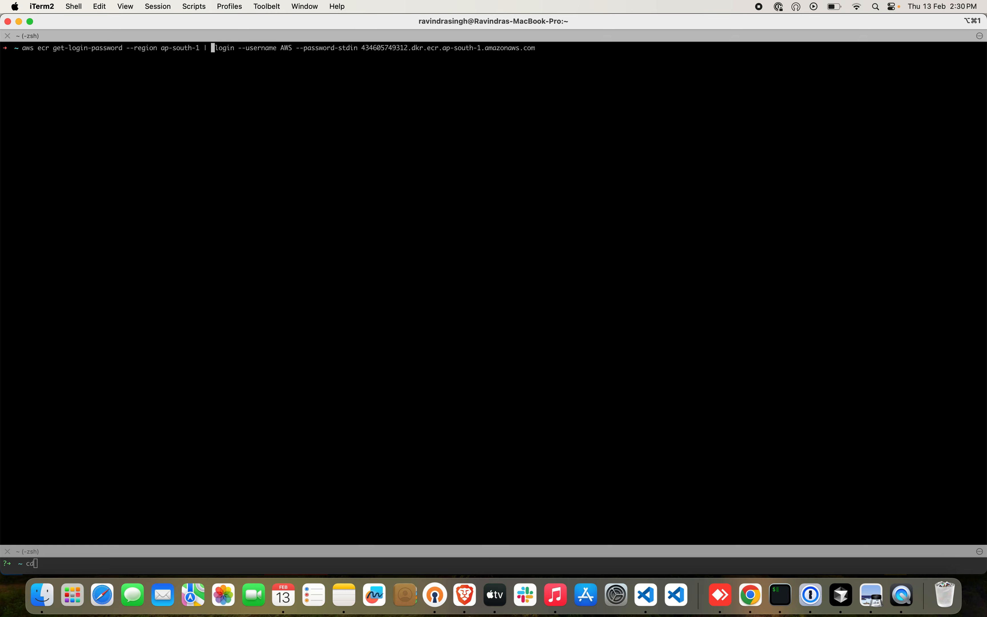
{"action": "type", "text": "podman"}
{"action": "key", "text": "Return"}
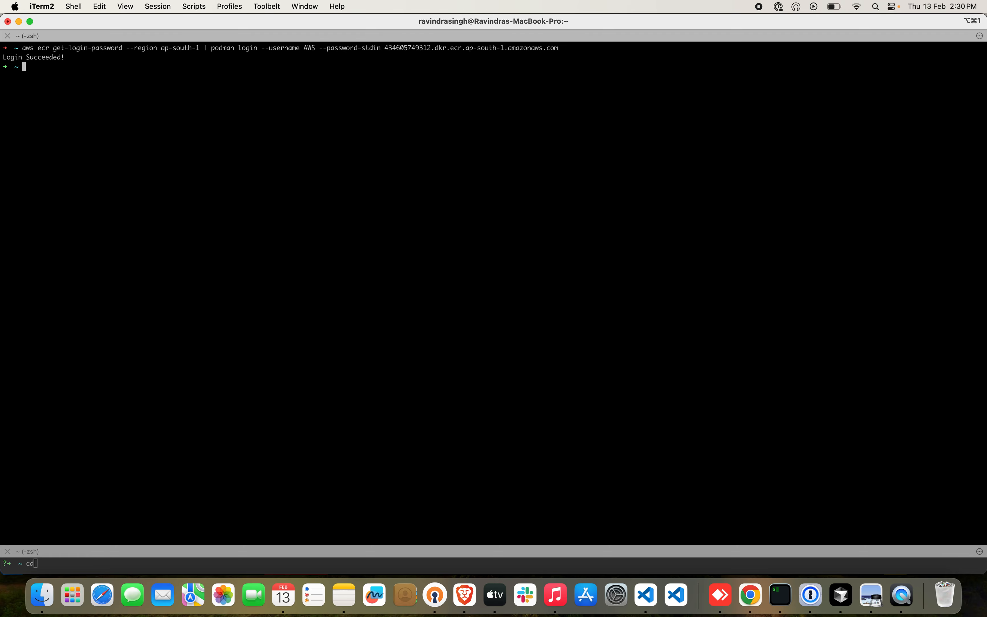
{"action": "left_click", "coordinate": [758, 7]}
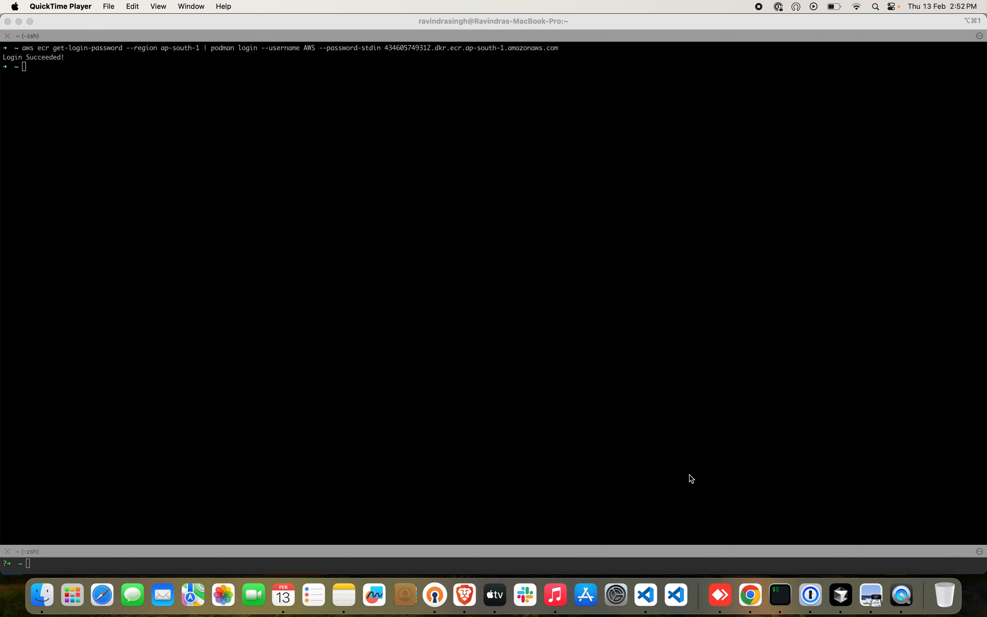
Switch to Chrome and view the root of the ECS-FinHacks repository on GitHub.
{"action": "left_click", "coordinate": [751, 595]}
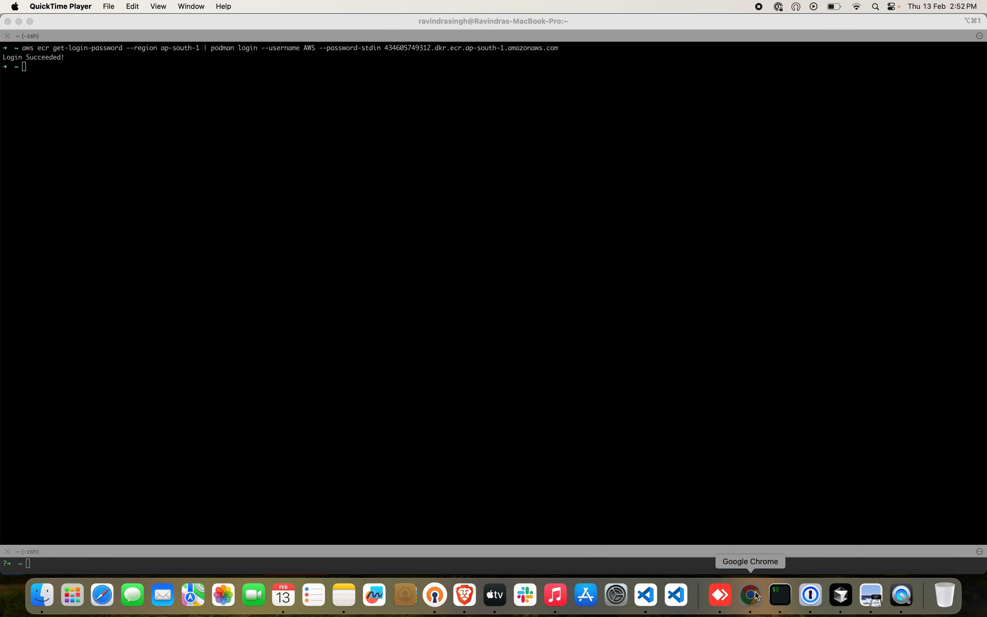
{"action": "left_click", "coordinate": [372, 26]}
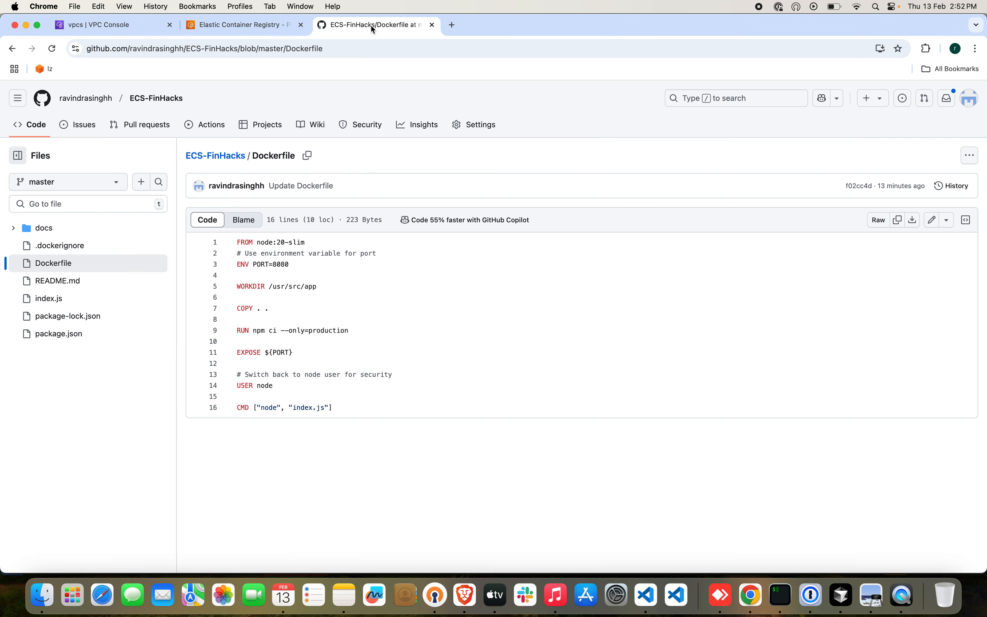
{"action": "left_click", "coordinate": [236, 156]}
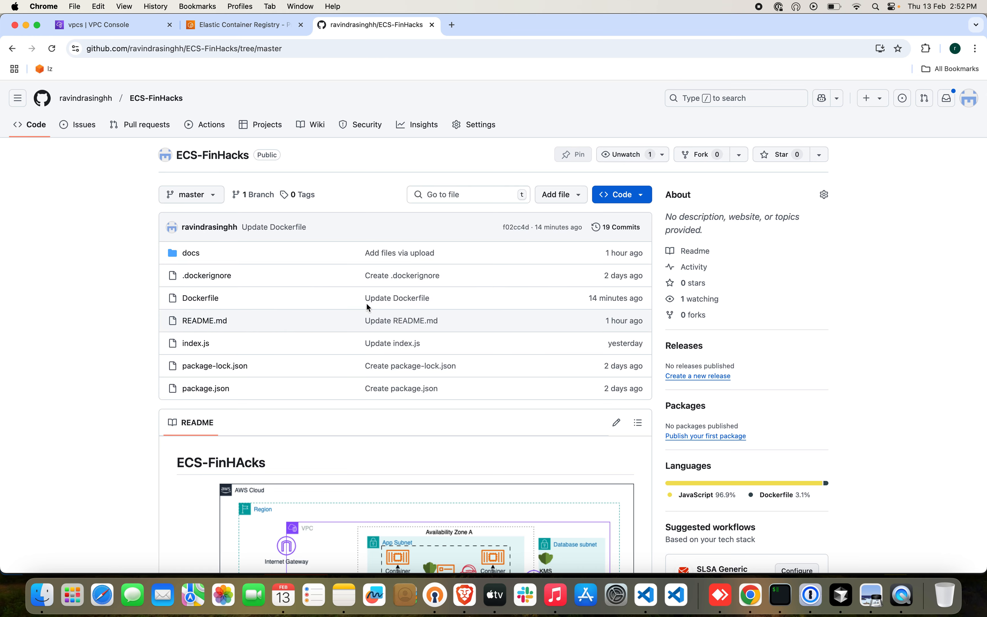
Switch to Cursor and run podman build -t nodejs-api . in a new terminal in the ECS-FinHacks project.
{"action": "left_click", "coordinate": [841, 595]}
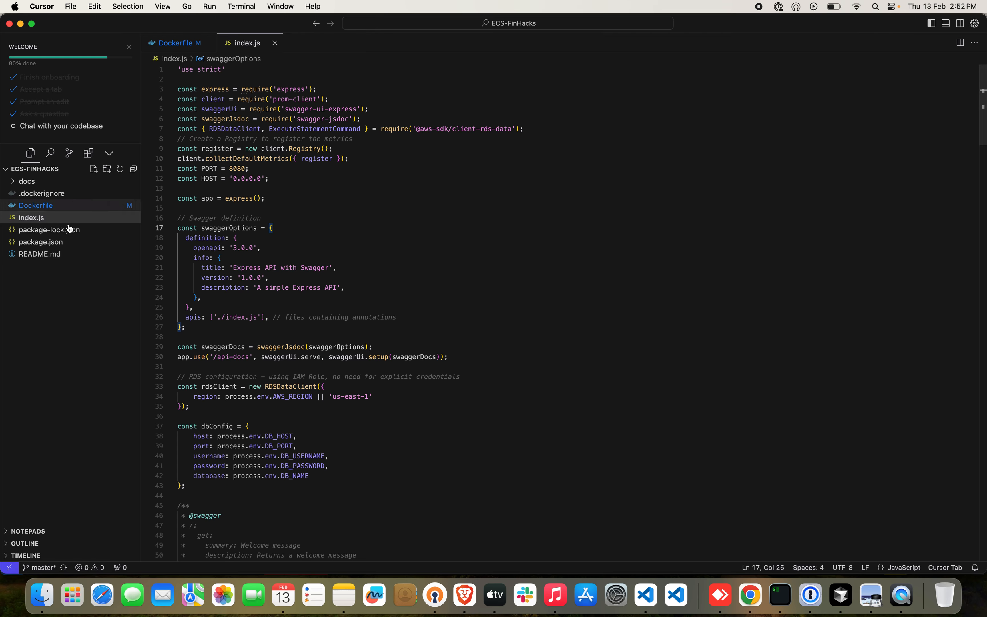
{"action": "left_click", "coordinate": [240, 7]}
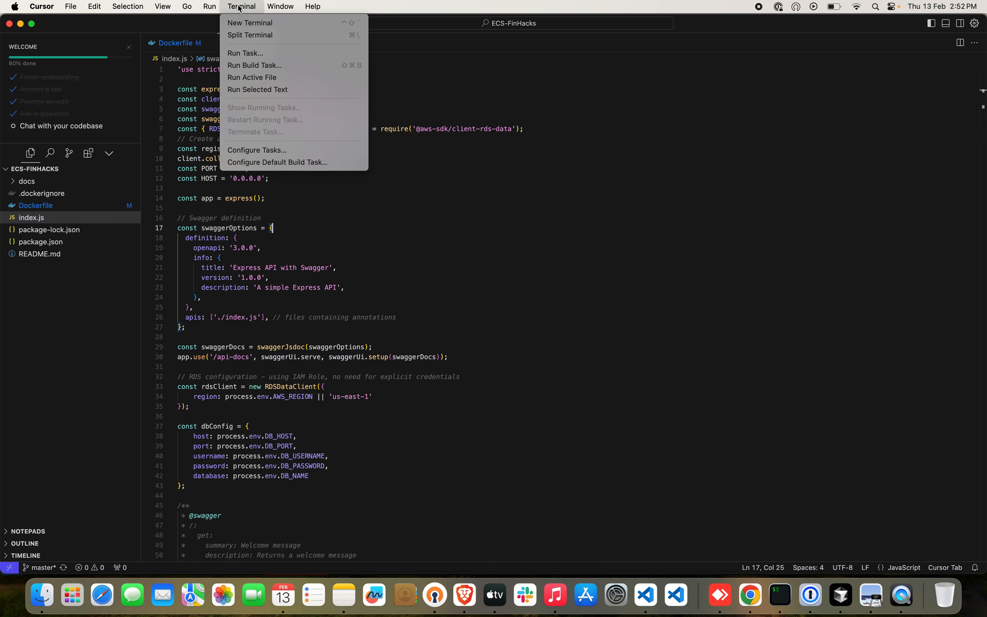
{"action": "left_click", "coordinate": [251, 23]}
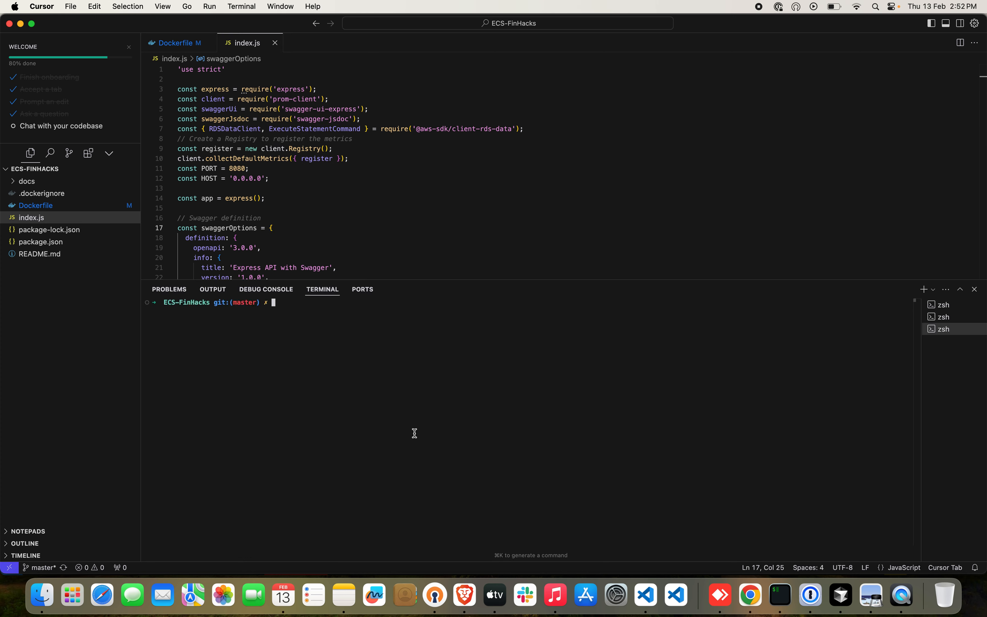
{"action": "type", "text": "pokdma"}
{"action": "key", "text": "BackSpace"}
{"action": "key", "text": "BackSpace"}
{"action": "key", "text": "BackSpace"}
{"action": "key", "text": "BackSpace"}
{"action": "type", "text": "dman build -t nodejs-api ."}
{"action": "key", "text": "Return"}
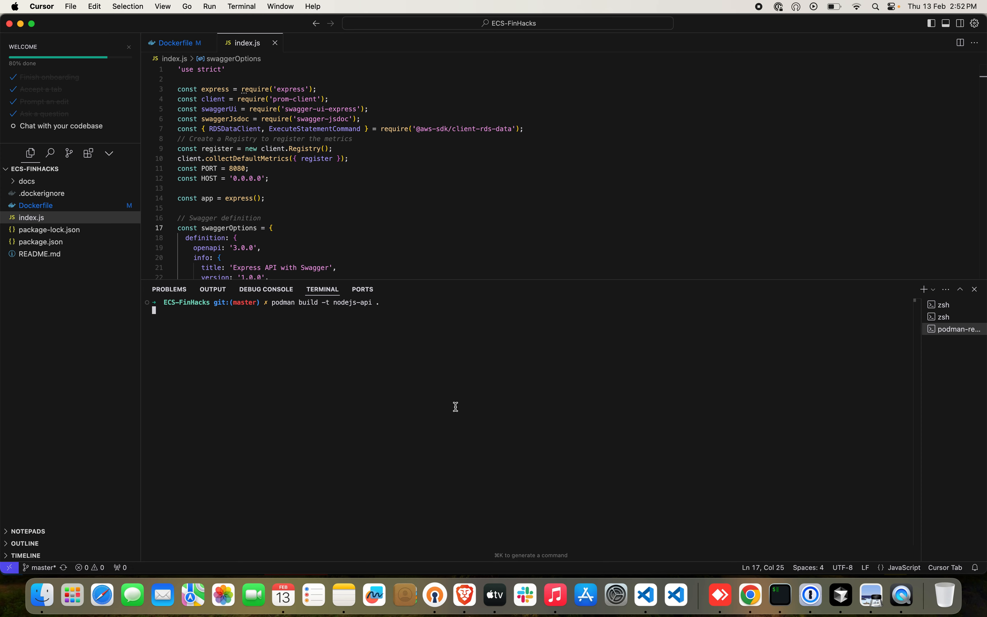
Enlarge the terminal and list the local container images with podman images.
{"action": "double_click", "coordinate": [329, 302]}
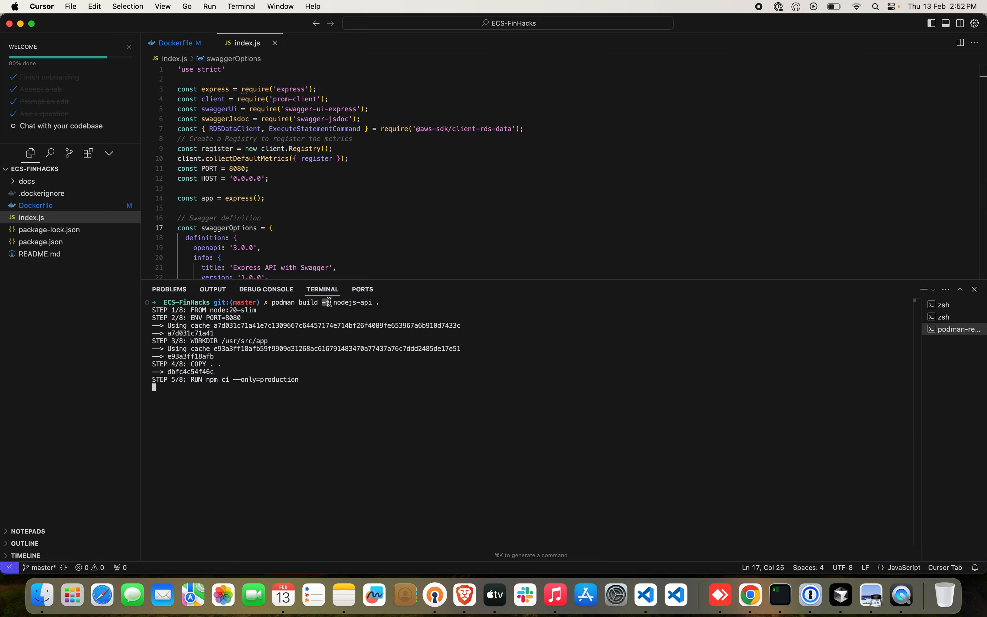
{"action": "left_click", "coordinate": [382, 303]}
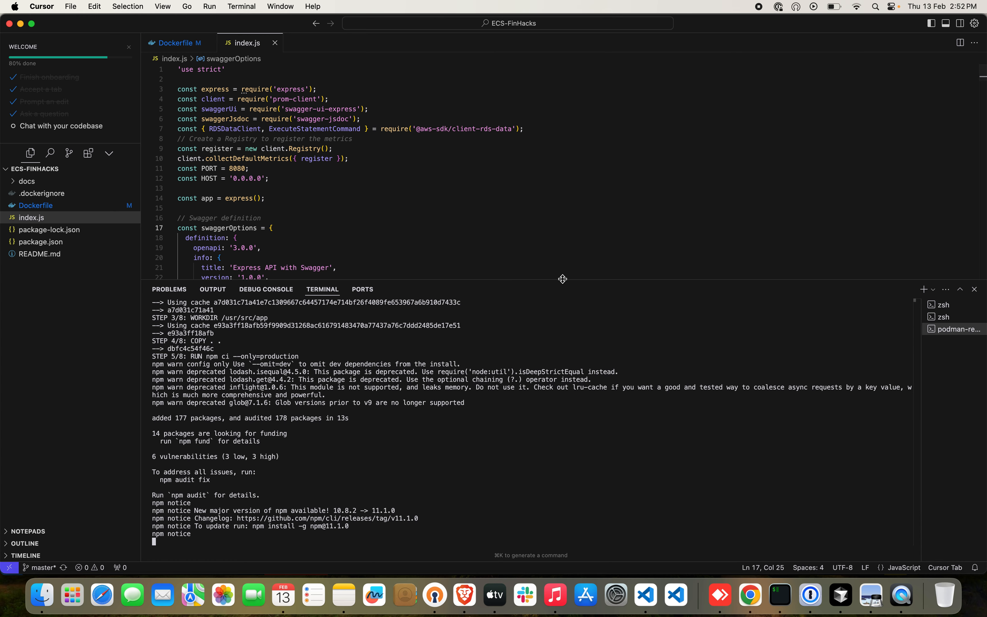
{"action": "left_click_drag", "start_coordinate": [563, 279], "coordinate": [566, 172]}
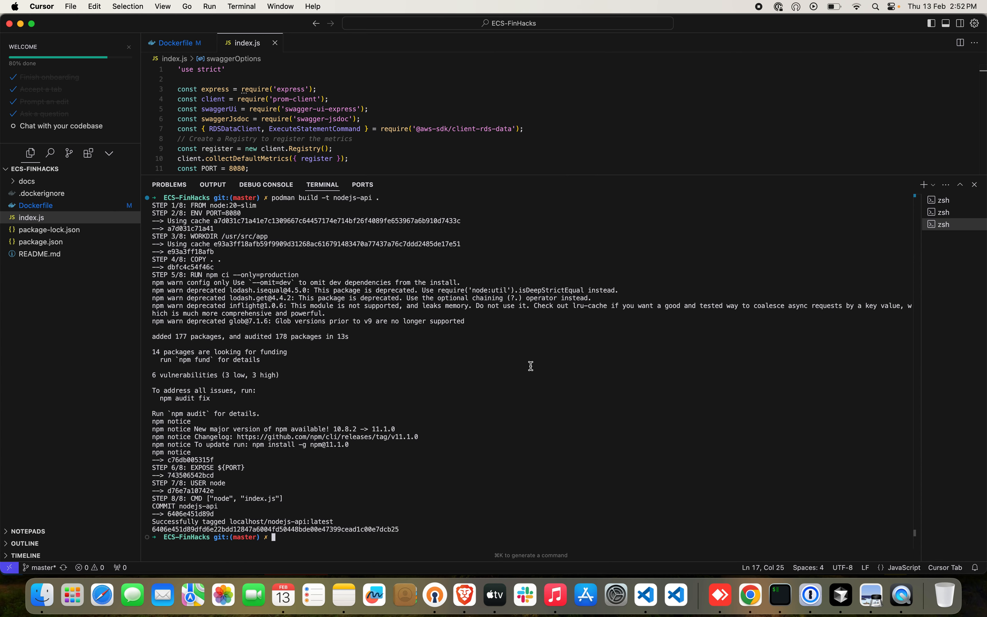
{"action": "type", "text": "pokd"}
{"action": "key", "text": "BackSpace"}
{"action": "key", "text": "BackSpace"}
{"action": "type", "text": "dman images"}
{"action": "key", "text": "Return"}
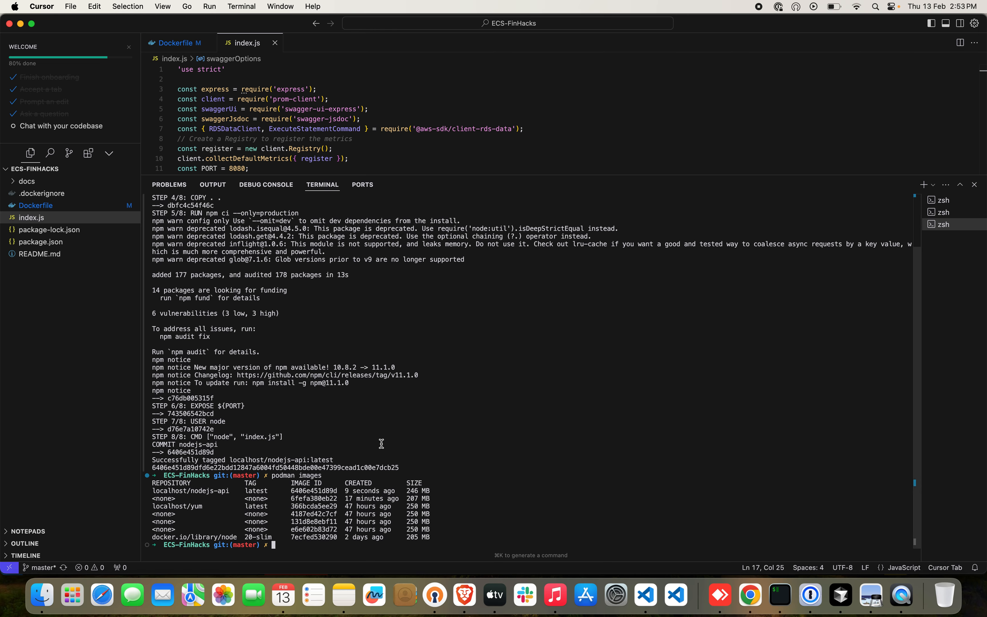
Switch to Chrome and copy the docker tag command from the nodejs-api repository's push commands in ECR.
{"action": "left_click", "coordinate": [750, 594]}
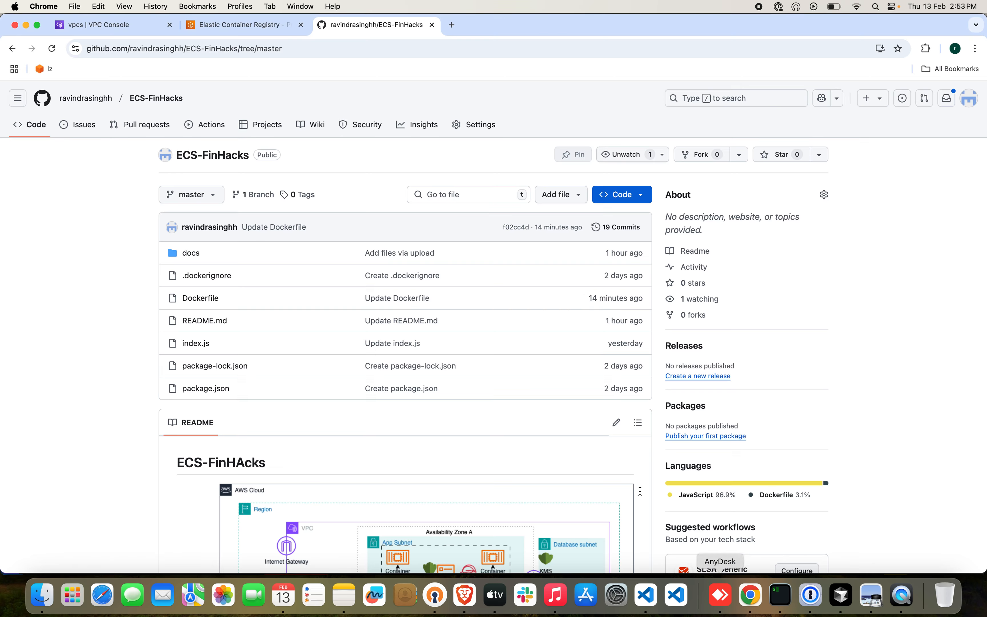
{"action": "left_click", "coordinate": [260, 28]}
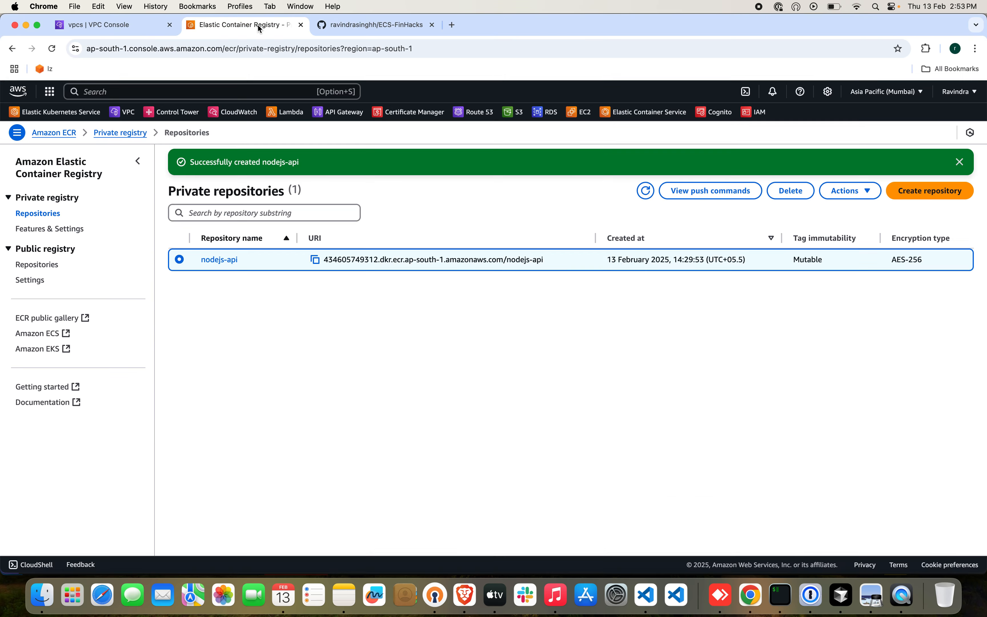
{"action": "left_click", "coordinate": [681, 200]}
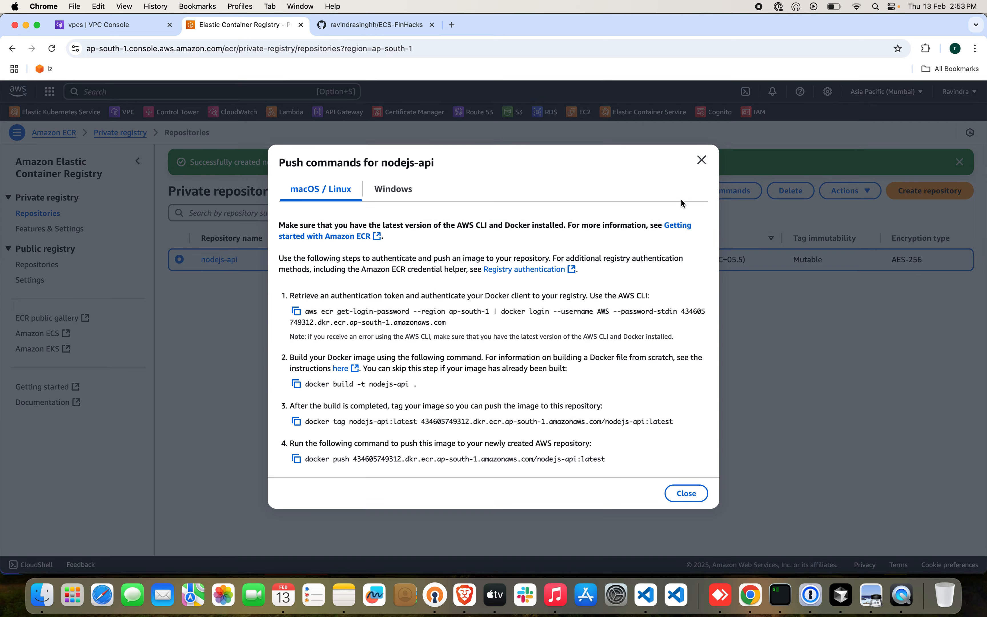
{"action": "left_click", "coordinate": [297, 422]}
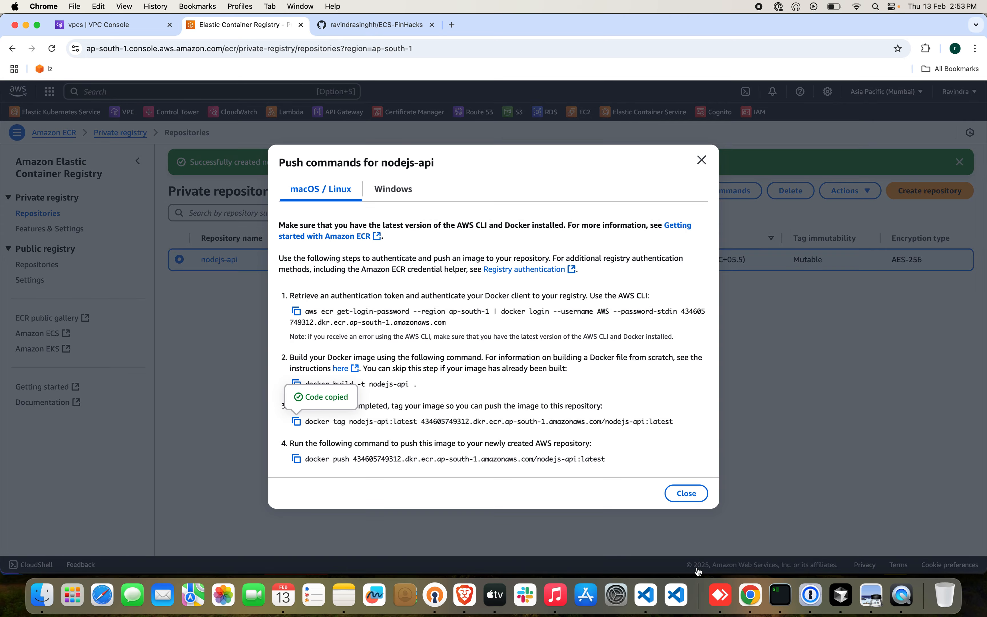
Switch to Cursor and paste the copied tag command on a new line at the end of index.js.
{"action": "left_click", "coordinate": [840, 594]}
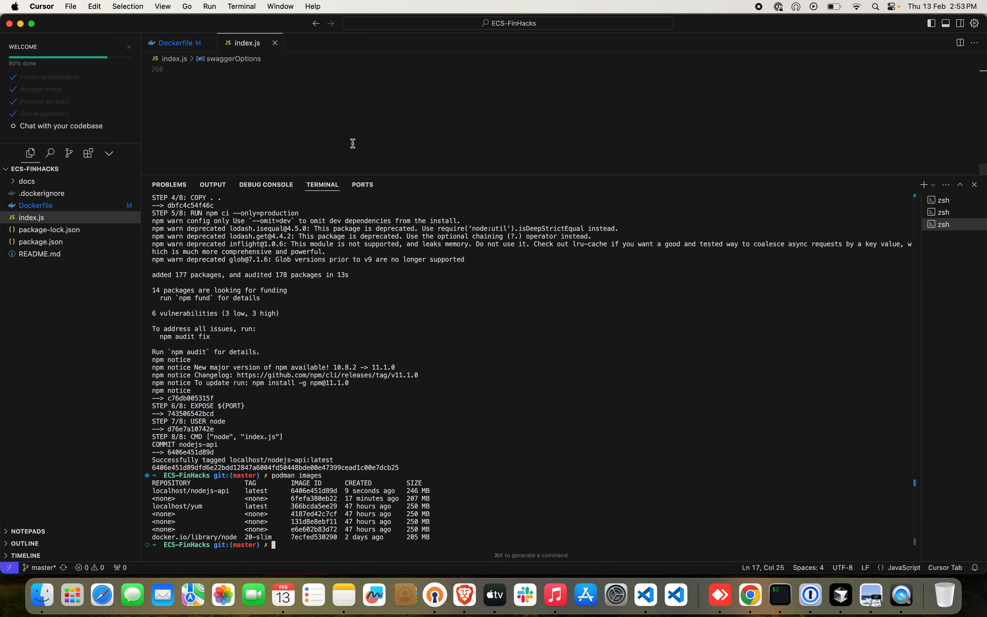
{"action": "scroll", "coordinate": [352, 143], "scroll_direction": "up", "scroll_amount": 3}
{"action": "left_click", "coordinate": [255, 120]}
{"action": "key", "text": "Return"}
{"action": "key", "text": "super+v"}
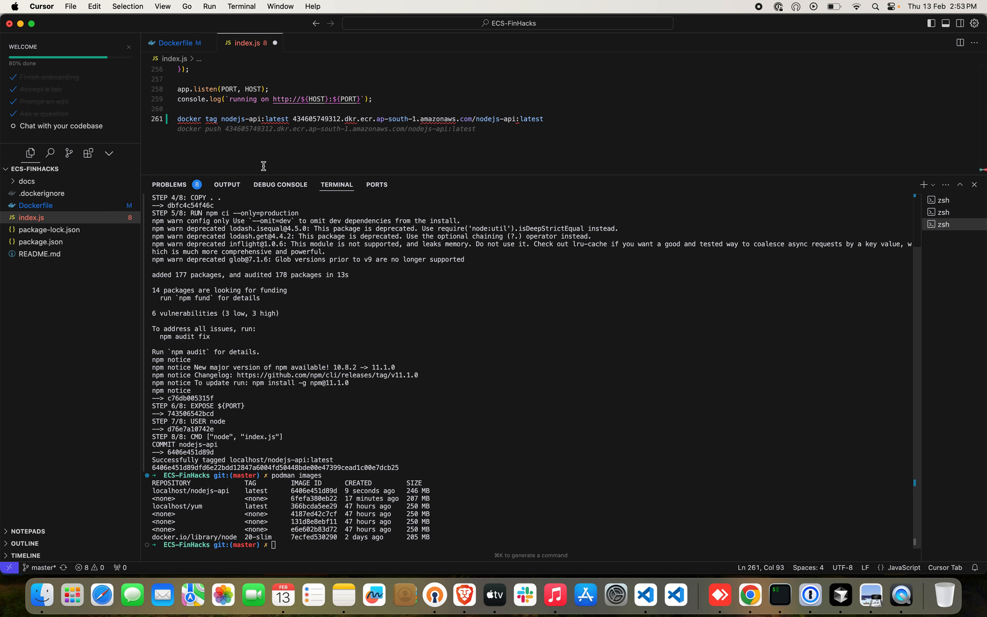
Change the pasted tag command to use podman instead of docker and localhost/nodejs-api as the source image.
{"action": "left_click_drag", "start_coordinate": [236, 492], "coordinate": [150, 492]}
{"action": "left_click_drag", "start_coordinate": [292, 118], "coordinate": [220, 118]}
{"action": "key", "text": "super+v"}
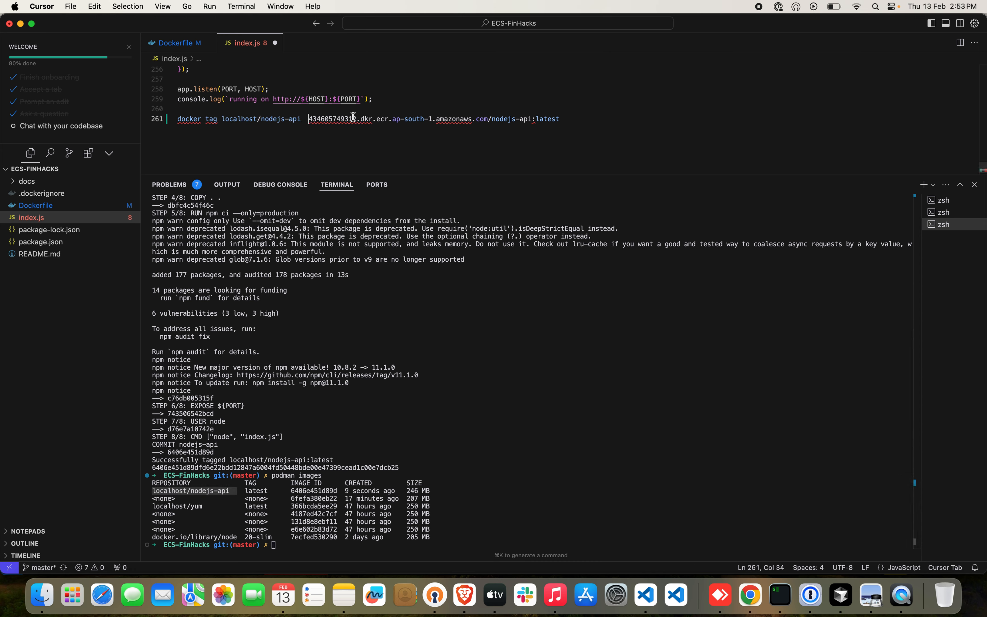
{"action": "triple_click", "coordinate": [353, 118]}
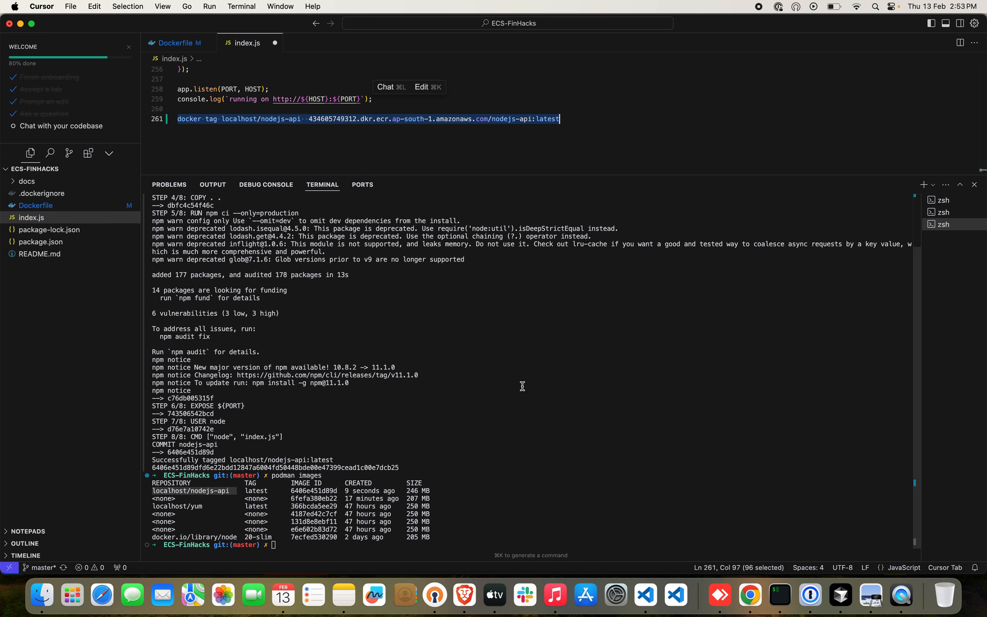
{"action": "double_click", "coordinate": [188, 118]}
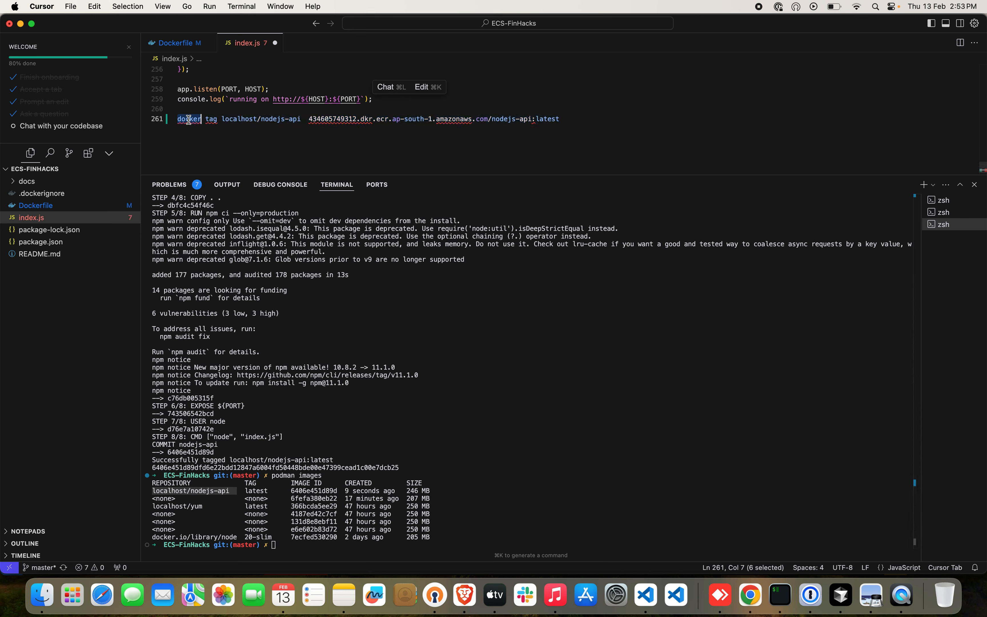
{"action": "type", "text": "podman"}
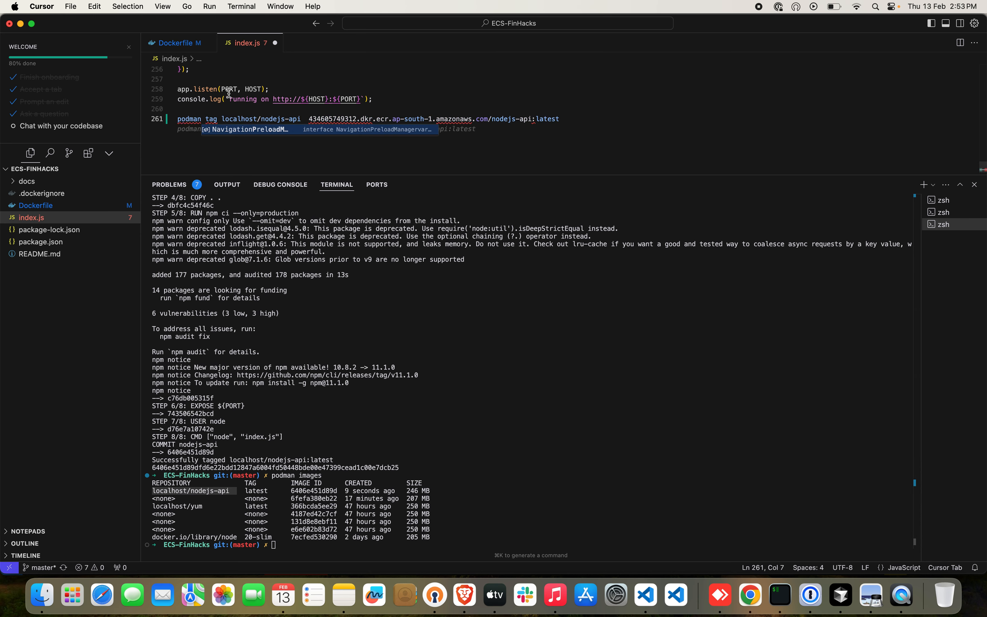
Copy the edited podman tag command from index.js and run it in the terminal.
{"action": "triple_click", "coordinate": [331, 118]}
{"action": "key", "text": "super+c"}
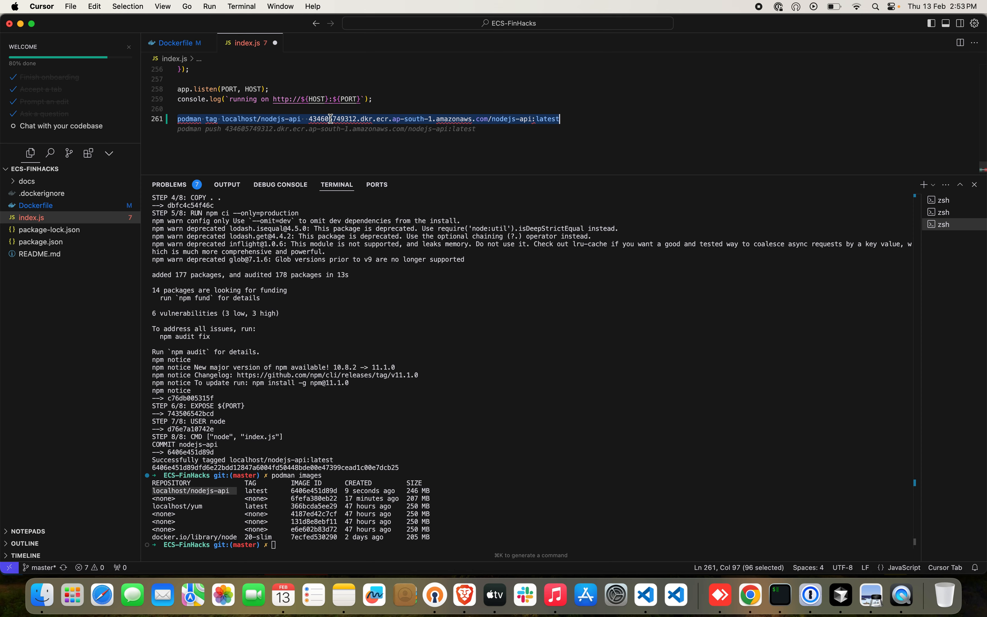
{"action": "left_click", "coordinate": [489, 406]}
{"action": "key", "text": "super+v"}
{"action": "key", "text": "Return"}
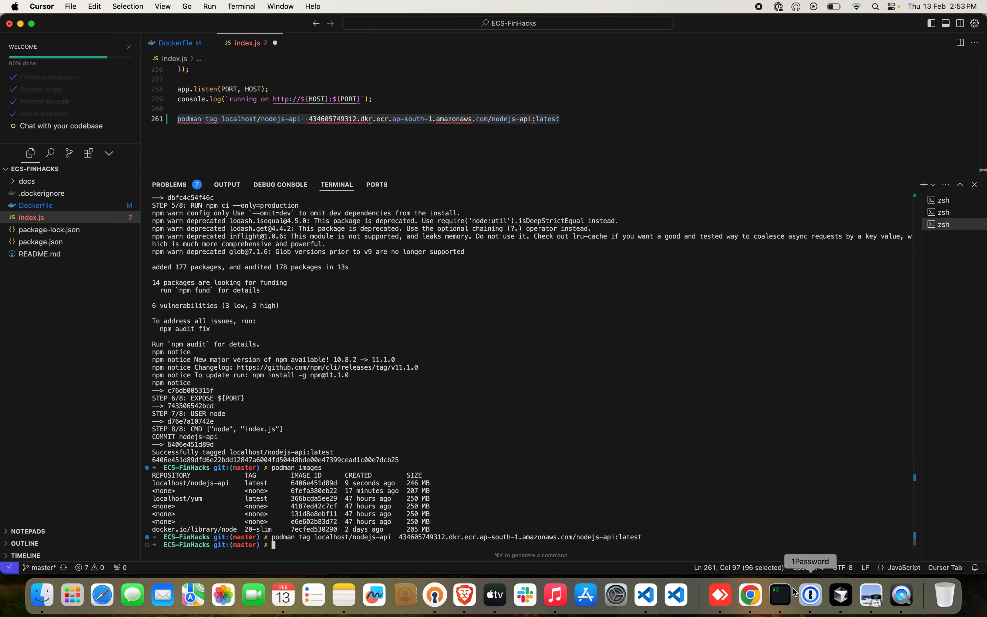
Select the nodejs-api push command in Chrome, then try to push the tagged image to ECR from Cursor's terminal.
{"action": "left_click", "coordinate": [751, 596]}
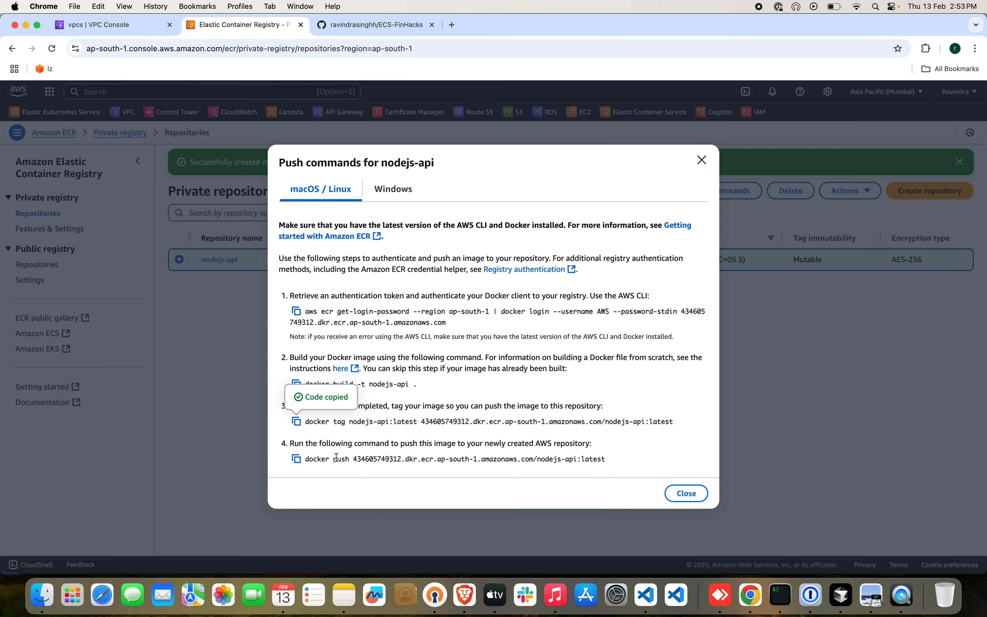
{"action": "left_click_drag", "start_coordinate": [333, 459], "coordinate": [605, 473]}
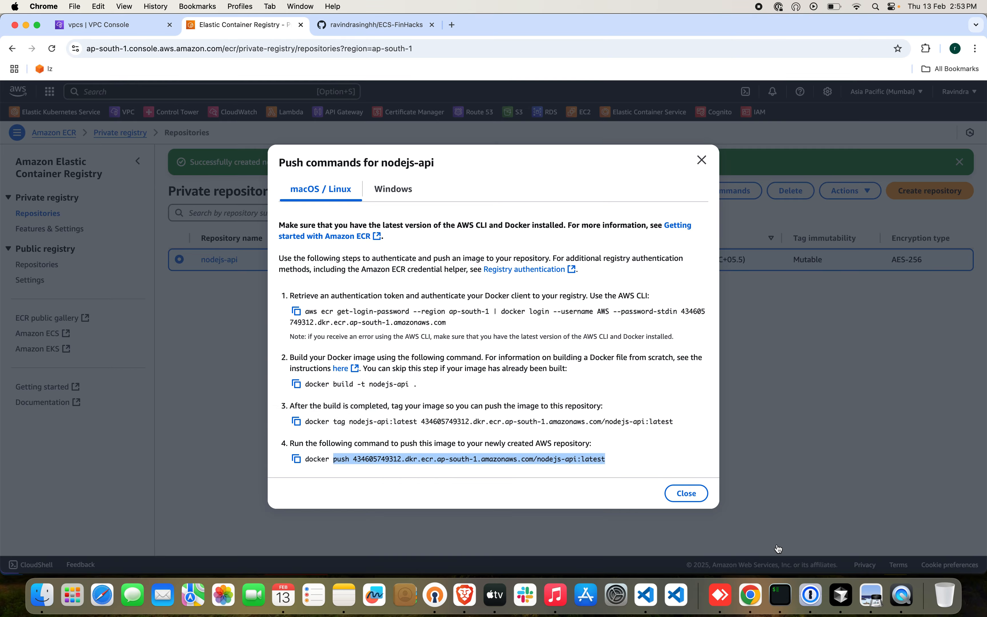
{"action": "left_click", "coordinate": [842, 596]}
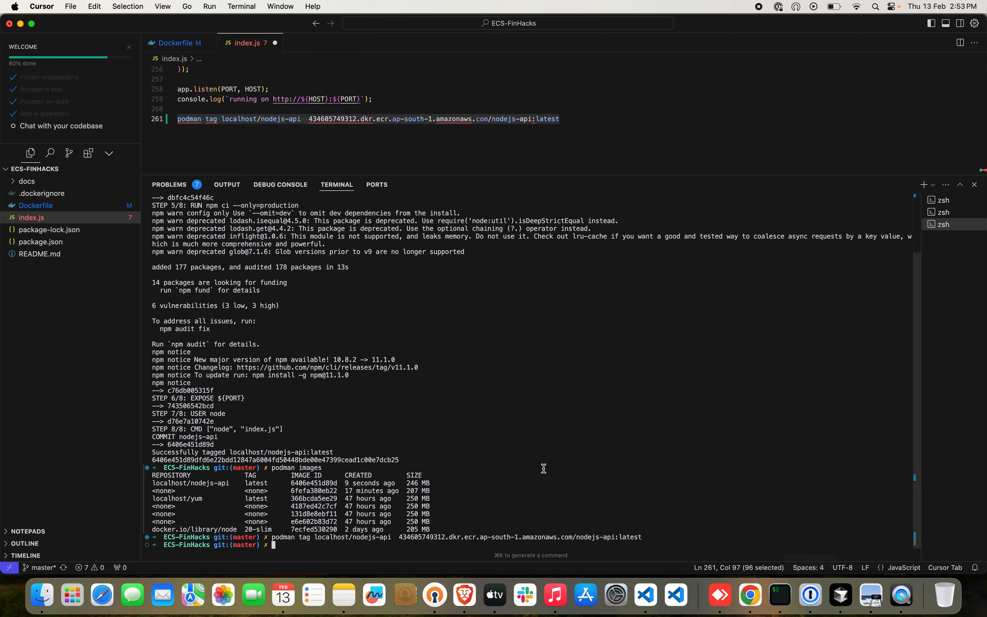
{"action": "type", "text": "pokdman push"}
{"action": "key", "text": "super+v"}
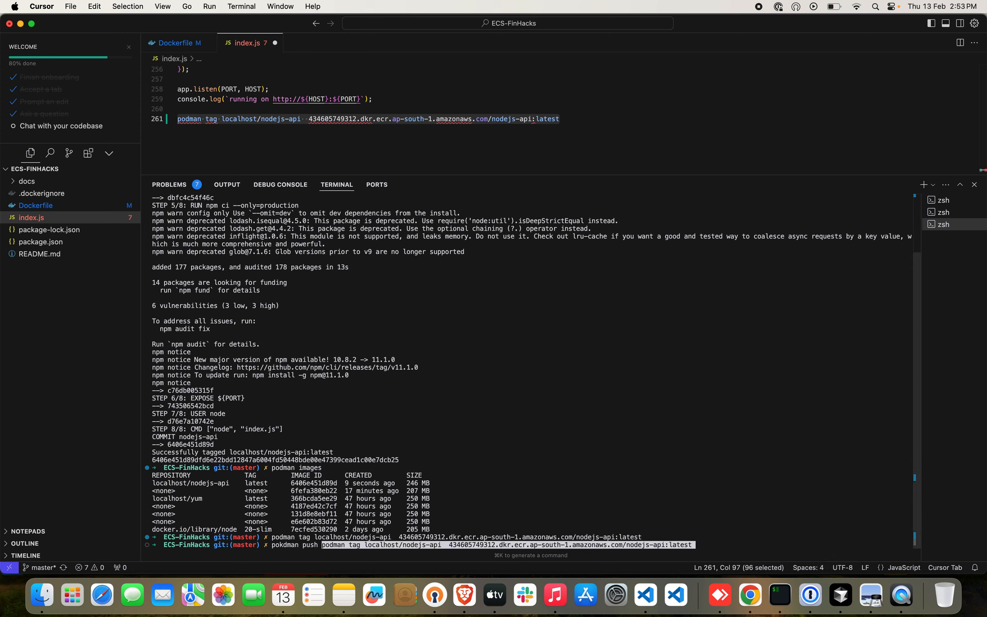
{"action": "key", "text": "Return"}
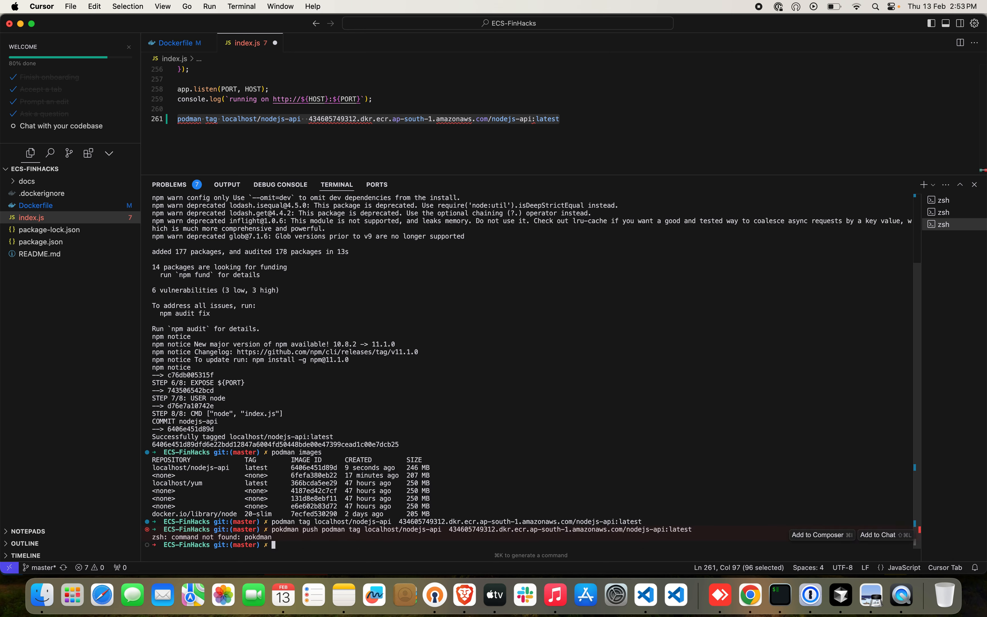
Correct the misspelled podman in the previous push command and try running it again.
{"action": "key", "text": "Up"}
{"action": "key", "text": "ctrl+a"}
{"action": "key", "text": "Right"}
{"action": "key", "text": "Right"}
{"action": "key", "text": "Right"}
{"action": "key", "text": "BackSpace"}
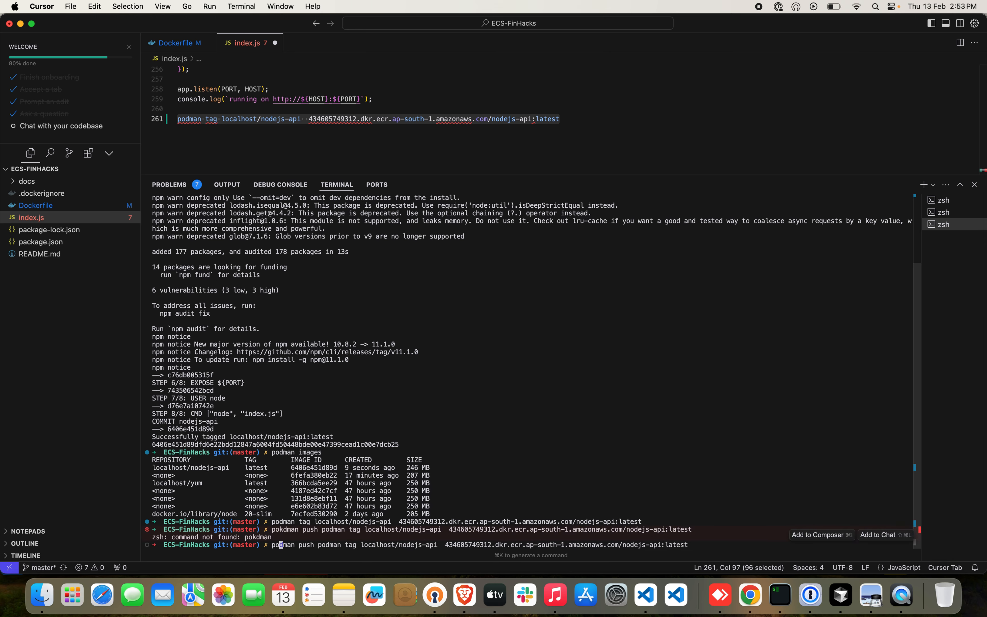
{"action": "key", "text": "Return"}
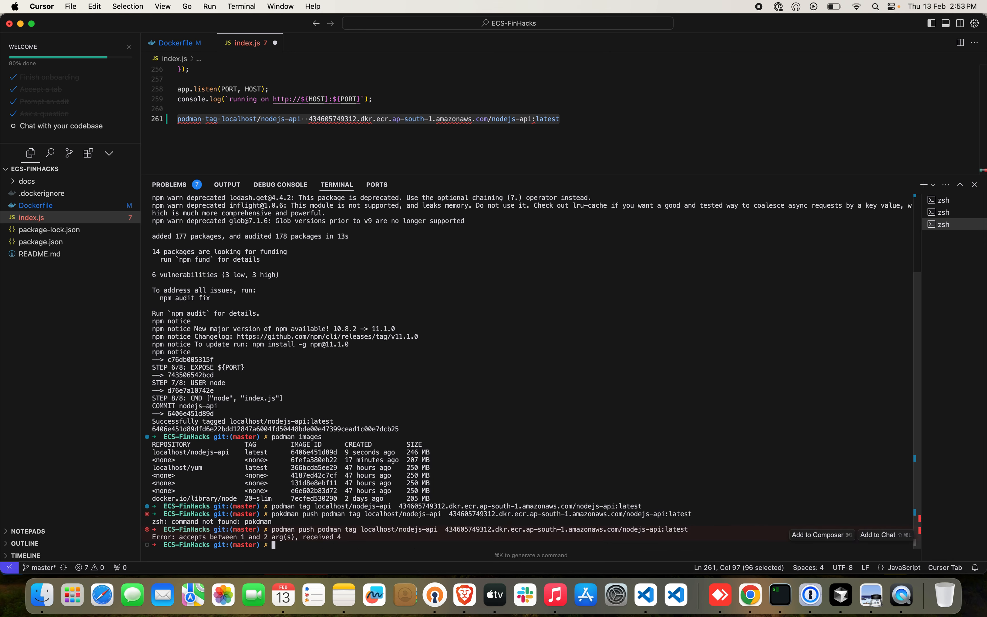
{"action": "key", "text": "Up"}
{"action": "key", "text": "ctrl+a"}
{"action": "key", "text": "Right"}
{"action": "key", "text": "Right"}
{"action": "key", "text": "Right"}
{"action": "key", "text": "Right"}
{"action": "key", "text": "Right"}
{"action": "key", "text": "Right"}
{"action": "key", "text": "Right"}
{"action": "key", "text": "Right"}
{"action": "key", "text": "Right"}
{"action": "key", "text": "Right"}
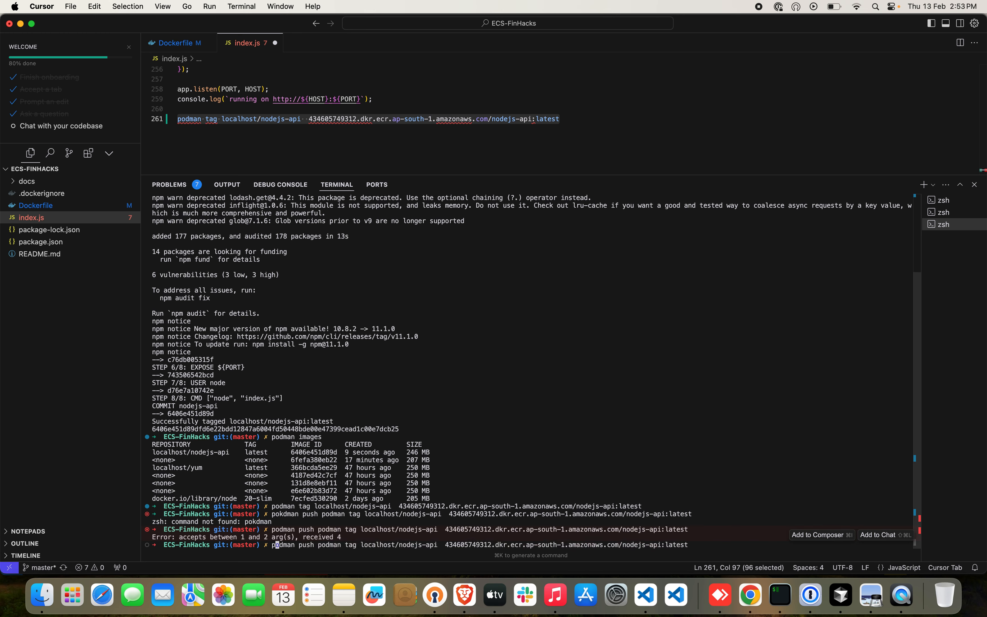
{"action": "key", "text": "Right"}
{"action": "key", "text": "Right"}
{"action": "key", "text": "Right"}
{"action": "key", "text": "Right"}
{"action": "key", "text": "Right"}
{"action": "key", "text": "Right"}
{"action": "key", "text": "Right"}
{"action": "key", "text": "Right"}
{"action": "key", "text": "Right"}
{"action": "key", "text": "Right"}
{"action": "key", "text": "Right"}
{"action": "key", "text": "Right"}
{"action": "key", "text": "Return"}
Copy the ECR image URI ending in nodejs-api:latest from the terminal output and run podman push with it.
{"action": "left_click_drag", "start_coordinate": [692, 537], "coordinate": [445, 537]}
{"action": "type", "text": "podman"}
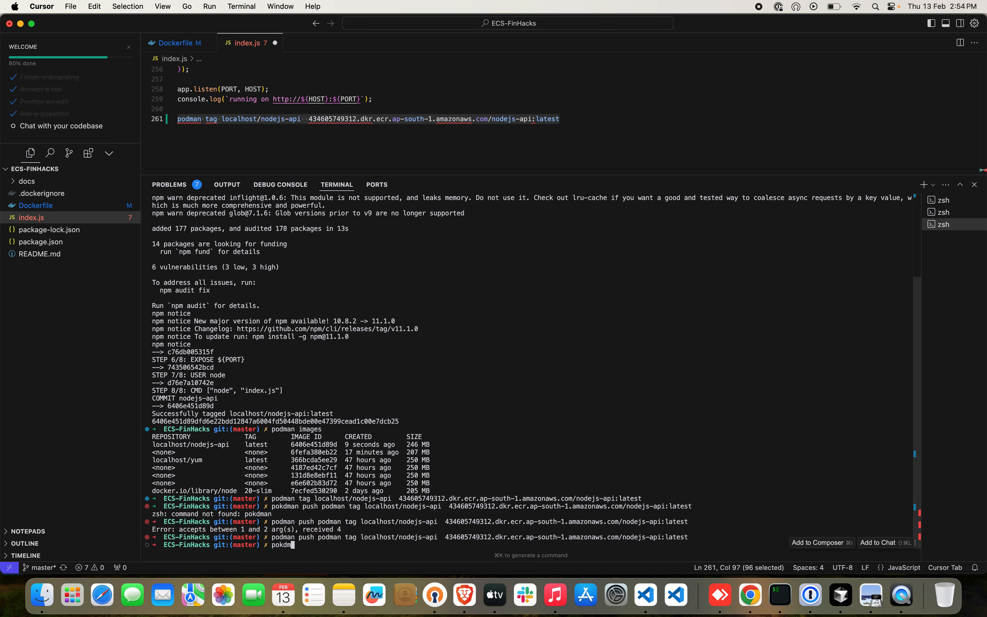
{"action": "key", "text": "BackSpace"}
{"action": "key", "text": "BackSpace"}
{"action": "key", "text": "BackSpace"}
{"action": "key", "text": "BackSpace"}
{"action": "key", "text": "BackSpace"}
{"action": "type", "text": "dman push"}
{"action": "key", "text": "super+v"}
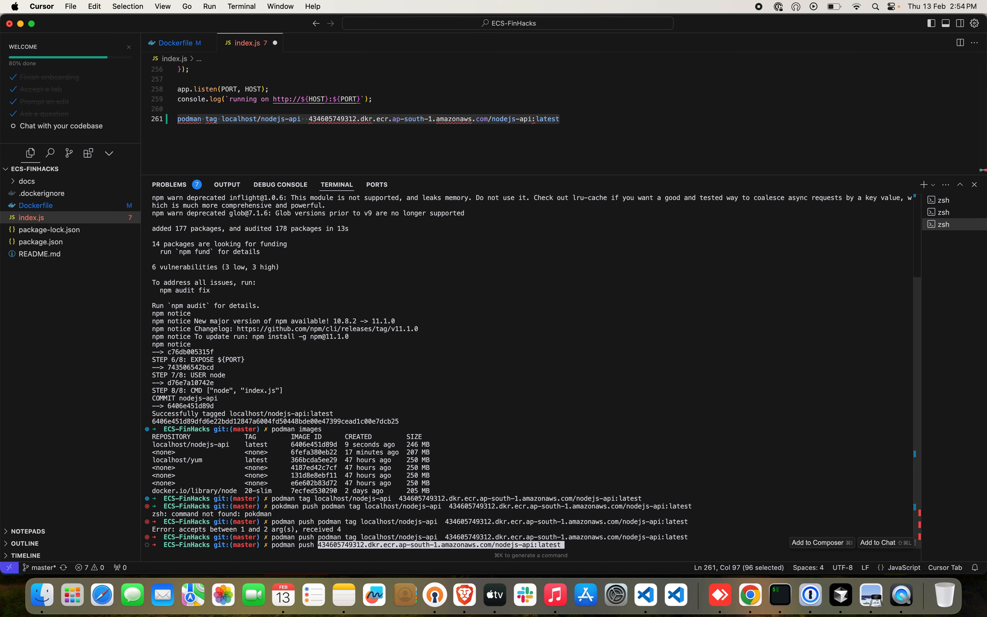
{"action": "key", "text": "Return"}
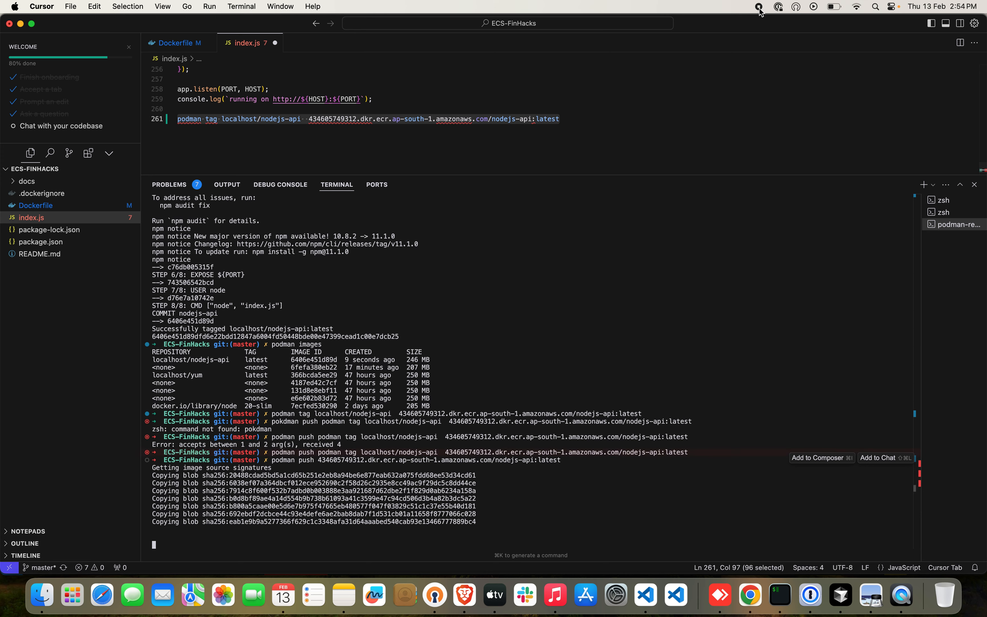
{"action": "left_click", "coordinate": [760, 6]}
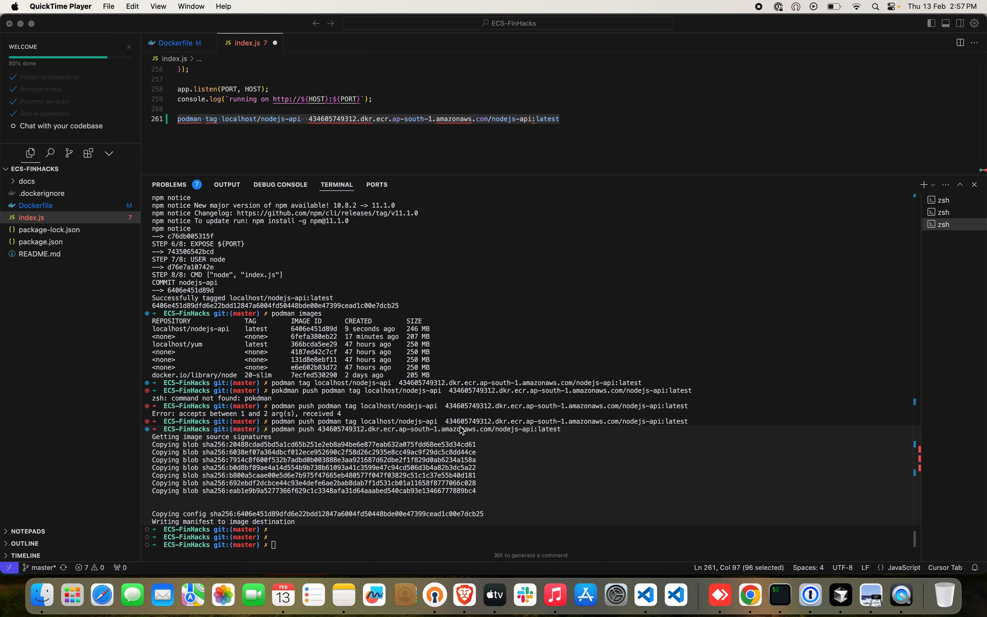
Switch to Chrome and examine the details and vulnerability scan of the latest image in the nodejs-api repository.
{"action": "left_click", "coordinate": [751, 593]}
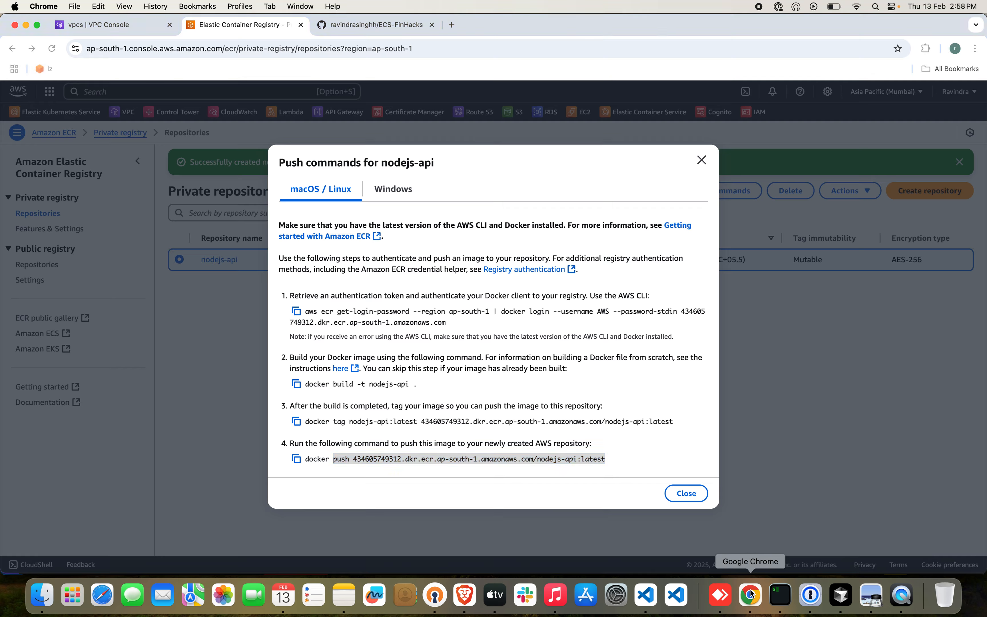
{"action": "left_click", "coordinate": [686, 491]}
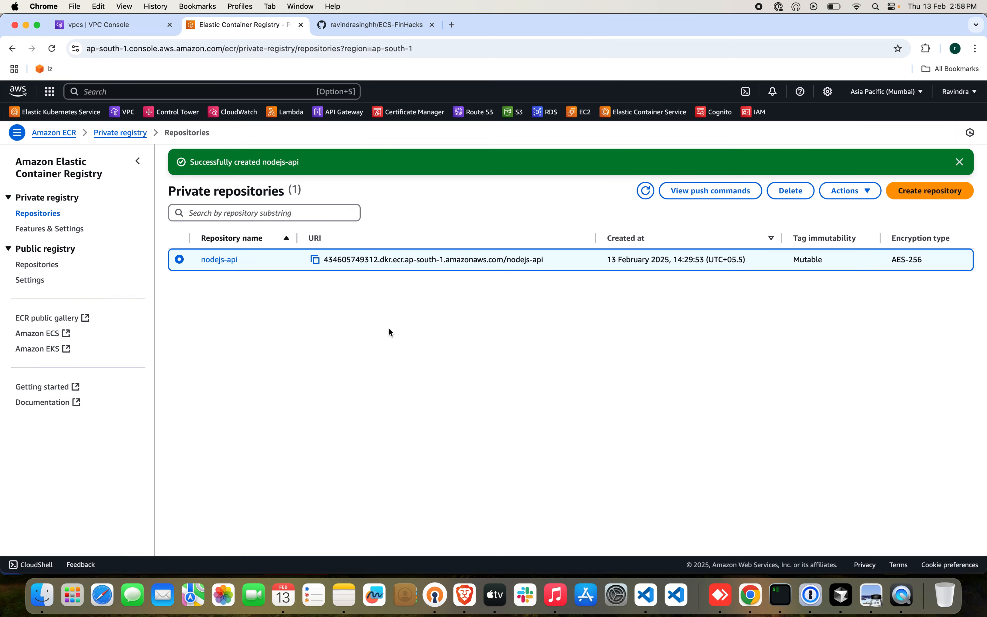
{"action": "left_click", "coordinate": [220, 261]}
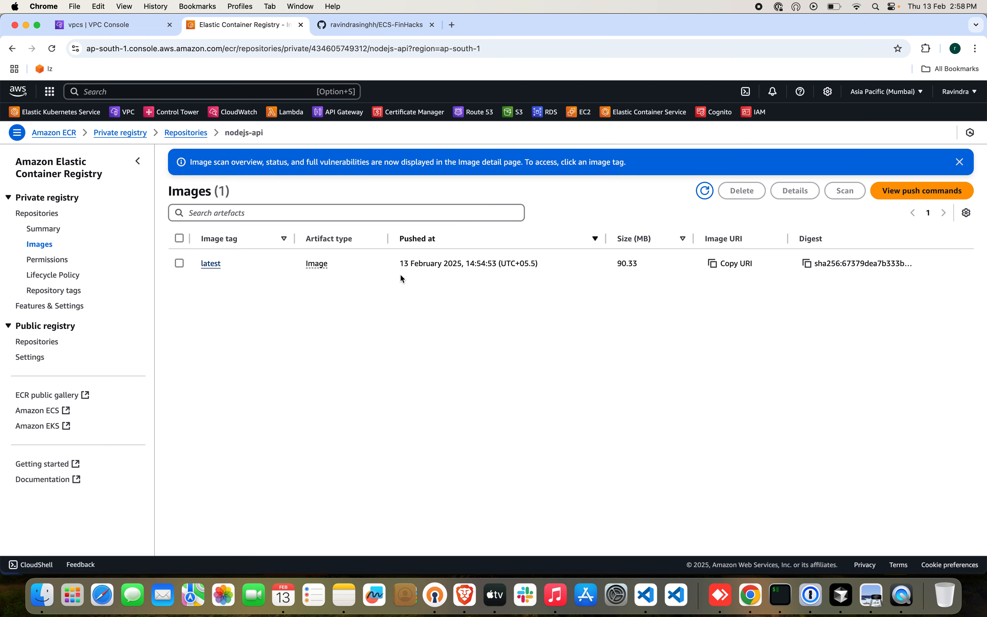
{"action": "left_click", "coordinate": [210, 265]}
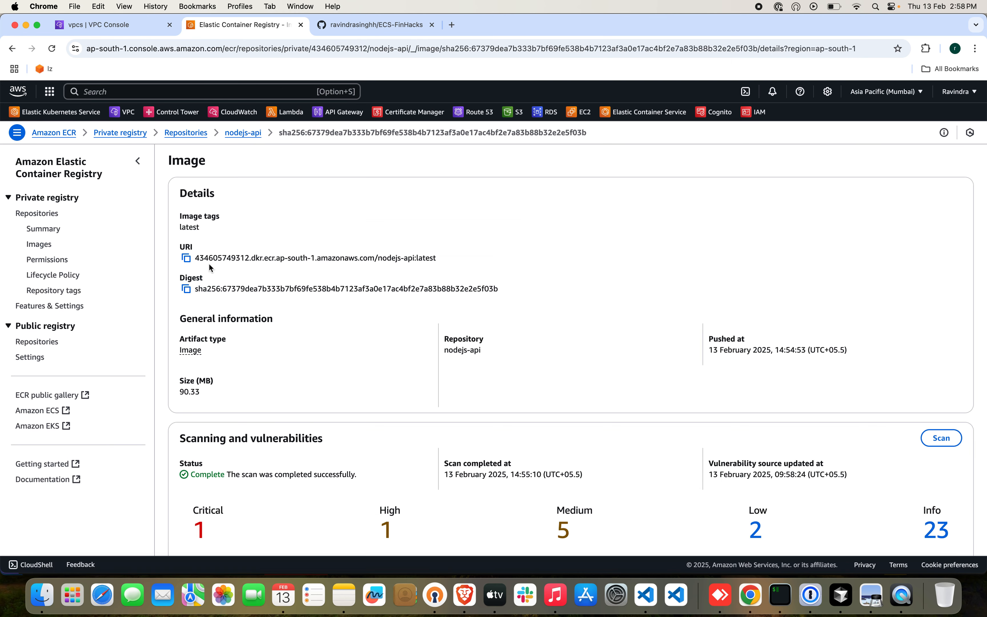
{"action": "scroll", "coordinate": [433, 372], "scroll_direction": "down", "scroll_amount": 5}
{"action": "scroll", "coordinate": [432, 372], "scroll_direction": "down", "scroll_amount": 2}
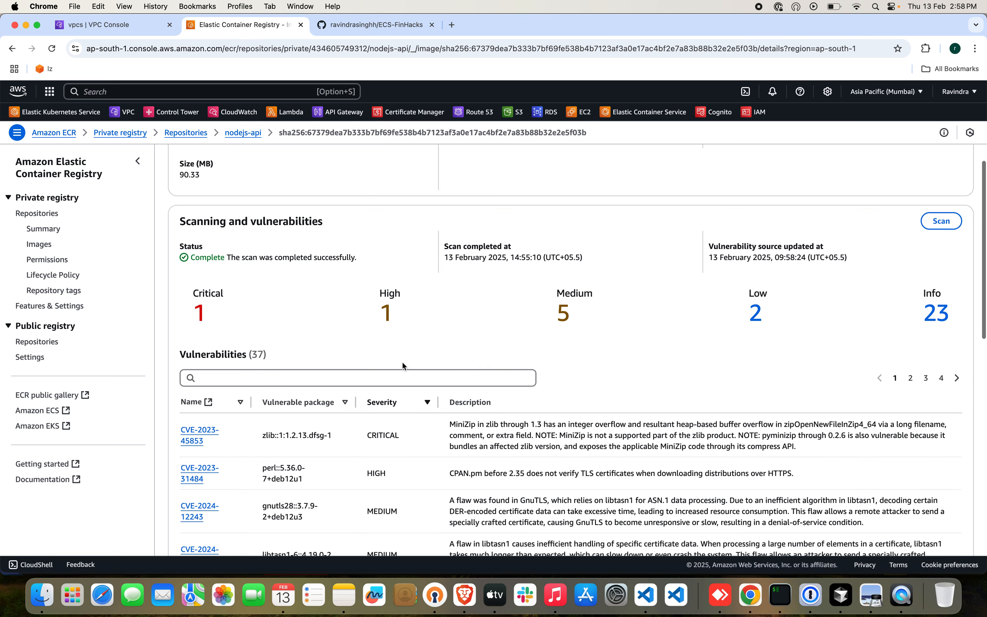
{"action": "scroll", "coordinate": [455, 486], "scroll_direction": "down", "scroll_amount": 3}
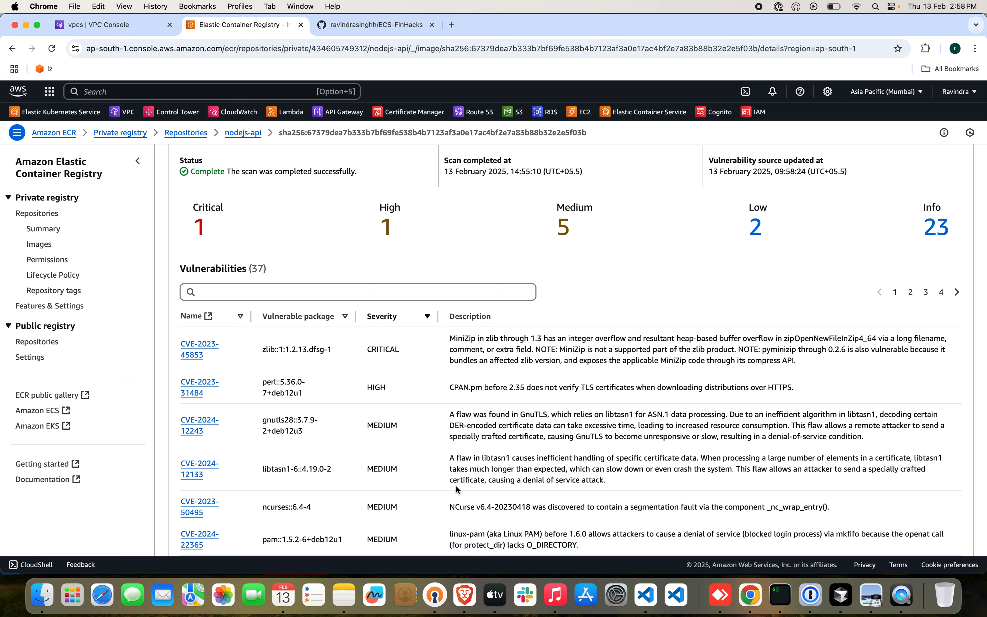
{"action": "scroll", "coordinate": [455, 485], "scroll_direction": "up", "scroll_amount": 3}
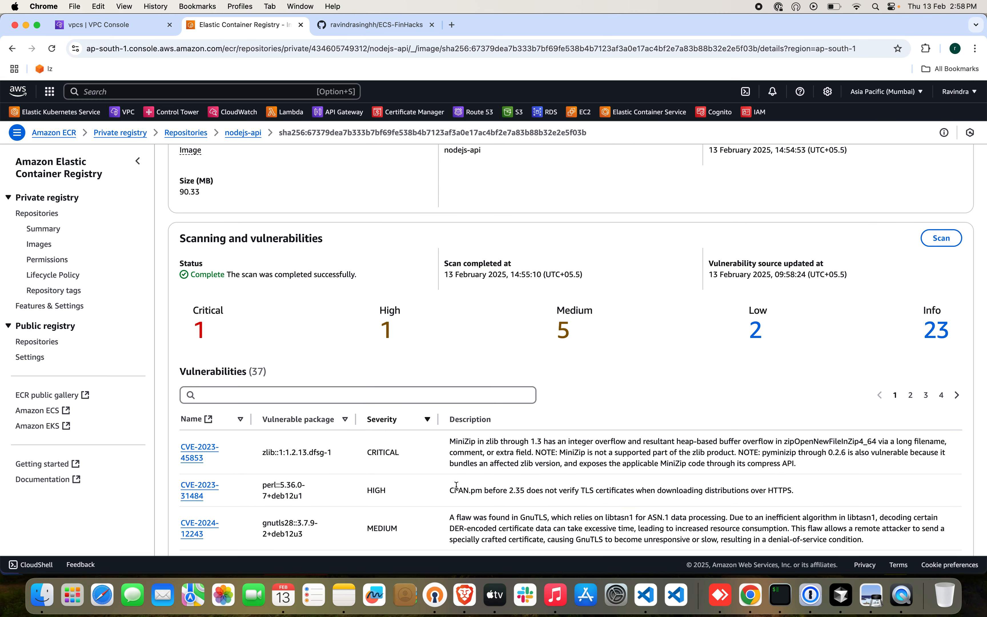
Switch to the ECS-FinHacks GitHub repository and examine the architecture diagram in its README.
{"action": "scroll", "coordinate": [456, 431], "scroll_direction": "up", "scroll_amount": 5}
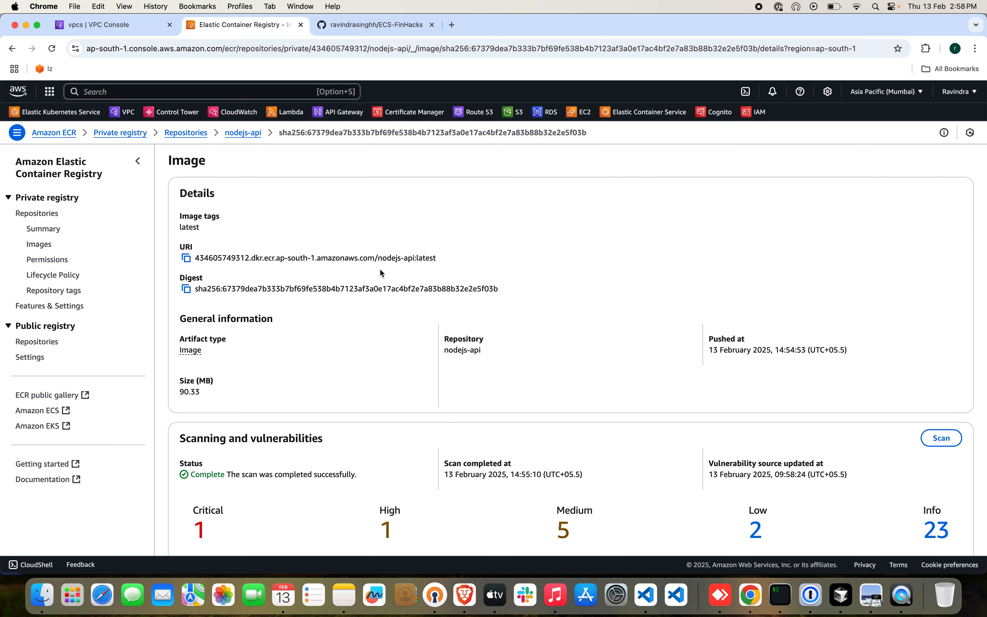
{"action": "left_click", "coordinate": [394, 27]}
{"action": "scroll", "coordinate": [494, 292], "scroll_direction": "down", "scroll_amount": 7}
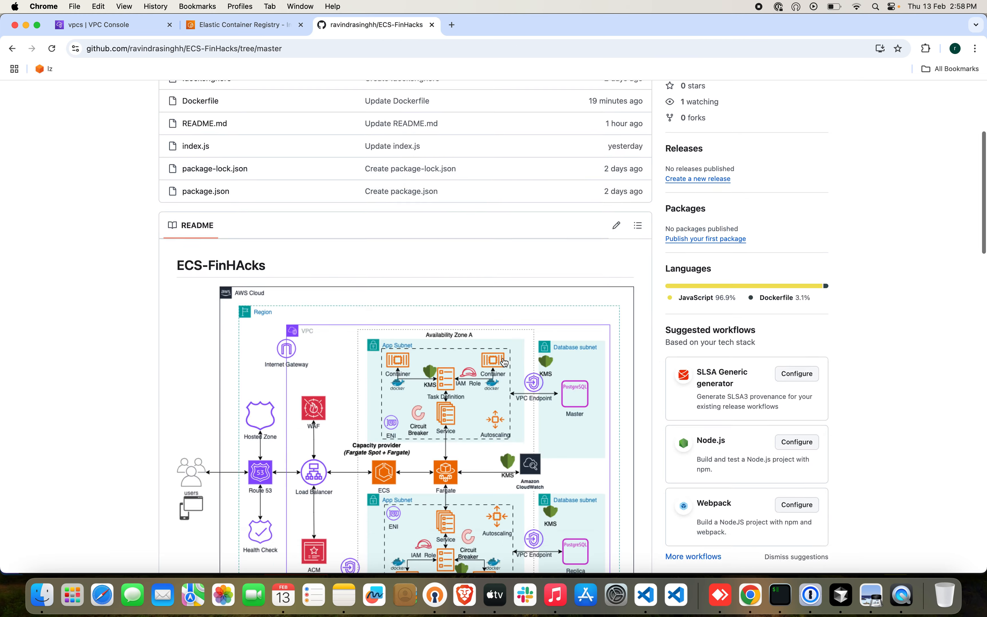
{"action": "scroll", "coordinate": [504, 362], "scroll_direction": "down", "scroll_amount": 3}
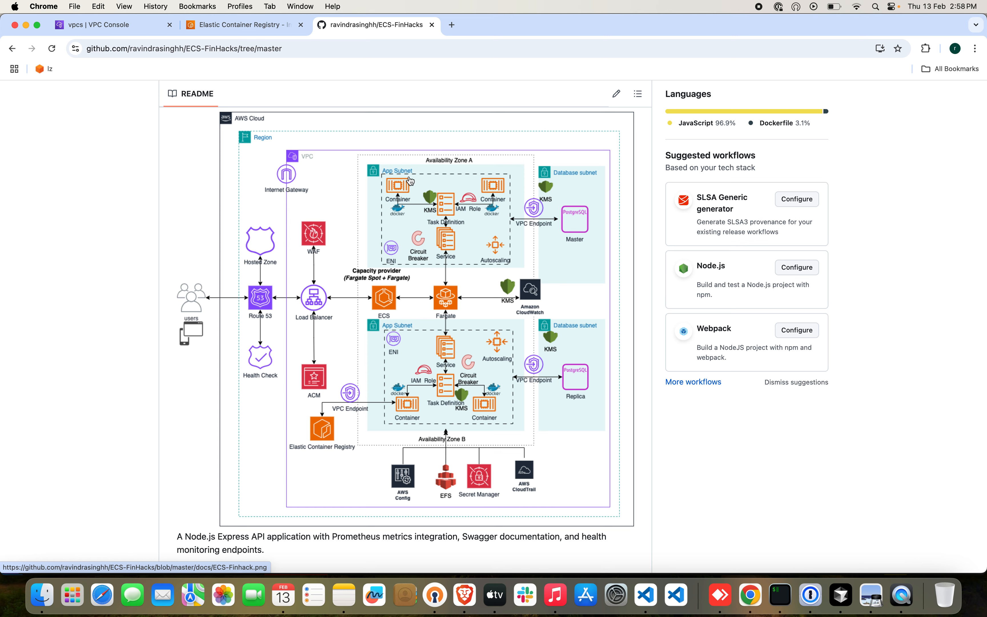
Find the RDS service in the AWS console, open its databases and start creating a database.
{"action": "left_click", "coordinate": [244, 25]}
{"action": "left_click", "coordinate": [164, 87]}
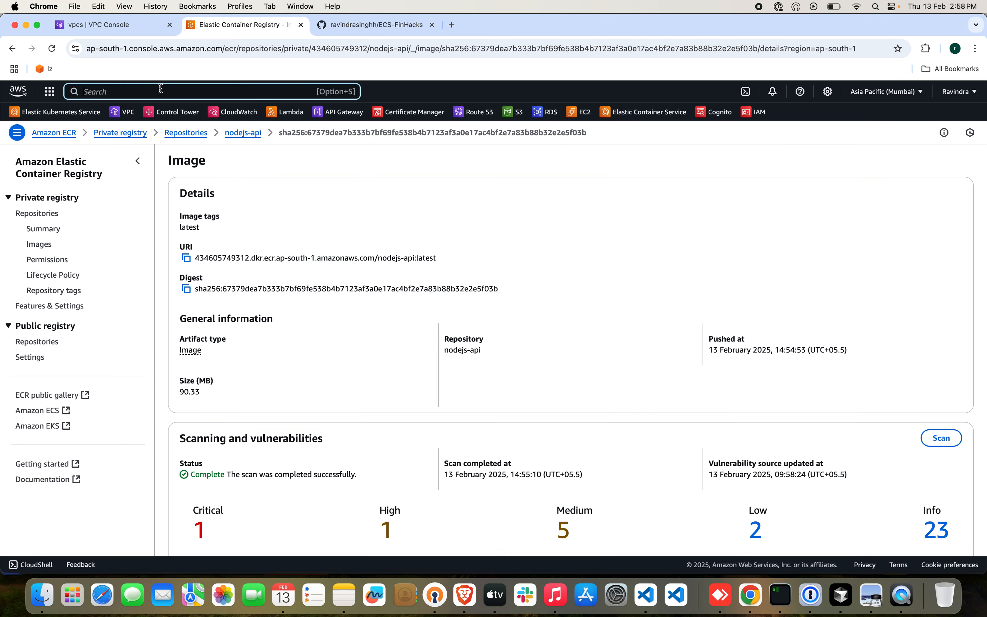
{"action": "type", "text": "rds"}
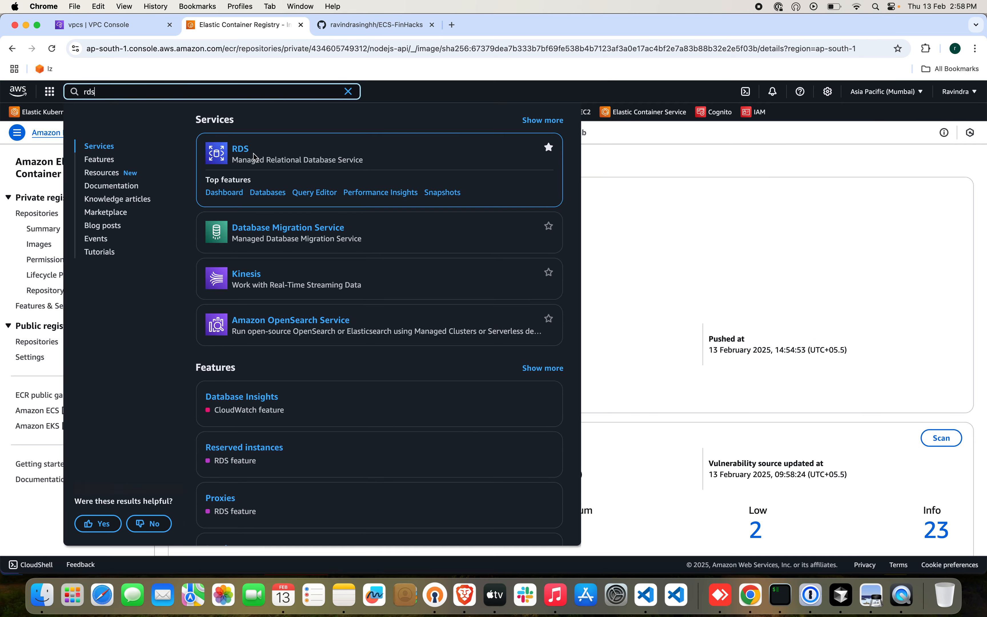
{"action": "left_click", "coordinate": [241, 150], "text": "super"}
{"action": "left_click", "coordinate": [373, 25]}
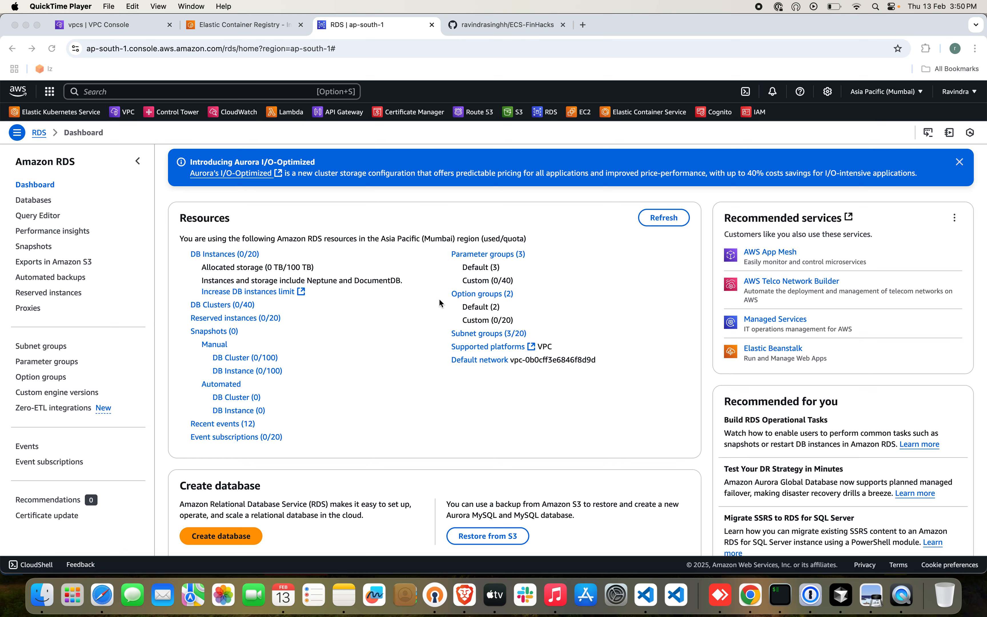
{"action": "left_click", "coordinate": [40, 200]}
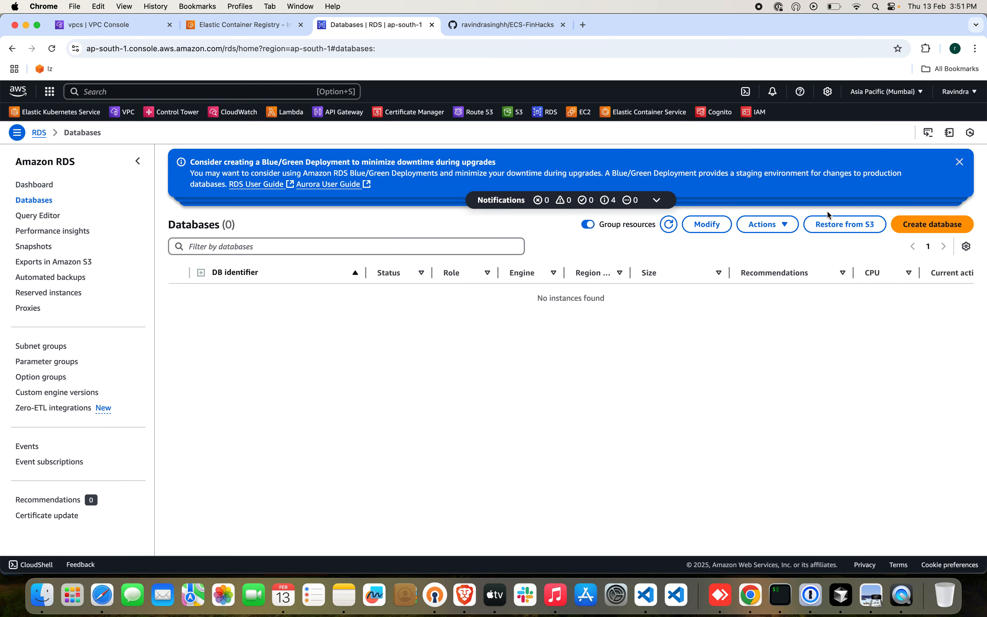
{"action": "left_click", "coordinate": [932, 228]}
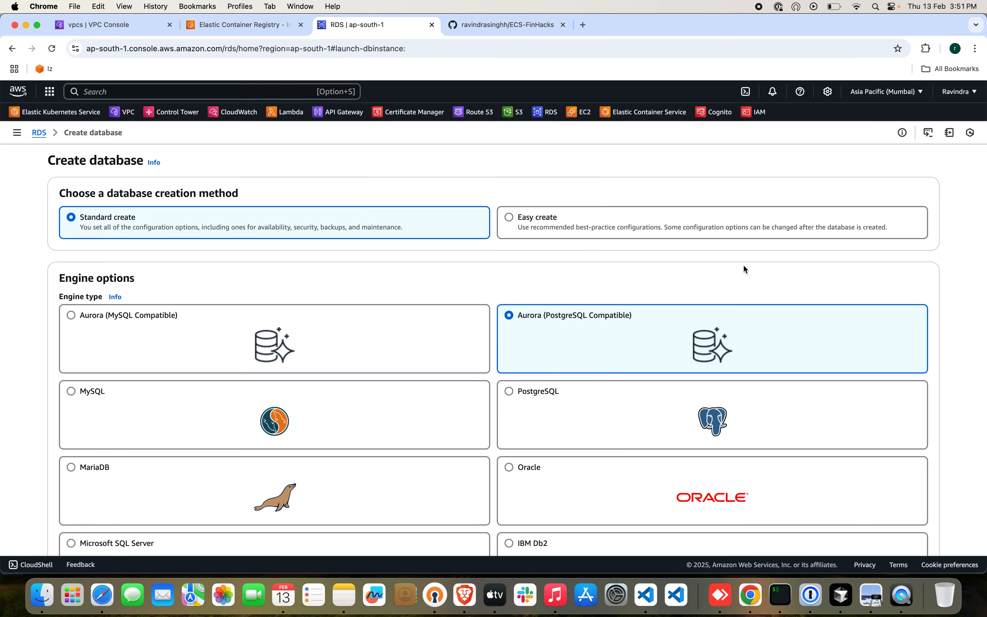
Open the RDS subnet groups in a separate browser tab and start a new DB subnet group.
{"action": "left_click", "coordinate": [17, 132]}
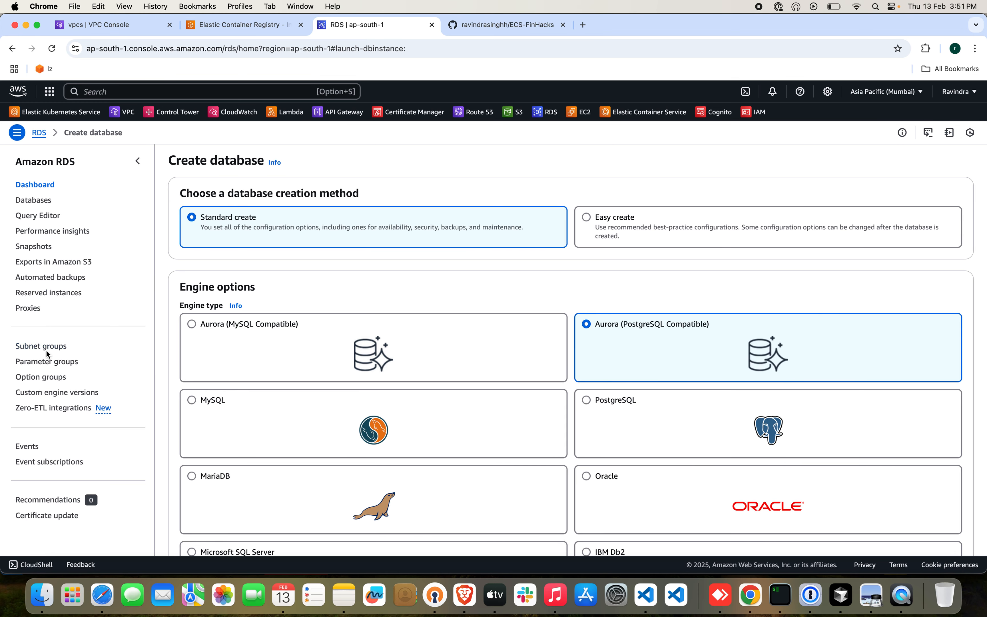
{"action": "left_click", "coordinate": [44, 347], "text": "super"}
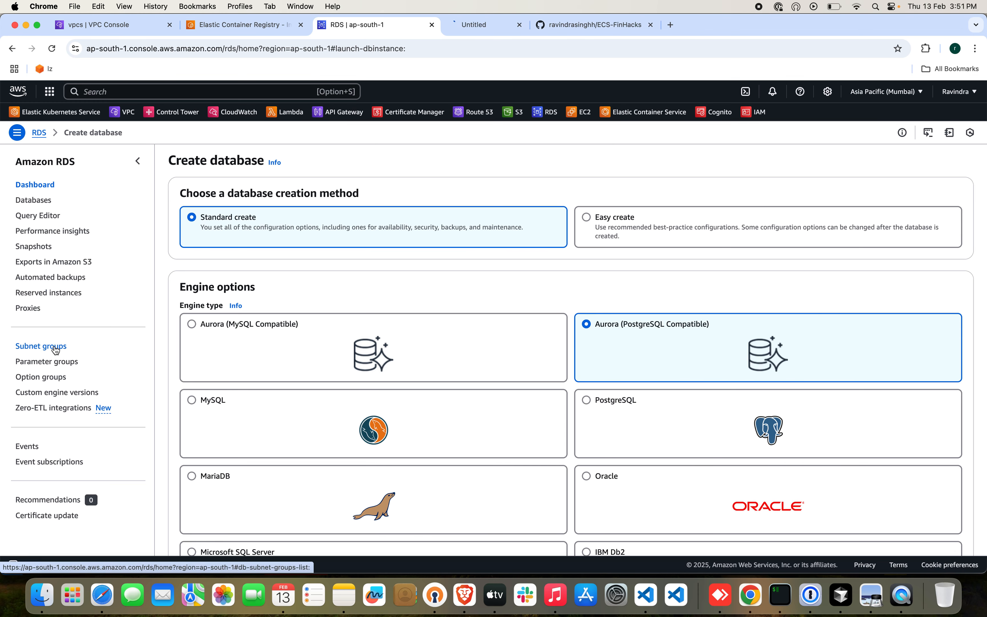
{"action": "left_click", "coordinate": [491, 27]}
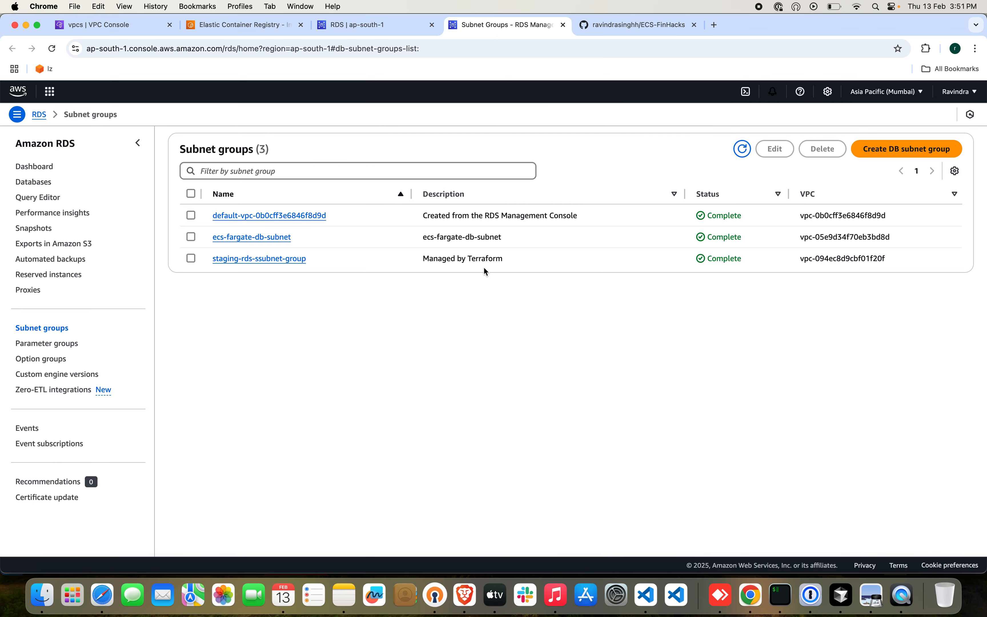
{"action": "left_click", "coordinate": [894, 168]}
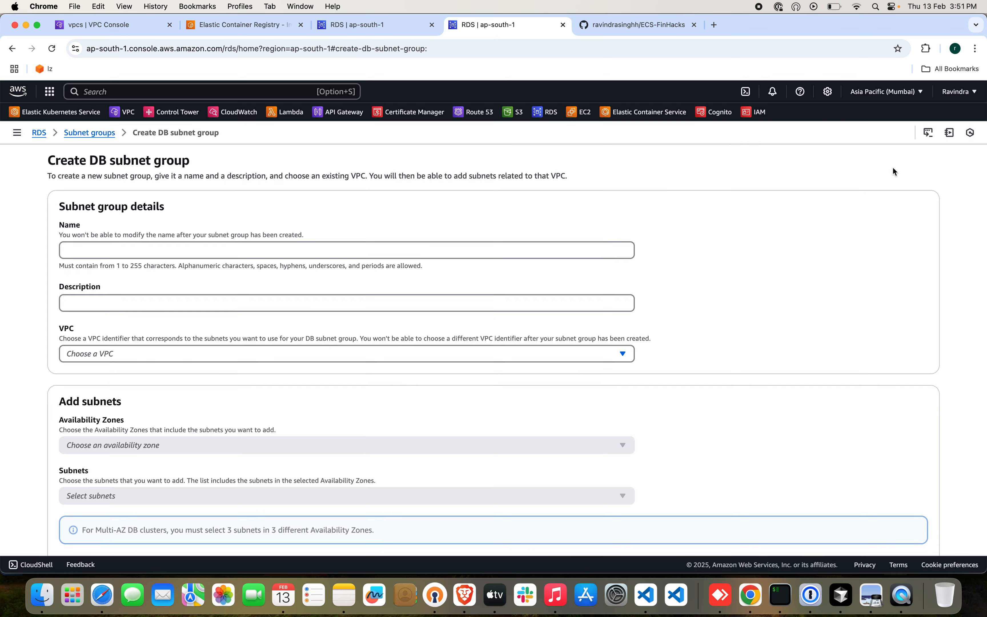
Enter ecs-db-subnet as the subnet group's name and description, and choose ecs-fargate-vpc as its VPC.
{"action": "left_click", "coordinate": [370, 248]}
{"action": "type", "text": "ecs"}
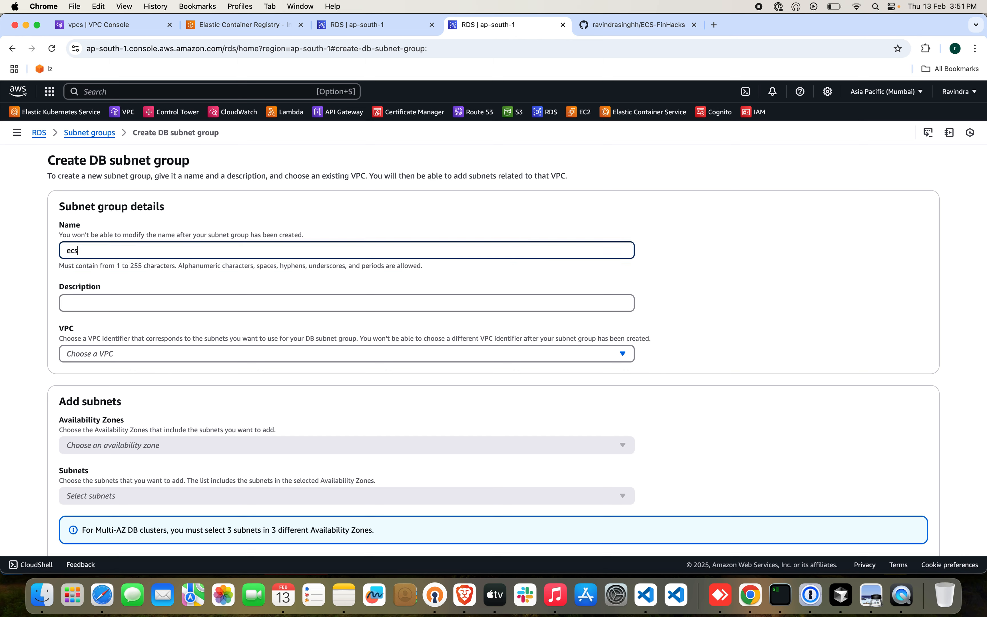
{"action": "type", "text": "-far"}
{"action": "type", "text": "subnegt"}
{"action": "key", "text": "super+a"}
{"action": "key", "text": "super+c"}
{"action": "left_click", "coordinate": [326, 303]}
{"action": "key", "text": "super+v"}
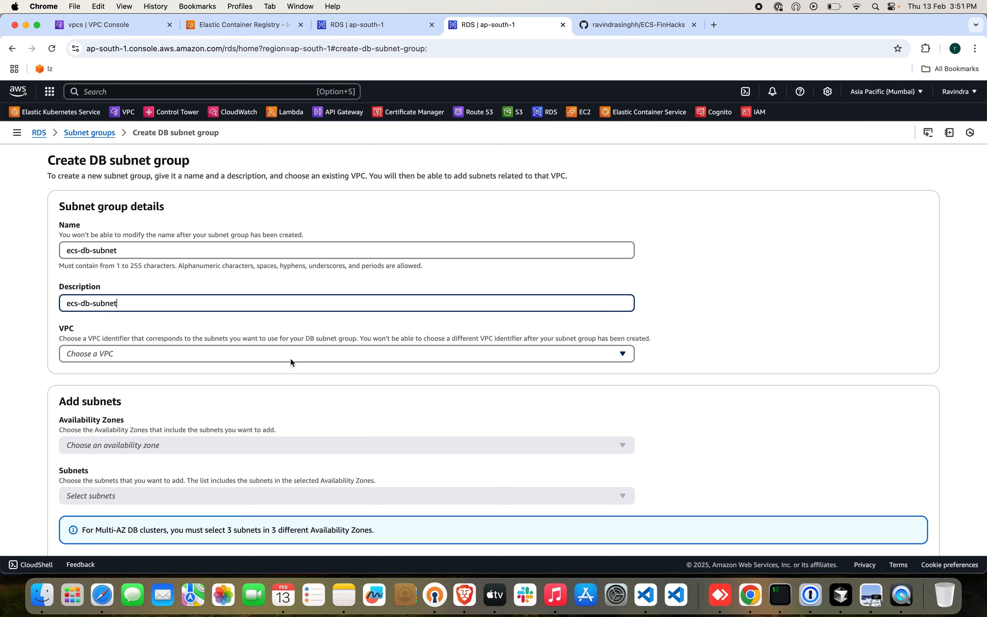
{"action": "left_click", "coordinate": [290, 361]}
{"action": "left_click", "coordinate": [280, 372]}
Select the availability zones ap-south-1a and ap-south-1b for the DB subnet group.
{"action": "scroll", "coordinate": [288, 396], "scroll_direction": "down", "scroll_amount": 2}
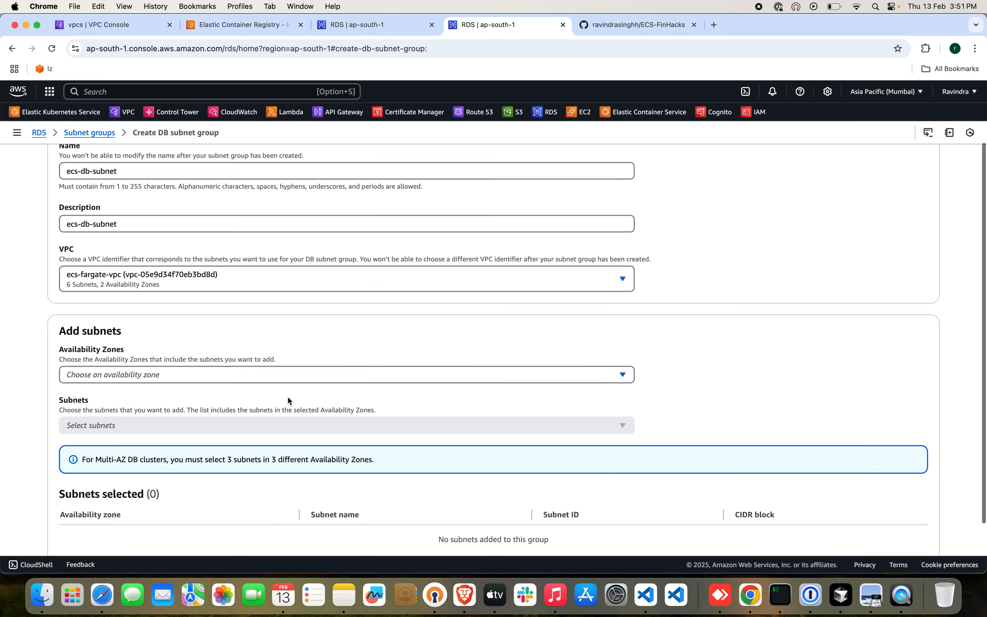
{"action": "left_click", "coordinate": [293, 378]}
{"action": "left_click", "coordinate": [196, 394]}
{"action": "left_click", "coordinate": [189, 411]}
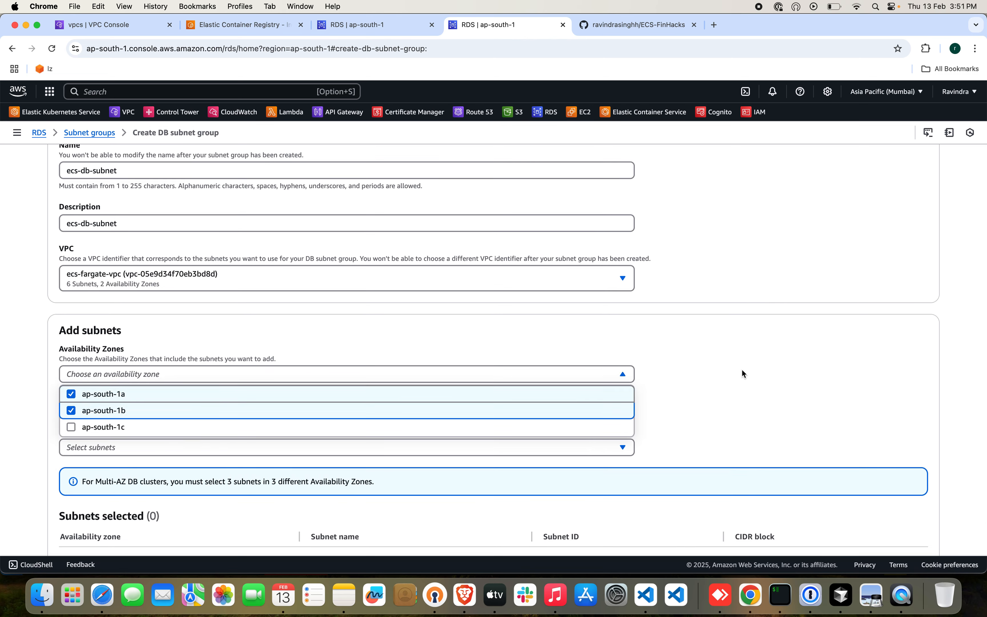
{"action": "left_click", "coordinate": [766, 369]}
Create the subnet group with the Database-Az1 and Database-Az2 subnets, and open the details of ecs-db-subnet.
{"action": "scroll", "coordinate": [766, 369], "scroll_direction": "down", "scroll_amount": 3}
{"action": "left_click", "coordinate": [580, 363]}
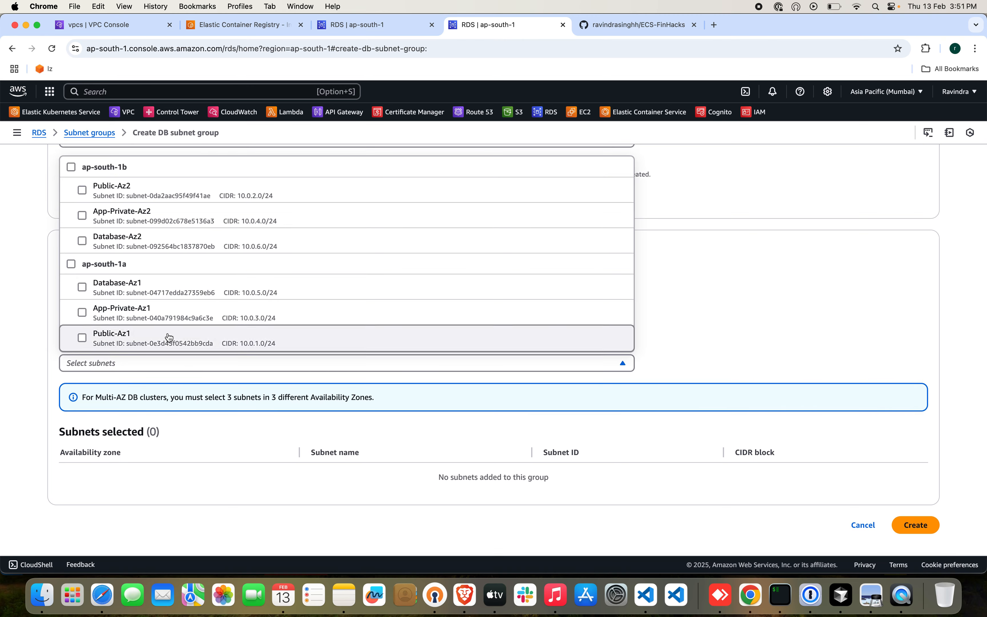
{"action": "left_click", "coordinate": [114, 288]}
{"action": "left_click", "coordinate": [109, 243]}
{"action": "left_click", "coordinate": [736, 337]}
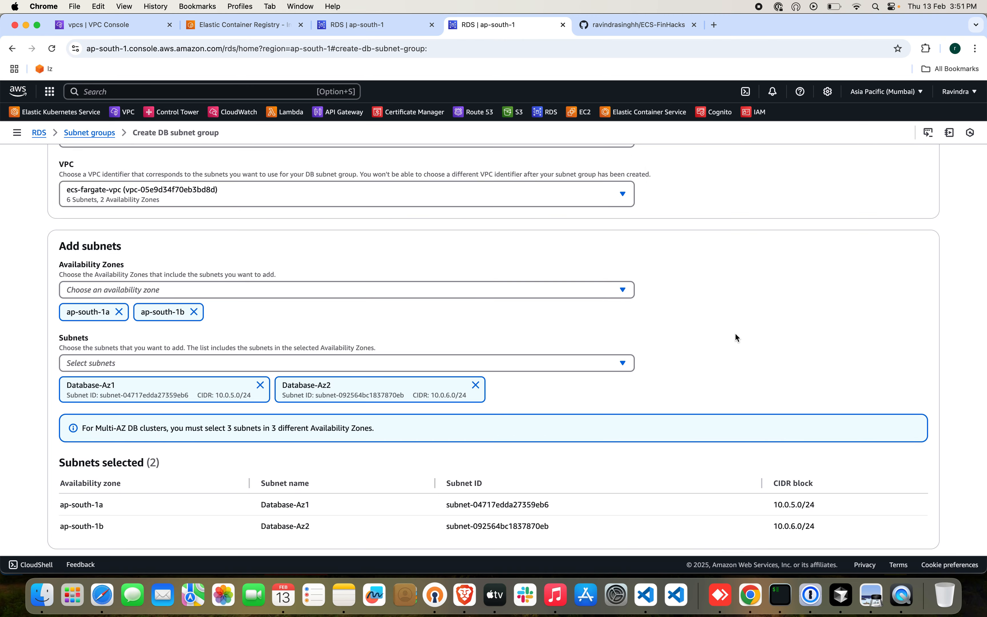
{"action": "scroll", "coordinate": [736, 337], "scroll_direction": "down", "scroll_amount": 2}
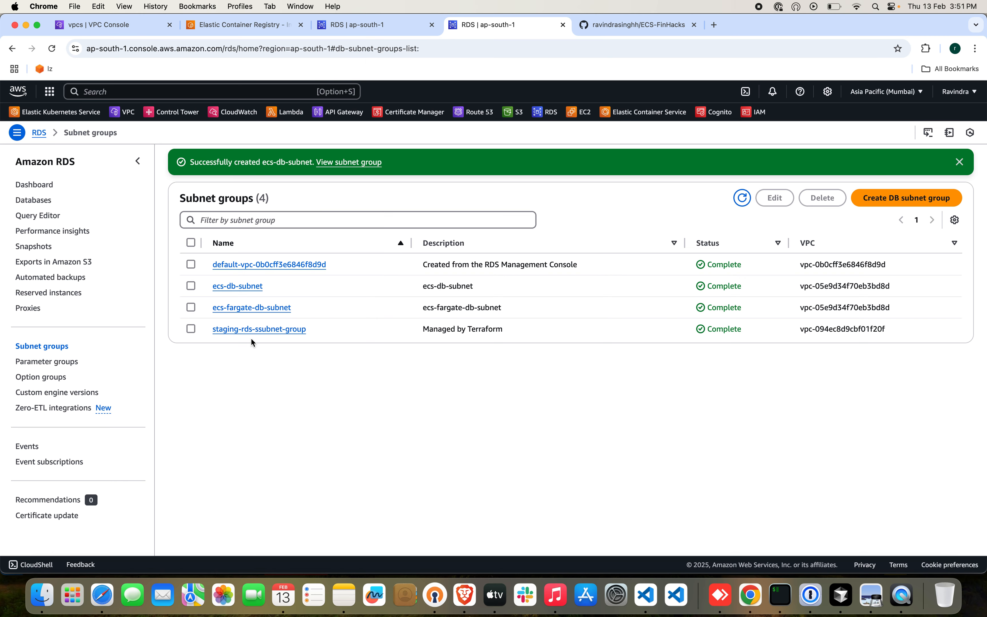
{"action": "left_click", "coordinate": [241, 285]}
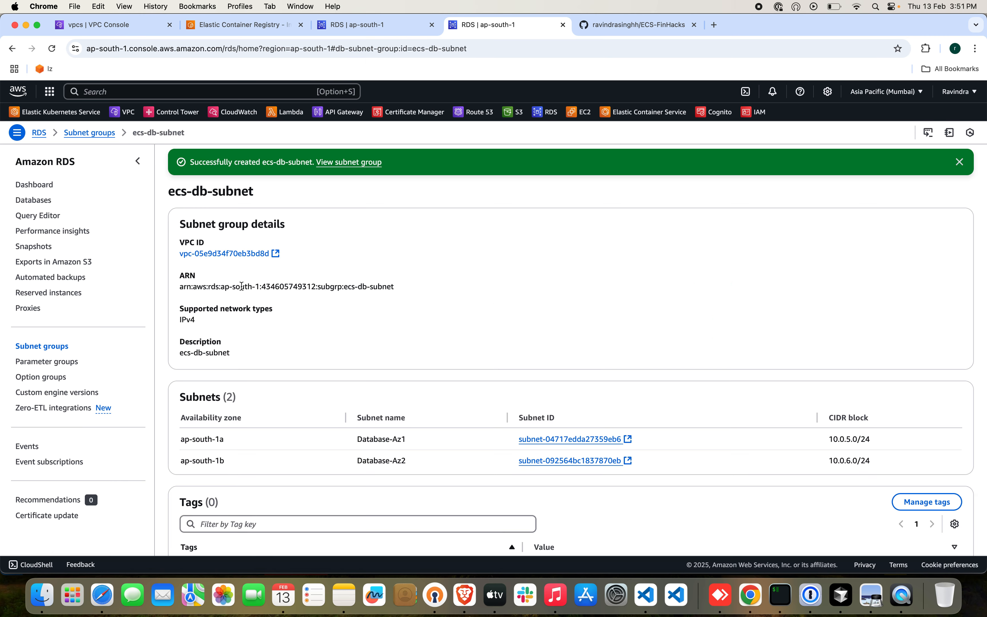
Open the VPC console's security groups in a separate browser tab and start creating a security group.
{"action": "left_click", "coordinate": [126, 112], "text": "super"}
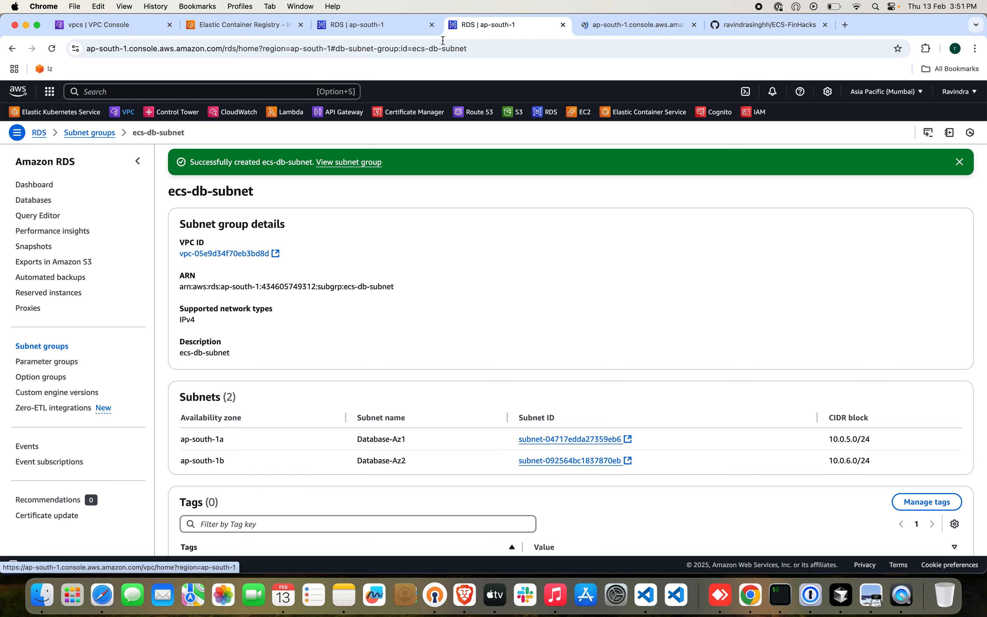
{"action": "left_click", "coordinate": [618, 26]}
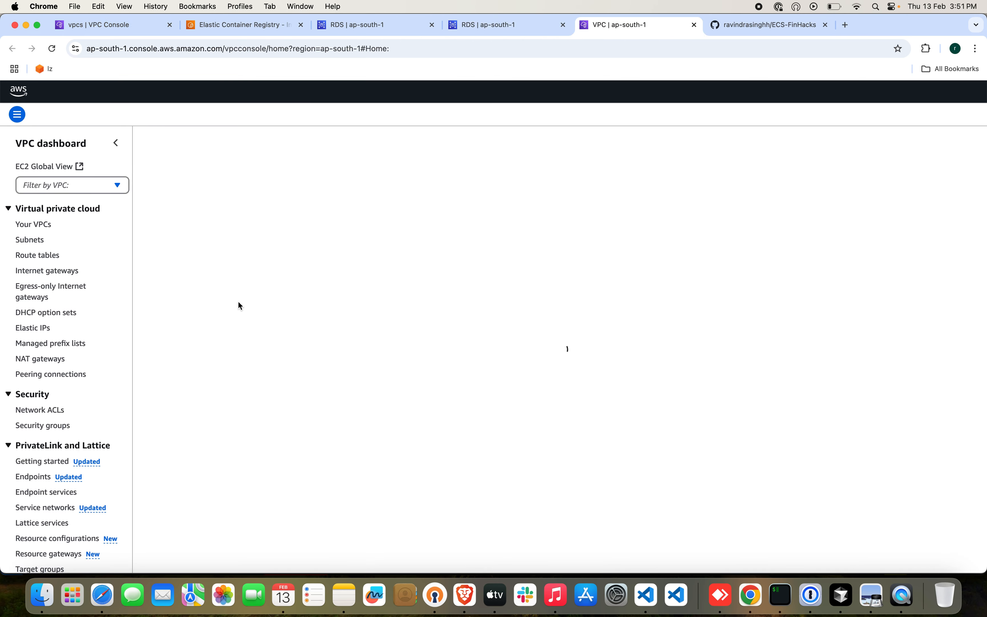
{"action": "left_click", "coordinate": [53, 426]}
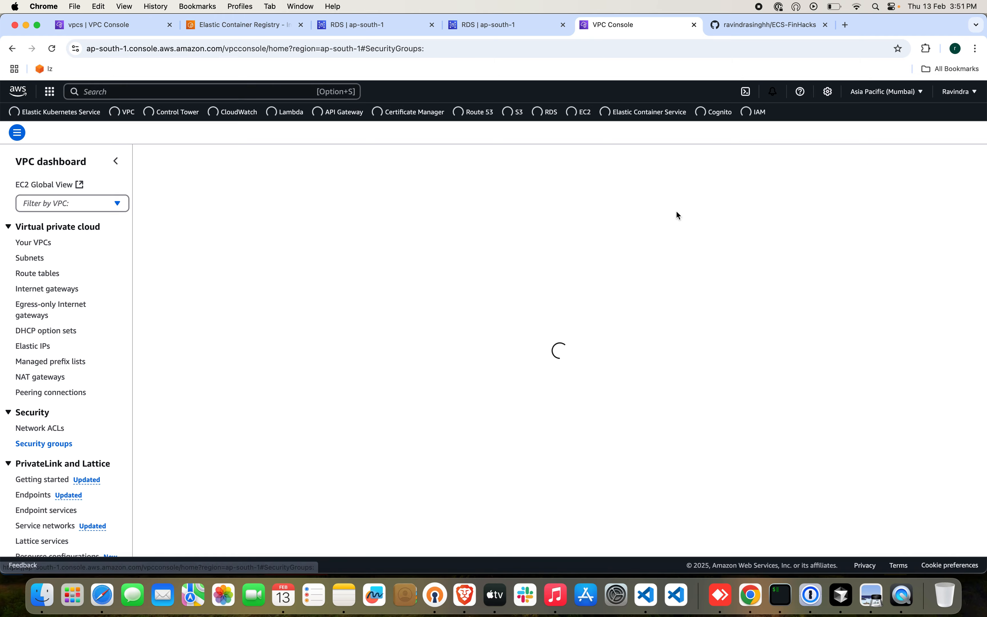
{"action": "left_click", "coordinate": [891, 159]}
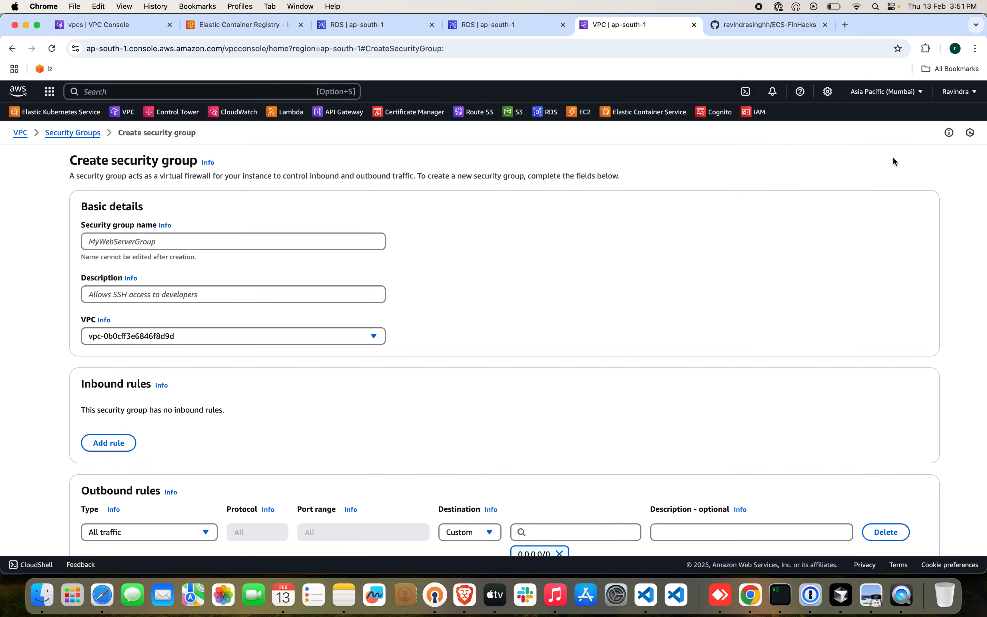
Enter ecs-fargate-db-sg as the security group's name and description, and choose ecs-fargate-vpc as its VPC.
{"action": "left_click", "coordinate": [238, 242]}
{"action": "type", "text": "ecs"}
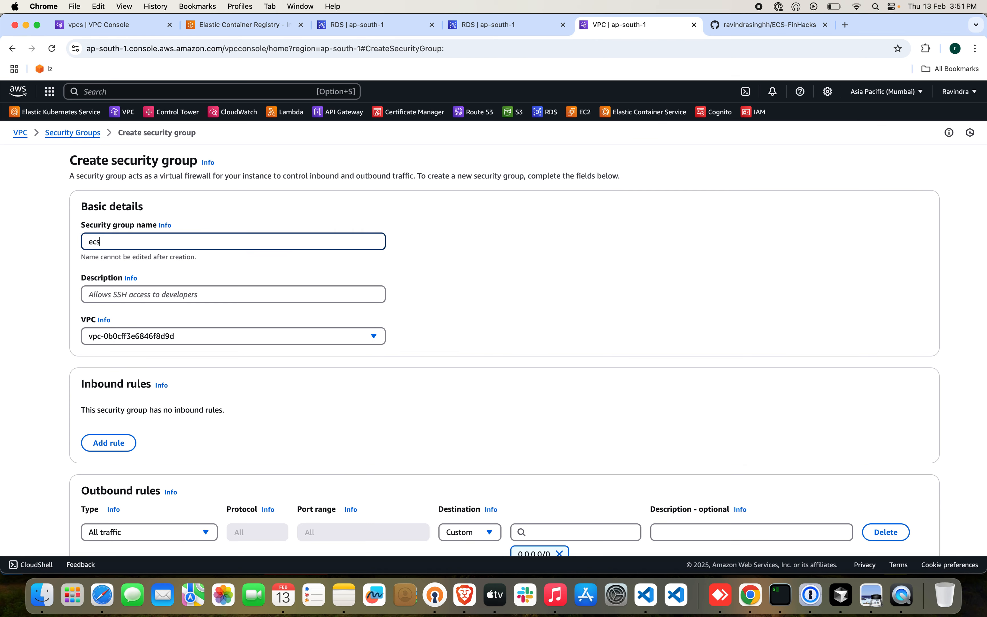
{"action": "type", "text": "-fargate-db-sg"}
{"action": "key", "text": "super+a"}
{"action": "key", "text": "super+c"}
{"action": "left_click", "coordinate": [194, 300]}
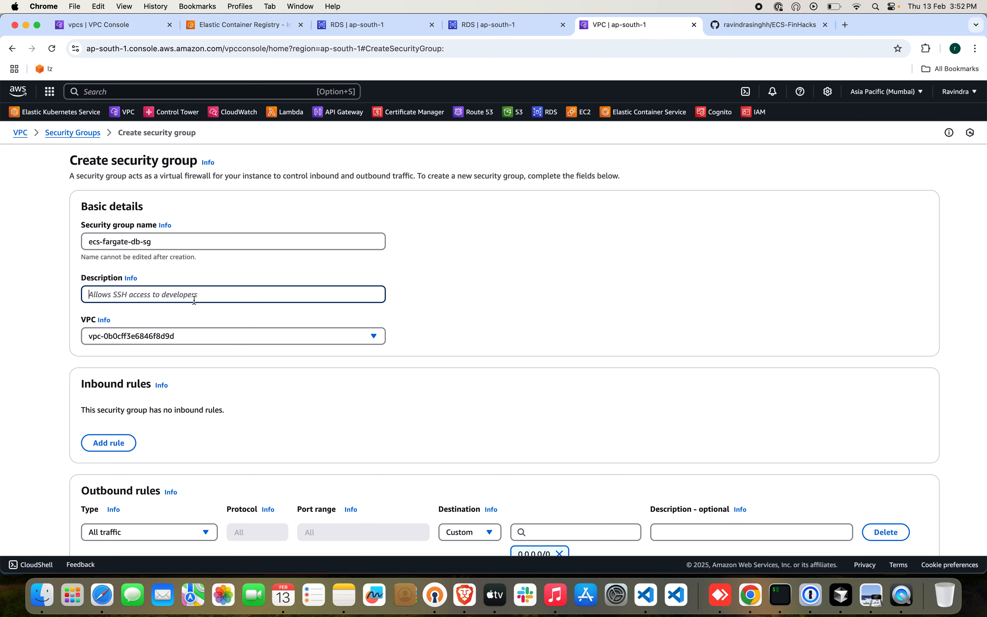
{"action": "key", "text": "super+v"}
{"action": "left_click", "coordinate": [174, 334]}
{"action": "left_click", "coordinate": [182, 377]}
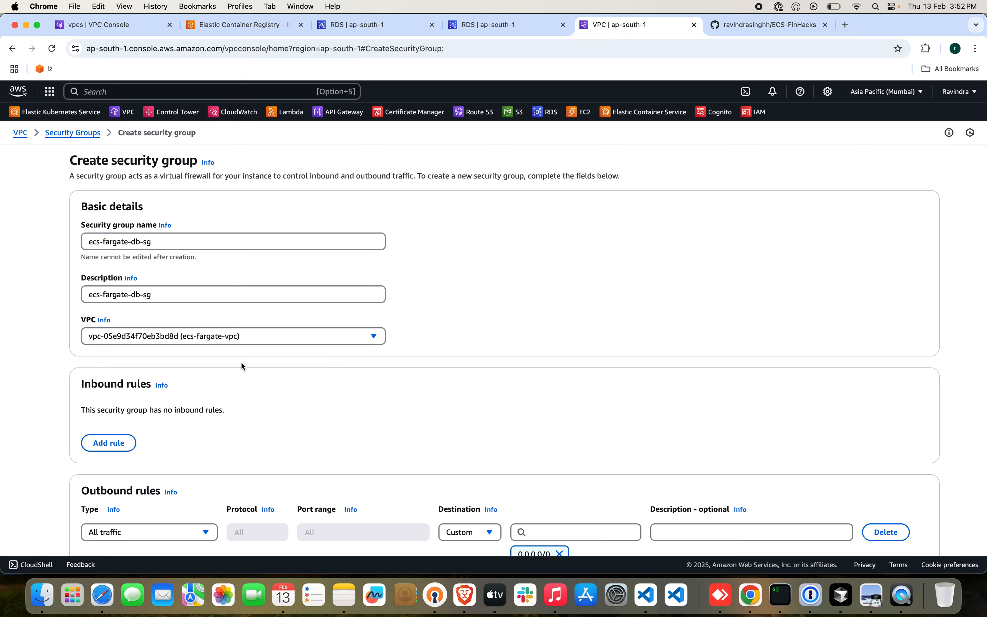
Change the outbound rule to type PostgreSQL and replace its 0.0.0.0/0 destination with 10.0.0.0/16.
{"action": "scroll", "coordinate": [484, 410], "scroll_direction": "down", "scroll_amount": 4}
{"action": "left_click", "coordinate": [204, 381]}
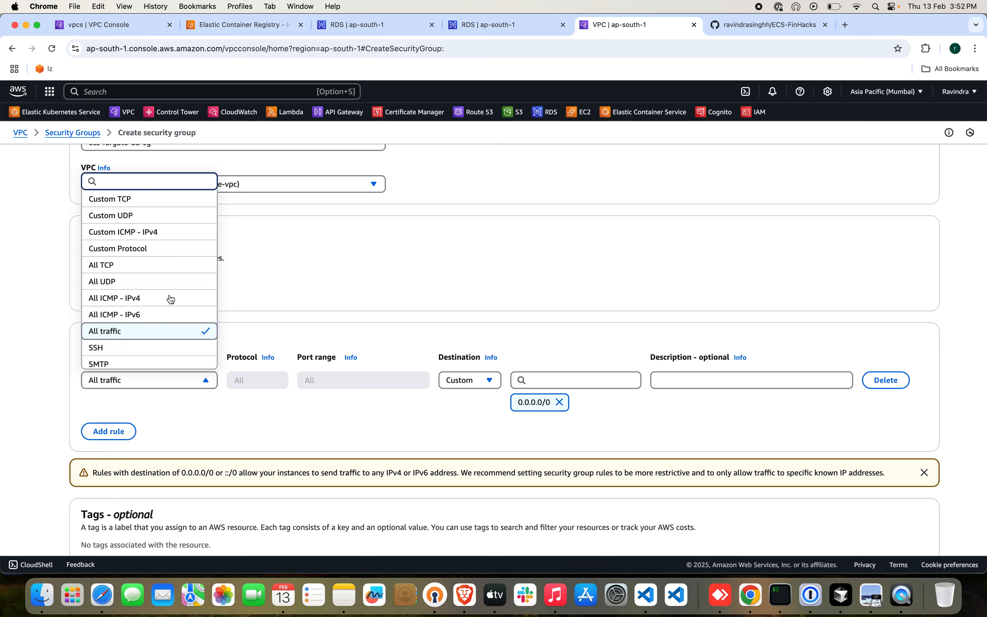
{"action": "scroll", "coordinate": [152, 329], "scroll_direction": "down", "scroll_amount": 5}
{"action": "scroll", "coordinate": [152, 328], "scroll_direction": "down", "scroll_amount": 4}
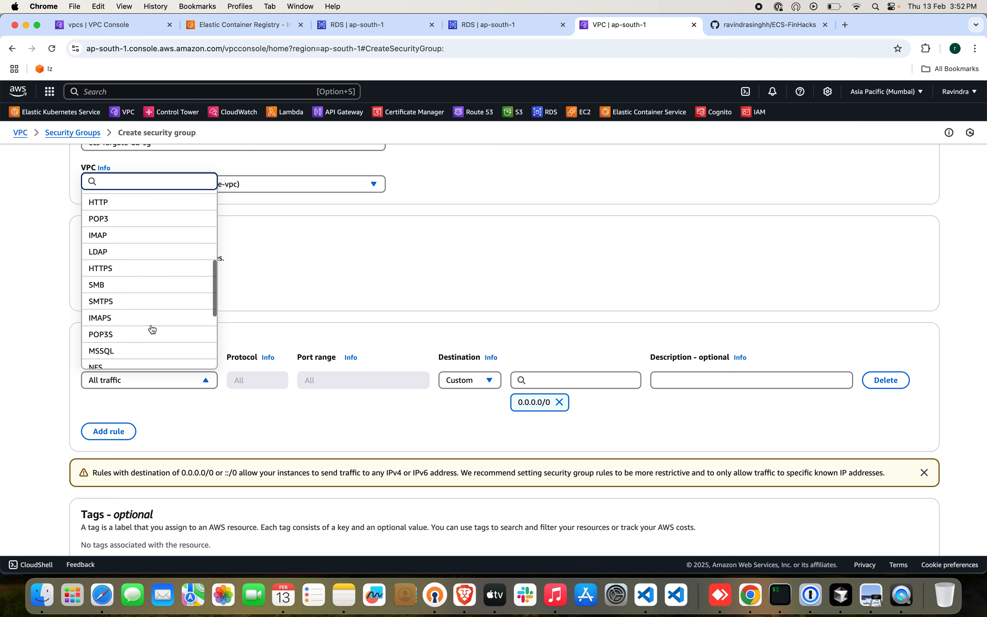
{"action": "scroll", "coordinate": [152, 329], "scroll_direction": "down", "scroll_amount": 1}
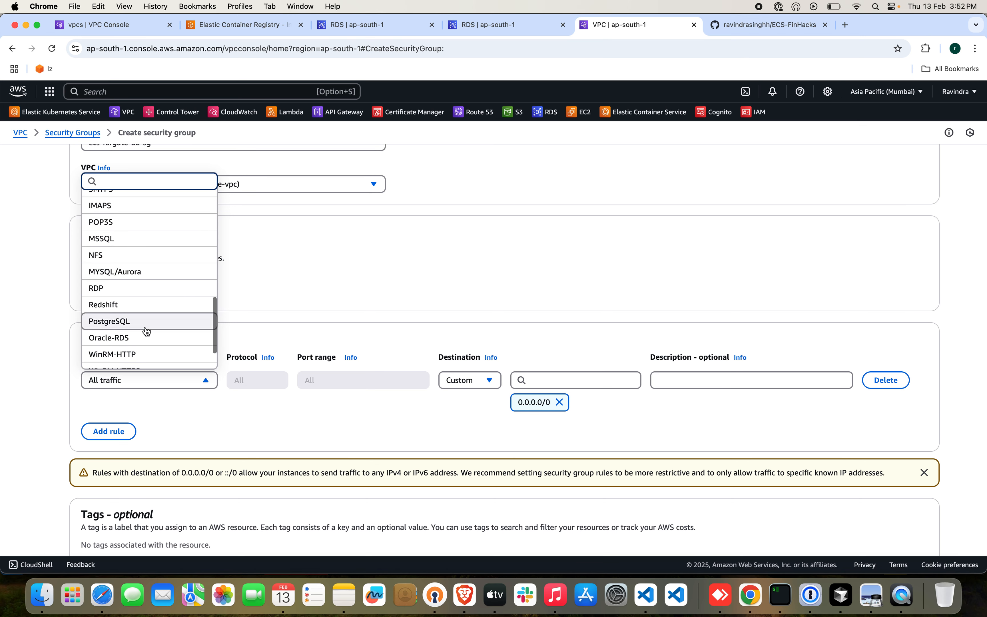
{"action": "left_click", "coordinate": [146, 323]}
{"action": "left_click", "coordinate": [559, 402]}
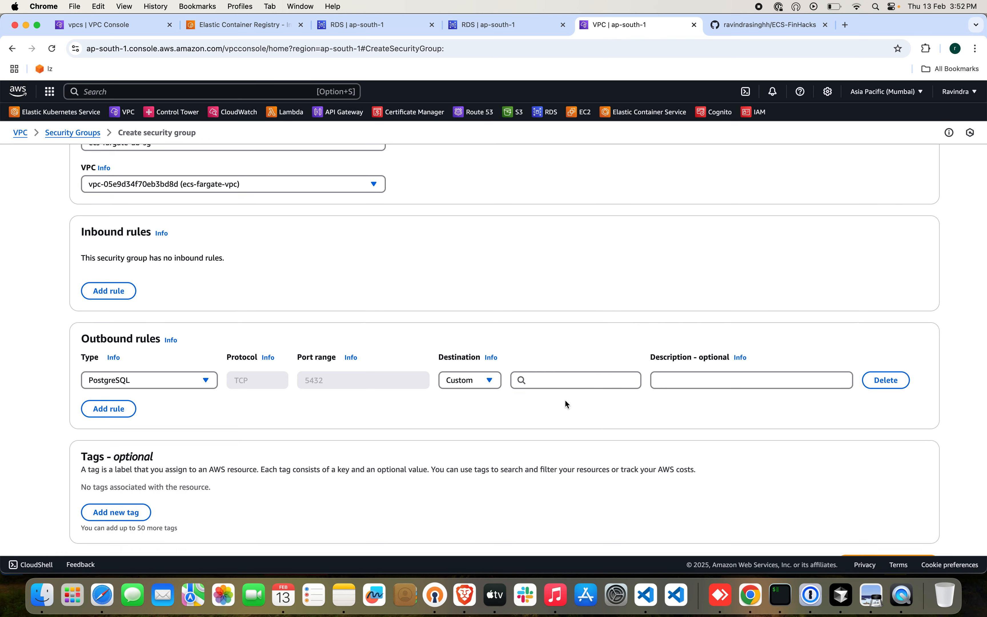
{"action": "left_click", "coordinate": [571, 383]}
{"action": "type", "text": "10.0"}
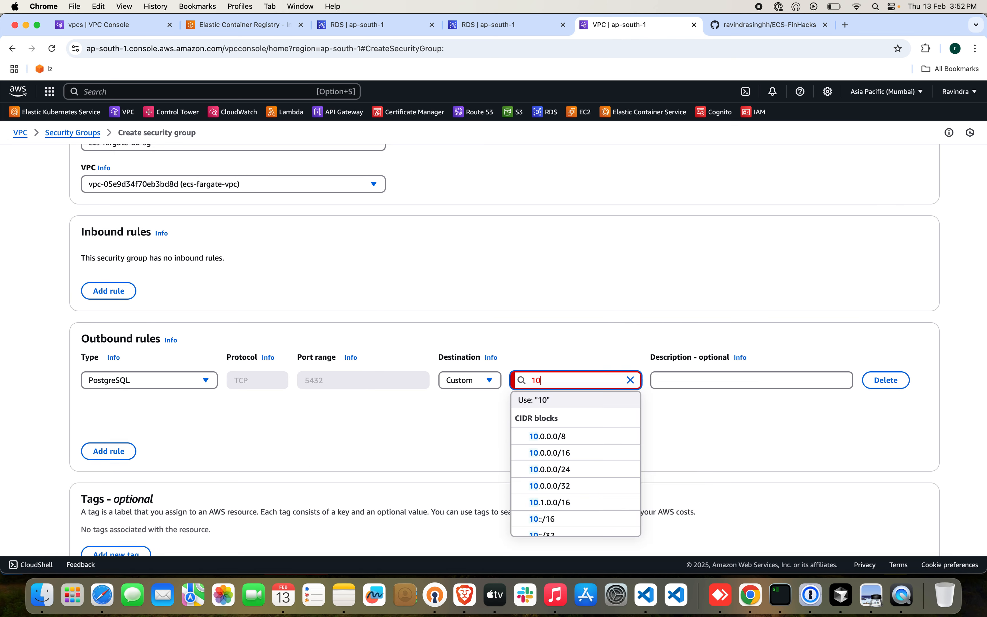
{"action": "left_click", "coordinate": [600, 453]}
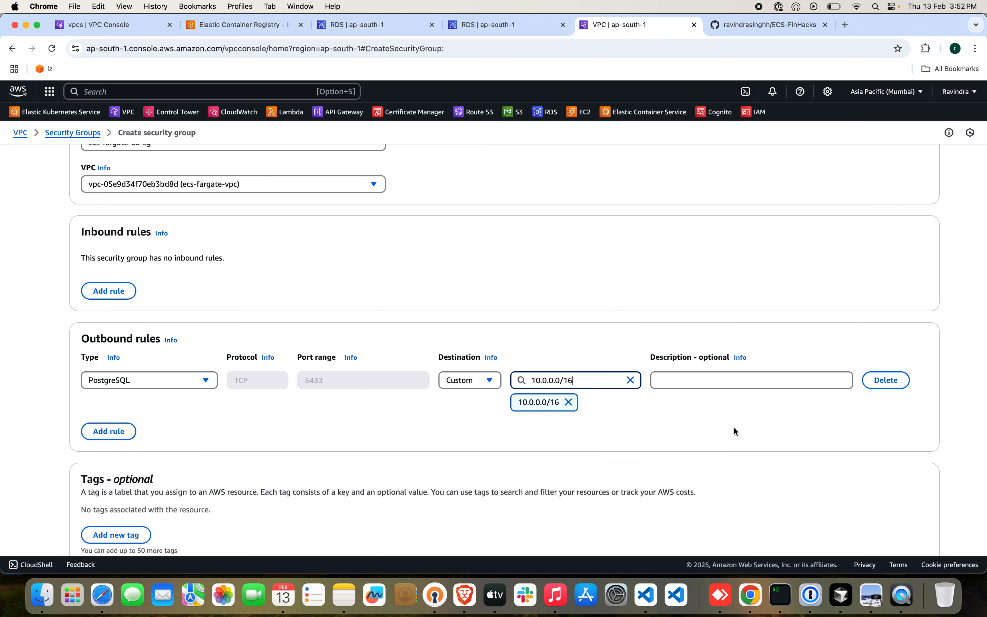
Review the security group settings and try to create it under the name ecs-fargate-db-sg.
{"action": "scroll", "coordinate": [733, 426], "scroll_direction": "down", "scroll_amount": 3}
{"action": "scroll", "coordinate": [743, 369], "scroll_direction": "up", "scroll_amount": 5}
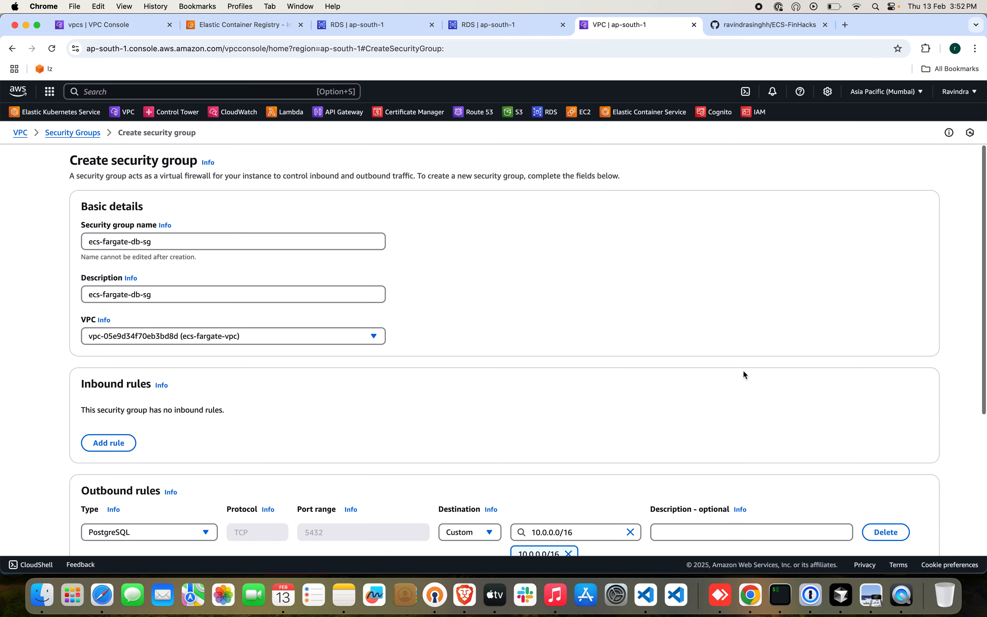
{"action": "scroll", "coordinate": [885, 369], "scroll_direction": "down", "scroll_amount": 5}
{"action": "left_click", "coordinate": [903, 525]}
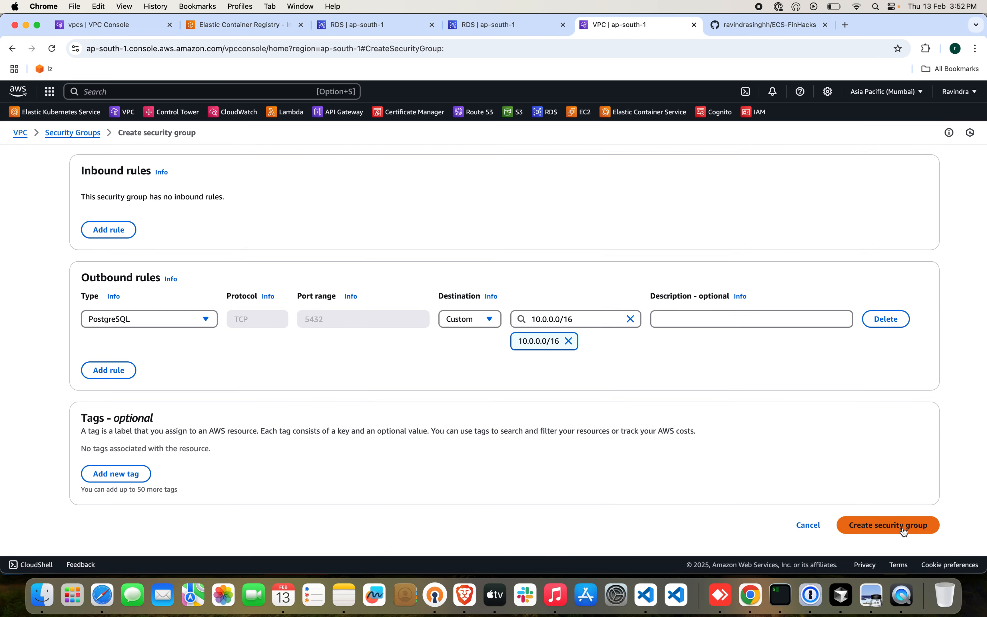
Change the security group name to ecs-fargate-database-sg.
{"action": "left_click", "coordinate": [259, 241]}
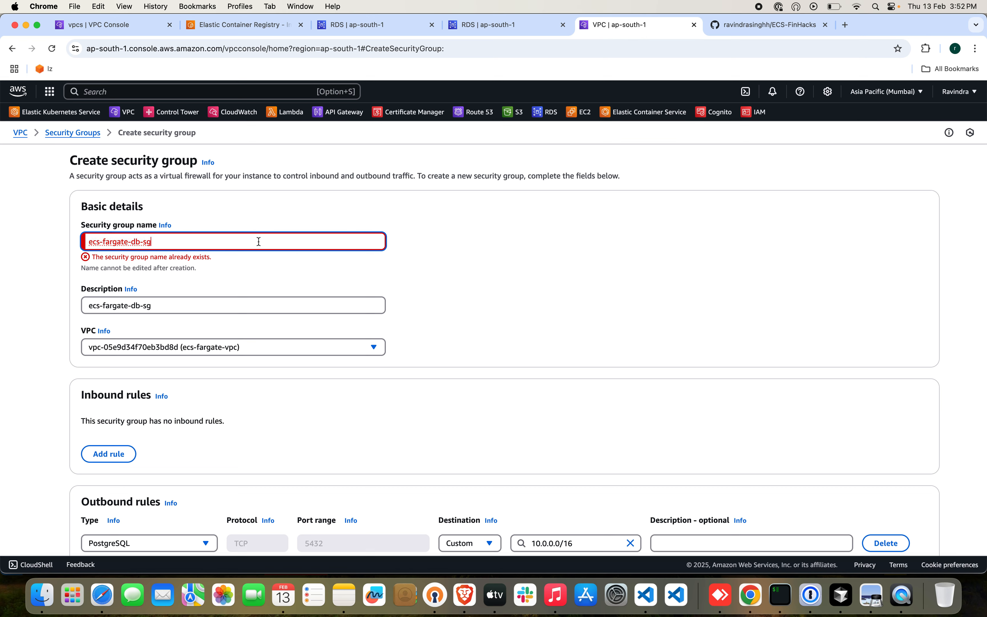
{"action": "left_click", "coordinate": [138, 241]}
{"action": "type", "text": "a"}
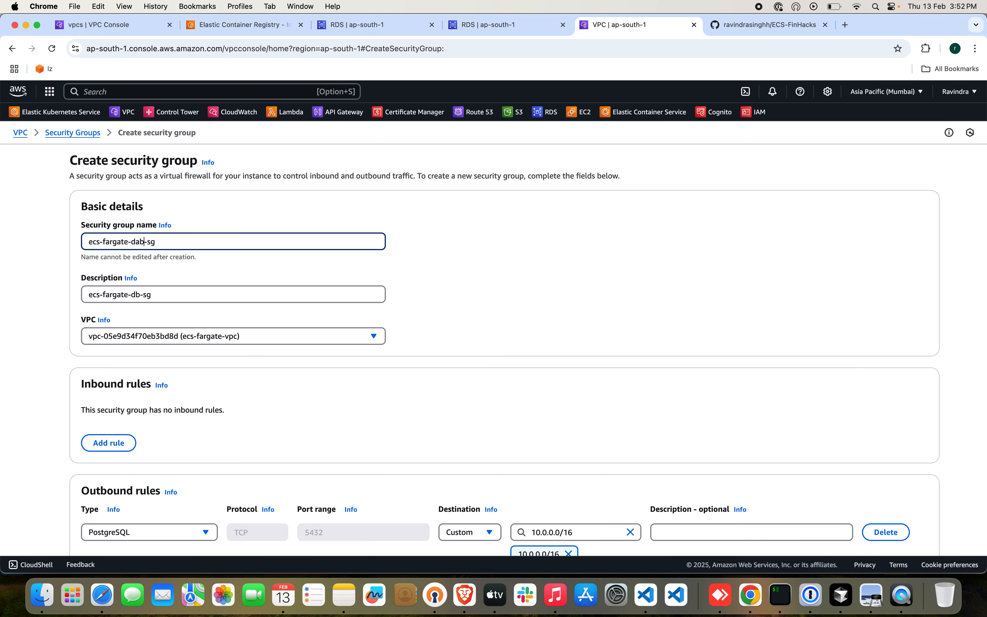
{"action": "key", "text": "BackSpace"}
{"action": "type", "text": "tabse"}
{"action": "key", "text": "BackSpace"}
{"action": "key", "text": "BackSpace"}
{"action": "type", "text": "ase"}
{"action": "left_click", "coordinate": [538, 323]}
Create the security group and return to the RDS database creation form.
{"action": "scroll", "coordinate": [694, 387], "scroll_direction": "down", "scroll_amount": 5}
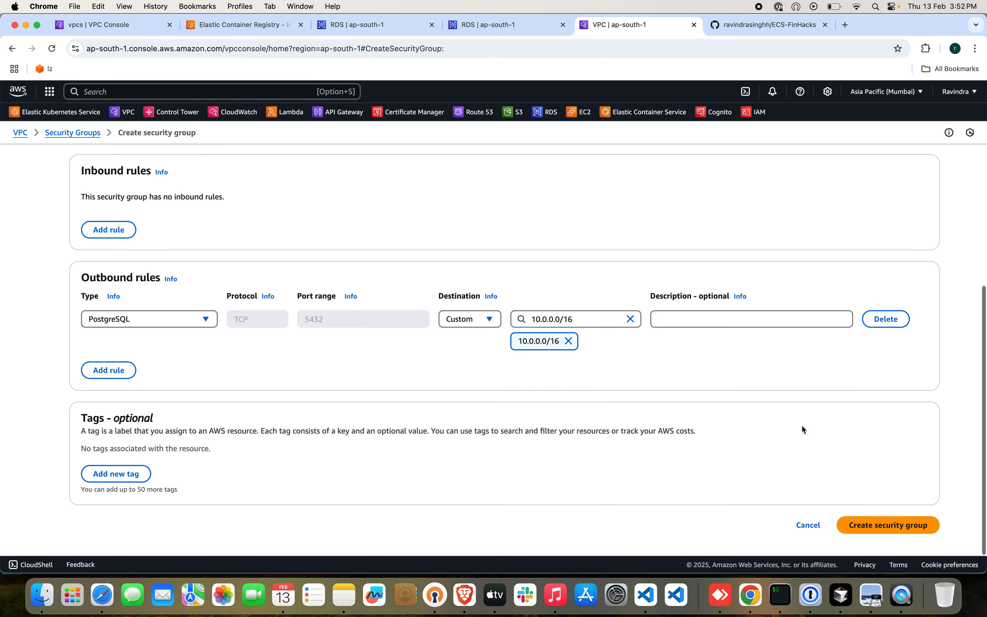
{"action": "left_click", "coordinate": [882, 529]}
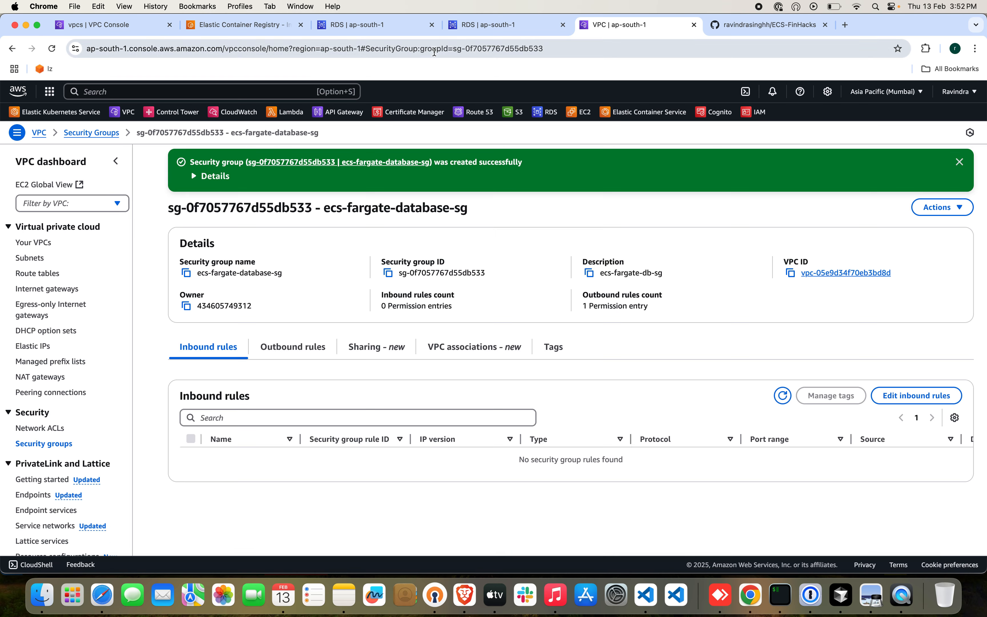
{"action": "left_click", "coordinate": [388, 27]}
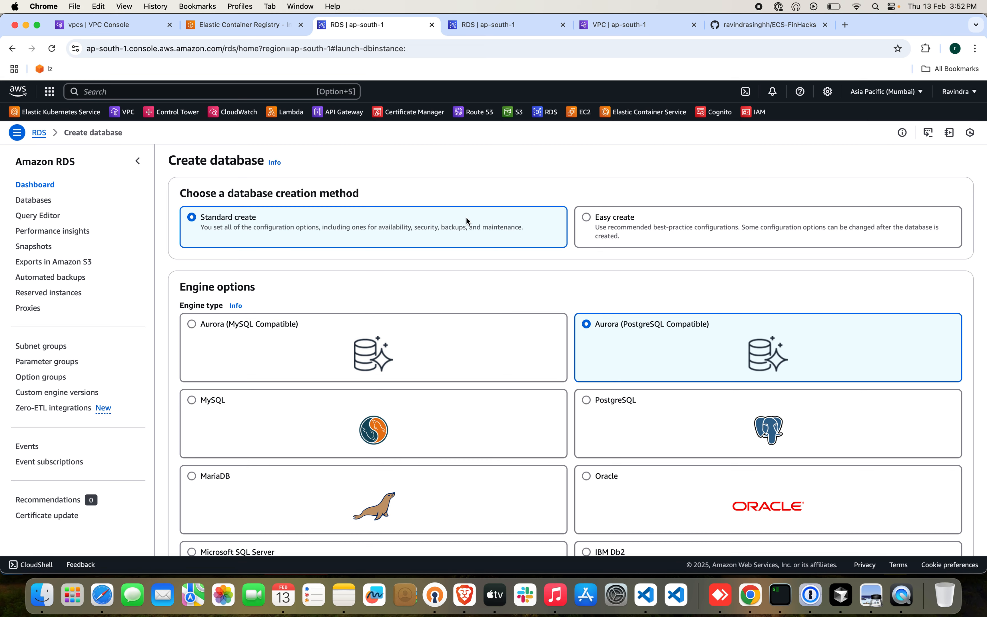
Choose PostgreSQL as the database engine and apply the Dev/Test template.
{"action": "scroll", "coordinate": [565, 321], "scroll_direction": "down", "scroll_amount": 3}
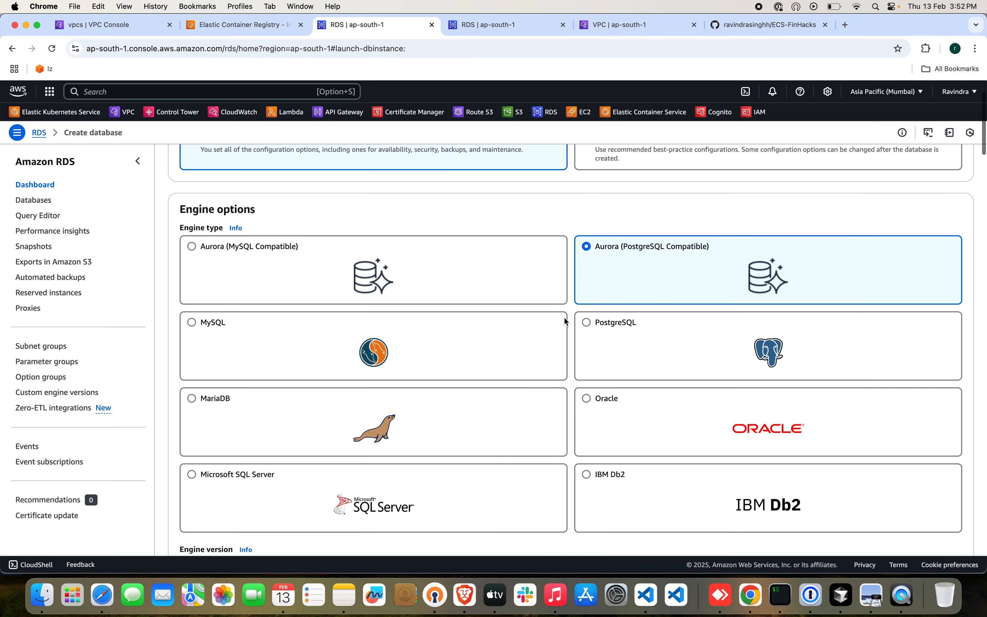
{"action": "left_click", "coordinate": [585, 325]}
{"action": "scroll", "coordinate": [463, 358], "scroll_direction": "down", "scroll_amount": 15}
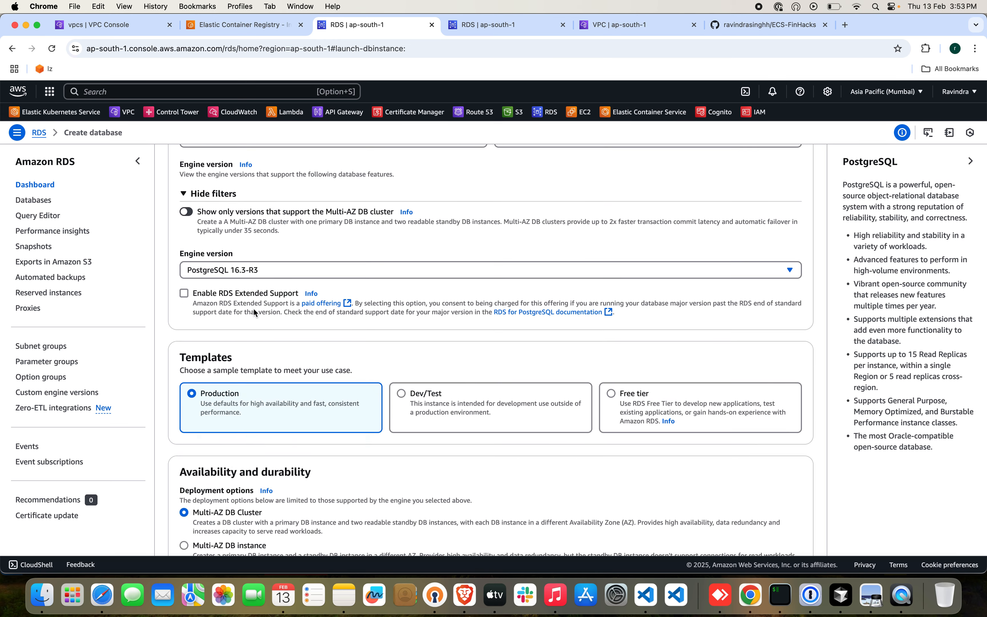
{"action": "scroll", "coordinate": [321, 387], "scroll_direction": "down", "scroll_amount": 4}
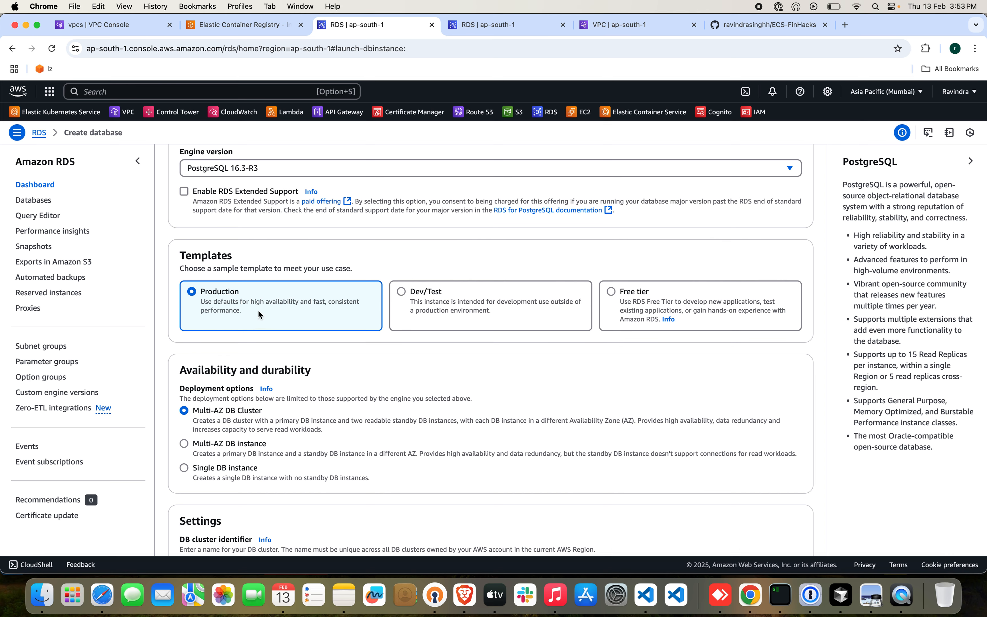
{"action": "left_click", "coordinate": [401, 291]}
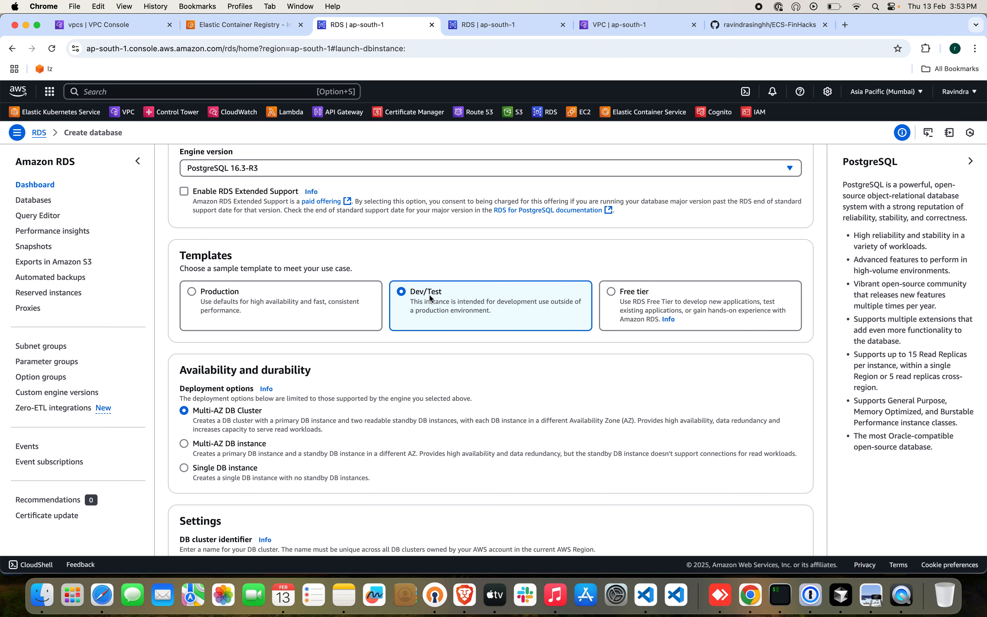
{"action": "scroll", "coordinate": [432, 366], "scroll_direction": "down", "scroll_amount": 5}
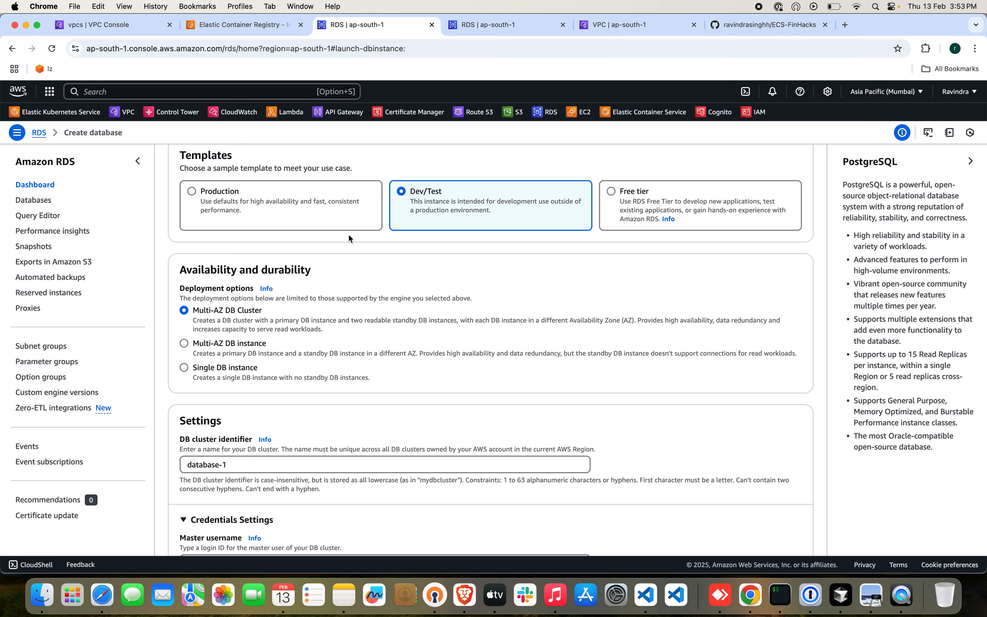
Consult the architecture diagram in the ECS-FinHacks GitHub README and set the deployment option to Single DB instance.
{"action": "left_click_drag", "start_coordinate": [729, 31], "coordinate": [490, 42]}
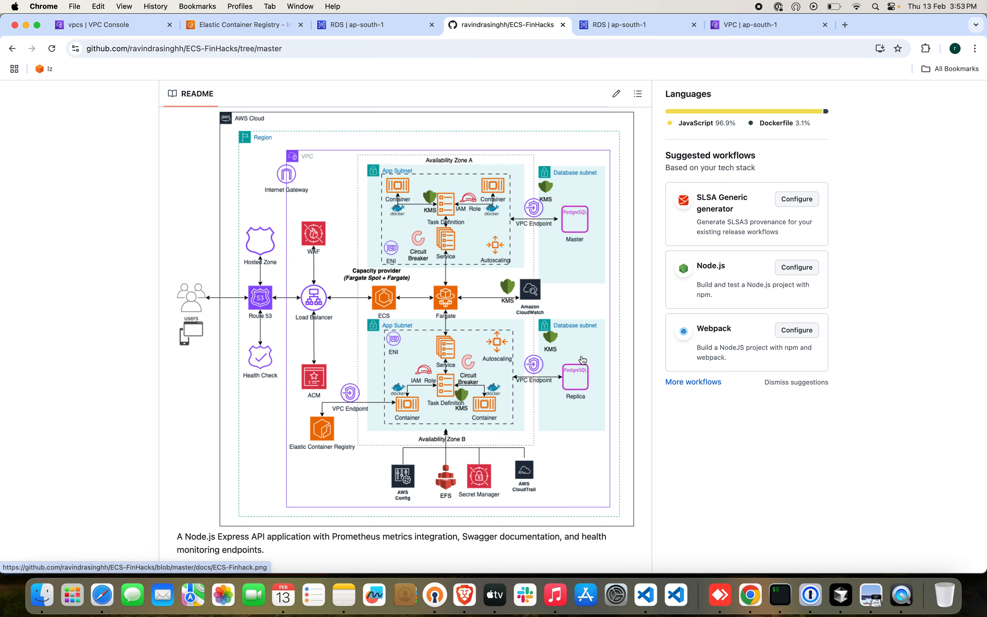
{"action": "left_click", "coordinate": [385, 27]}
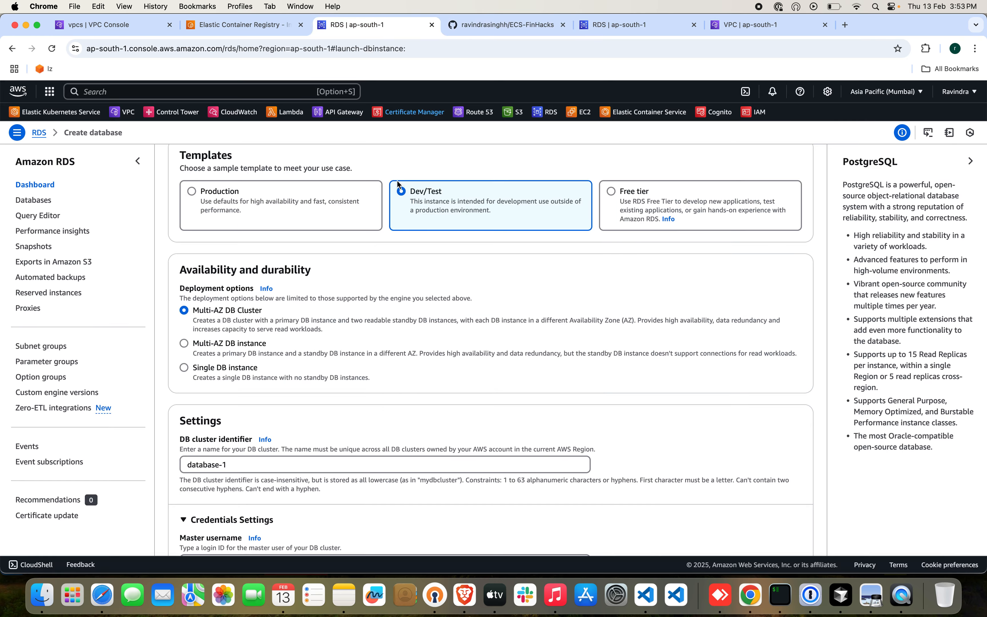
{"action": "left_click", "coordinate": [489, 25]}
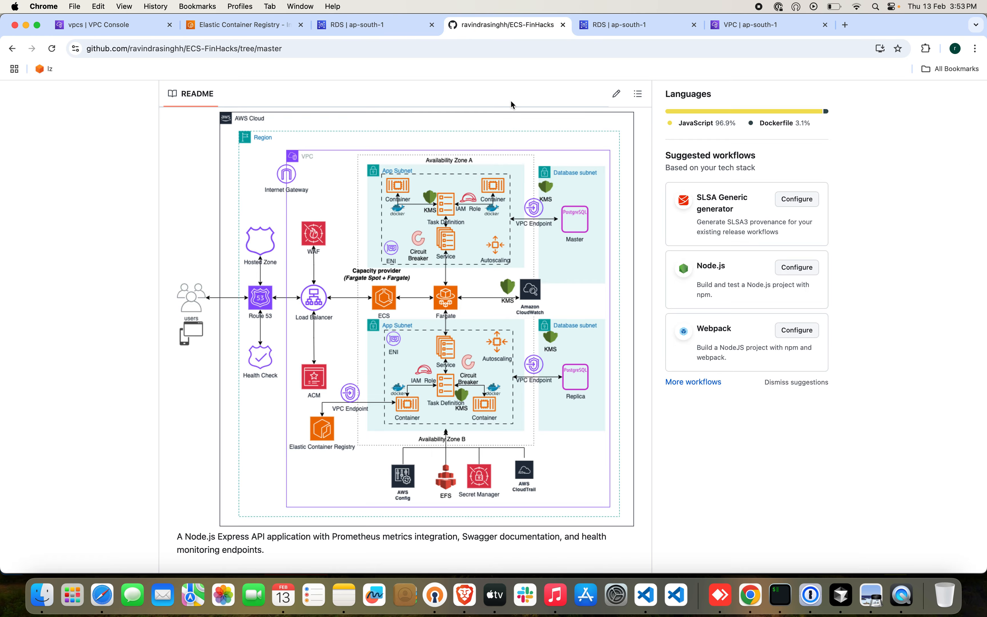
{"action": "left_click", "coordinate": [375, 25]}
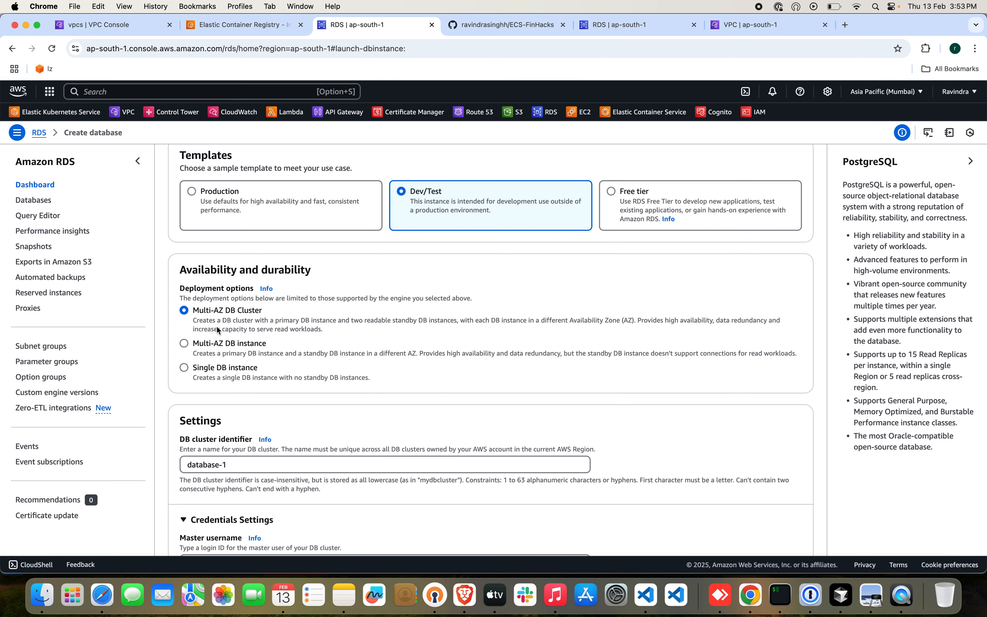
{"action": "left_click", "coordinate": [184, 368]}
Replace the DB instance identifier with ecs-fargate-db.
{"action": "scroll", "coordinate": [461, 390], "scroll_direction": "down", "scroll_amount": 3}
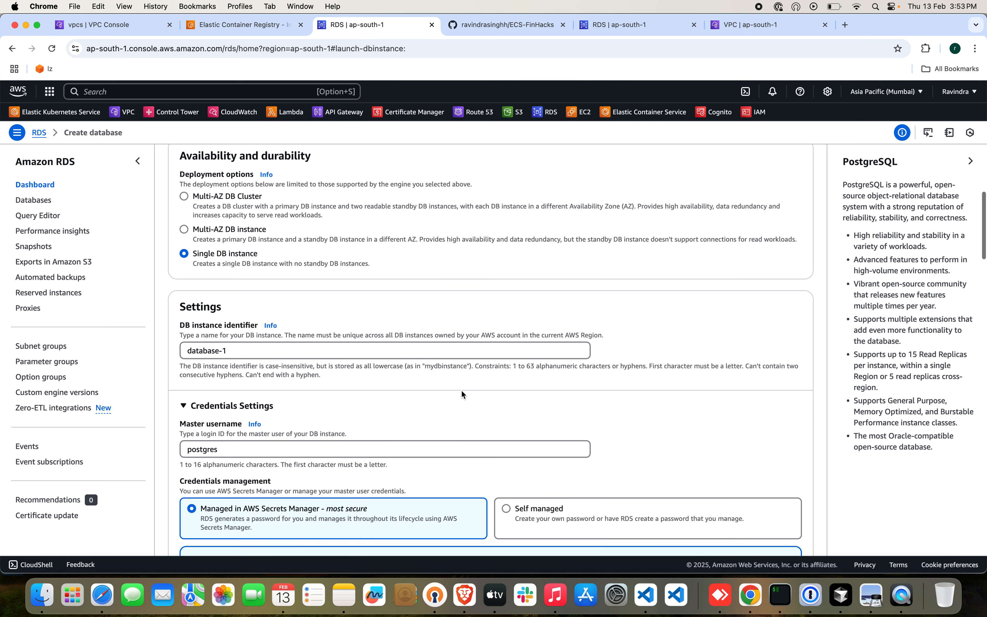
{"action": "left_click", "coordinate": [272, 353]}
{"action": "key", "text": "super+a"}
{"action": "key", "text": "BackSpace"}
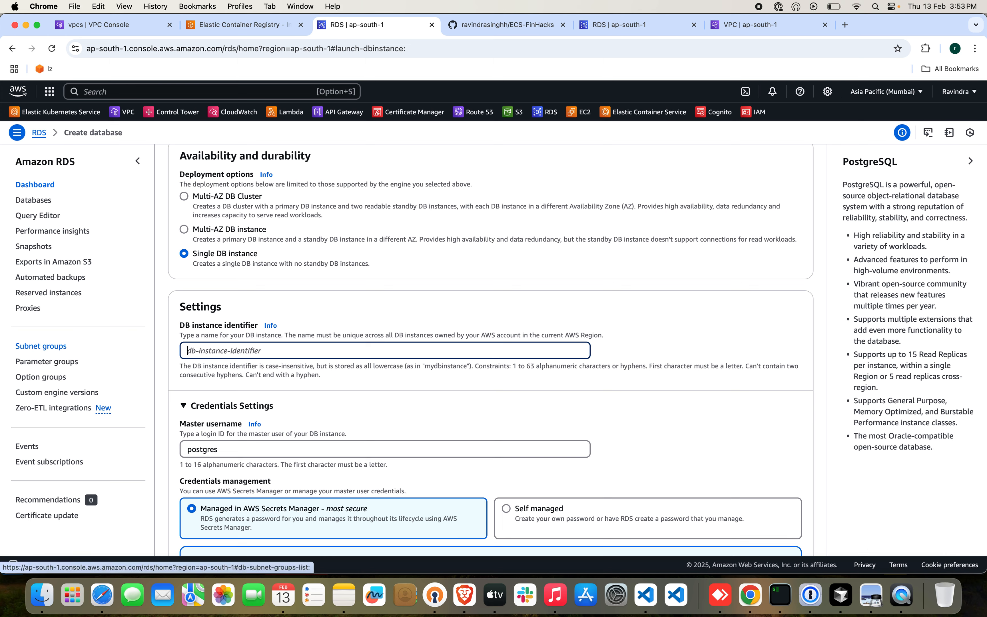
{"action": "type", "text": "ecs-fargate-db"}
{"action": "scroll", "coordinate": [224, 418], "scroll_direction": "down", "scroll_amount": 2}
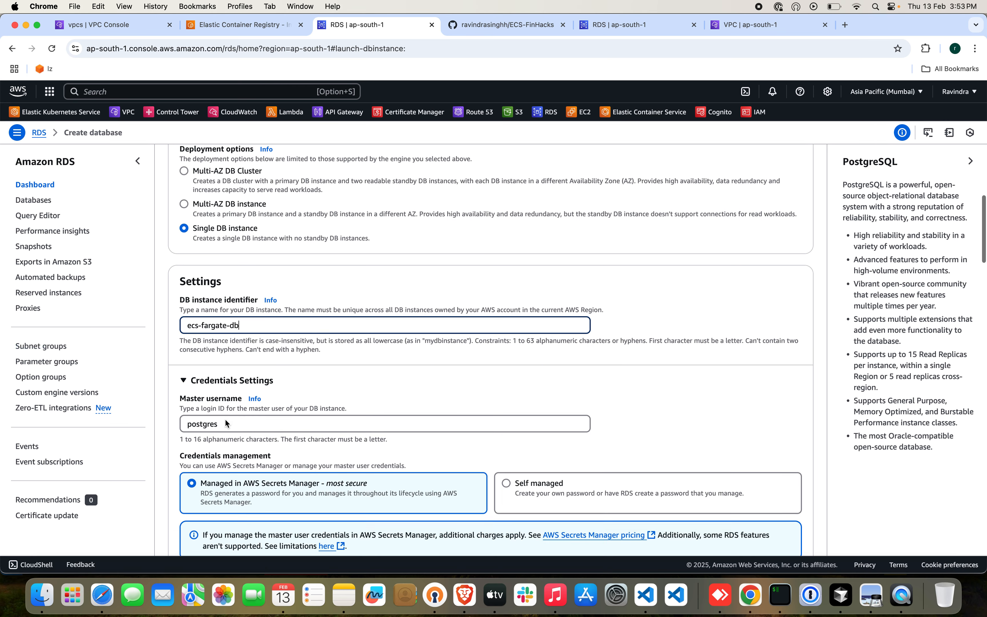
Set credentials management to Self managed, and enter and confirm the master password.
{"action": "scroll", "coordinate": [354, 425], "scroll_direction": "down", "scroll_amount": 5}
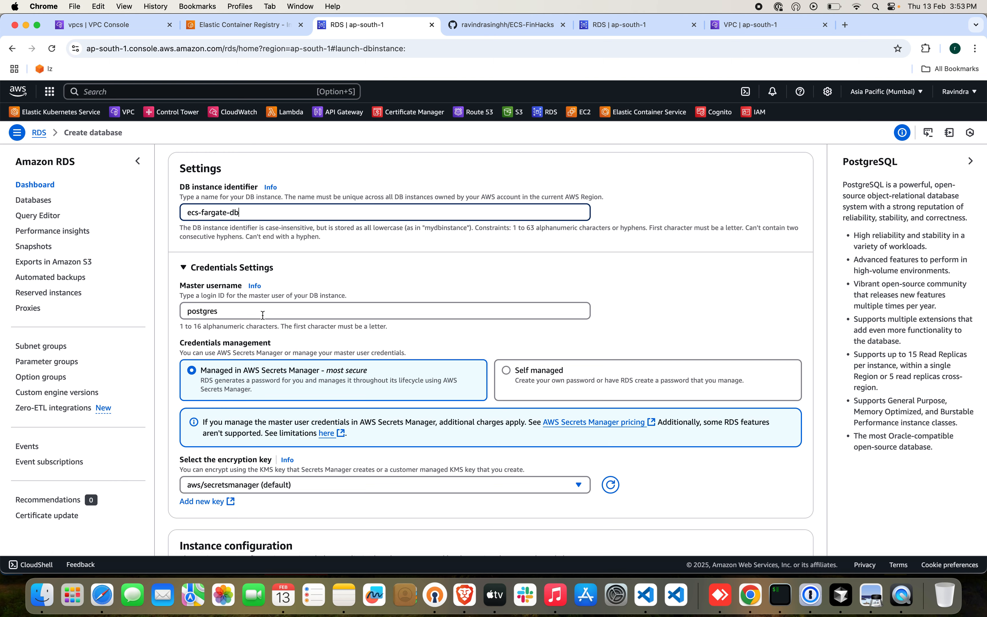
{"action": "scroll", "coordinate": [297, 357], "scroll_direction": "down", "scroll_amount": 3}
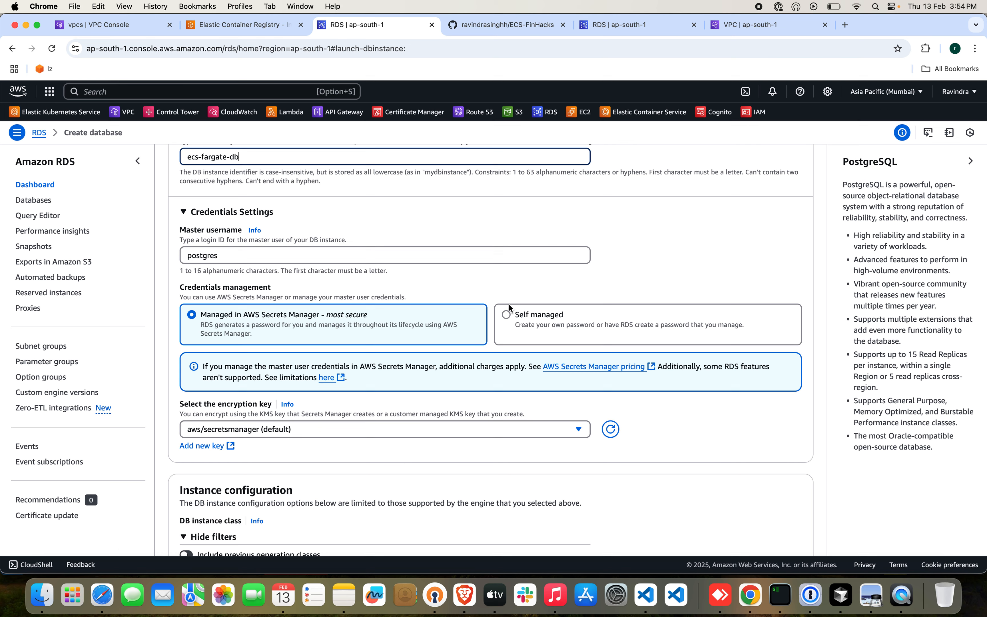
{"action": "left_click", "coordinate": [507, 315]}
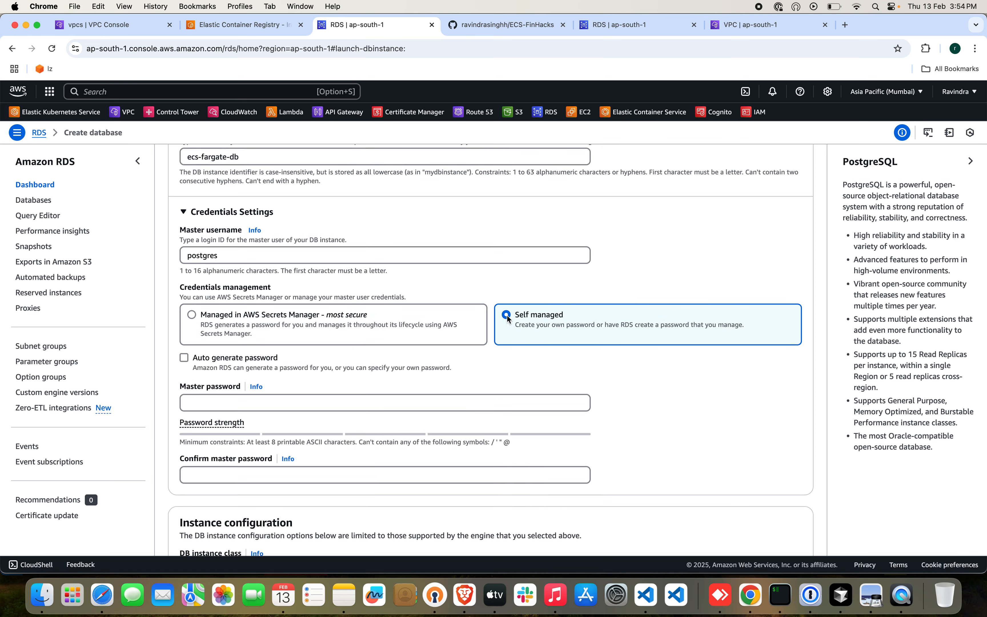
{"action": "left_click", "coordinate": [233, 403]}
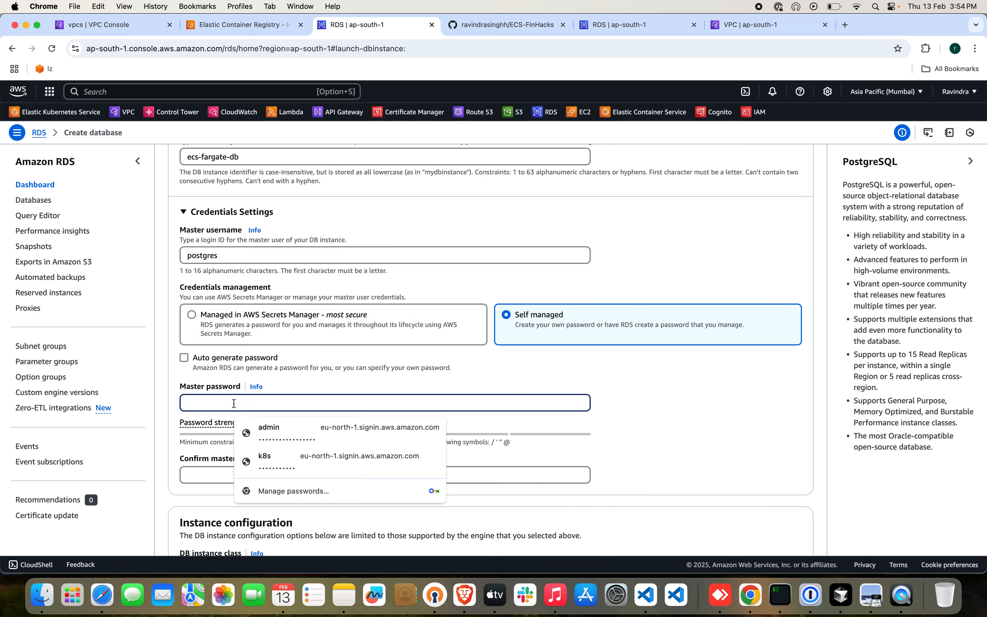
{"action": "type", "text": "*****"}
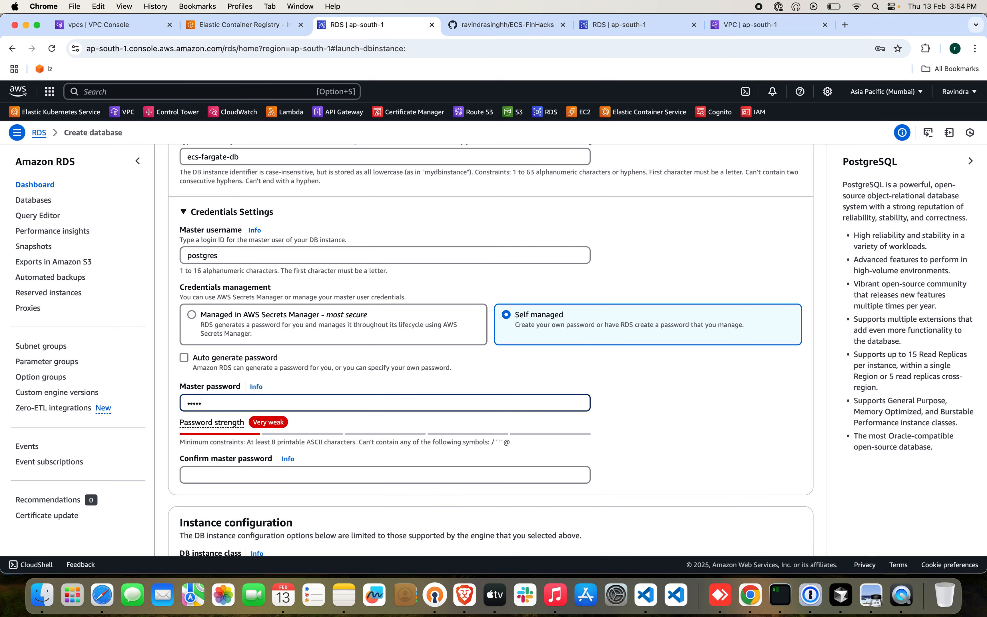
{"action": "type", "text": "******"}
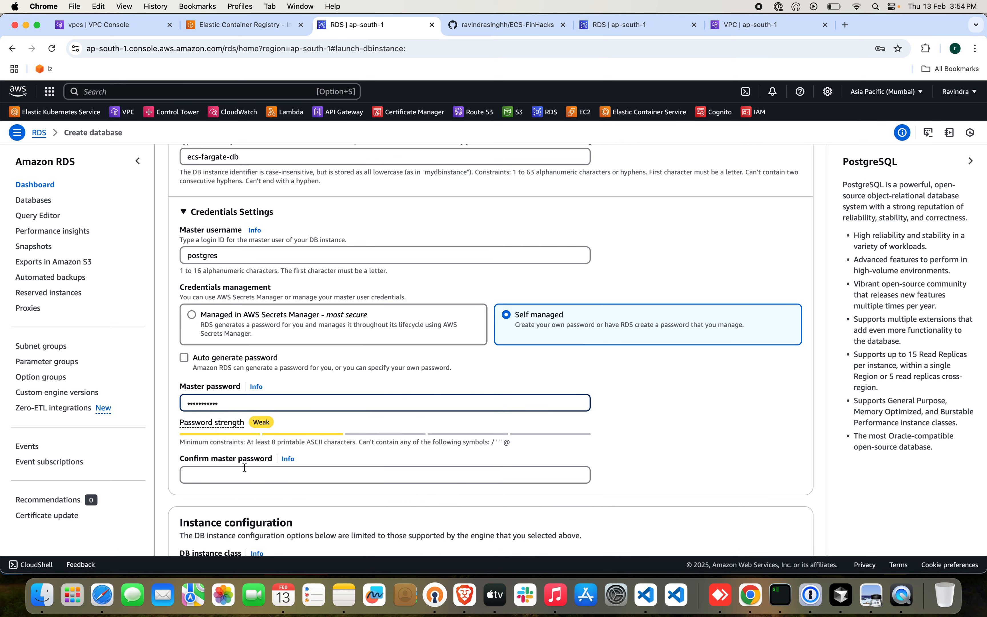
{"action": "left_click", "coordinate": [245, 469]}
{"action": "type", "text": "********"}
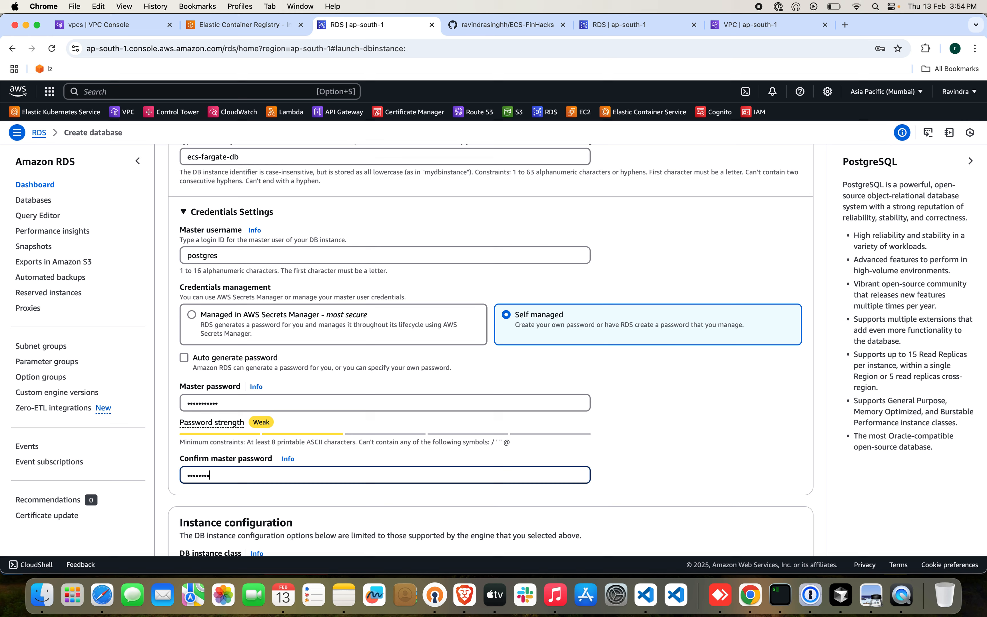
Set the DB instance class filter to Burstable classes (includes t classes).
{"action": "scroll", "coordinate": [452, 460], "scroll_direction": "down", "scroll_amount": 6}
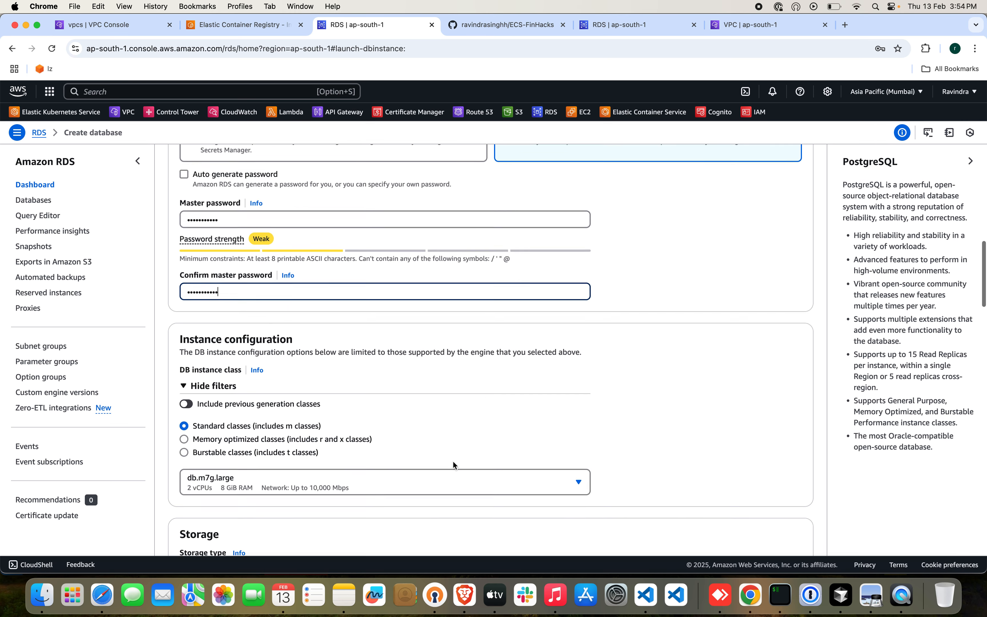
{"action": "left_click", "coordinate": [286, 389]}
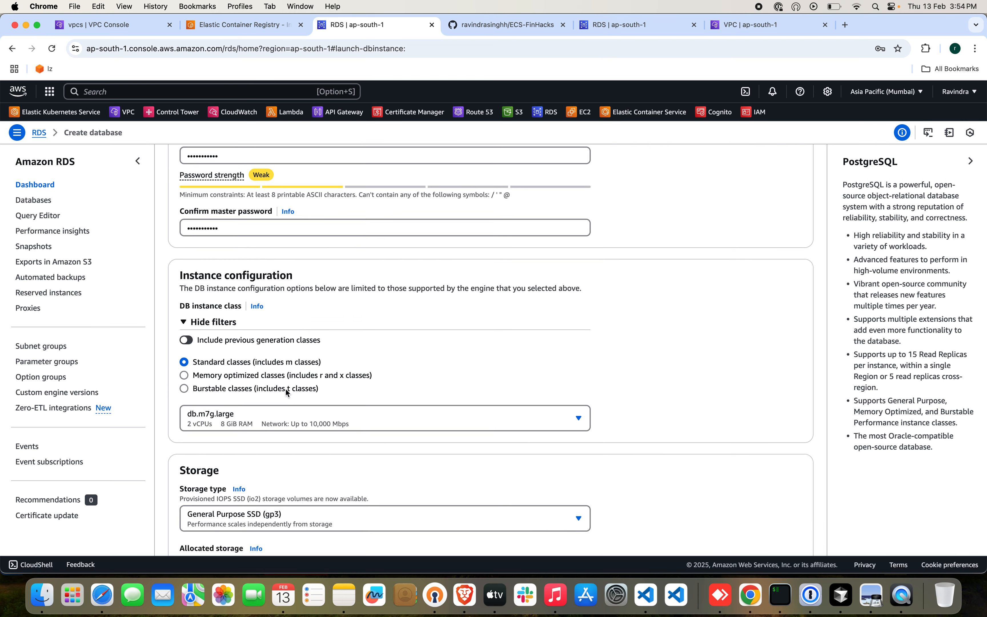
{"action": "scroll", "coordinate": [489, 375], "scroll_direction": "down", "scroll_amount": 3}
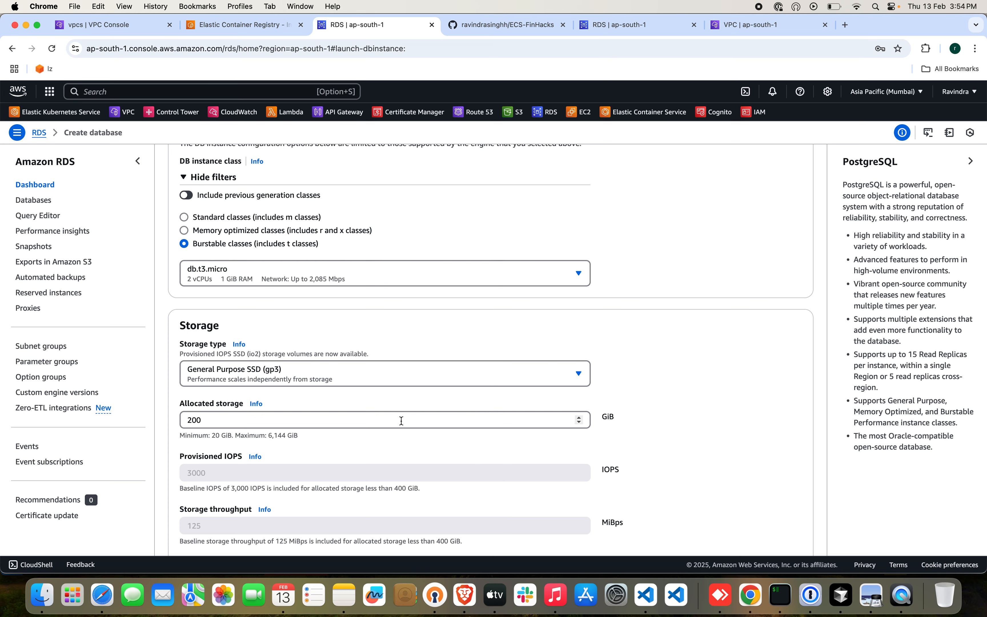
Set the allocated storage of the database to 20 GiB.
{"action": "left_click", "coordinate": [401, 420]}
{"action": "key", "text": "BackSpace"}
{"action": "key", "text": "BackSpace"}
{"action": "type", "text": "1"}
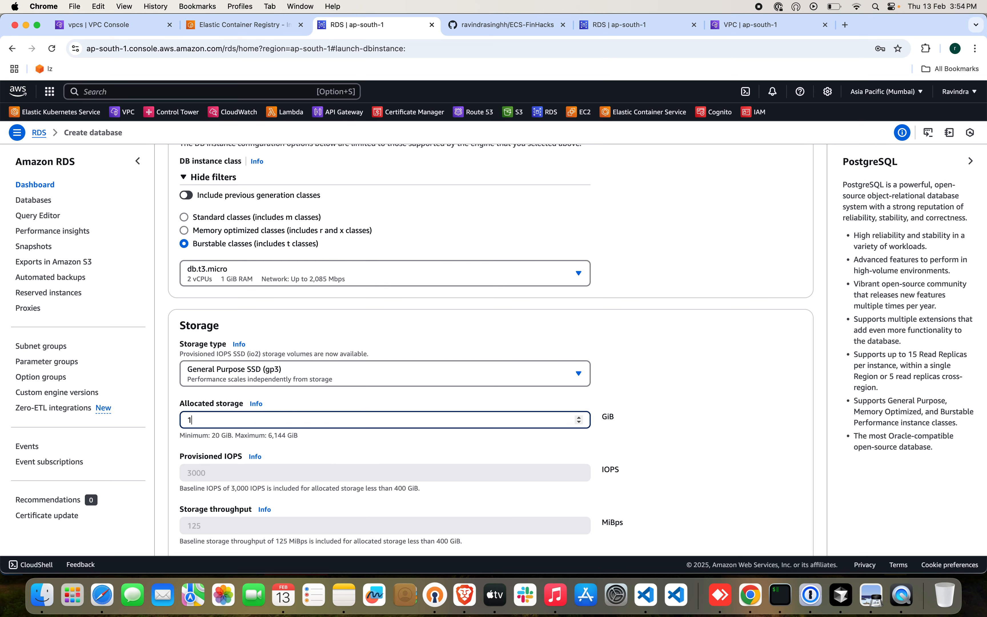
{"action": "type", "text": "0"}
{"action": "scroll", "coordinate": [502, 414], "scroll_direction": "down", "scroll_amount": 8}
{"action": "scroll", "coordinate": [502, 415], "scroll_direction": "up", "scroll_amount": 4}
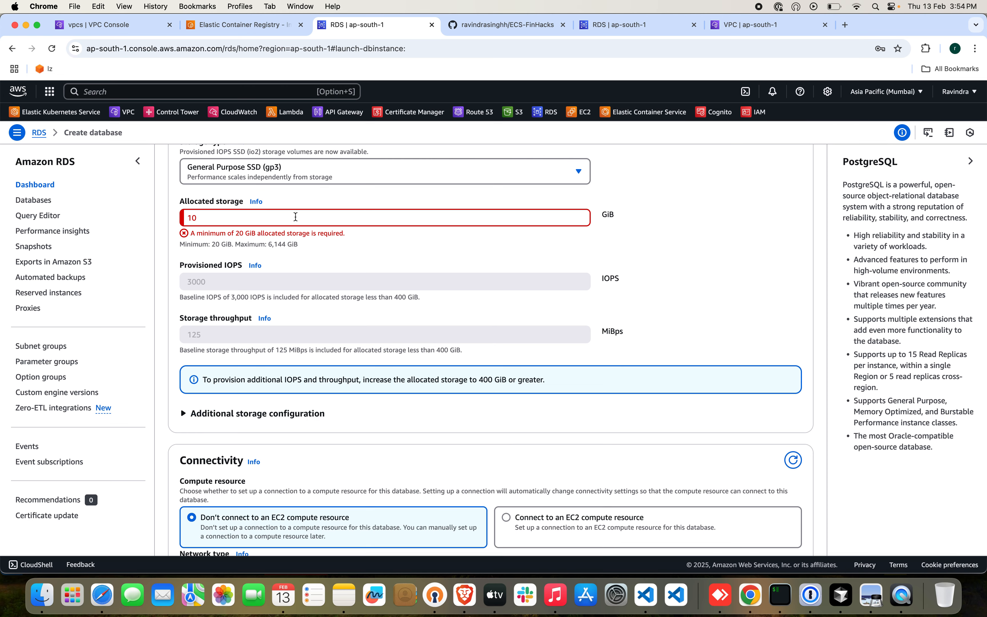
{"action": "double_click", "coordinate": [268, 220]}
{"action": "key", "text": "BackSpace"}
{"action": "type", "text": "20"}
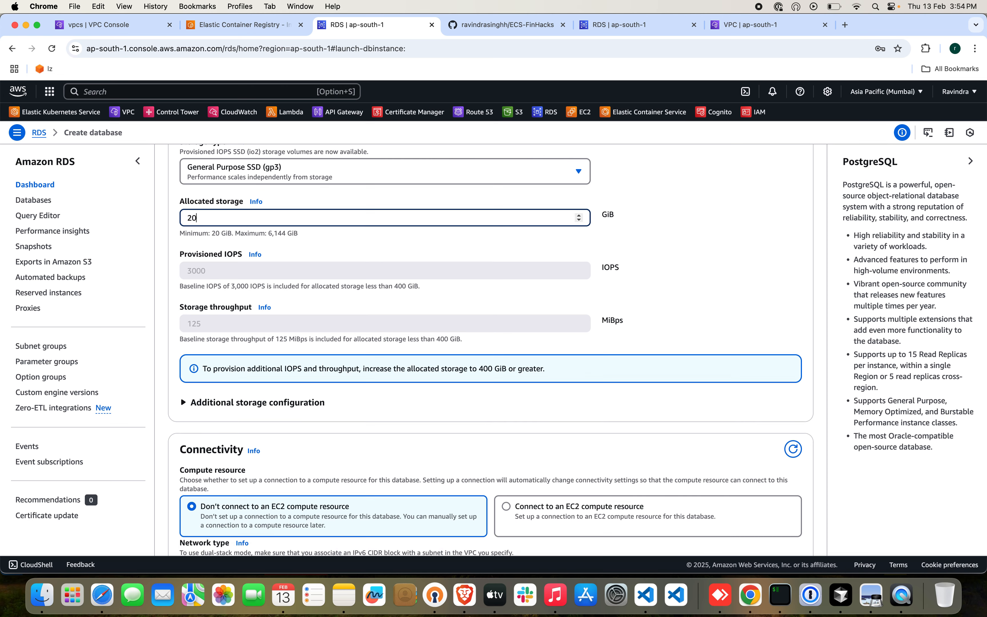
Select ecs-fargate-vpc as the database's virtual private cloud and check the available DB subnet groups.
{"action": "scroll", "coordinate": [395, 334], "scroll_direction": "down", "scroll_amount": 7}
{"action": "scroll", "coordinate": [395, 333], "scroll_direction": "down", "scroll_amount": 2}
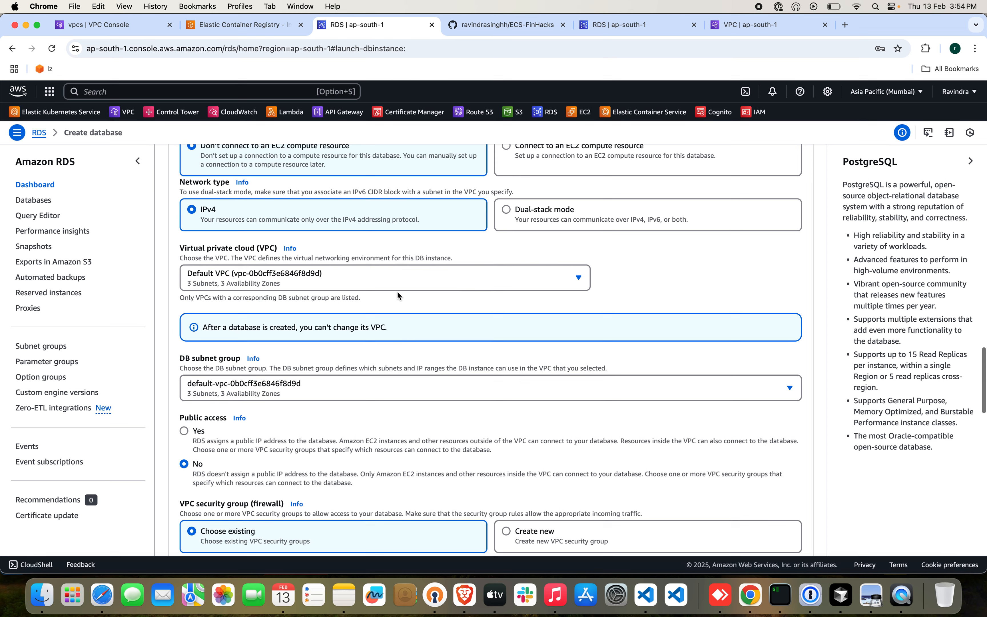
{"action": "left_click", "coordinate": [398, 289]}
{"action": "left_click", "coordinate": [344, 327]}
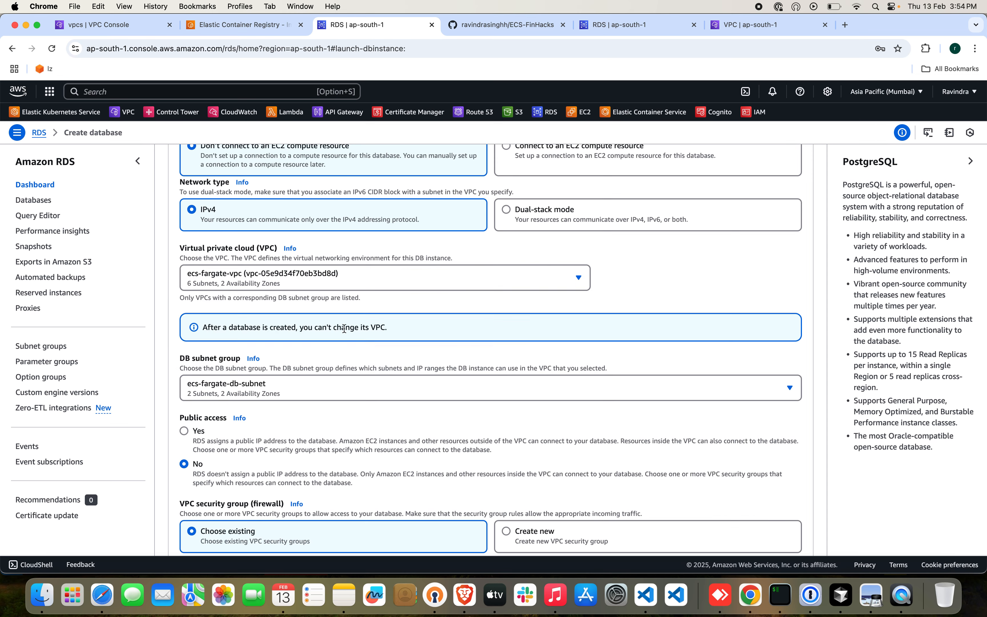
{"action": "left_click", "coordinate": [343, 389]}
{"action": "scroll", "coordinate": [304, 465], "scroll_direction": "down", "scroll_amount": 2}
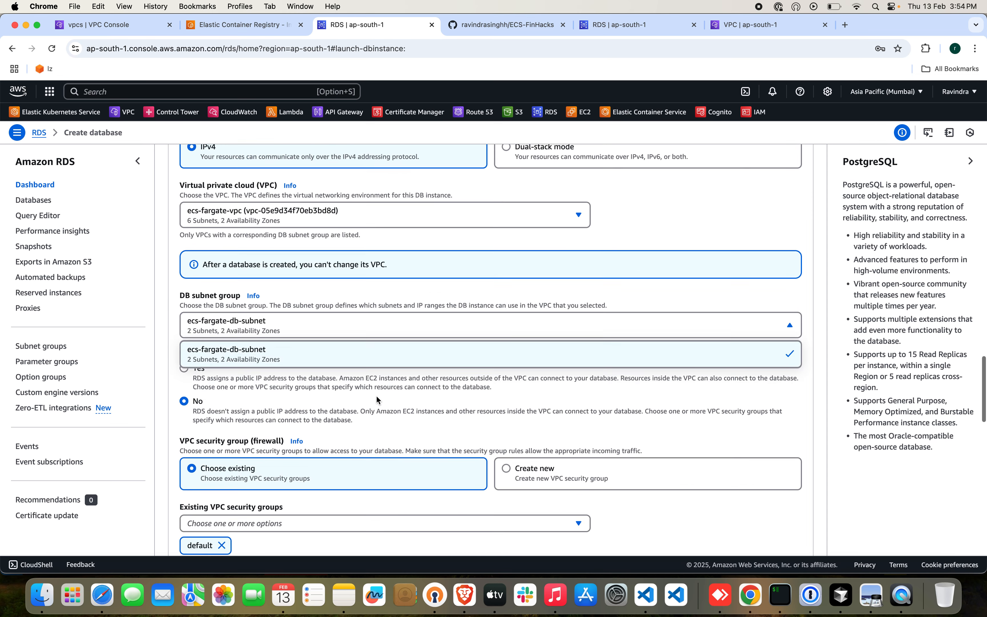
{"action": "left_click", "coordinate": [376, 398]}
Remove the default group from the existing VPC security groups and recheck the list of available groups.
{"action": "scroll", "coordinate": [376, 397], "scroll_direction": "down", "scroll_amount": 3}
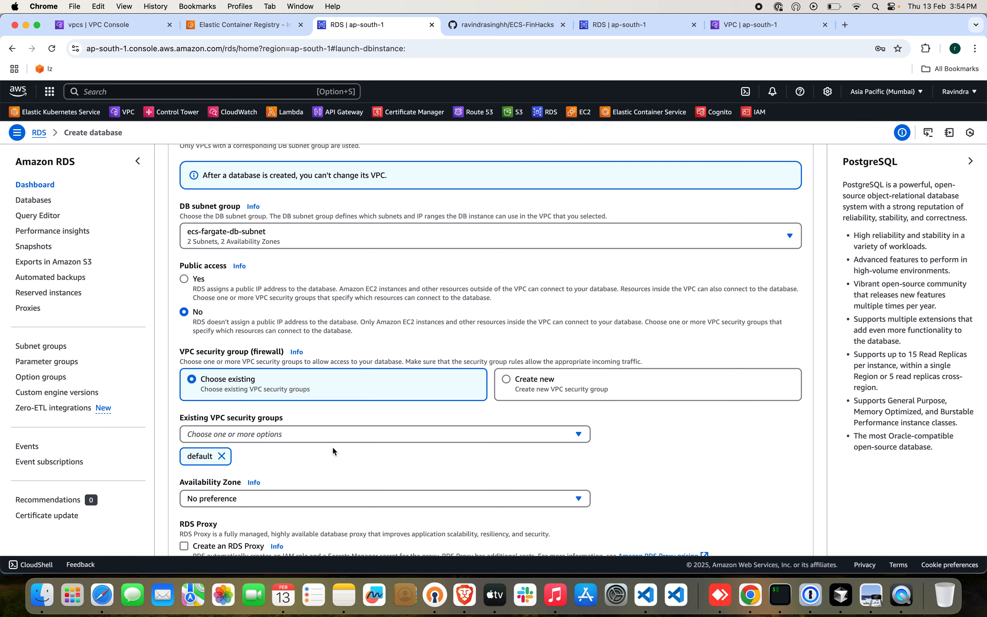
{"action": "left_click", "coordinate": [337, 435]}
{"action": "left_click", "coordinate": [192, 471]}
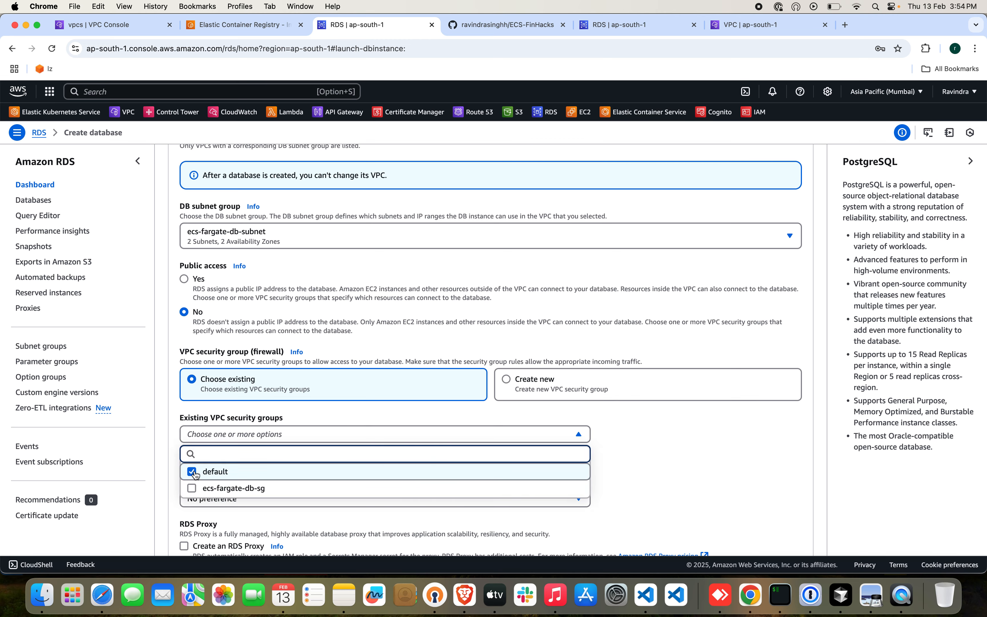
{"action": "left_click", "coordinate": [668, 448]}
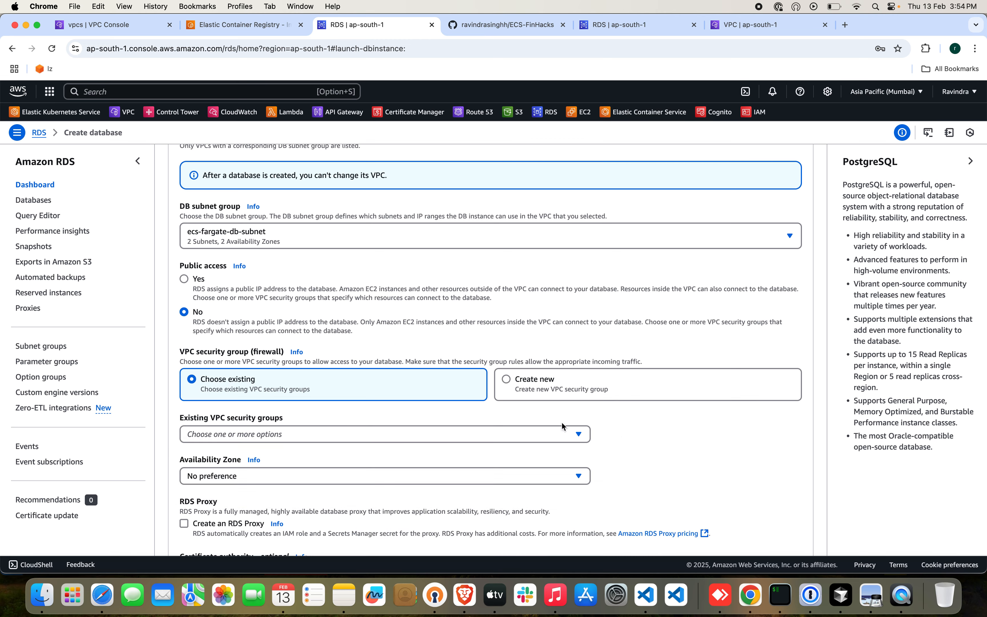
{"action": "left_click", "coordinate": [570, 437]}
{"action": "left_click", "coordinate": [637, 426]}
Check which VPC the ecs-fargate-database-sg security group and the ecs-db-subnet group belong to, and return to the database creation form.
{"action": "left_click", "coordinate": [734, 25]}
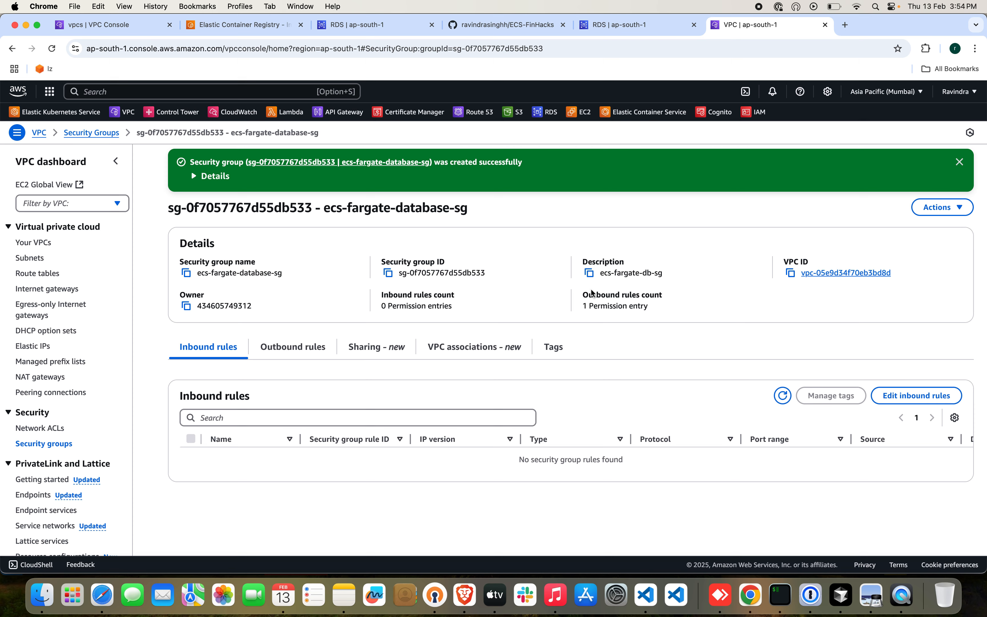
{"action": "left_click", "coordinate": [837, 273]}
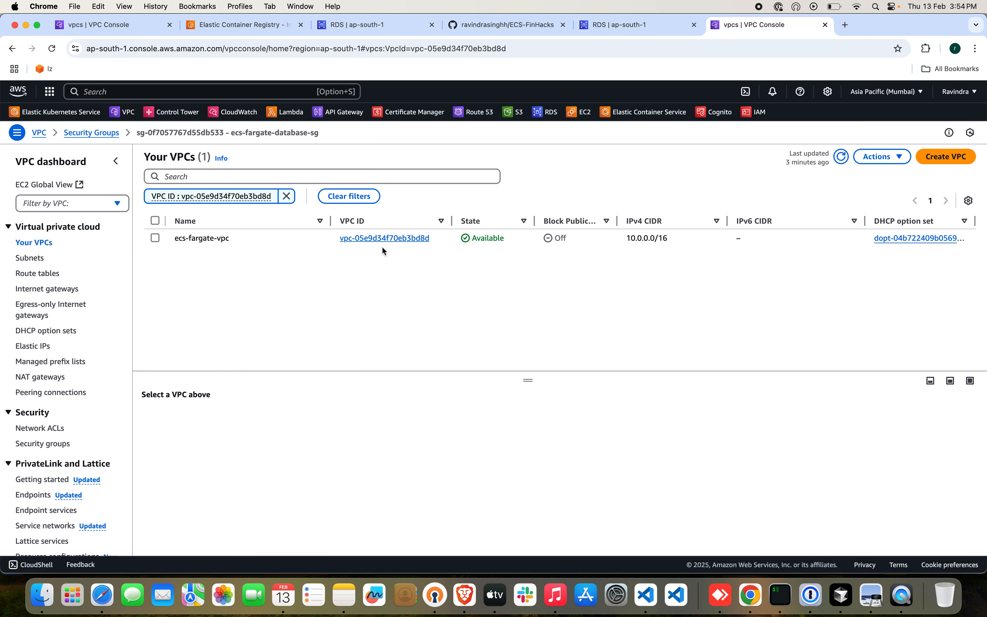
{"action": "left_click", "coordinate": [614, 26]}
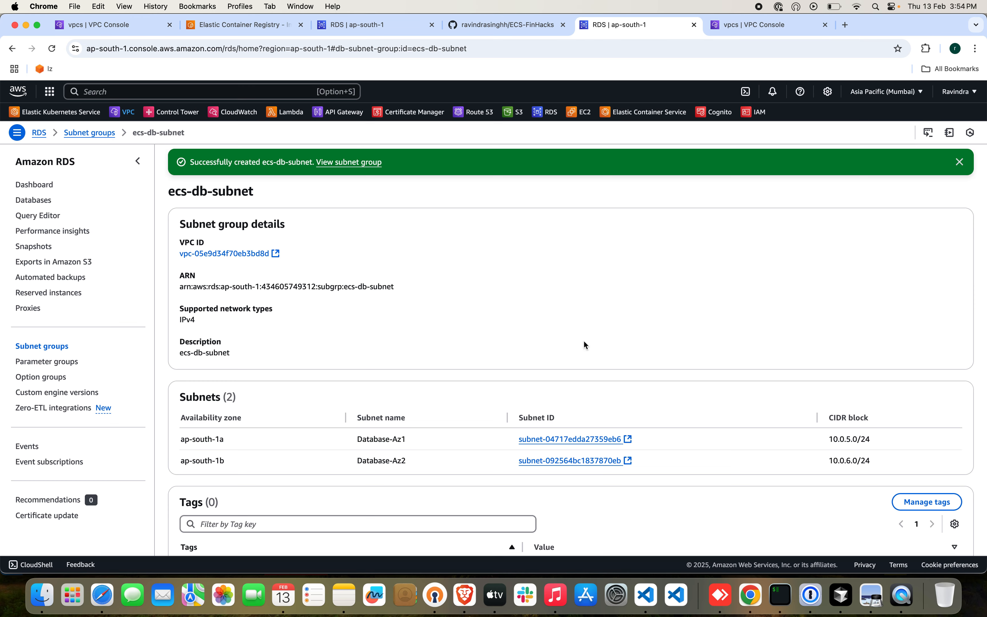
{"action": "left_click", "coordinate": [366, 28]}
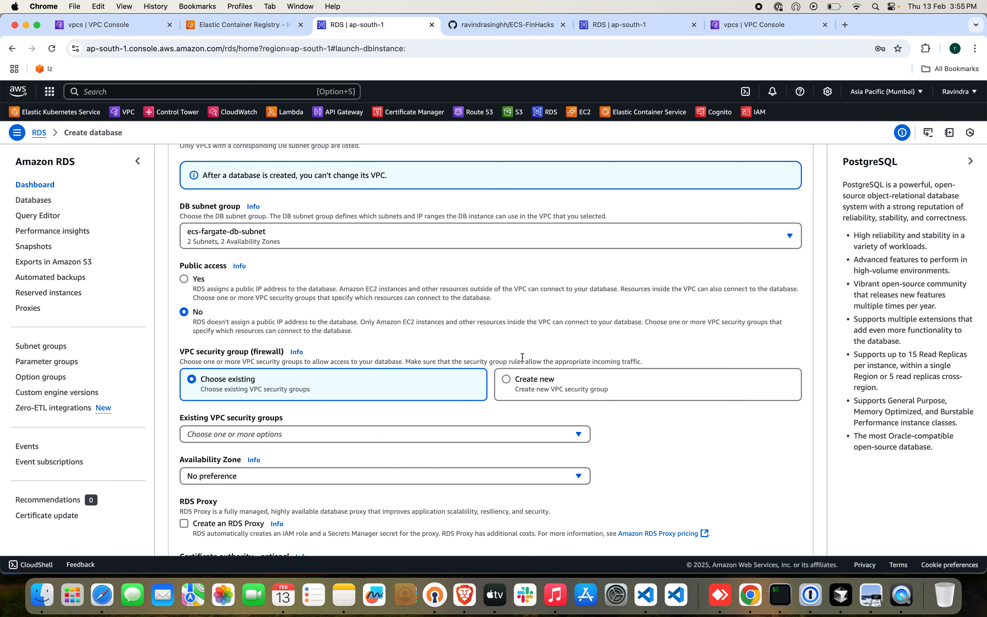
Review the existing security groups offered for the database and look up the name of the VPC they must match.
{"action": "left_click", "coordinate": [565, 439]}
{"action": "scroll", "coordinate": [519, 456], "scroll_direction": "down", "scroll_amount": 5}
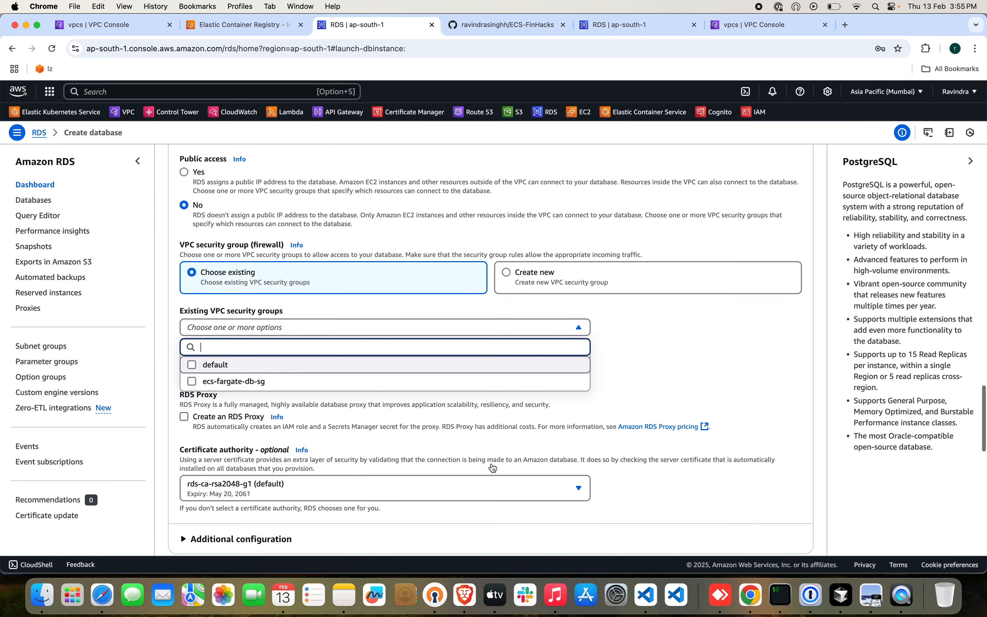
{"action": "left_click", "coordinate": [767, 25]}
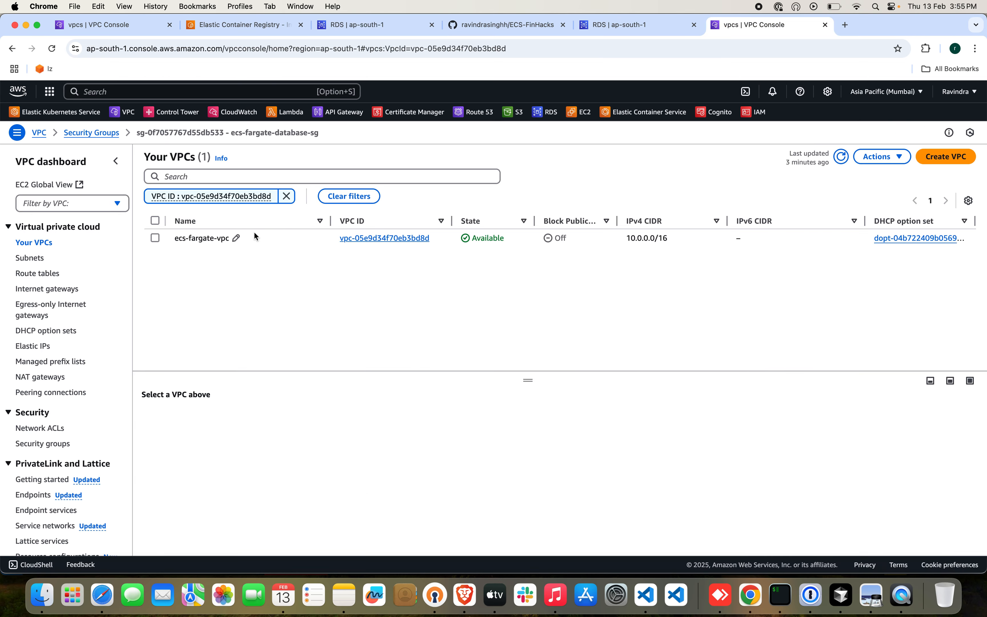
{"action": "left_click_drag", "start_coordinate": [171, 241], "coordinate": [231, 240]}
{"action": "left_click", "coordinate": [641, 19]}
{"action": "left_click", "coordinate": [725, 23]}
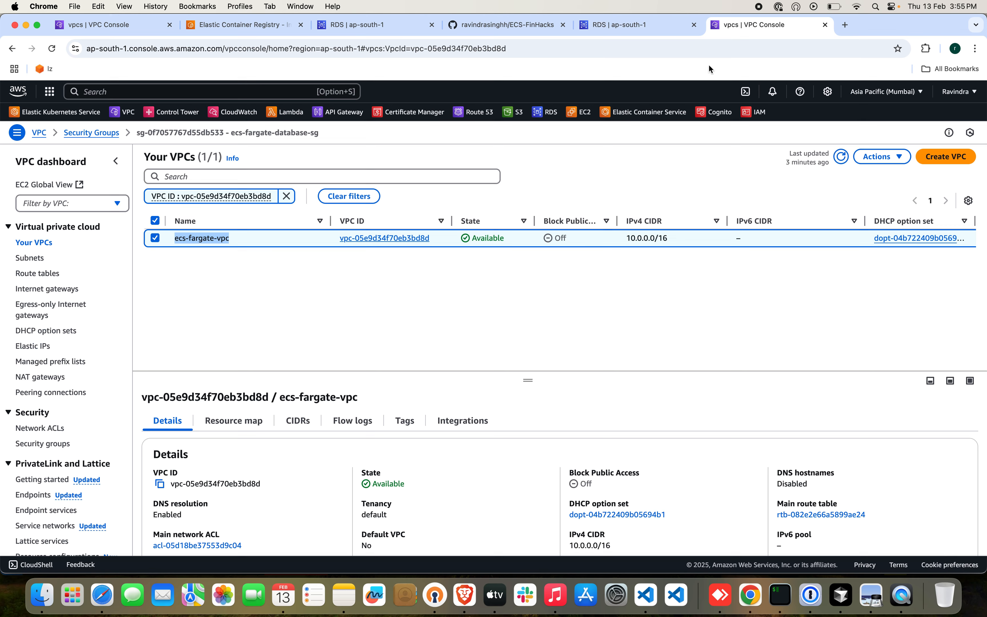
Copy the security group name ecs-fargate-database-sg and search the database's existing VPC security groups for it.
{"action": "scroll", "coordinate": [511, 254], "scroll_direction": "left", "scroll_amount": 2}
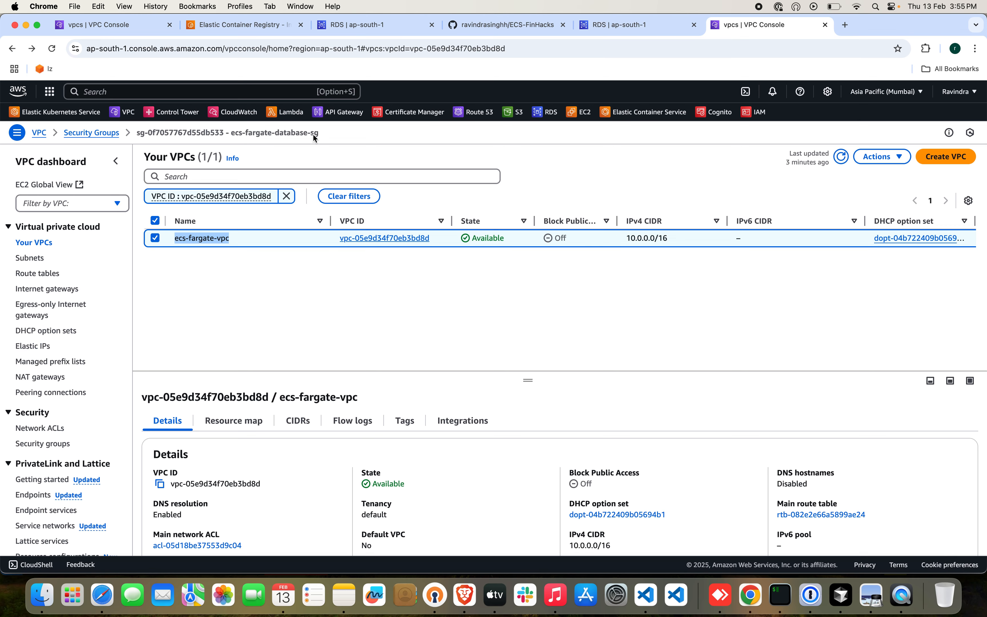
{"action": "left_click_drag", "start_coordinate": [313, 135], "coordinate": [273, 134]}
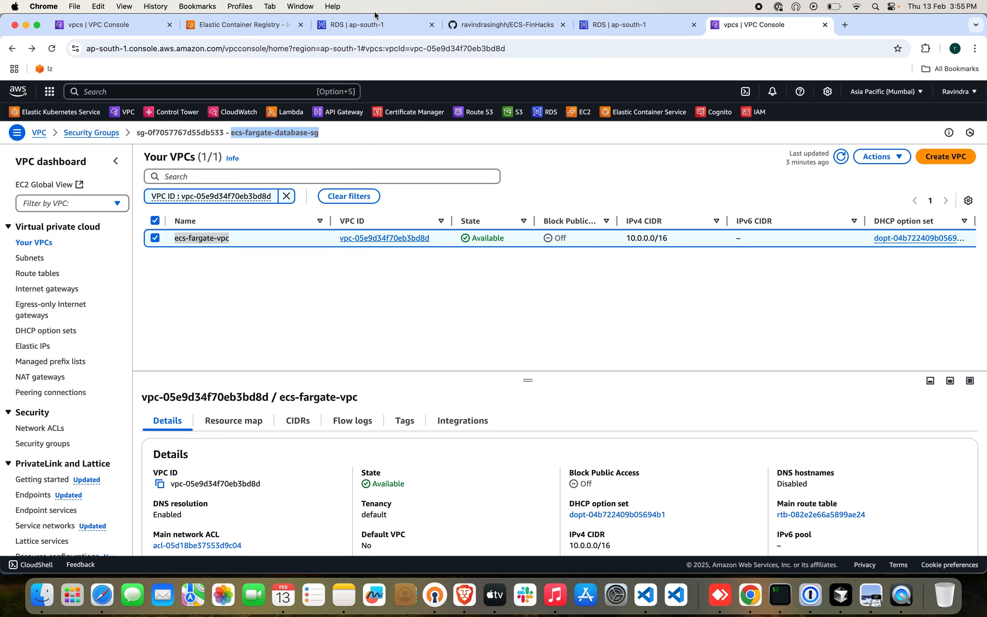
{"action": "left_click", "coordinate": [373, 24]}
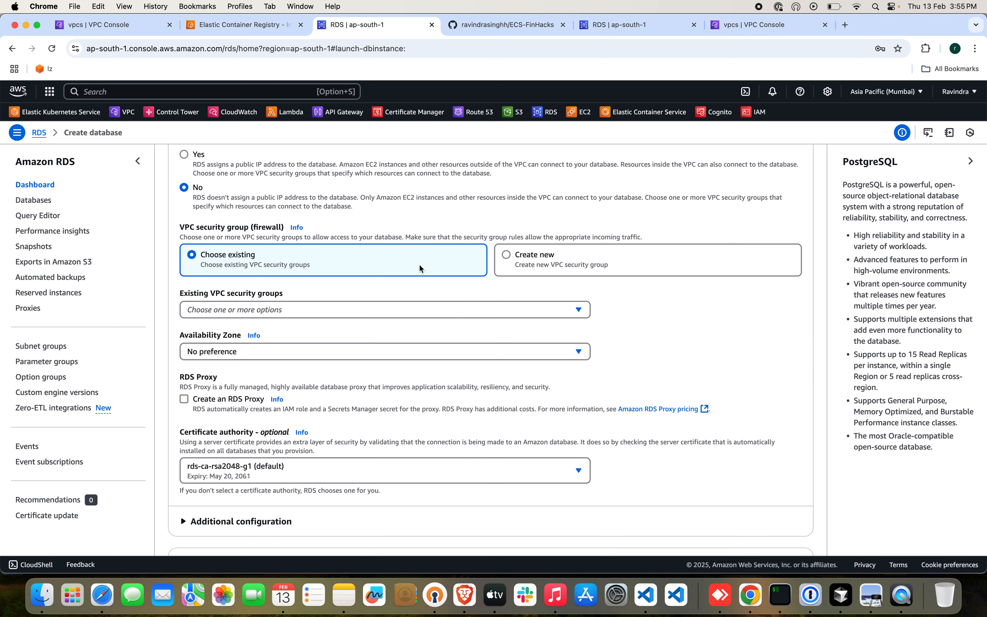
{"action": "left_click", "coordinate": [282, 310]}
{"action": "type", "text": "ecs-fargate-database-sg"}
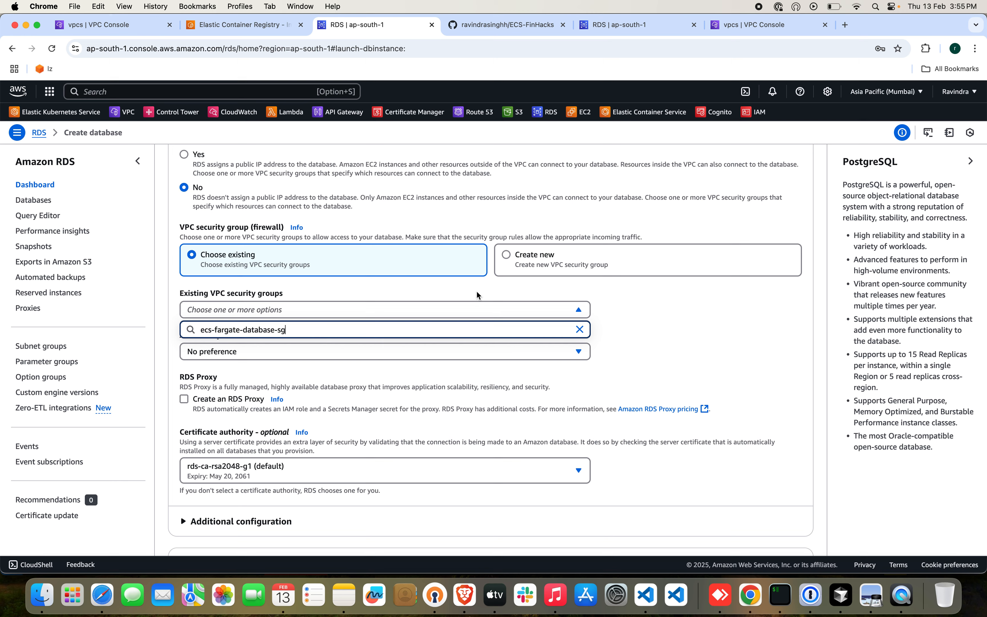
{"action": "scroll", "coordinate": [481, 291], "scroll_direction": "up", "scroll_amount": 1}
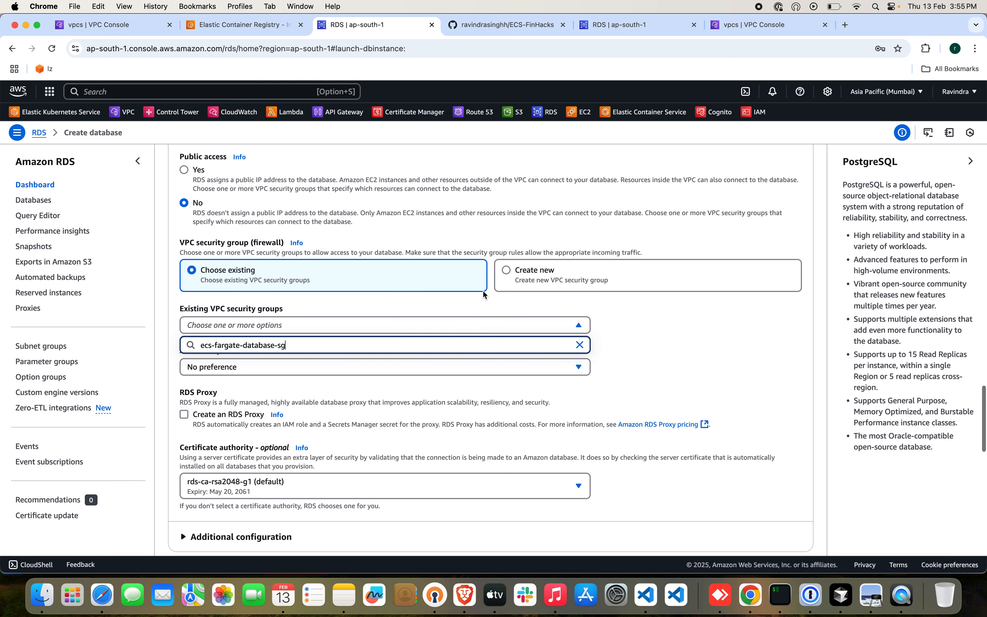
Choose to create a new VPC security group for the database and name it ecs-fargate-database-sg-01.
{"action": "left_click", "coordinate": [503, 274]}
{"action": "left_click", "coordinate": [443, 318]}
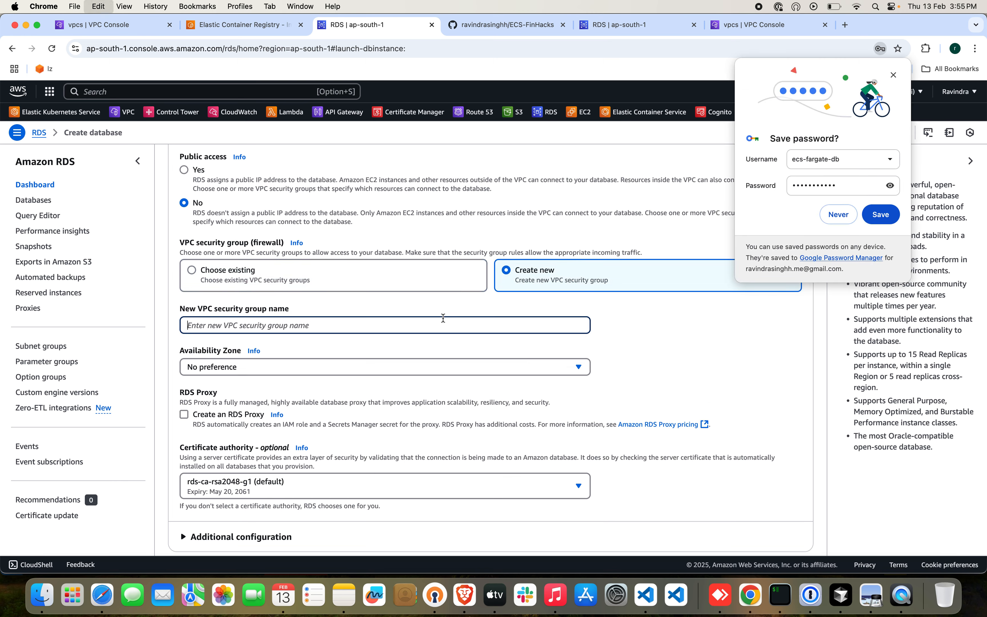
{"action": "key", "text": "super+v"}
{"action": "type", "text": "-01"}
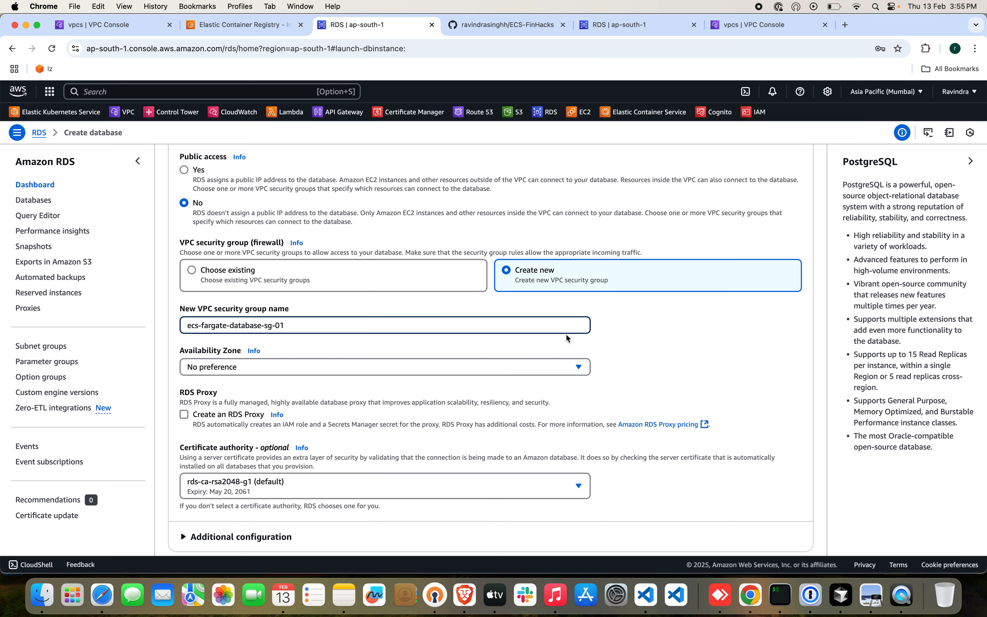
{"action": "left_click", "coordinate": [663, 372]}
Set the database's availability zone to ap-south-1a and expand the additional connectivity configuration.
{"action": "left_click", "coordinate": [538, 366]}
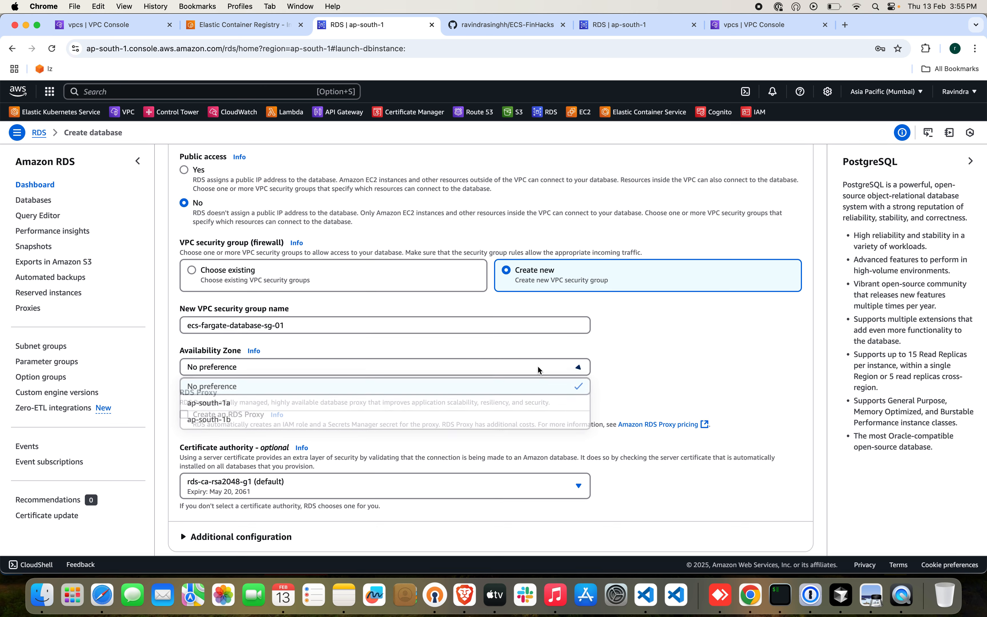
{"action": "left_click", "coordinate": [393, 398]}
{"action": "scroll", "coordinate": [504, 384], "scroll_direction": "down", "scroll_amount": 3}
{"action": "scroll", "coordinate": [503, 387], "scroll_direction": "down", "scroll_amount": 5}
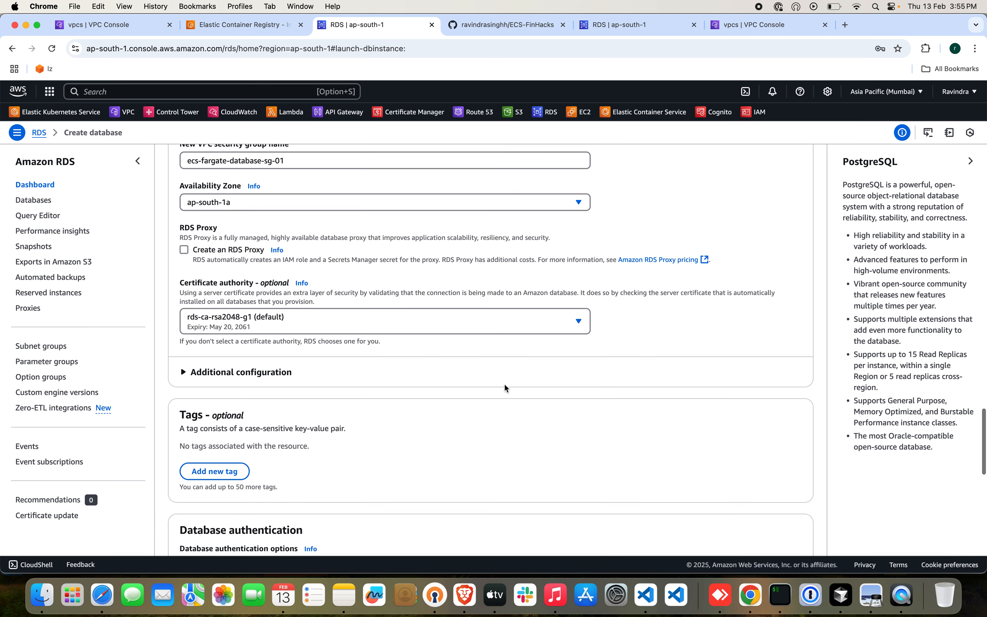
{"action": "left_click", "coordinate": [248, 270]}
{"action": "scroll", "coordinate": [407, 350], "scroll_direction": "down", "scroll_amount": 2}
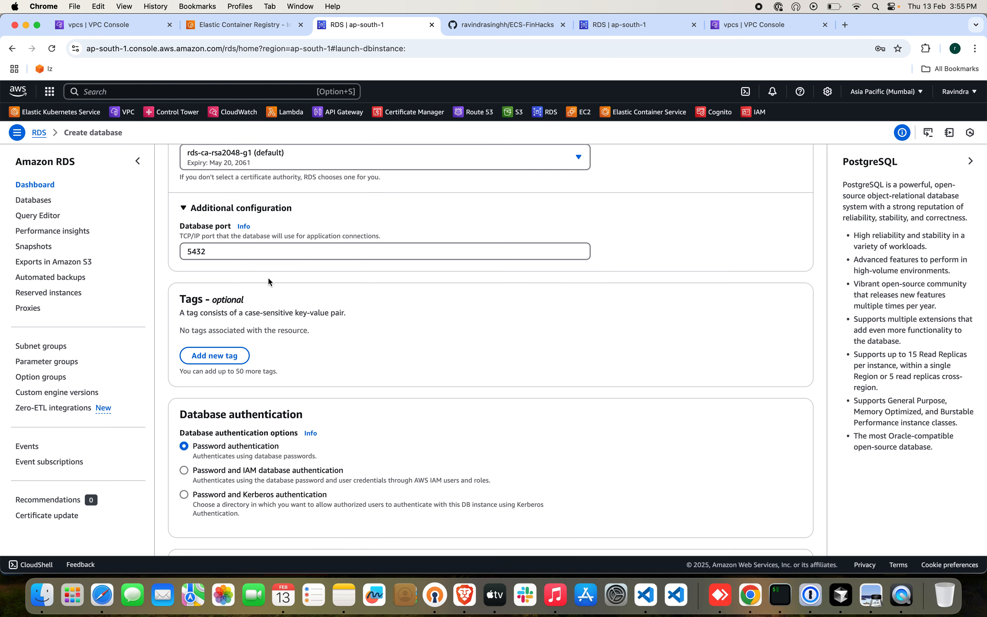
Turn off Performance Insights and Enhanced Monitoring for the database.
{"action": "scroll", "coordinate": [467, 349], "scroll_direction": "down", "scroll_amount": 4}
{"action": "scroll", "coordinate": [468, 353], "scroll_direction": "down", "scroll_amount": 2}
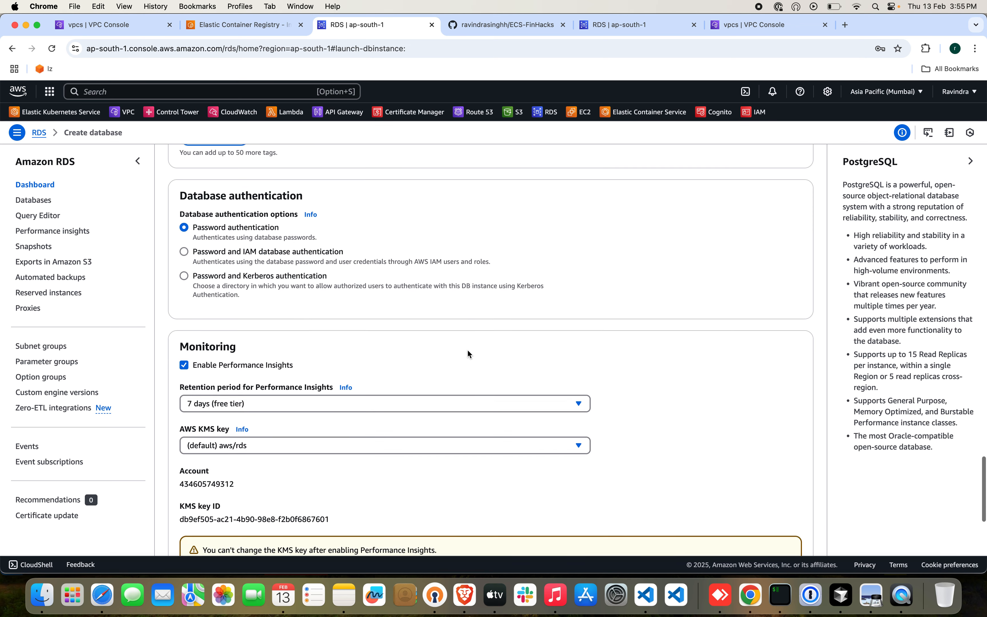
{"action": "left_click", "coordinate": [185, 365]}
{"action": "scroll", "coordinate": [469, 354], "scroll_direction": "down", "scroll_amount": 3}
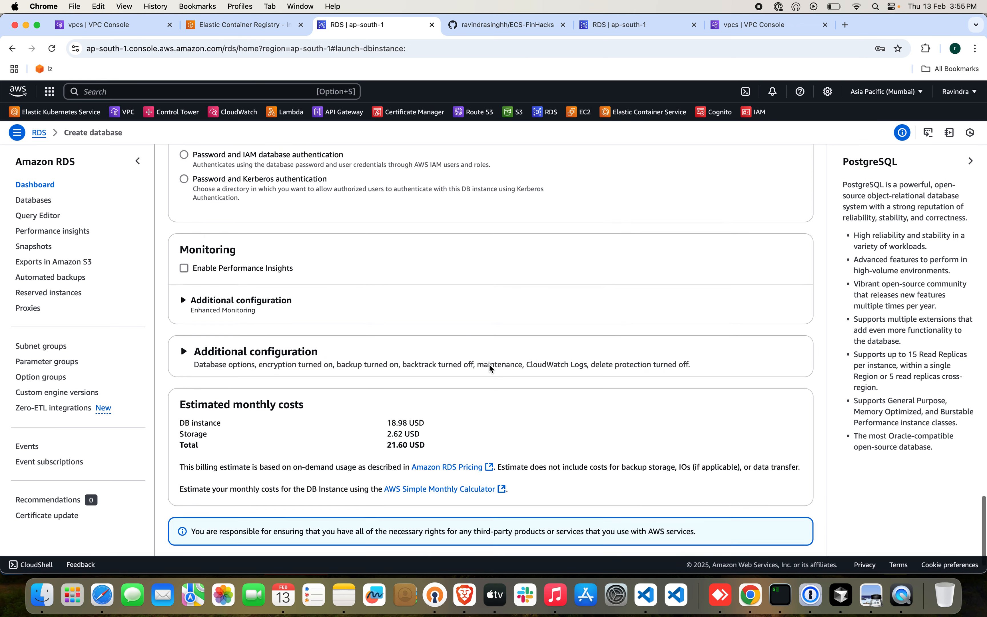
{"action": "left_click", "coordinate": [281, 291]}
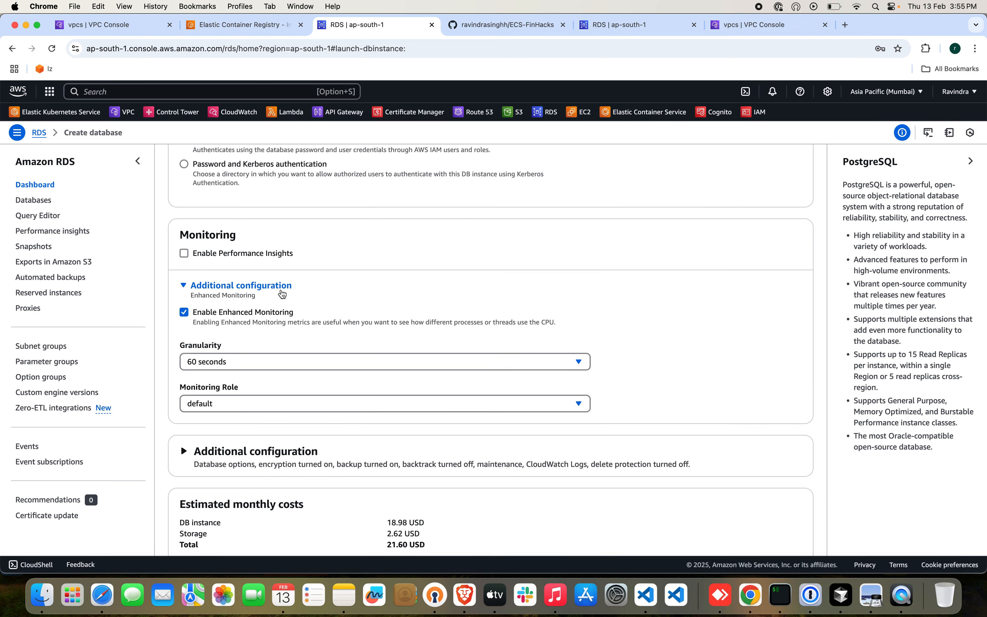
{"action": "left_click", "coordinate": [244, 312]}
Set the initial database name to nodejsdb and disable automated backups in the additional configuration.
{"action": "scroll", "coordinate": [404, 312], "scroll_direction": "down", "scroll_amount": 2}
{"action": "left_click", "coordinate": [385, 318]}
{"action": "scroll", "coordinate": [402, 369], "scroll_direction": "down", "scroll_amount": 3}
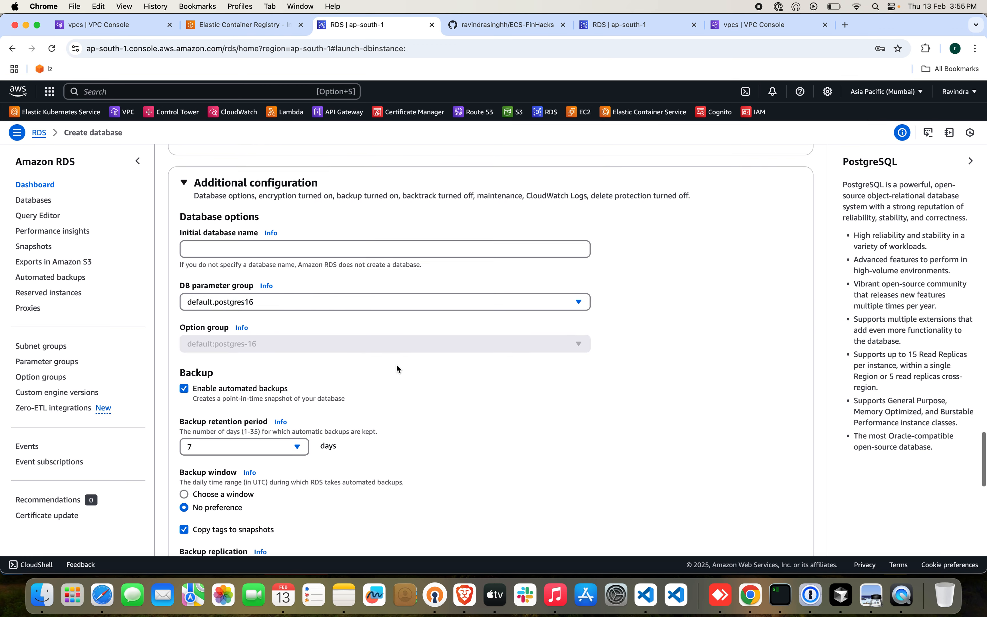
{"action": "left_click", "coordinate": [316, 250]}
{"action": "type", "text": "node"}
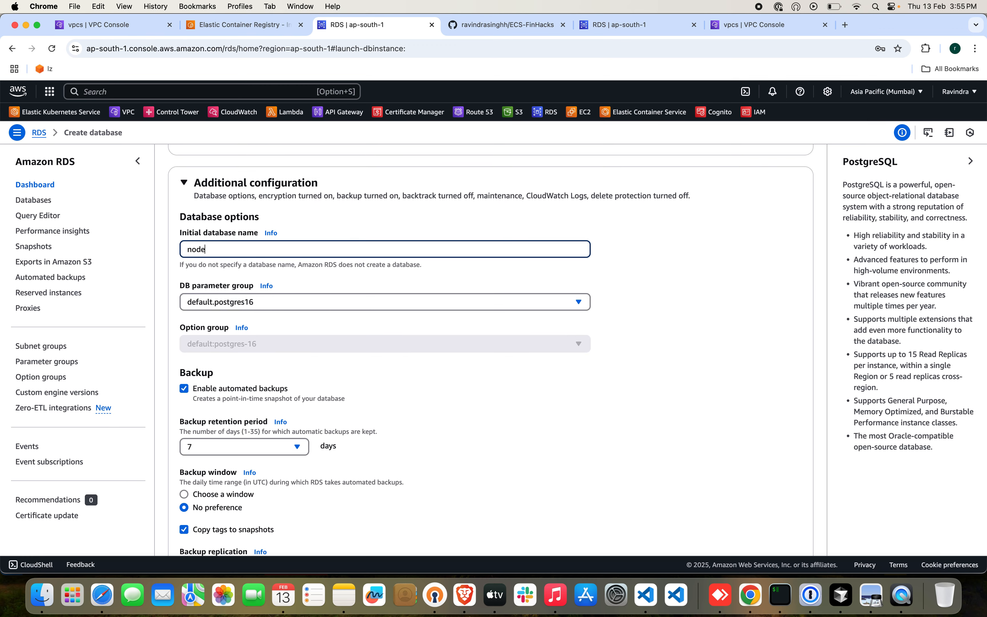
{"action": "type", "text": "kjsdb"}
{"action": "left_click", "coordinate": [244, 408]}
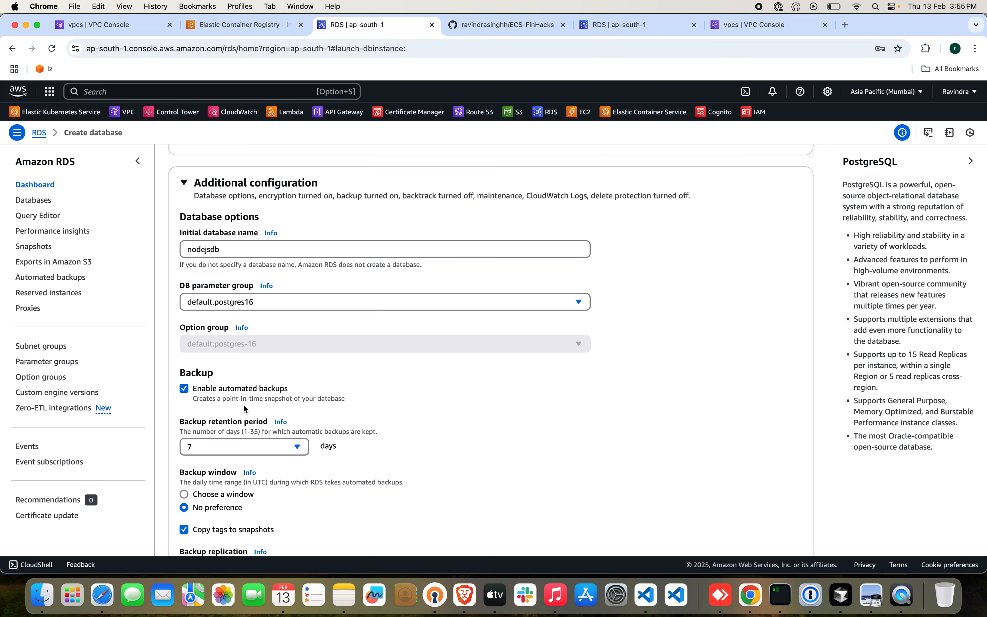
{"action": "left_click", "coordinate": [211, 389]}
Create the database with the remaining default options and dismiss the suggested add-ons.
{"action": "scroll", "coordinate": [498, 414], "scroll_direction": "down", "scroll_amount": 3}
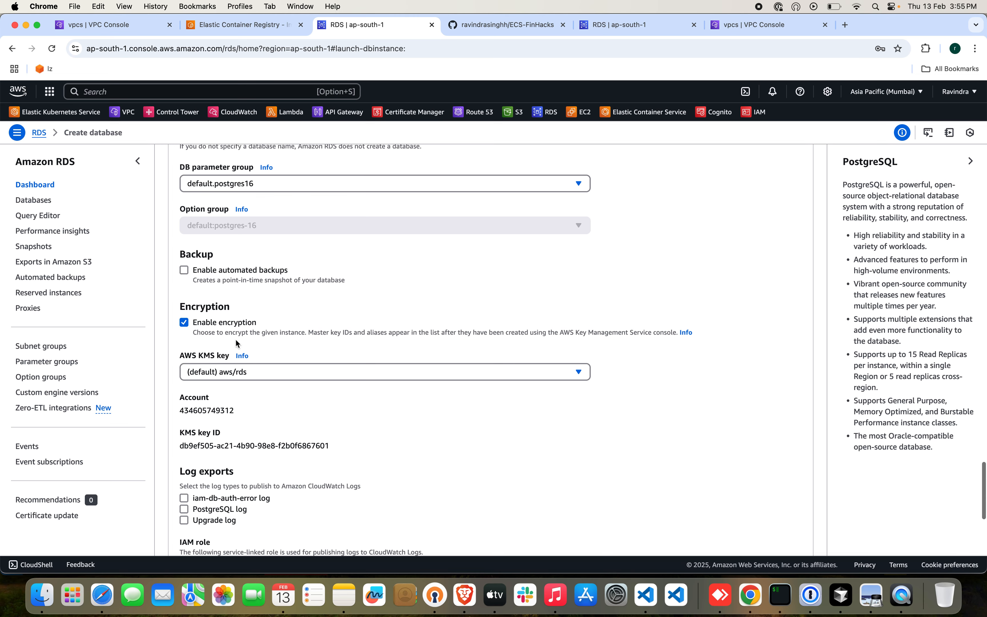
{"action": "scroll", "coordinate": [436, 407], "scroll_direction": "down", "scroll_amount": 6}
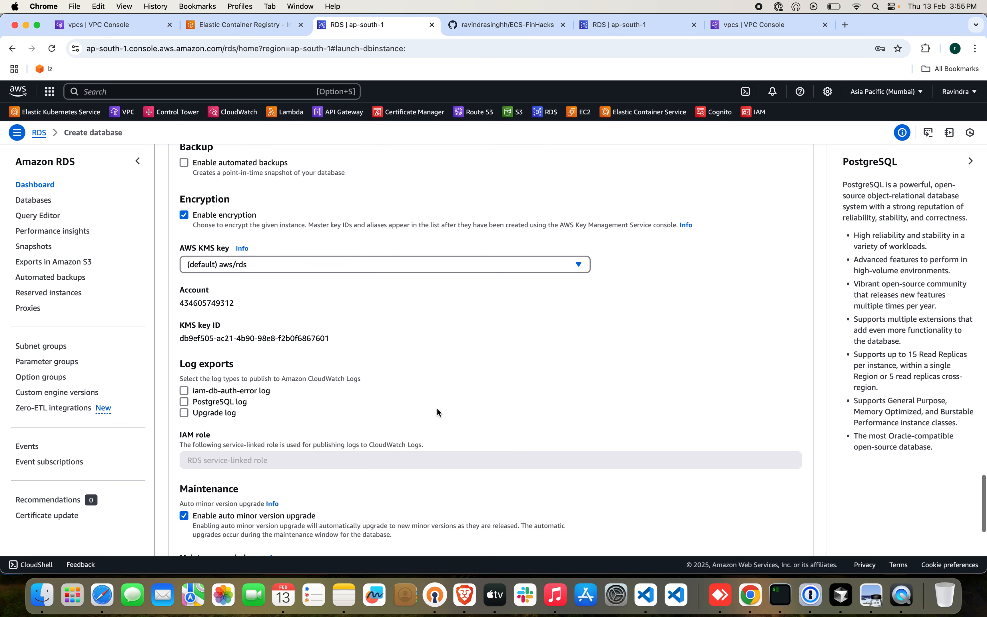
{"action": "scroll", "coordinate": [436, 411], "scroll_direction": "down", "scroll_amount": 3}
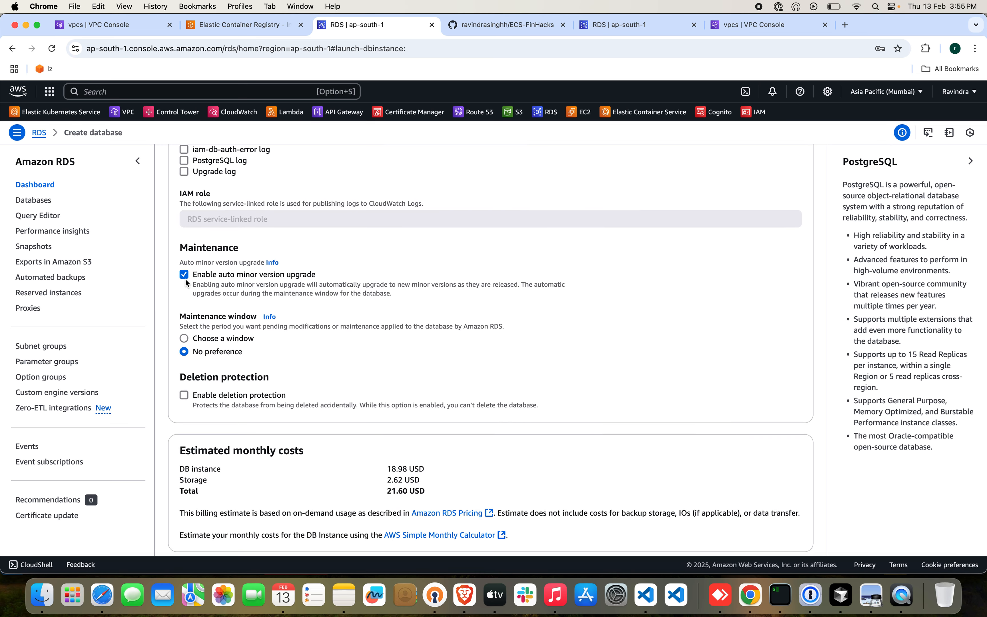
{"action": "scroll", "coordinate": [301, 296], "scroll_direction": "down", "scroll_amount": 3}
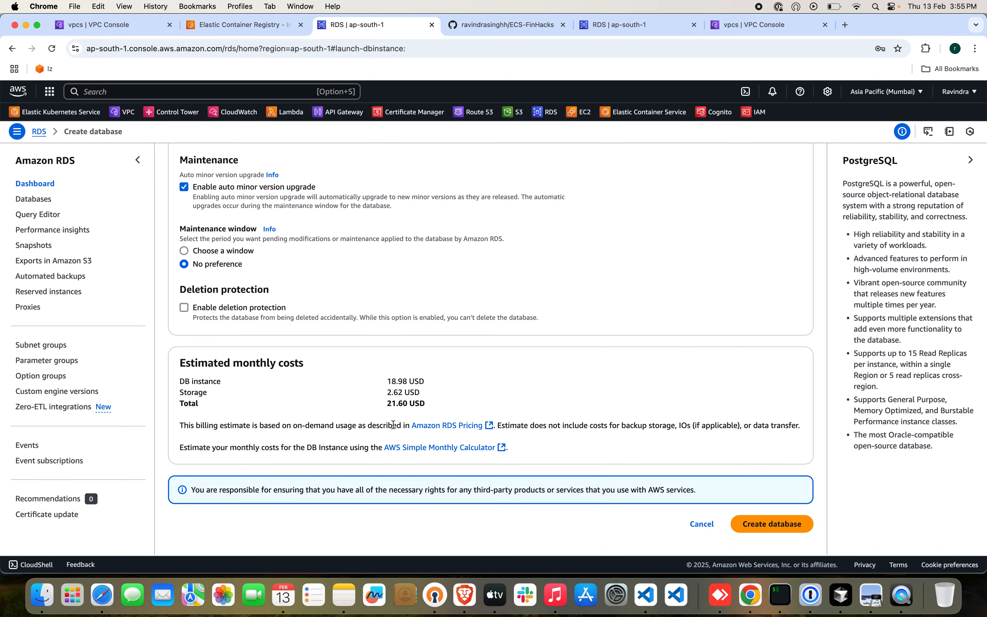
{"action": "left_click", "coordinate": [771, 527]}
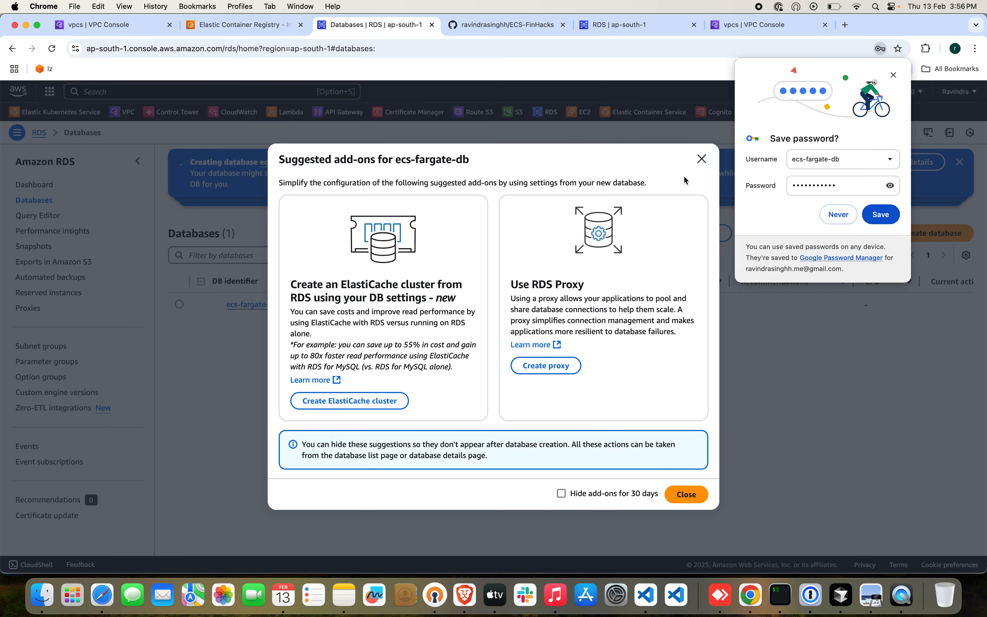
{"action": "left_click", "coordinate": [701, 159]}
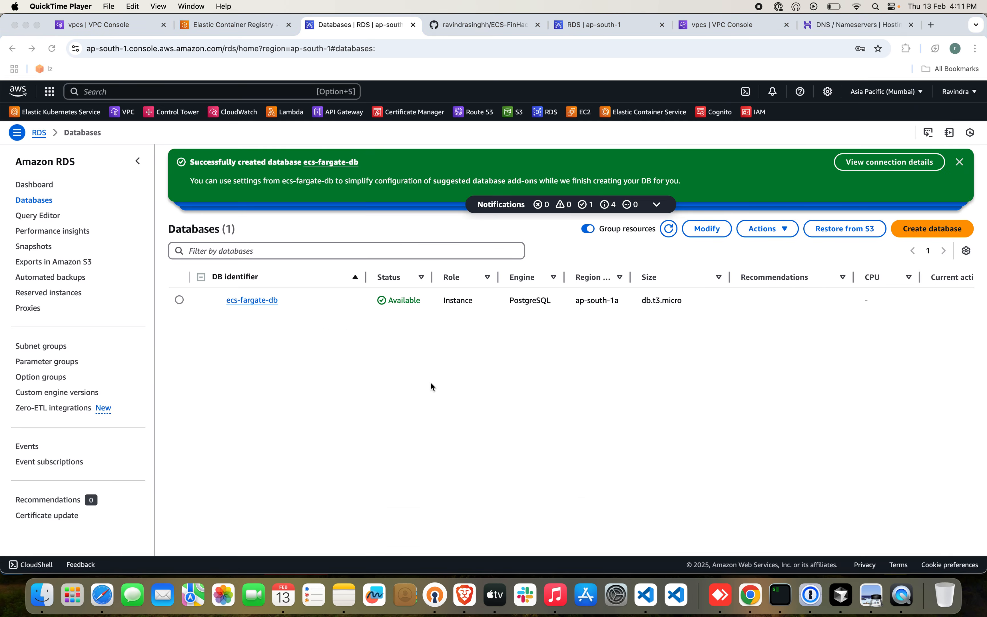
From the ecs-fargate-db details, open its ecs-fargate-database-sg-01 security group and start editing the inbound rules.
{"action": "left_click", "coordinate": [290, 307]}
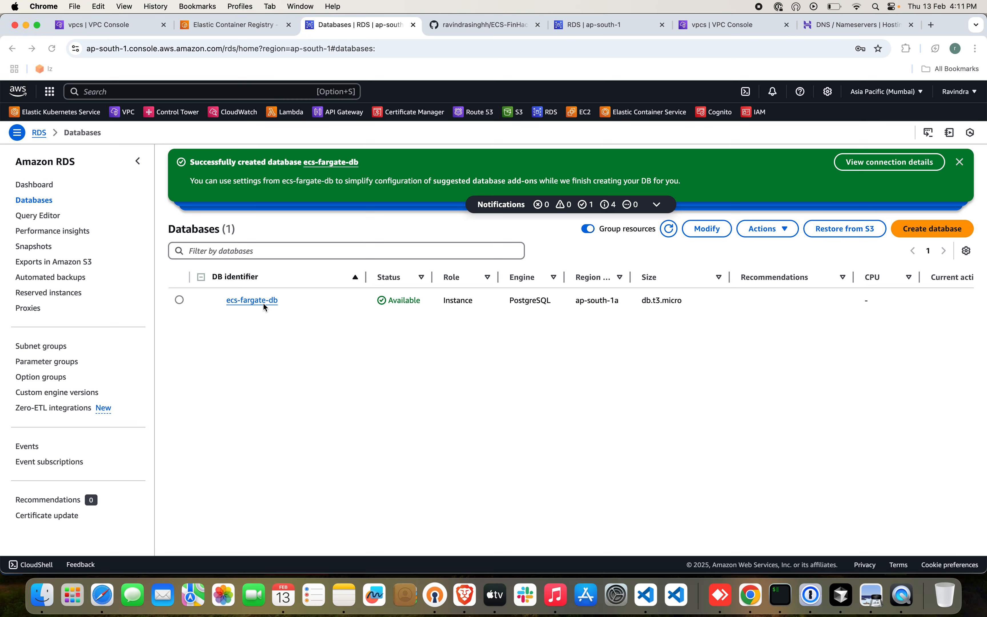
{"action": "left_click", "coordinate": [258, 301]}
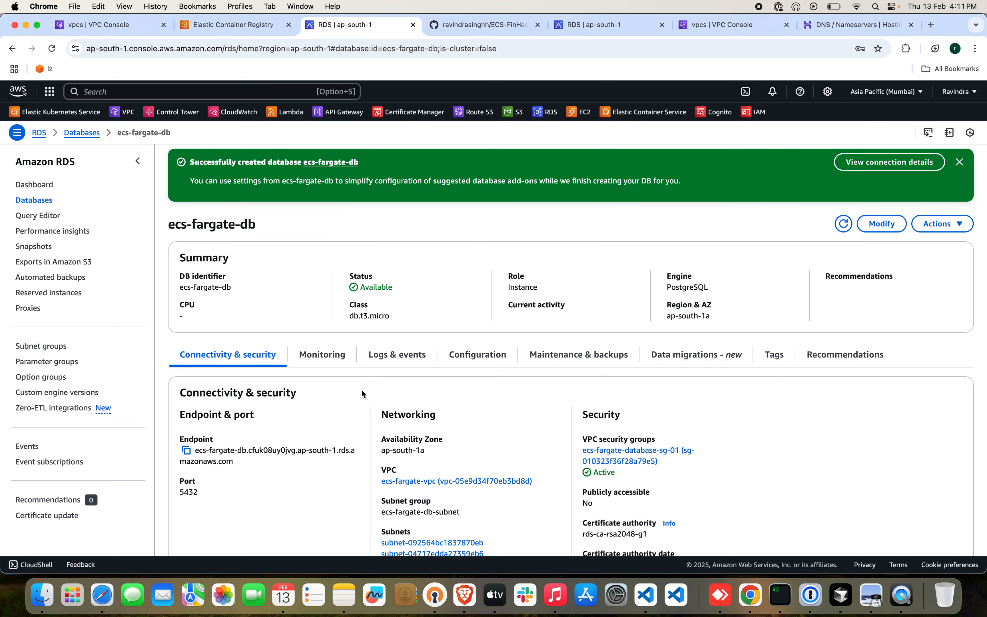
{"action": "scroll", "coordinate": [362, 392], "scroll_direction": "down", "scroll_amount": 2}
{"action": "scroll", "coordinate": [362, 393], "scroll_direction": "down", "scroll_amount": 1}
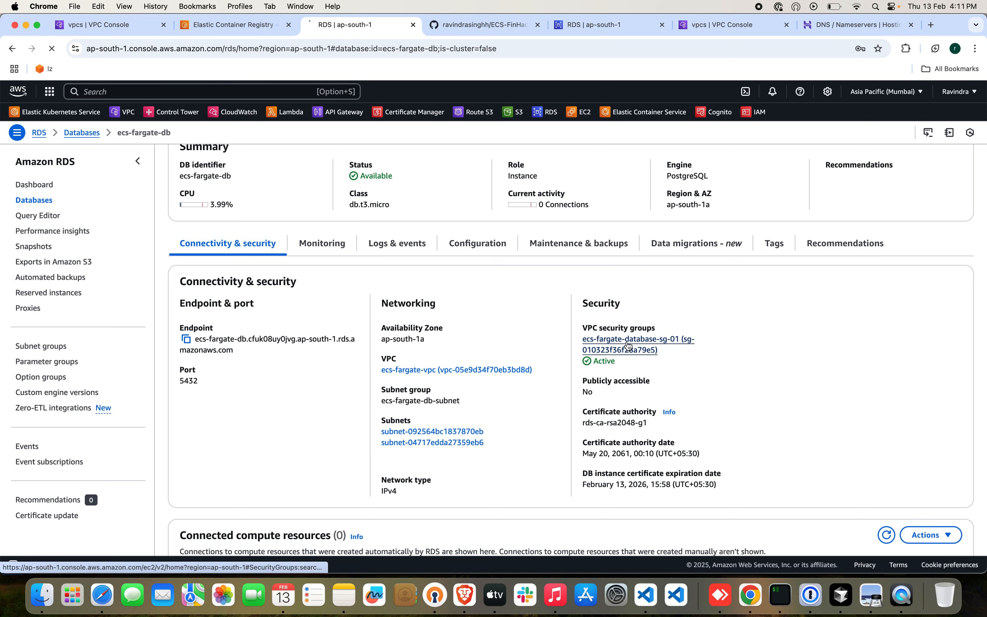
{"action": "left_click", "coordinate": [637, 345]}
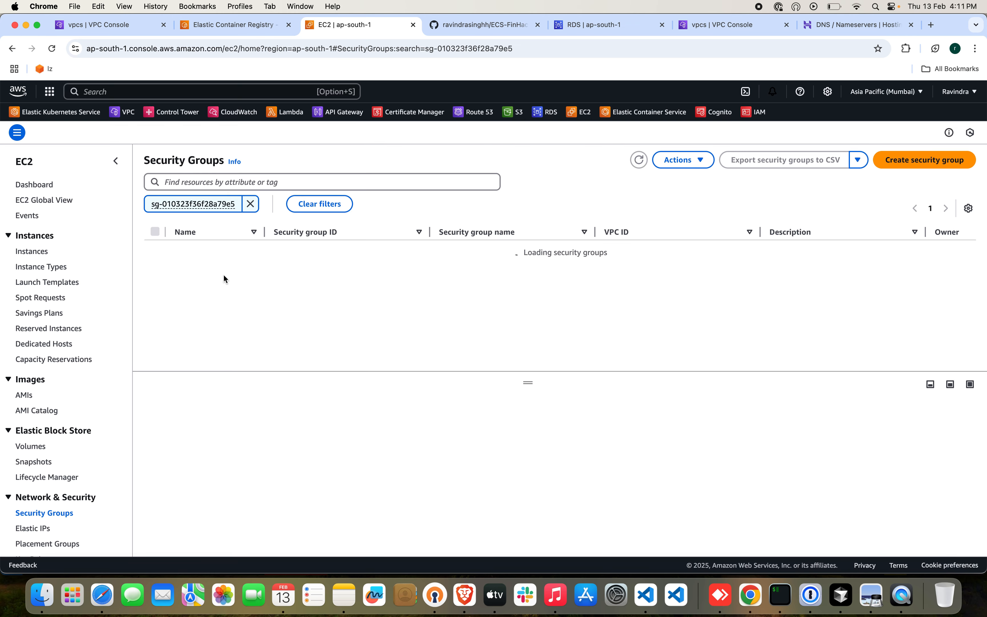
{"action": "left_click", "coordinate": [155, 248]}
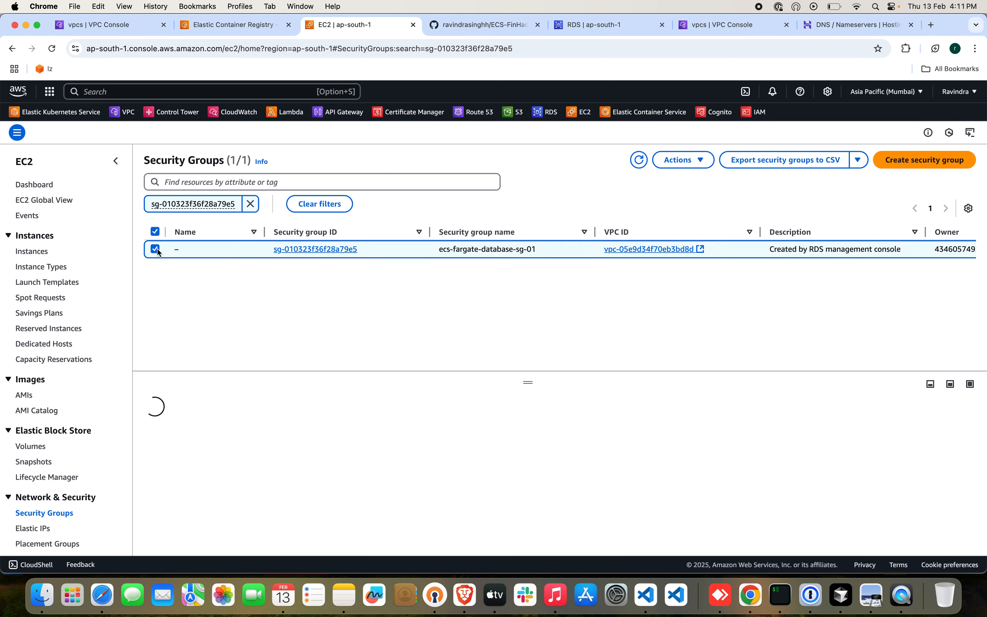
{"action": "scroll", "coordinate": [252, 441], "scroll_direction": "down", "scroll_amount": 1}
{"action": "left_click", "coordinate": [253, 417]}
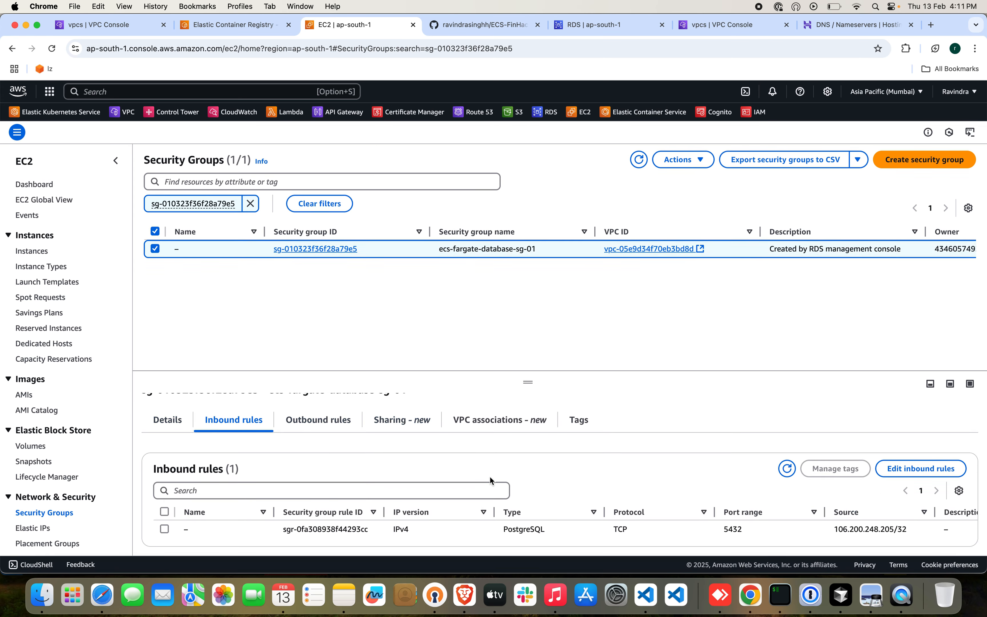
{"action": "left_click", "coordinate": [882, 468]}
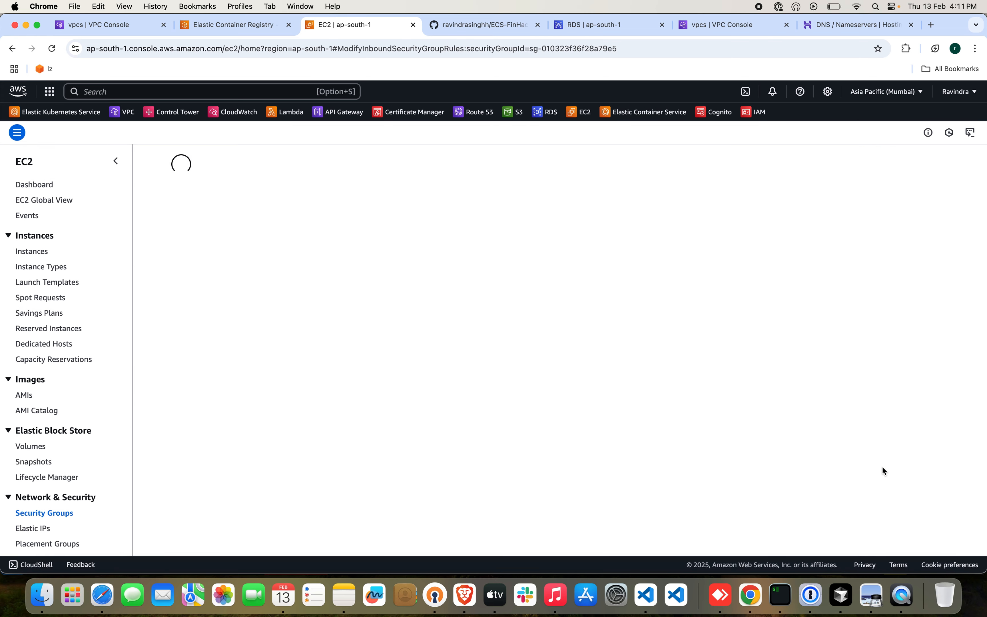
{"action": "left_click", "coordinate": [651, 248]}
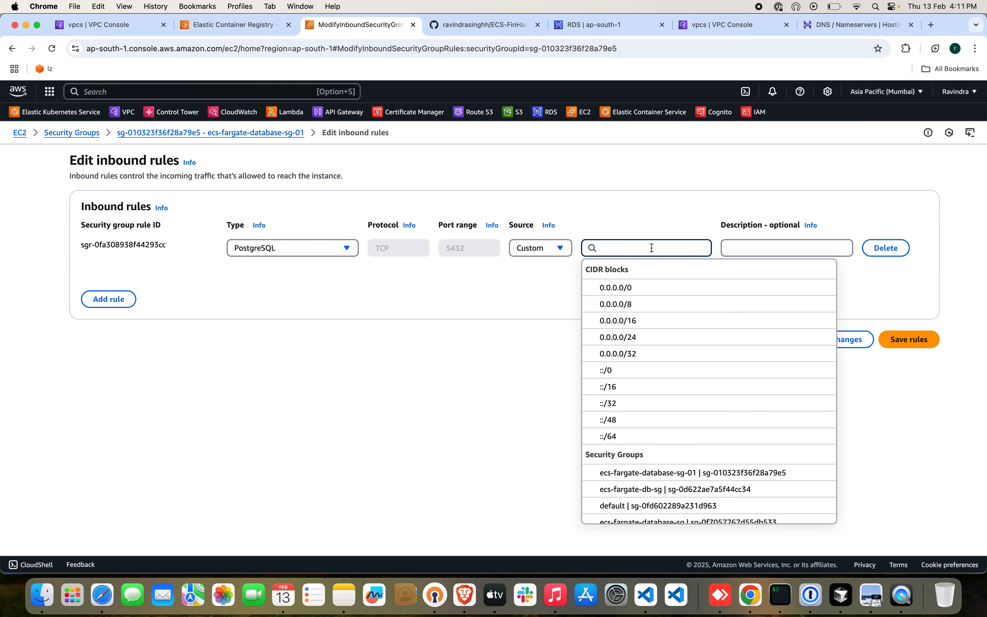
{"action": "type", "text": "10.0"}
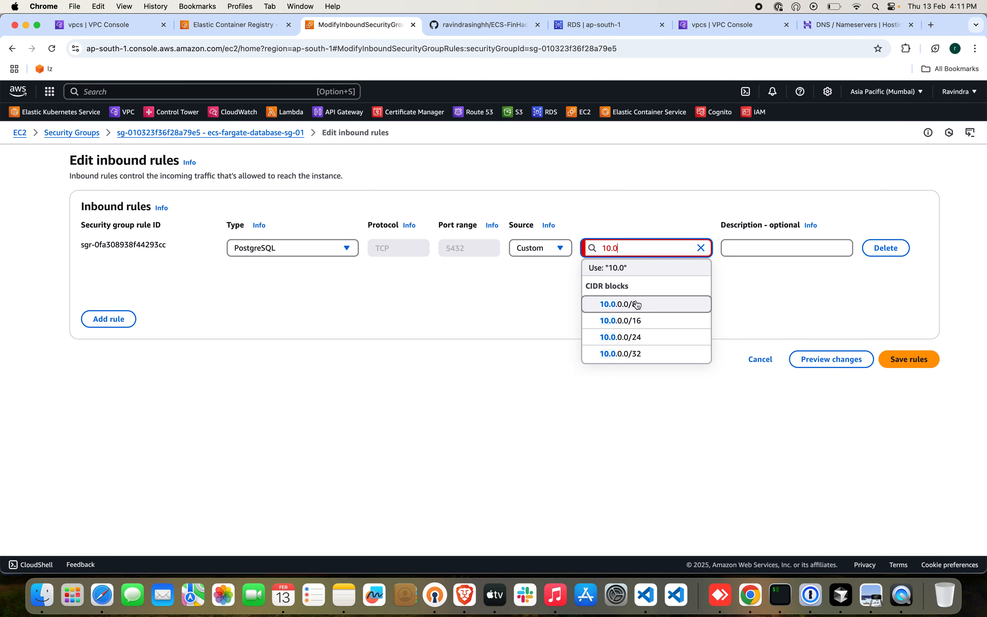
{"action": "left_click", "coordinate": [635, 319]}
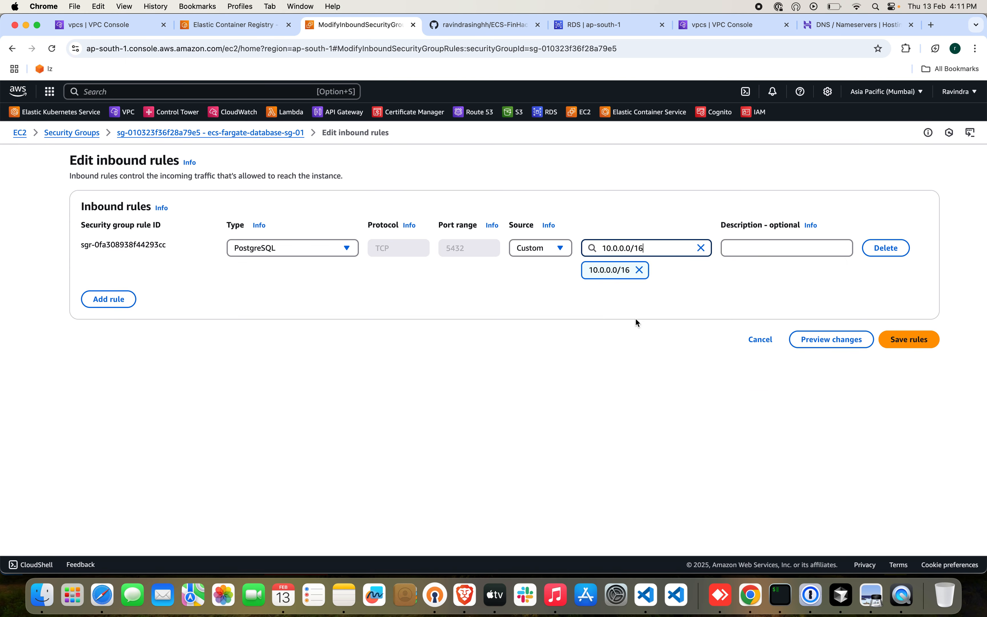
{"action": "left_click", "coordinate": [639, 270]}
Set the source of the PostgreSQL inbound rule to 10.0.0.0/16 and save the rules.
{"action": "left_click", "coordinate": [652, 249]}
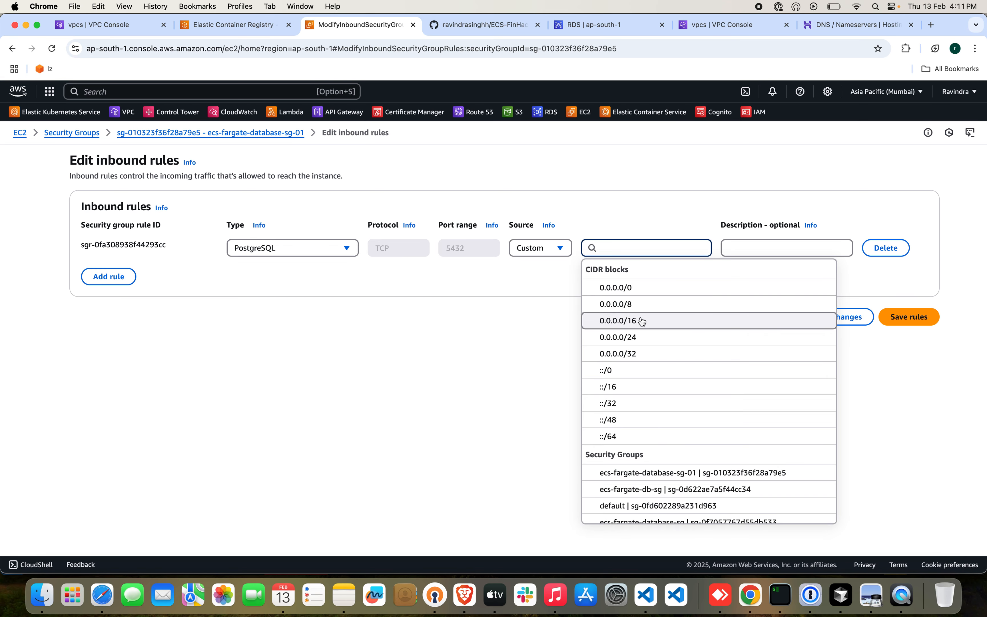
{"action": "type", "text": "10.0."}
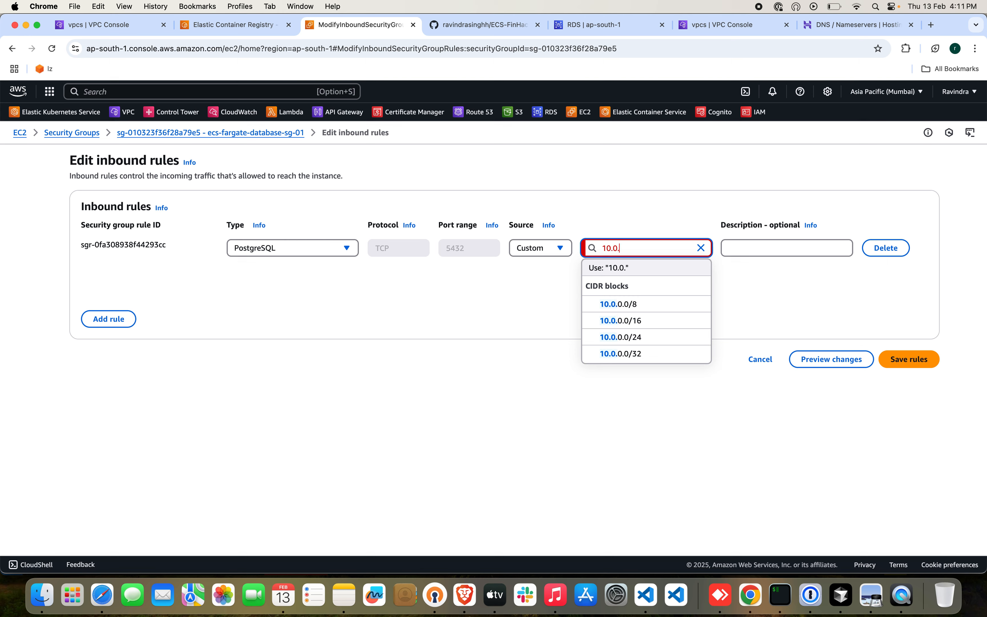
{"action": "type", "text": "0.0/16"}
{"action": "left_click", "coordinate": [633, 307]}
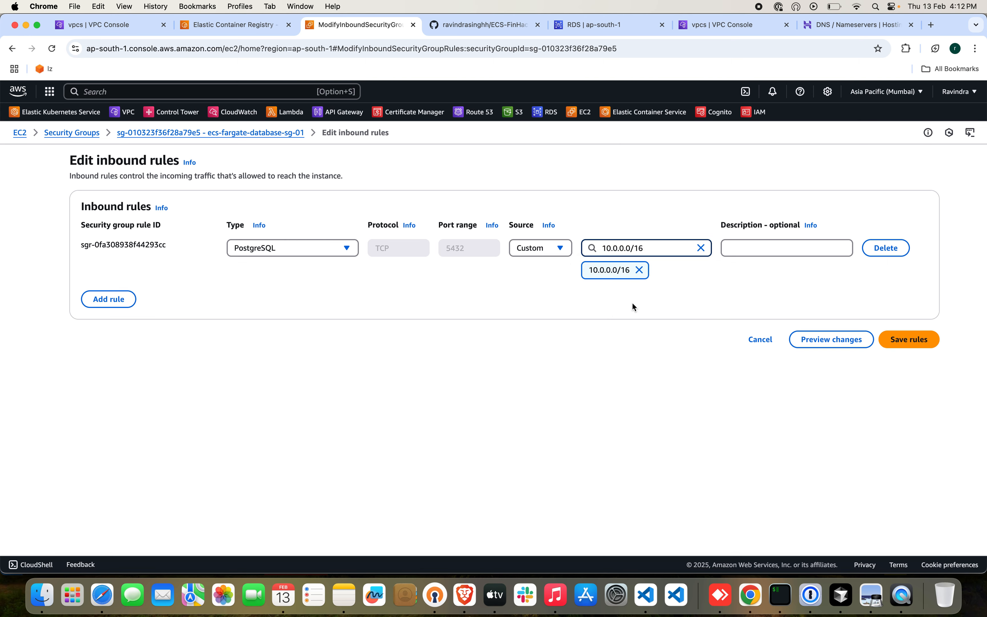
{"action": "left_click", "coordinate": [922, 345]}
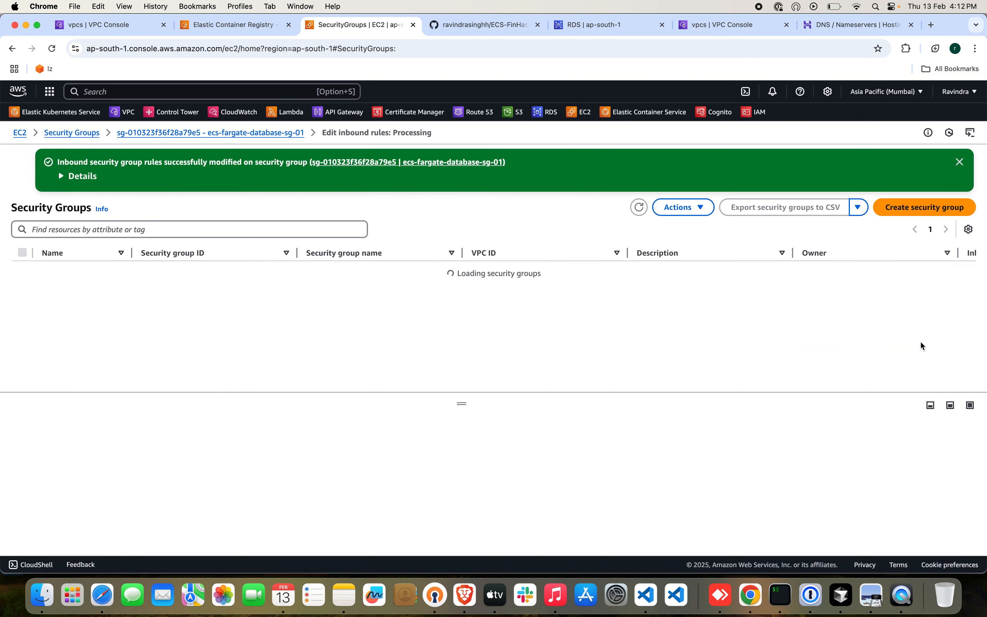
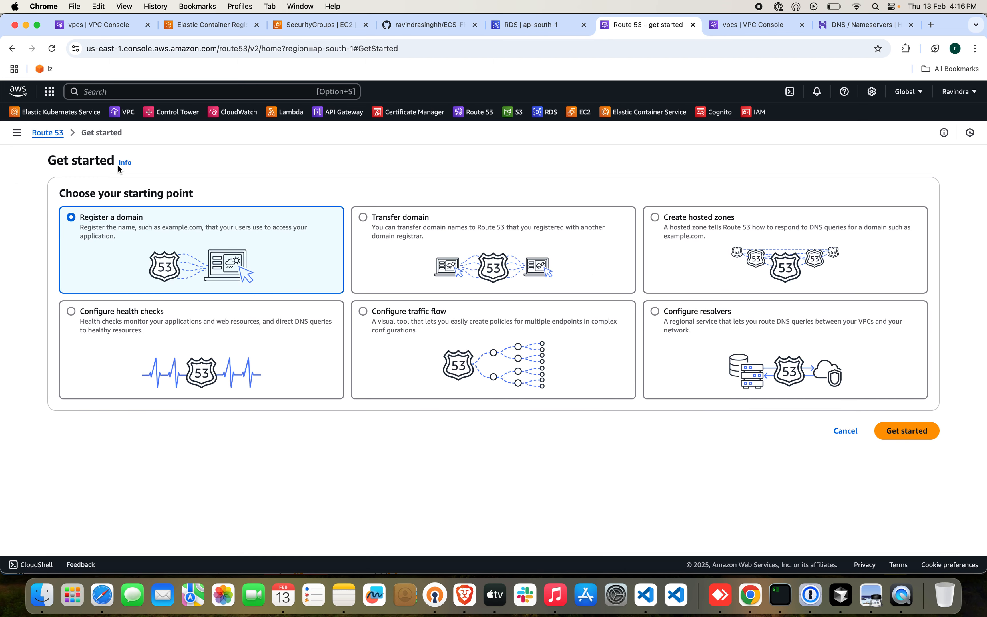
From the Route 53 hosted zones, start creating a hosted zone with the domain name codedevops.site.
{"action": "left_click", "coordinate": [15, 133]}
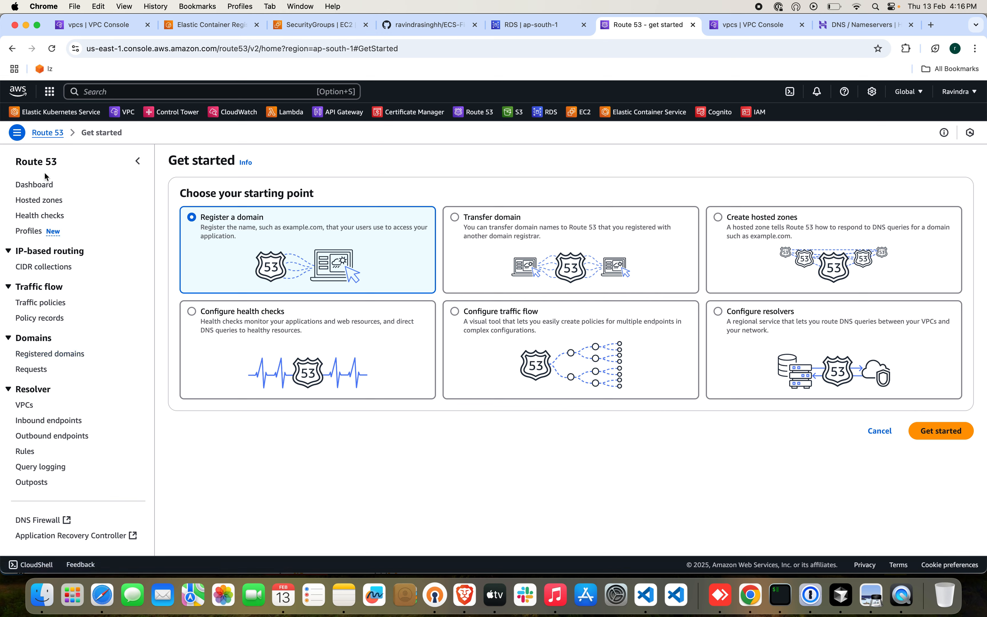
{"action": "left_click", "coordinate": [31, 203]}
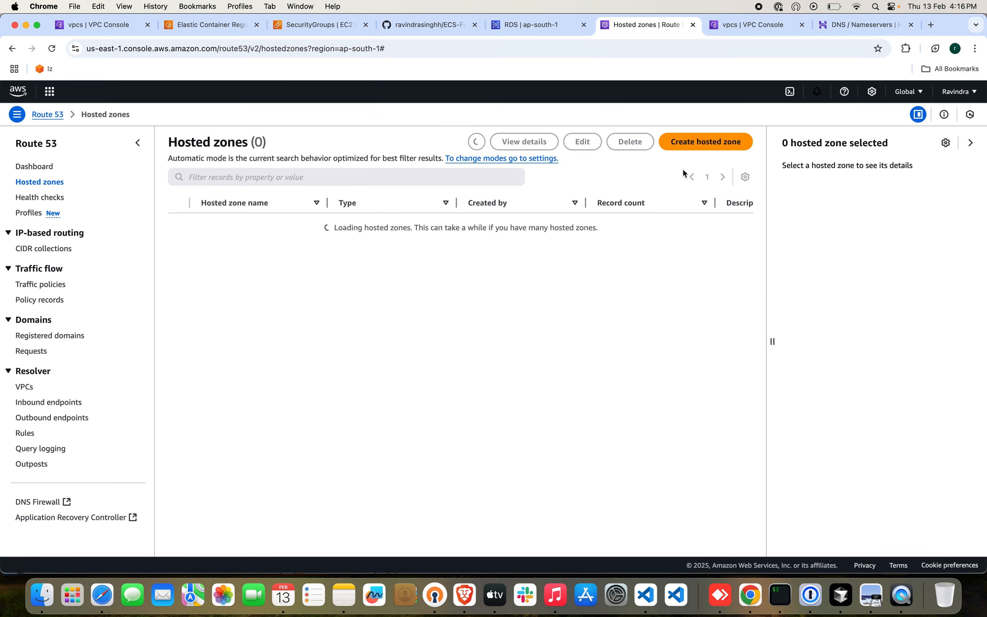
{"action": "left_click", "coordinate": [707, 141]}
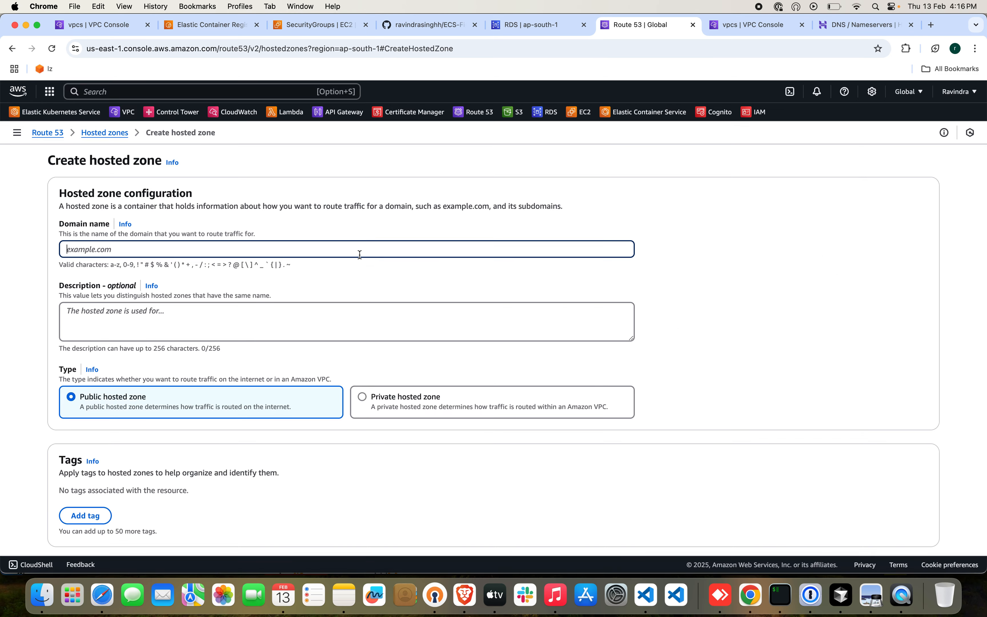
{"action": "type", "text": "codedevops.site"}
Copy the domain name codedevops.site into the description and create the zone as a public hosted zone.
{"action": "key", "text": "alt+shift+Left"}
{"action": "key", "text": "alt+shift+Left"}
{"action": "key", "text": "super+c"}
{"action": "left_click", "coordinate": [364, 325]}
{"action": "key", "text": "super+v"}
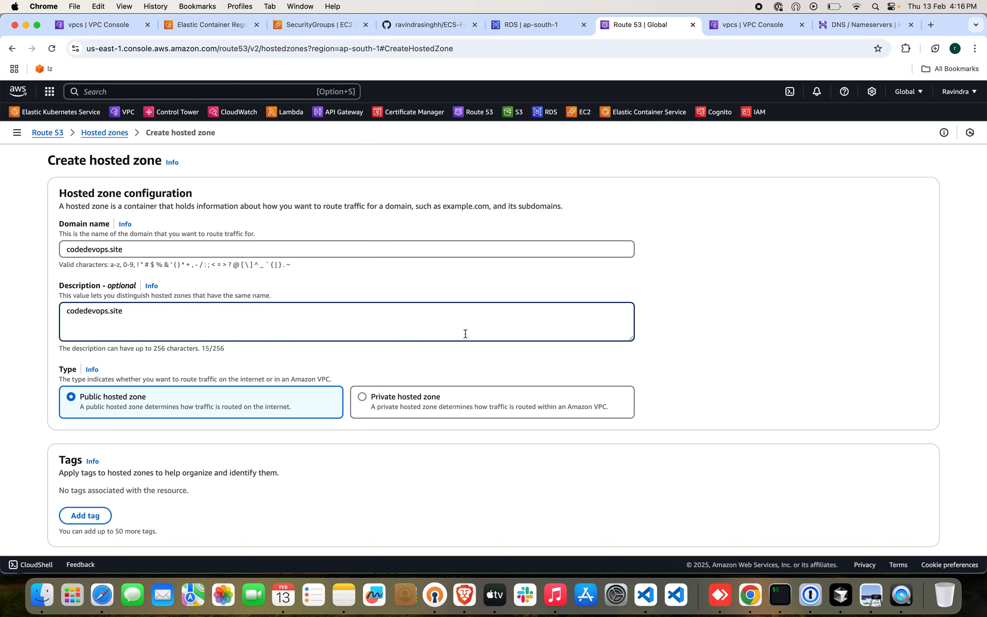
{"action": "scroll", "coordinate": [465, 334], "scroll_direction": "down", "scroll_amount": 2}
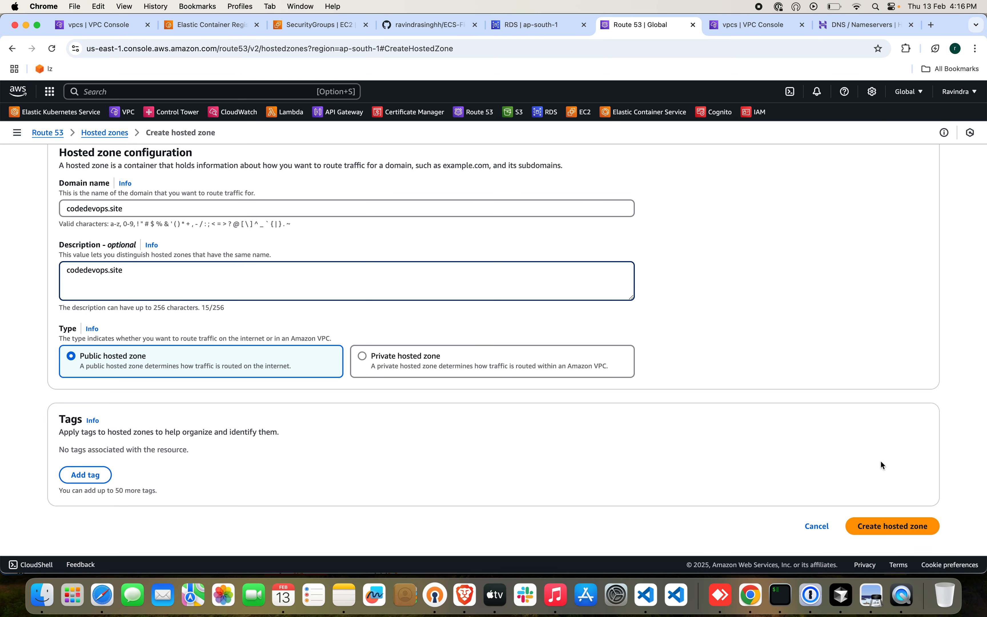
{"action": "left_click", "coordinate": [908, 527]}
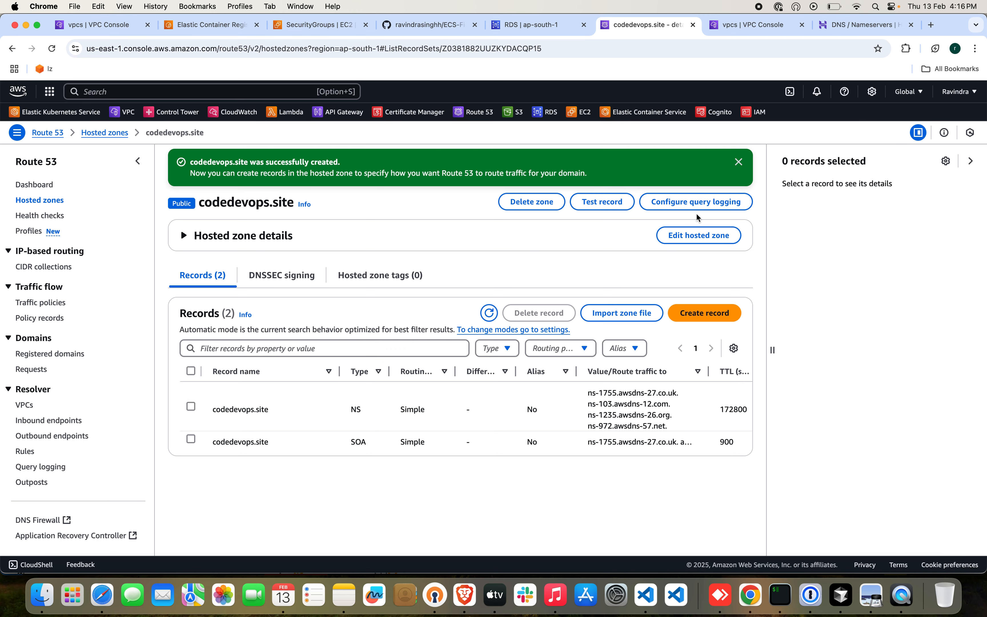
In Hostinger, switch codedevops.site to custom nameservers and replace the first one with ns-1755.awsdns-27.co.uk from the Route 53 NS record.
{"action": "left_click_drag", "start_coordinate": [841, 27], "coordinate": [762, 28]}
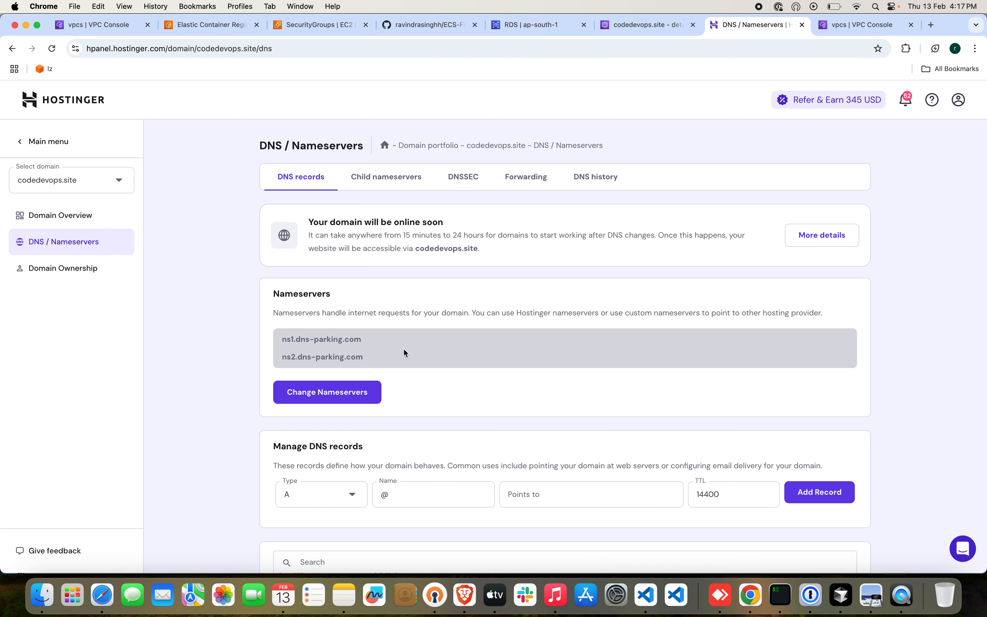
{"action": "left_click", "coordinate": [369, 392]}
{"action": "left_click", "coordinate": [328, 433]}
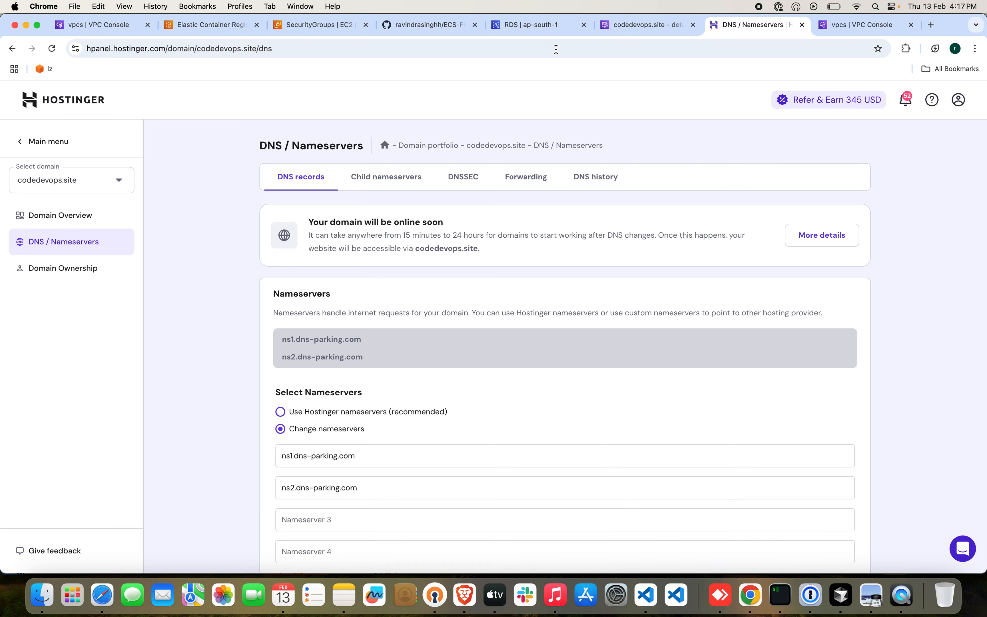
{"action": "left_click", "coordinate": [636, 25]}
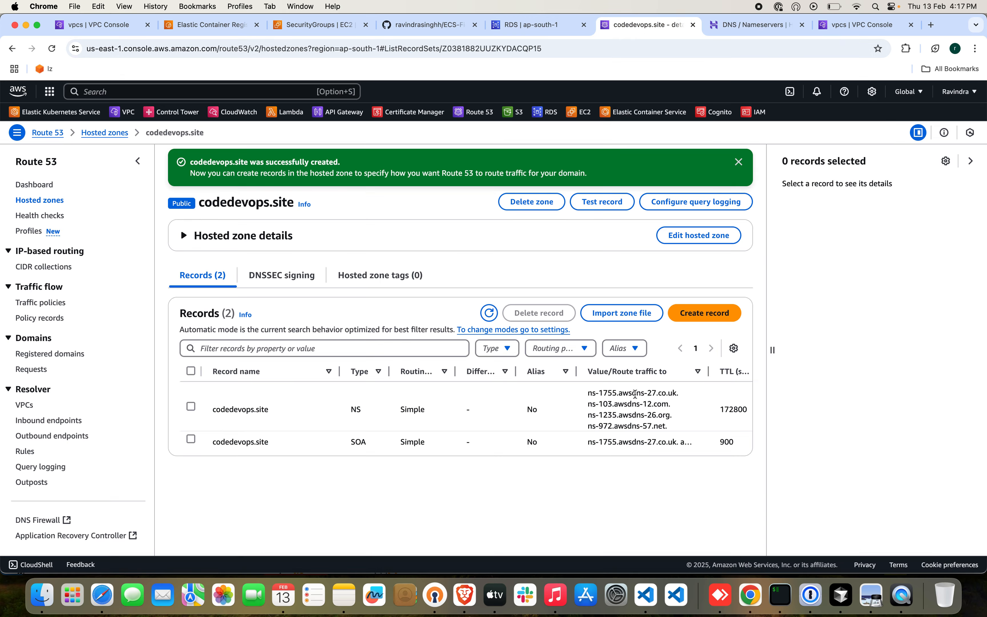
{"action": "triple_click", "coordinate": [633, 393]}
{"action": "left_click", "coordinate": [761, 25]}
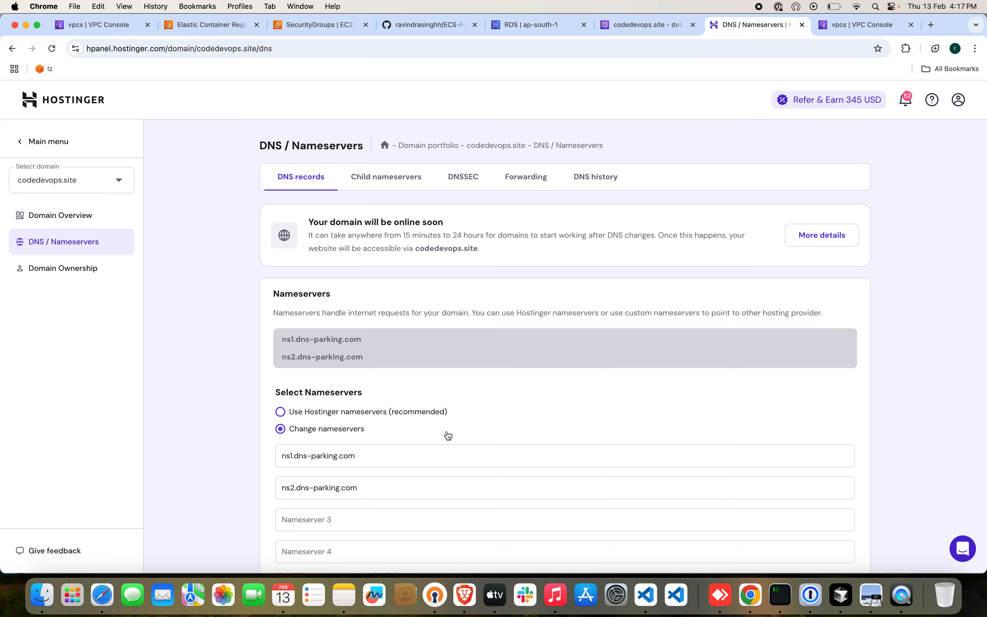
{"action": "triple_click", "coordinate": [445, 452]}
{"action": "key", "text": "super+v"}
{"action": "key", "text": "BackSpace"}
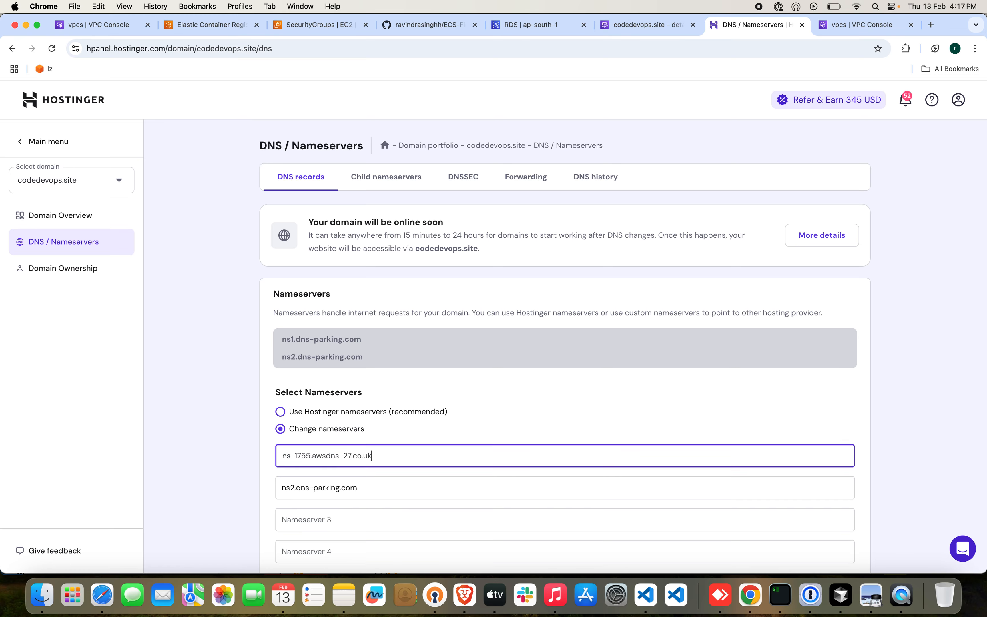
Replace the second Hostinger nameserver with ns-103.awsdns-12.com copied from the Route 53 NS record, without the trailing dot.
{"action": "left_click", "coordinate": [648, 25]}
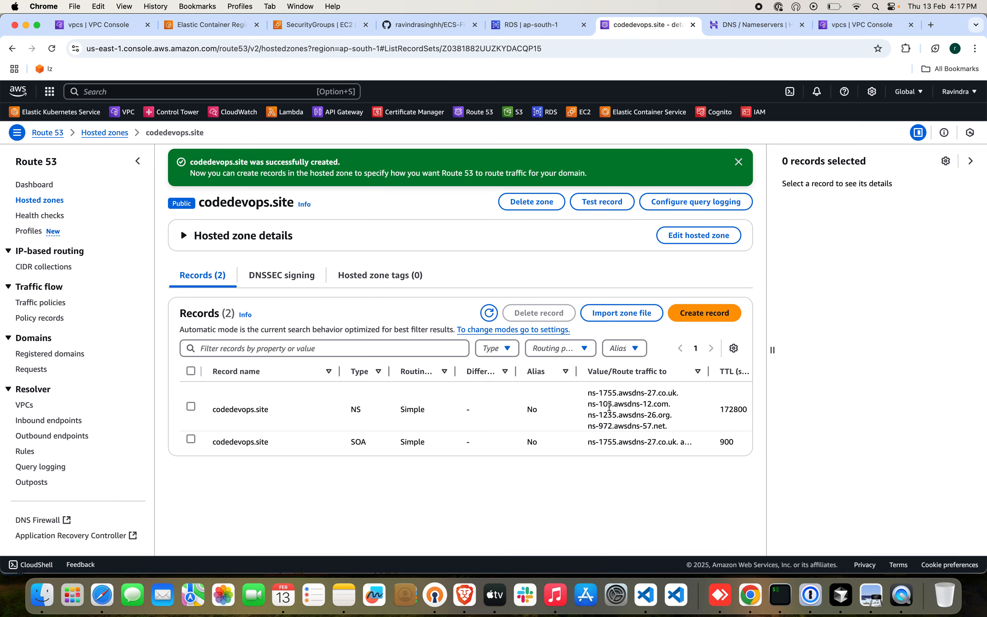
{"action": "triple_click", "coordinate": [589, 403]}
{"action": "left_click", "coordinate": [769, 29]}
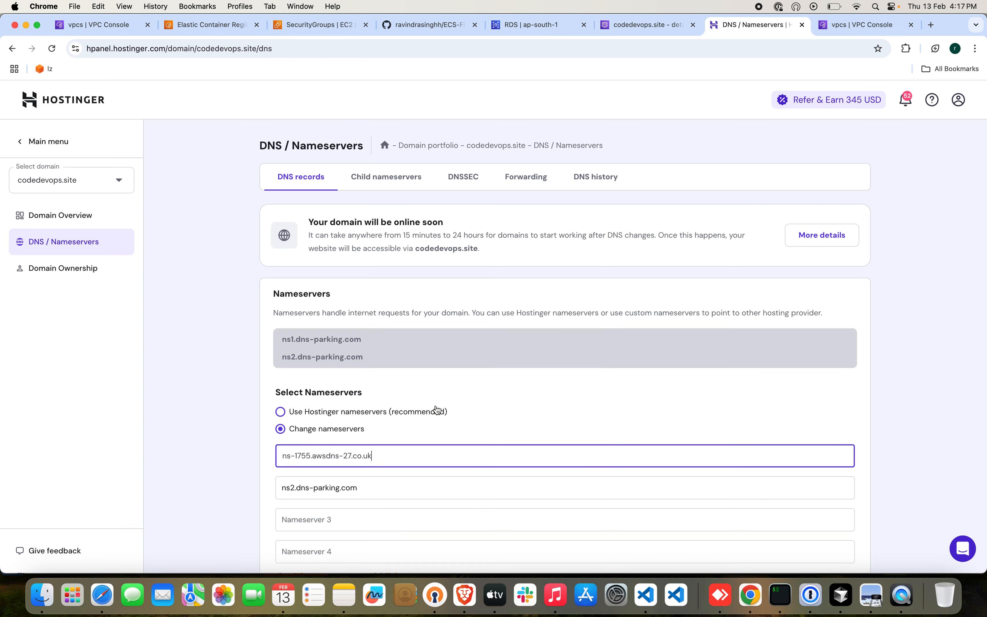
{"action": "triple_click", "coordinate": [403, 489]}
{"action": "key", "text": "super+v"}
{"action": "key", "text": "BackSpace"}
Enter ns-1235.awsdns-26.org from the Route 53 NS record as the third Hostinger nameserver, removing the trailing dot.
{"action": "left_click", "coordinate": [634, 26]}
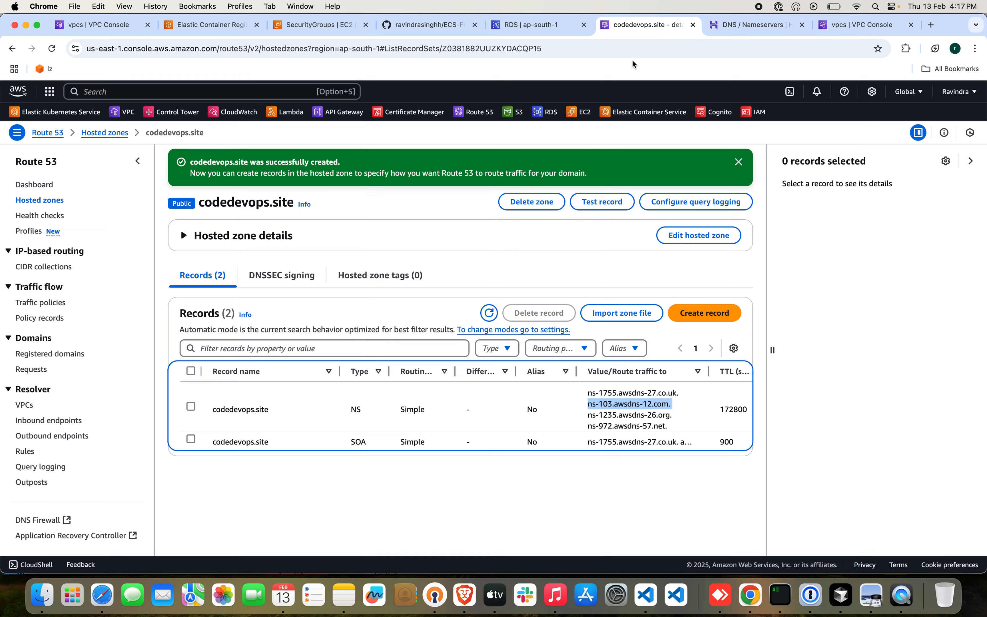
{"action": "triple_click", "coordinate": [629, 414]}
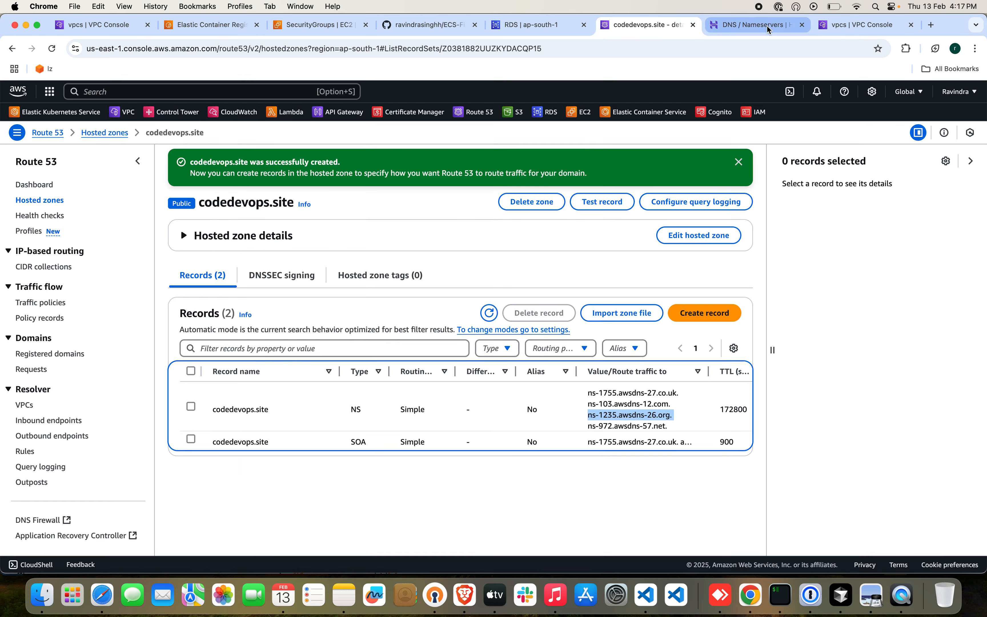
{"action": "left_click", "coordinate": [767, 25]}
{"action": "left_click", "coordinate": [364, 520]}
{"action": "key", "text": "super+v"}
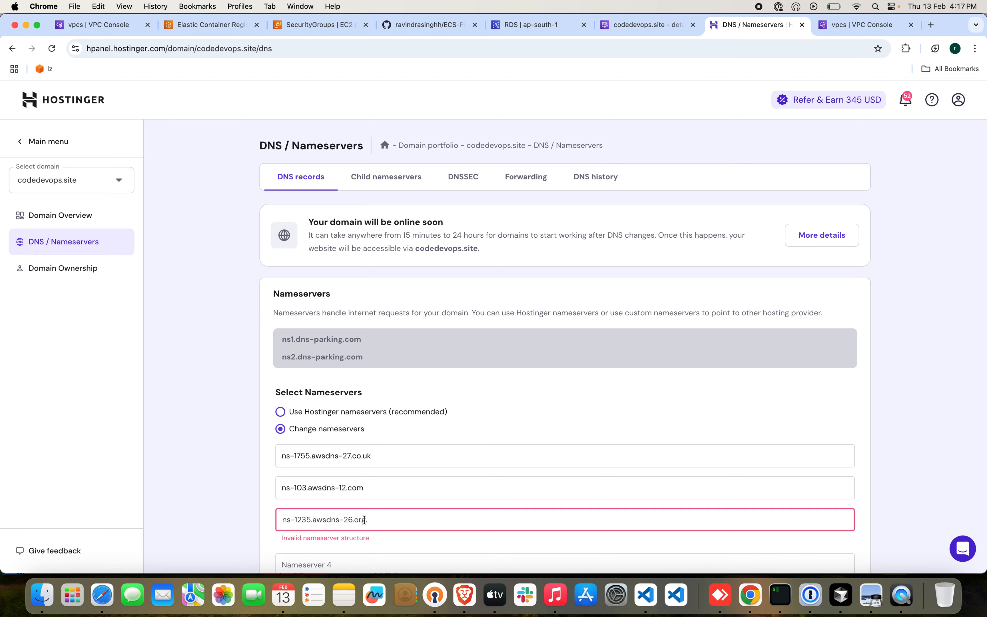
{"action": "key", "text": "BackSpace"}
Copy ns-972.awsdns-57.net from the Route 53 NS record into the fourth Hostinger nameserver, without the trailing dot.
{"action": "left_click", "coordinate": [687, 32]}
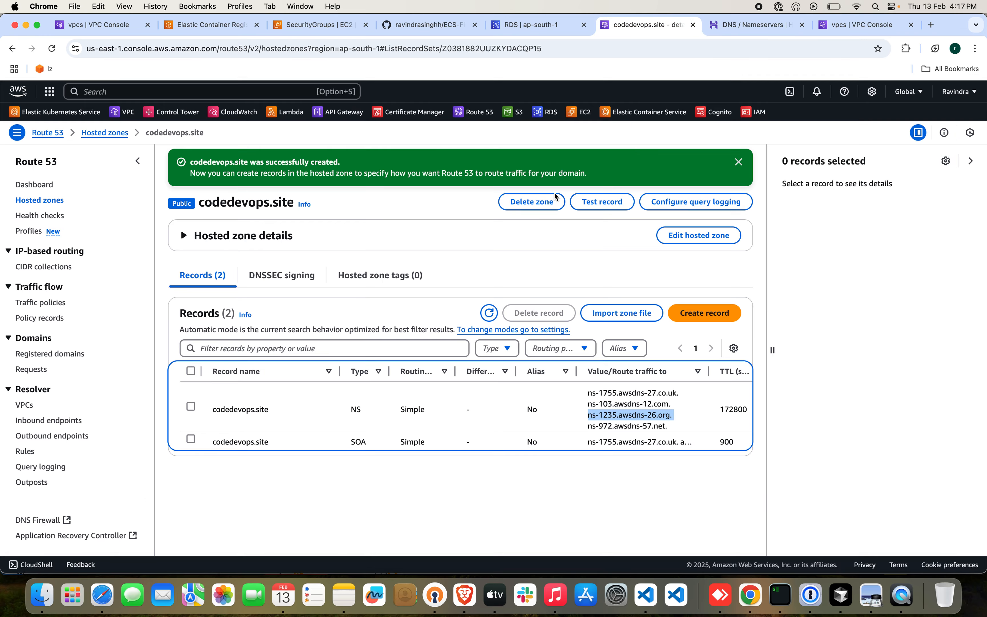
{"action": "triple_click", "coordinate": [618, 426]}
{"action": "key", "text": "super+c"}
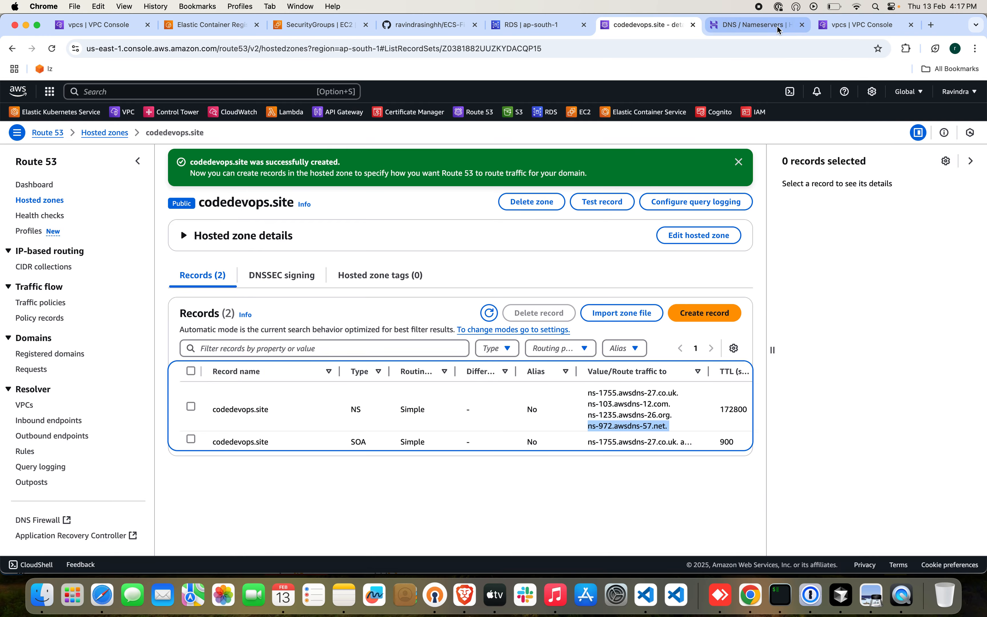
{"action": "left_click", "coordinate": [754, 26]}
{"action": "left_click", "coordinate": [393, 551]}
{"action": "key", "text": "super+v"}
{"action": "key", "text": "BackSpace"}
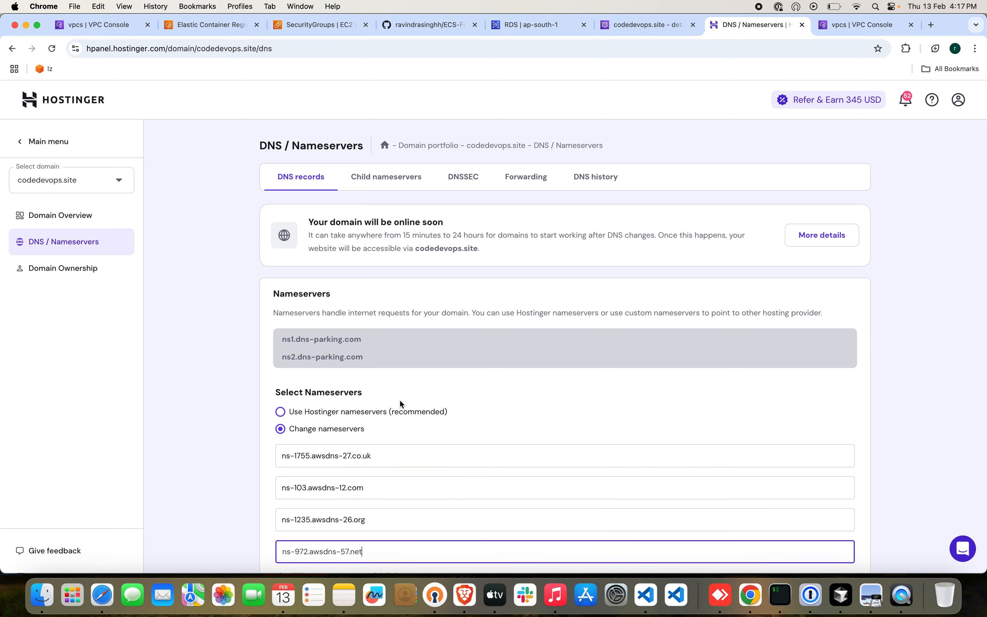
Save the changed nameservers for codedevops.site and close the confirmation.
{"action": "scroll", "coordinate": [400, 398], "scroll_direction": "down", "scroll_amount": 15}
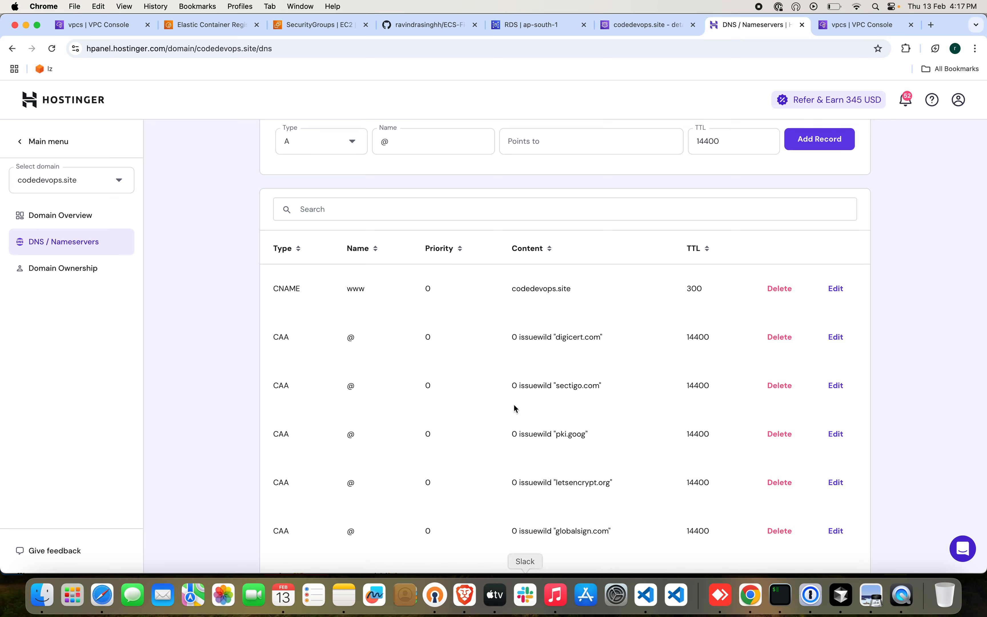
{"action": "scroll", "coordinate": [513, 403], "scroll_direction": "up", "scroll_amount": 5}
{"action": "left_click", "coordinate": [304, 223]}
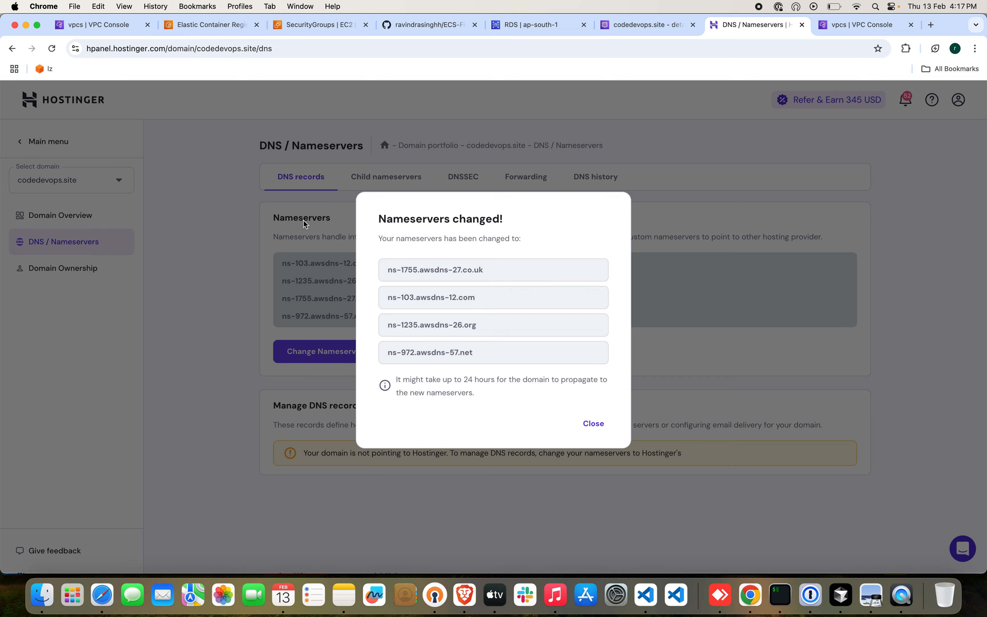
{"action": "left_click", "coordinate": [594, 423]}
Return to the AWS console, search the services for acm and open Certificate Manager in a separate tab.
{"action": "left_click", "coordinate": [638, 28]}
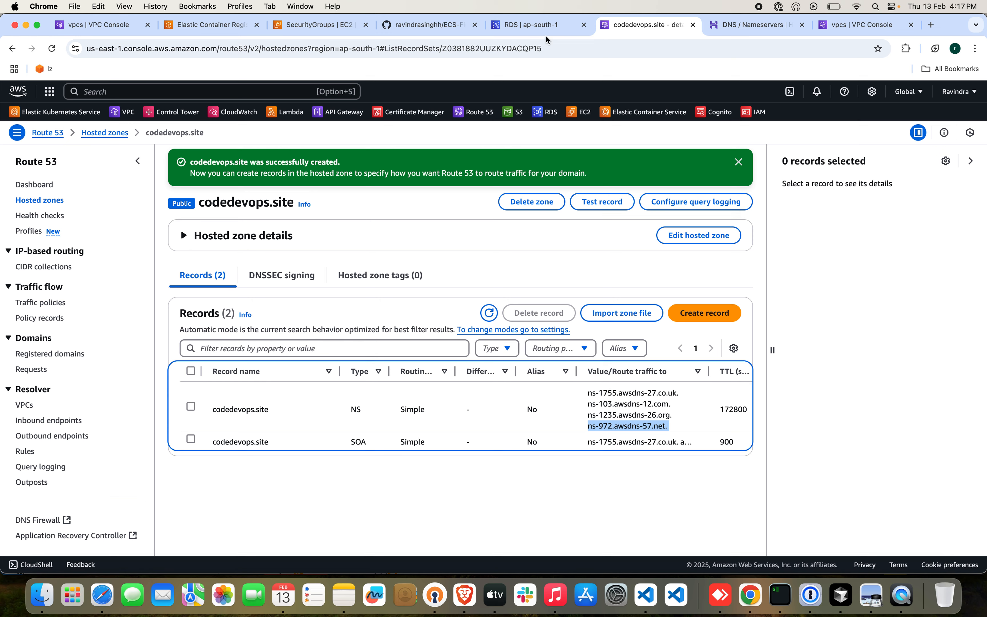
{"action": "left_click", "coordinate": [275, 92]}
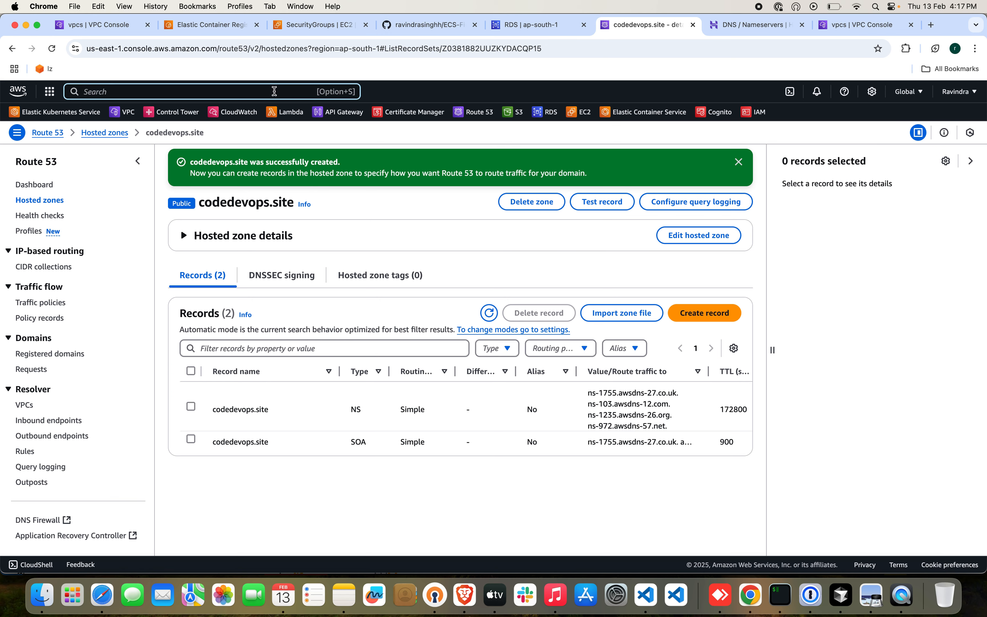
{"action": "type", "text": "acm"}
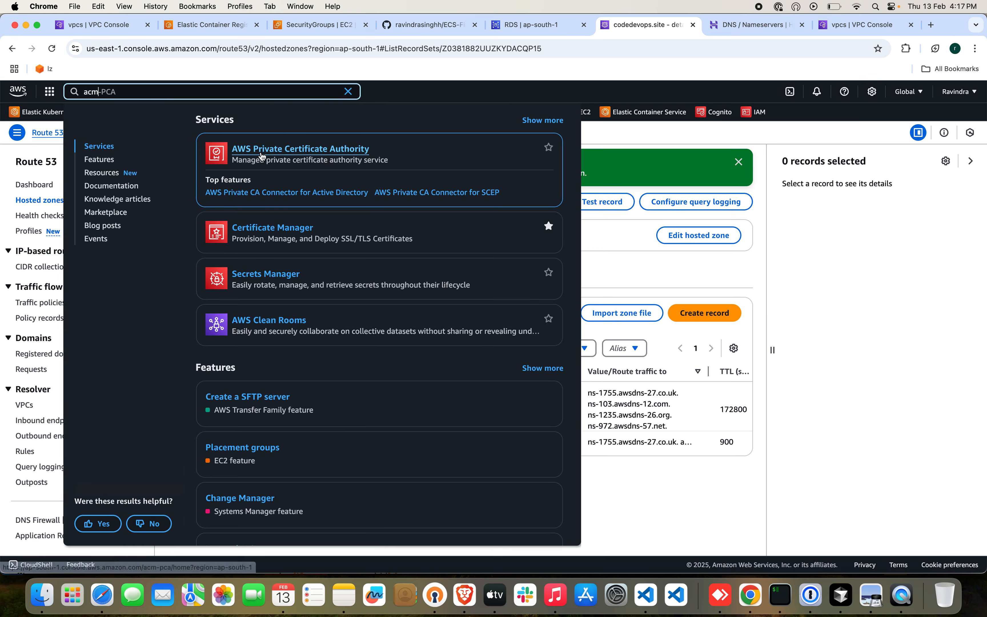
{"action": "left_click", "coordinate": [271, 196], "text": "super"}
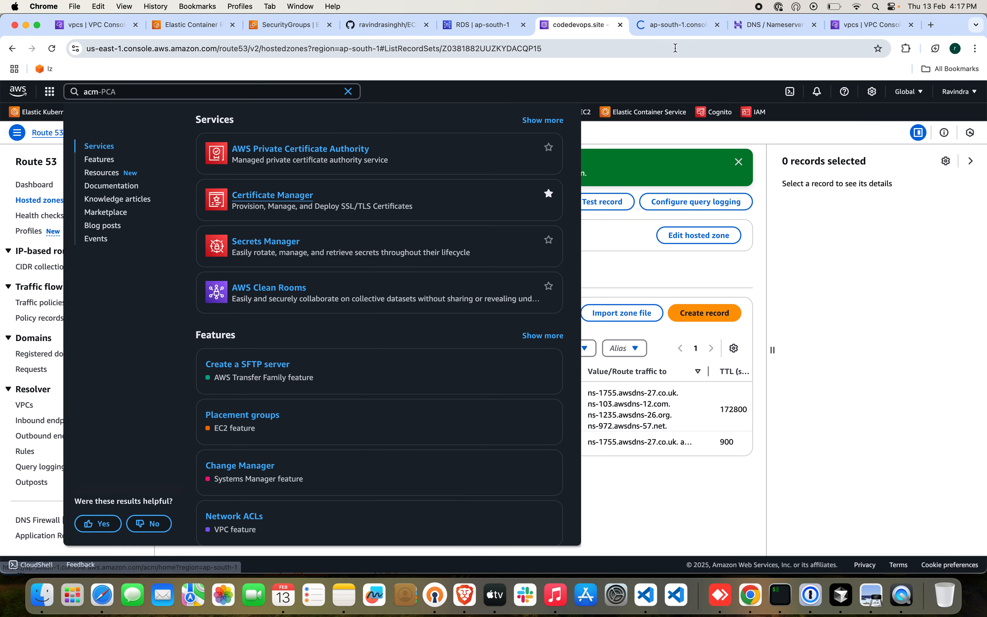
{"action": "left_click", "coordinate": [689, 26]}
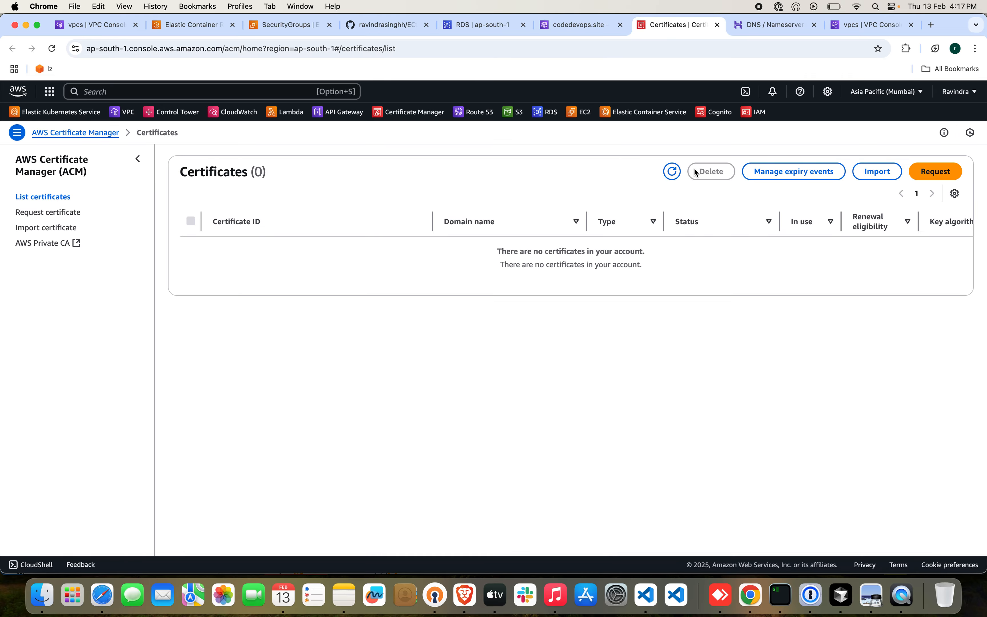
Start a public certificate request with codedevops.site as the fully qualified domain name.
{"action": "left_click", "coordinate": [923, 171]}
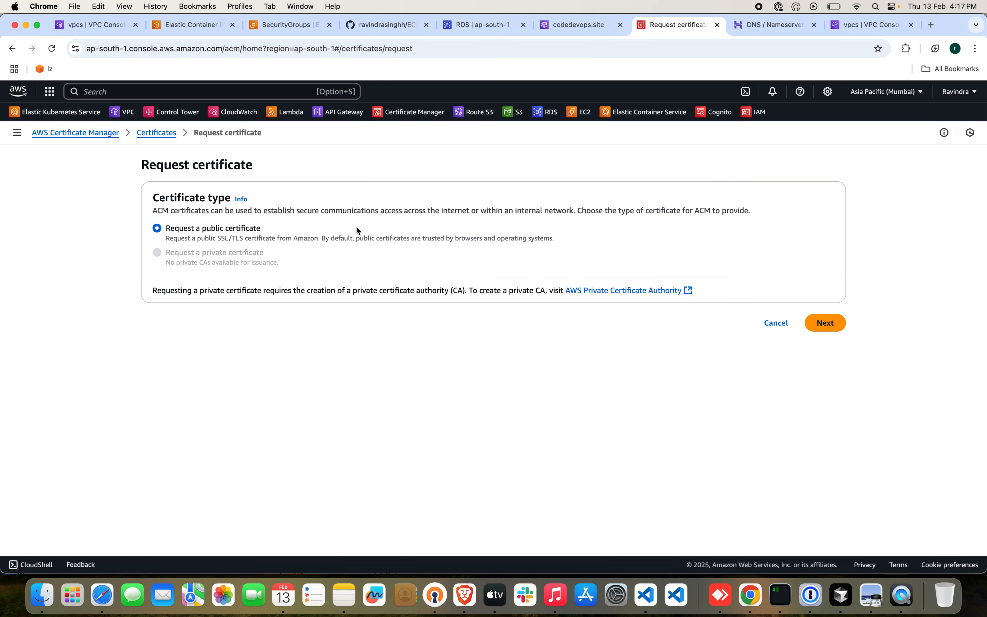
{"action": "left_click", "coordinate": [829, 328]}
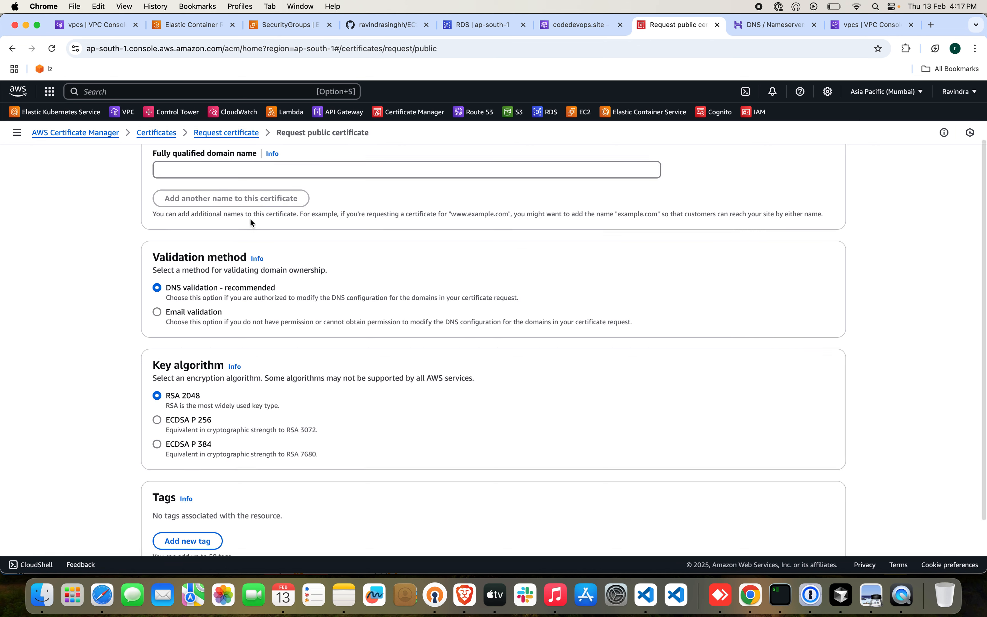
{"action": "left_click", "coordinate": [254, 164]}
{"action": "type", "text": "codede"}
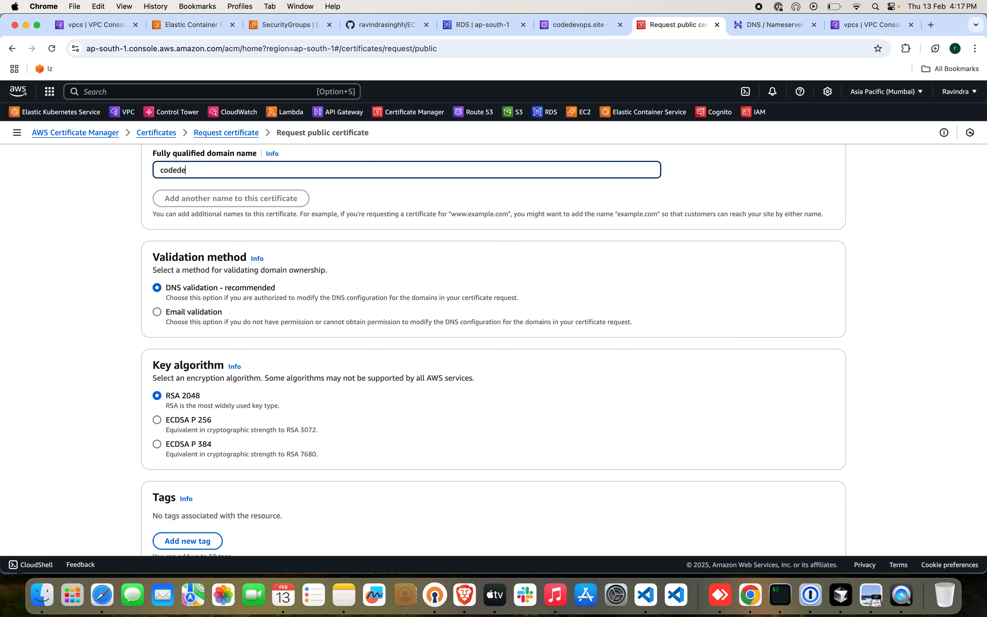
{"action": "type", "text": "vops.site"}
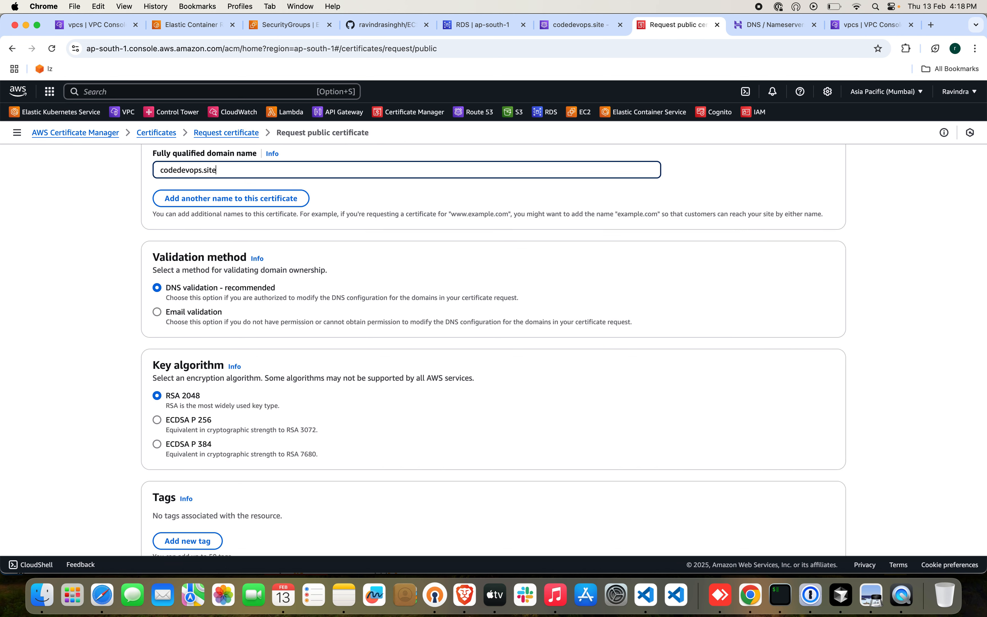
Add the wildcard name *.codedevops.site and submit the certificate request with DNS validation and RSA 2048.
{"action": "left_click", "coordinate": [216, 200]}
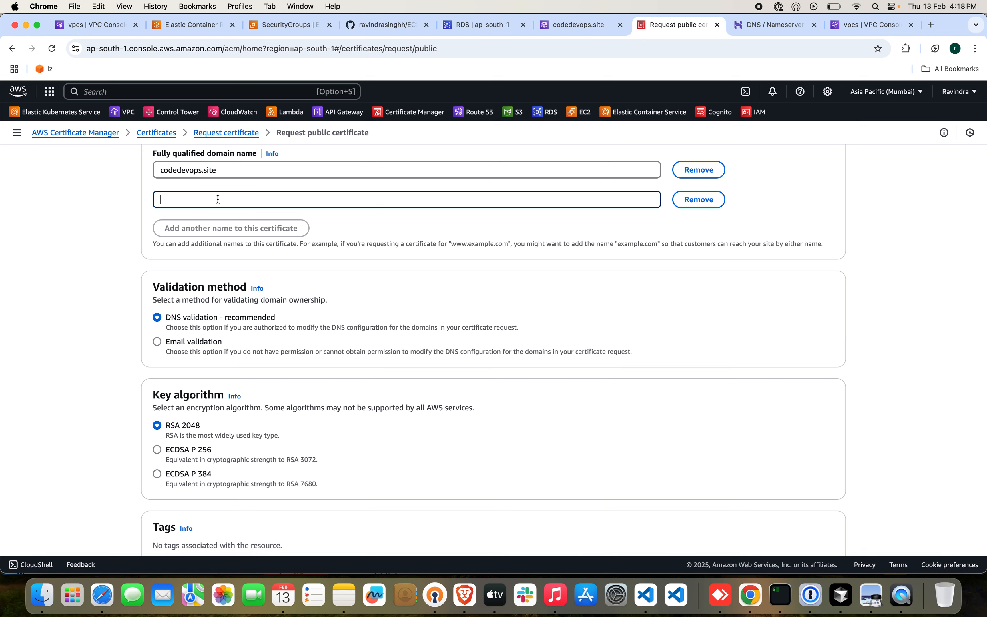
{"action": "type", "text": "*.codedevops.site"}
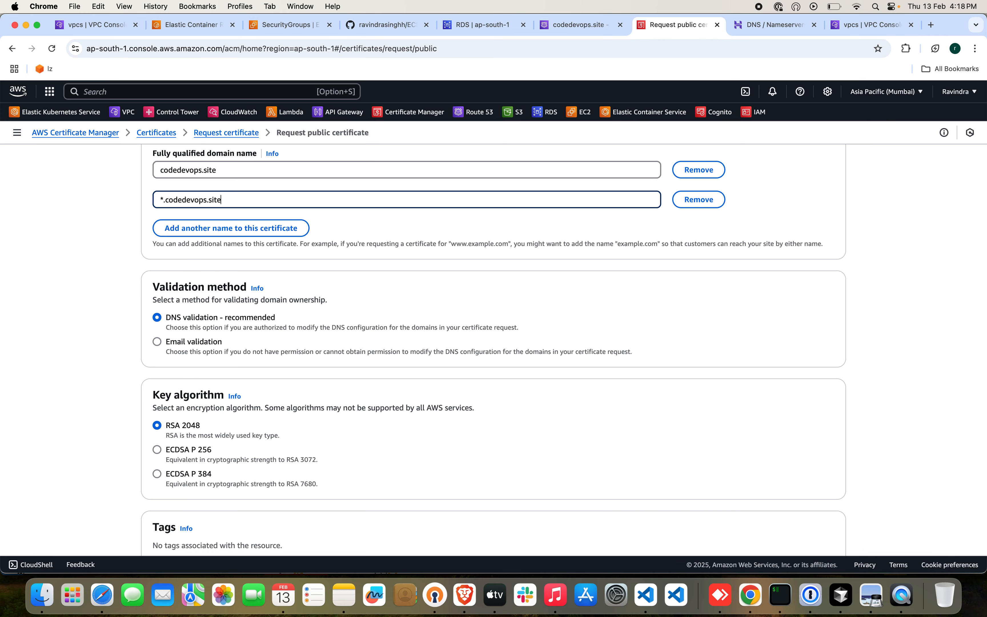
{"action": "scroll", "coordinate": [307, 315], "scroll_direction": "down", "scroll_amount": 3}
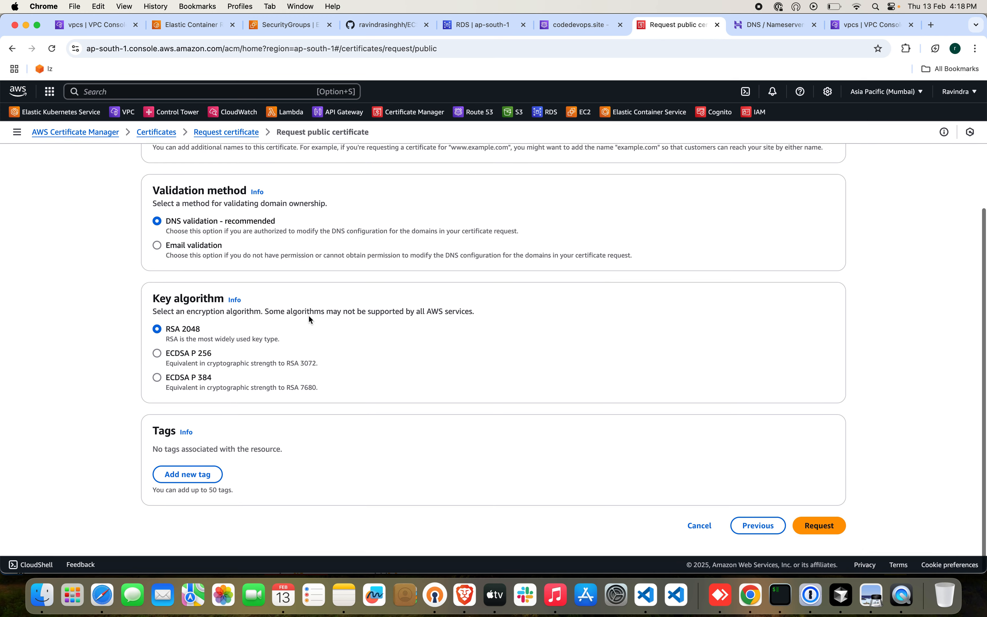
{"action": "left_click", "coordinate": [820, 526]}
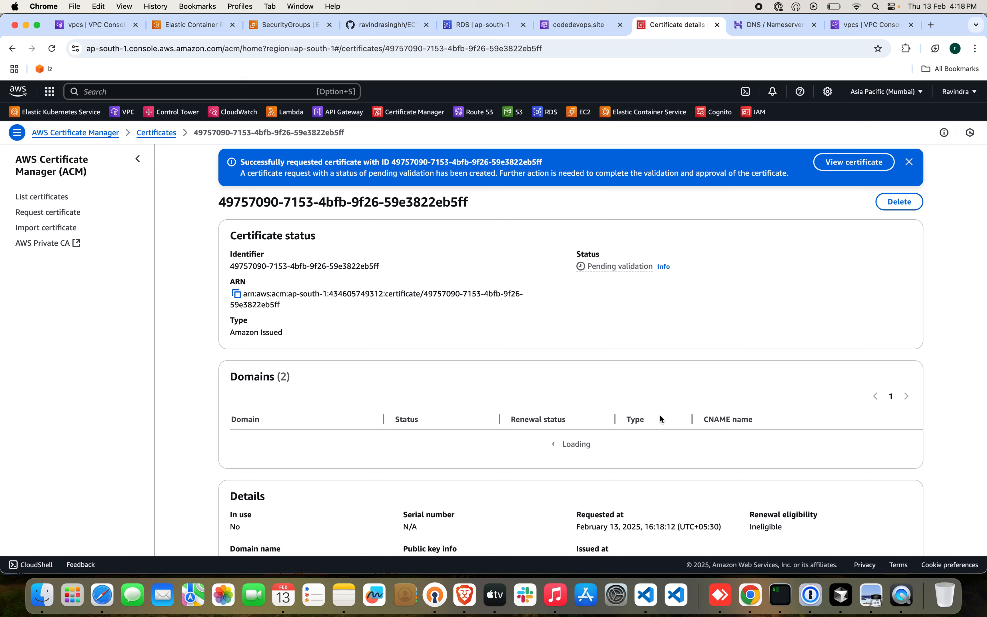
{"action": "scroll", "coordinate": [661, 418], "scroll_direction": "down", "scroll_amount": 5}
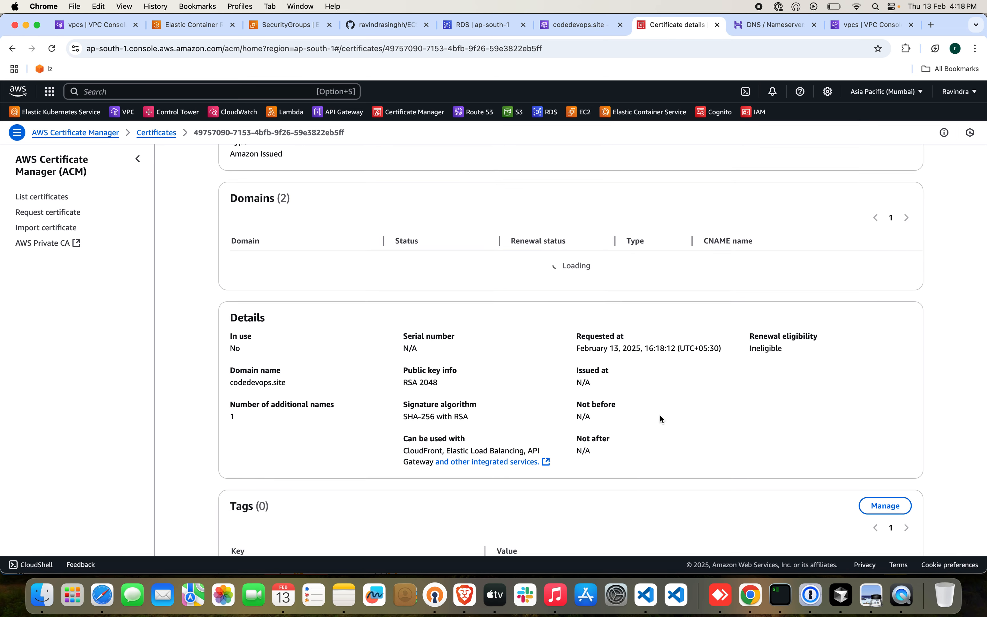
Create the Route 53 DNS validation records for codedevops.site and *.codedevops.site from the requested certificate, after checking the hosted zone's current records.
{"action": "scroll", "coordinate": [687, 325], "scroll_direction": "up", "scroll_amount": 1}
{"action": "left_click", "coordinate": [576, 26]}
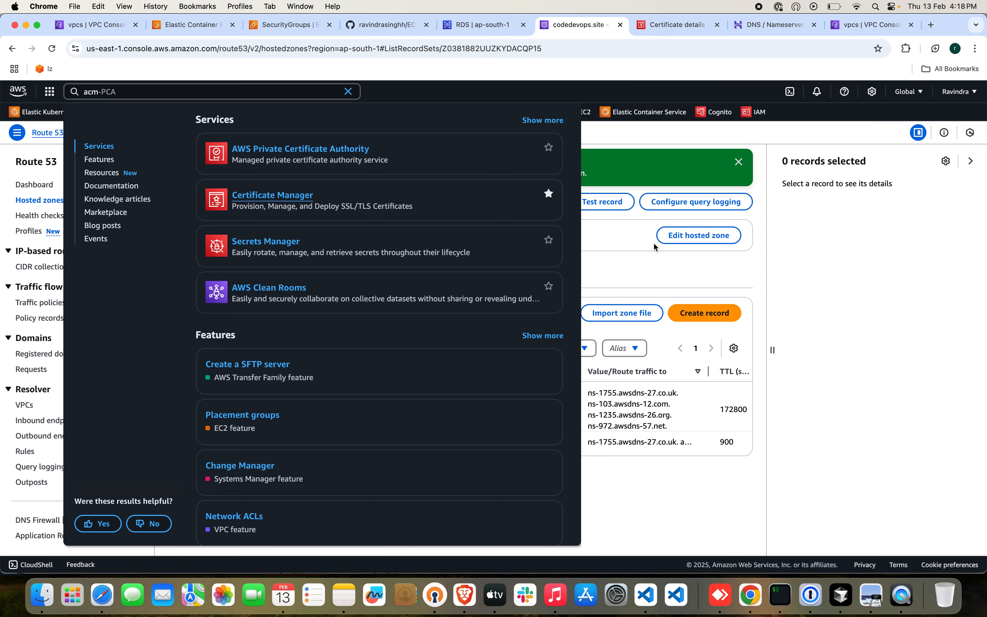
{"action": "left_click", "coordinate": [601, 230]}
{"action": "left_click", "coordinate": [489, 313]}
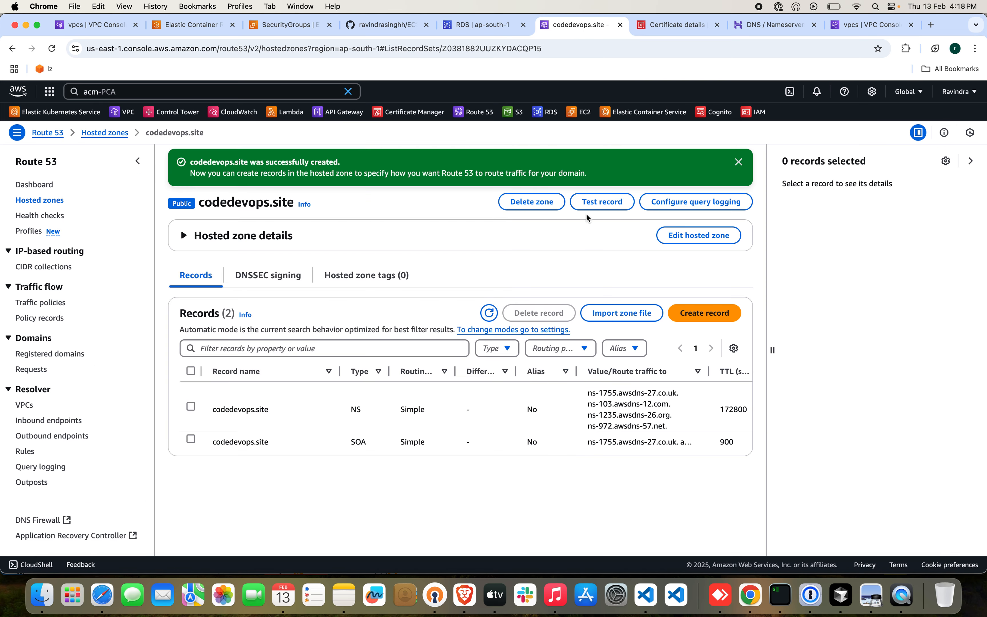
{"action": "left_click", "coordinate": [678, 29]}
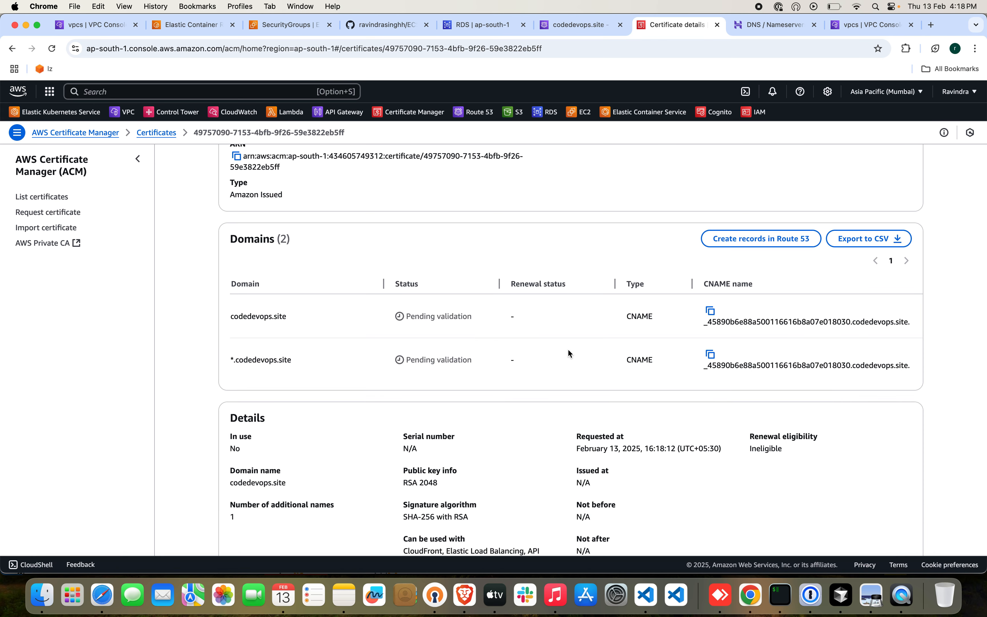
{"action": "left_click", "coordinate": [758, 241]}
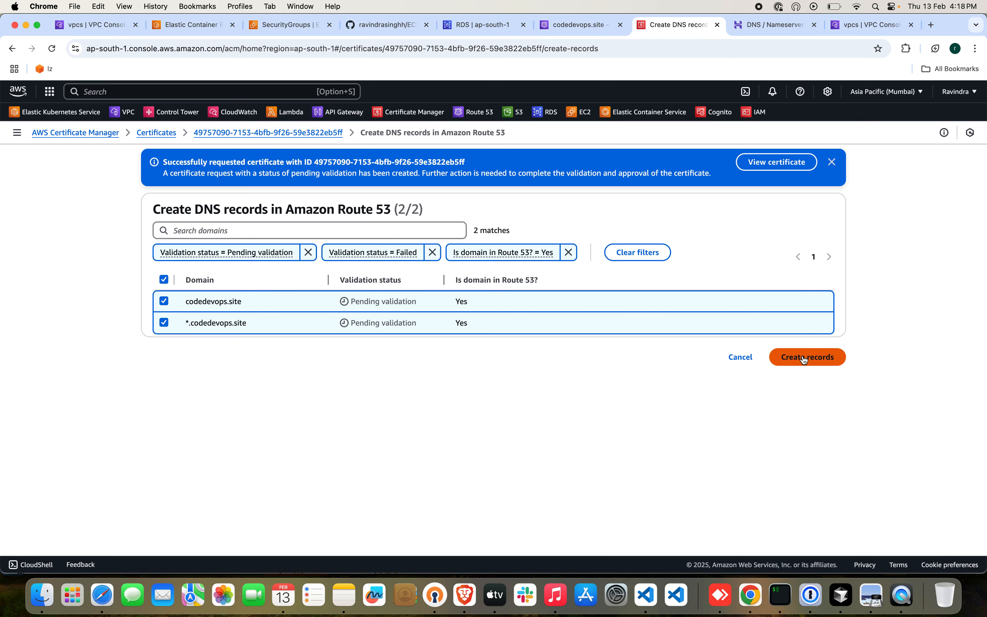
{"action": "left_click", "coordinate": [802, 357]}
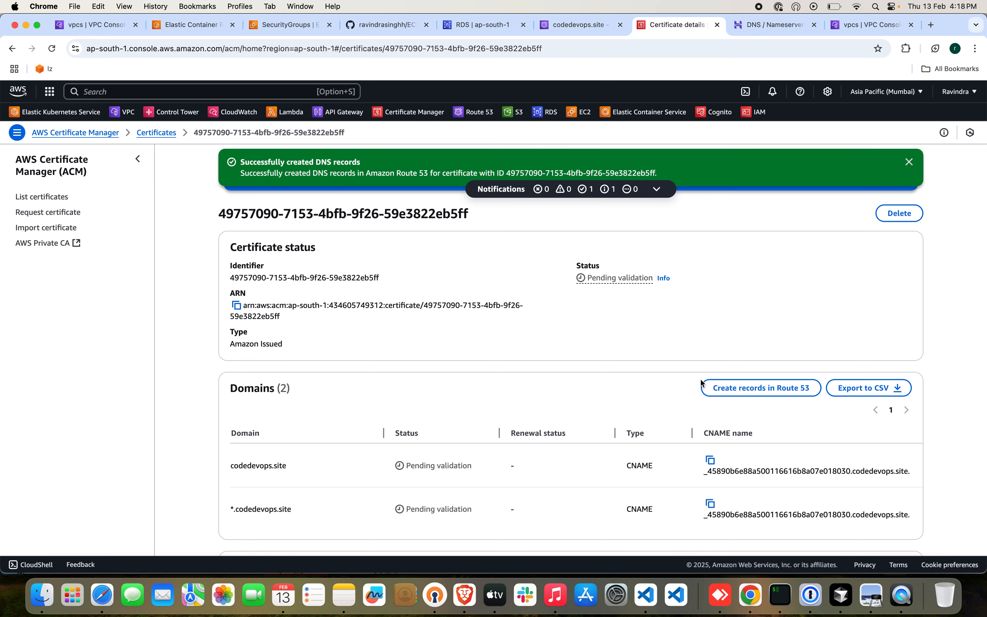
{"action": "scroll", "coordinate": [701, 380], "scroll_direction": "down", "scroll_amount": 2}
{"action": "scroll", "coordinate": [701, 380], "scroll_direction": "up", "scroll_amount": 2}
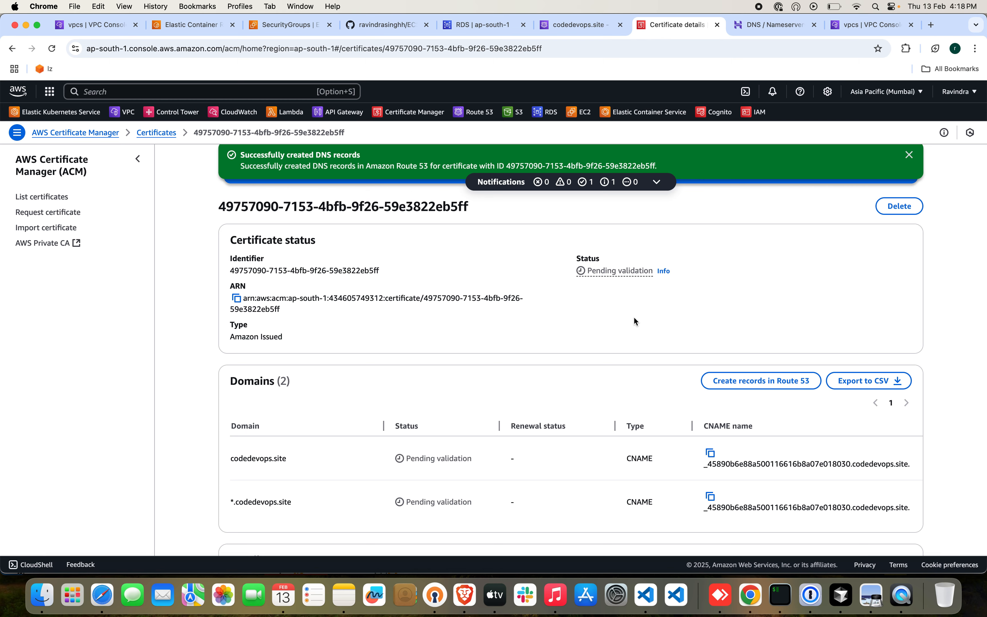
Reopen the codedevops.site certificate from the certificate list and check its status and domain validation.
{"action": "left_click", "coordinate": [156, 132]}
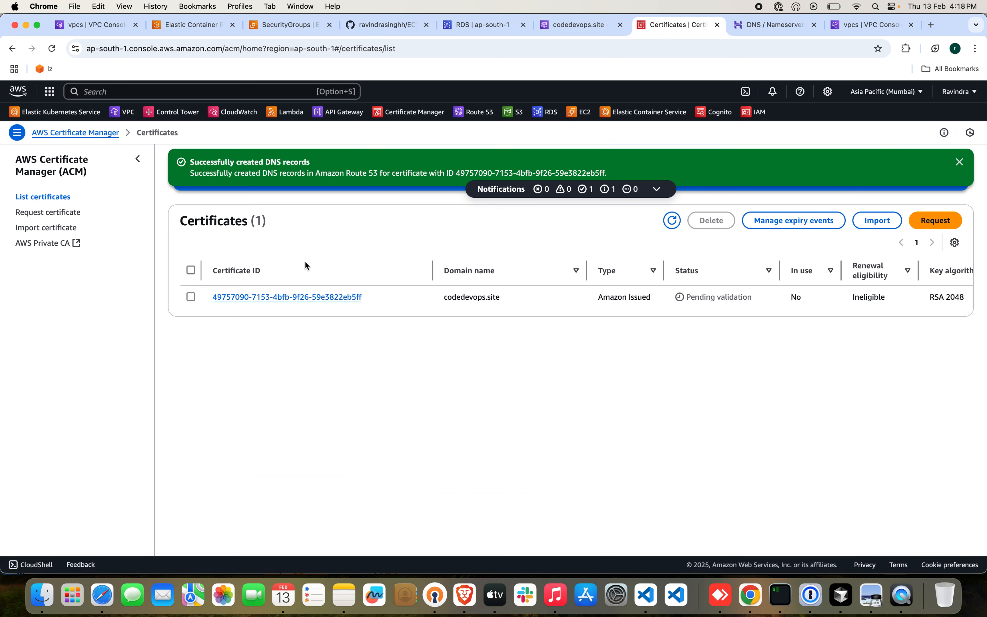
{"action": "left_click", "coordinate": [318, 301]}
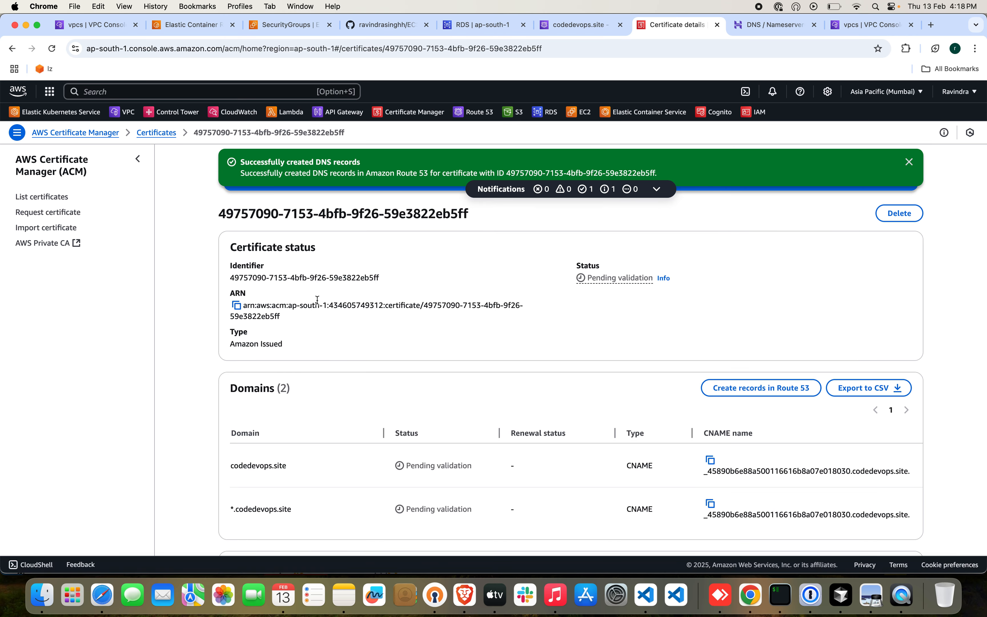
{"action": "scroll", "coordinate": [347, 345], "scroll_direction": "down", "scroll_amount": 5}
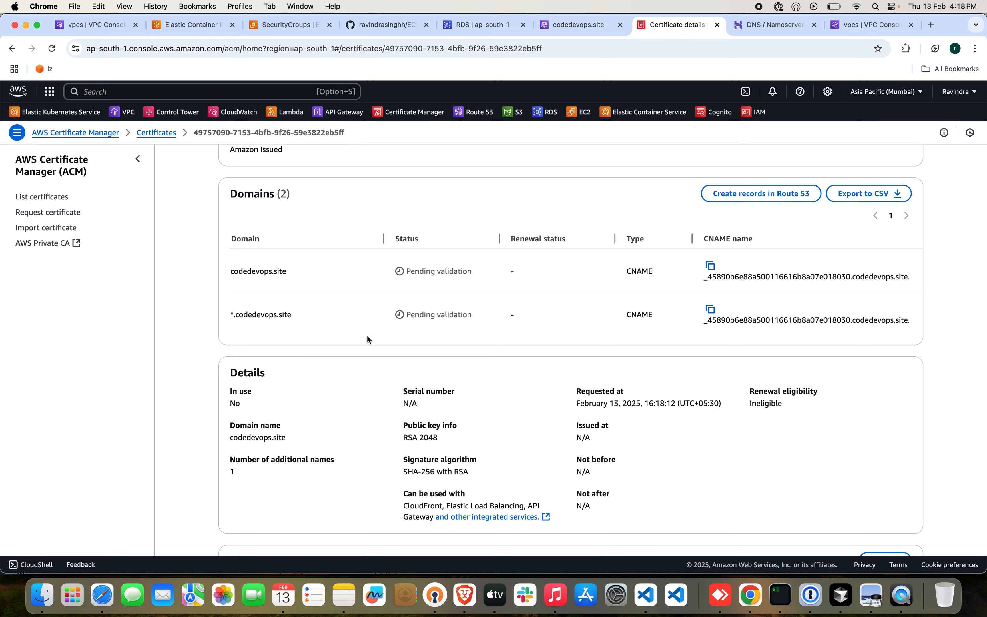
{"action": "scroll", "coordinate": [366, 336], "scroll_direction": "up", "scroll_amount": 1}
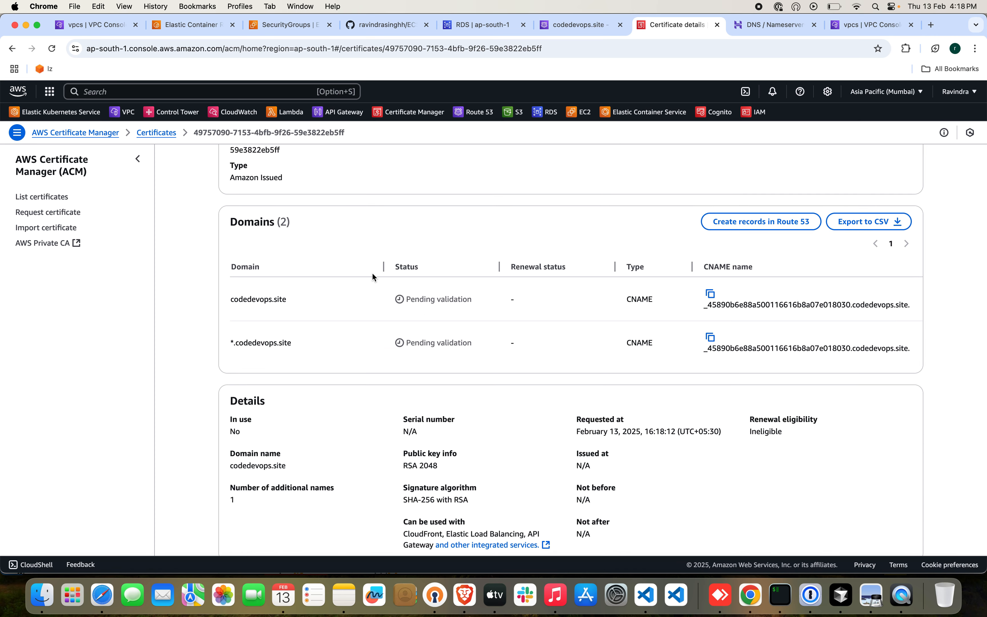
{"action": "scroll", "coordinate": [331, 306], "scroll_direction": "up", "scroll_amount": 3}
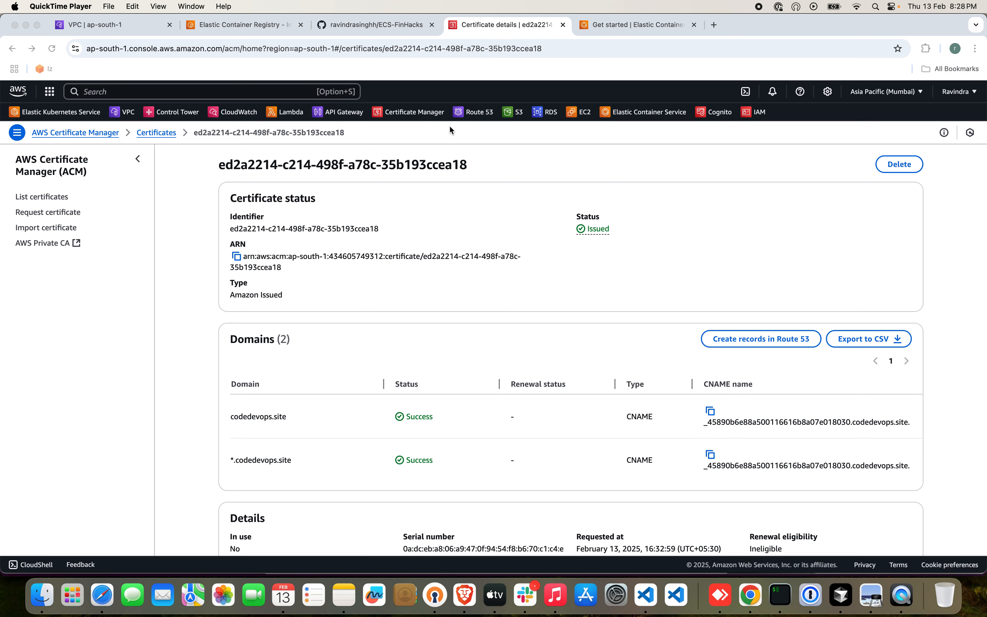
Review the load balancer and certificate part of the architecture diagram in the ECS-FinHacks README.
{"action": "left_click", "coordinate": [379, 27]}
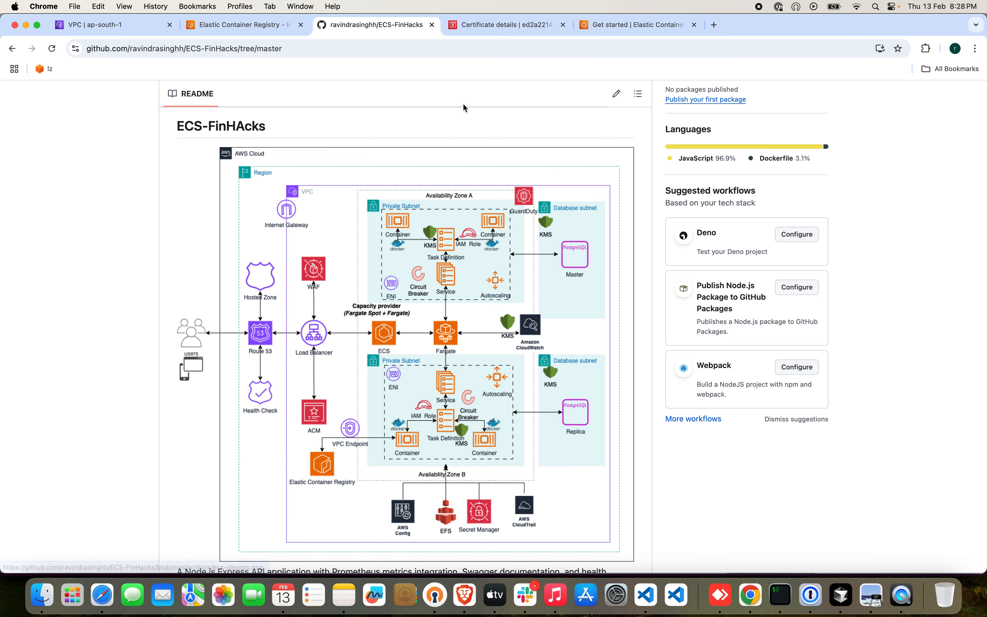
{"action": "left_click", "coordinate": [484, 25]}
{"action": "left_click", "coordinate": [367, 25]}
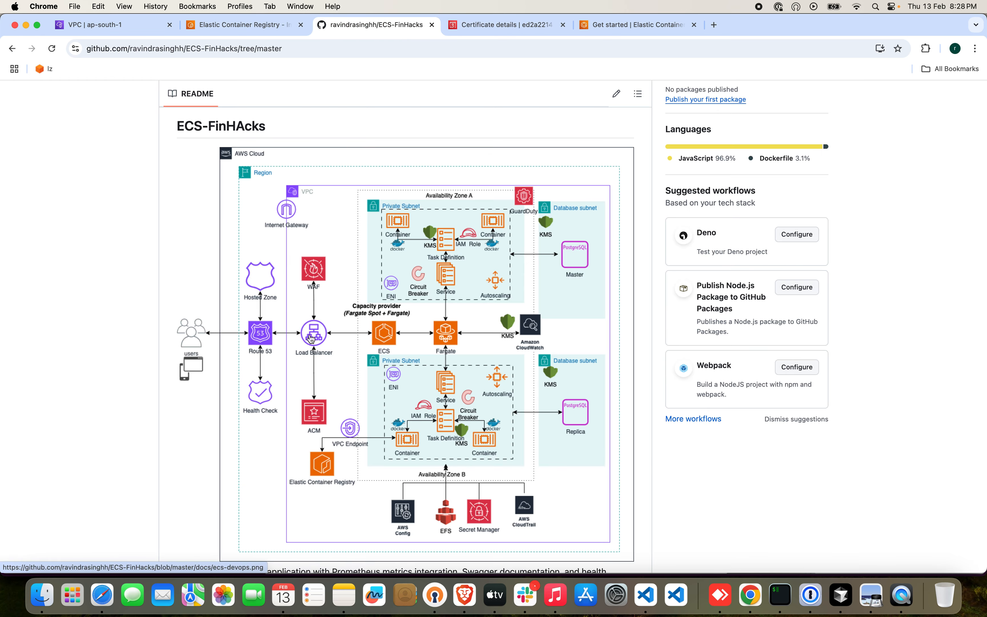
Search the AWS services for ec2, open EC2 in a separate tab and go to its target groups.
{"action": "left_click", "coordinate": [236, 26]}
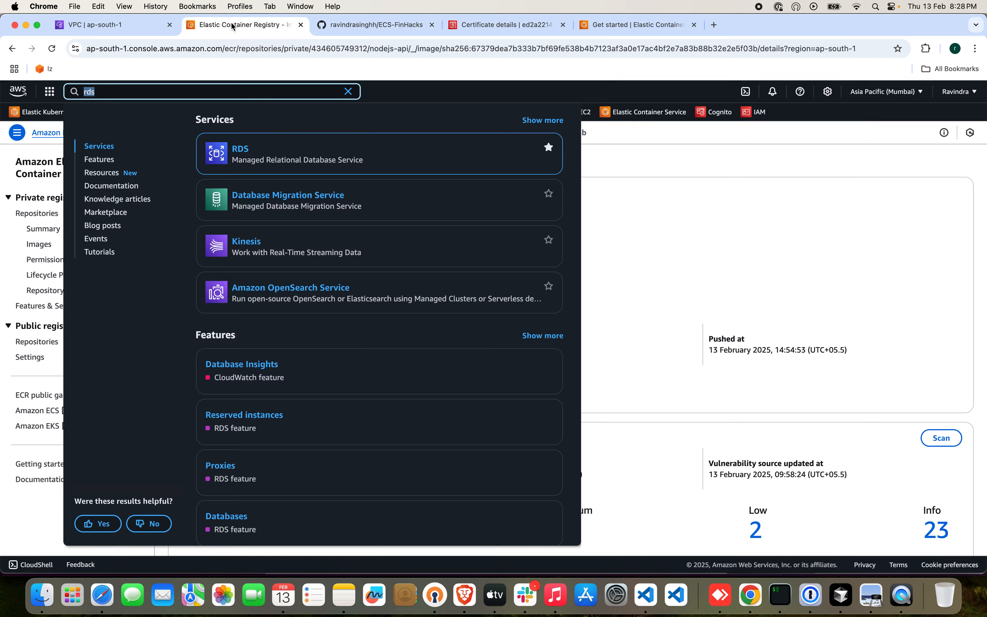
{"action": "type", "text": "ec2"}
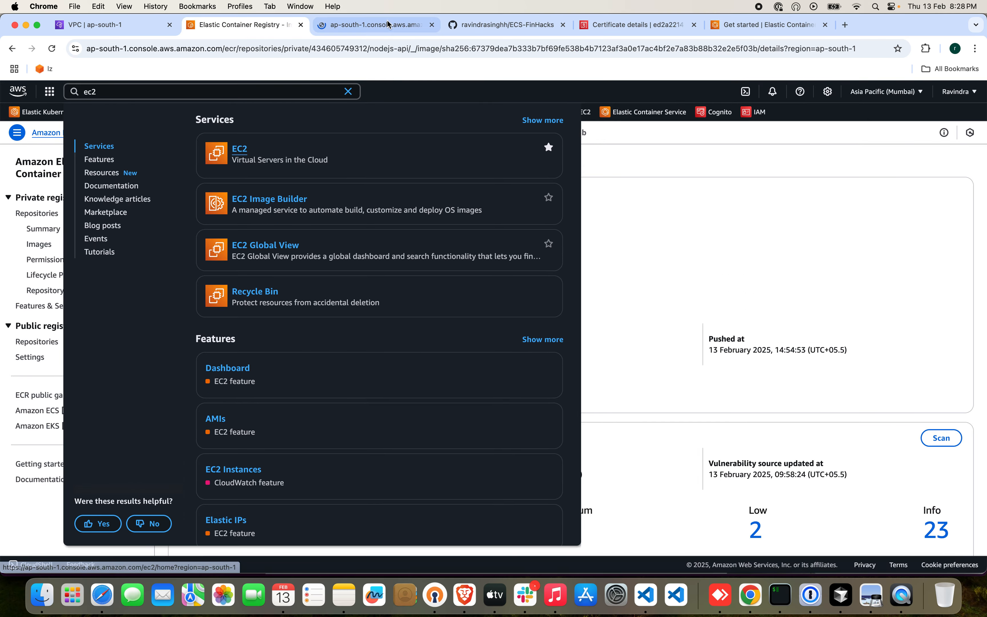
{"action": "left_click", "coordinate": [241, 149]}
{"action": "scroll", "coordinate": [74, 377], "scroll_direction": "down", "scroll_amount": 5}
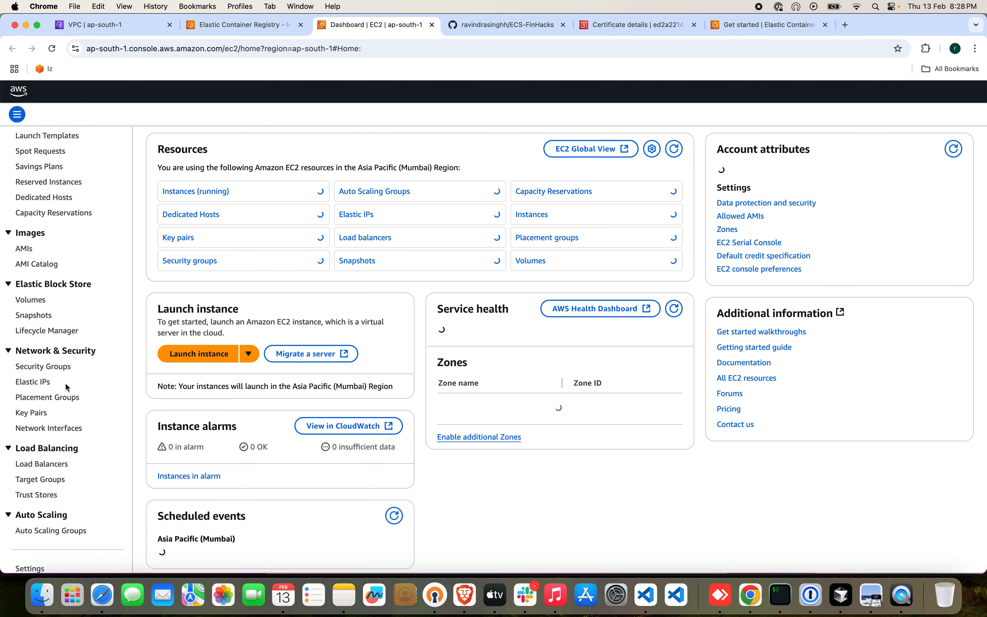
{"action": "left_click", "coordinate": [27, 458]}
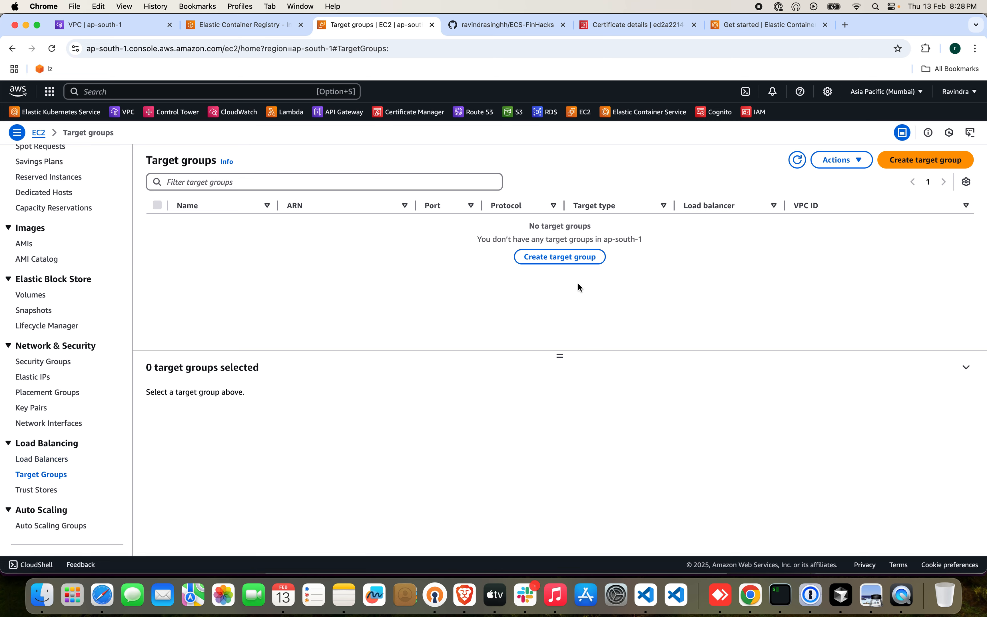
Start a target group with the IP addresses target type and name it ecs-fargate-tg.
{"action": "left_click", "coordinate": [557, 260]}
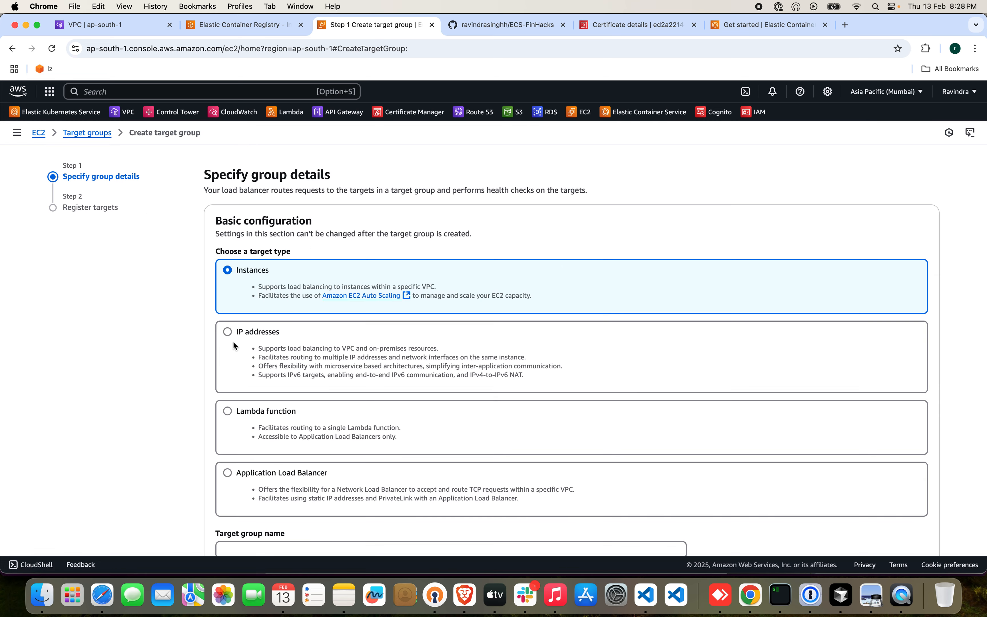
{"action": "left_click", "coordinate": [229, 332]}
{"action": "scroll", "coordinate": [363, 357], "scroll_direction": "down", "scroll_amount": 5}
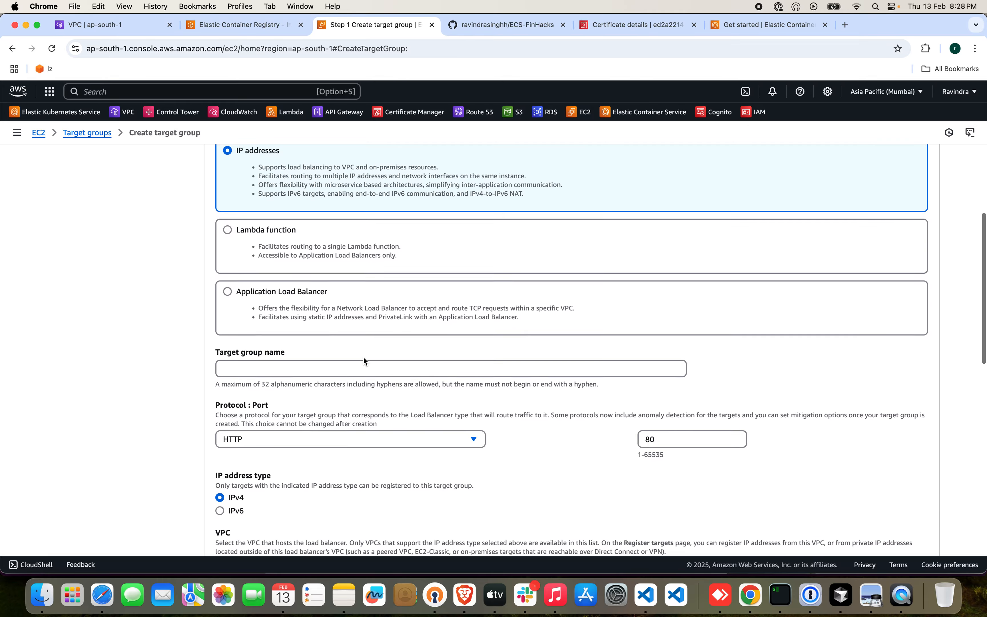
{"action": "left_click", "coordinate": [353, 350]}
{"action": "type", "text": "ecs-fa"}
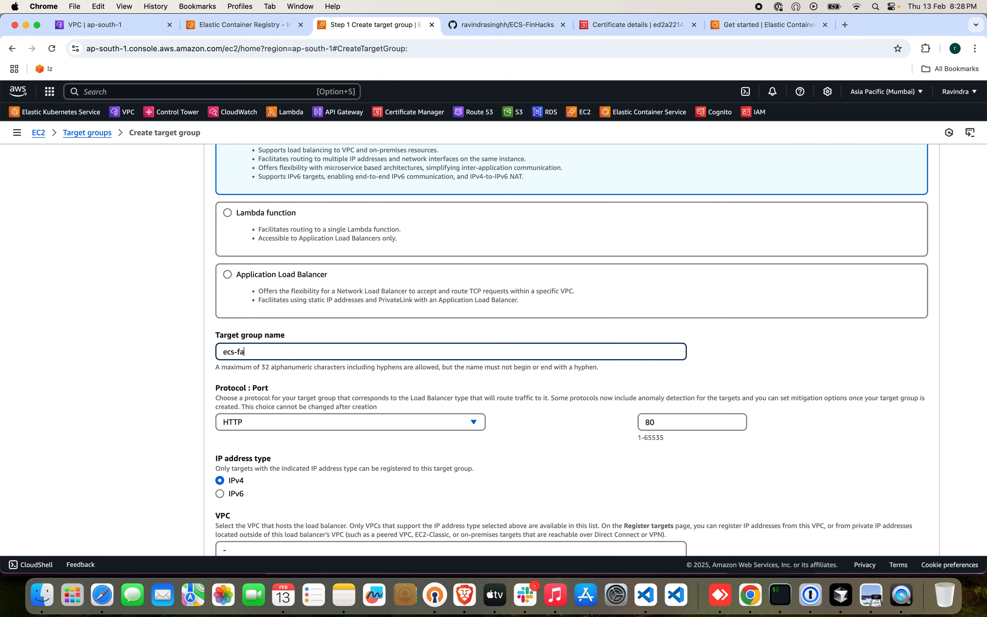
{"action": "type", "text": "rgate-tg"}
Keep HTTP as the target group's protocol, set its port to 8080 and select ecs-fargate-vpc as its VPC.
{"action": "left_click", "coordinate": [394, 426]}
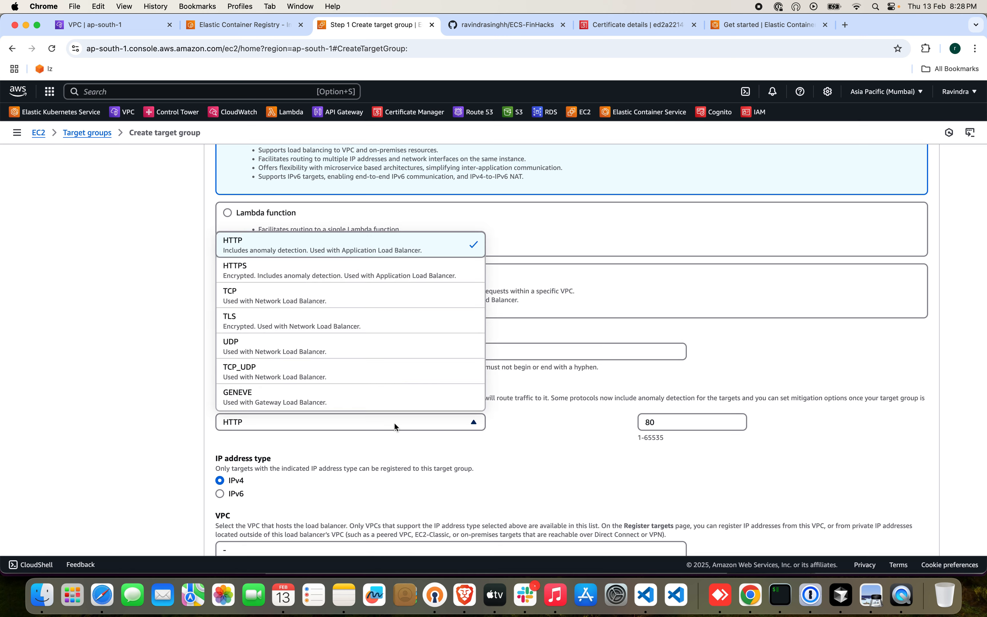
{"action": "left_click", "coordinate": [628, 425]}
{"action": "left_click", "coordinate": [682, 428]}
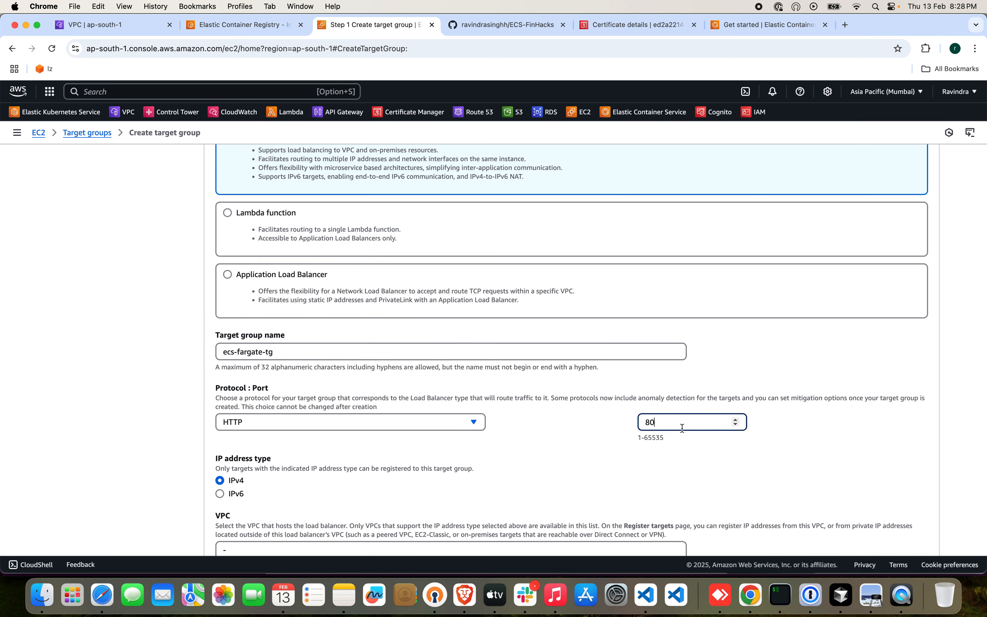
{"action": "type", "text": "80"}
{"action": "scroll", "coordinate": [553, 453], "scroll_direction": "down", "scroll_amount": 4}
{"action": "left_click", "coordinate": [576, 394]}
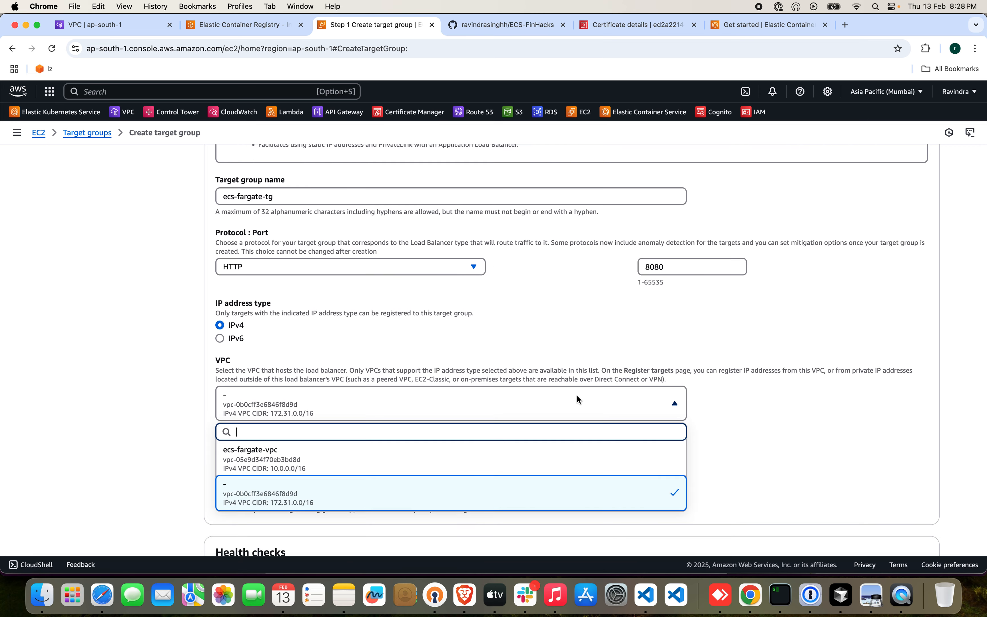
{"action": "left_click", "coordinate": [400, 463]}
Check the advanced health check settings, keep the default HTTP check on path / and continue to target registration.
{"action": "scroll", "coordinate": [470, 413], "scroll_direction": "down", "scroll_amount": 6}
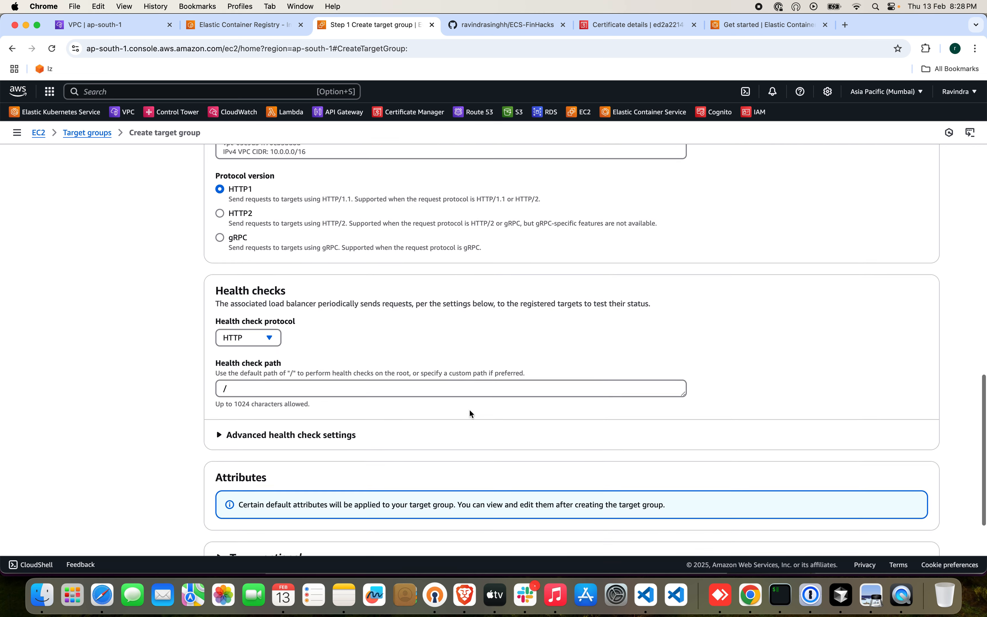
{"action": "scroll", "coordinate": [441, 372], "scroll_direction": "down", "scroll_amount": 2}
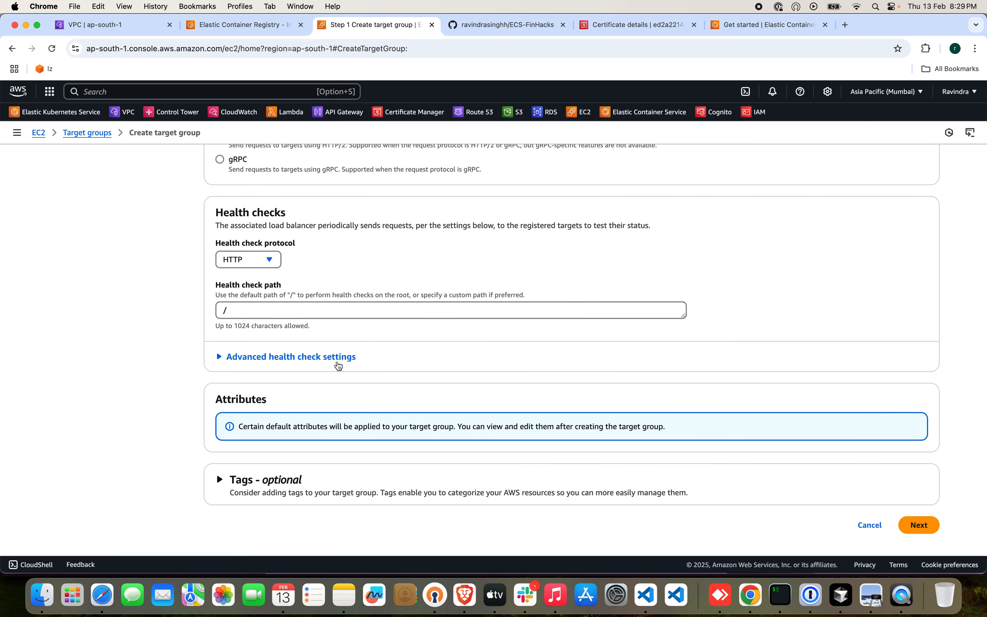
{"action": "left_click", "coordinate": [326, 357]}
{"action": "scroll", "coordinate": [474, 385], "scroll_direction": "down", "scroll_amount": 9}
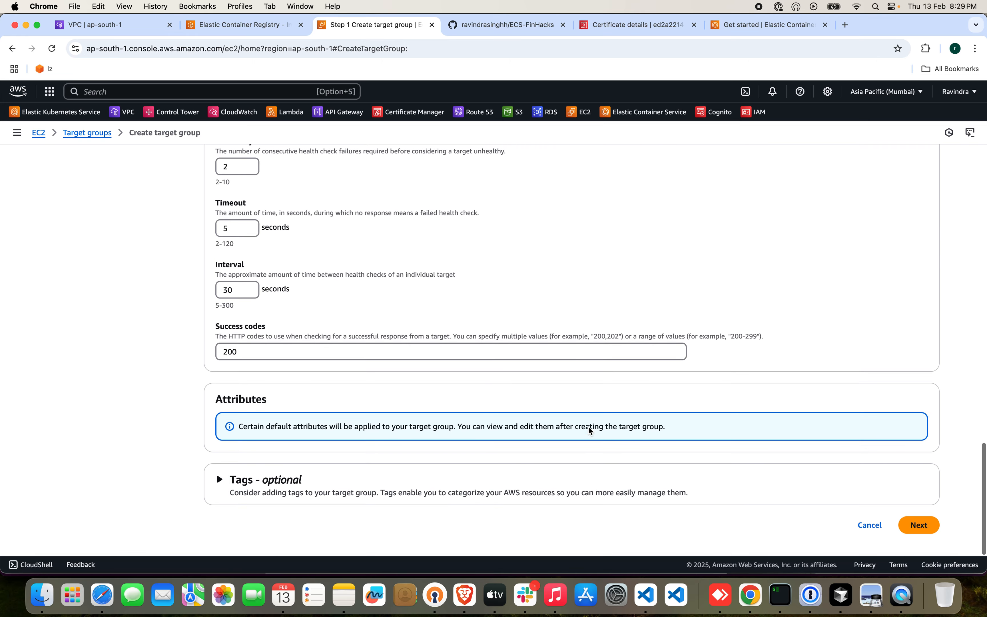
{"action": "left_click", "coordinate": [918, 526]}
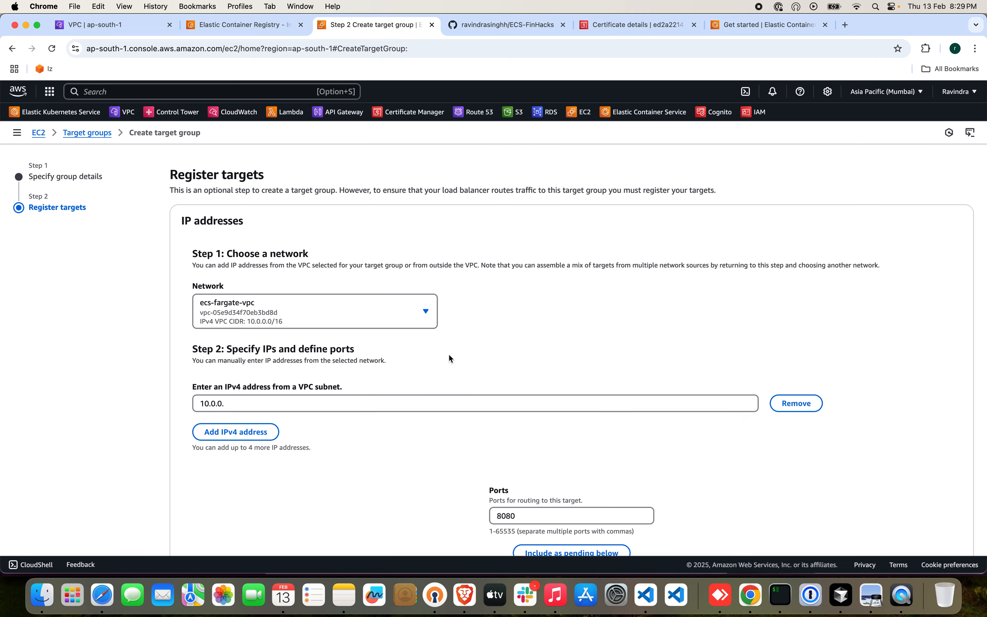
Remove the prefilled IPv4 address from the target registration and create the target group without any targets.
{"action": "left_click", "coordinate": [417, 317]}
{"action": "left_click", "coordinate": [363, 348]}
{"action": "left_click", "coordinate": [789, 405]}
{"action": "scroll", "coordinate": [754, 437], "scroll_direction": "down", "scroll_amount": 6}
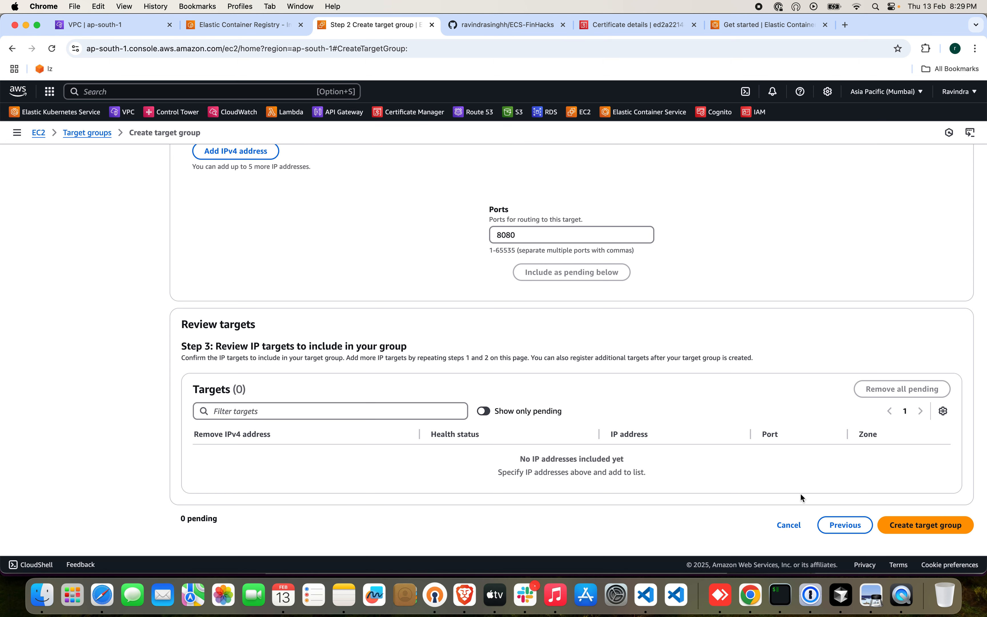
{"action": "left_click", "coordinate": [934, 526]}
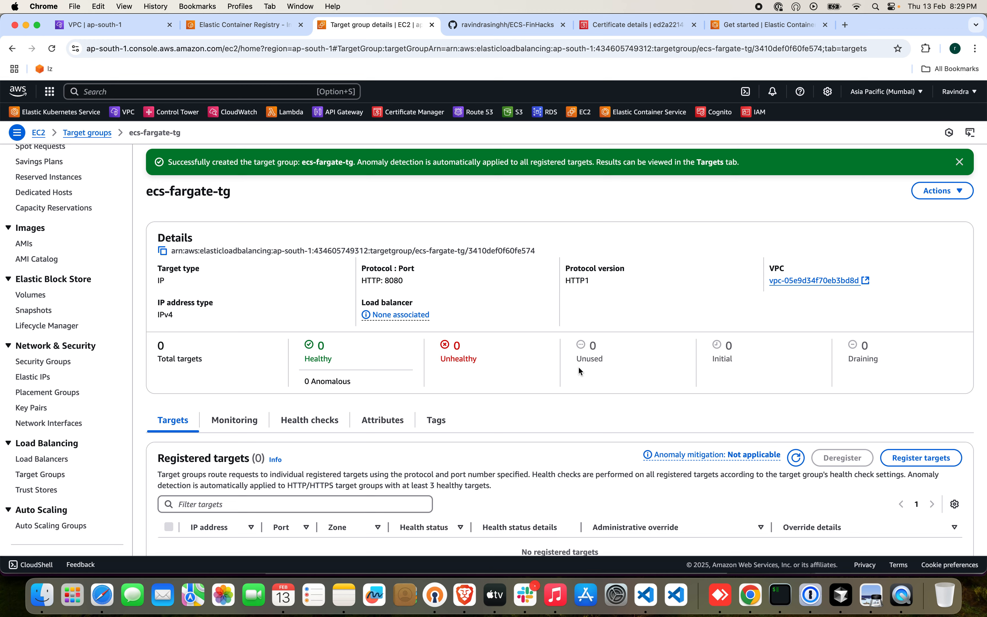
Go to the EC2 load balancers and start creating an Application Load Balancer.
{"action": "scroll", "coordinate": [408, 429], "scroll_direction": "down", "scroll_amount": 1}
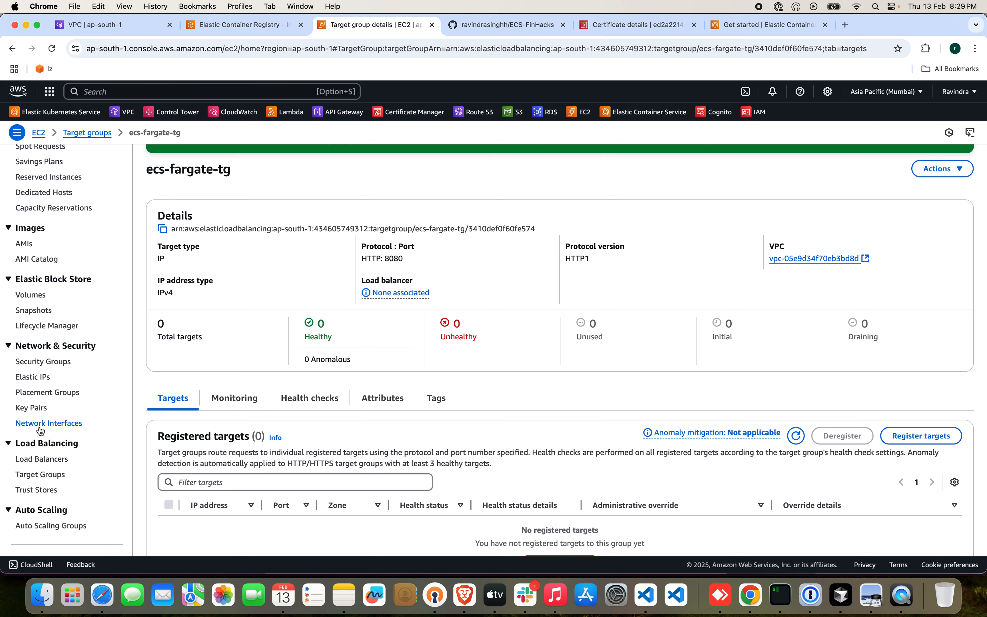
{"action": "left_click", "coordinate": [48, 459]}
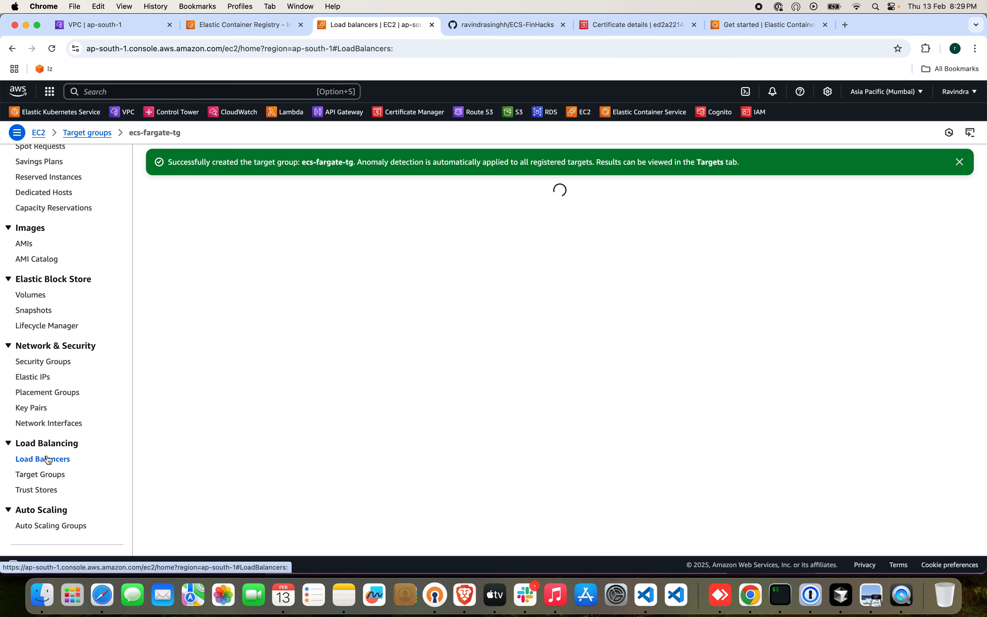
{"action": "left_click", "coordinate": [911, 159]}
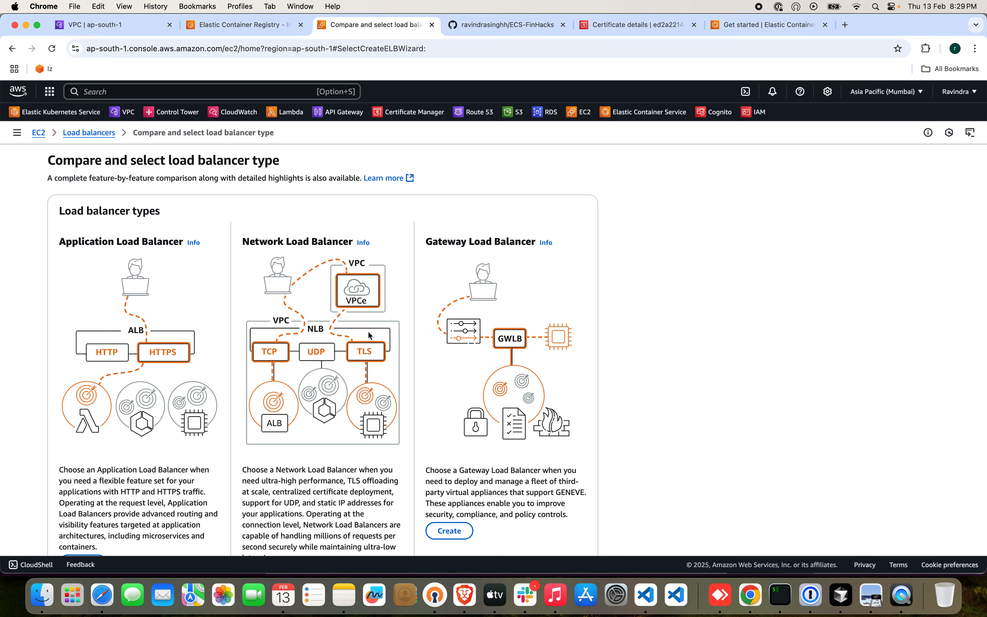
{"action": "scroll", "coordinate": [369, 335], "scroll_direction": "down", "scroll_amount": 5}
{"action": "left_click", "coordinate": [82, 432]}
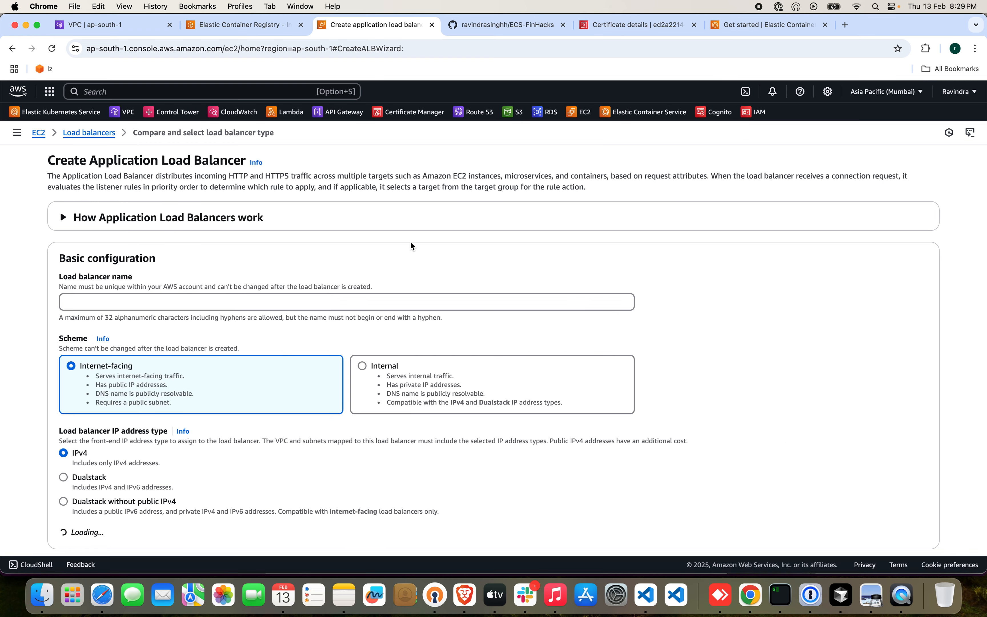
Name the internet-facing IPv4 load balancer ecs-fargate-alb and select ecs-fargate-vpc as its VPC.
{"action": "left_click", "coordinate": [340, 302]}
{"action": "type", "text": "ecs-"}
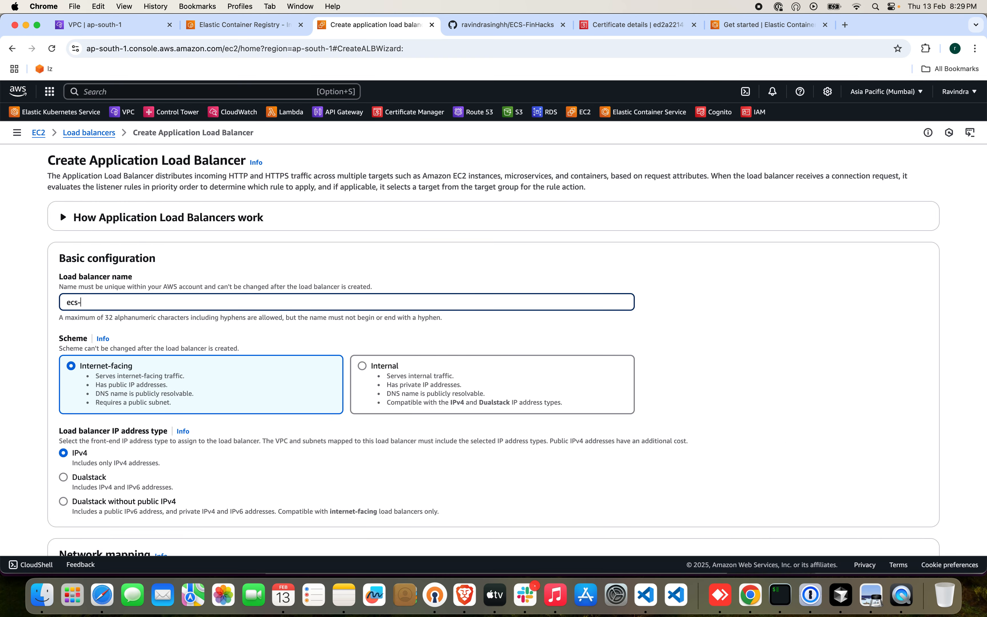
{"action": "type", "text": "fargate-alb"}
{"action": "scroll", "coordinate": [428, 341], "scroll_direction": "down", "scroll_amount": 4}
{"action": "left_click", "coordinate": [162, 440]}
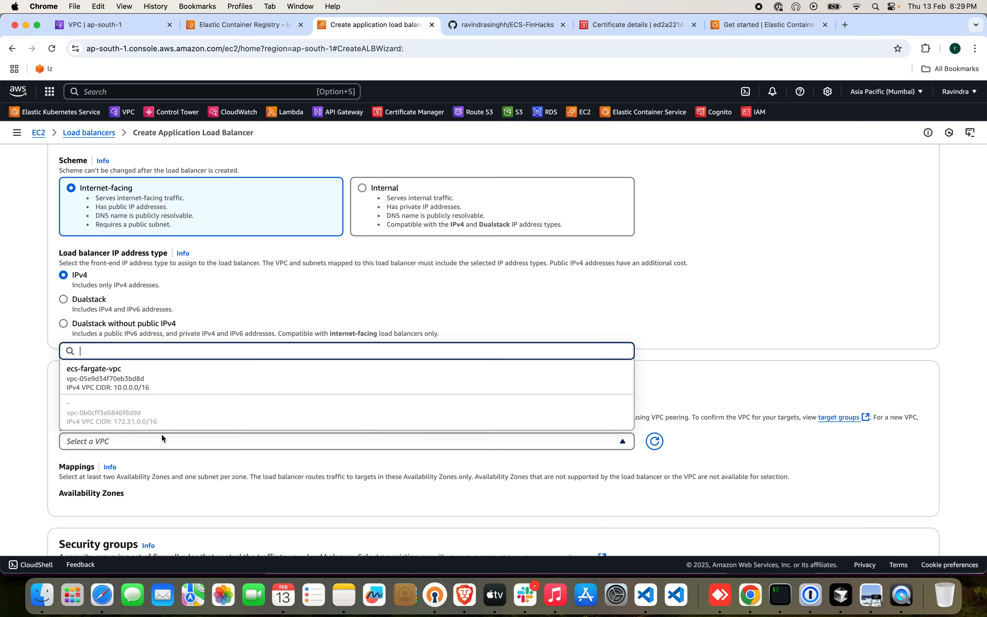
{"action": "left_click", "coordinate": [162, 384]}
Map the load balancer to ap-south-1a with the Public-Az1 subnet and ap-south-1b with the Public-Az2 subnet.
{"action": "scroll", "coordinate": [314, 448], "scroll_direction": "down", "scroll_amount": 4}
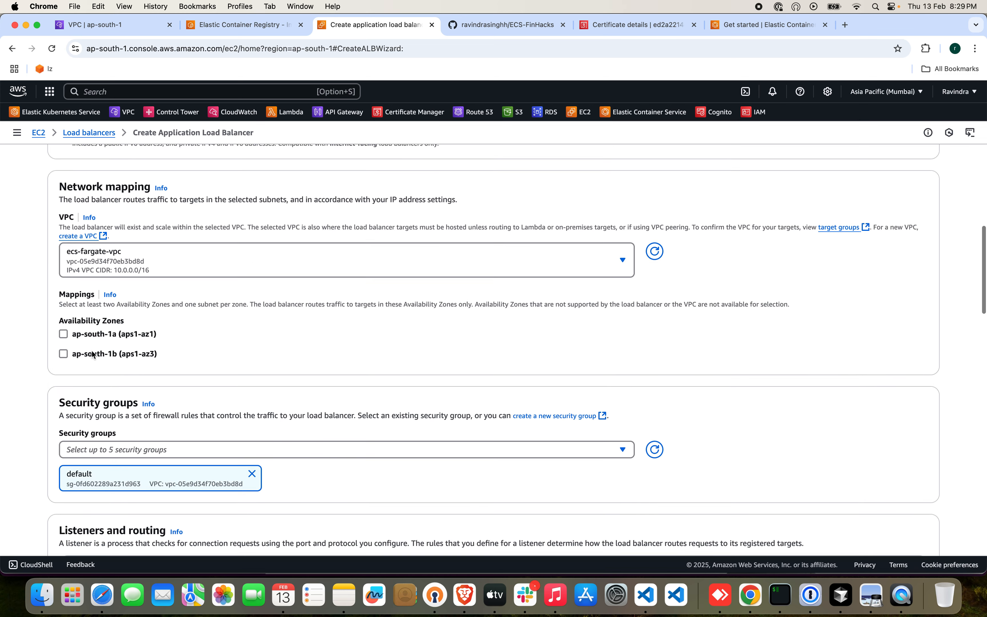
{"action": "left_click", "coordinate": [64, 335]}
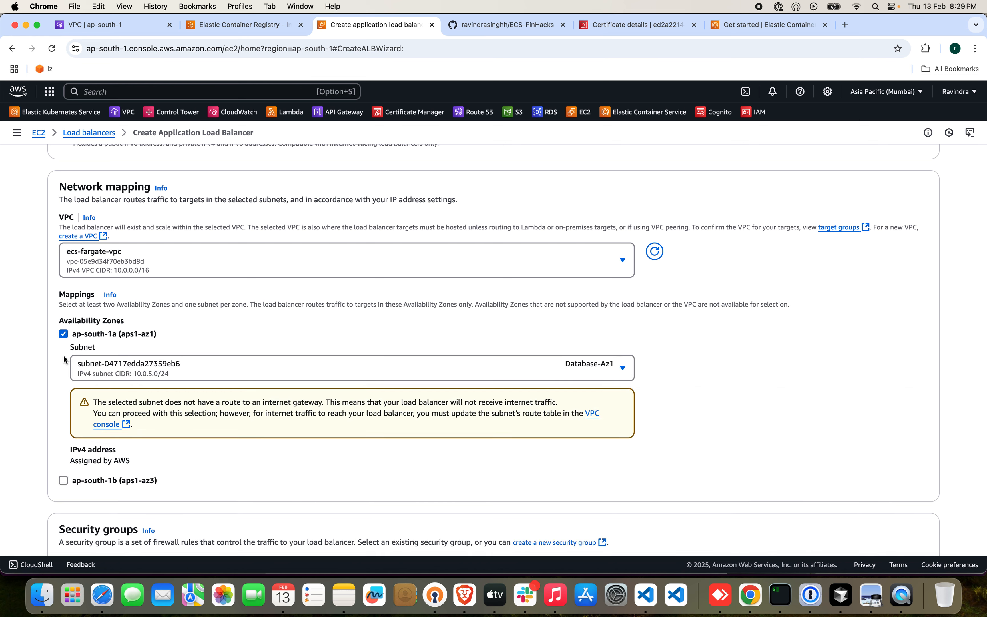
{"action": "left_click", "coordinate": [63, 480]}
{"action": "left_click", "coordinate": [484, 378]}
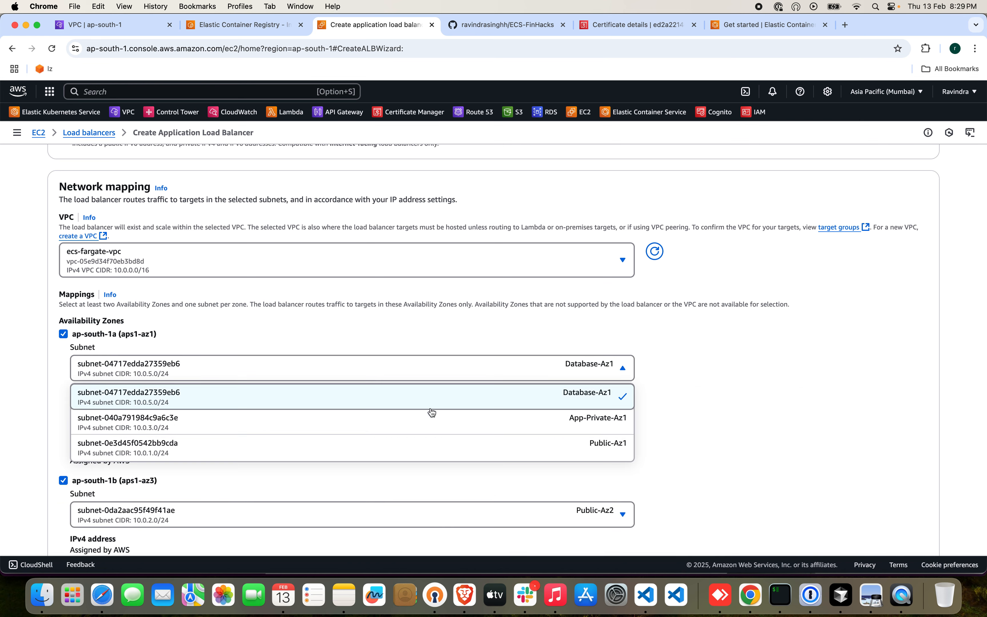
{"action": "left_click", "coordinate": [403, 443]}
Set the load balancer's listener to HTTPS on port 443, forwarding to the ecs-fargate-tg target group.
{"action": "scroll", "coordinate": [697, 465], "scroll_direction": "down", "scroll_amount": 8}
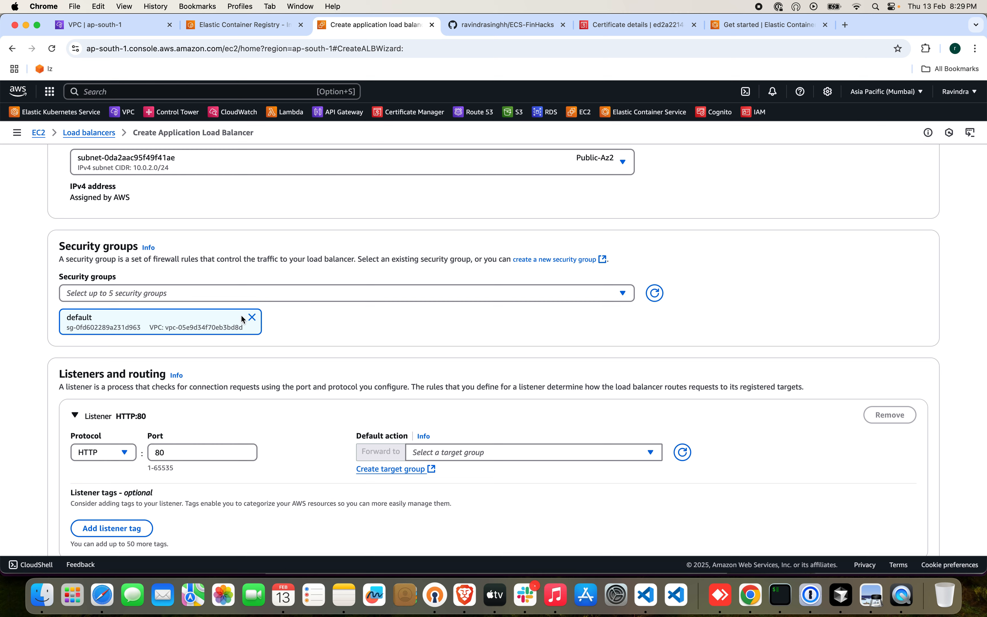
{"action": "left_click", "coordinate": [123, 453]}
{"action": "left_click", "coordinate": [104, 488]}
{"action": "left_click", "coordinate": [447, 452]}
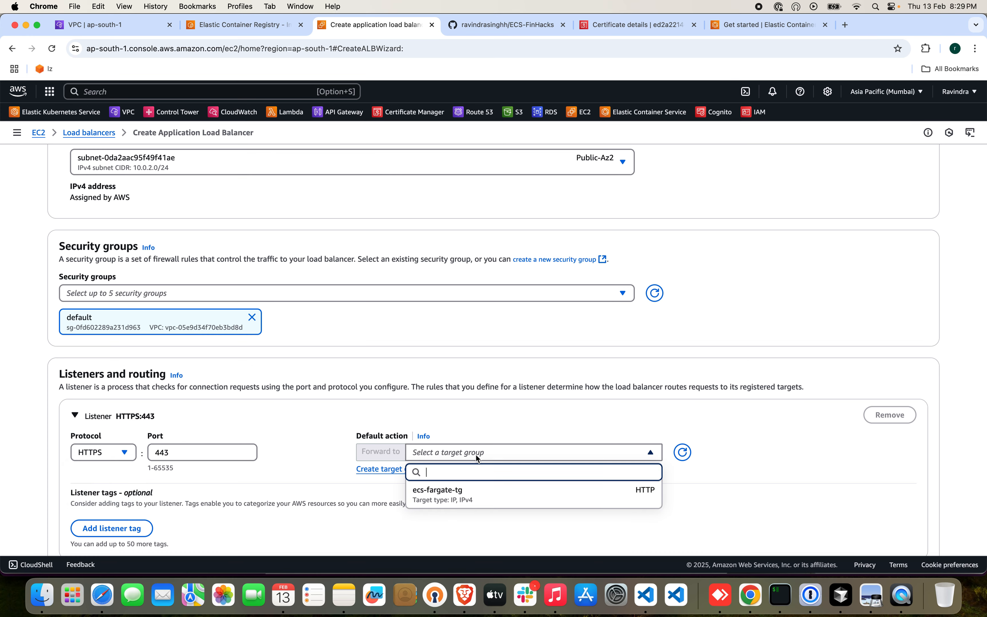
{"action": "left_click", "coordinate": [475, 497]}
Check the architecture diagram in the ECS-FinHacks GitHub repository and return to the load balancer configuration.
{"action": "scroll", "coordinate": [476, 502], "scroll_direction": "down", "scroll_amount": 5}
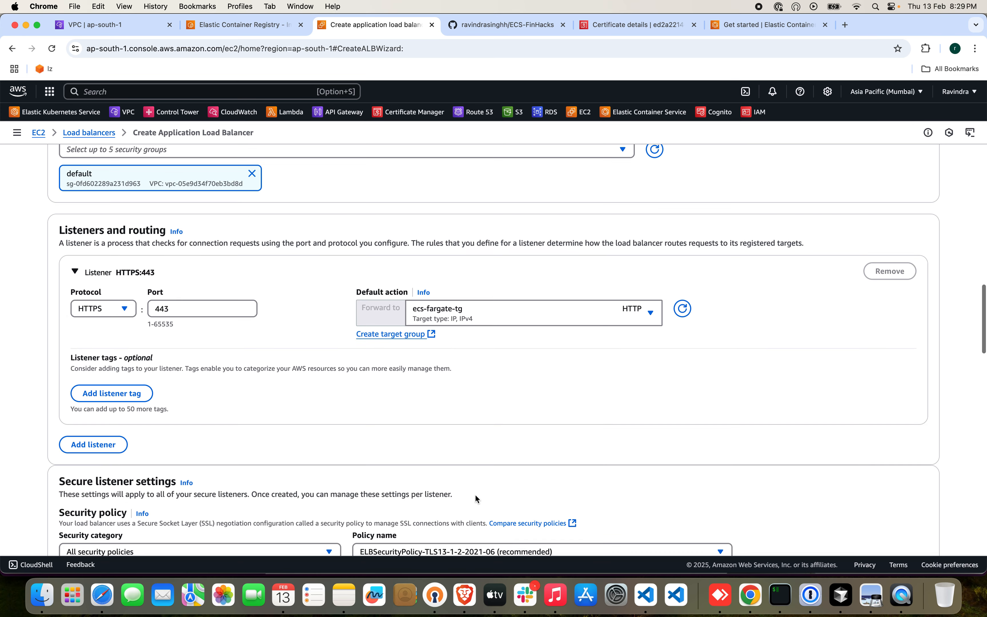
{"action": "left_click", "coordinate": [489, 25]}
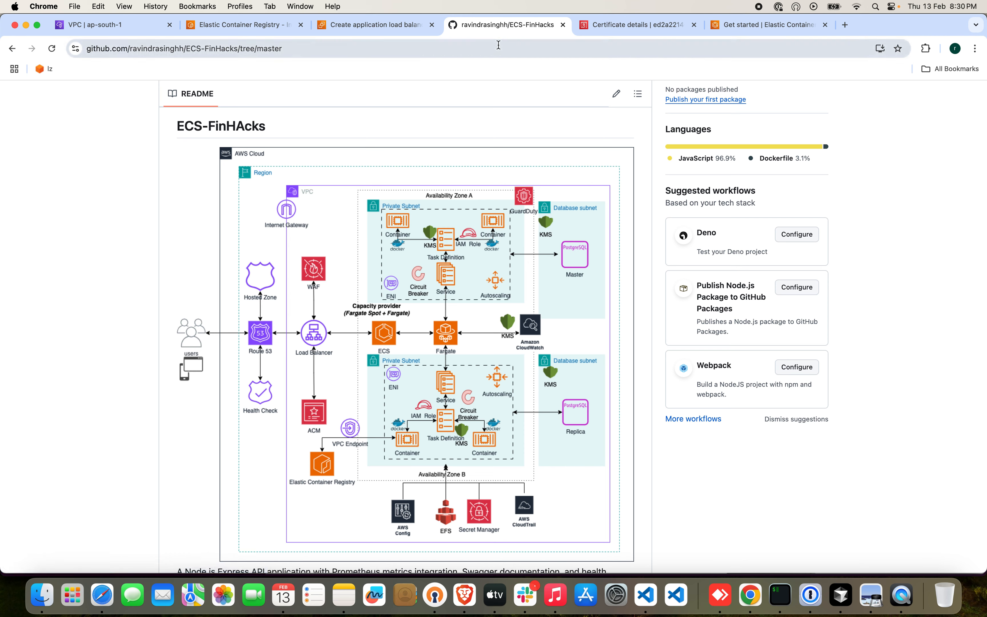
{"action": "left_click", "coordinate": [374, 28]}
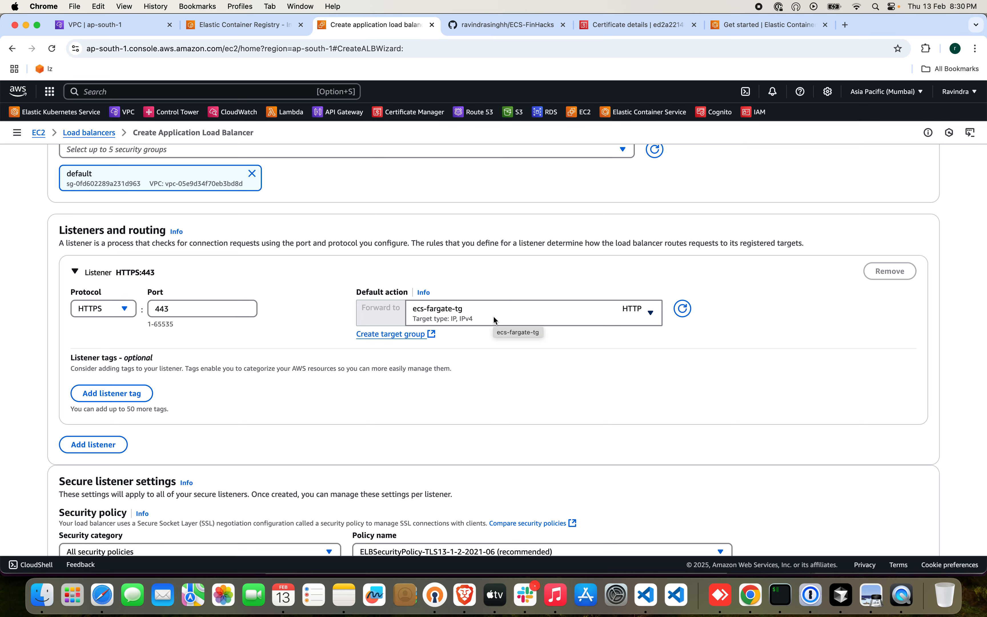
Select the codedevops.site certificate from ACM as the secure listener's default SSL/TLS certificate.
{"action": "scroll", "coordinate": [433, 416], "scroll_direction": "down", "scroll_amount": 5}
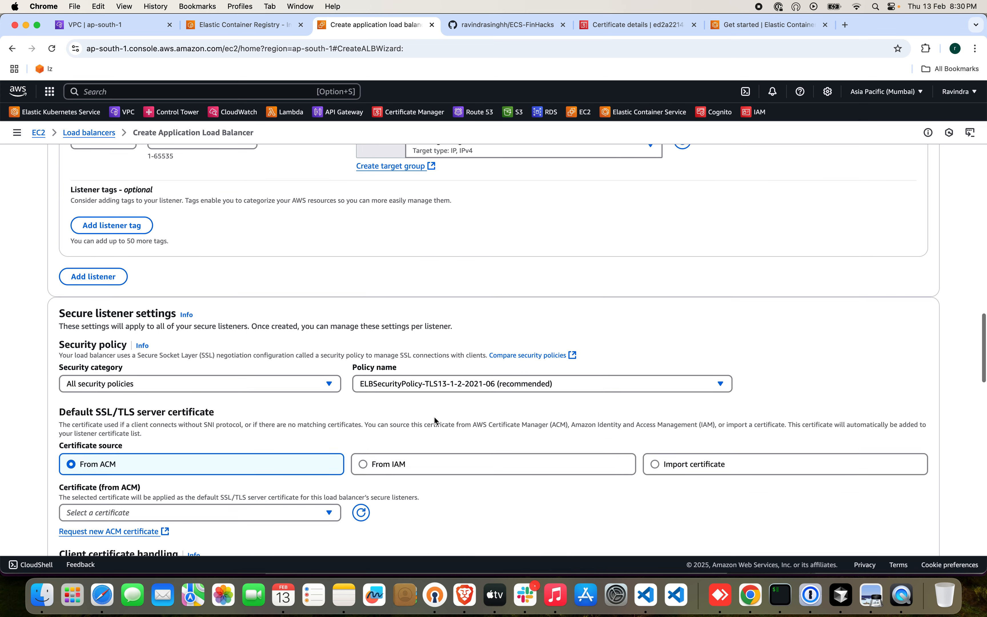
{"action": "scroll", "coordinate": [400, 441], "scroll_direction": "down", "scroll_amount": 3}
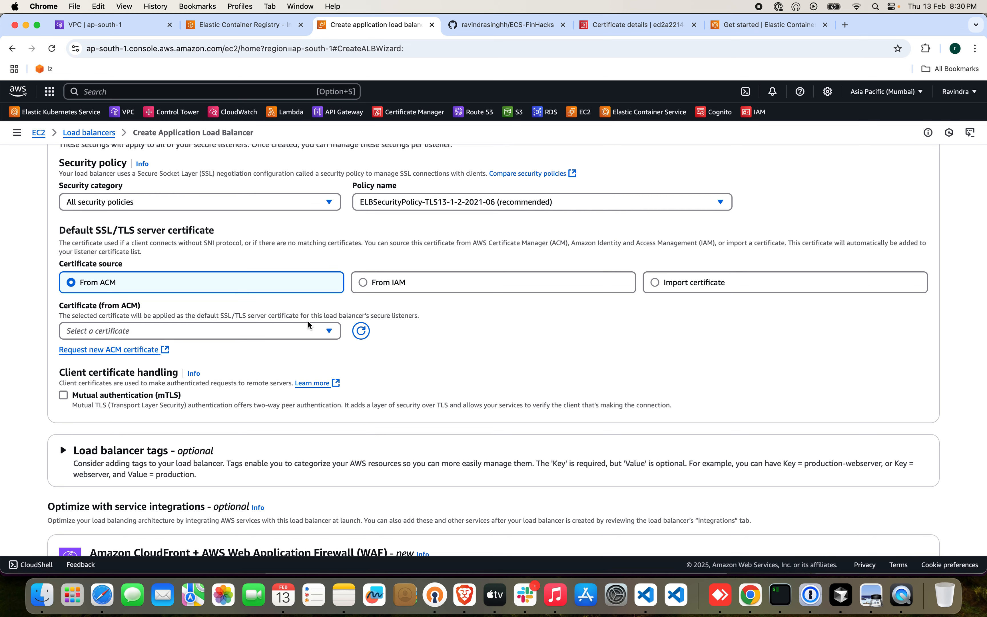
{"action": "left_click", "coordinate": [298, 332]}
{"action": "left_click", "coordinate": [210, 373]}
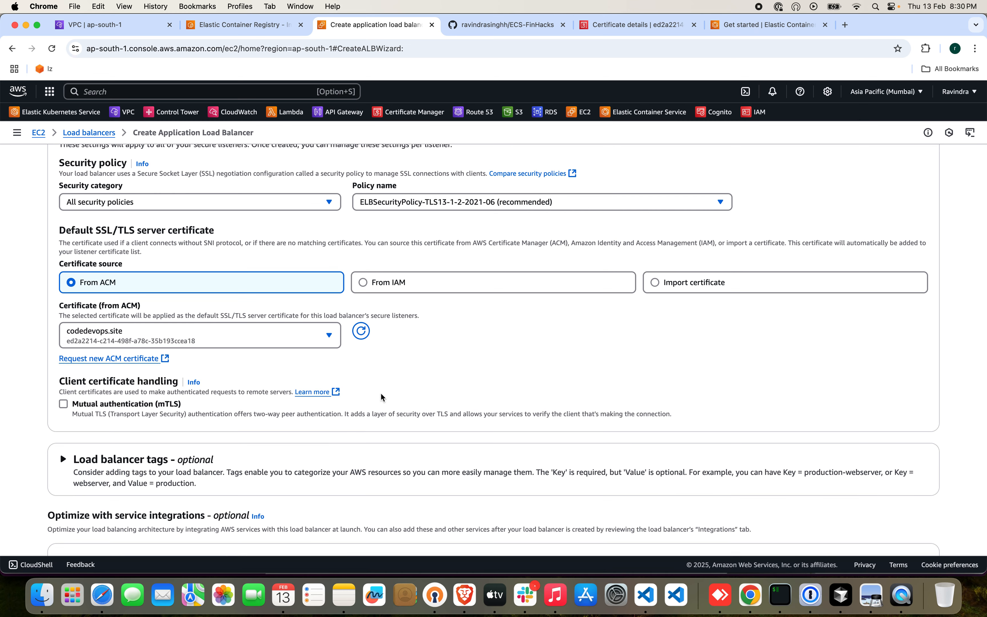
Enable AWS WAF protection in front of the targets, keeping the auto-created pre-defined WAF with the Block rule action.
{"action": "scroll", "coordinate": [380, 392], "scroll_direction": "down", "scroll_amount": 3}
{"action": "scroll", "coordinate": [380, 395], "scroll_direction": "down", "scroll_amount": 3}
{"action": "scroll", "coordinate": [222, 401], "scroll_direction": "down", "scroll_amount": 3}
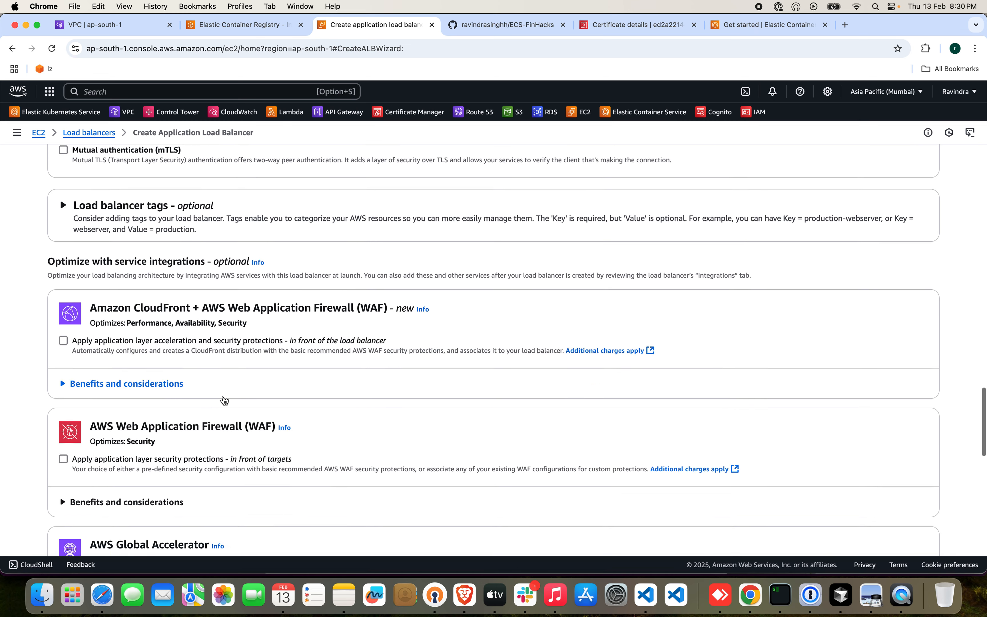
{"action": "left_click", "coordinate": [63, 355]}
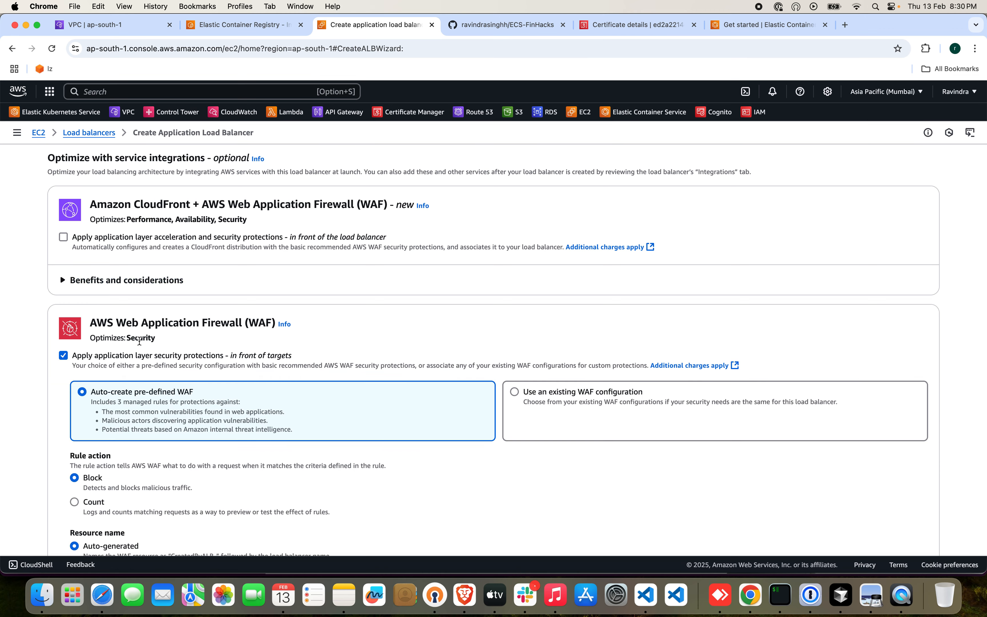
{"action": "scroll", "coordinate": [224, 433], "scroll_direction": "down", "scroll_amount": 2}
{"action": "scroll", "coordinate": [224, 434], "scroll_direction": "down", "scroll_amount": 2}
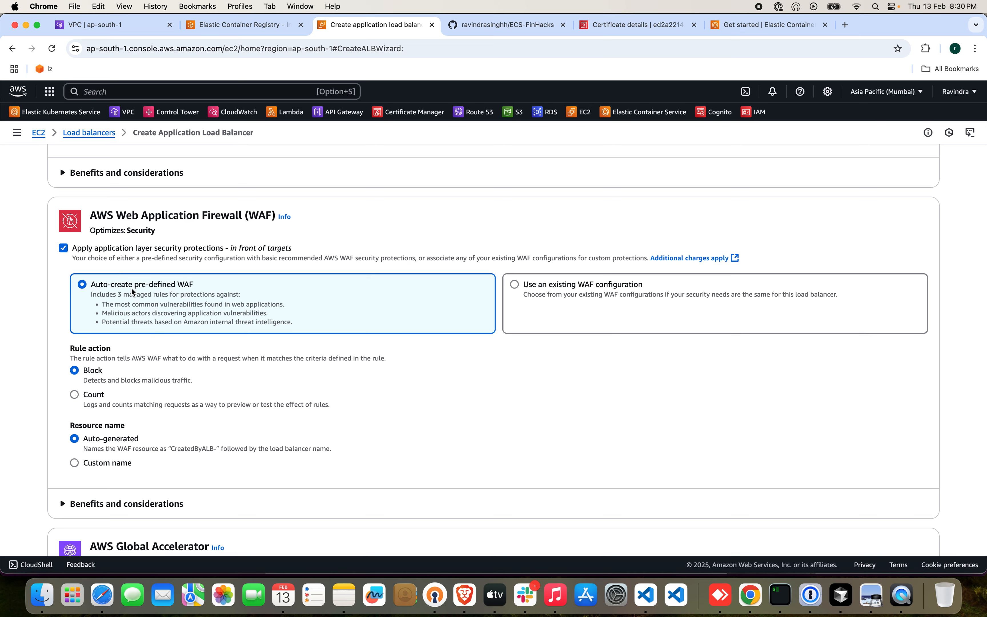
{"action": "scroll", "coordinate": [232, 343], "scroll_direction": "down", "scroll_amount": 2}
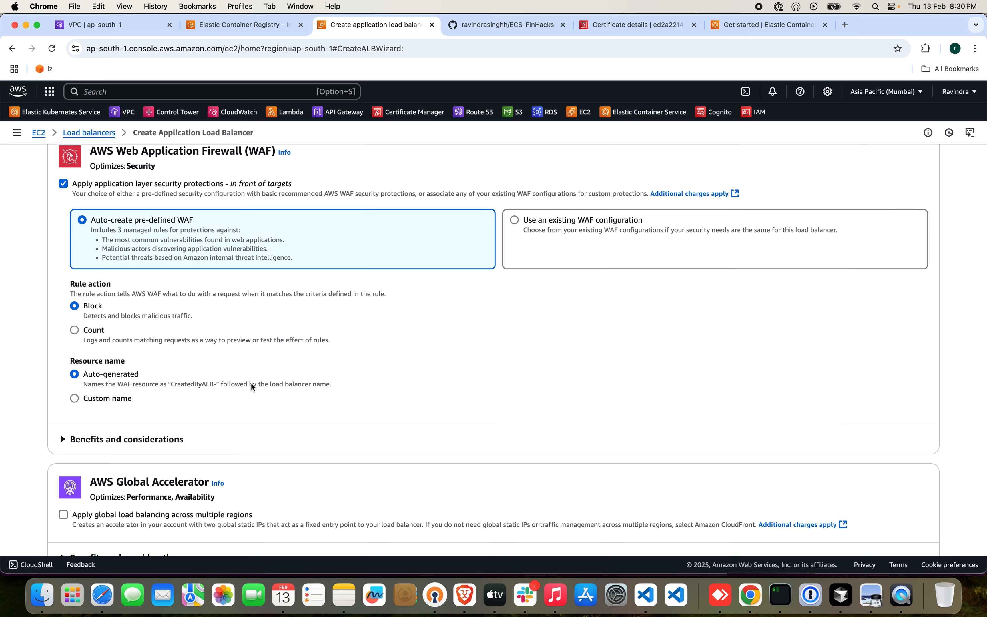
Review the summary of the ecs-fargate-alb configuration and create the load balancer.
{"action": "scroll", "coordinate": [251, 383], "scroll_direction": "down", "scroll_amount": 2}
{"action": "scroll", "coordinate": [250, 382], "scroll_direction": "down", "scroll_amount": 15}
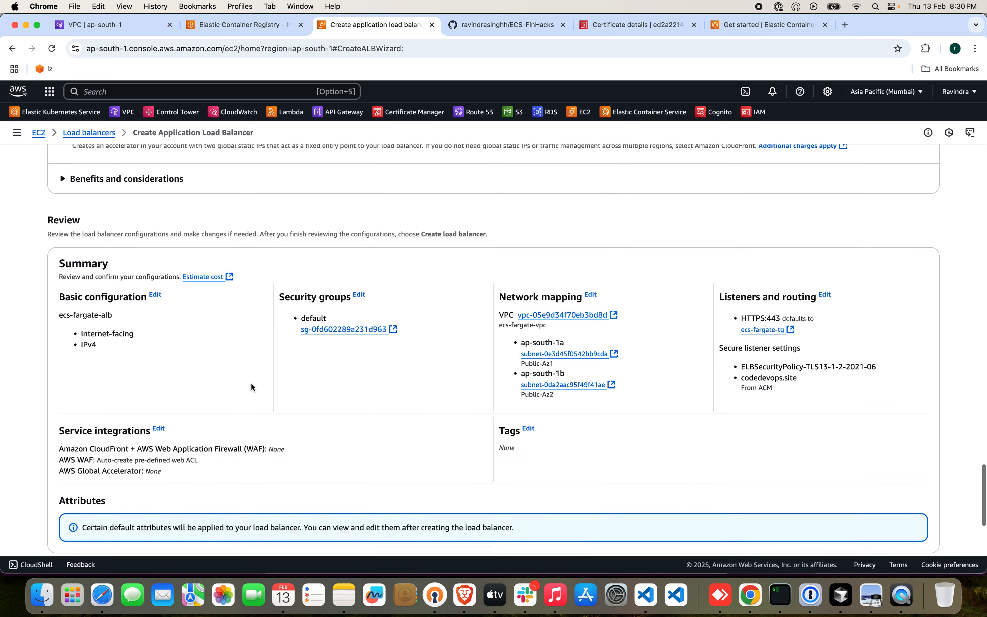
{"action": "left_click", "coordinate": [864, 523]}
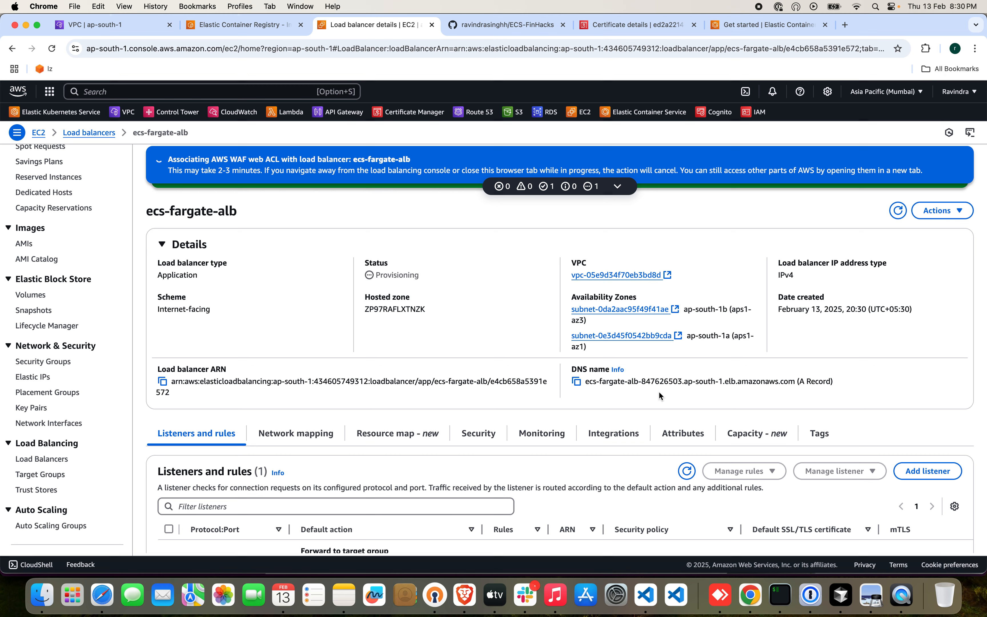
Refresh the load balancer list to check the state of ecs-fargate-alb, and review the ECS-FinHacks architecture diagram on GitHub.
{"action": "scroll", "coordinate": [504, 416], "scroll_direction": "down", "scroll_amount": 2}
{"action": "scroll", "coordinate": [504, 417], "scroll_direction": "up", "scroll_amount": 2}
{"action": "left_click", "coordinate": [41, 459]}
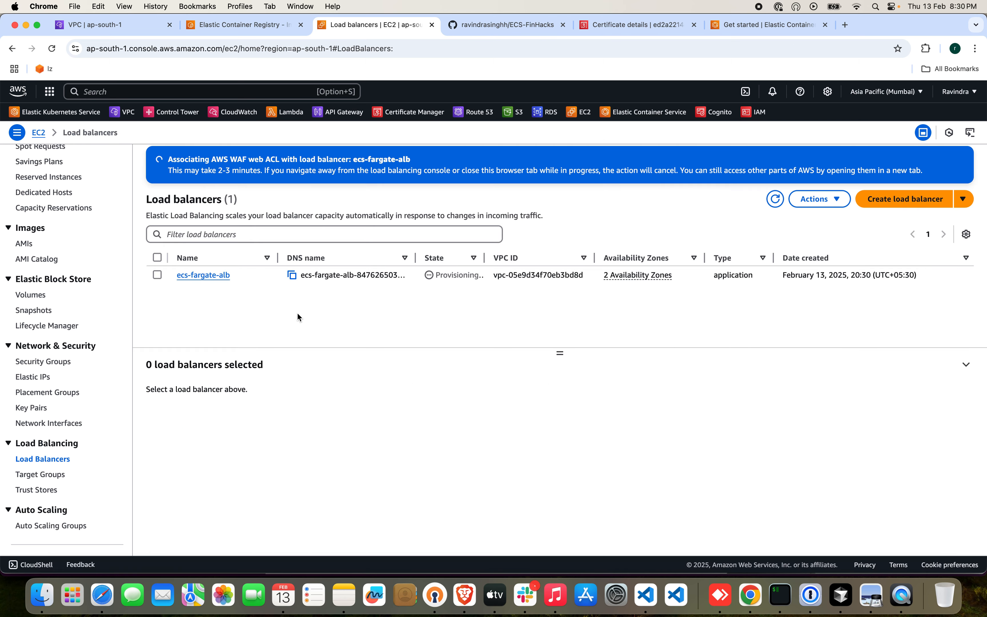
{"action": "left_click", "coordinate": [771, 201]}
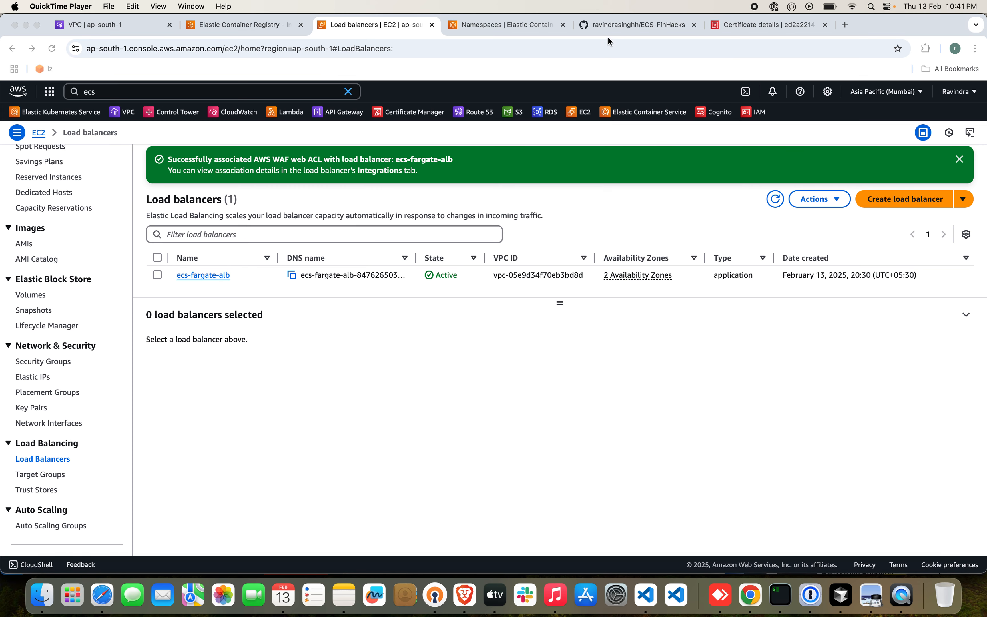
{"action": "left_click", "coordinate": [623, 25]}
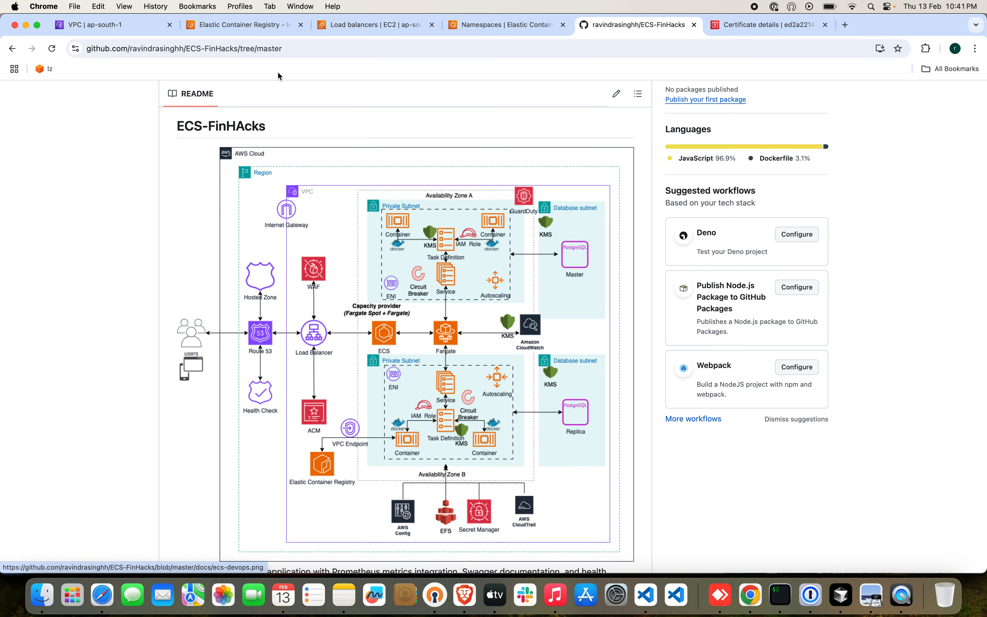
{"action": "left_click", "coordinate": [388, 26]}
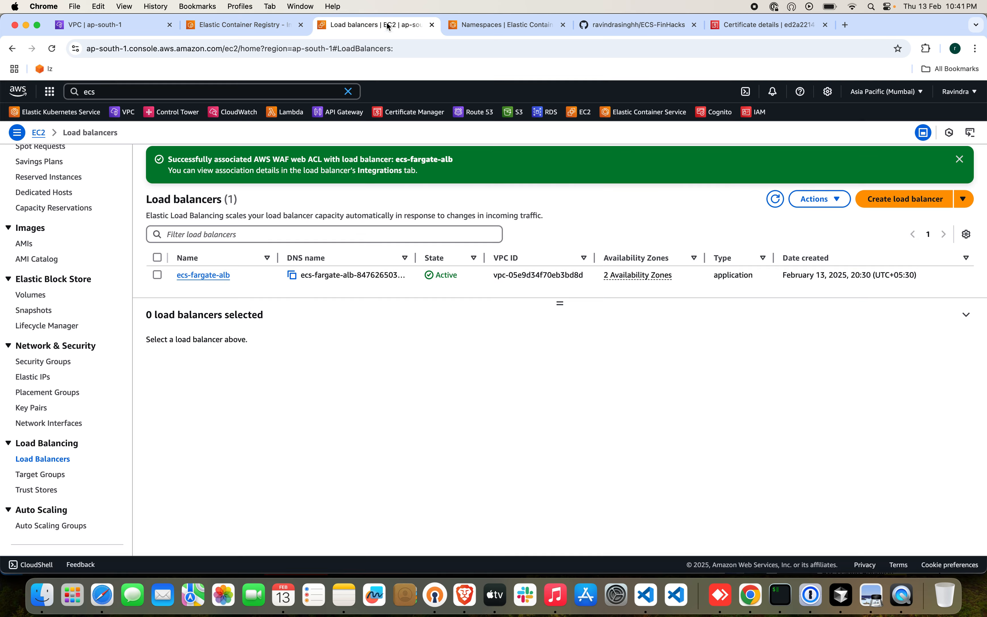
Open Elastic Container Service separately, go to its clusters and start creating a new cluster.
{"action": "left_click", "coordinate": [222, 93]}
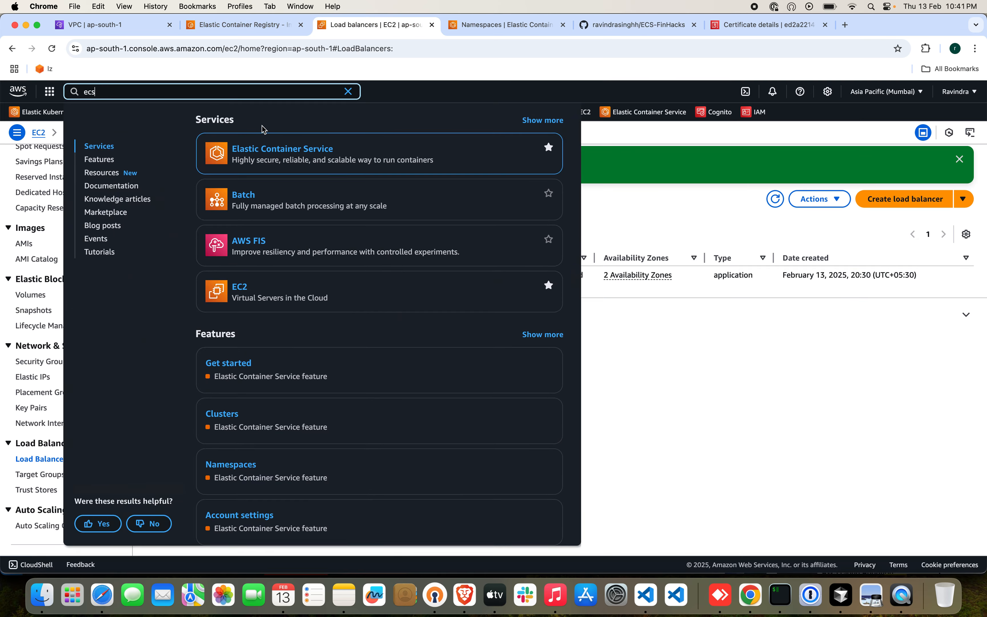
{"action": "left_click", "coordinate": [262, 149], "text": "super"}
{"action": "left_click", "coordinate": [487, 27]}
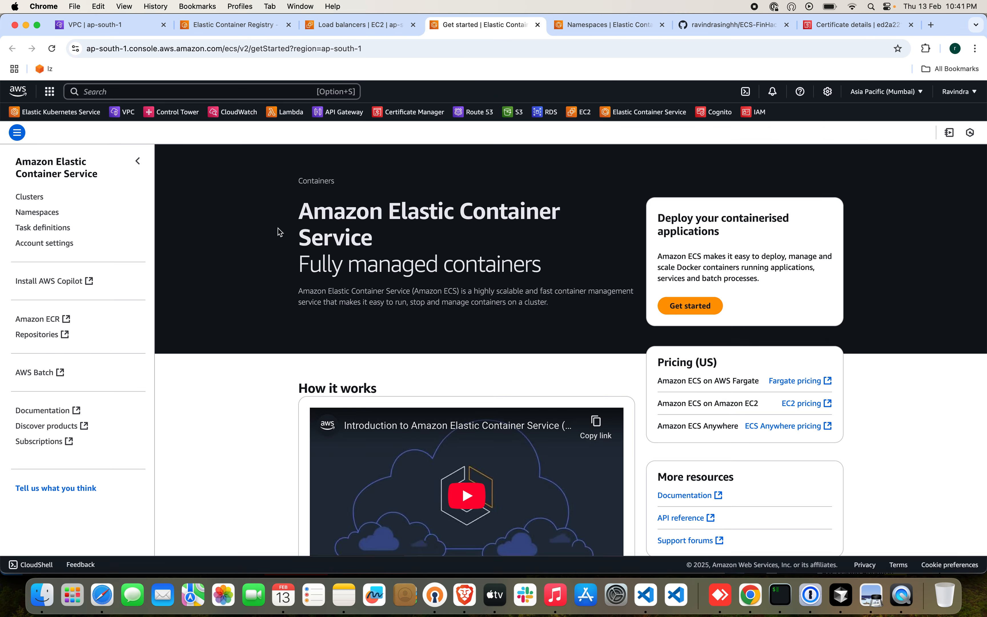
{"action": "left_click", "coordinate": [29, 196]}
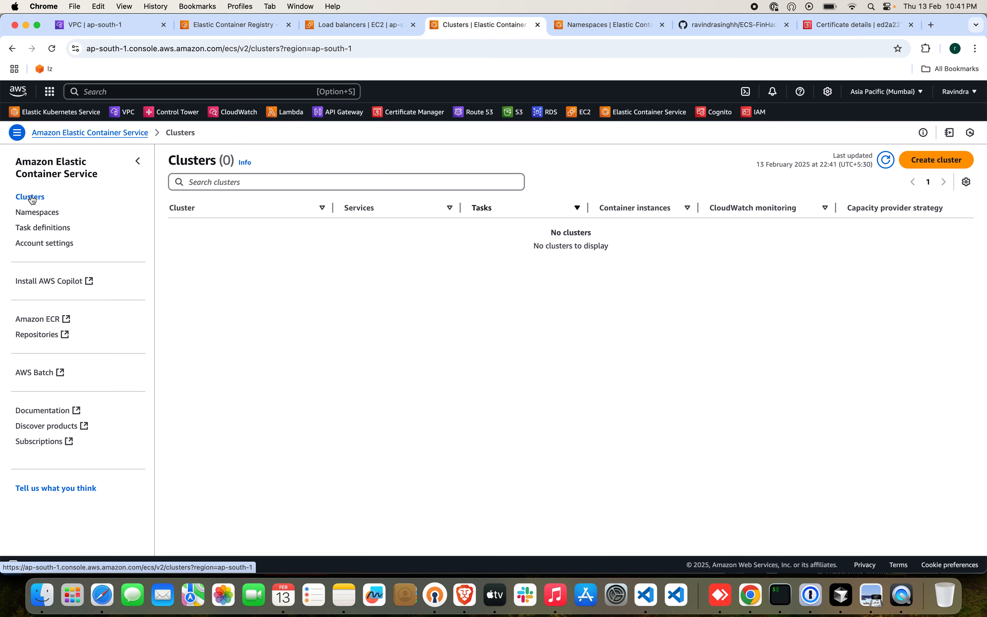
{"action": "left_click", "coordinate": [926, 161]}
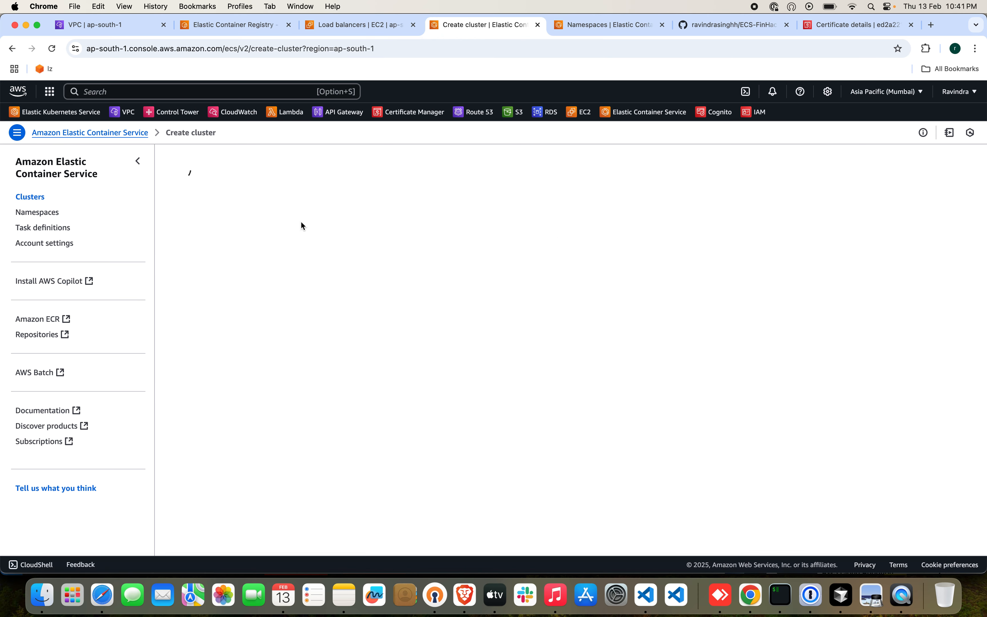
Name the new ECS cluster ecs-fargate-cluster.
{"action": "left_click", "coordinate": [286, 247]}
{"action": "type", "text": "ecs-far"}
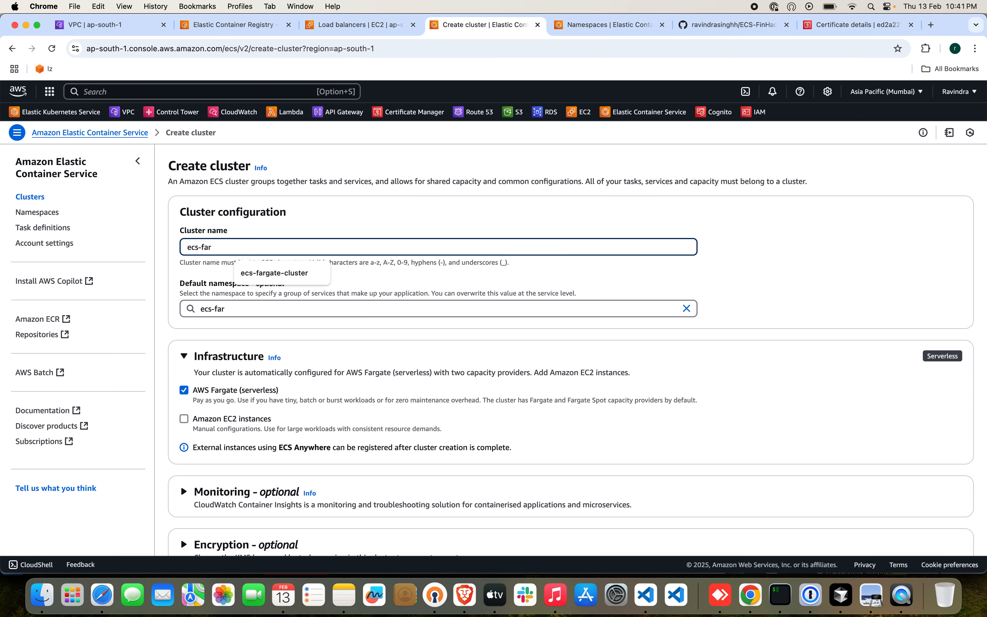
{"action": "type", "text": "gate"}
{"action": "type", "text": "-cluster"}
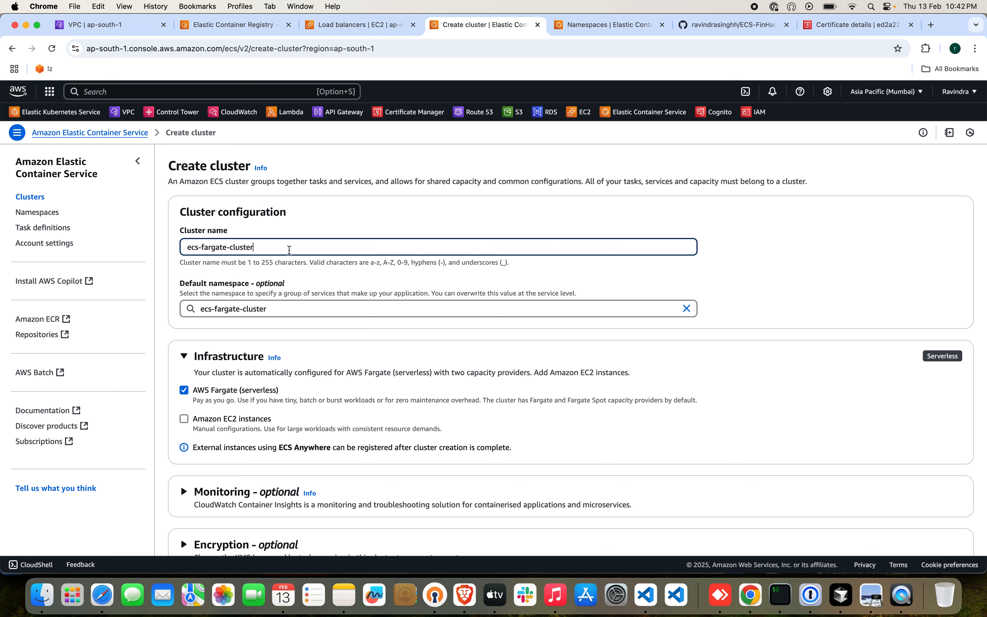
Keep AWS Fargate as the cluster's infrastructure and set its monitoring to Container Insights with enhanced observability.
{"action": "scroll", "coordinate": [281, 376], "scroll_direction": "down", "scroll_amount": 3}
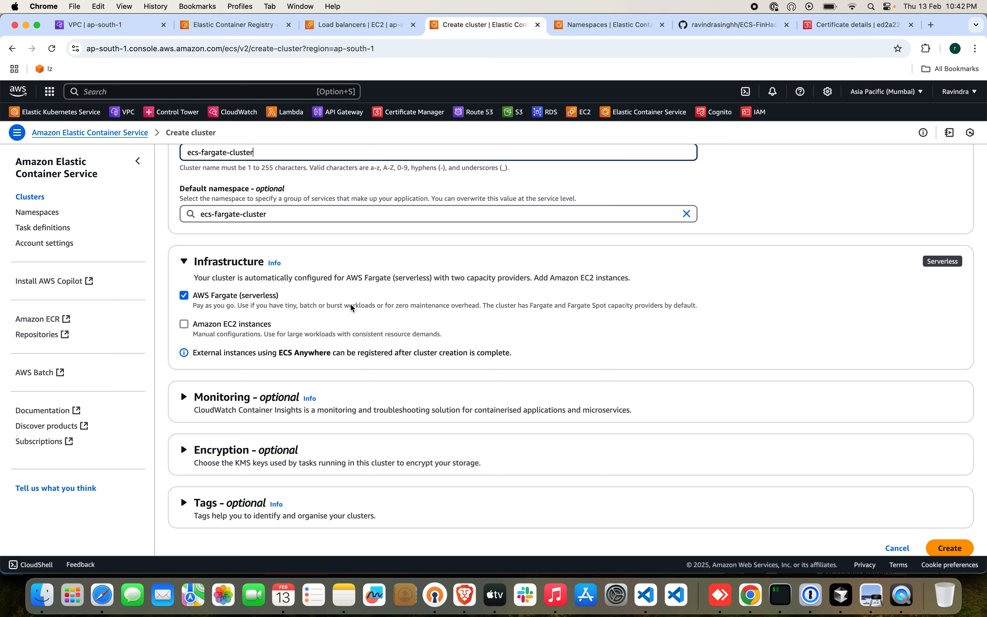
{"action": "scroll", "coordinate": [285, 343], "scroll_direction": "down", "scroll_amount": 1}
{"action": "left_click", "coordinate": [216, 376]}
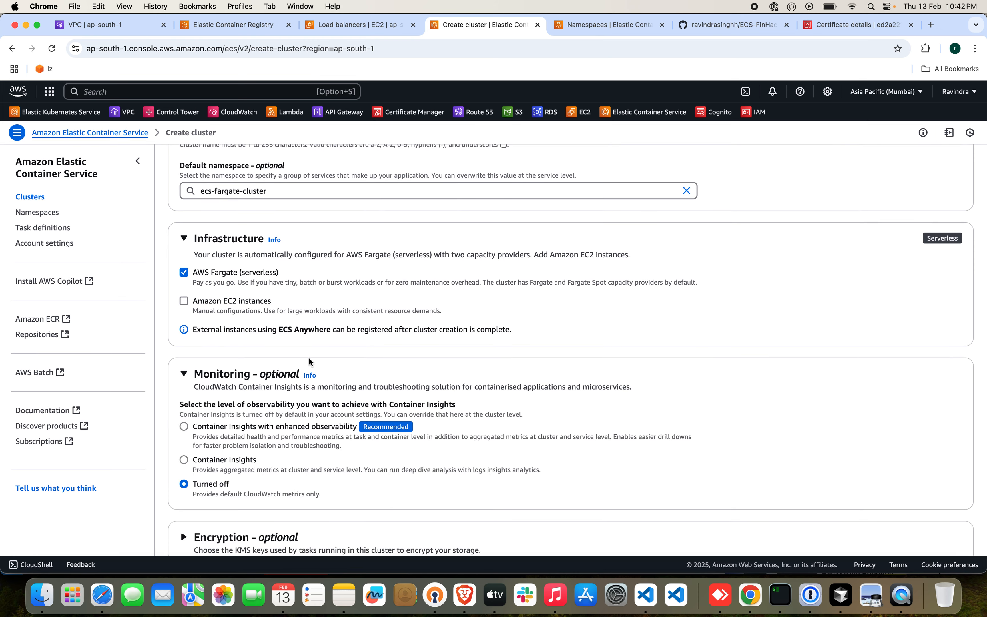
{"action": "scroll", "coordinate": [394, 410], "scroll_direction": "down", "scroll_amount": 2}
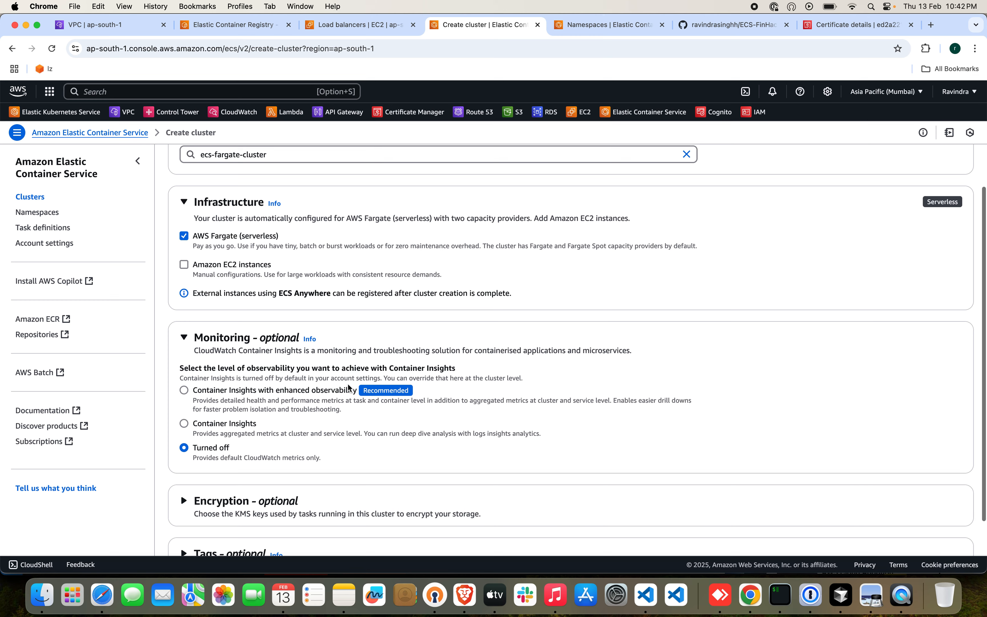
{"action": "left_click", "coordinate": [188, 391]}
Choose the aws/ebs KMS key as the default encryption key for the cluster's managed storage.
{"action": "scroll", "coordinate": [271, 401], "scroll_direction": "down", "scroll_amount": 3}
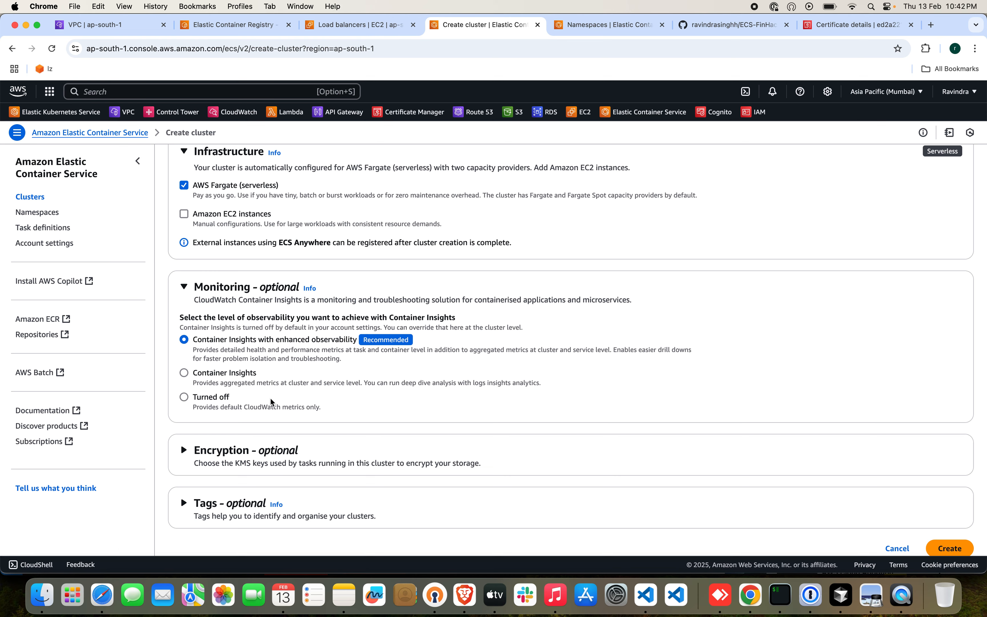
{"action": "left_click", "coordinate": [245, 449]}
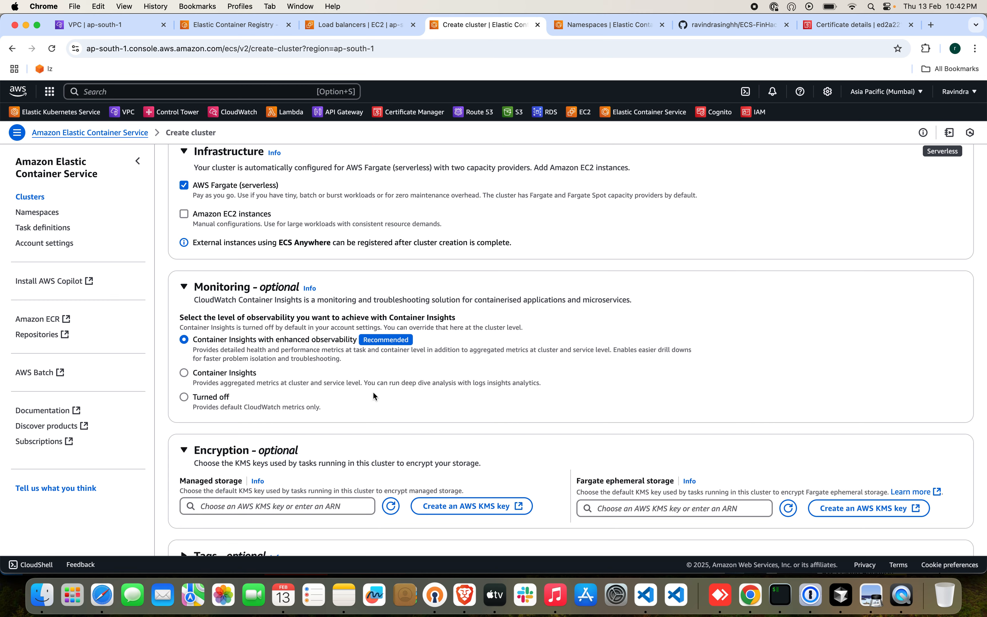
{"action": "scroll", "coordinate": [374, 395], "scroll_direction": "down", "scroll_amount": 2}
{"action": "left_click", "coordinate": [330, 428]}
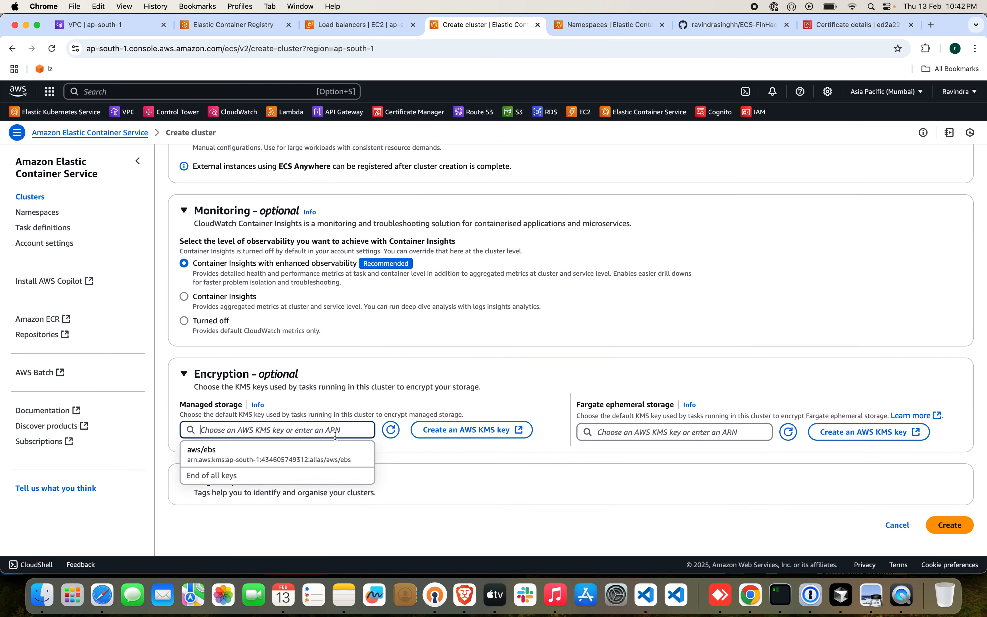
{"action": "left_click", "coordinate": [320, 454]}
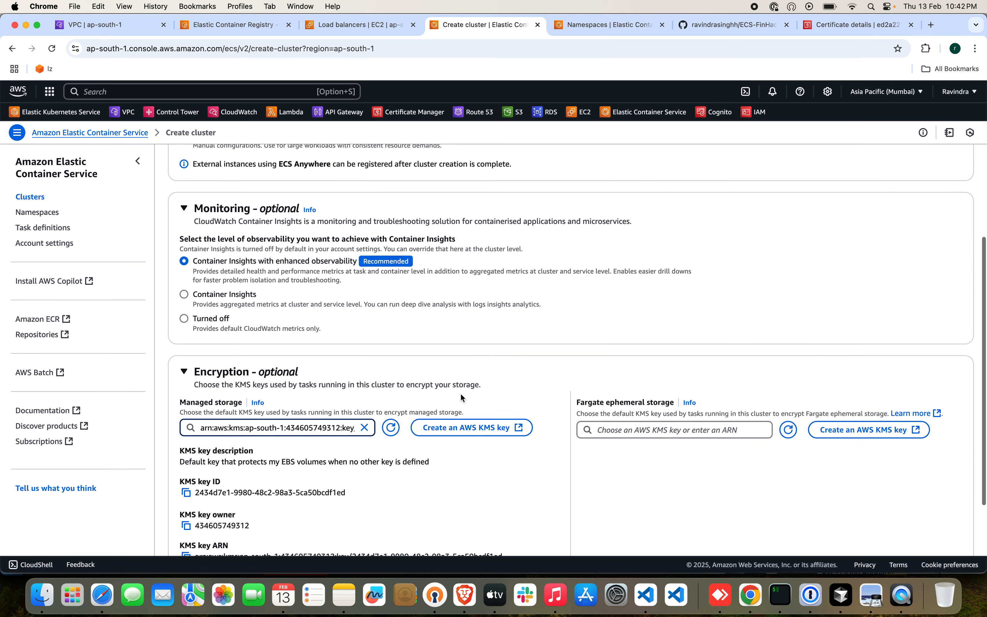
Create the configured ECS cluster and refresh the cluster list to check on it.
{"action": "scroll", "coordinate": [465, 393], "scroll_direction": "down", "scroll_amount": 3}
{"action": "left_click", "coordinate": [948, 524]}
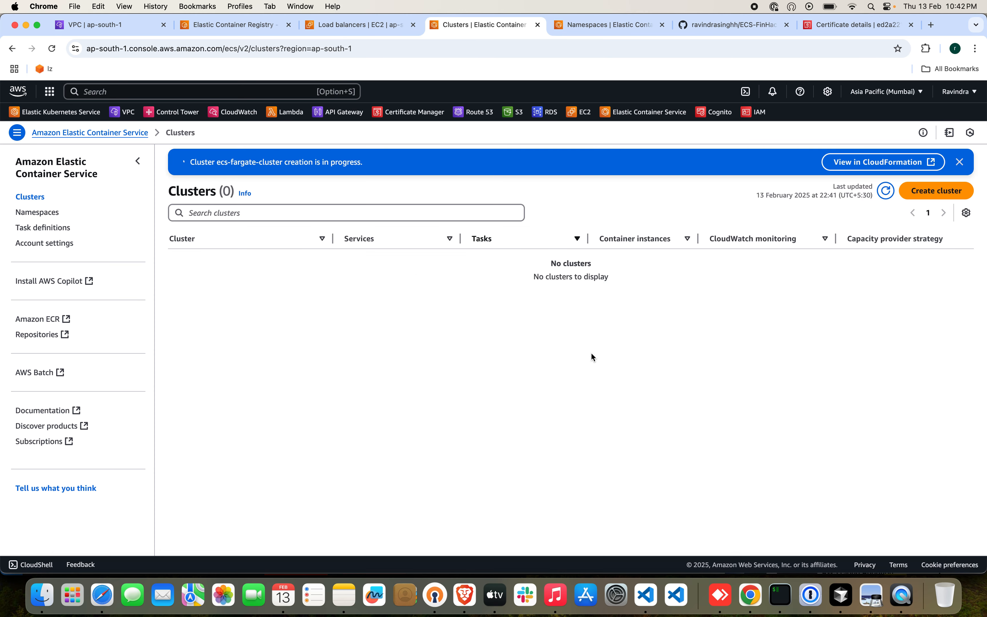
{"action": "left_click", "coordinate": [886, 191]}
{"action": "left_click", "coordinate": [886, 191]}
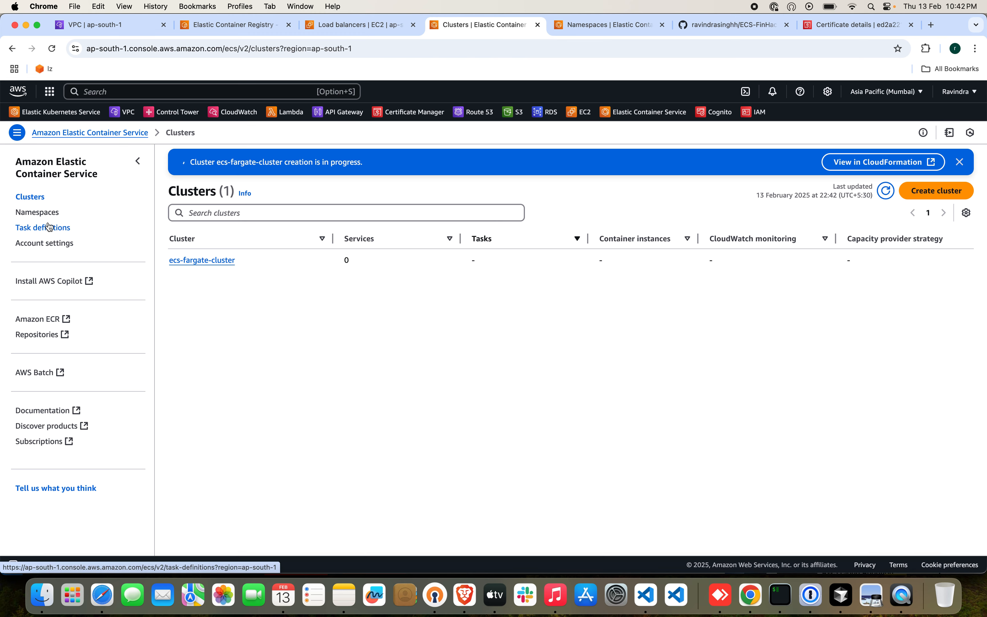
Start a new ECS task definition and name its family nodejs-api-task.
{"action": "left_click", "coordinate": [31, 229]}
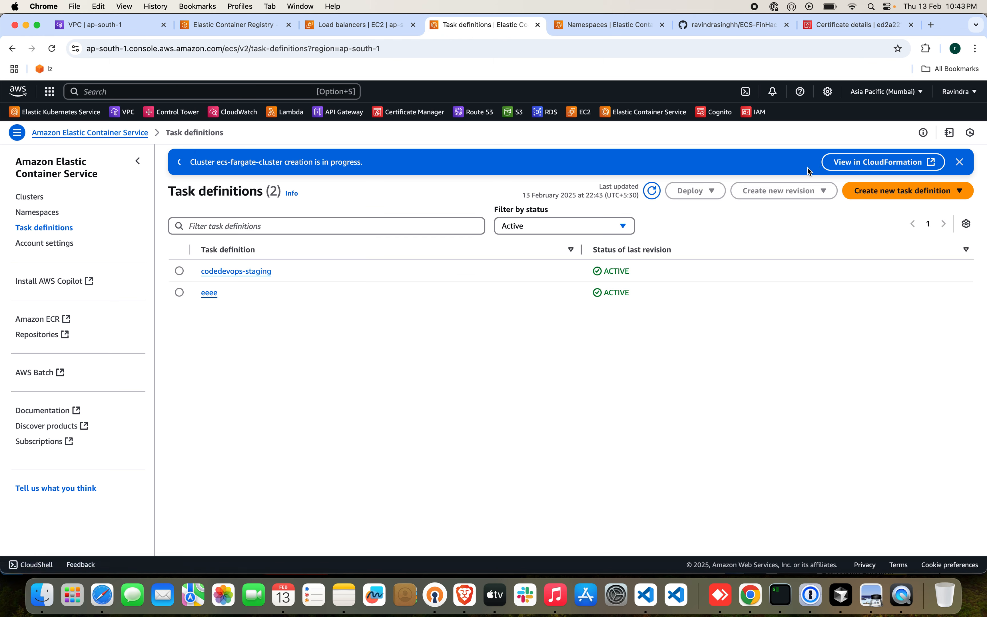
{"action": "left_click", "coordinate": [875, 195]}
{"action": "left_click", "coordinate": [866, 211]}
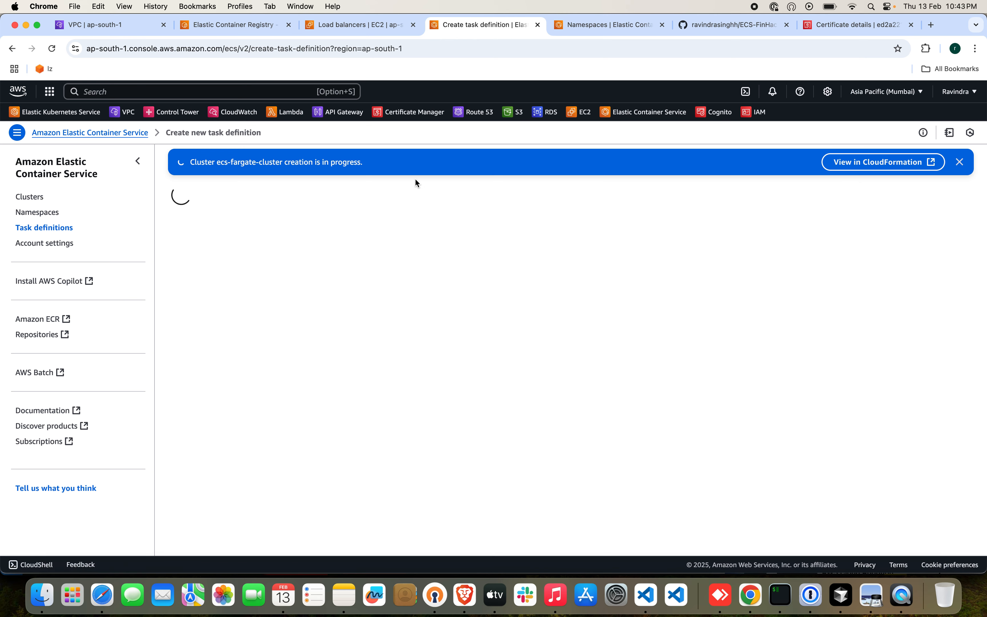
{"action": "left_click", "coordinate": [290, 268]}
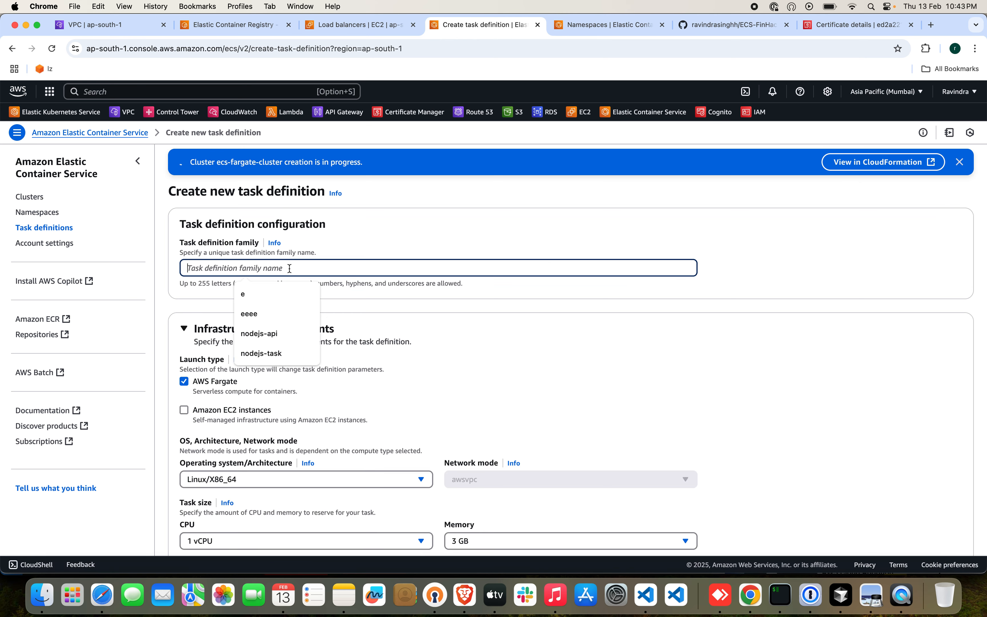
{"action": "left_click", "coordinate": [278, 334]}
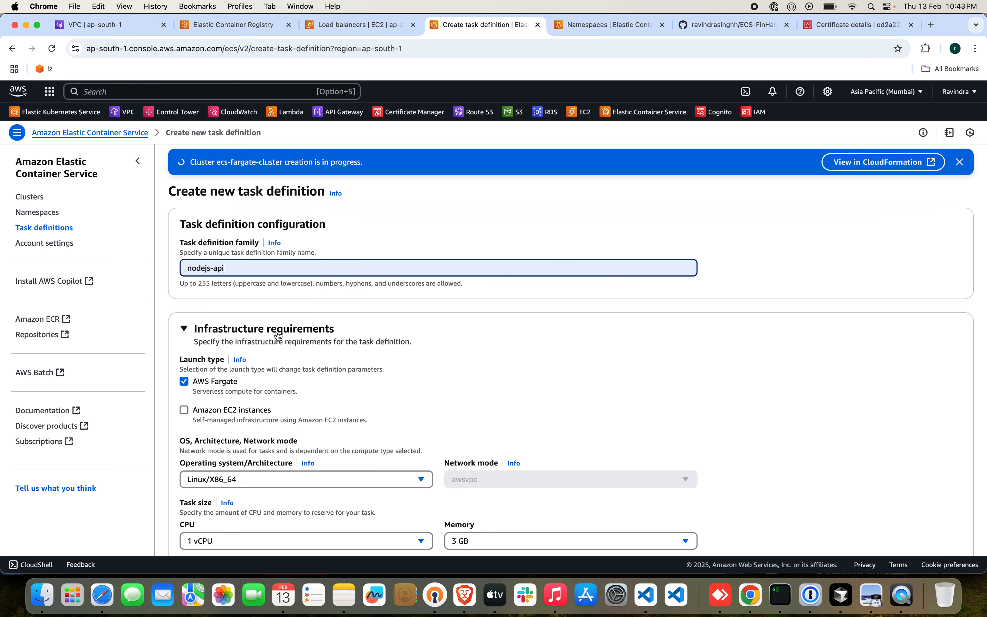
{"action": "type", "text": "-task"}
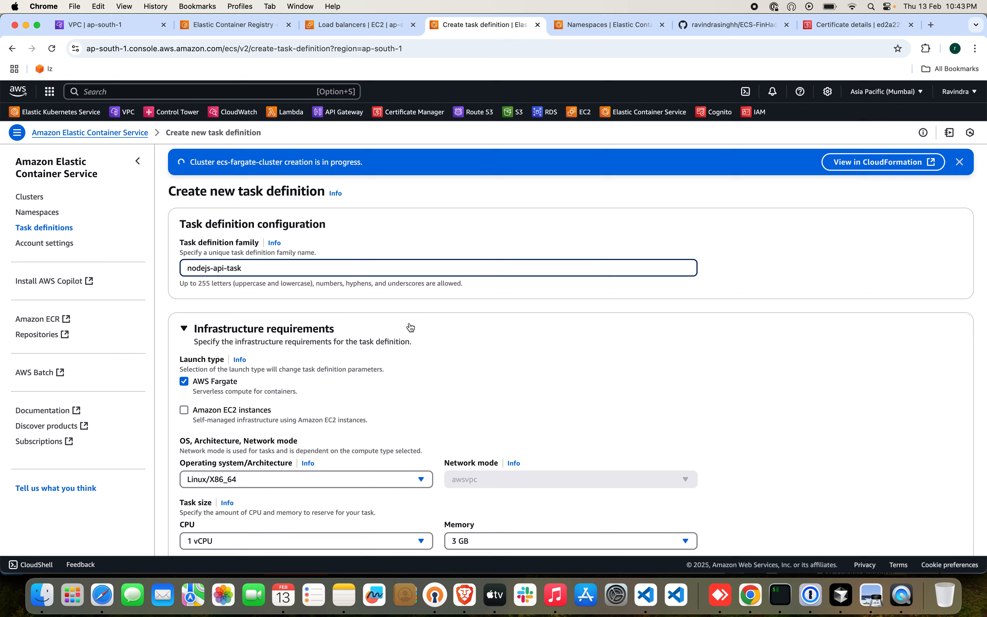
Set the task size to .5 vCPU and 1 GB of memory, keeping AWS Fargate and Linux/X86_64.
{"action": "scroll", "coordinate": [411, 327], "scroll_direction": "down", "scroll_amount": 1}
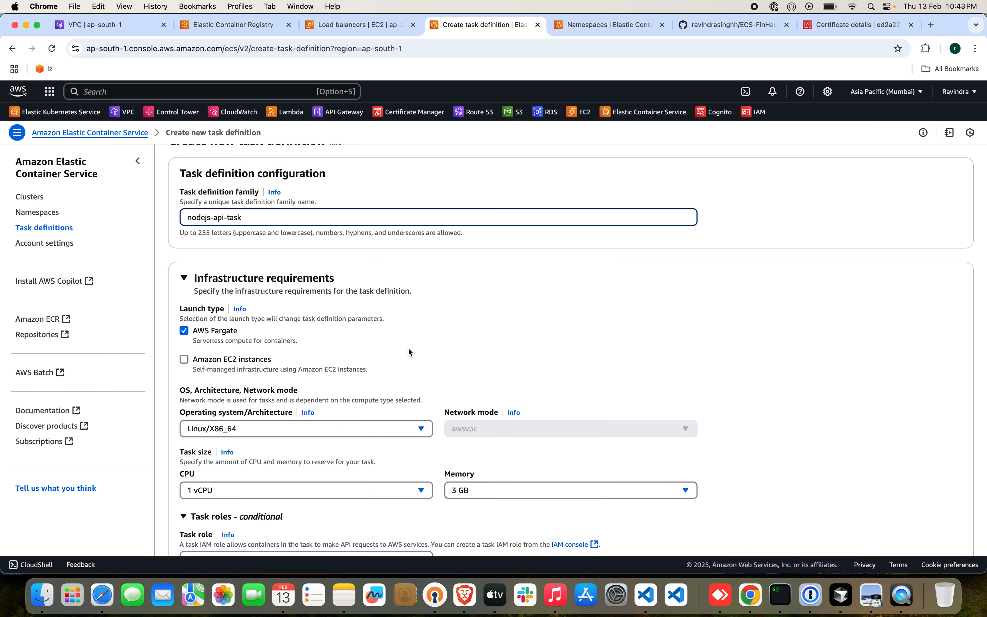
{"action": "scroll", "coordinate": [408, 348], "scroll_direction": "down", "scroll_amount": 3}
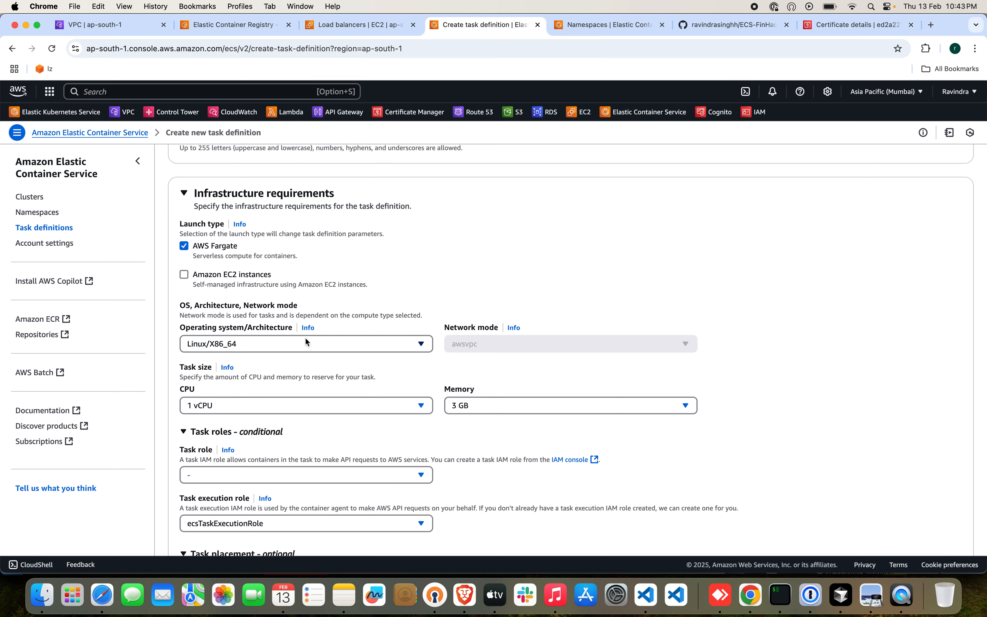
{"action": "scroll", "coordinate": [305, 359], "scroll_direction": "down", "scroll_amount": 2}
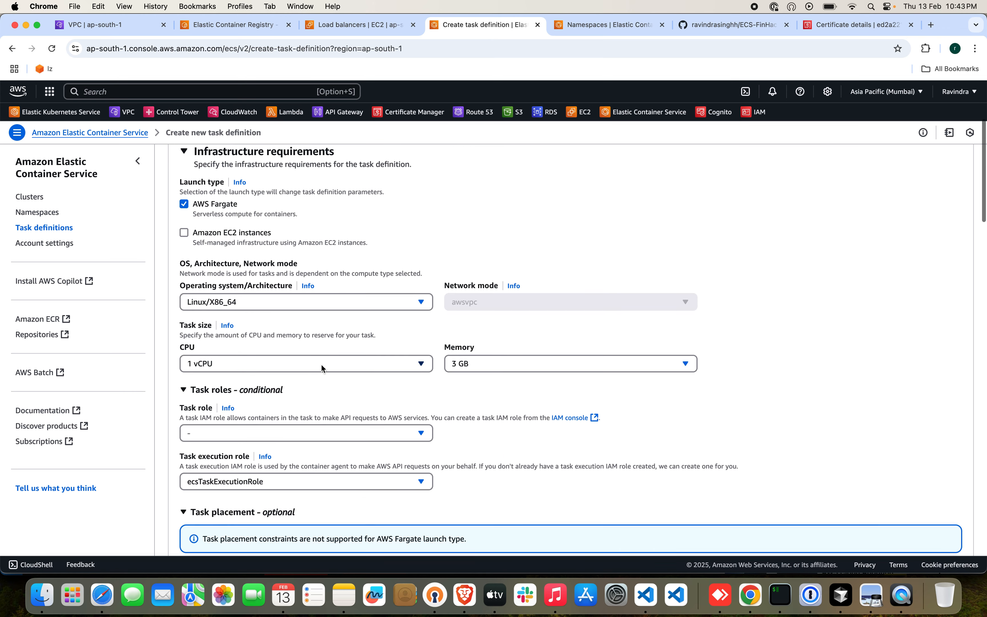
{"action": "left_click", "coordinate": [321, 364]}
{"action": "left_click", "coordinate": [315, 168]}
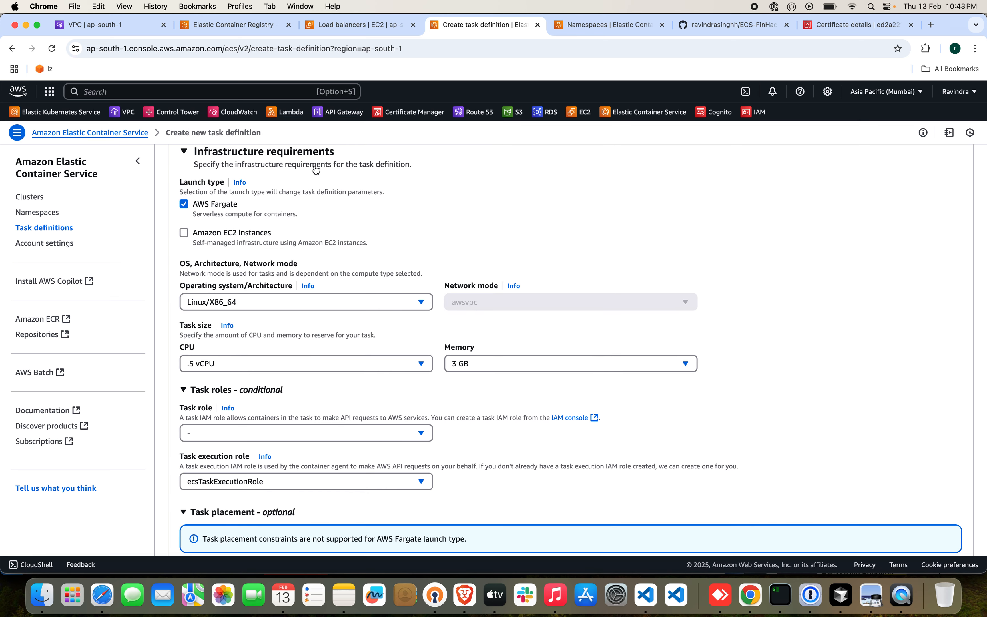
{"action": "left_click", "coordinate": [469, 363]}
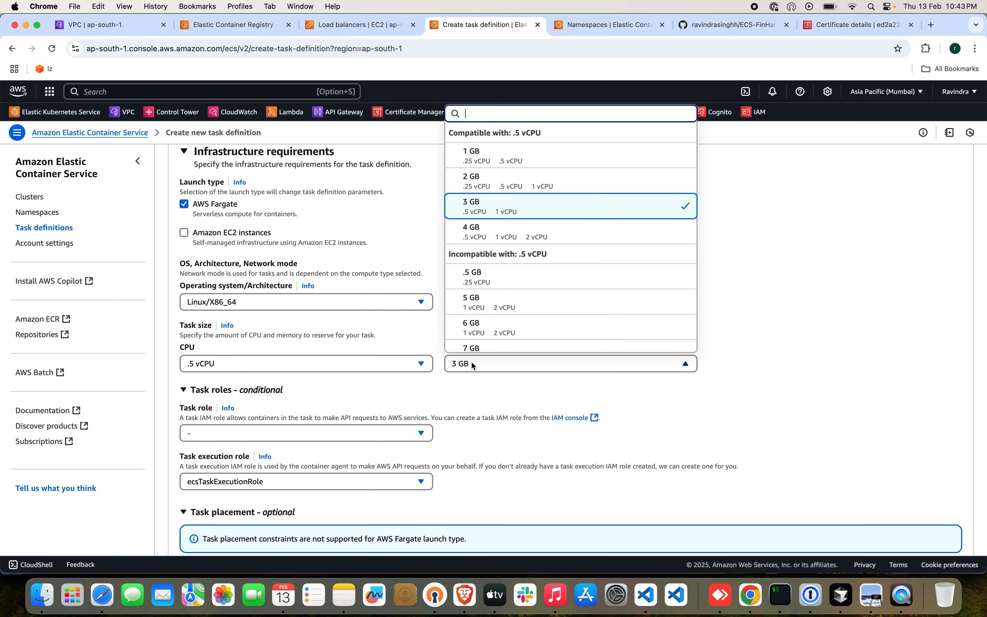
{"action": "scroll", "coordinate": [510, 218], "scroll_direction": "up", "scroll_amount": 2}
{"action": "left_click", "coordinate": [505, 218]}
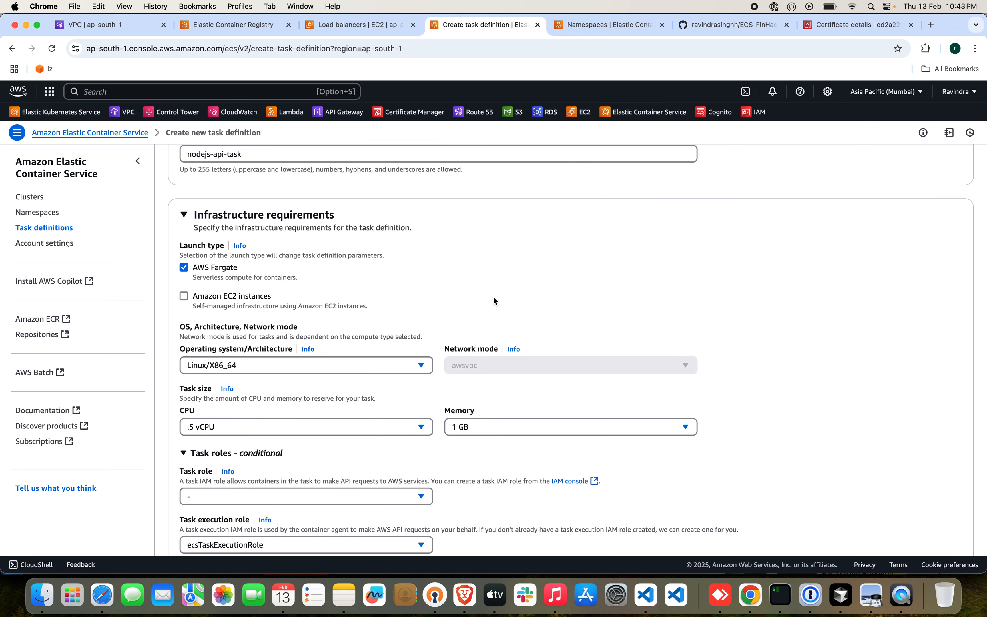
Assign ecsTaskExecutionRole as the task role of the task definition.
{"action": "scroll", "coordinate": [424, 426], "scroll_direction": "down", "scroll_amount": 4}
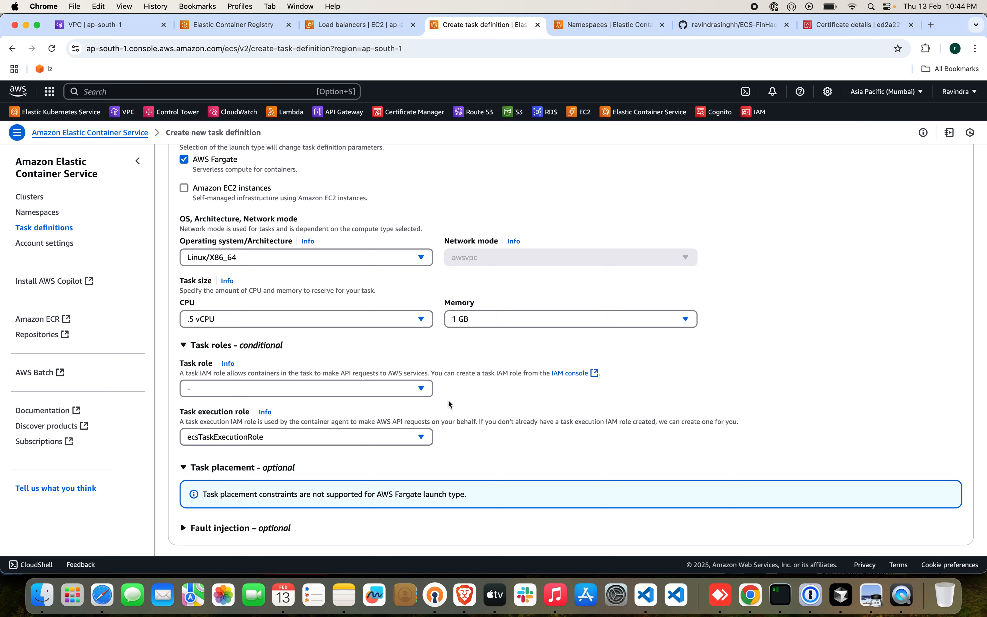
{"action": "left_click", "coordinate": [404, 390]}
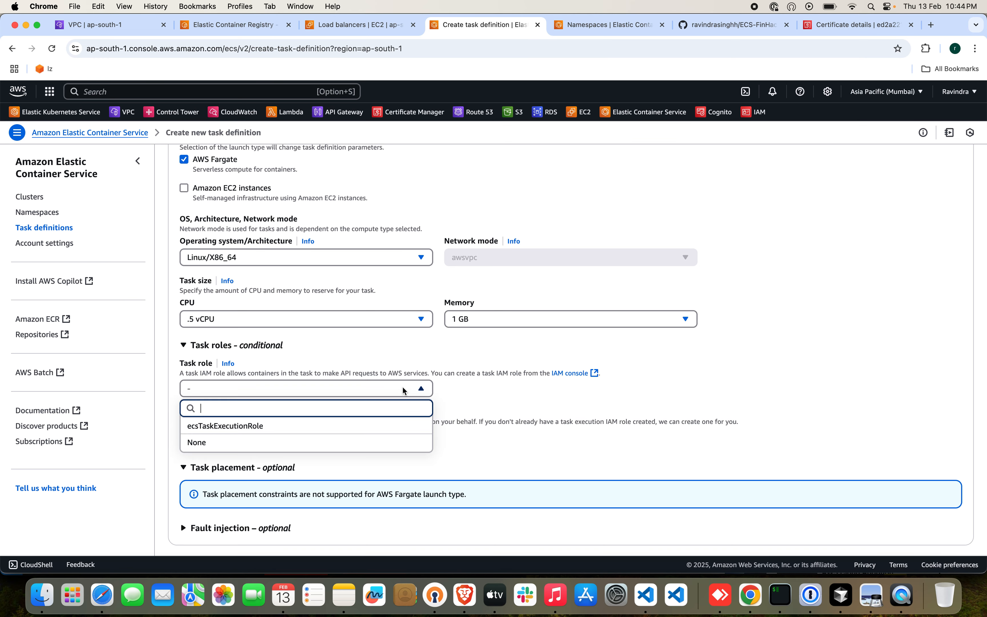
{"action": "left_click", "coordinate": [327, 424]}
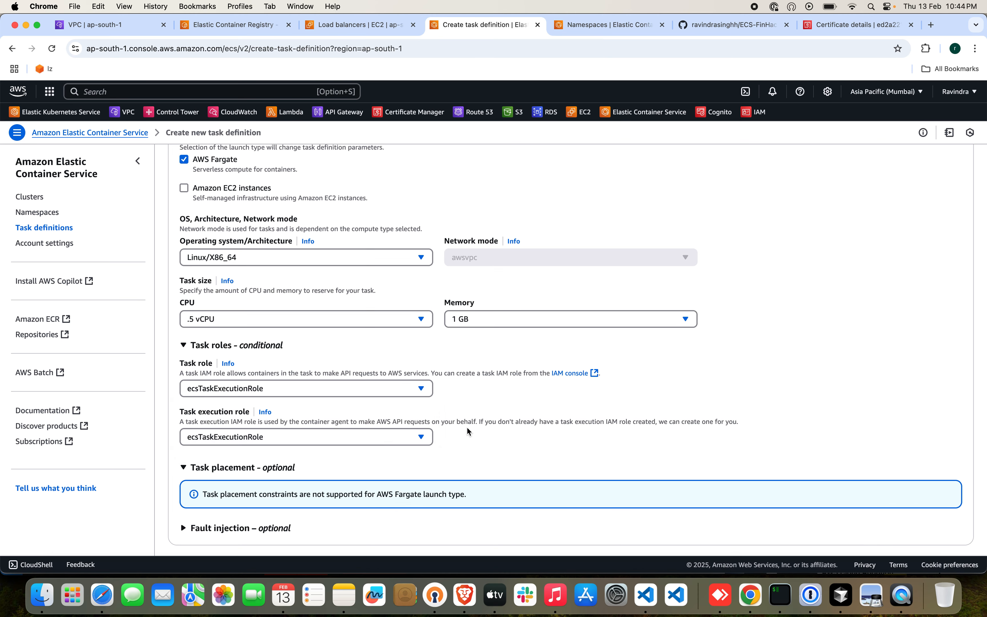
Name the first container of the task definition nodejs-api.
{"action": "scroll", "coordinate": [469, 431], "scroll_direction": "down", "scroll_amount": 5}
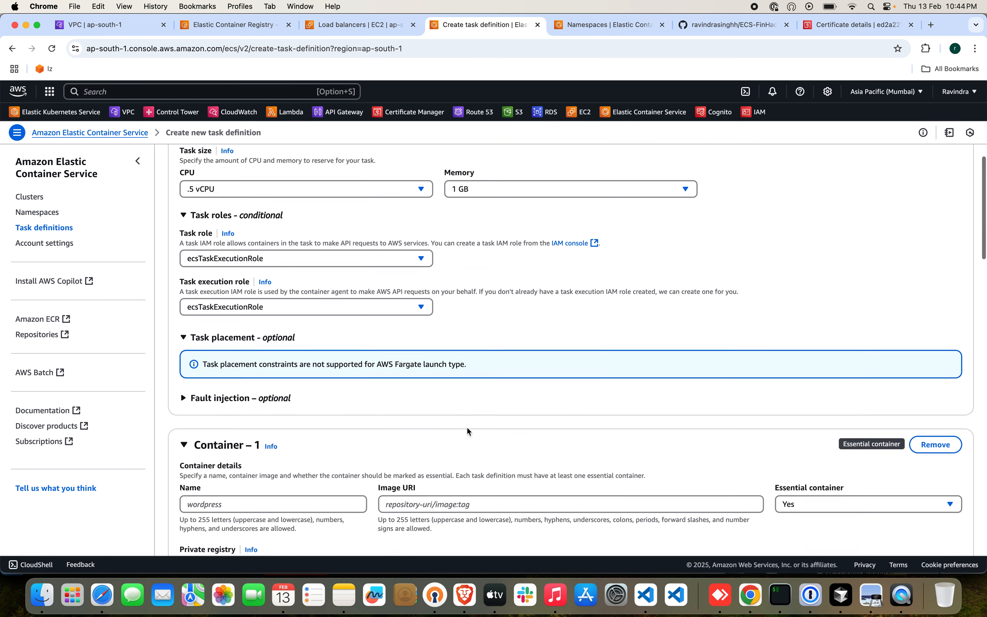
{"action": "scroll", "coordinate": [466, 427], "scroll_direction": "down", "scroll_amount": 5}
{"action": "left_click", "coordinate": [321, 377]}
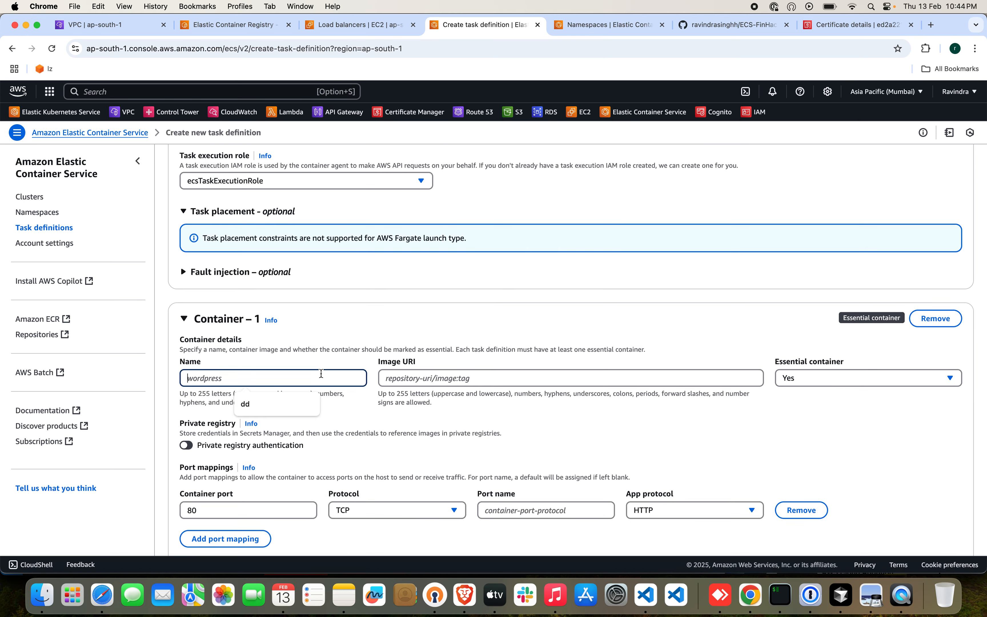
{"action": "type", "text": "nodej"}
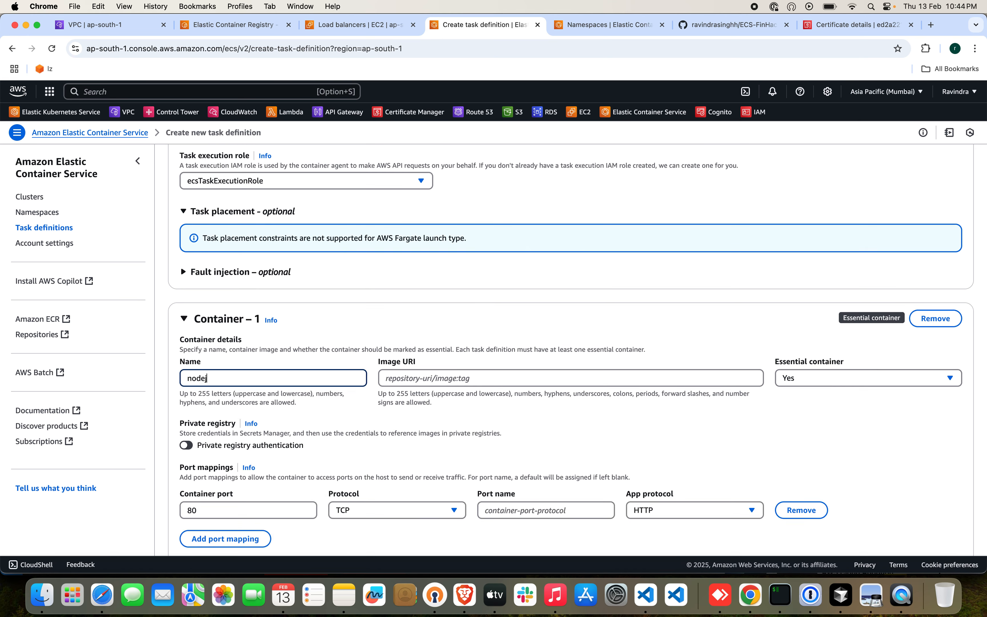
{"action": "type", "text": "s-api"}
Copy the URI of the nodejs-api:latest image from Elastic Container Registry and paste it as the container's image URI.
{"action": "left_click", "coordinate": [234, 27]}
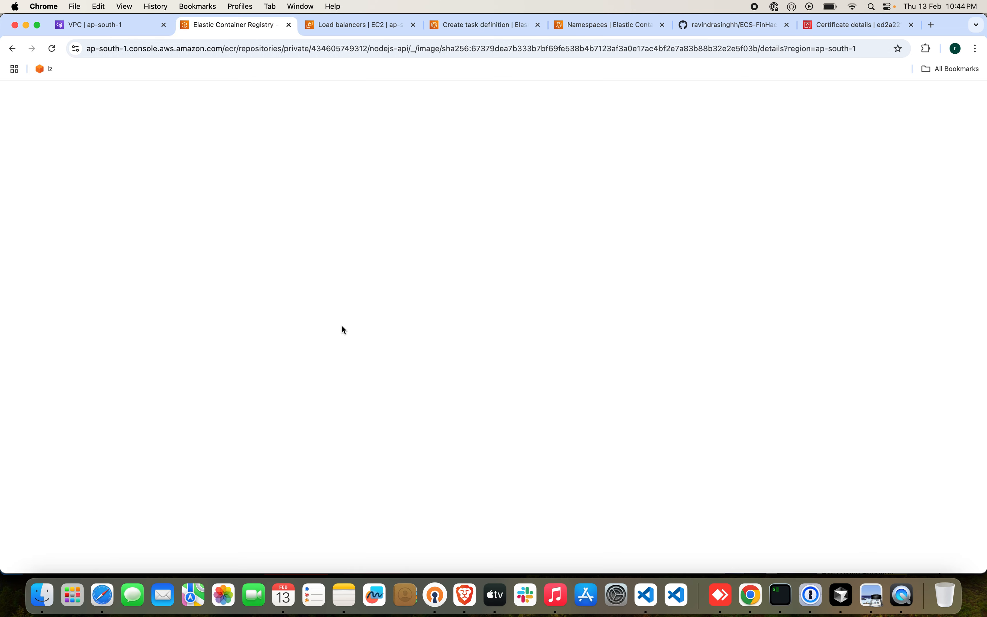
{"action": "left_click", "coordinate": [622, 260]}
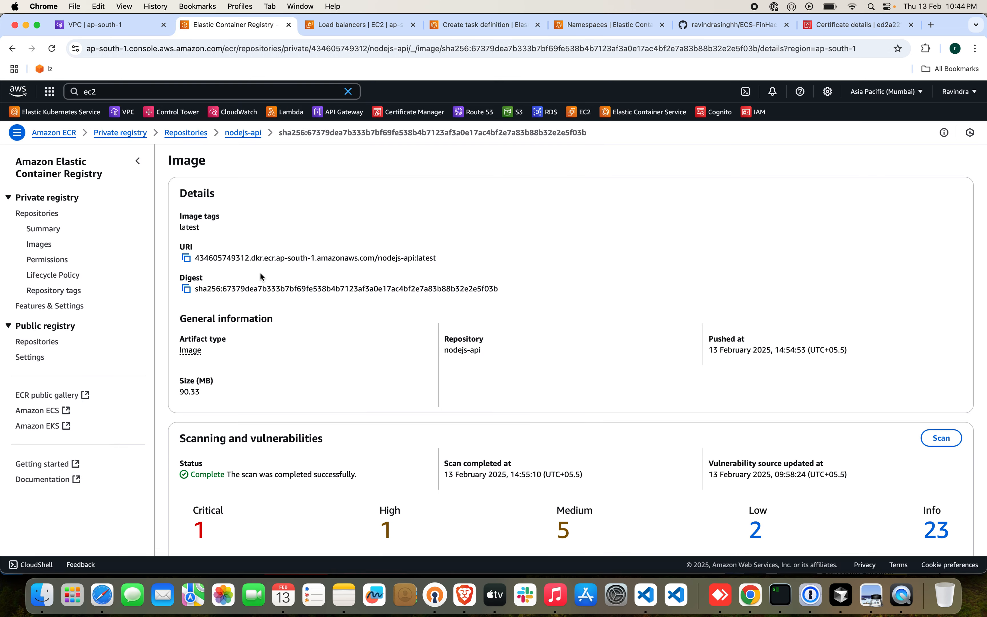
{"action": "left_click", "coordinate": [188, 260]}
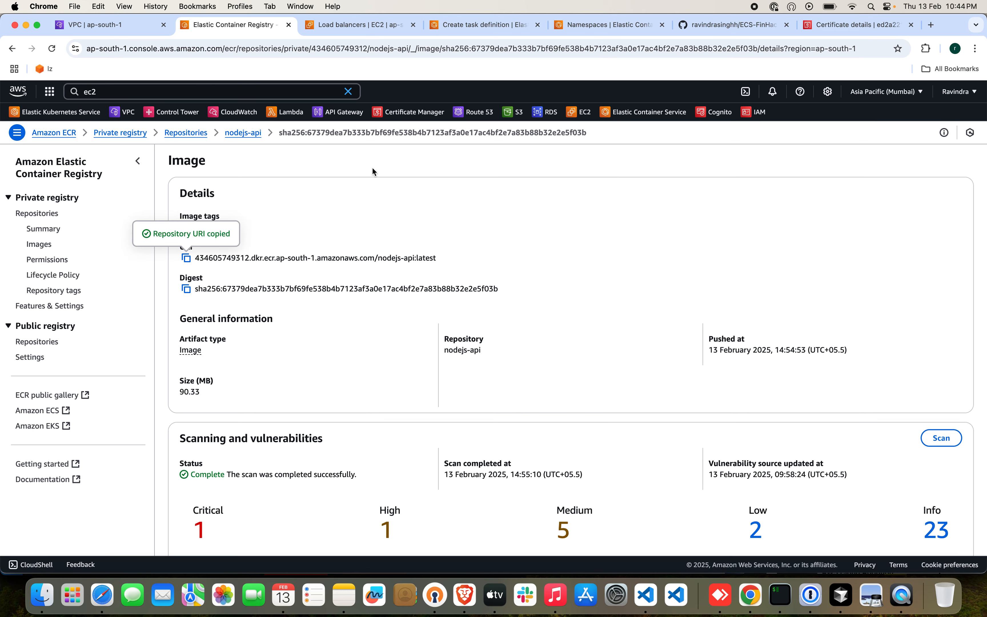
{"action": "left_click", "coordinate": [606, 24]}
{"action": "left_click", "coordinate": [472, 28]}
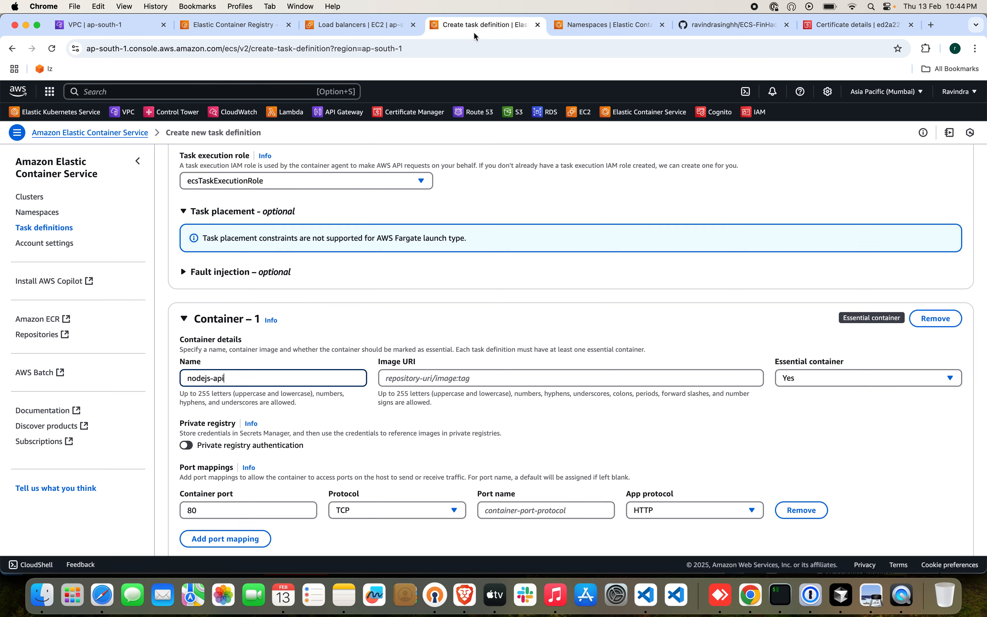
{"action": "left_click", "coordinate": [506, 373]}
{"action": "key", "text": "super+v"}
{"action": "left_click", "coordinate": [658, 428]}
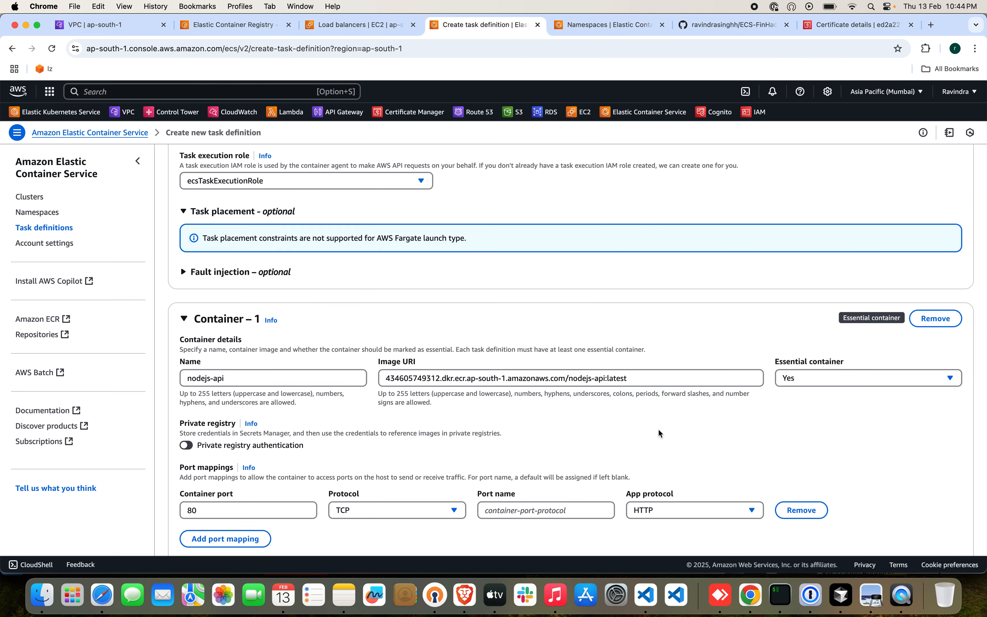
Set the container's port mapping to container port 8080 with the port name http.
{"action": "scroll", "coordinate": [658, 428], "scroll_direction": "down", "scroll_amount": 3}
{"action": "scroll", "coordinate": [659, 430], "scroll_direction": "down", "scroll_amount": 1}
{"action": "left_click", "coordinate": [228, 357]}
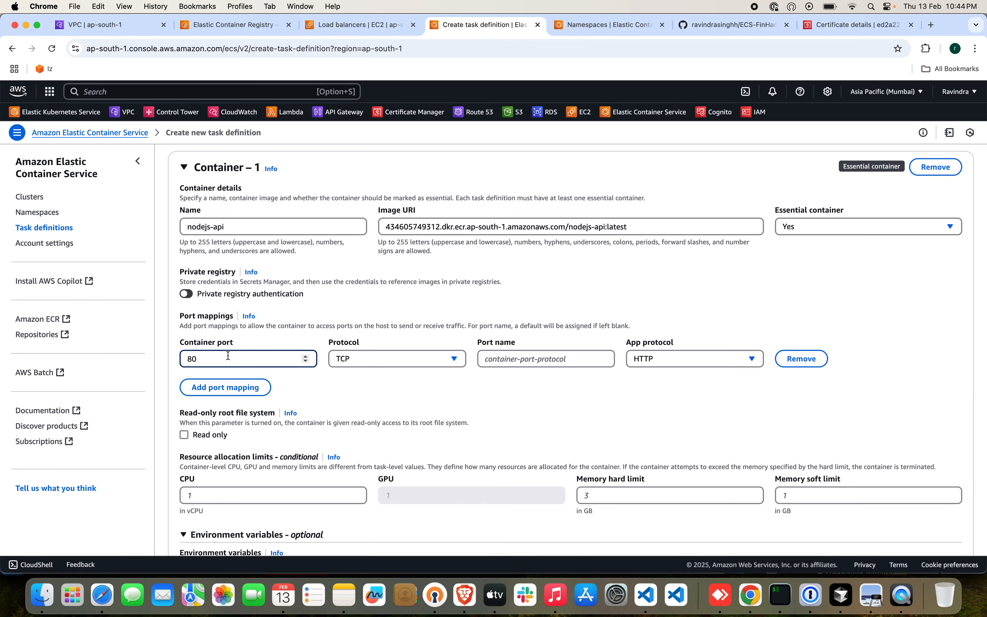
{"action": "type", "text": "80"}
{"action": "left_click", "coordinate": [505, 425]}
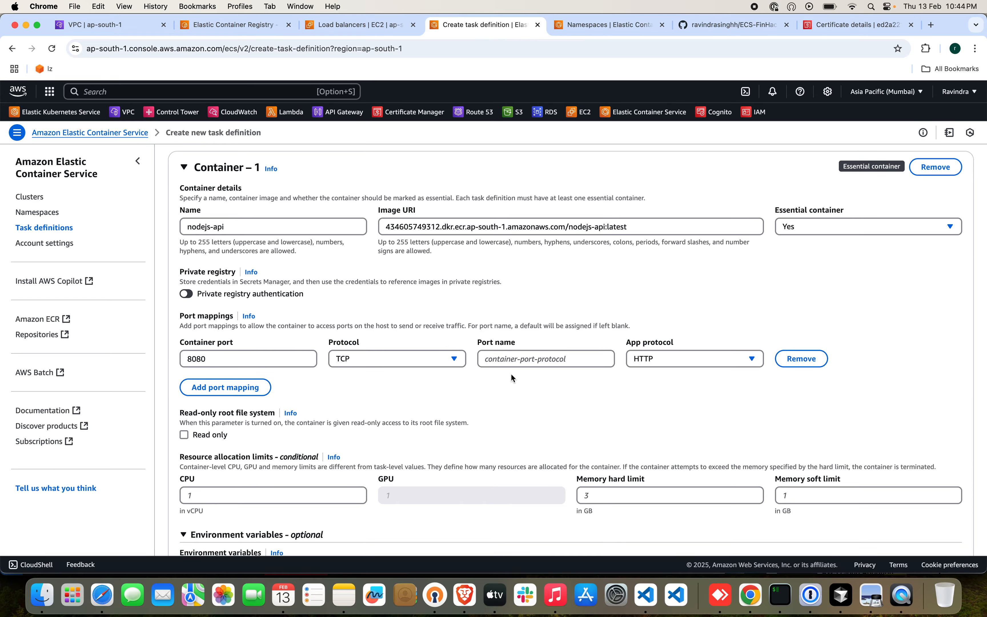
{"action": "left_click", "coordinate": [515, 359]}
{"action": "type", "text": "h"}
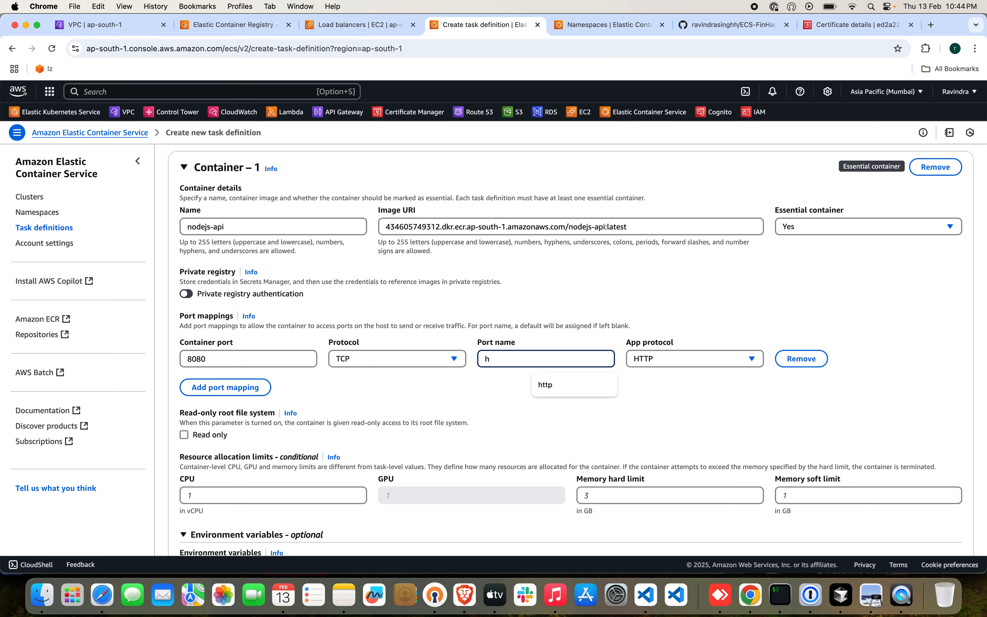
{"action": "left_click", "coordinate": [568, 383]}
Add a container environment variable and copy its key DB_HOST from the dbConfig block of index.js in Cursor.
{"action": "scroll", "coordinate": [570, 420], "scroll_direction": "down", "scroll_amount": 3}
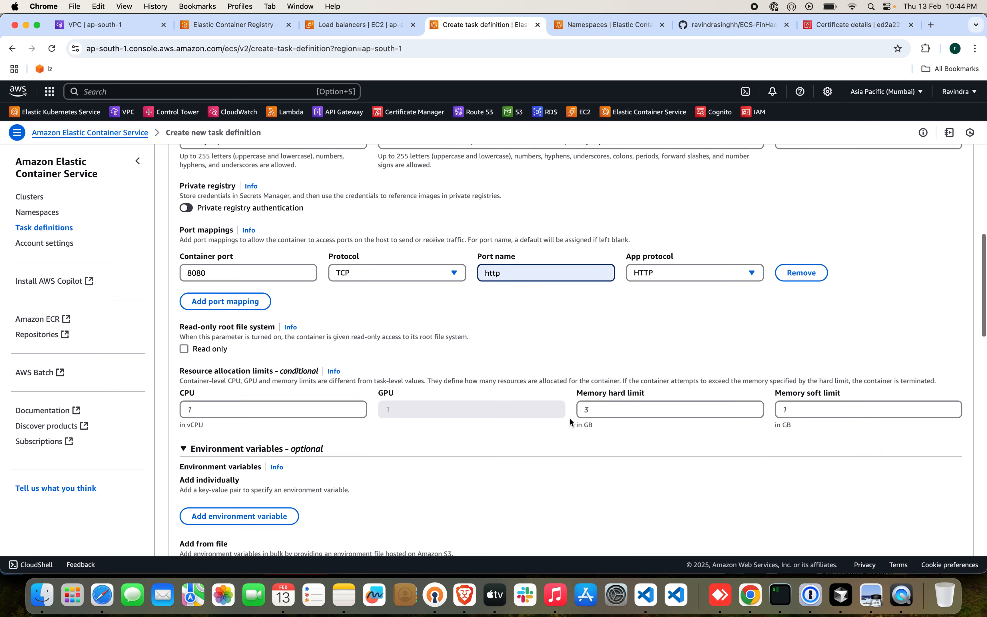
{"action": "scroll", "coordinate": [570, 421], "scroll_direction": "down", "scroll_amount": 7}
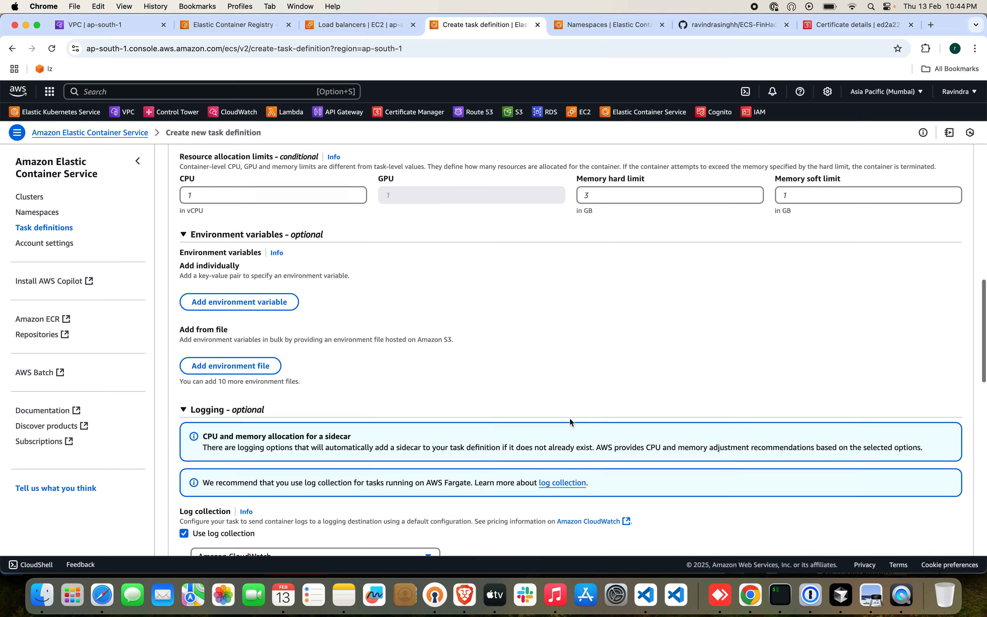
{"action": "scroll", "coordinate": [569, 419], "scroll_direction": "down", "scroll_amount": 1}
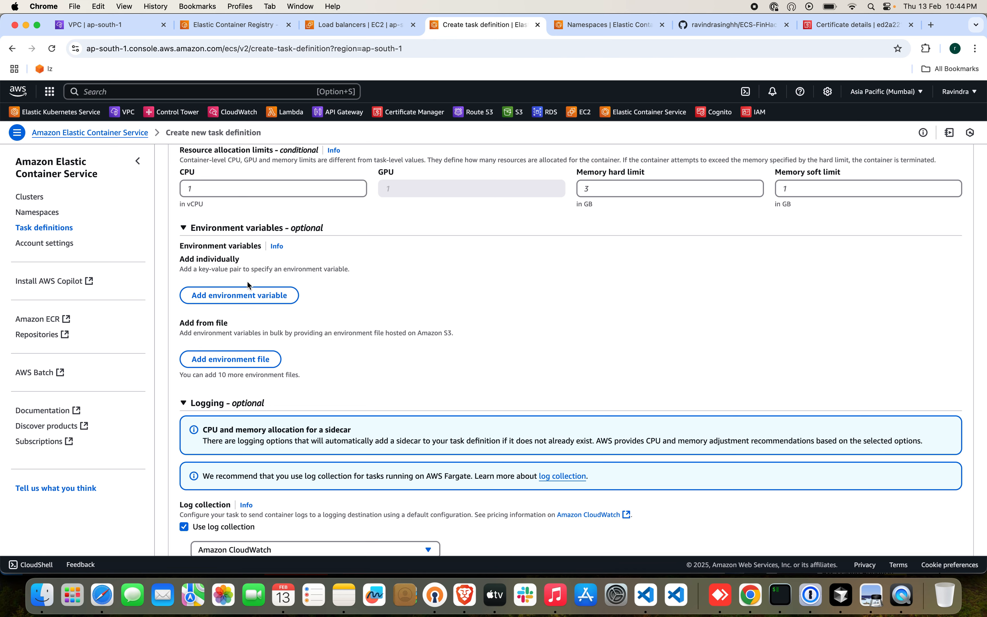
{"action": "left_click", "coordinate": [248, 301]}
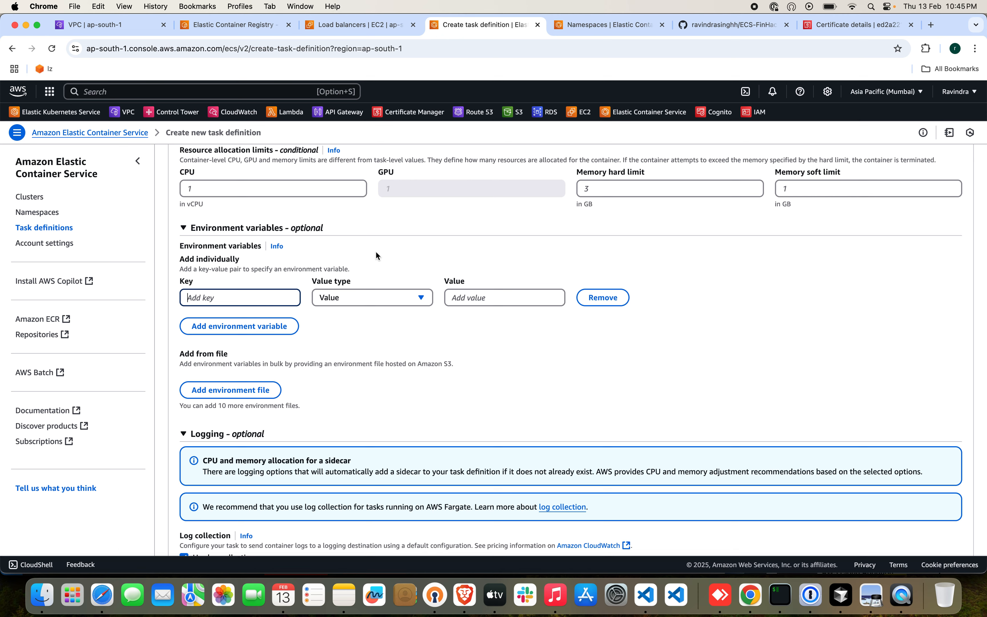
{"action": "left_click", "coordinate": [841, 596]}
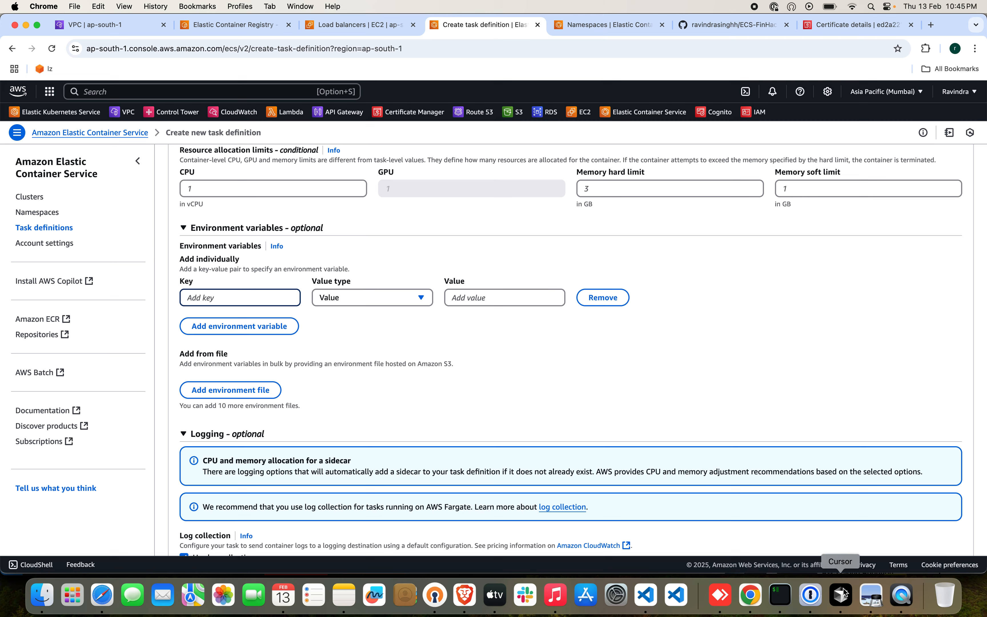
{"action": "left_click", "coordinate": [408, 190]}
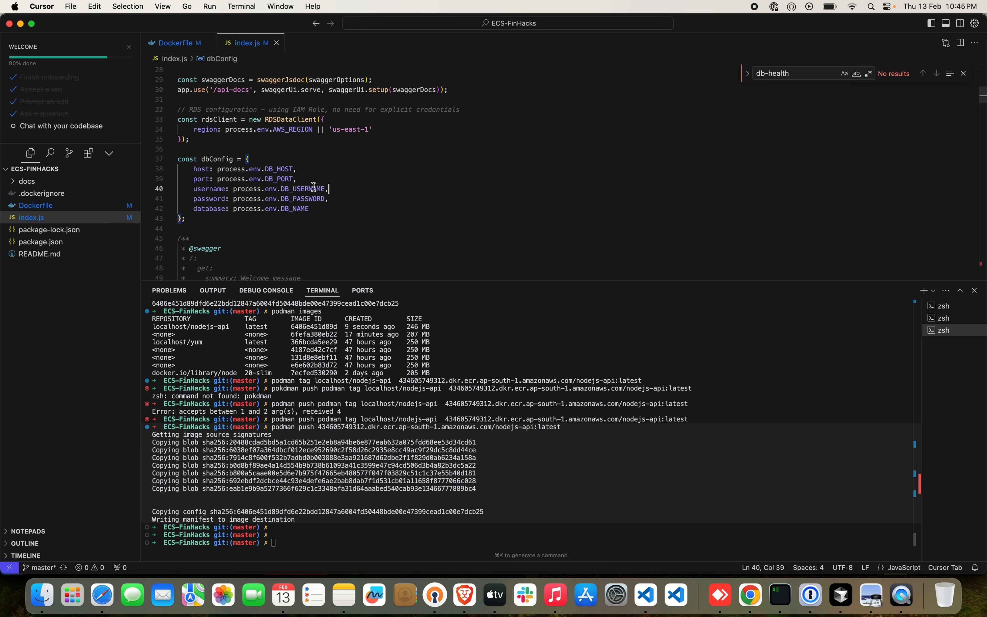
{"action": "left_click", "coordinate": [278, 197]}
{"action": "double_click", "coordinate": [279, 169]}
{"action": "key", "text": "super+Tab"}
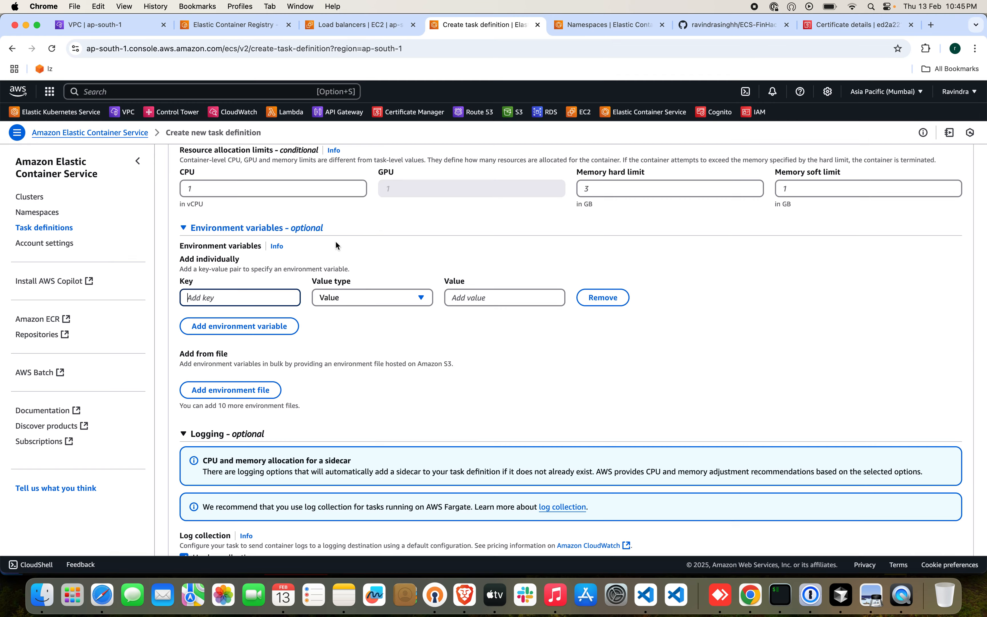
{"action": "left_click", "coordinate": [279, 297]}
{"action": "key", "text": "super+v"}
Add two more environment variables with the keys DB_PASSWORD and DB_USERNAME, matching the dbConfig block in index.js.
{"action": "left_click", "coordinate": [241, 326]}
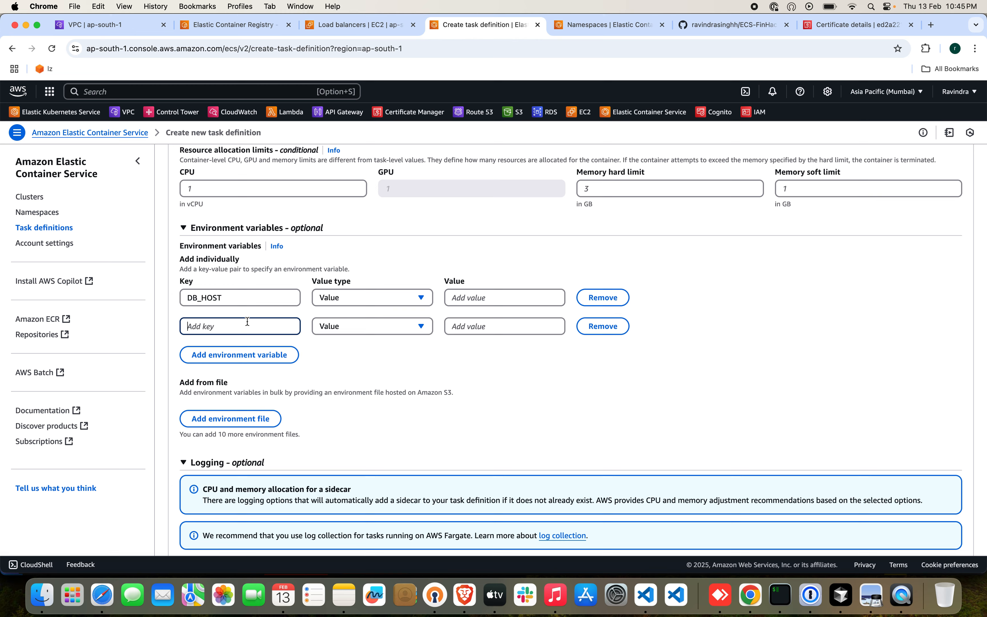
{"action": "left_click", "coordinate": [250, 323]}
{"action": "left_click", "coordinate": [263, 352]}
{"action": "key", "text": "super+Tab"}
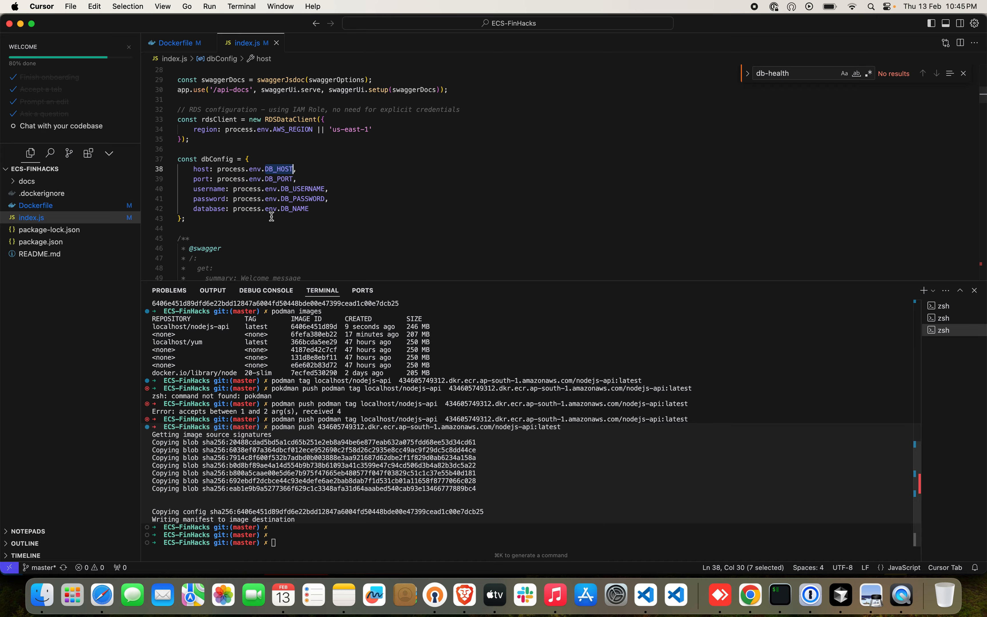
{"action": "double_click", "coordinate": [298, 189]}
{"action": "key", "text": "super+Tab"}
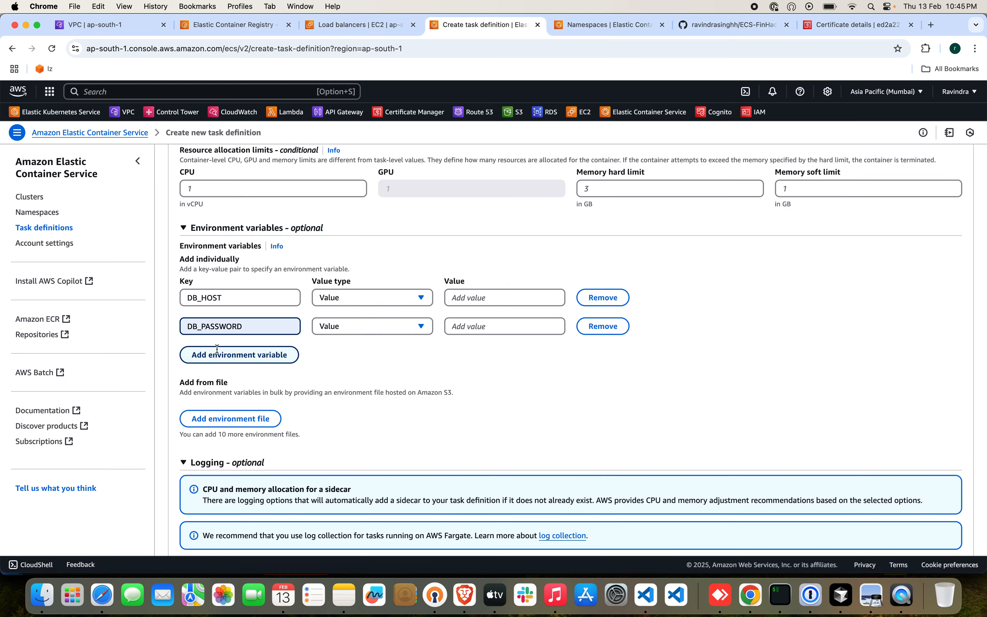
{"action": "left_click", "coordinate": [238, 353]}
{"action": "key", "text": "super+v"}
Copy DB_PORT from index.js in Cursor and add it as the key of a fourth environment variable.
{"action": "key", "text": "super+Tab"}
{"action": "double_click", "coordinate": [293, 179]}
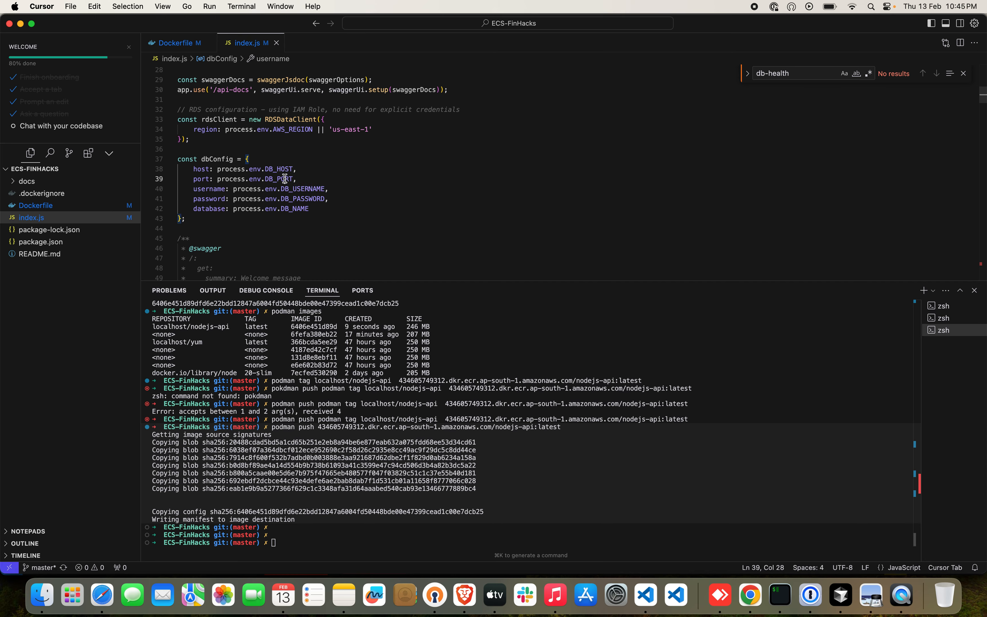
{"action": "key", "text": "super+Tab"}
{"action": "left_click", "coordinate": [221, 380]}
{"action": "key", "text": "super+v"}
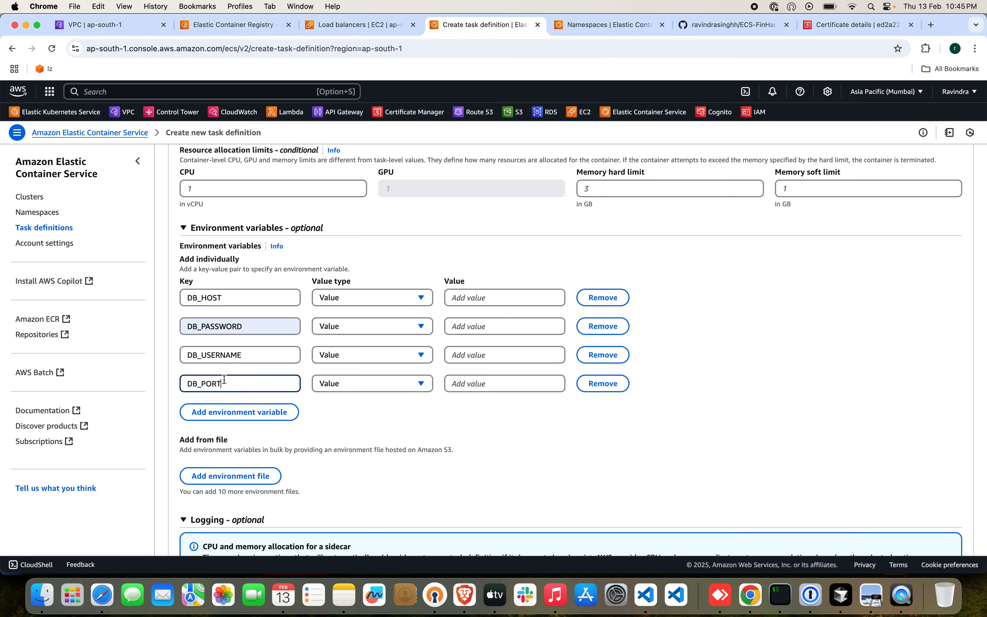
Copy DB_NAME from index.js in Cursor and add it as the key of a fifth environment variable.
{"action": "key", "text": "super+Tab"}
{"action": "double_click", "coordinate": [297, 209]}
{"action": "key", "text": "super+c"}
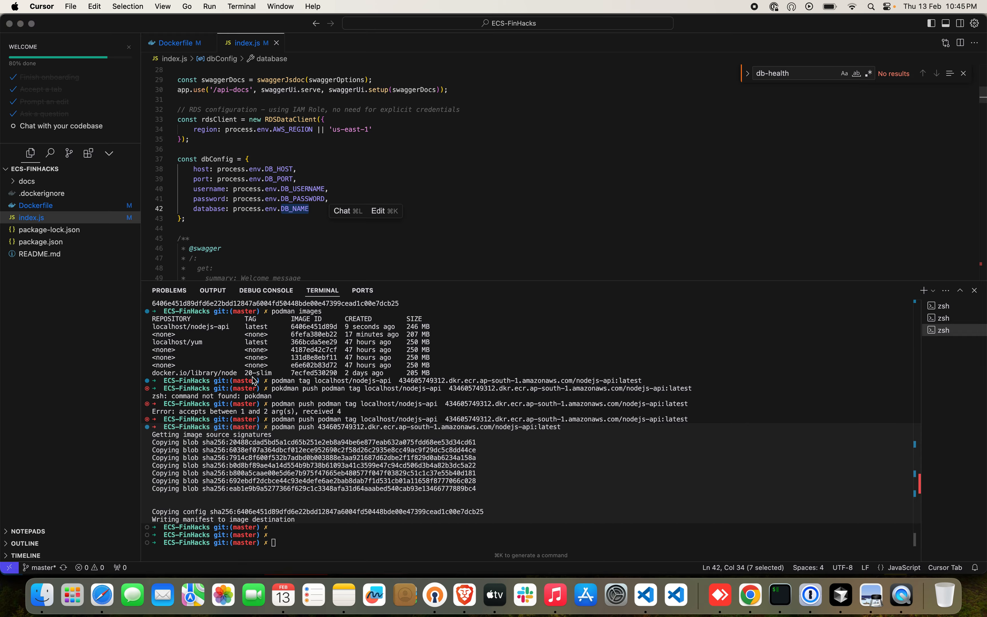
{"action": "key", "text": "super+Tab"}
{"action": "left_click", "coordinate": [238, 410]}
{"action": "key", "text": "super+v"}
{"action": "key", "text": "super+Tab"}
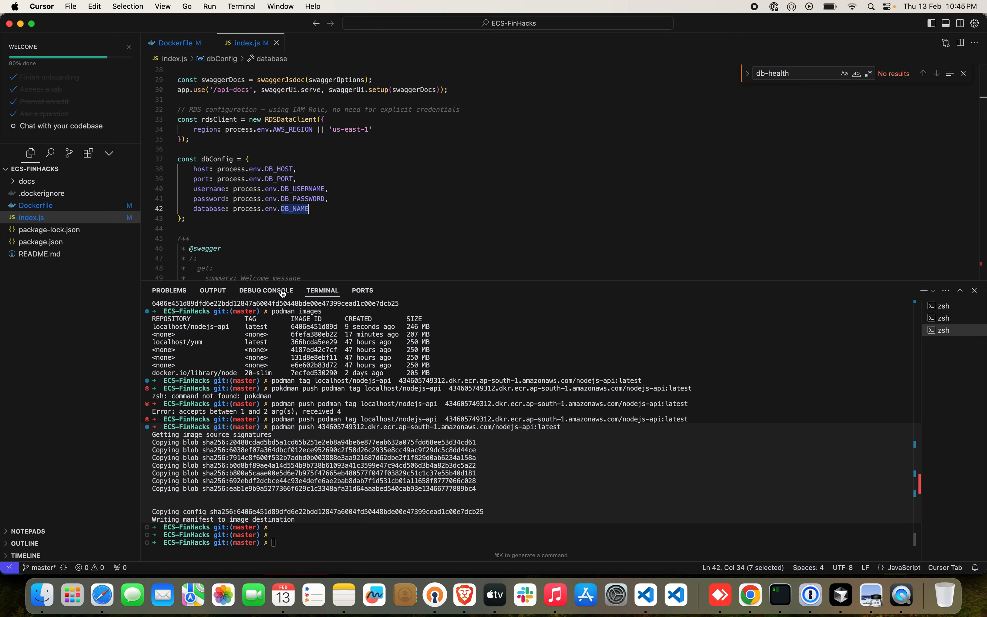
{"action": "key", "text": "super+Tab"}
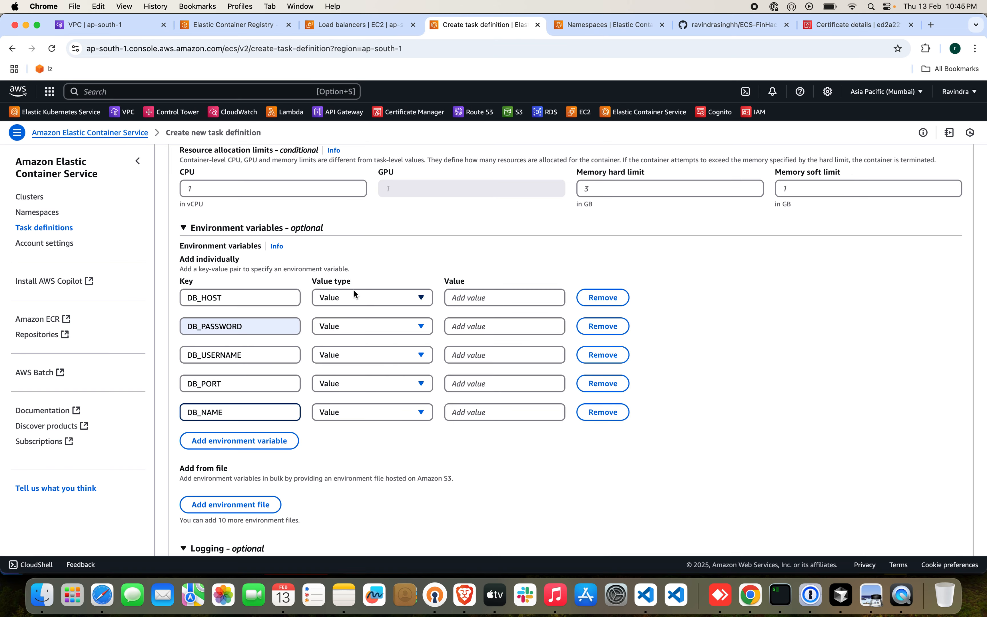
{"action": "left_click", "coordinate": [354, 291]}
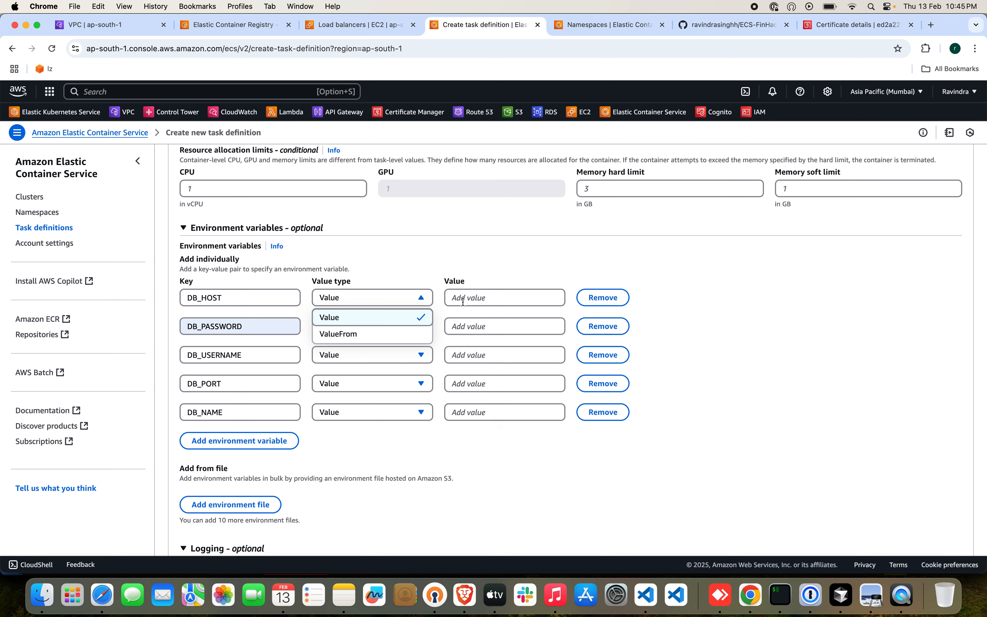
{"action": "left_click", "coordinate": [410, 334]}
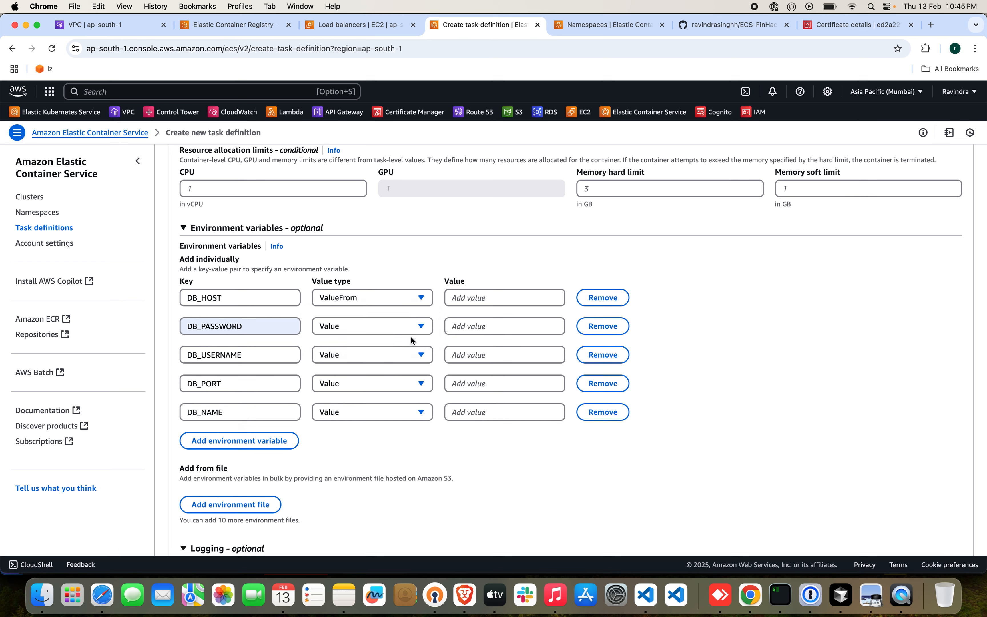
{"action": "left_click", "coordinate": [423, 301]}
{"action": "left_click", "coordinate": [391, 319]}
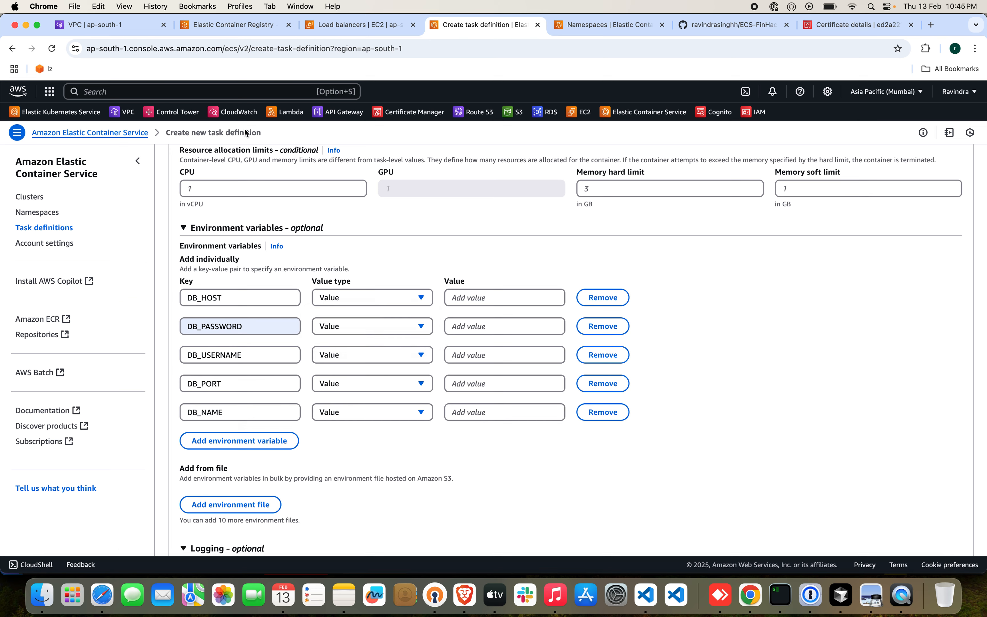
Search the AWS services for rds, open the RDS console in a separate tab and return to the task definition.
{"action": "left_click", "coordinate": [180, 90]}
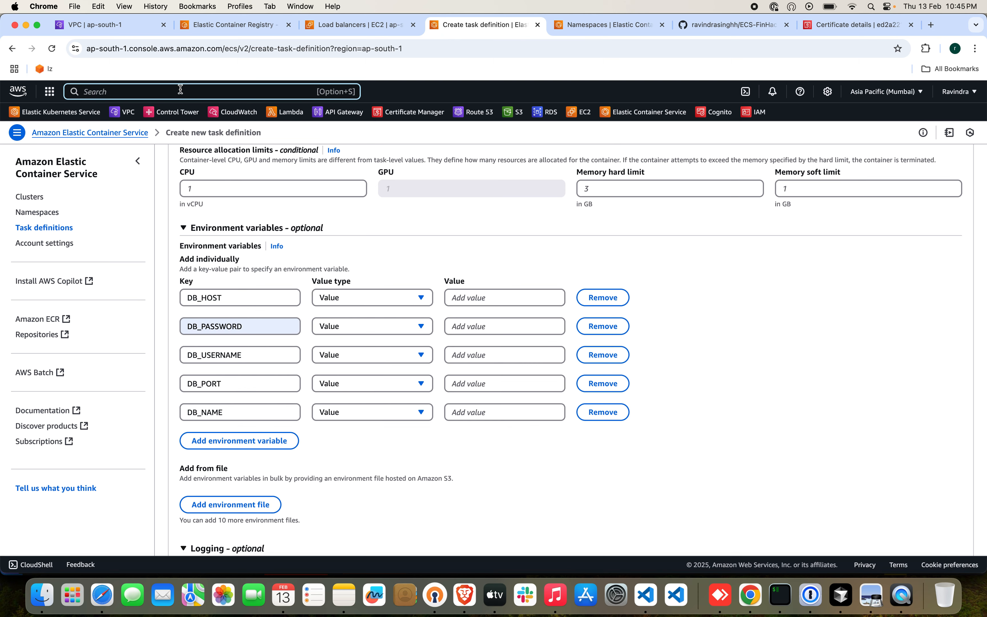
{"action": "type", "text": "rds"}
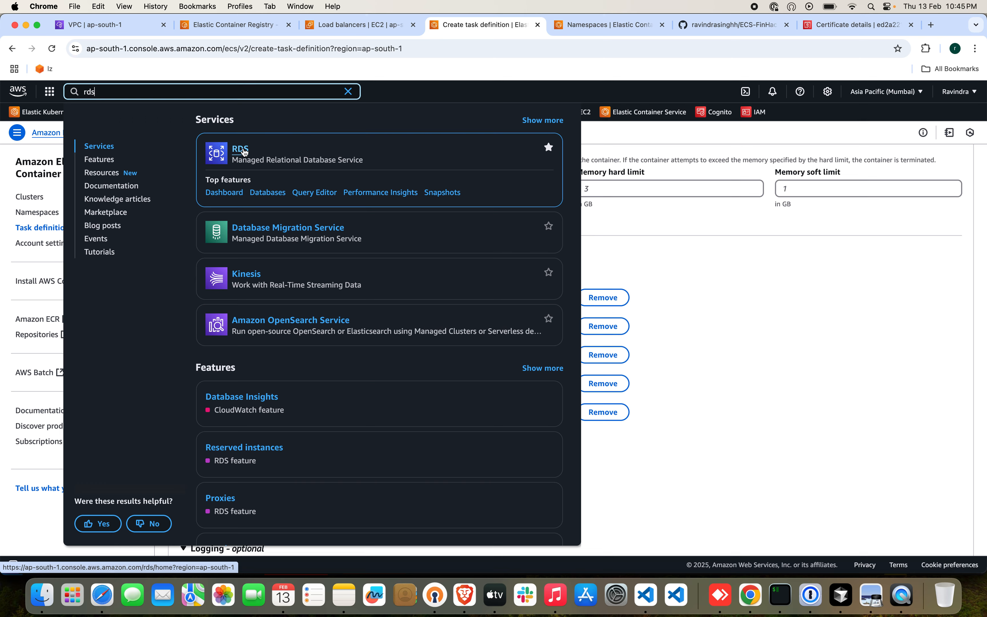
{"action": "left_click", "coordinate": [244, 152], "text": "super"}
{"action": "left_click", "coordinate": [550, 23]}
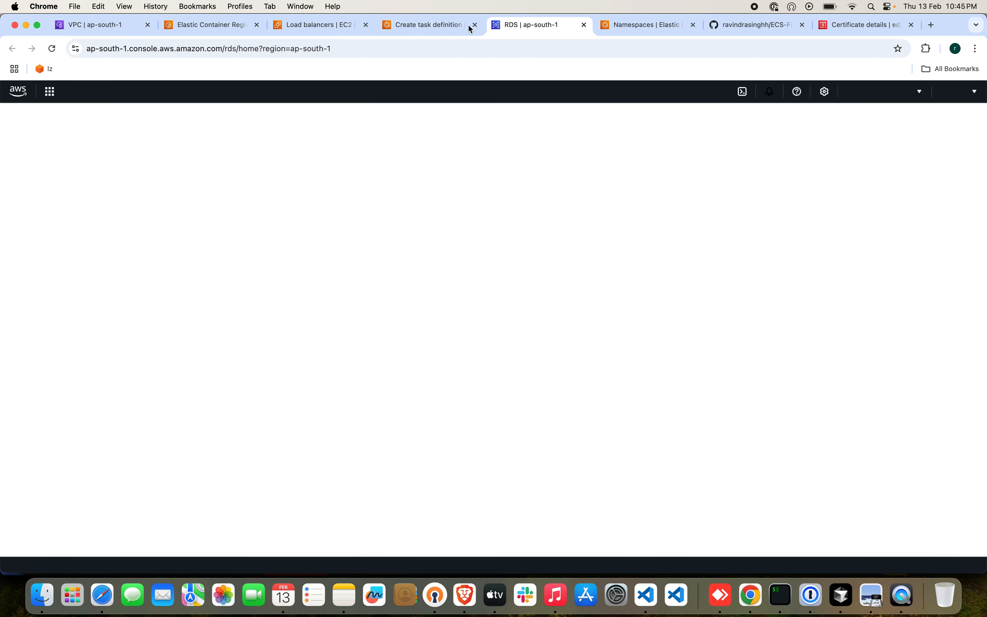
{"action": "left_click", "coordinate": [456, 25]}
{"action": "key", "text": "Escape"}
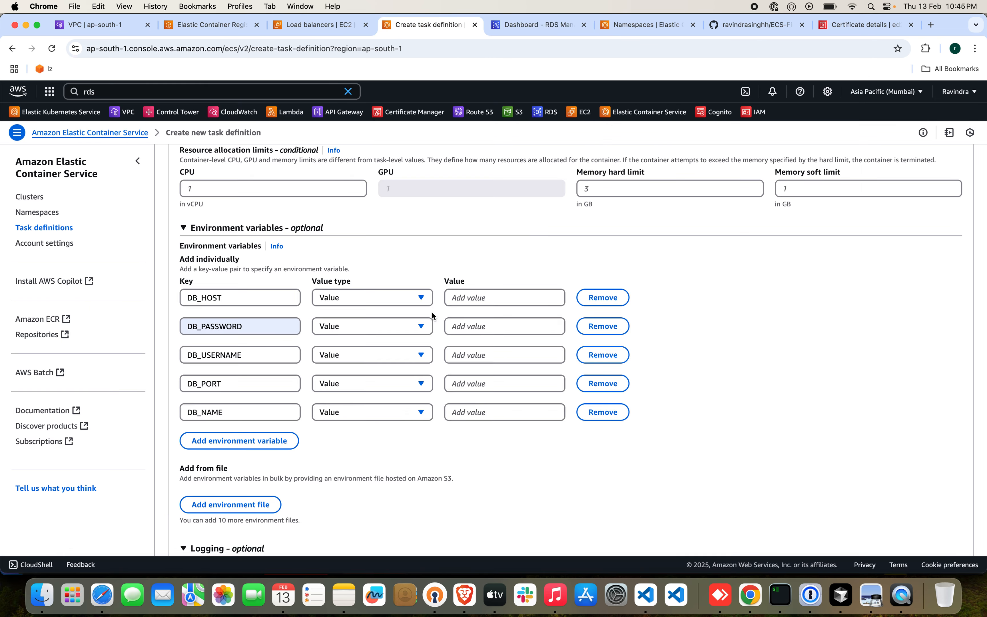
Enter the database password as the value of DB_PASSWORD and set the DB_USERNAME value to postgres.
{"action": "left_click", "coordinate": [476, 320]}
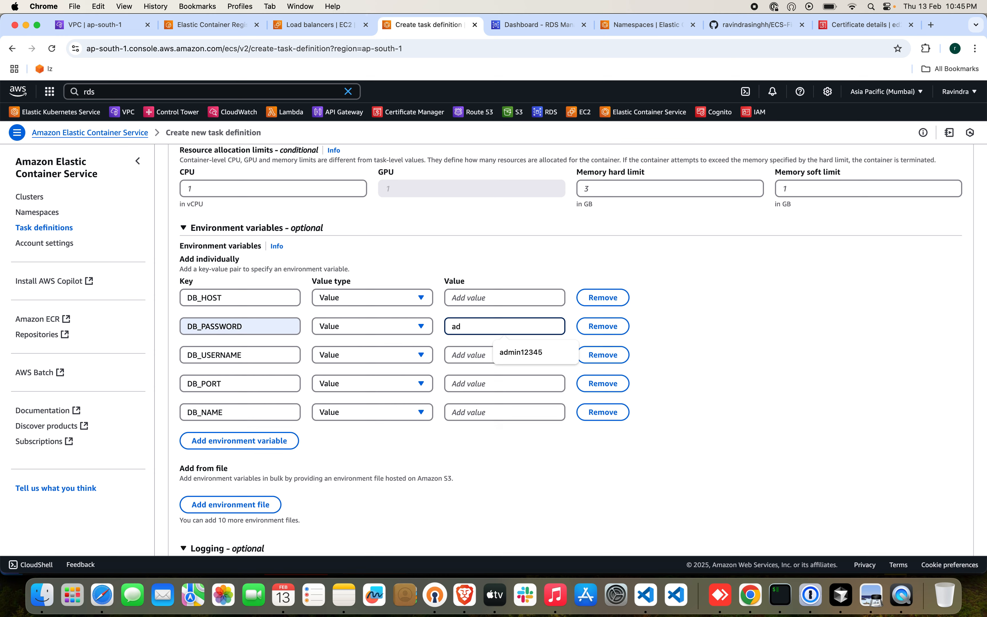
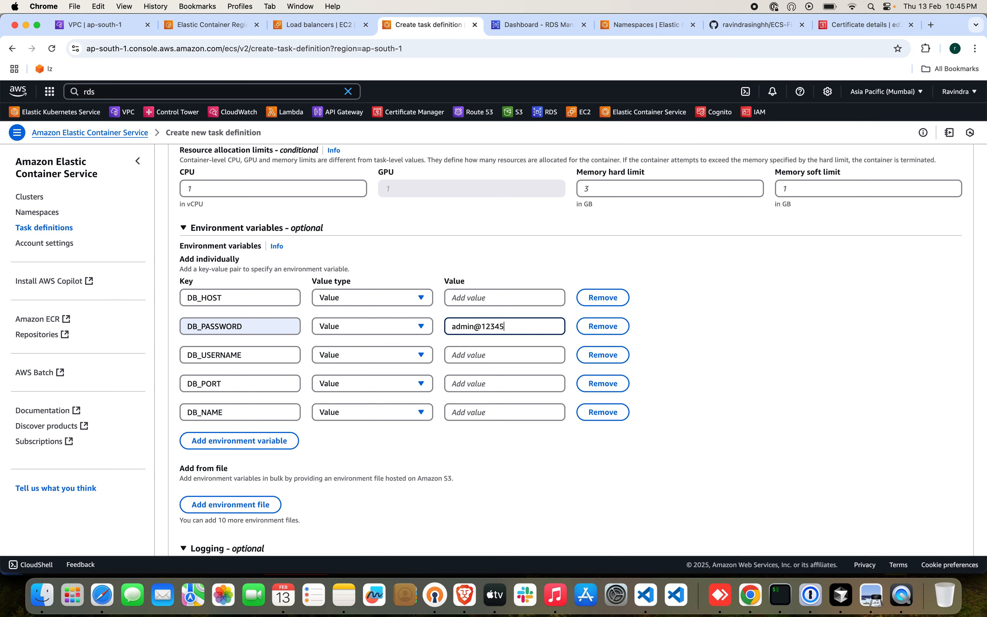
{"action": "left_click", "coordinate": [518, 354]}
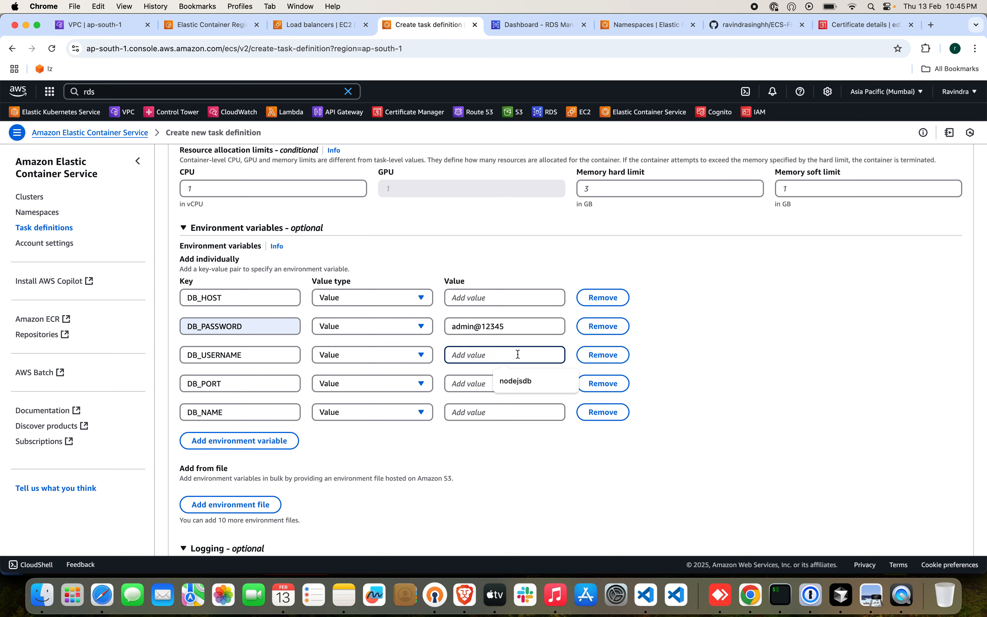
{"action": "type", "text": "postgres"}
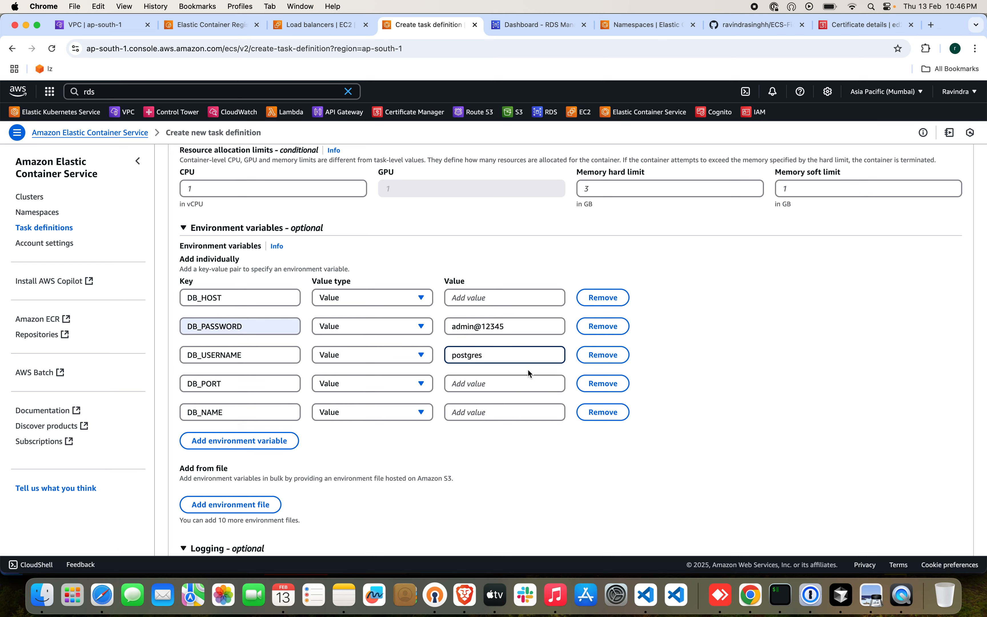
Set the value of DB_PORT to 5432 and the value of DB_NAME to nodejsdb.
{"action": "left_click", "coordinate": [529, 383]}
{"action": "type", "text": "4"}
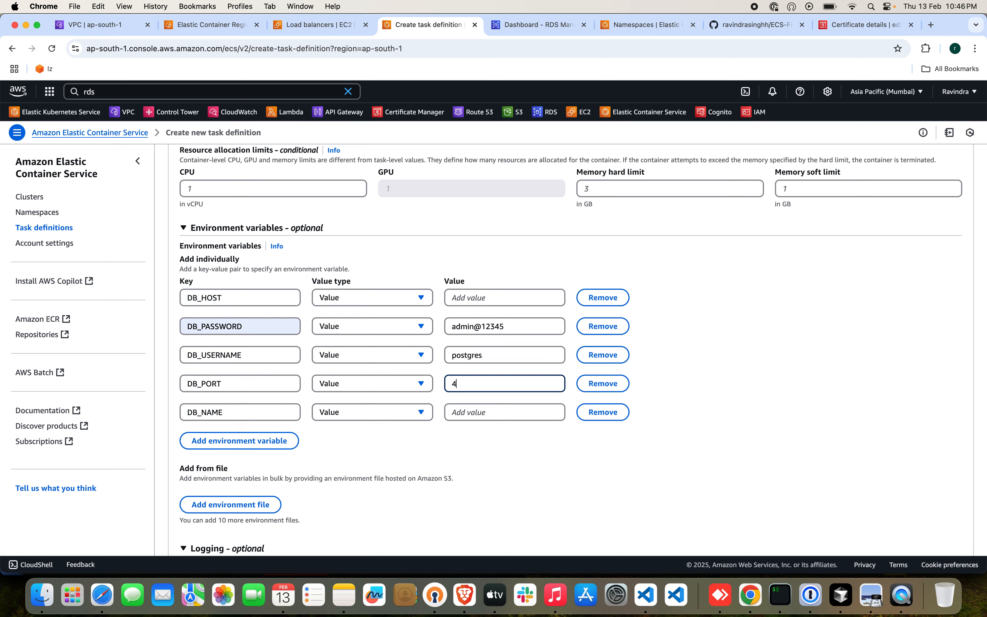
{"action": "type", "text": "352"}
{"action": "key", "text": "BackSpace"}
{"action": "key", "text": "BackSpace"}
{"action": "key", "text": "BackSpace"}
{"action": "key", "text": "BackSpace"}
{"action": "type", "text": "54"}
{"action": "left_click", "coordinate": [506, 414]}
{"action": "type", "text": "nod"}
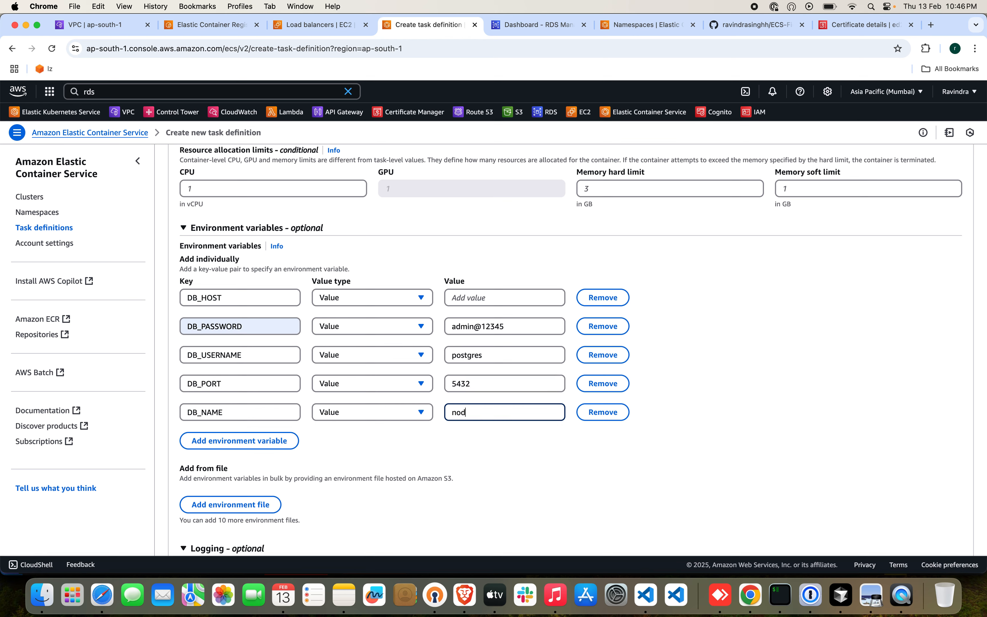
{"action": "type", "text": "ejsdb"}
Copy the endpoint of the ecs-fargate-db database in RDS and paste it as the value of DB_HOST.
{"action": "left_click", "coordinate": [539, 26]}
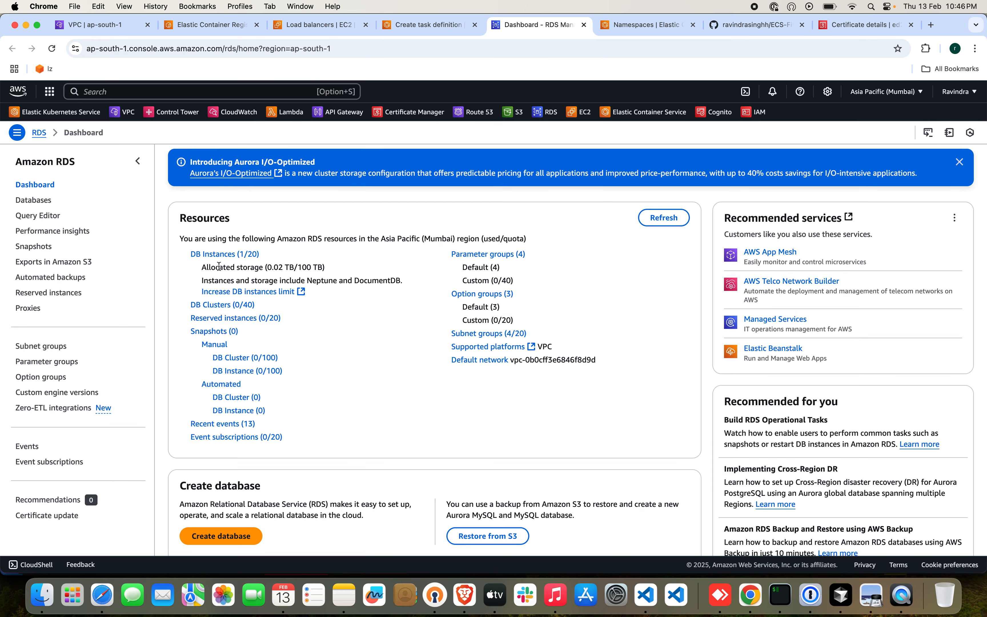
{"action": "left_click", "coordinate": [219, 257]}
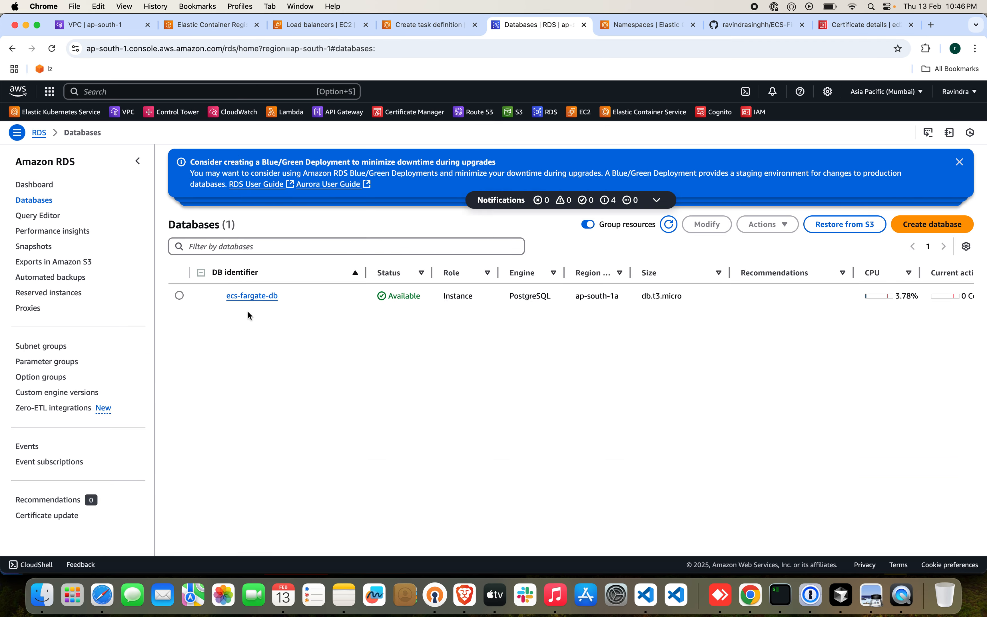
{"action": "left_click", "coordinate": [251, 300]}
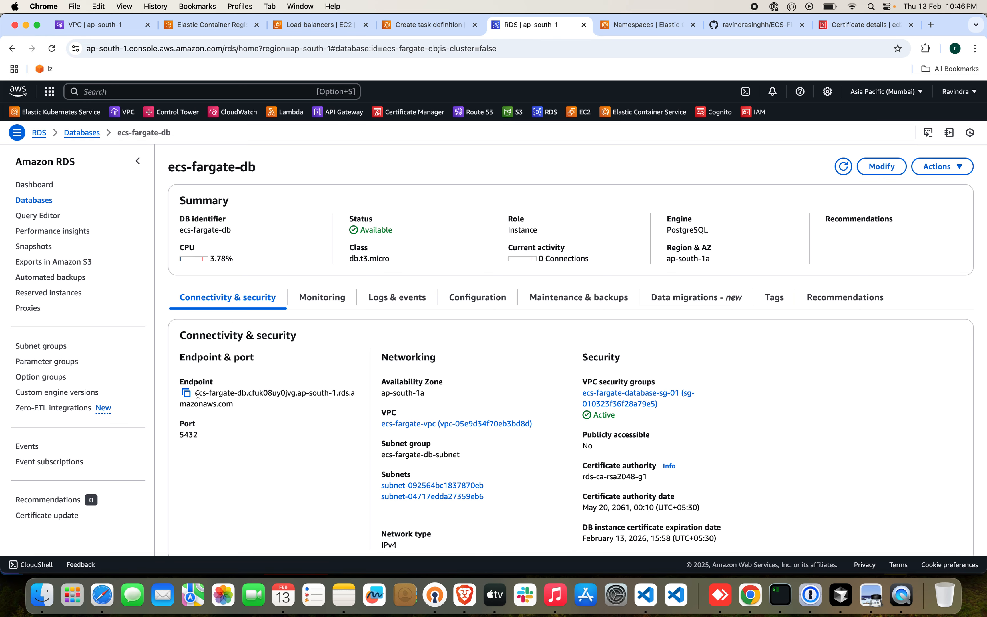
{"action": "left_click", "coordinate": [186, 392]}
{"action": "left_click", "coordinate": [414, 26]}
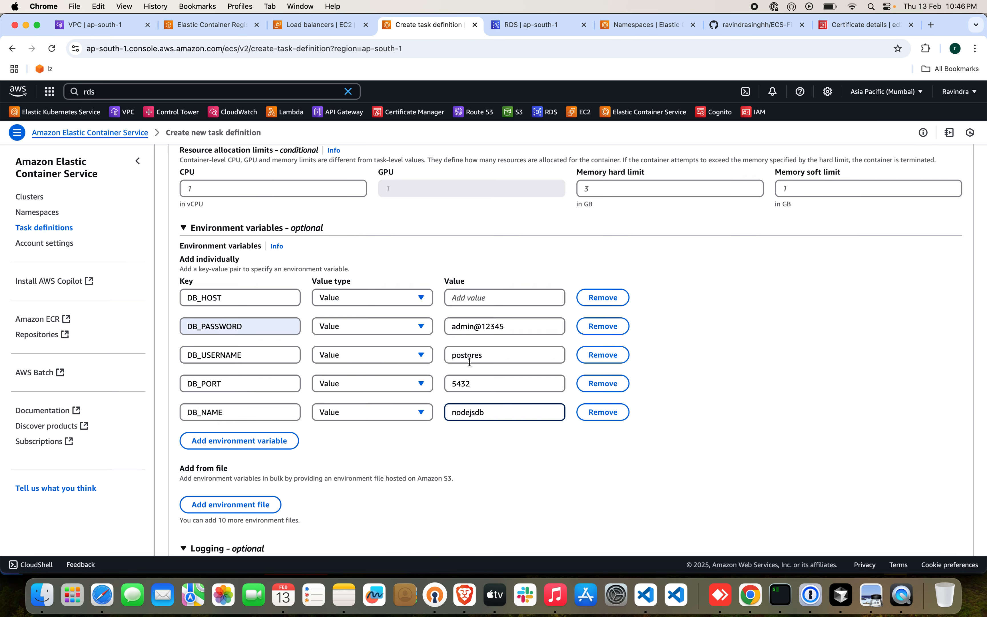
{"action": "left_click", "coordinate": [473, 298]}
{"action": "key", "text": "super+v"}
Look up the DB name in the ecs-fargate-db configuration in RDS, copy it and return to the task definition.
{"action": "left_click", "coordinate": [512, 29]}
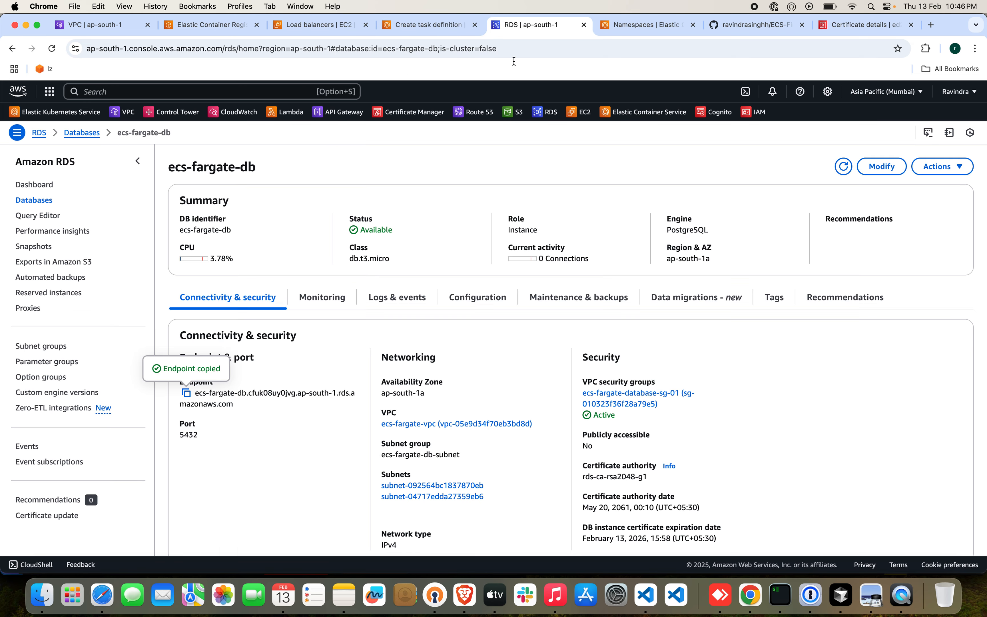
{"action": "left_click", "coordinate": [473, 302]}
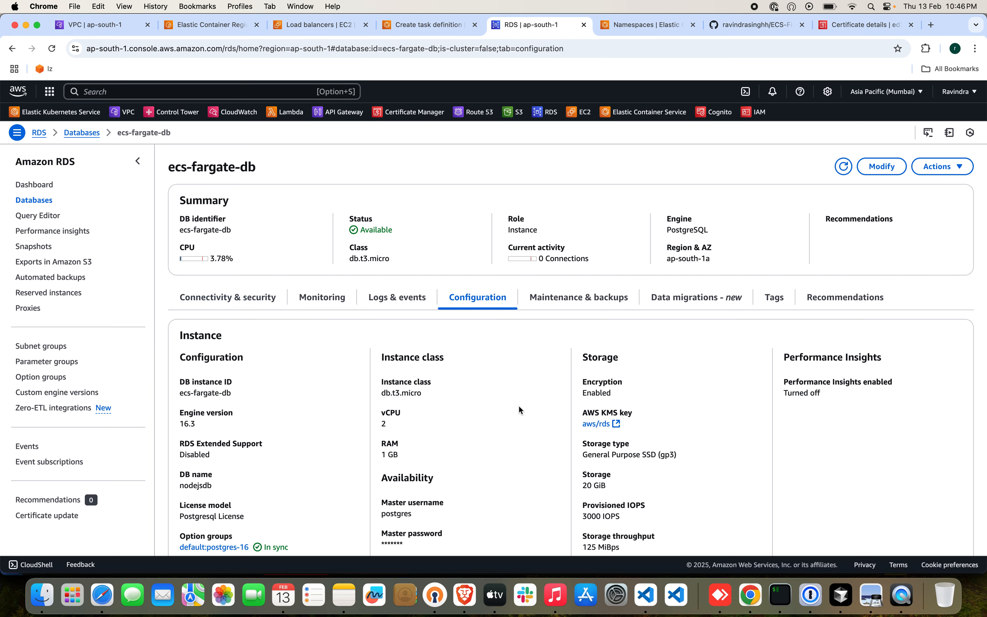
{"action": "scroll", "coordinate": [519, 409], "scroll_direction": "down", "scroll_amount": 3}
{"action": "scroll", "coordinate": [518, 405], "scroll_direction": "down", "scroll_amount": 1}
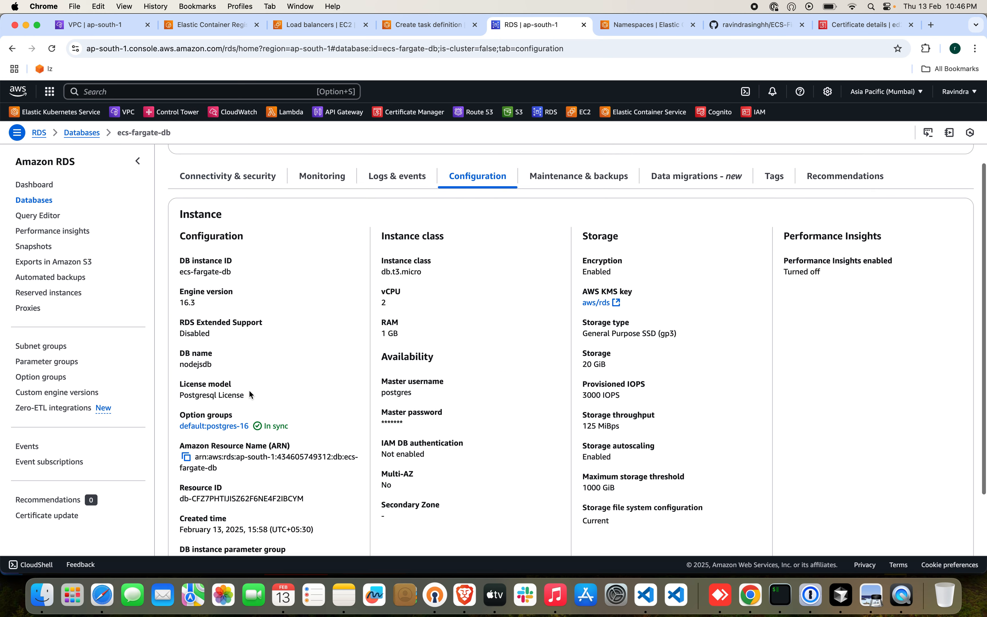
{"action": "double_click", "coordinate": [206, 362]}
{"action": "key", "text": "super+c"}
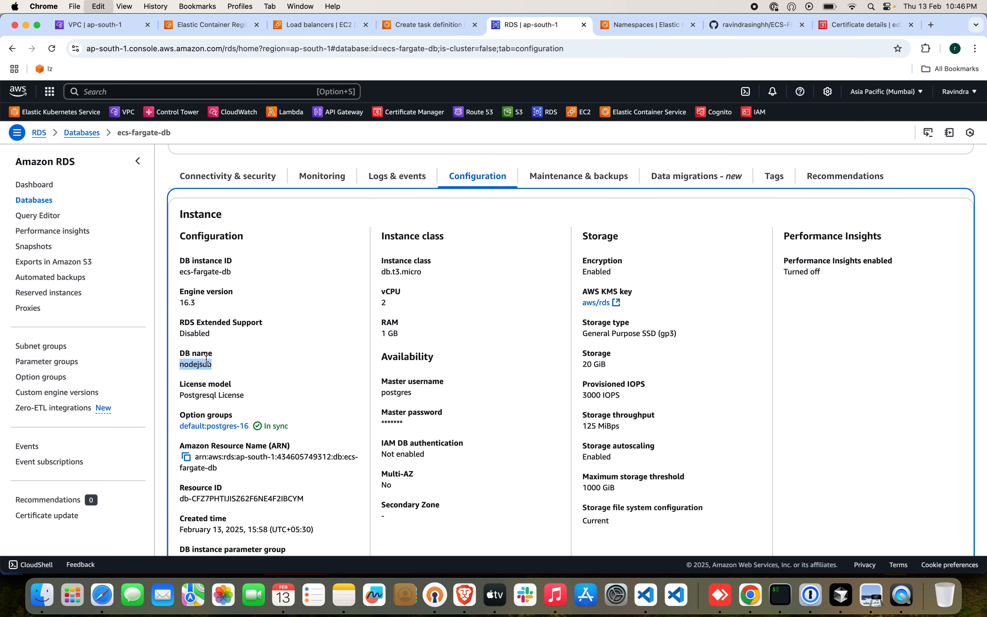
{"action": "left_click", "coordinate": [427, 25]}
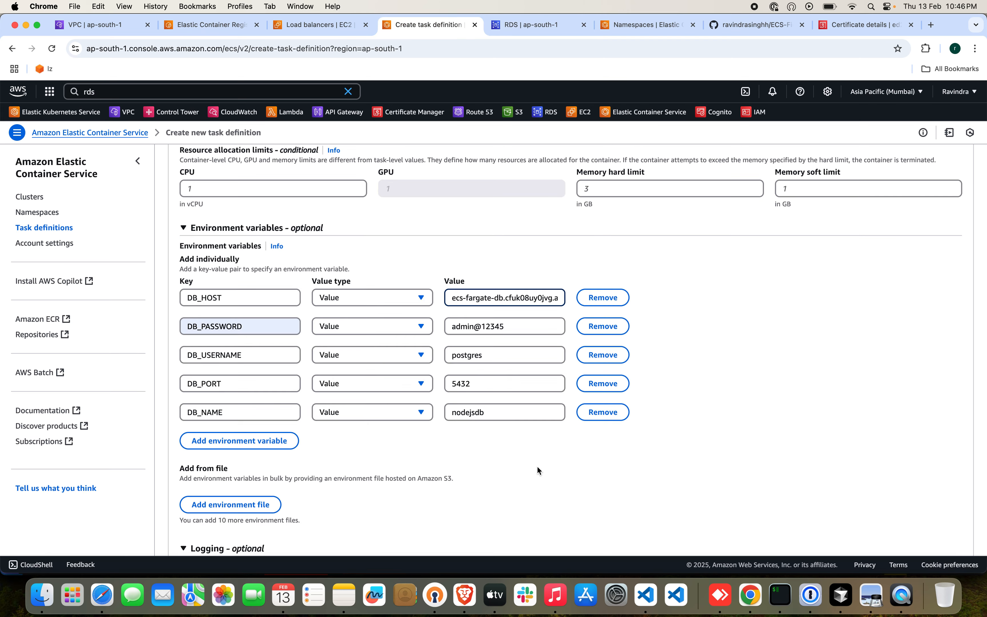
Review the logging, storage and monitoring settings and create the task definition, leaving trace and metric collection off.
{"action": "scroll", "coordinate": [537, 465], "scroll_direction": "down", "scroll_amount": 6}
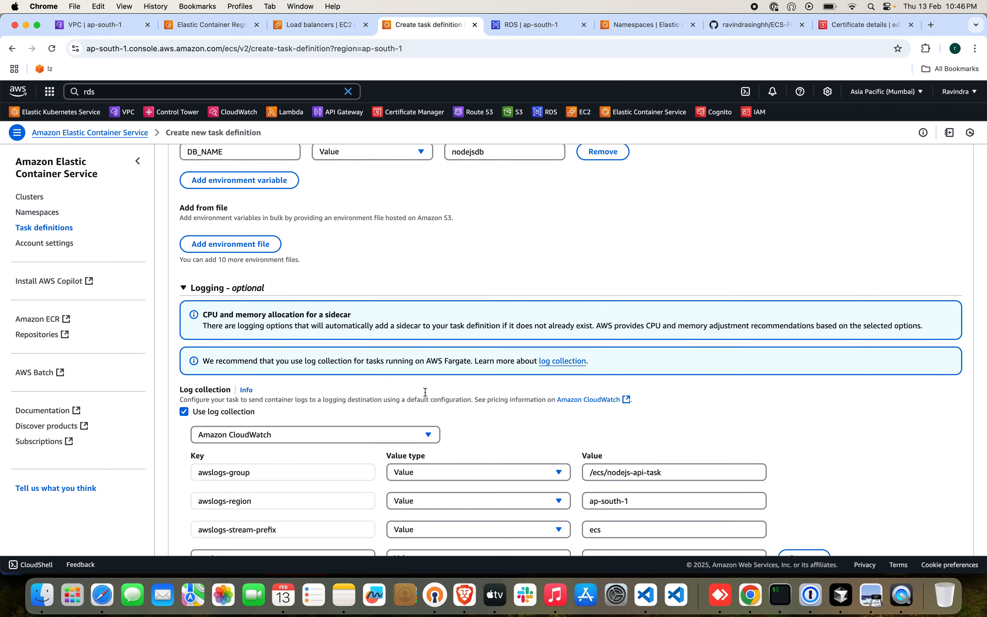
{"action": "scroll", "coordinate": [581, 412], "scroll_direction": "down", "scroll_amount": 2}
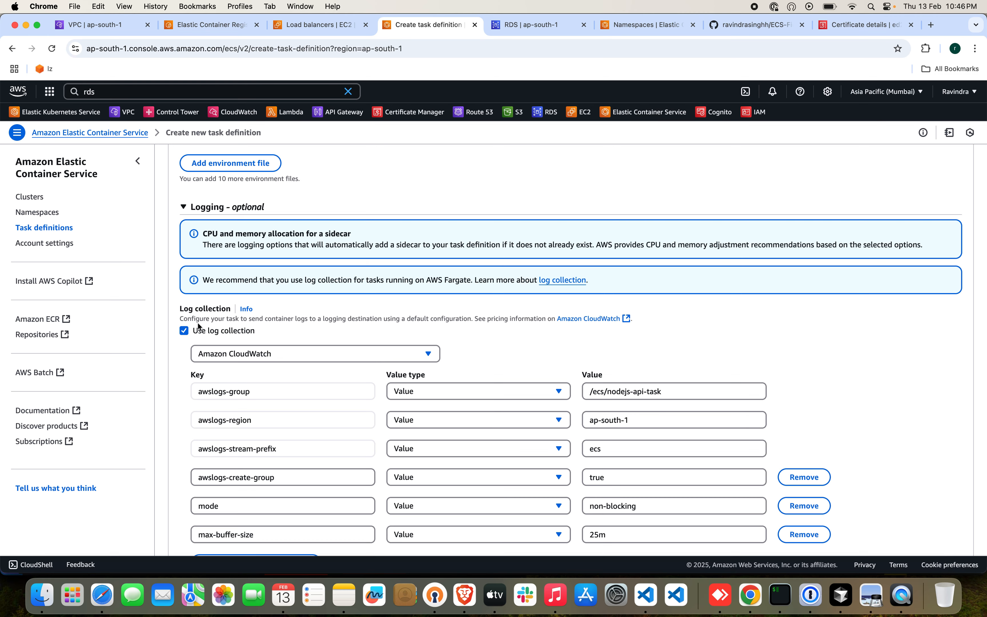
{"action": "scroll", "coordinate": [335, 440], "scroll_direction": "down", "scroll_amount": 1}
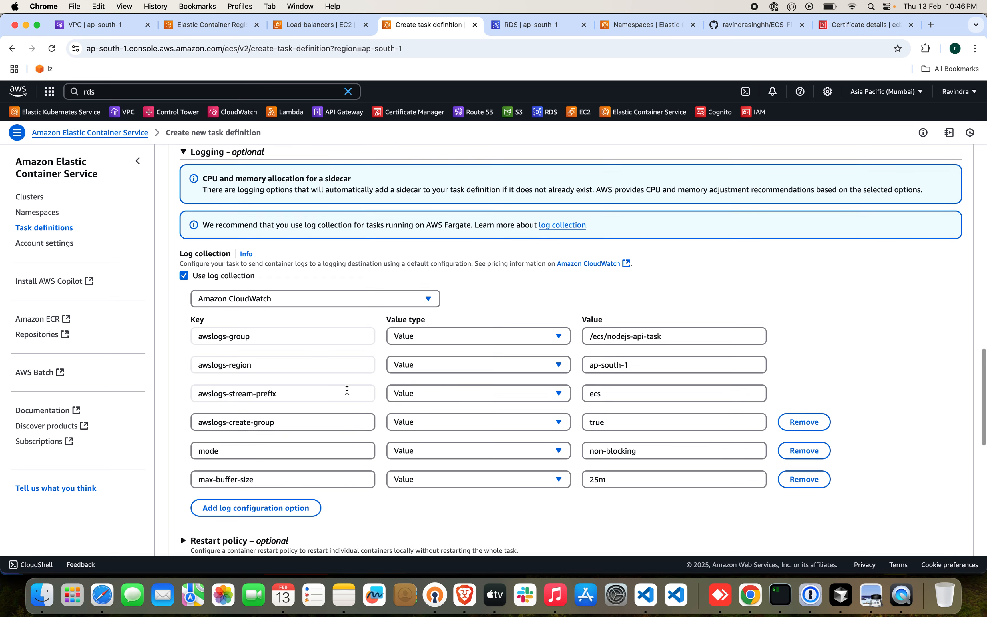
{"action": "scroll", "coordinate": [362, 388], "scroll_direction": "down", "scroll_amount": 10}
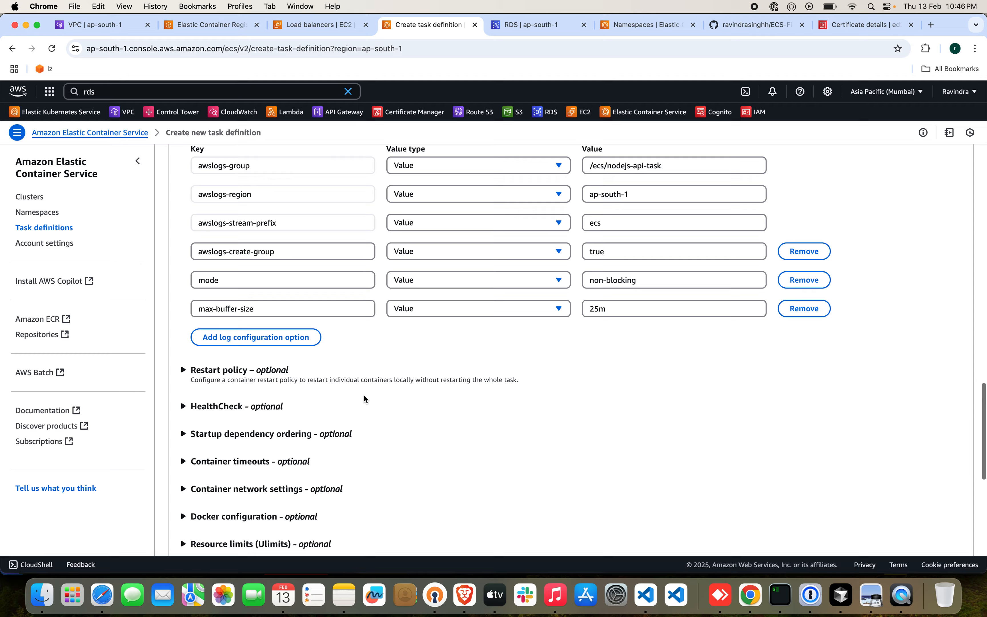
{"action": "scroll", "coordinate": [363, 397], "scroll_direction": "down", "scroll_amount": 3}
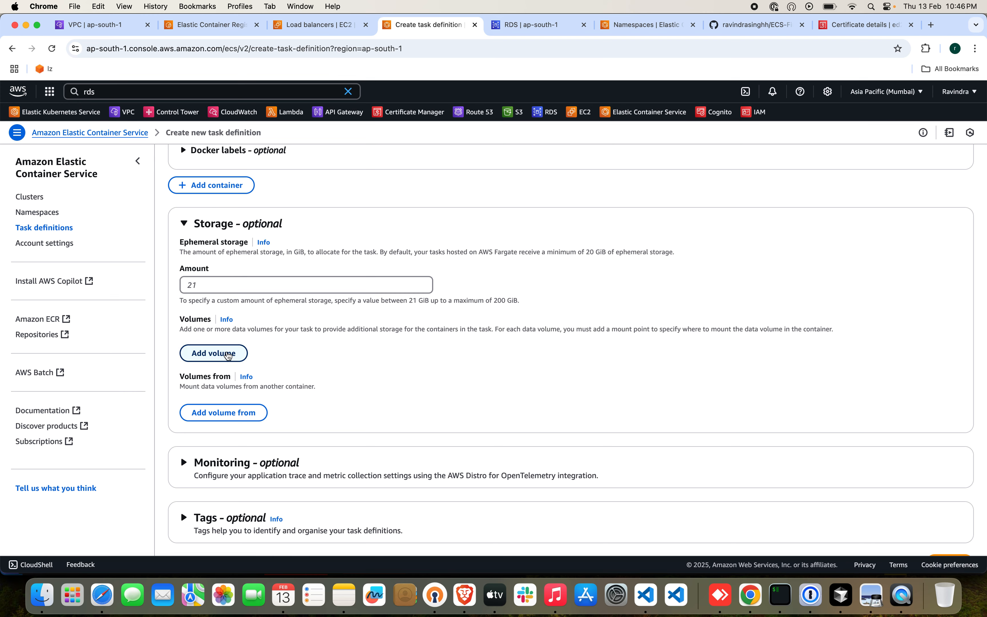
{"action": "scroll", "coordinate": [299, 412], "scroll_direction": "down", "scroll_amount": 2}
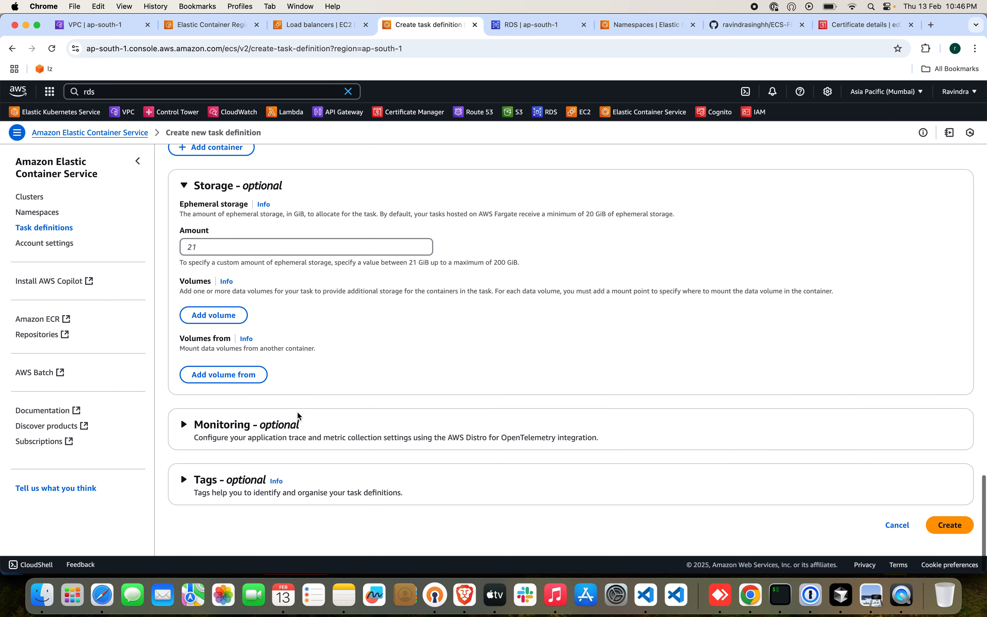
{"action": "left_click", "coordinate": [184, 425]}
{"action": "scroll", "coordinate": [370, 402], "scroll_direction": "down", "scroll_amount": 4}
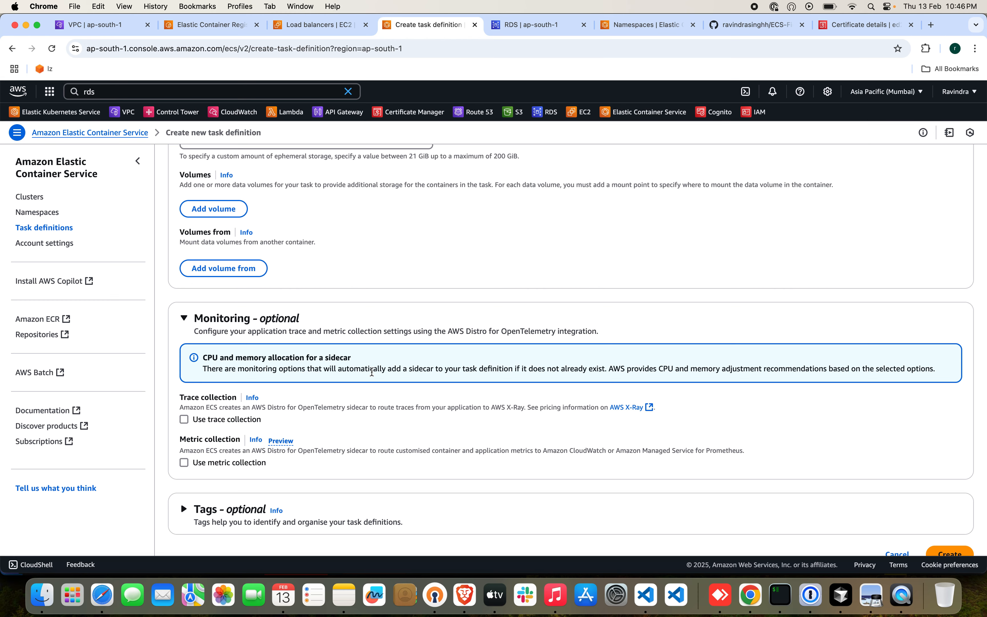
{"action": "scroll", "coordinate": [430, 453], "scroll_direction": "down", "scroll_amount": 2}
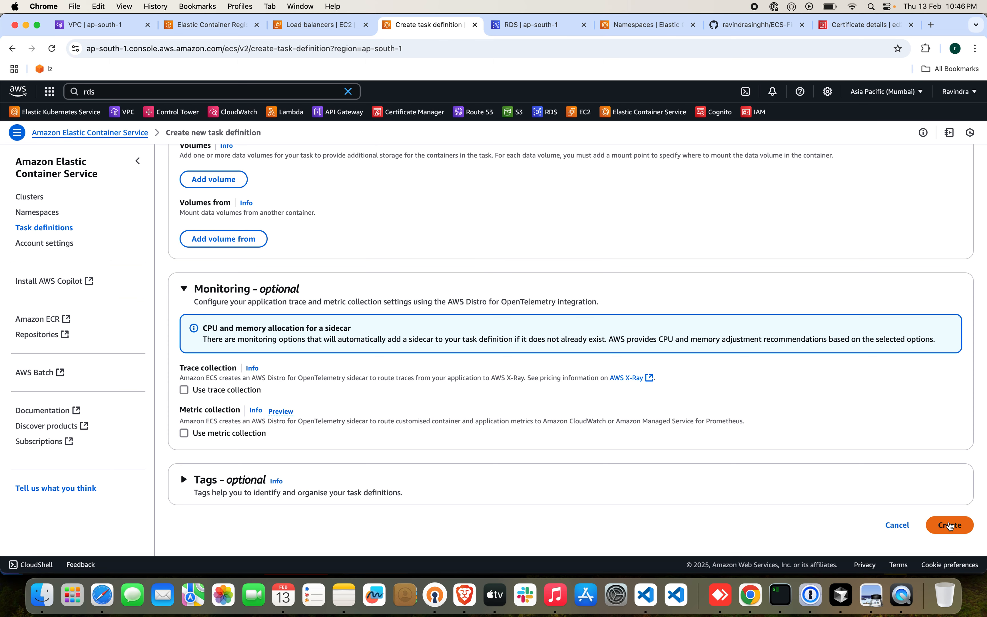
{"action": "left_click", "coordinate": [948, 525]}
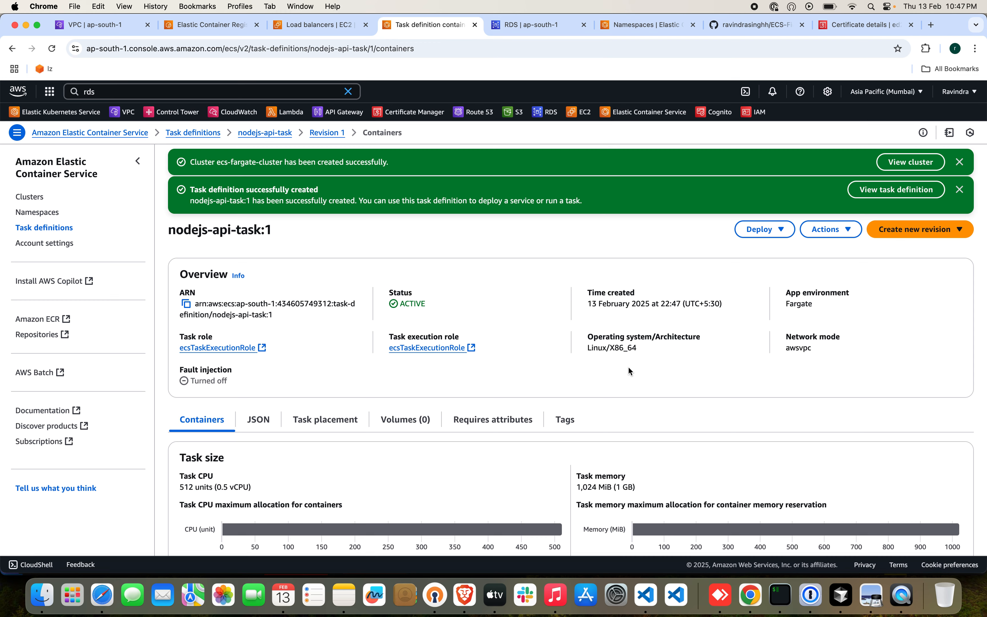
Review the new nodejs-api-task revision 1 and start creating a service from it.
{"action": "scroll", "coordinate": [629, 377], "scroll_direction": "down", "scroll_amount": 3}
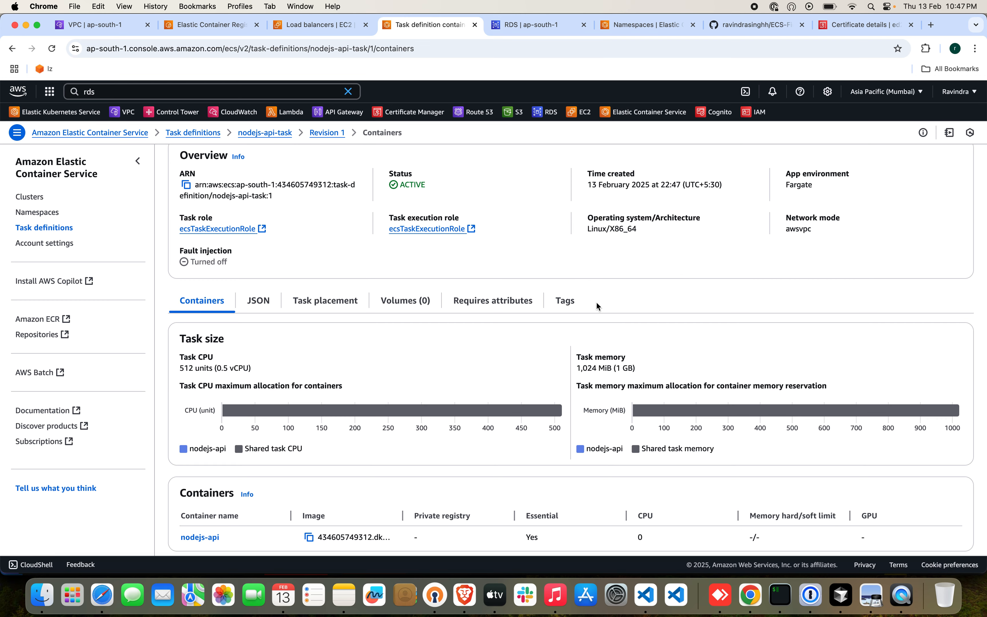
{"action": "scroll", "coordinate": [595, 304], "scroll_direction": "down", "scroll_amount": 1}
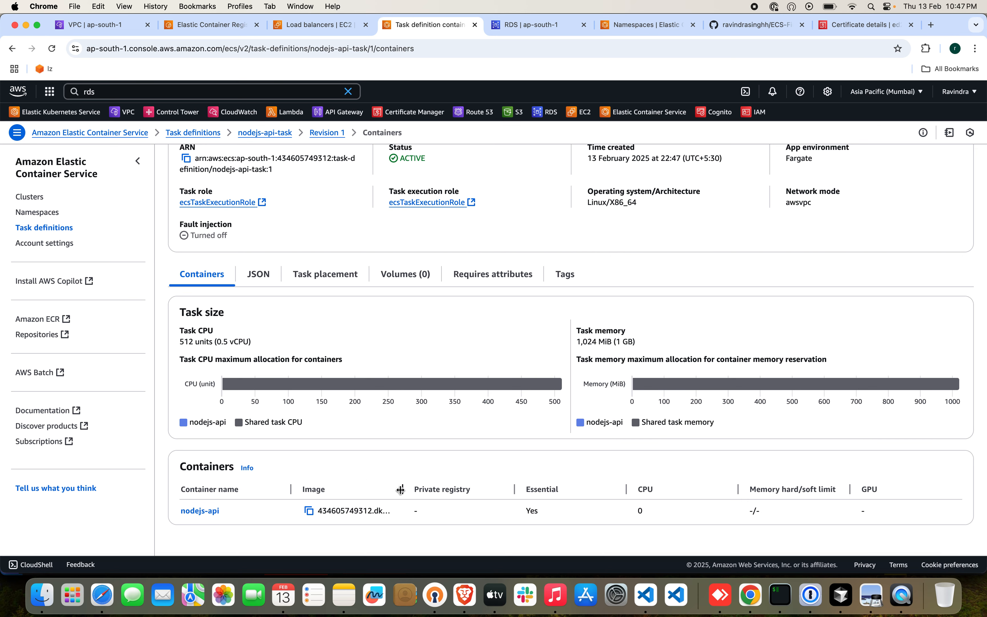
{"action": "scroll", "coordinate": [416, 368], "scroll_direction": "up", "scroll_amount": 5}
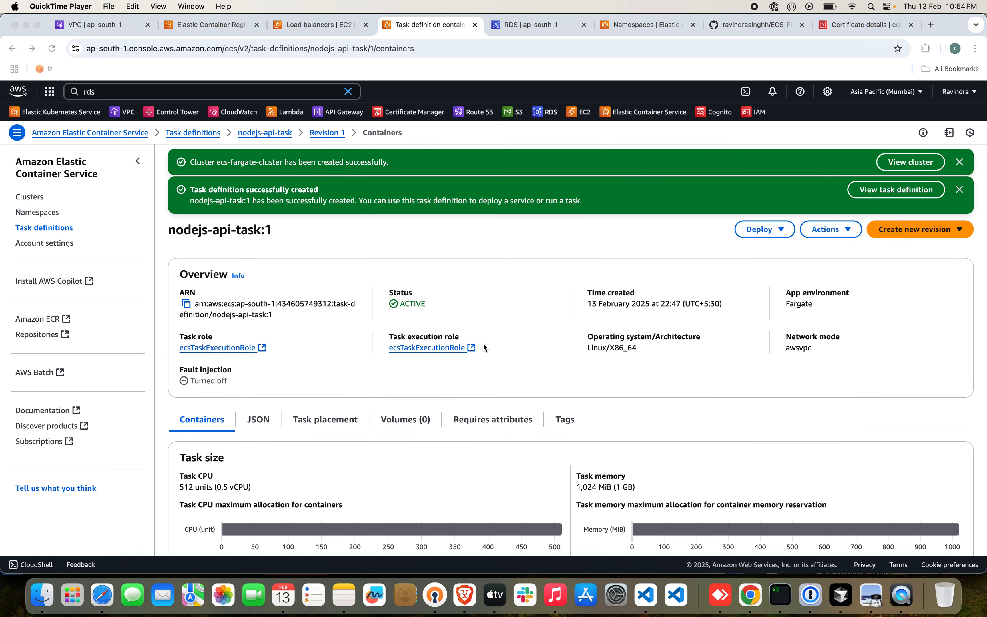
{"action": "left_click", "coordinate": [772, 229]}
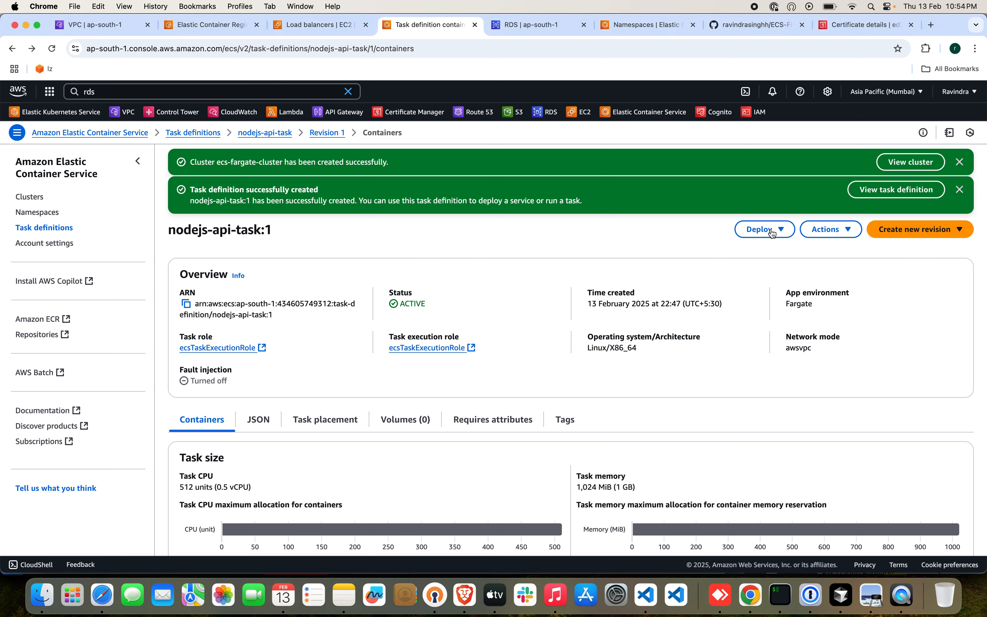
{"action": "left_click", "coordinate": [773, 230]}
{"action": "left_click", "coordinate": [771, 249]}
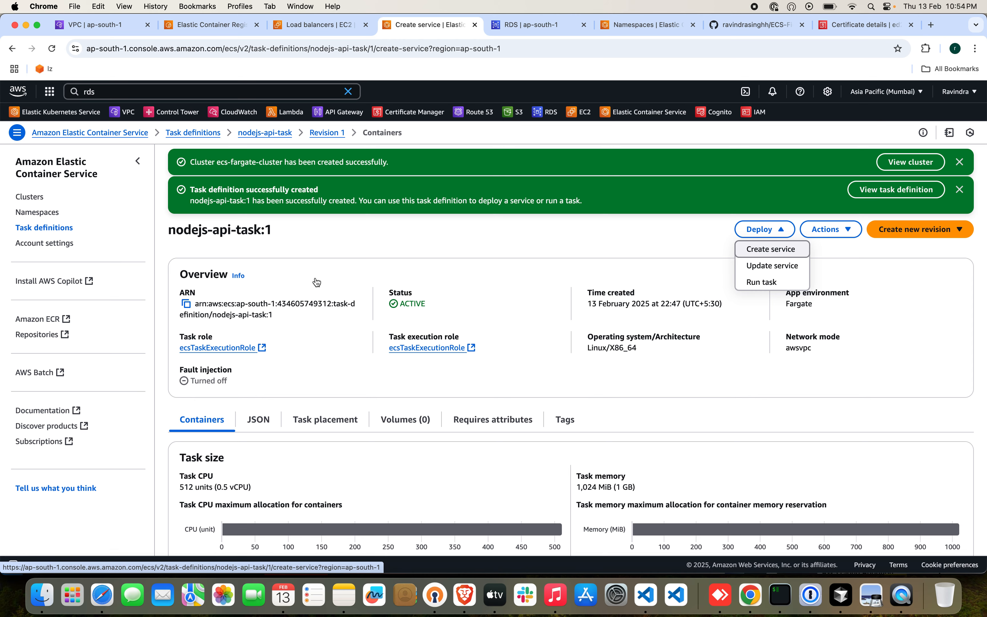
Keep ecs-fargate-cluster as the service's existing cluster and add FARGATE_SPOT as a second capacity provider.
{"action": "scroll", "coordinate": [325, 359], "scroll_direction": "down", "scroll_amount": 5}
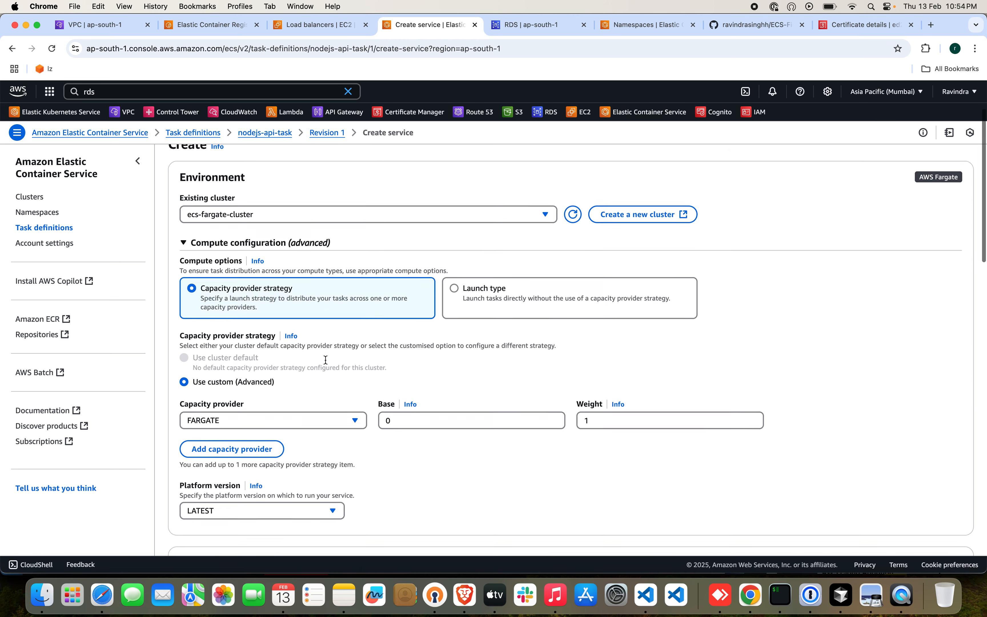
{"action": "scroll", "coordinate": [325, 358], "scroll_direction": "up", "scroll_amount": 1}
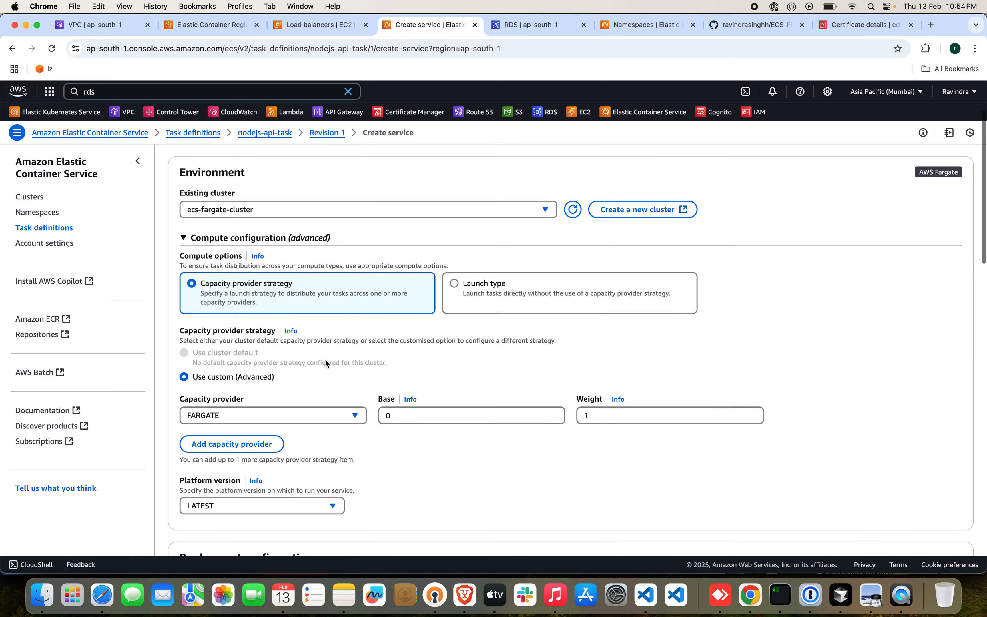
{"action": "left_click", "coordinate": [265, 214]}
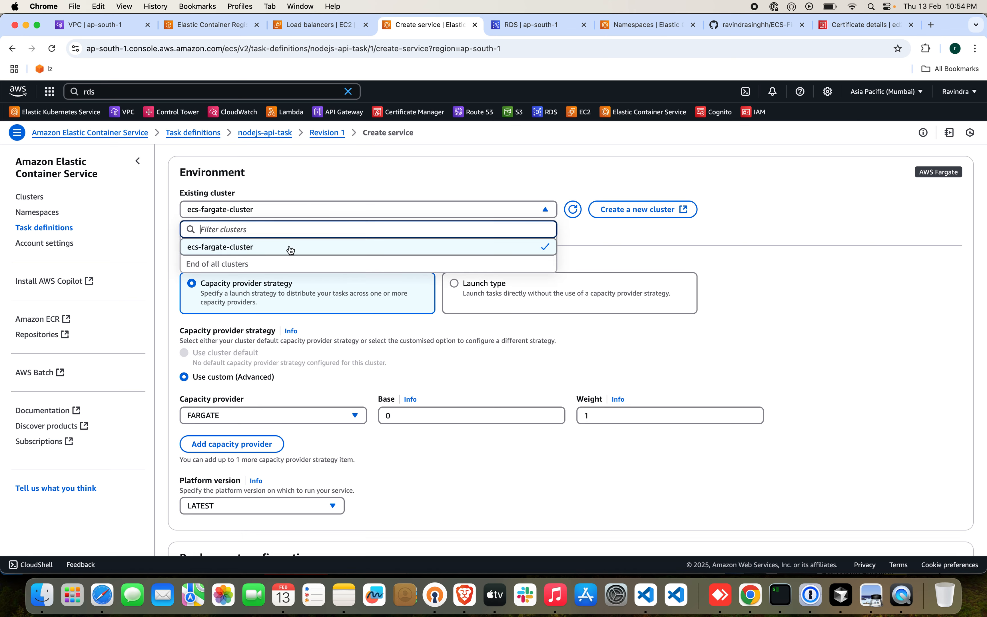
{"action": "left_click", "coordinate": [327, 173]}
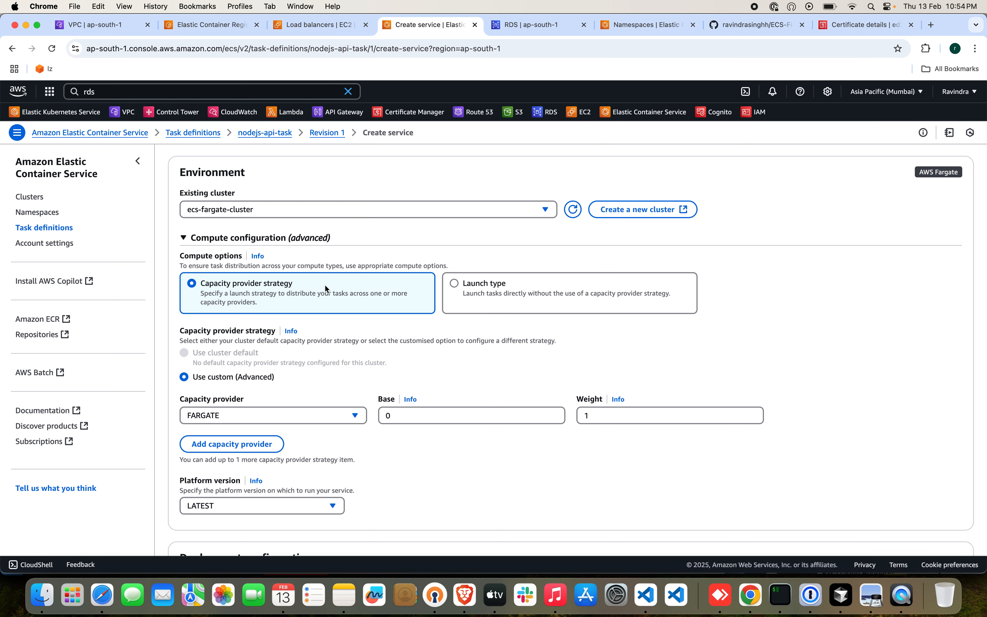
{"action": "scroll", "coordinate": [319, 362], "scroll_direction": "down", "scroll_amount": 3}
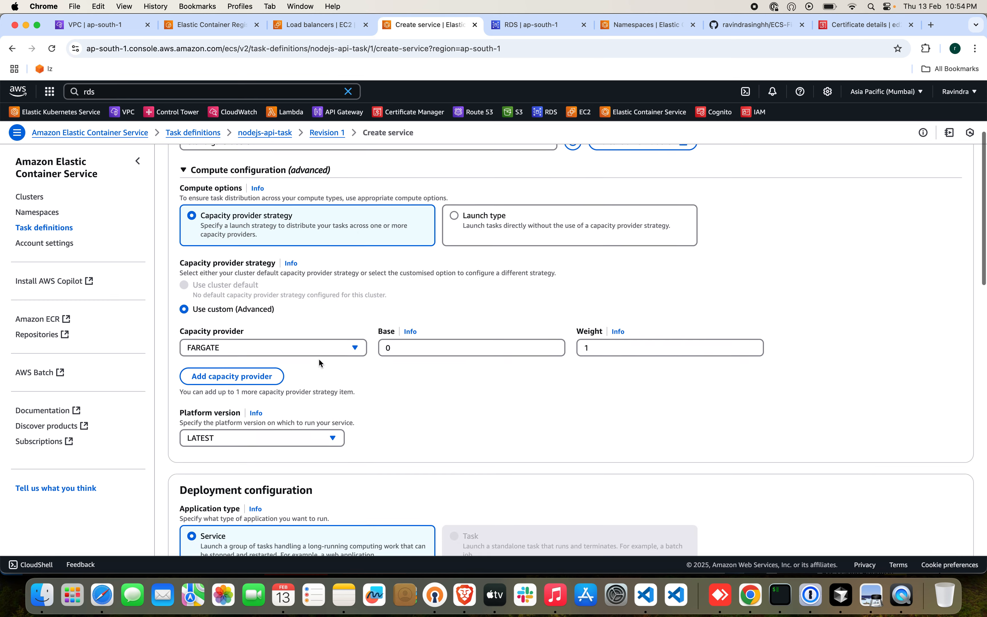
{"action": "left_click", "coordinate": [265, 376]}
{"action": "left_click", "coordinate": [287, 370]}
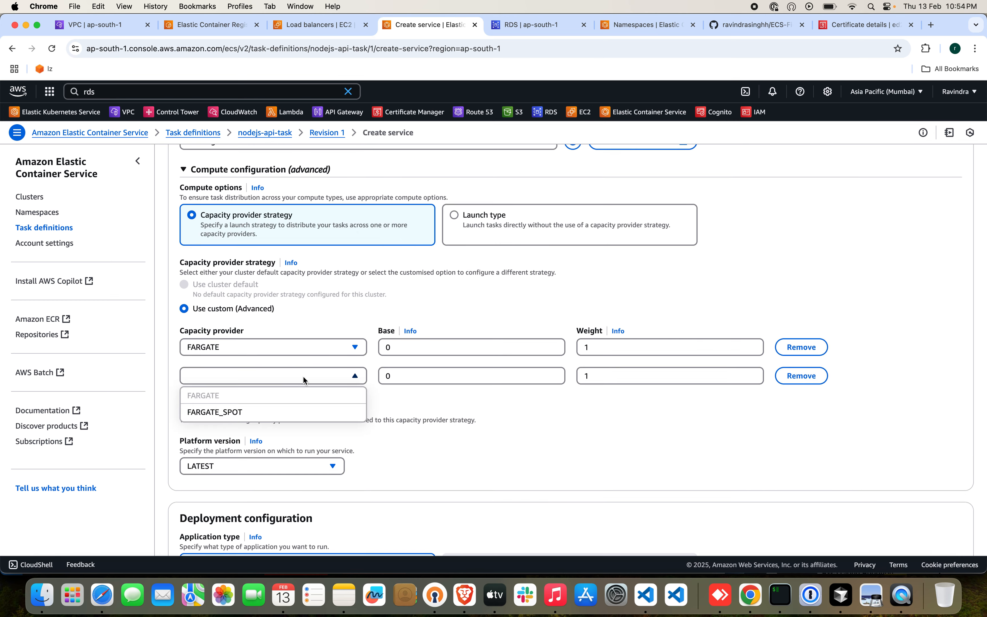
{"action": "left_click", "coordinate": [284, 411]}
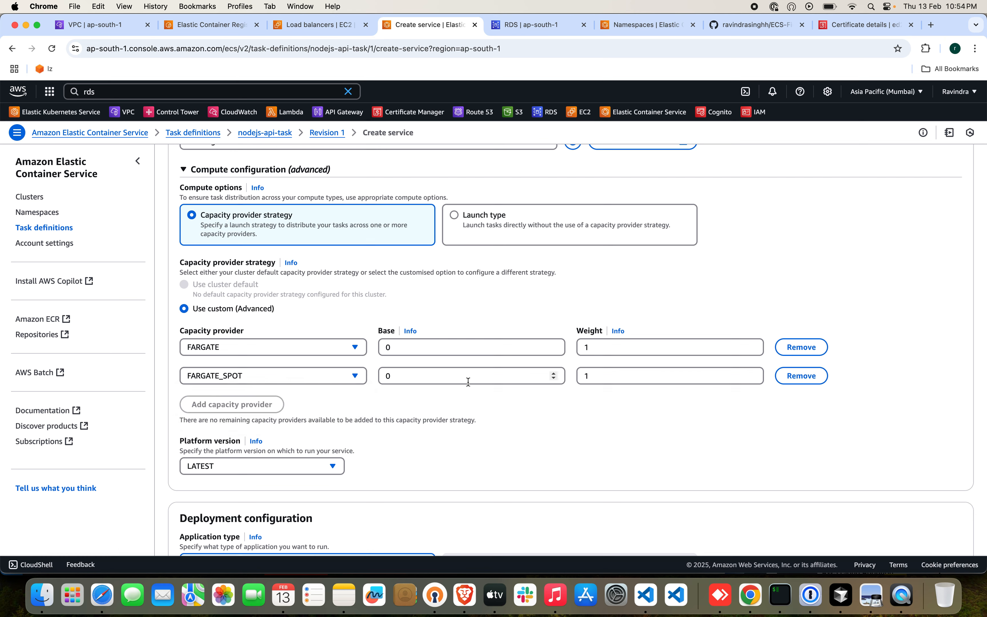
Name the service nodejs-svc in the deployment configuration.
{"action": "scroll", "coordinate": [447, 422], "scroll_direction": "down", "scroll_amount": 5}
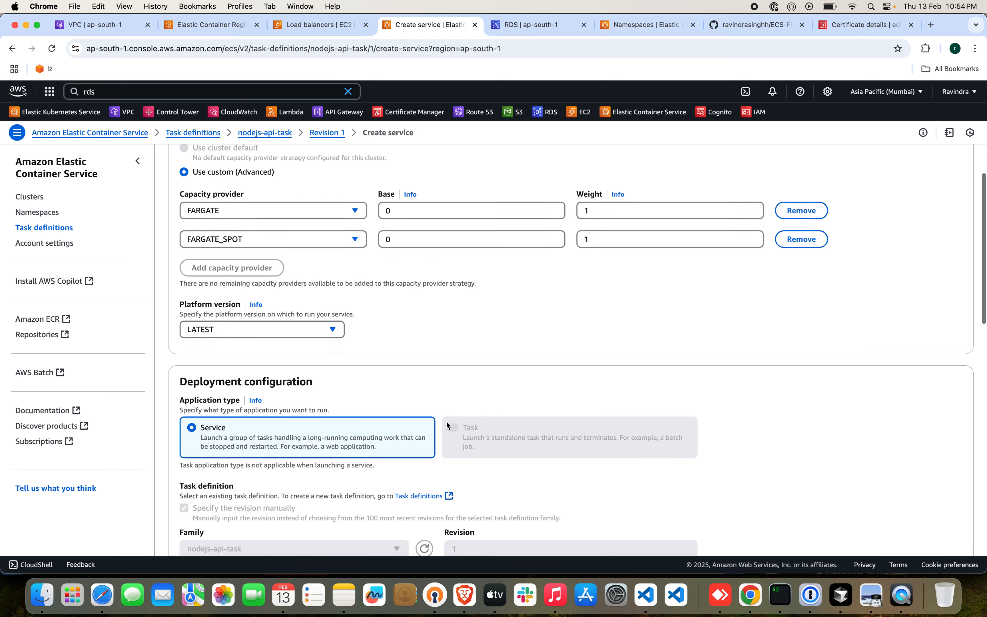
{"action": "scroll", "coordinate": [446, 420], "scroll_direction": "down", "scroll_amount": 2}
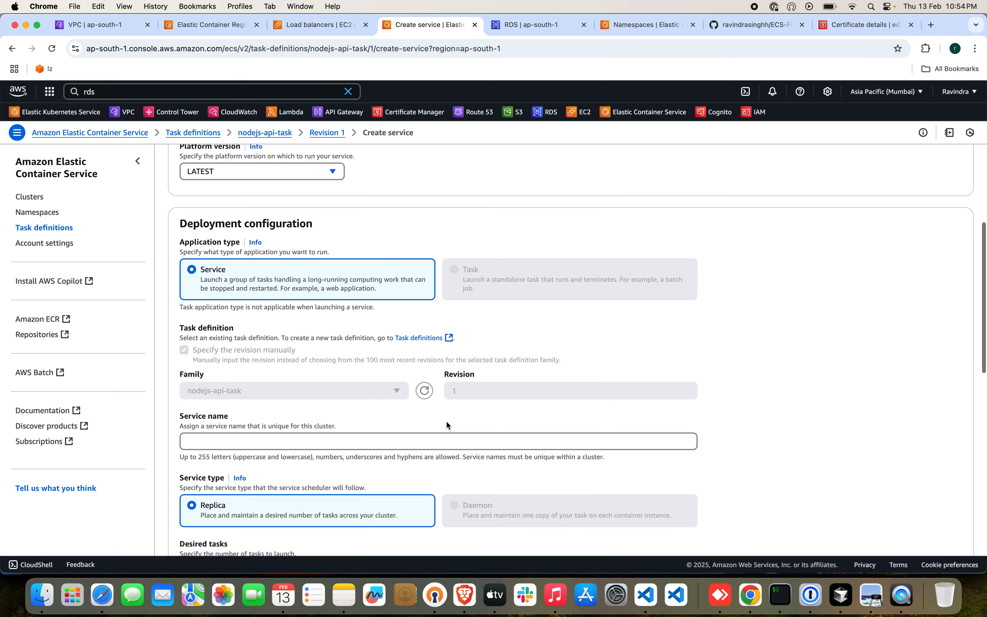
{"action": "left_click", "coordinate": [435, 440]}
{"action": "type", "text": "nodejs"}
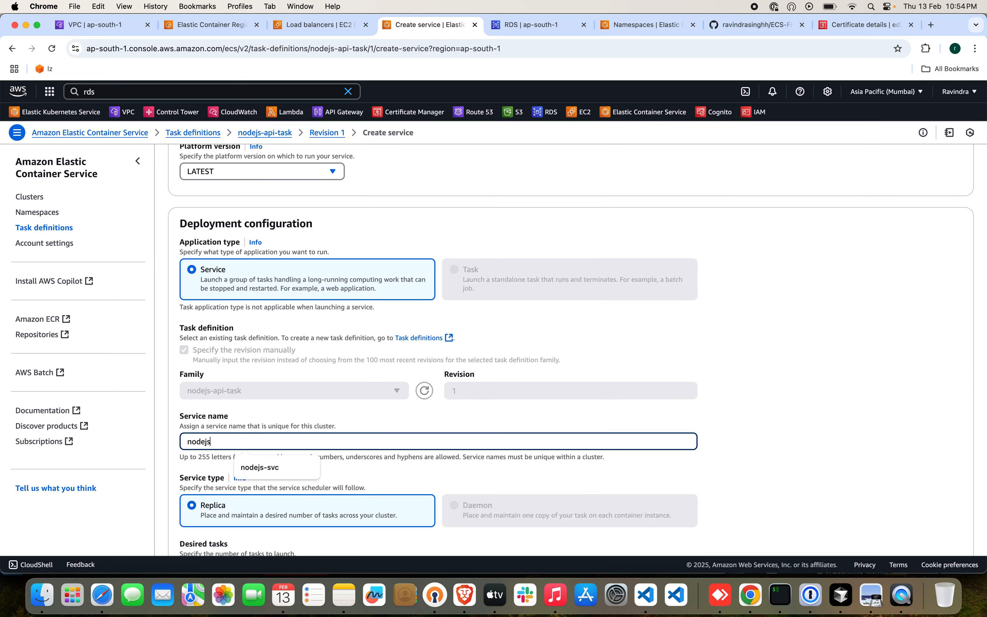
{"action": "type", "text": "-svc"}
Expand the service's deployment options and failure detection settings, and check the ECS-FinHAcks architecture diagram on GitHub.
{"action": "scroll", "coordinate": [542, 417], "scroll_direction": "down", "scroll_amount": 5}
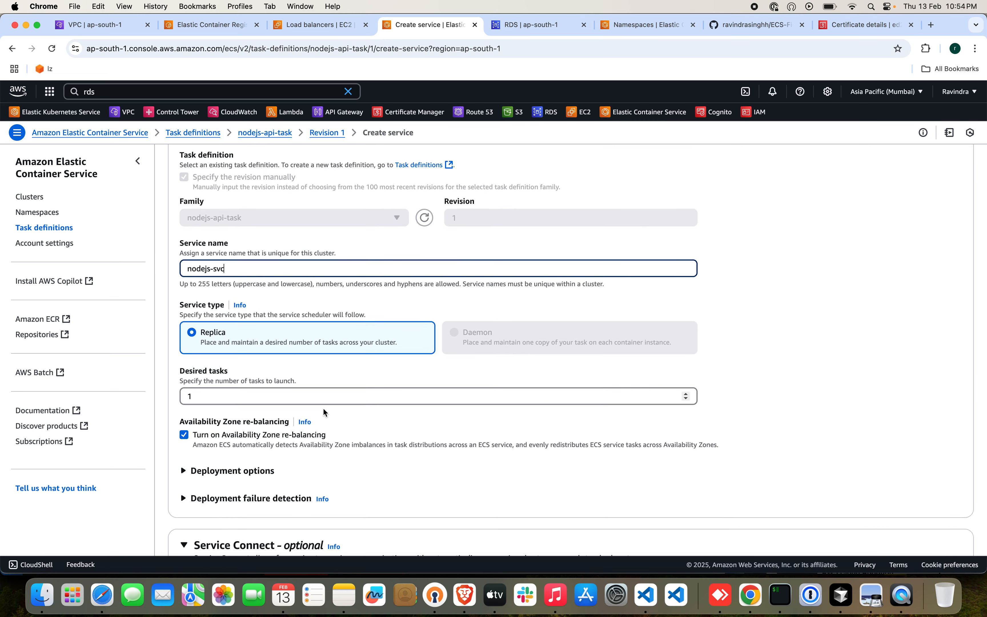
{"action": "scroll", "coordinate": [323, 407], "scroll_direction": "down", "scroll_amount": 2}
{"action": "left_click", "coordinate": [238, 408]}
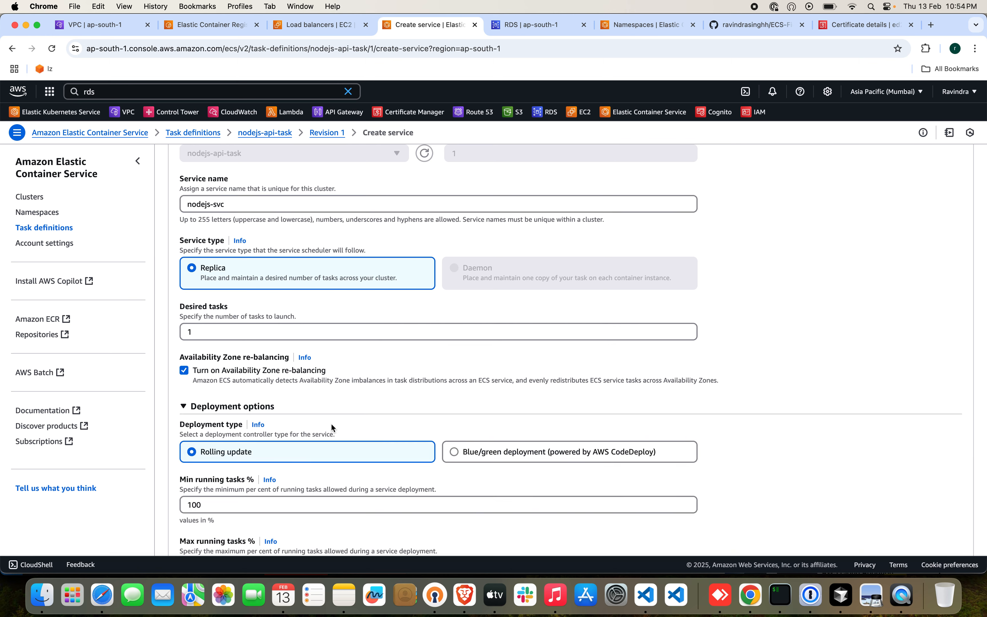
{"action": "scroll", "coordinate": [331, 424], "scroll_direction": "down", "scroll_amount": 5}
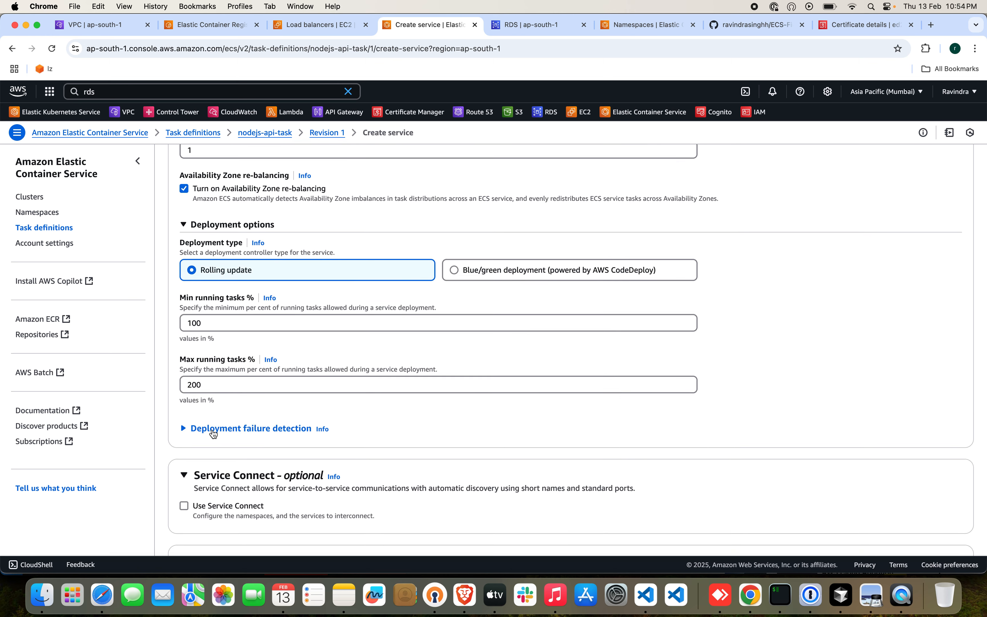
{"action": "left_click", "coordinate": [296, 428]}
{"action": "scroll", "coordinate": [314, 429], "scroll_direction": "down", "scroll_amount": 1}
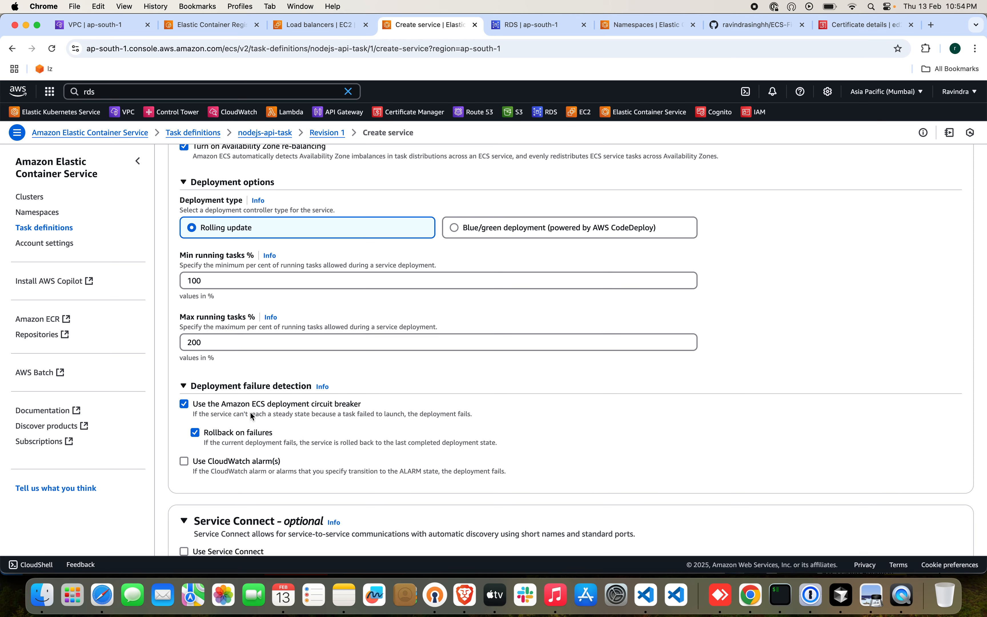
{"action": "left_click_drag", "start_coordinate": [711, 26], "coordinate": [508, 29]}
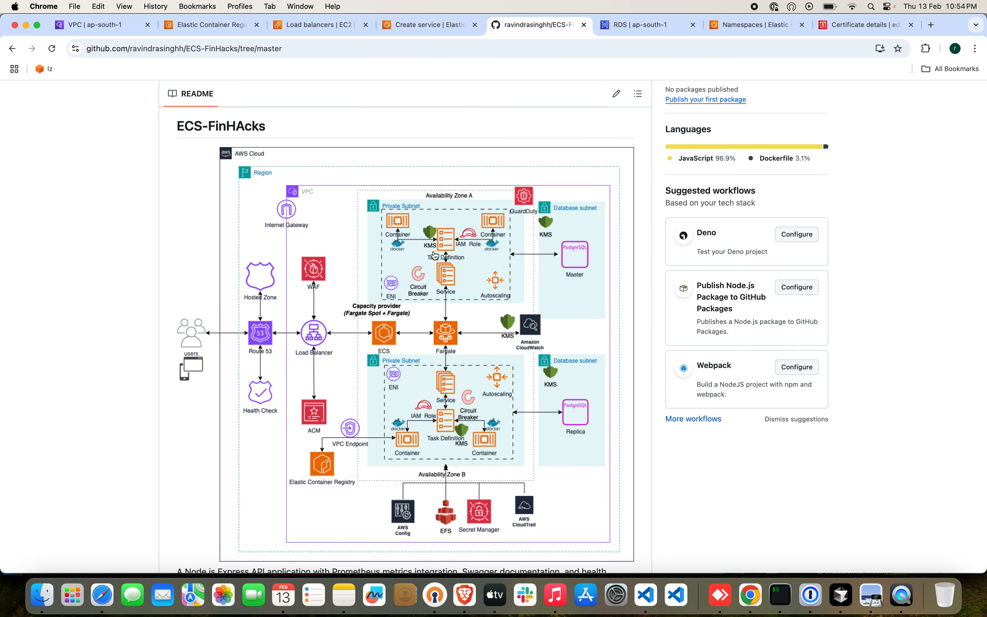
{"action": "left_click", "coordinate": [426, 27]}
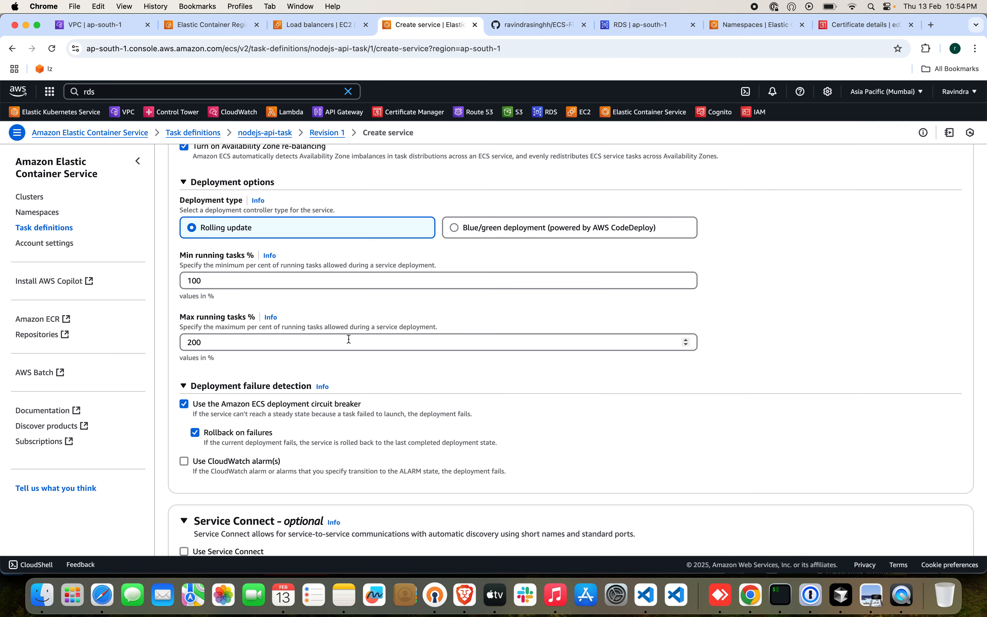
{"action": "scroll", "coordinate": [348, 339], "scroll_direction": "down", "scroll_amount": 2}
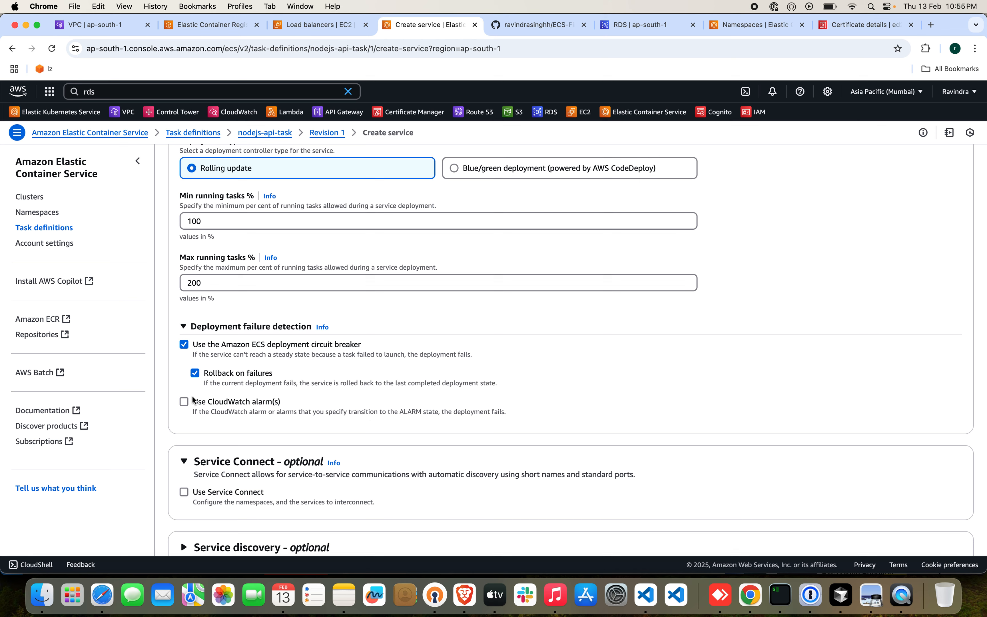
{"action": "left_click", "coordinate": [185, 403]}
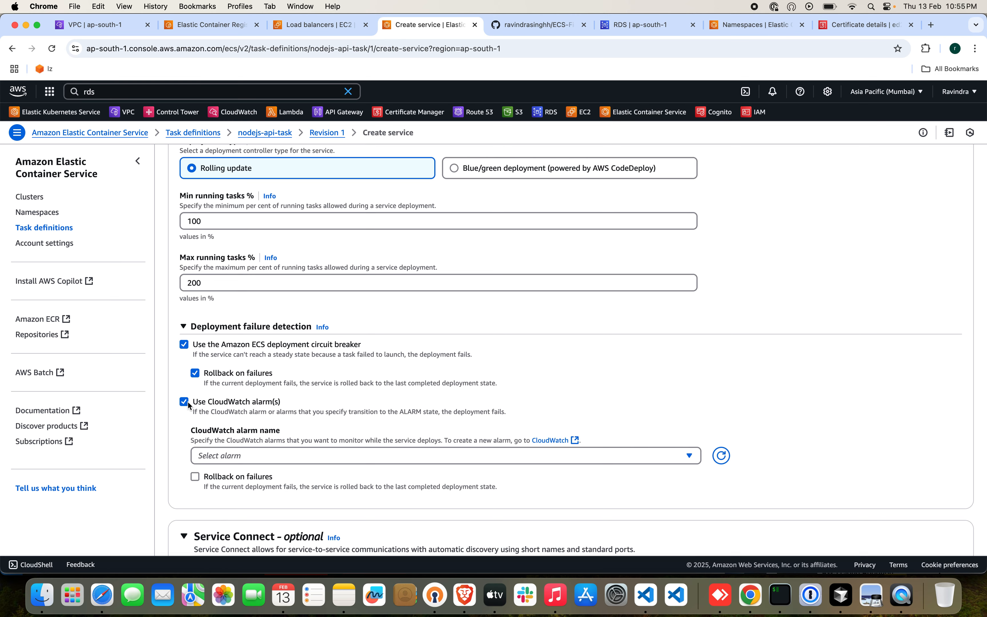
{"action": "left_click", "coordinate": [185, 403]}
Expand the service's networking settings and choose ecs-fargate-vpc as its VPC.
{"action": "scroll", "coordinate": [363, 400], "scroll_direction": "down", "scroll_amount": 5}
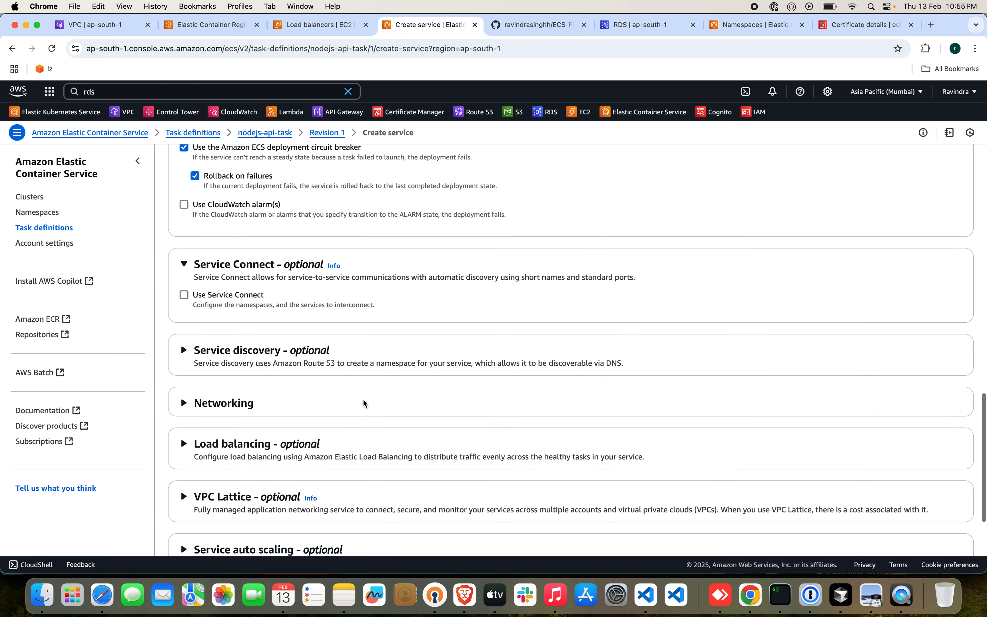
{"action": "left_click", "coordinate": [222, 372]}
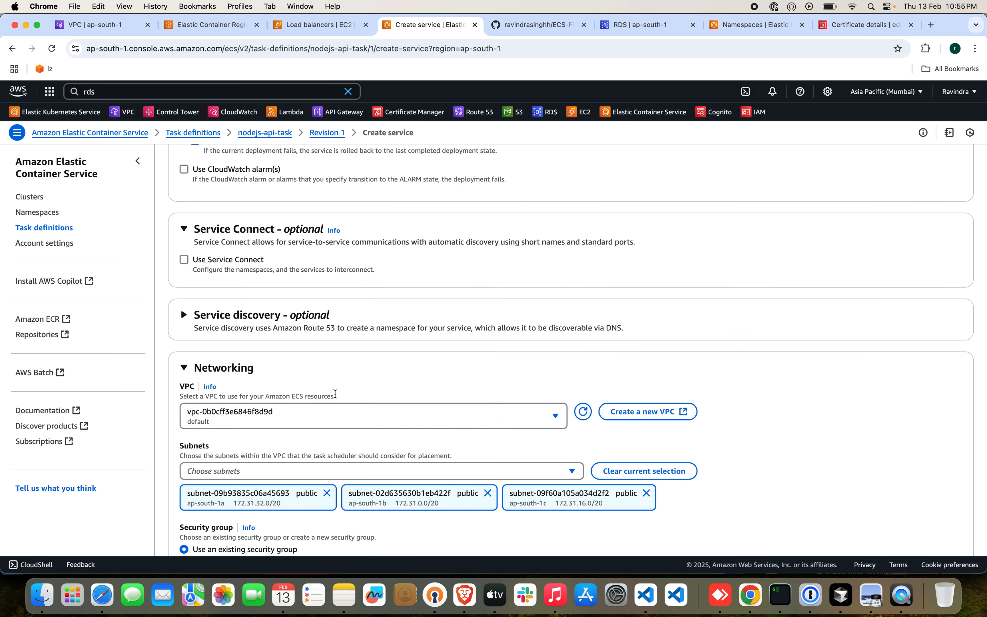
{"action": "scroll", "coordinate": [336, 393], "scroll_direction": "down", "scroll_amount": 3}
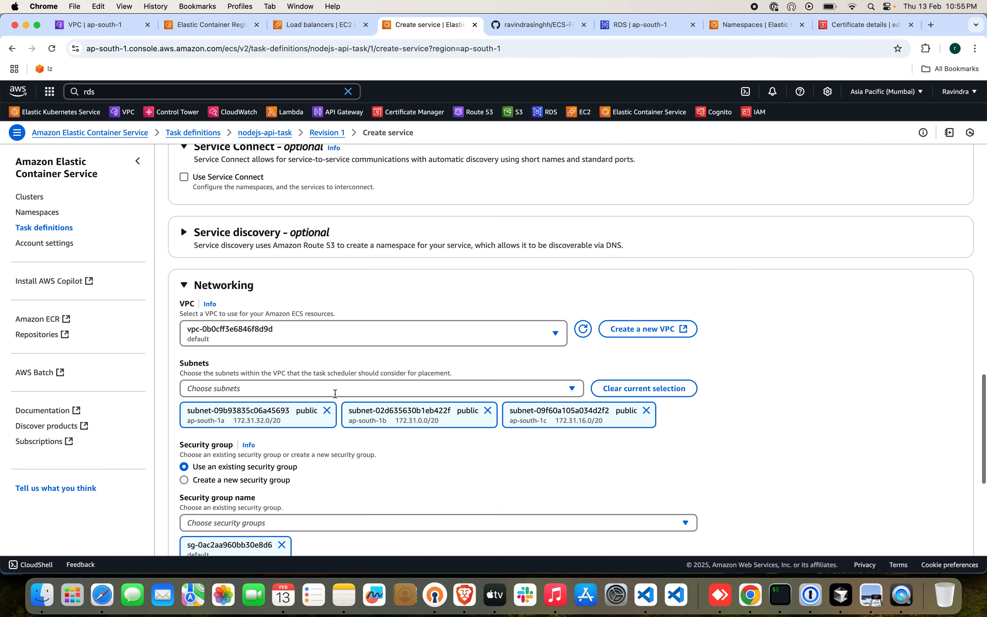
{"action": "left_click", "coordinate": [423, 330]}
{"action": "left_click", "coordinate": [344, 365]}
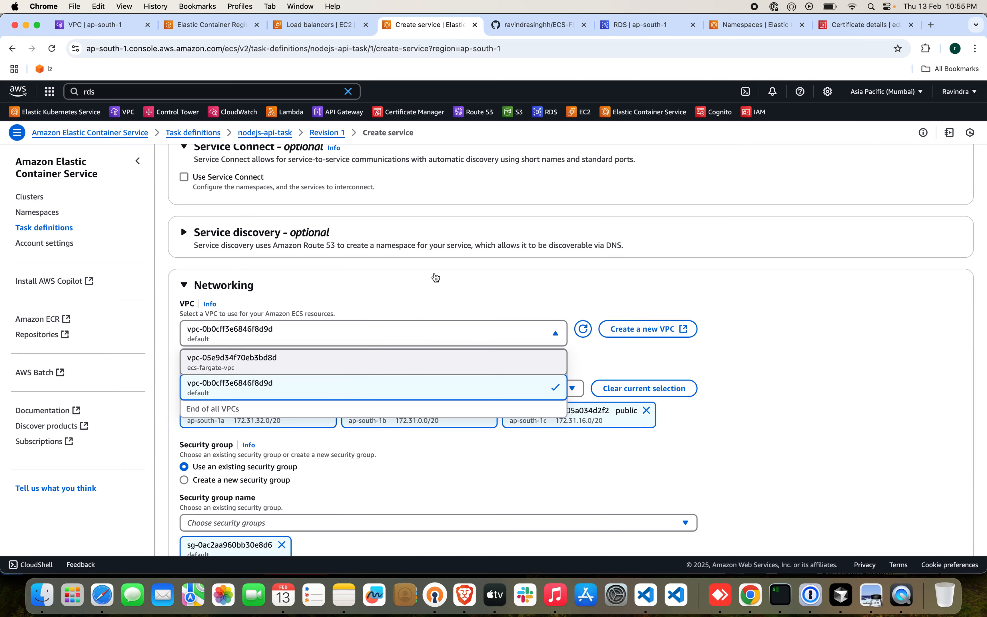
Remove the public and database subnets, keeping only App-Private-Az1 and App-Private-Az2 for task placement.
{"action": "scroll", "coordinate": [434, 273], "scroll_direction": "down", "scroll_amount": 3}
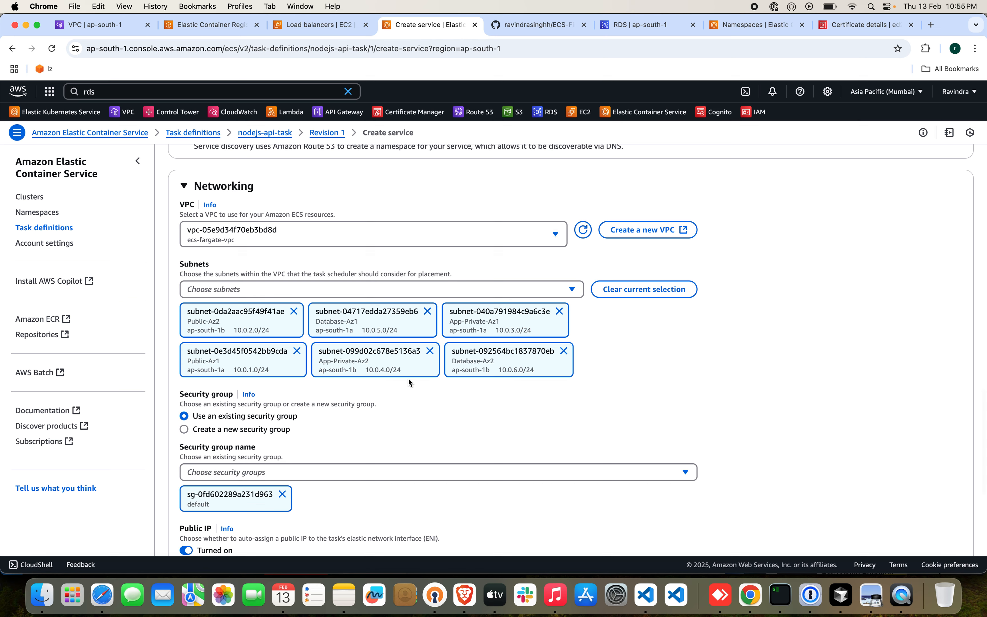
{"action": "left_click", "coordinate": [428, 312]}
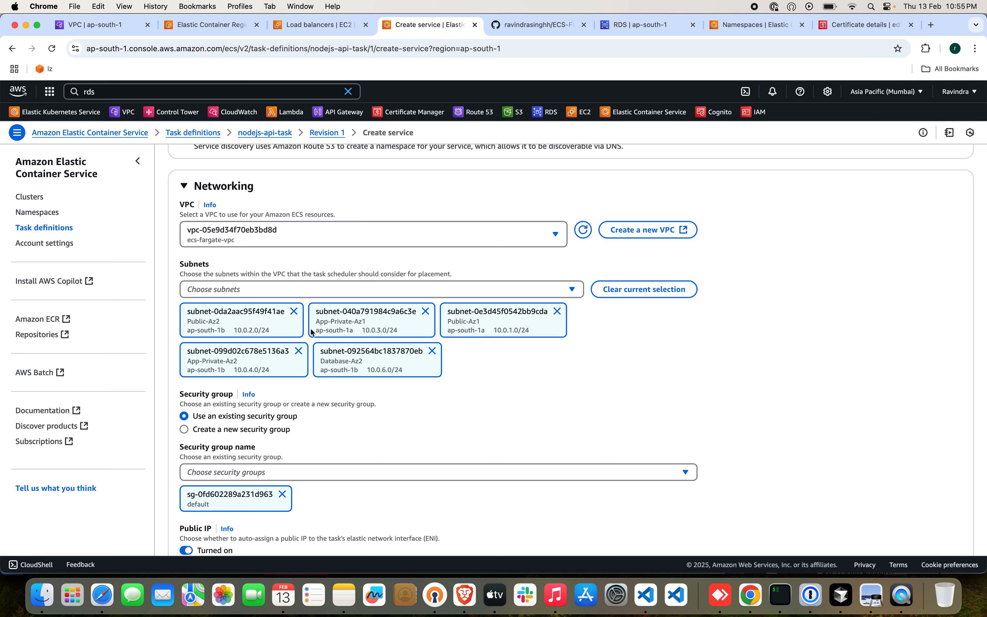
{"action": "left_click", "coordinate": [295, 312]}
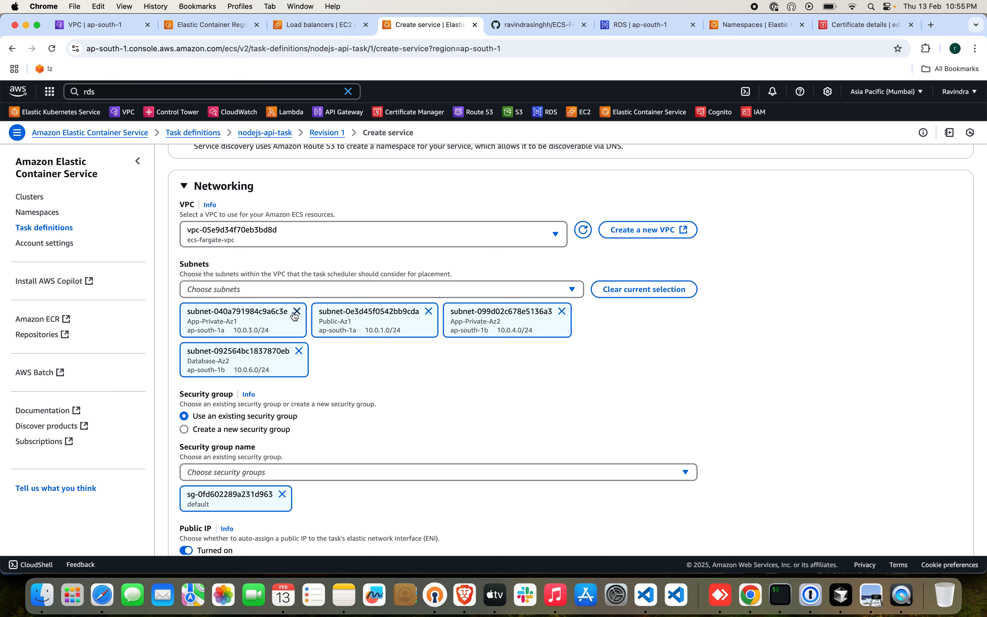
{"action": "left_click", "coordinate": [428, 312]}
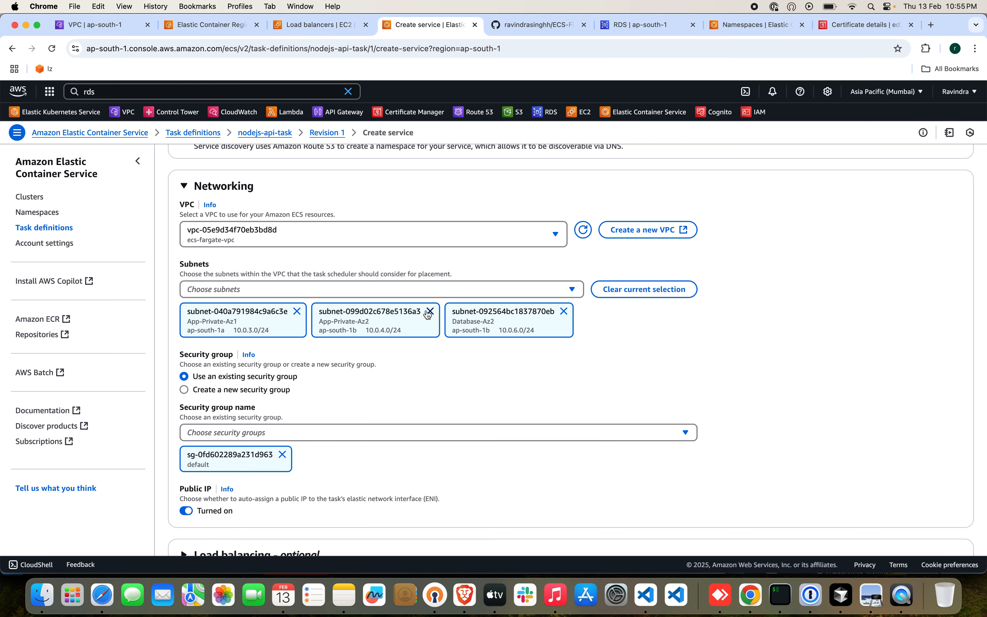
{"action": "left_click", "coordinate": [564, 311]}
Choose to create a new security group for the service and name it ecs-fargate-app-sg.
{"action": "scroll", "coordinate": [466, 429], "scroll_direction": "down", "scroll_amount": 3}
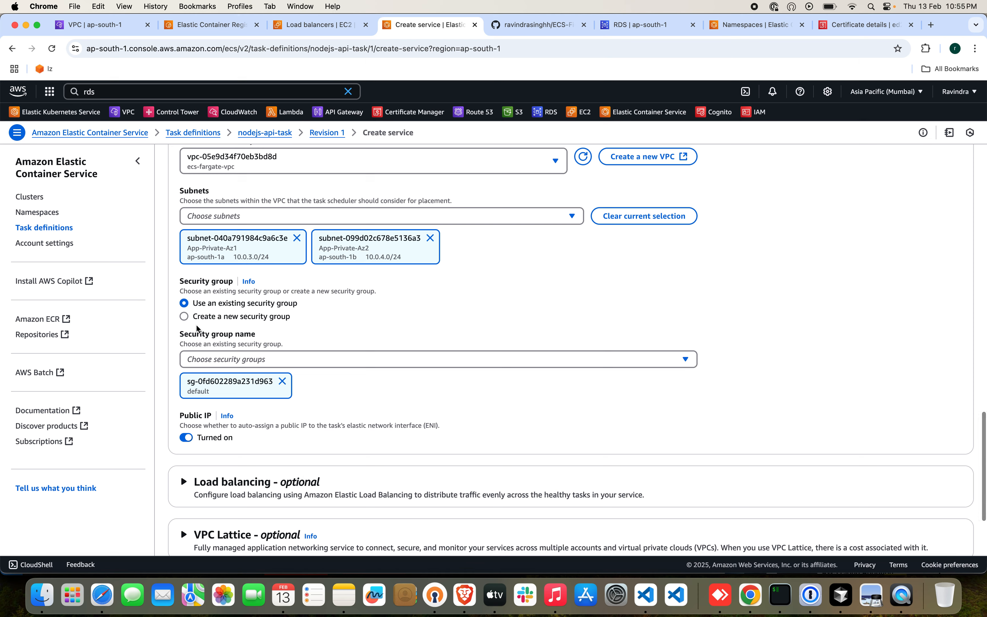
{"action": "left_click", "coordinate": [186, 317]}
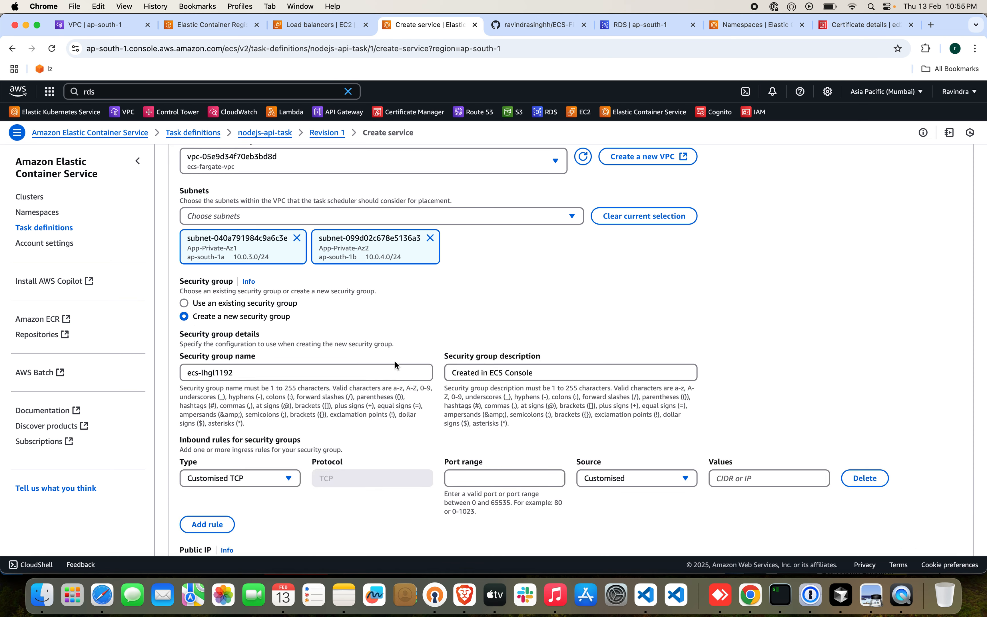
{"action": "triple_click", "coordinate": [270, 368]}
{"action": "key", "text": "BackSpace"}
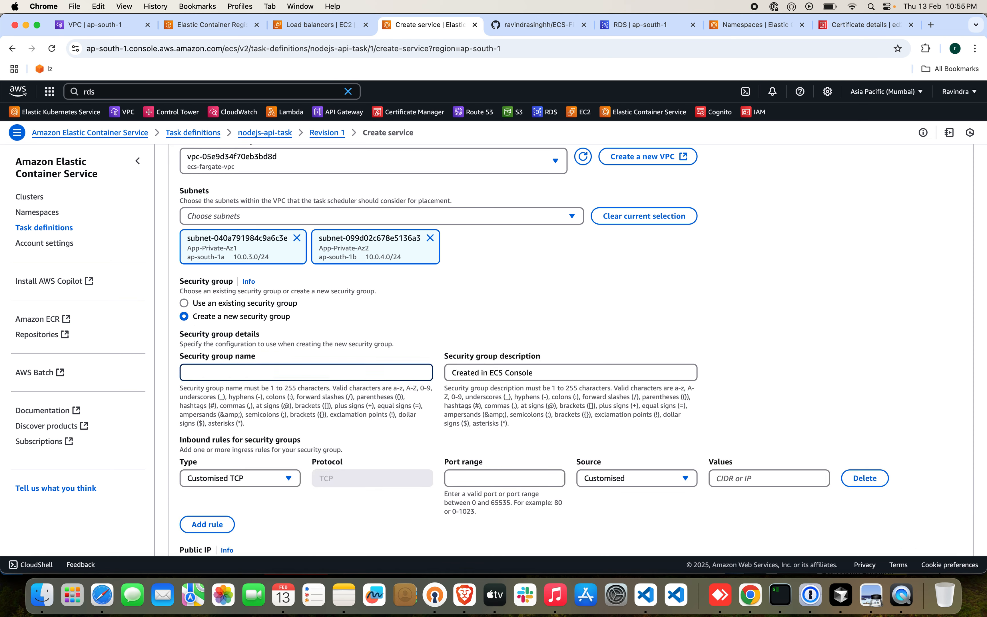
{"action": "type", "text": "ecs-fargate-app-sg"}
Define the security group's inbound rule as customised TCP on port 8080 with customised source 0.0.0.0/0, ::/0.
{"action": "scroll", "coordinate": [264, 431], "scroll_direction": "down", "scroll_amount": 2}
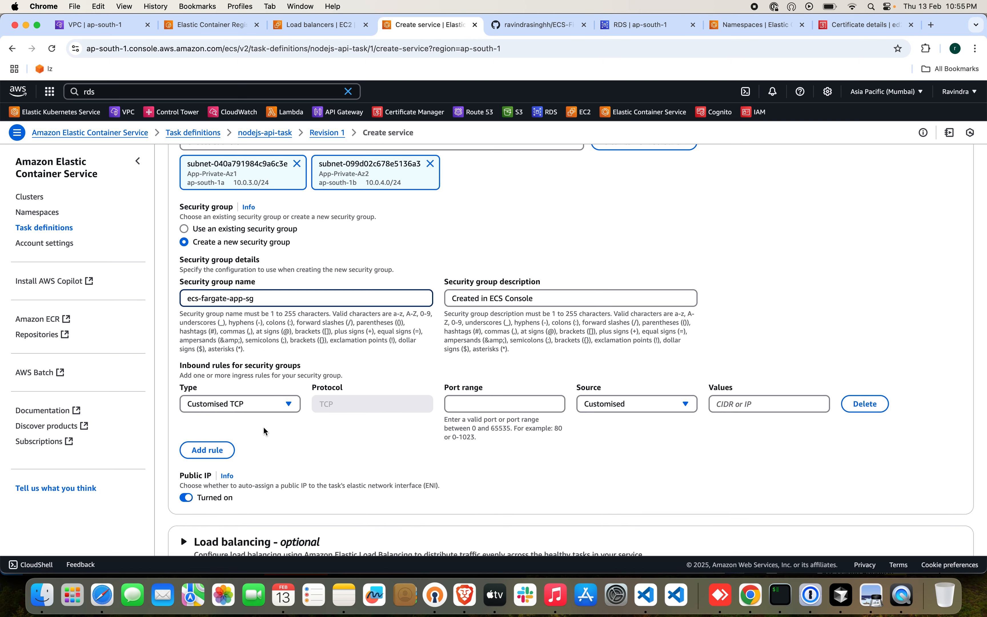
{"action": "left_click", "coordinate": [278, 406]}
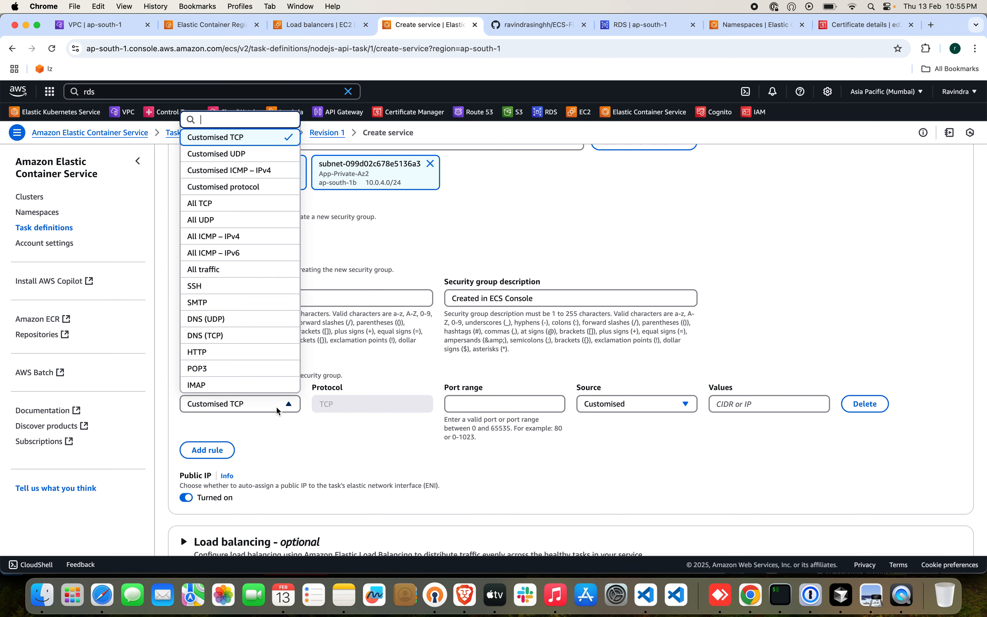
{"action": "left_click", "coordinate": [467, 406]}
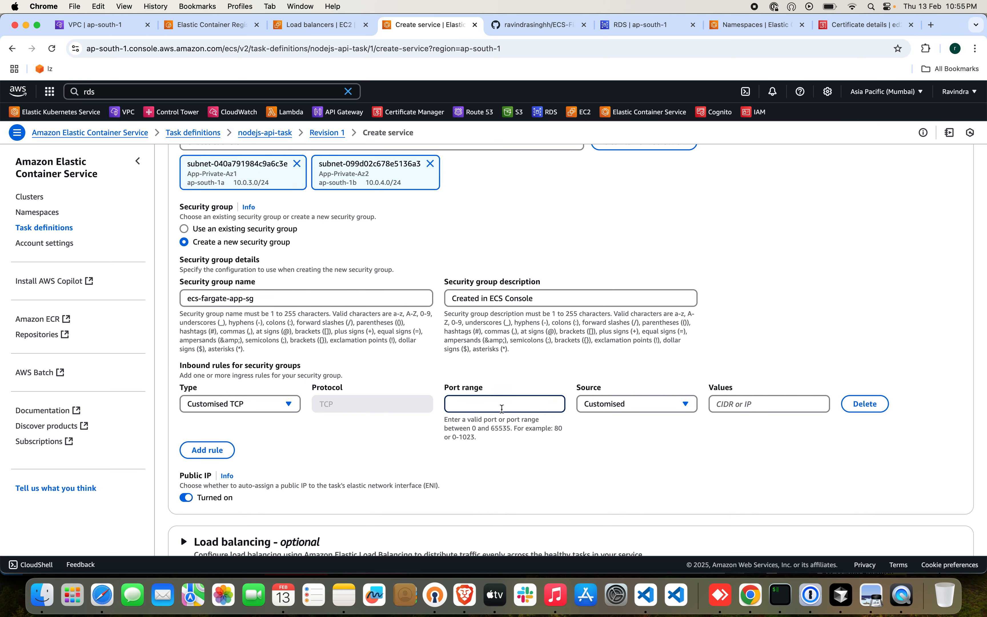
{"action": "type", "text": "8080"}
{"action": "left_click", "coordinate": [615, 457]}
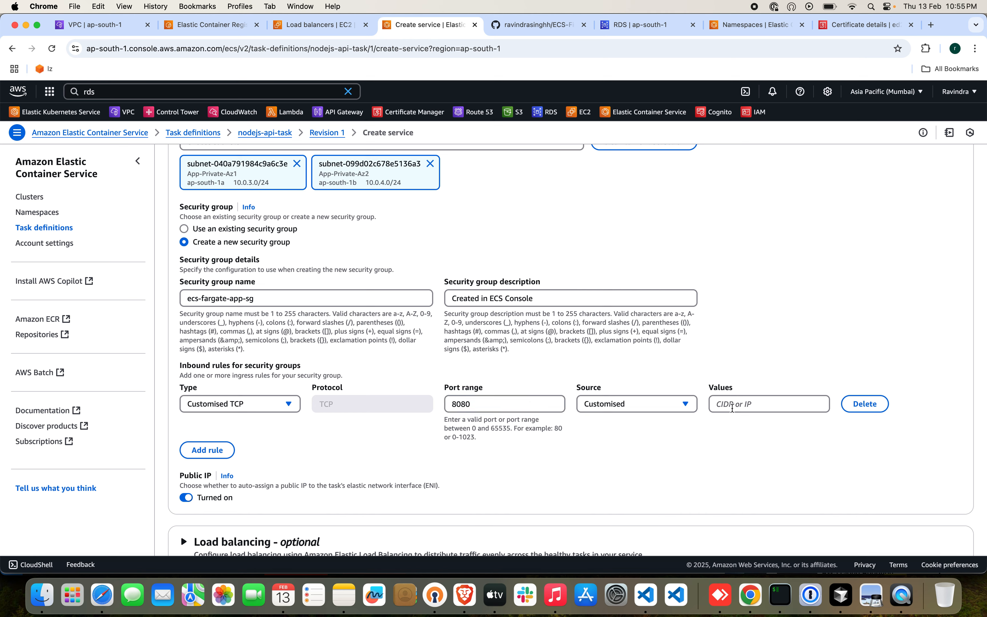
{"action": "left_click", "coordinate": [683, 409]}
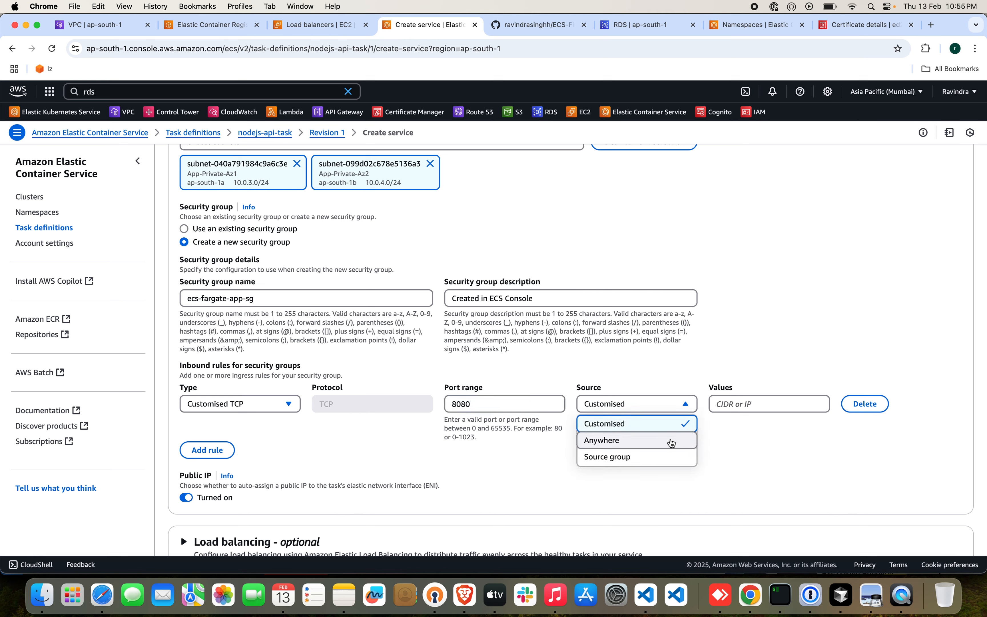
{"action": "left_click", "coordinate": [742, 404]}
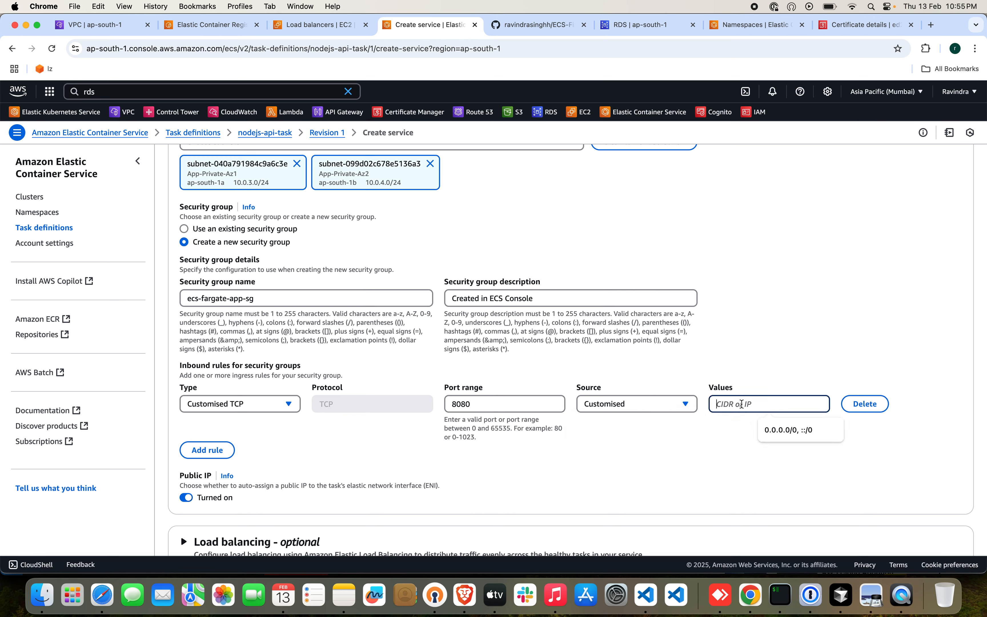
{"action": "left_click", "coordinate": [780, 430]}
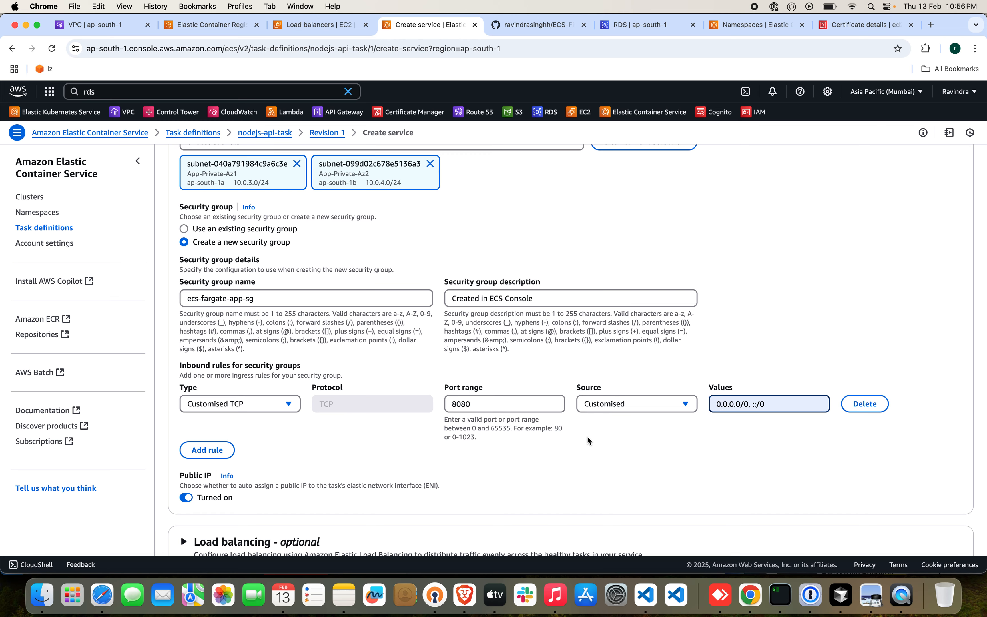
Enable load balancing for the service with an Application Load Balancer and the nodejs-api 8080:8080 container.
{"action": "scroll", "coordinate": [587, 441], "scroll_direction": "down", "scroll_amount": 5}
{"action": "scroll", "coordinate": [588, 440], "scroll_direction": "down", "scroll_amount": 1}
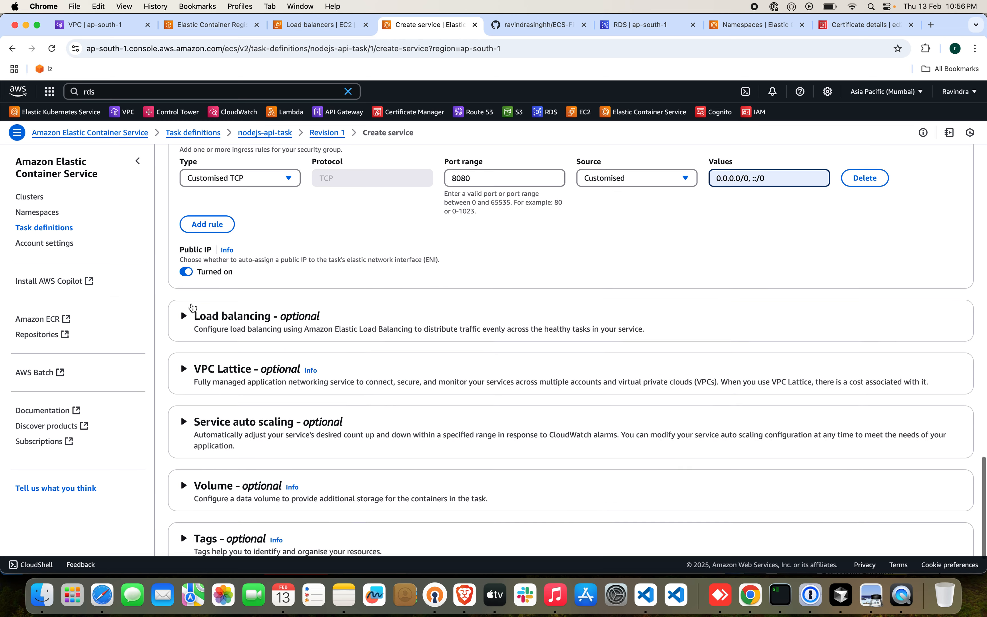
{"action": "left_click", "coordinate": [212, 322]}
{"action": "left_click", "coordinate": [184, 346]}
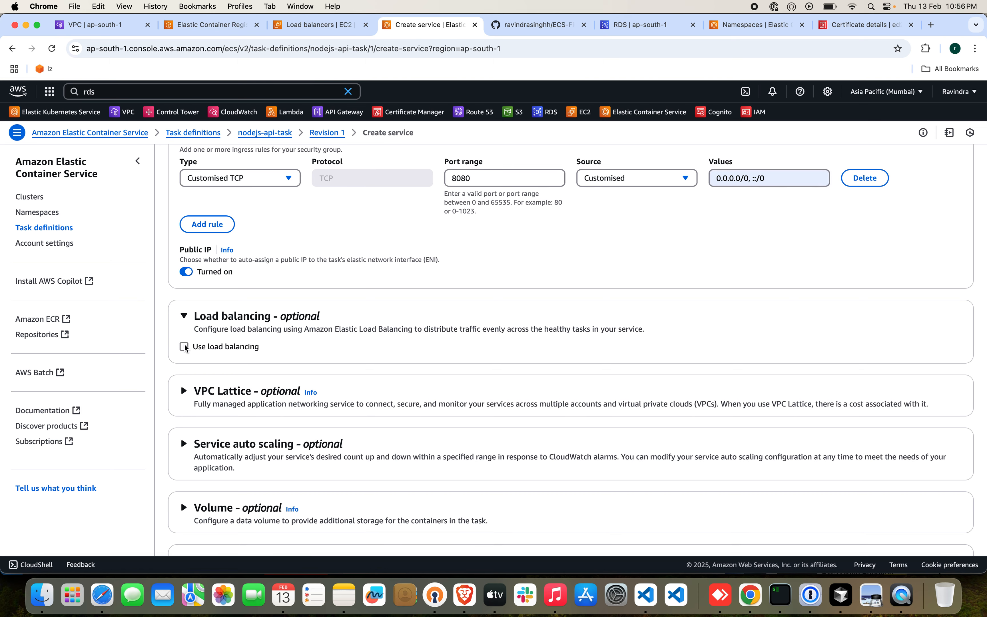
{"action": "scroll", "coordinate": [354, 360], "scroll_direction": "down", "scroll_amount": 3}
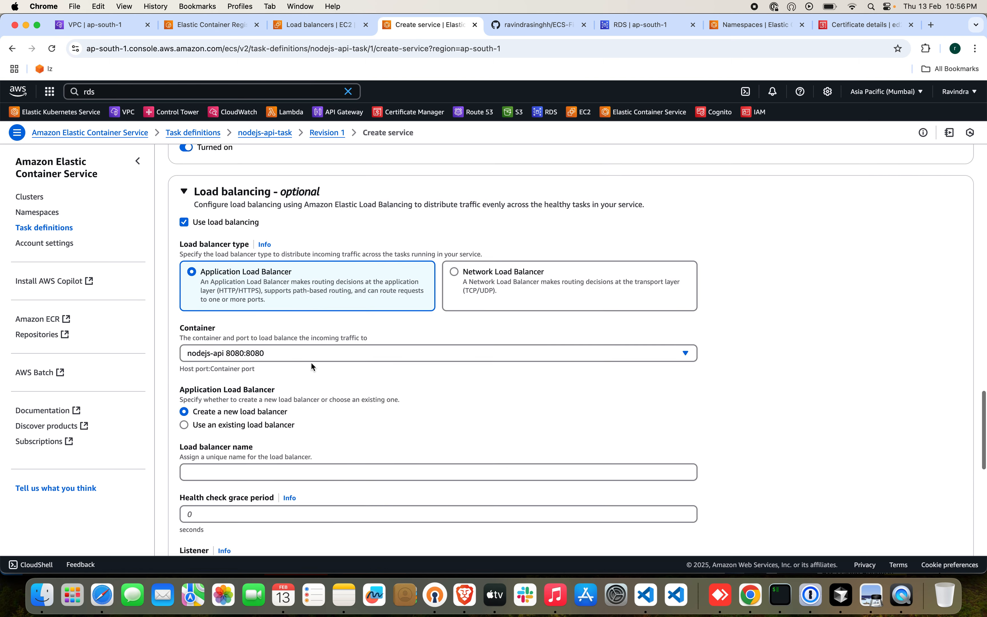
{"action": "left_click", "coordinate": [231, 357]}
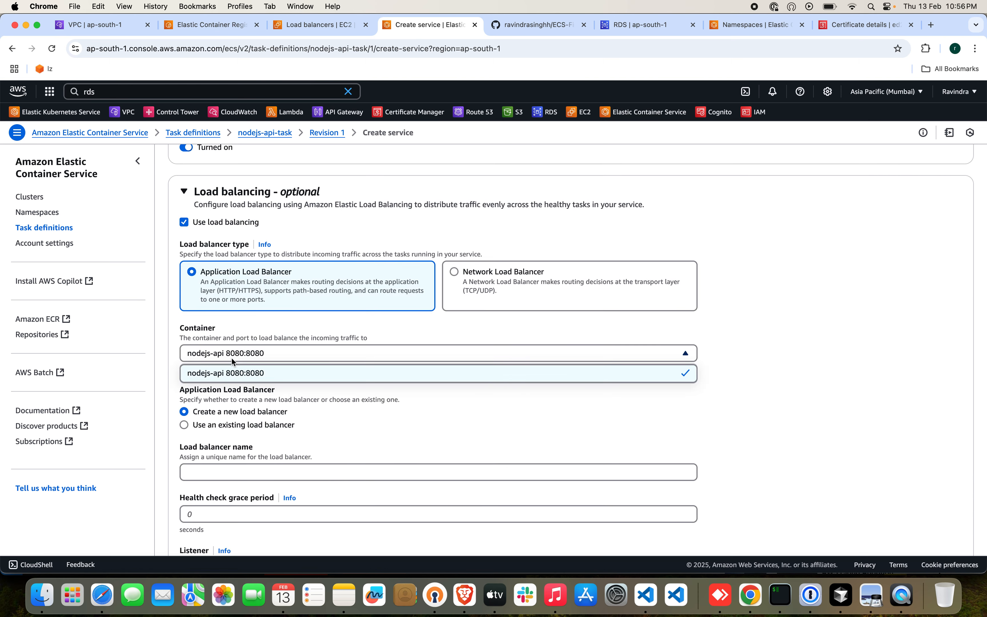
{"action": "left_click", "coordinate": [324, 382]}
Choose to use an existing load balancer for the service and select ecs-fargate-alb.
{"action": "scroll", "coordinate": [325, 382], "scroll_direction": "down", "scroll_amount": 3}
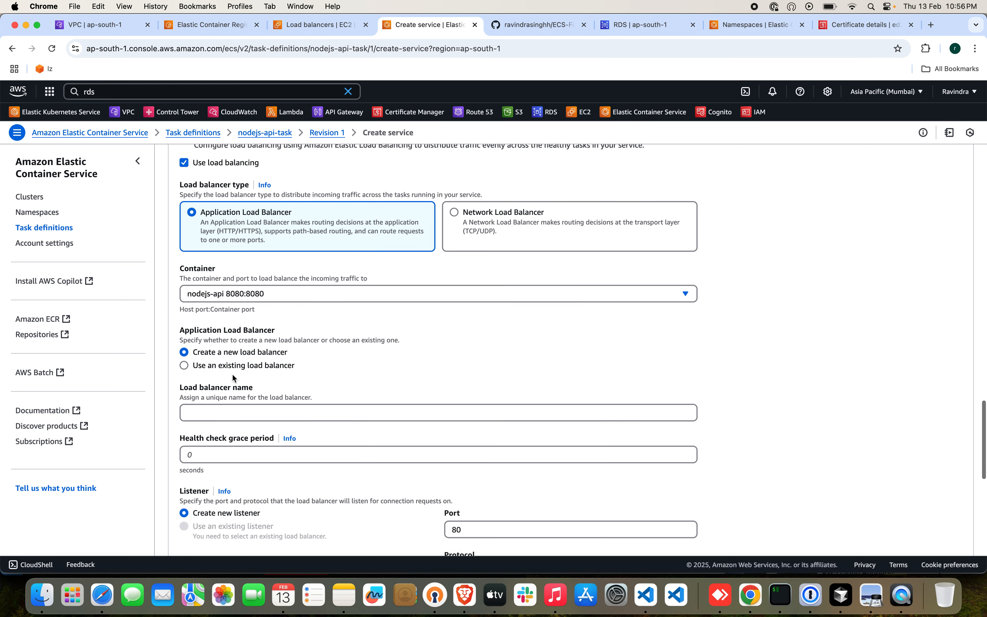
{"action": "left_click", "coordinate": [185, 365]}
{"action": "left_click", "coordinate": [260, 416]}
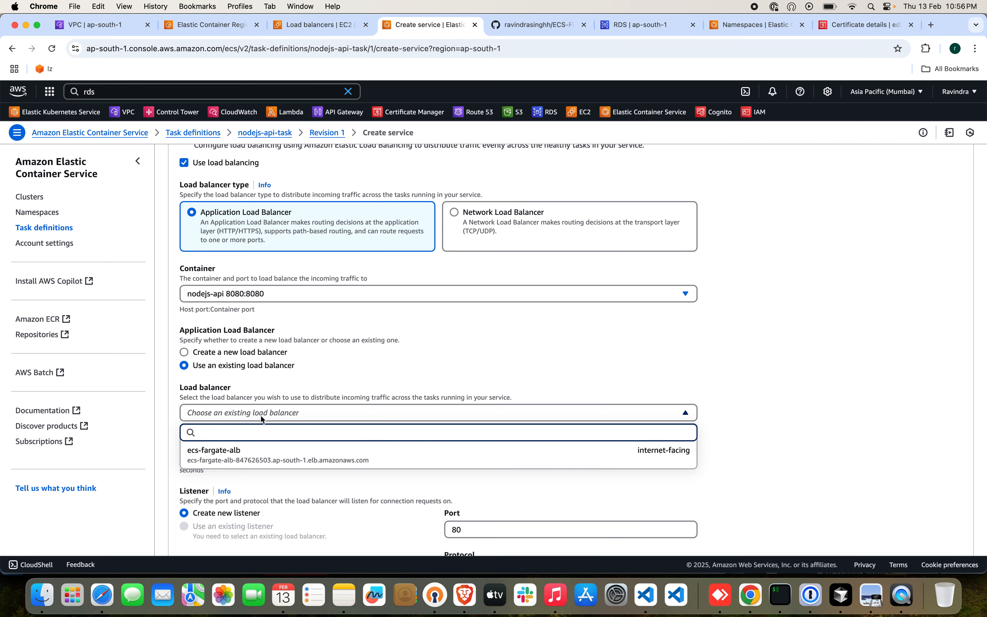
{"action": "left_click", "coordinate": [292, 456]}
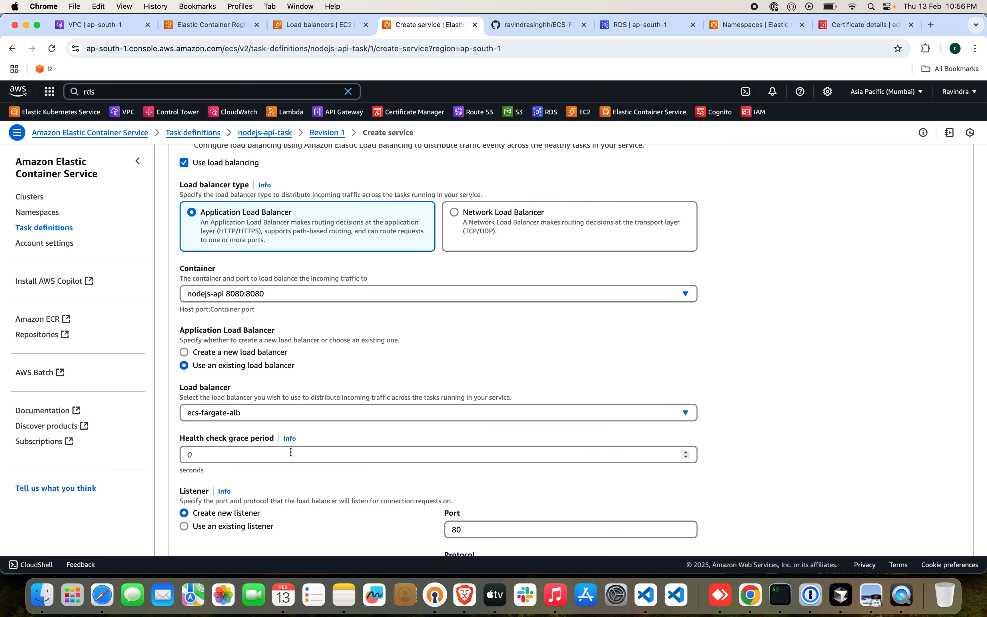
Use the existing 443:HTTPS listener and the existing target group ecs-fargate-tg for the service's load balancing.
{"action": "scroll", "coordinate": [433, 348], "scroll_direction": "down", "scroll_amount": 5}
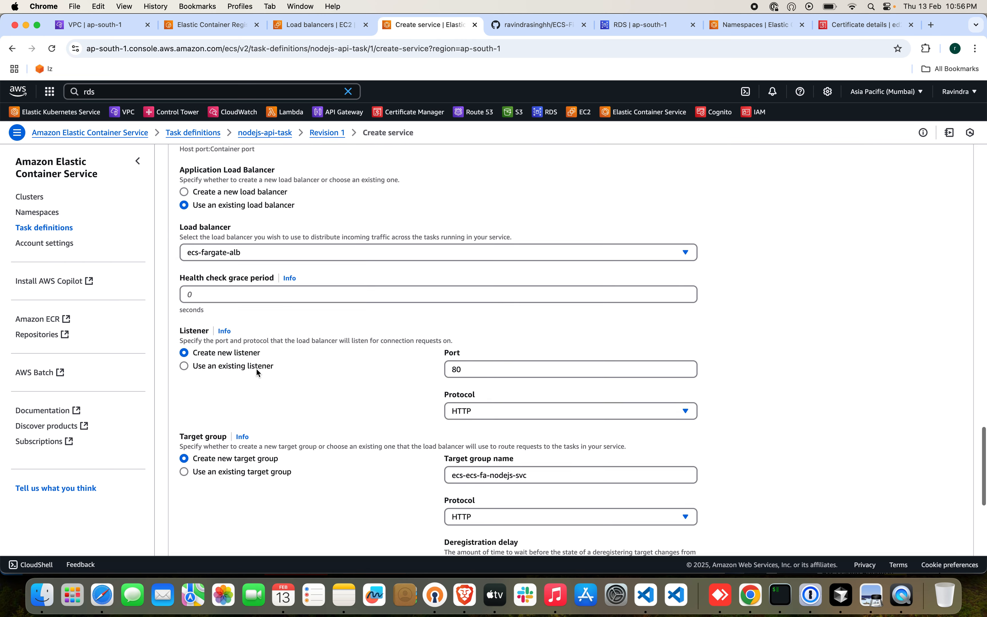
{"action": "left_click", "coordinate": [248, 367]}
{"action": "left_click", "coordinate": [516, 369]}
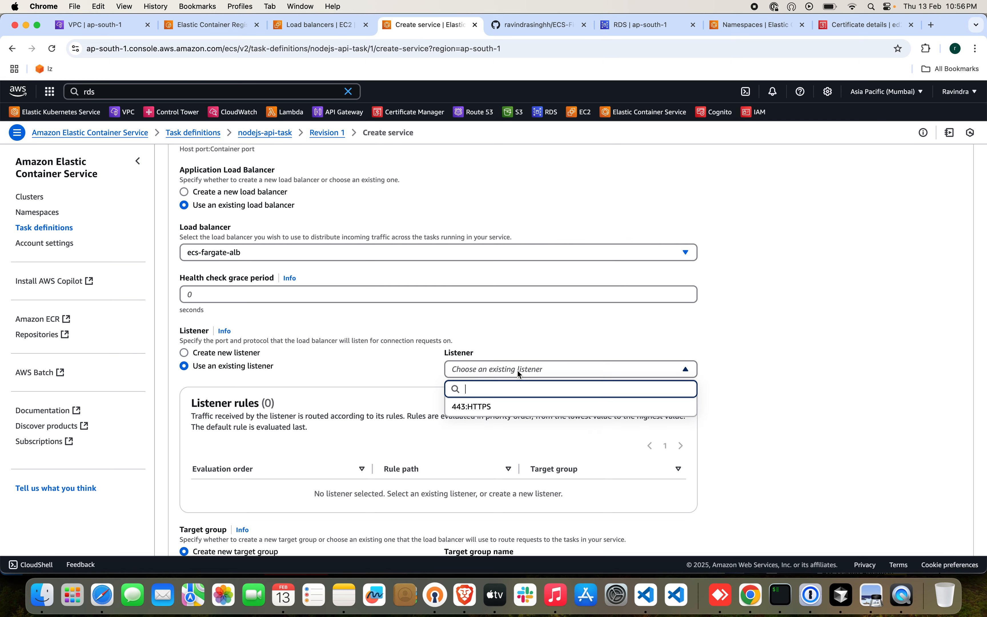
{"action": "left_click", "coordinate": [515, 406]}
{"action": "scroll", "coordinate": [369, 397], "scroll_direction": "down", "scroll_amount": 4}
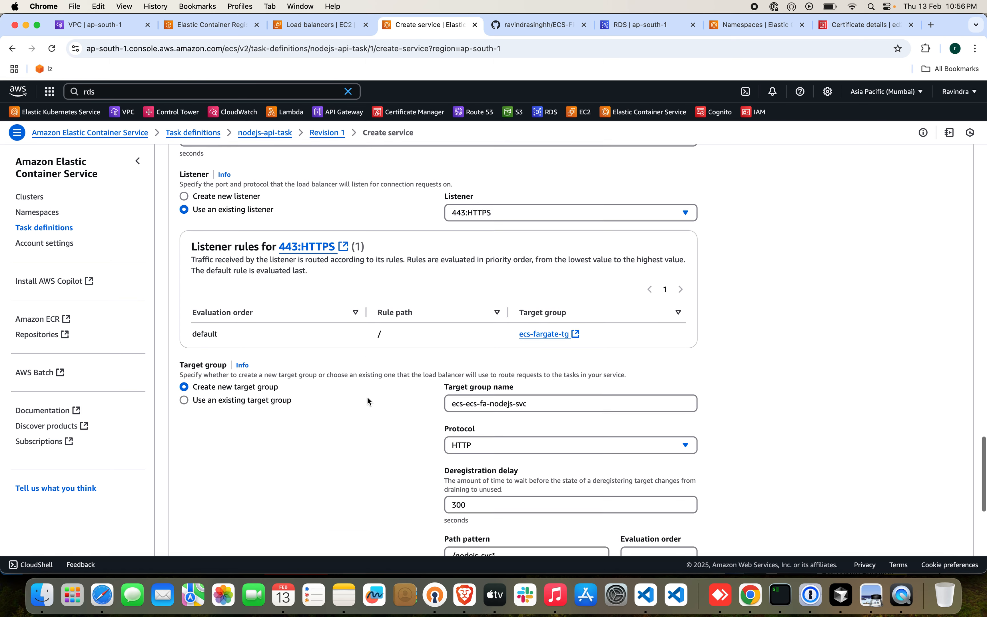
{"action": "left_click", "coordinate": [236, 400]}
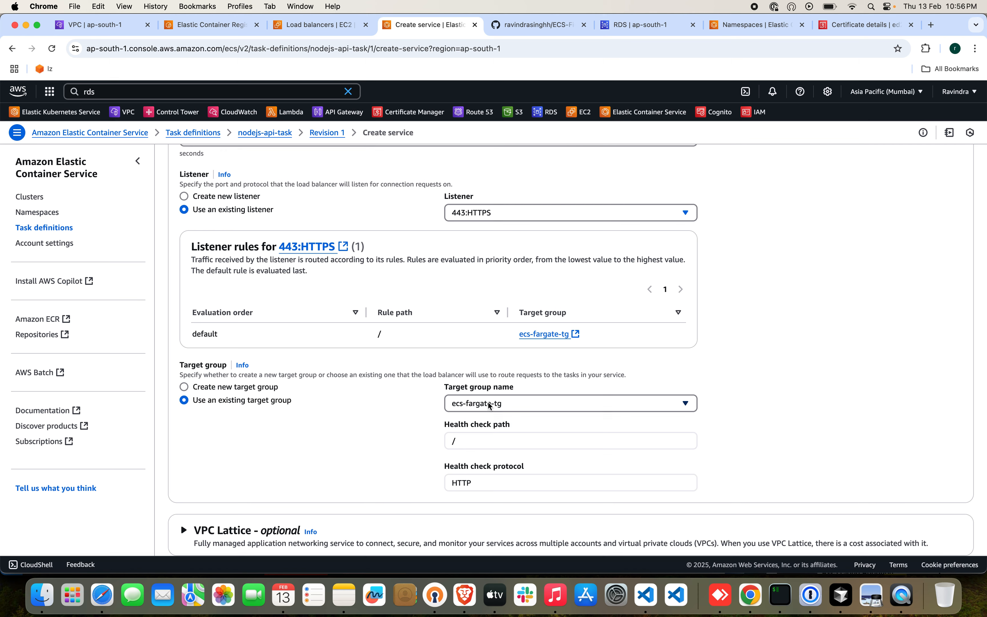
{"action": "left_click", "coordinate": [488, 402]}
{"action": "left_click", "coordinate": [477, 442]}
Enable service auto scaling with a minimum of 1 task and a maximum of 10 tasks.
{"action": "scroll", "coordinate": [396, 474], "scroll_direction": "down", "scroll_amount": 3}
{"action": "scroll", "coordinate": [397, 478], "scroll_direction": "down", "scroll_amount": 2}
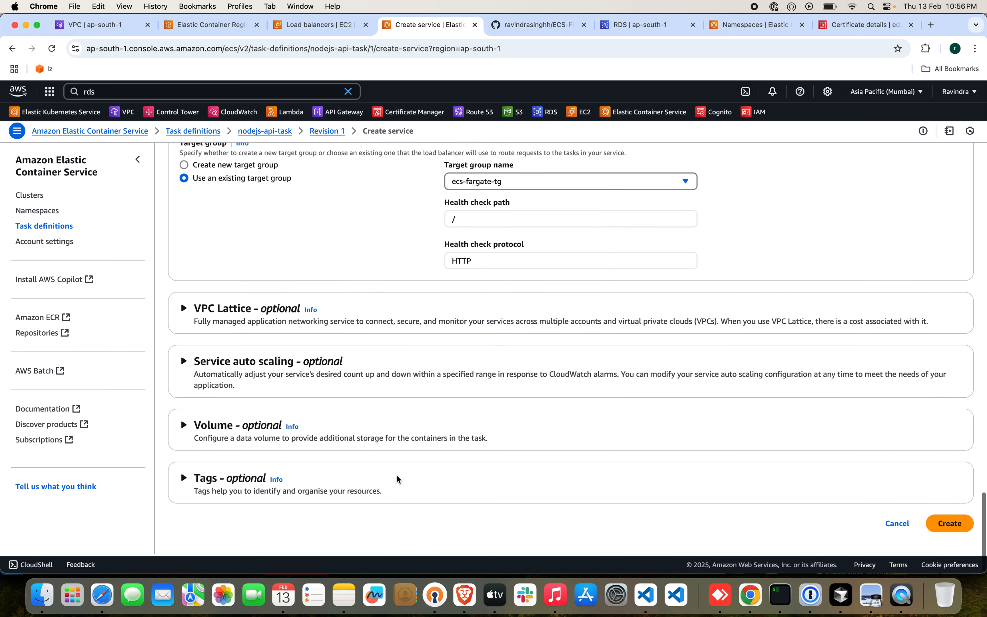
{"action": "left_click", "coordinate": [183, 363]}
{"action": "scroll", "coordinate": [338, 383], "scroll_direction": "down", "scroll_amount": 1}
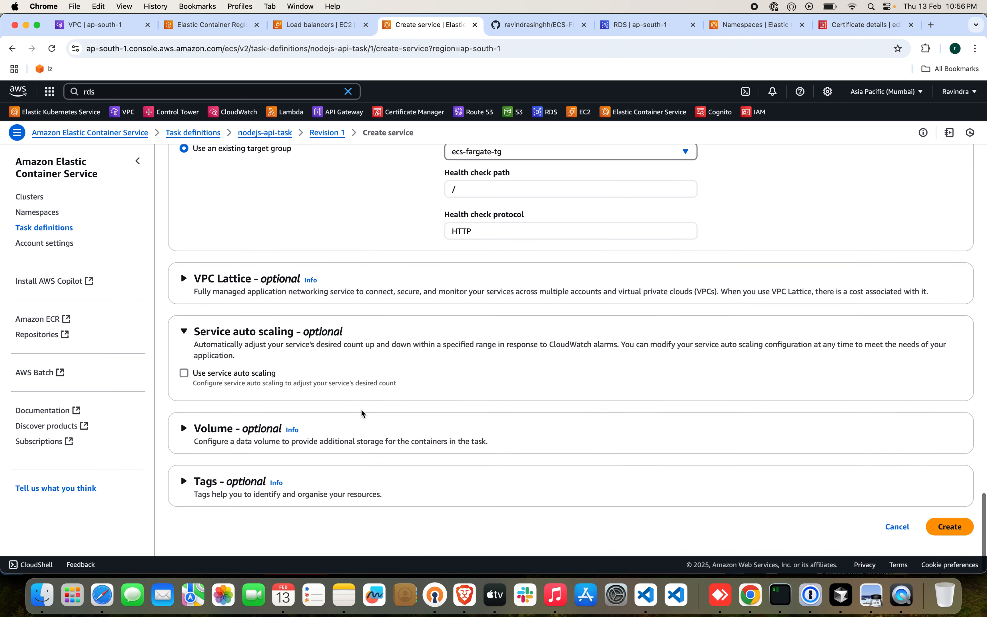
{"action": "left_click", "coordinate": [184, 371]}
{"action": "scroll", "coordinate": [252, 357], "scroll_direction": "down", "scroll_amount": 1}
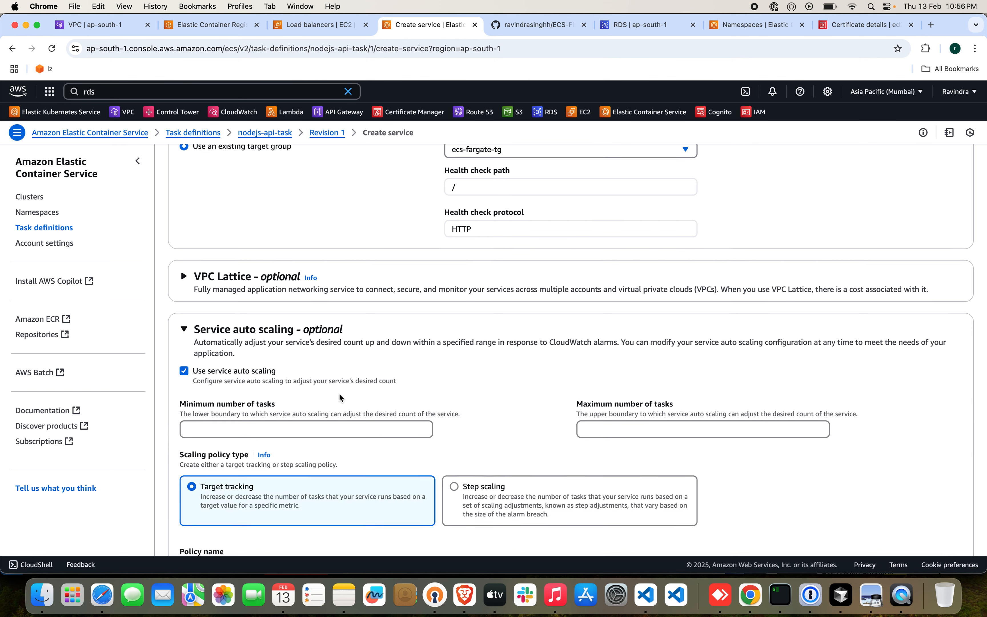
{"action": "left_click", "coordinate": [331, 389]}
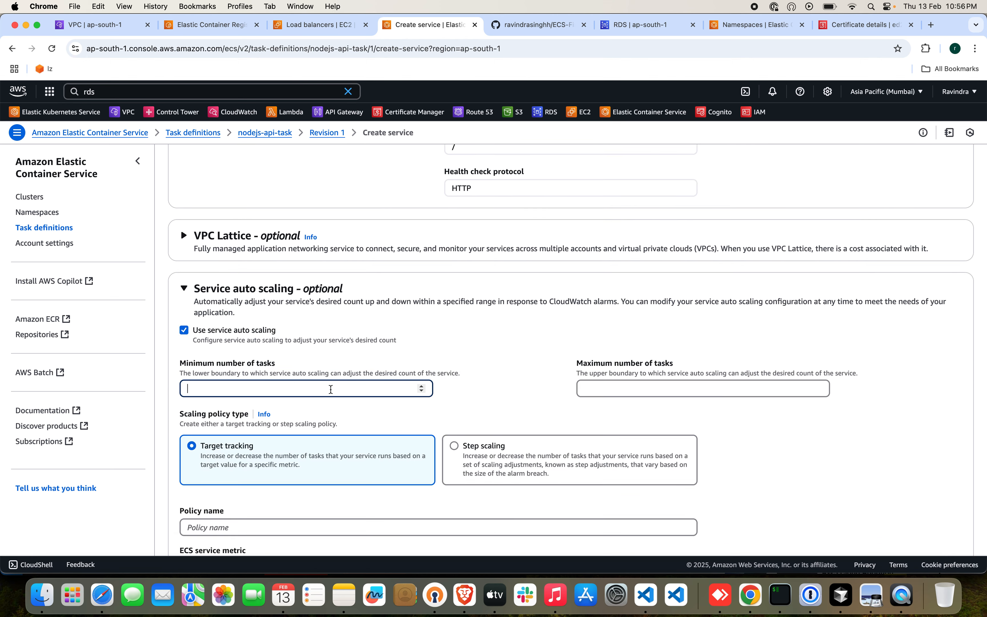
{"action": "left_click", "coordinate": [616, 388]}
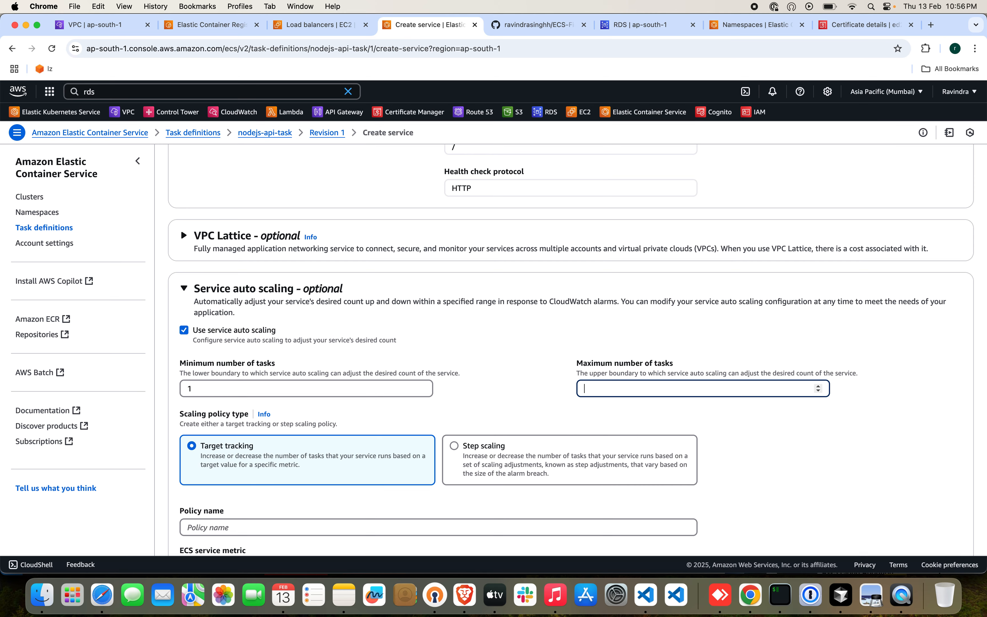
{"action": "type", "text": "10"}
Name the target tracking scaling policy CPU and base it on the ECSServiceAverageCPUUtilization metric.
{"action": "scroll", "coordinate": [561, 404], "scroll_direction": "down", "scroll_amount": 5}
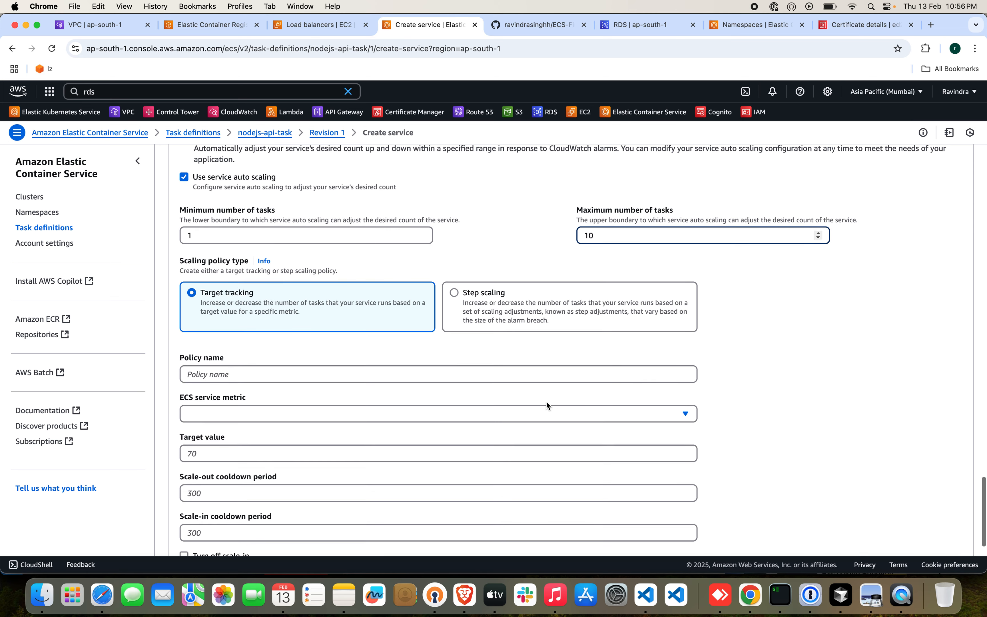
{"action": "left_click", "coordinate": [516, 372]}
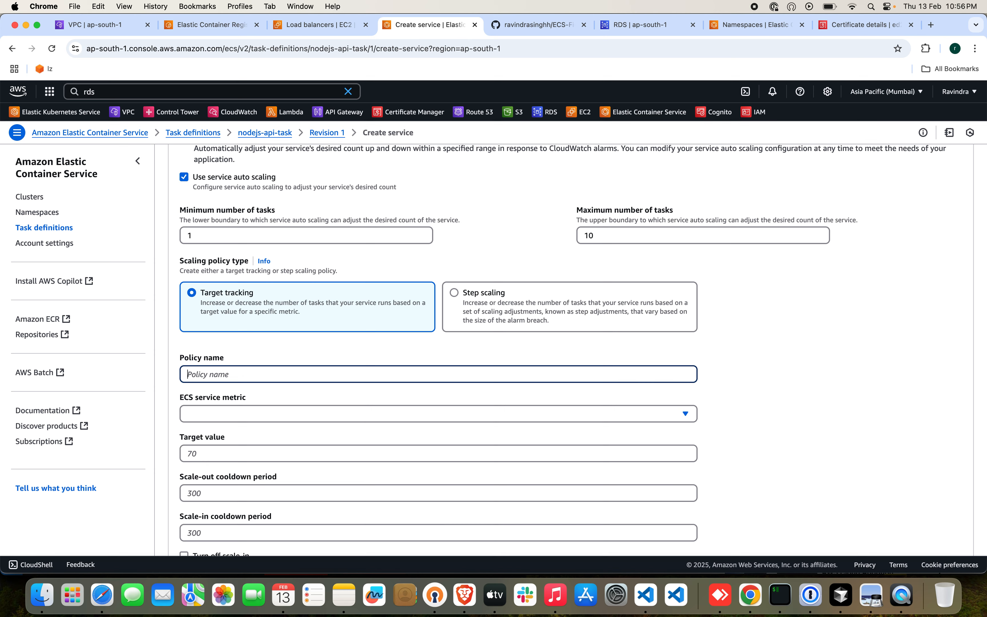
{"action": "type", "text": "CPU"}
{"action": "left_click", "coordinate": [599, 413]}
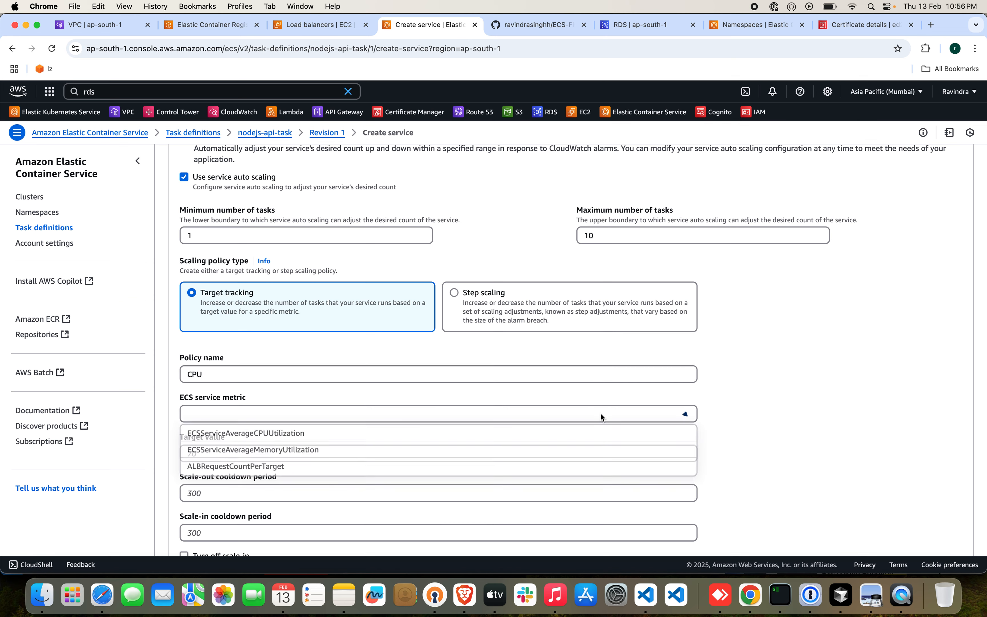
{"action": "left_click", "coordinate": [523, 435]}
Set the scaling policy's target value to 70 and both cooldown periods to 300, and create the service.
{"action": "scroll", "coordinate": [428, 433], "scroll_direction": "down", "scroll_amount": 3}
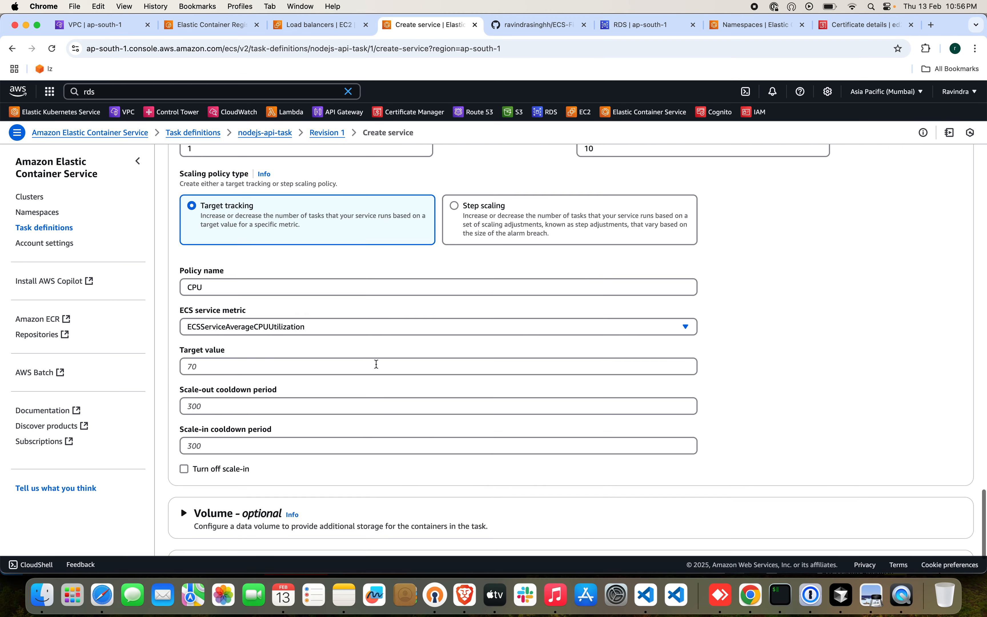
{"action": "left_click", "coordinate": [367, 367]}
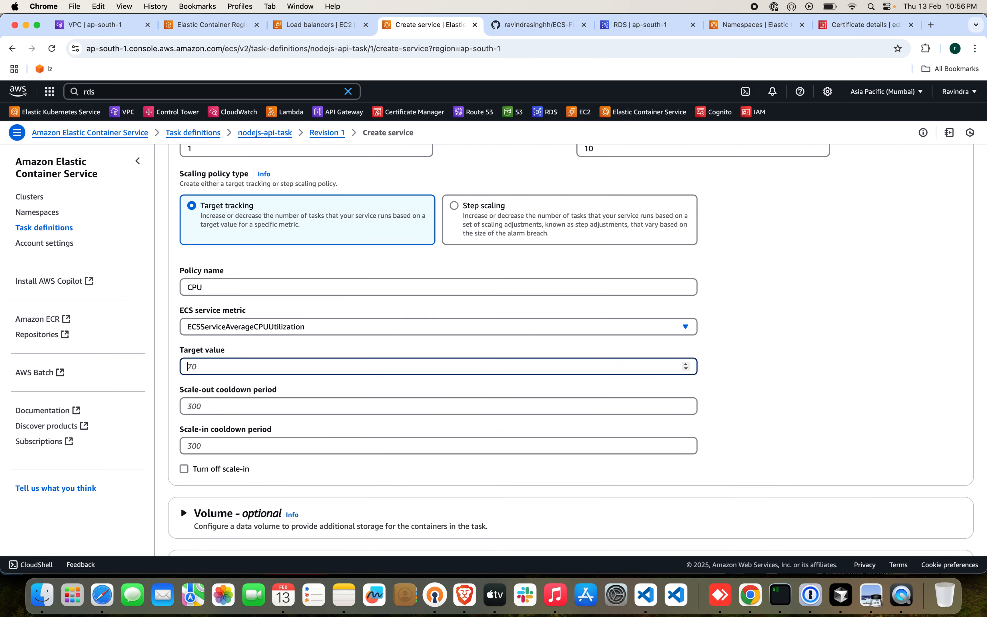
{"action": "type", "text": "70"}
{"action": "left_click", "coordinate": [355, 403]}
{"action": "type", "text": "30"}
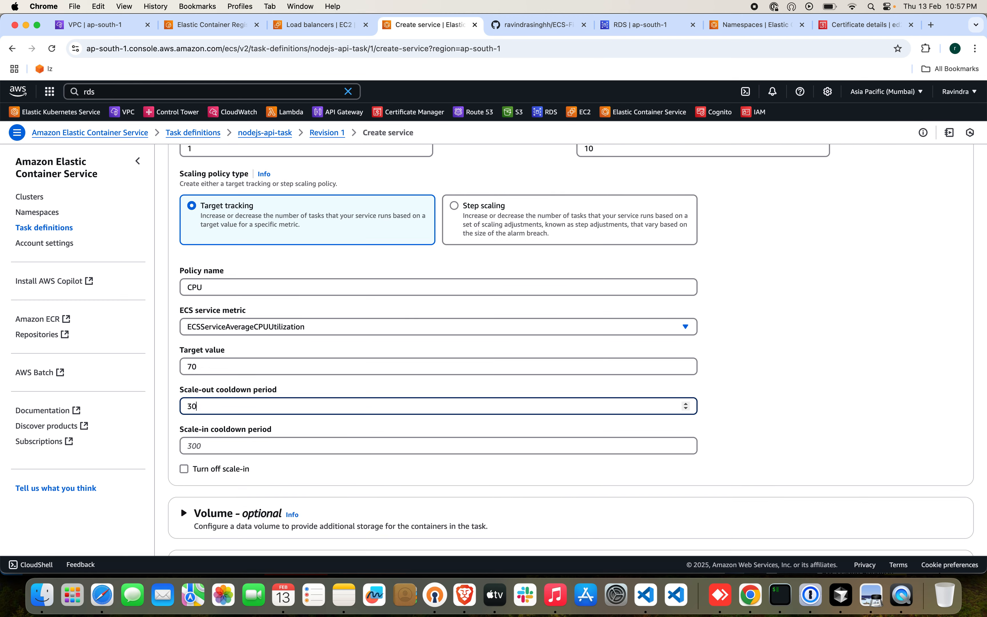
{"action": "type", "text": "0"}
{"action": "left_click", "coordinate": [354, 442]}
{"action": "type", "text": "300"}
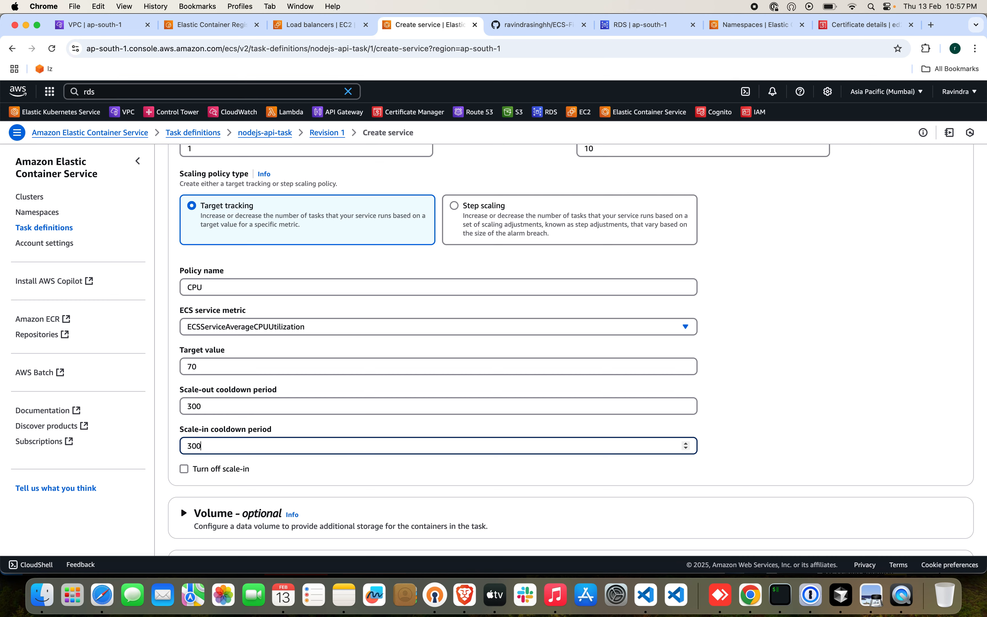
{"action": "scroll", "coordinate": [450, 430], "scroll_direction": "down", "scroll_amount": 2}
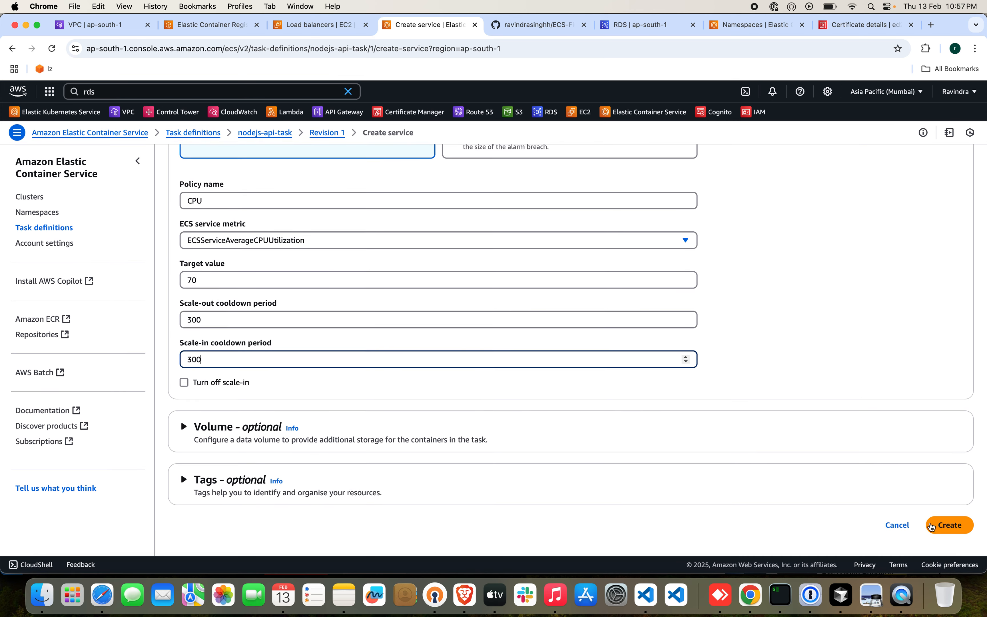
{"action": "left_click", "coordinate": [931, 526]}
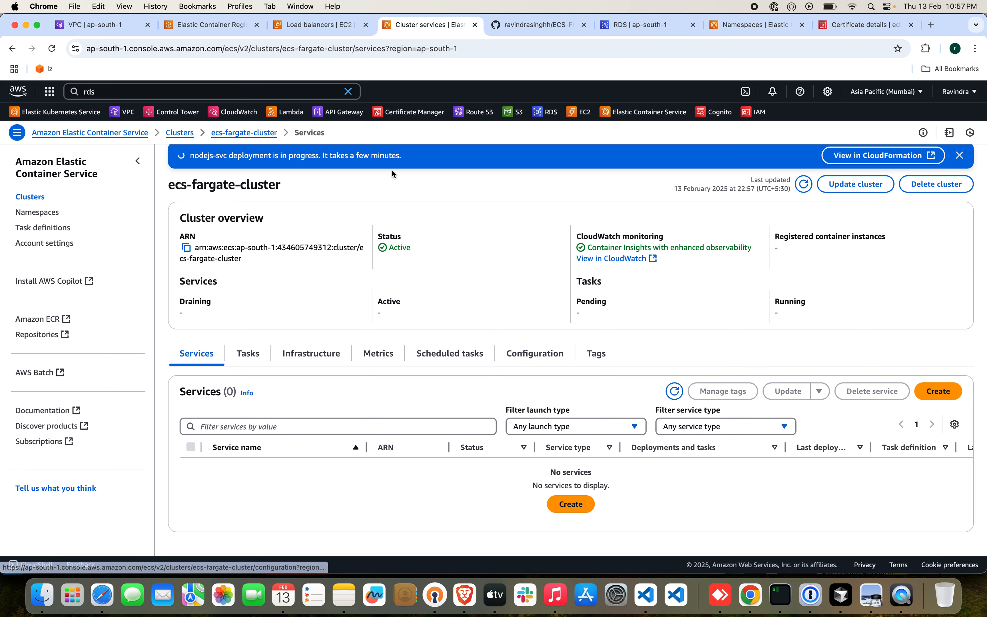
Open Route 53 in a separate browser tab and go to the records of the codedevops.site hosted zone.
{"action": "left_click", "coordinate": [262, 90]}
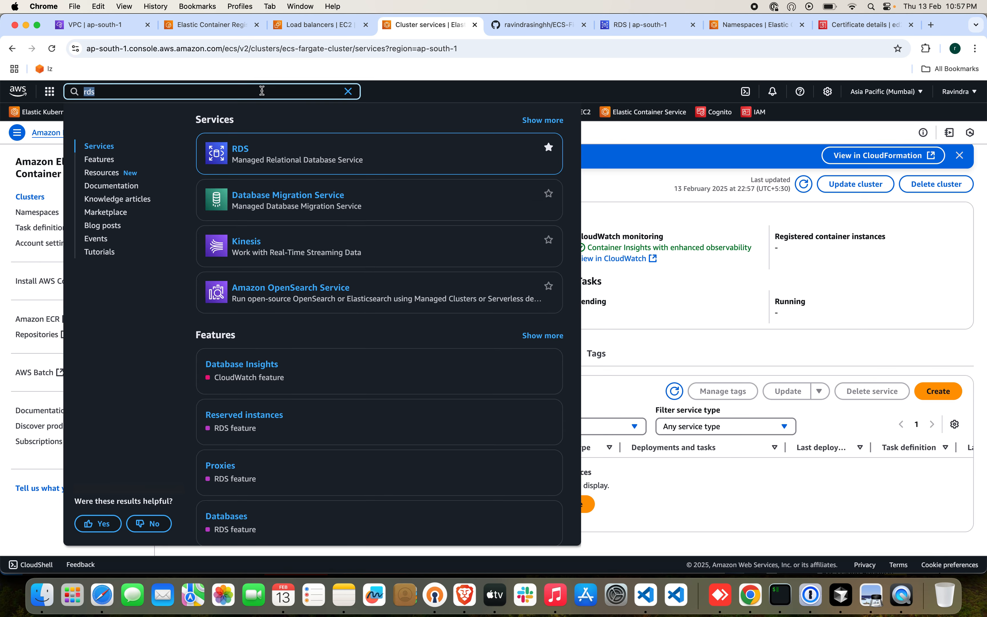
{"action": "type", "text": "oute 53"}
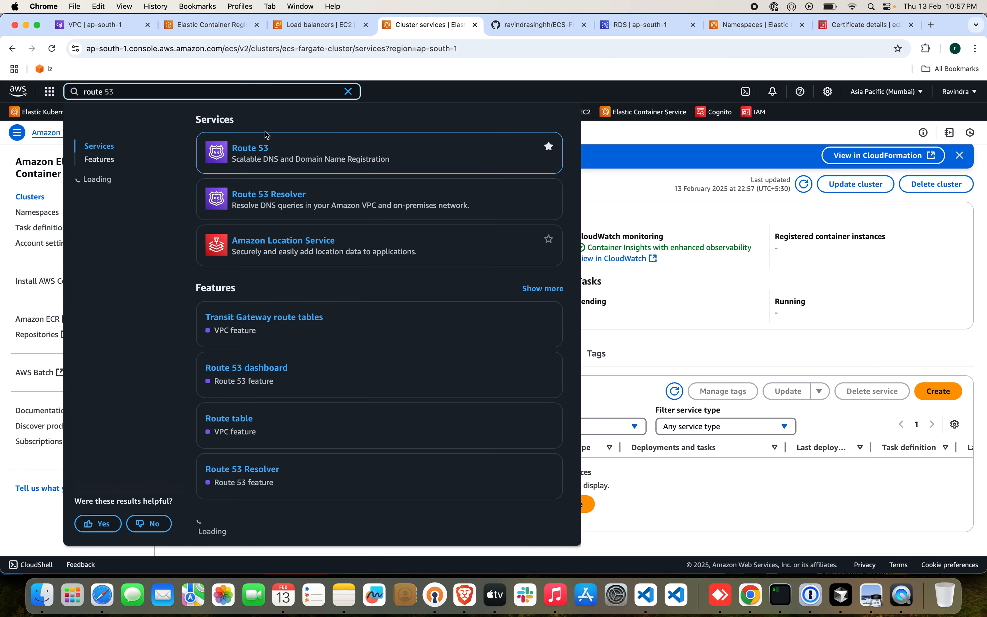
{"action": "left_click", "coordinate": [258, 150], "text": "super"}
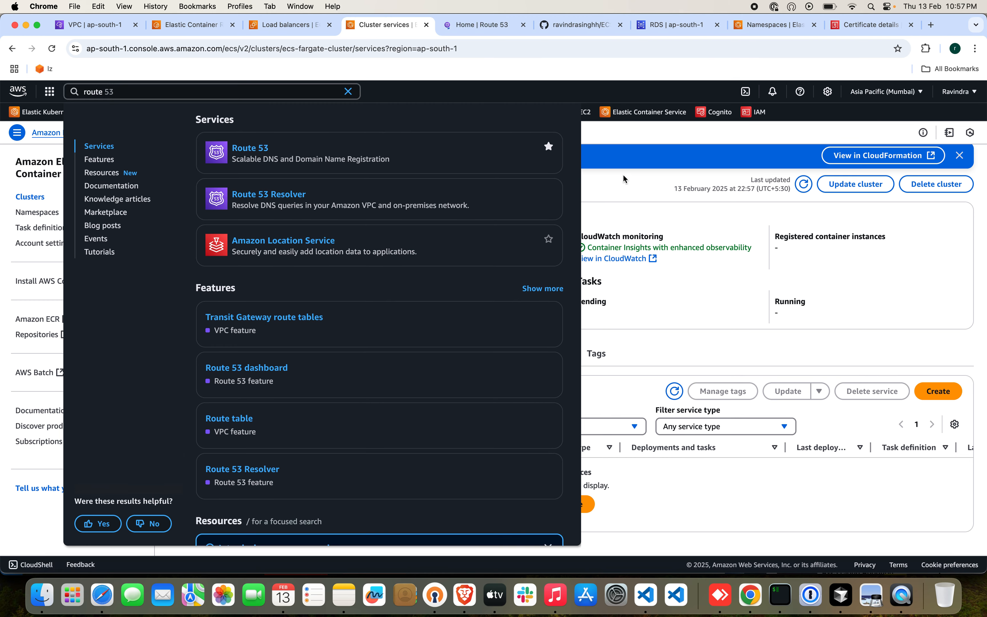
{"action": "left_click", "coordinate": [622, 174]}
{"action": "left_click", "coordinate": [463, 26]}
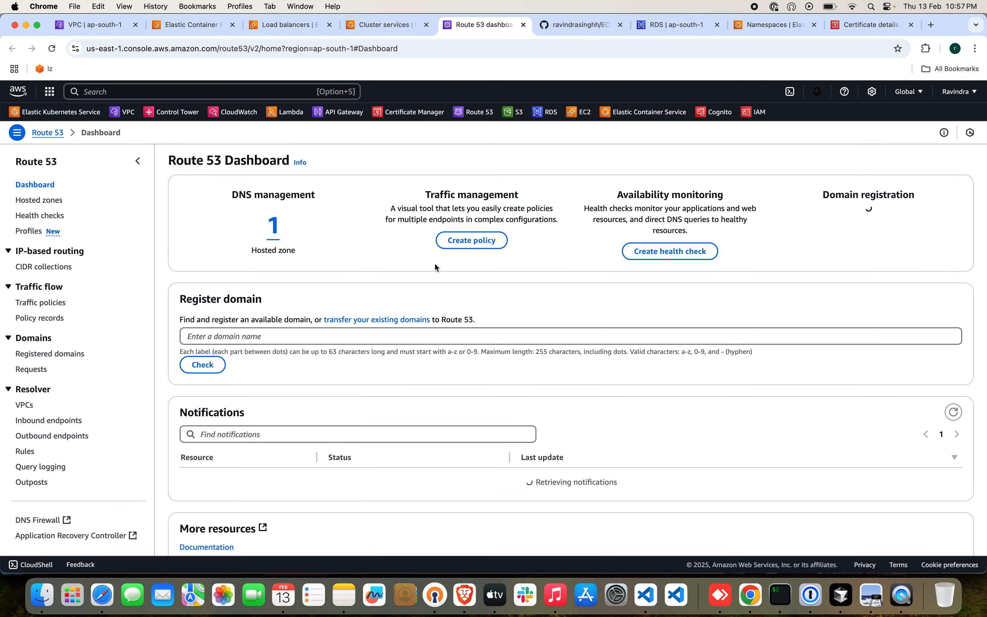
{"action": "left_click", "coordinate": [281, 228]}
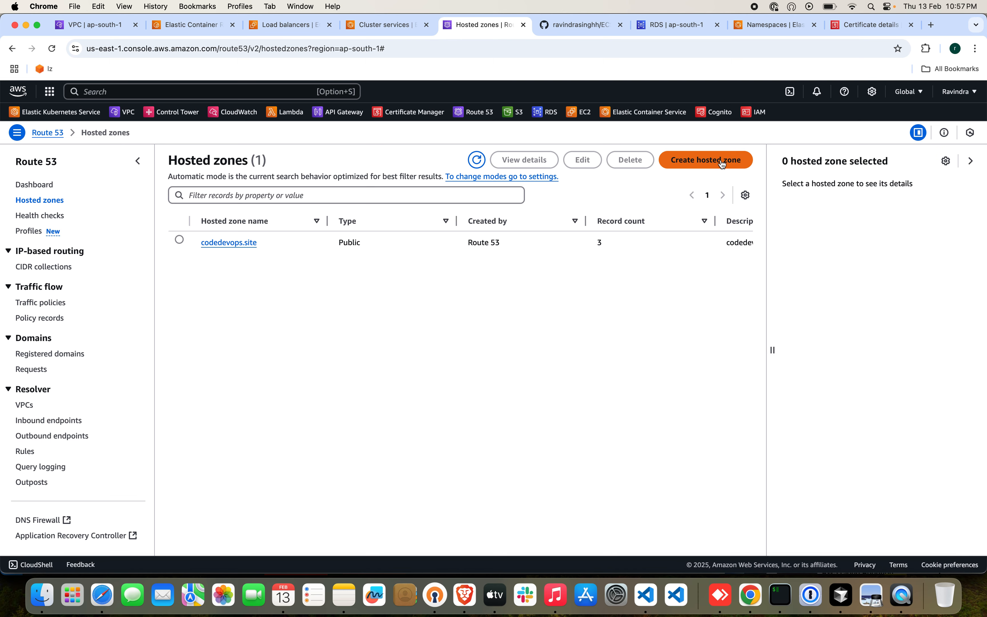
{"action": "left_click", "coordinate": [245, 243]}
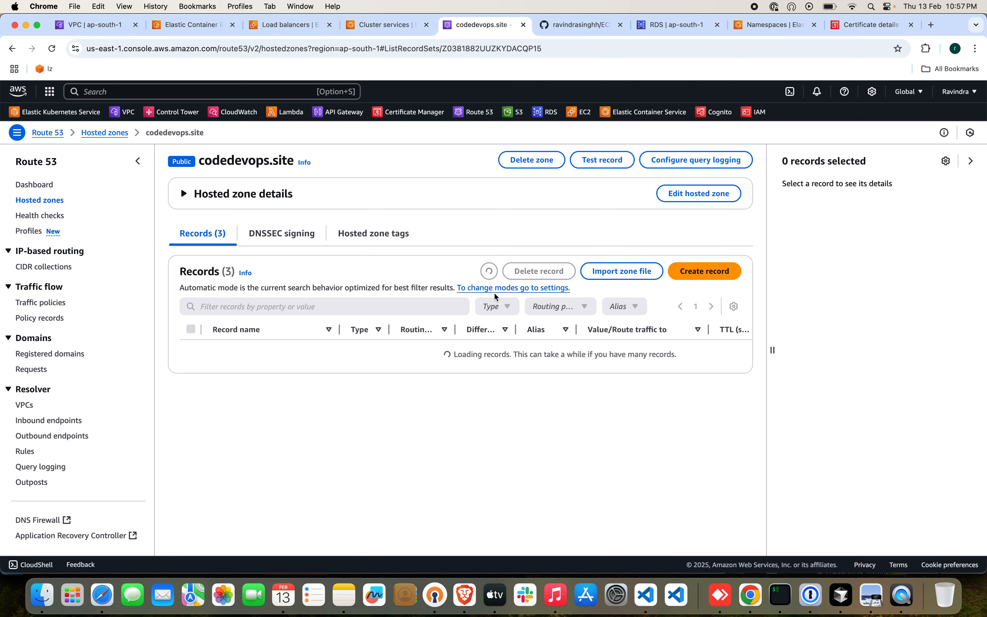
Start a new A record named app in the codedevops.site zone and make it an alias.
{"action": "left_click", "coordinate": [708, 273]}
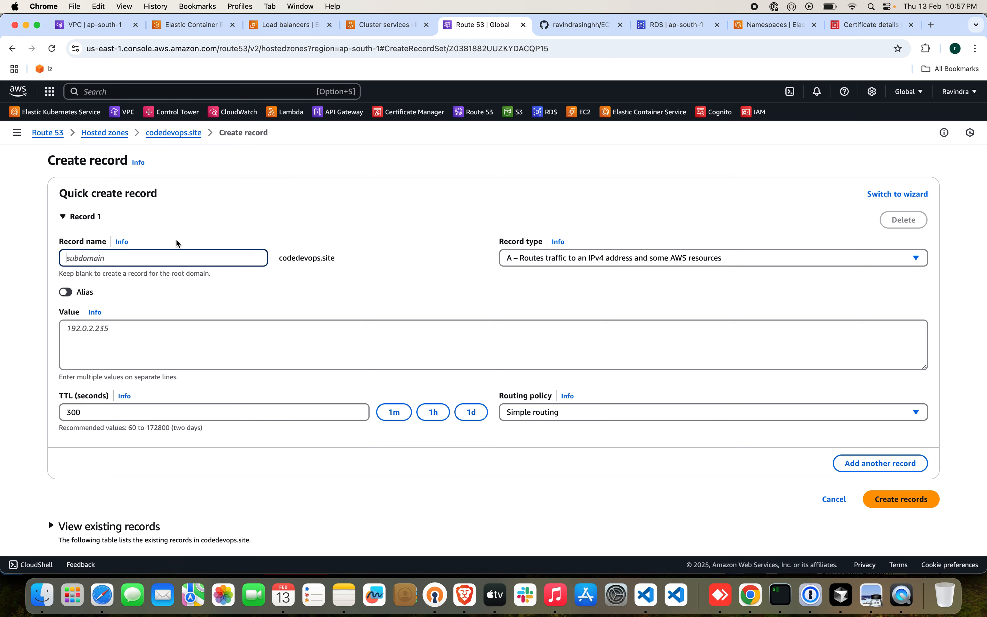
{"action": "left_click", "coordinate": [176, 259]}
{"action": "type", "text": "a--"}
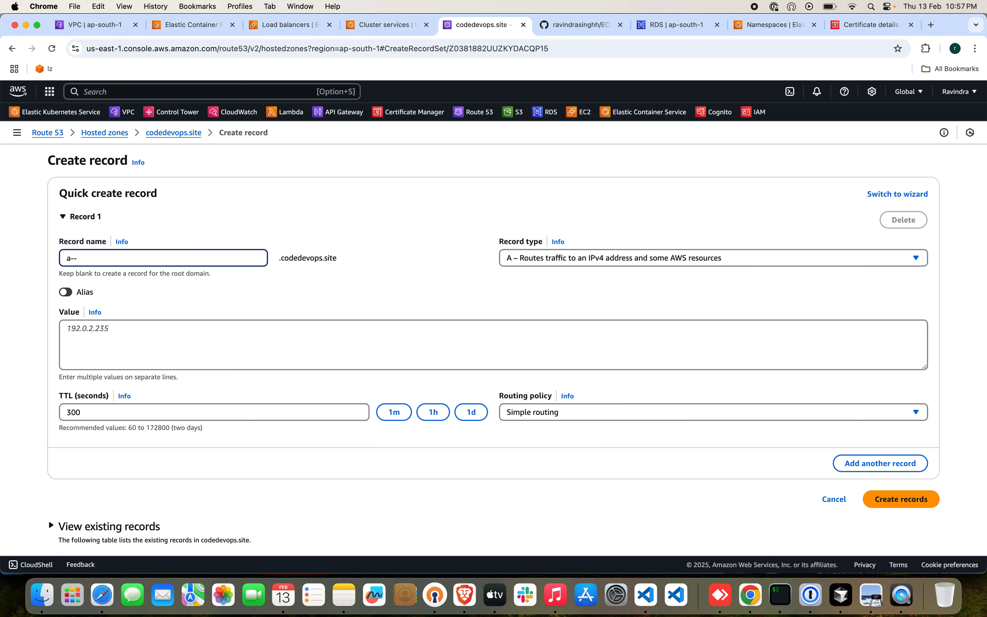
{"action": "type", "text": "pp"}
{"action": "left_click", "coordinate": [441, 314]}
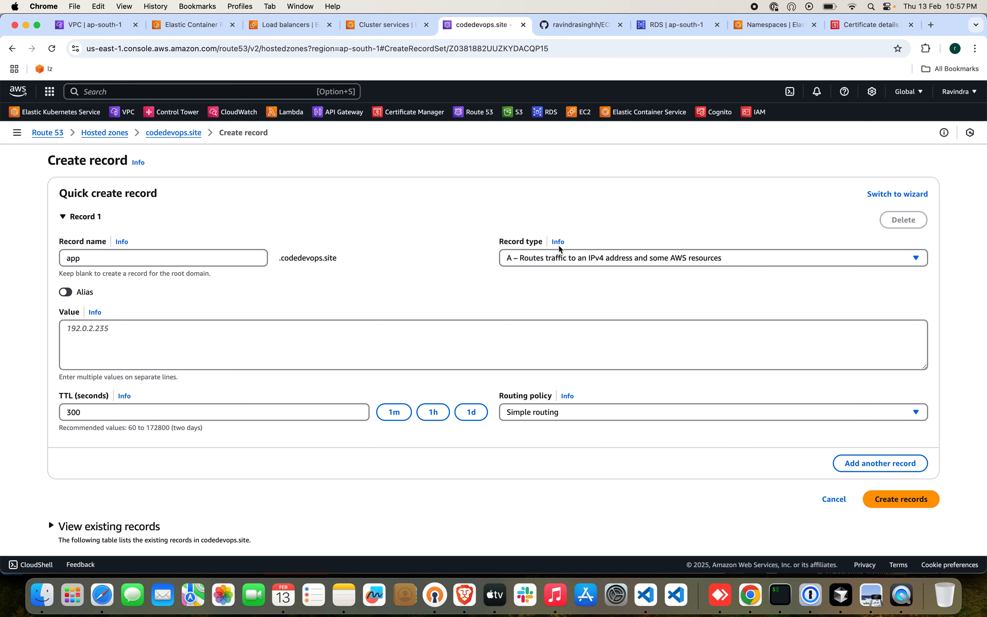
{"action": "left_click", "coordinate": [65, 292]}
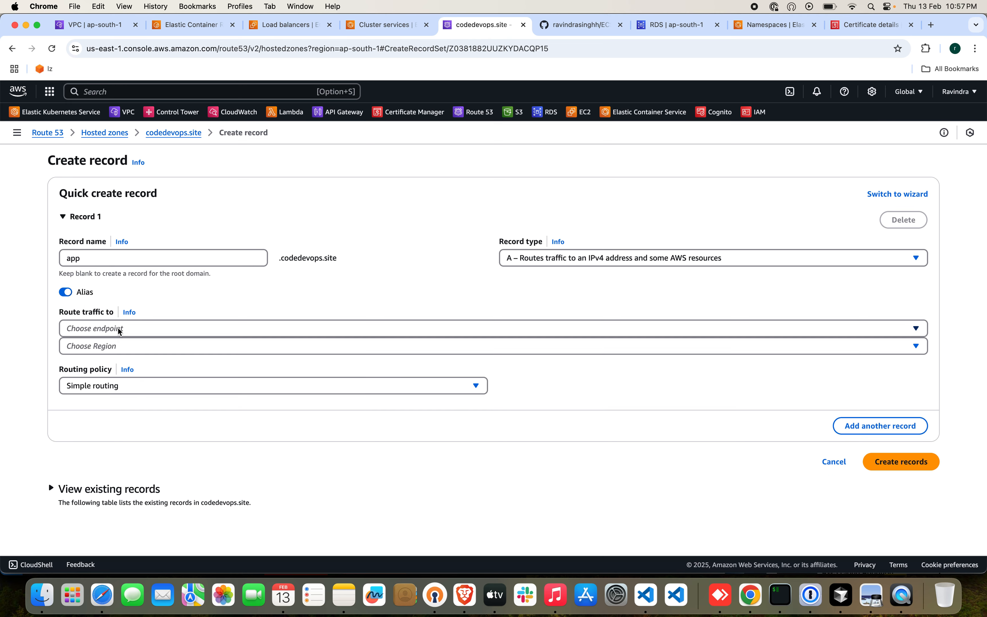
Route the app alias to the ecs-fargate-alb Application Load Balancer in Asia Pacific (Mumbai) and create the record.
{"action": "left_click", "coordinate": [121, 330]}
{"action": "left_click", "coordinate": [192, 229]}
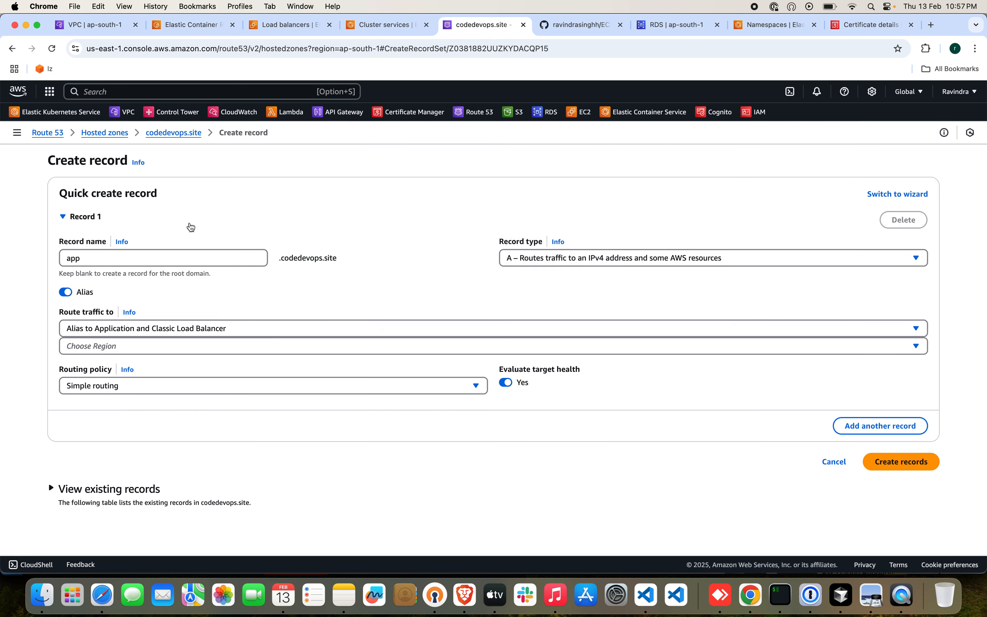
{"action": "left_click", "coordinate": [129, 346]}
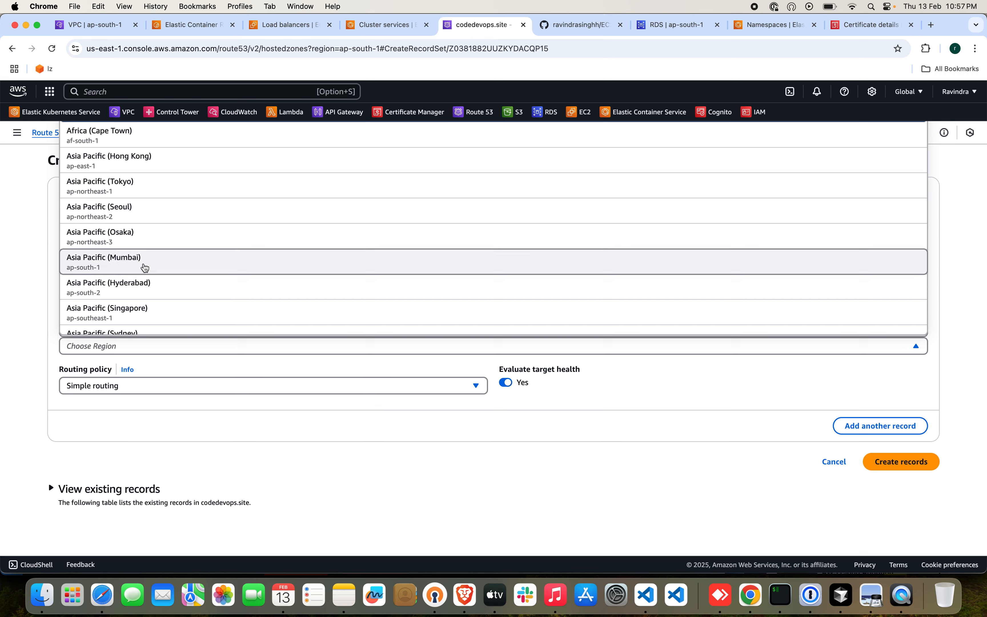
{"action": "left_click", "coordinate": [144, 263]}
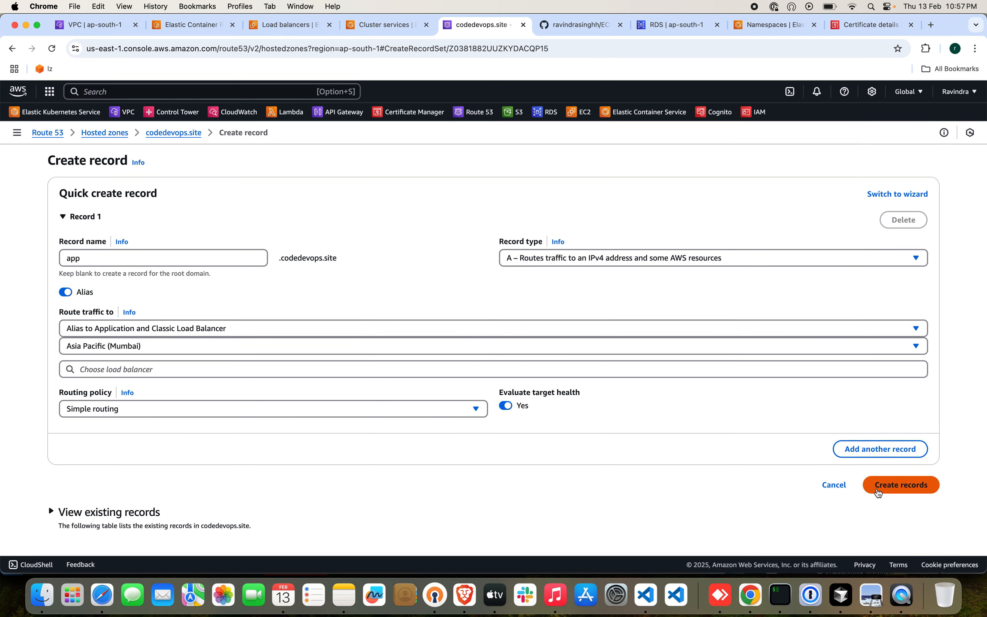
{"action": "left_click", "coordinate": [879, 484]}
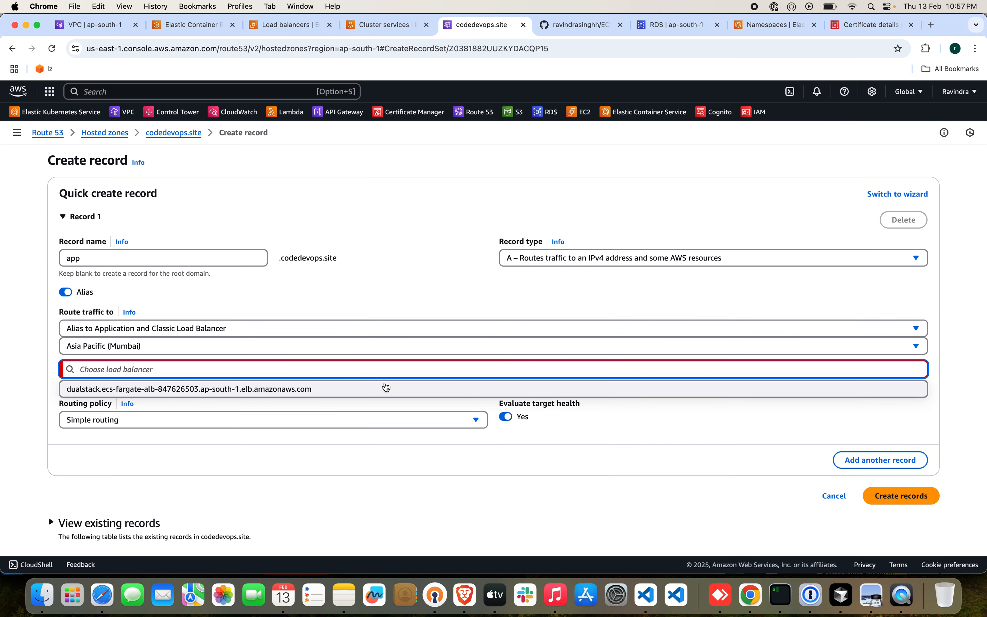
{"action": "left_click", "coordinate": [389, 390]}
{"action": "left_click", "coordinate": [901, 496]}
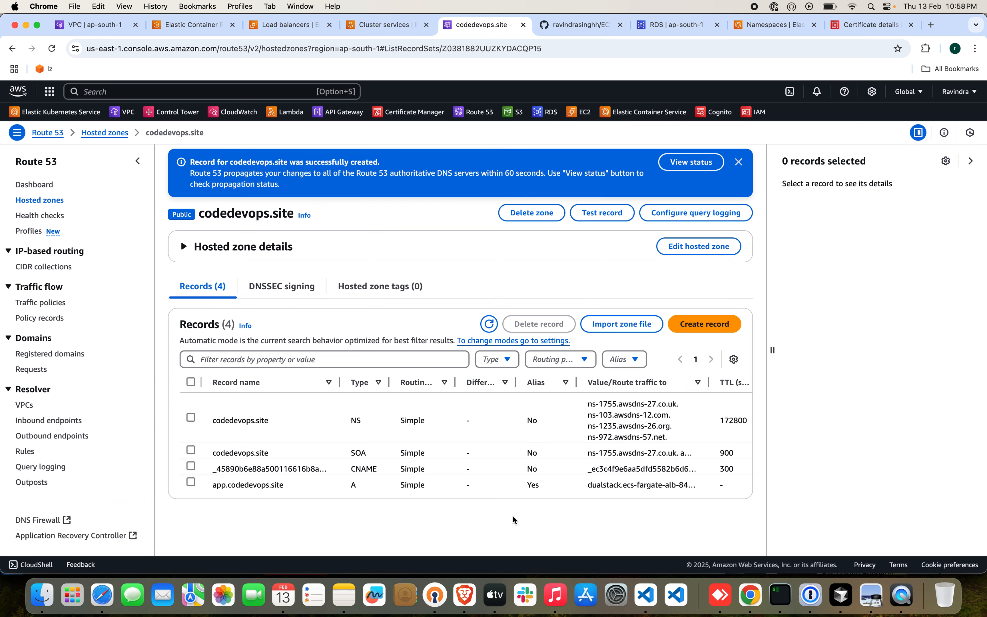
Browse to app.codevops.cloud in a new private browser window.
{"action": "key", "text": "super+shift+n"}
{"action": "type", "text": "app.code"}
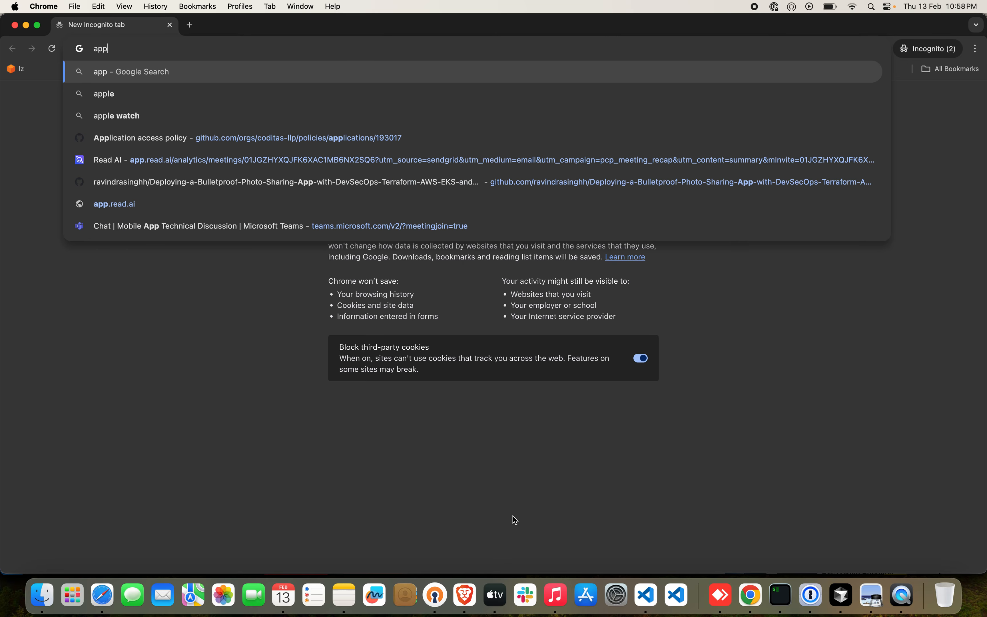
{"action": "key", "text": "BackSpace"}
{"action": "key", "text": "BackSpace"}
{"action": "key", "text": "BackSpace"}
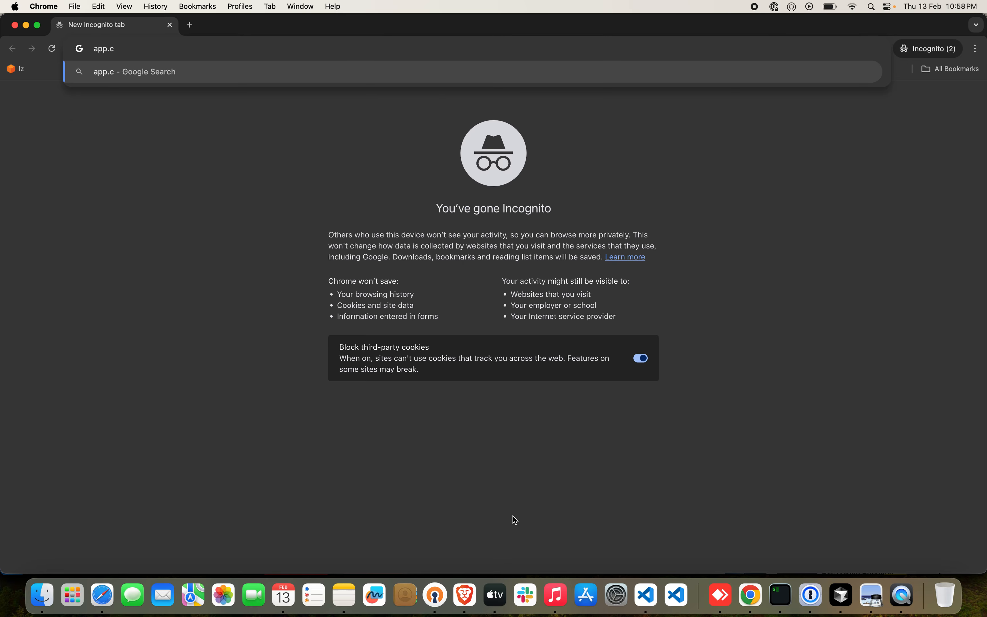
{"action": "type", "text": "odevops"}
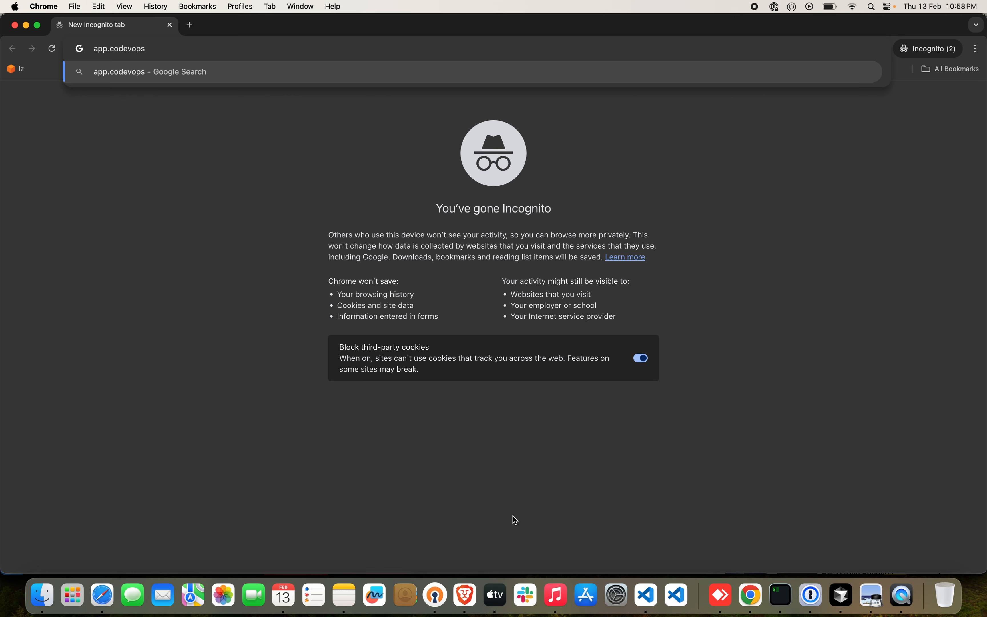
{"action": "type", "text": ".cloud"}
{"action": "key", "text": "Return"}
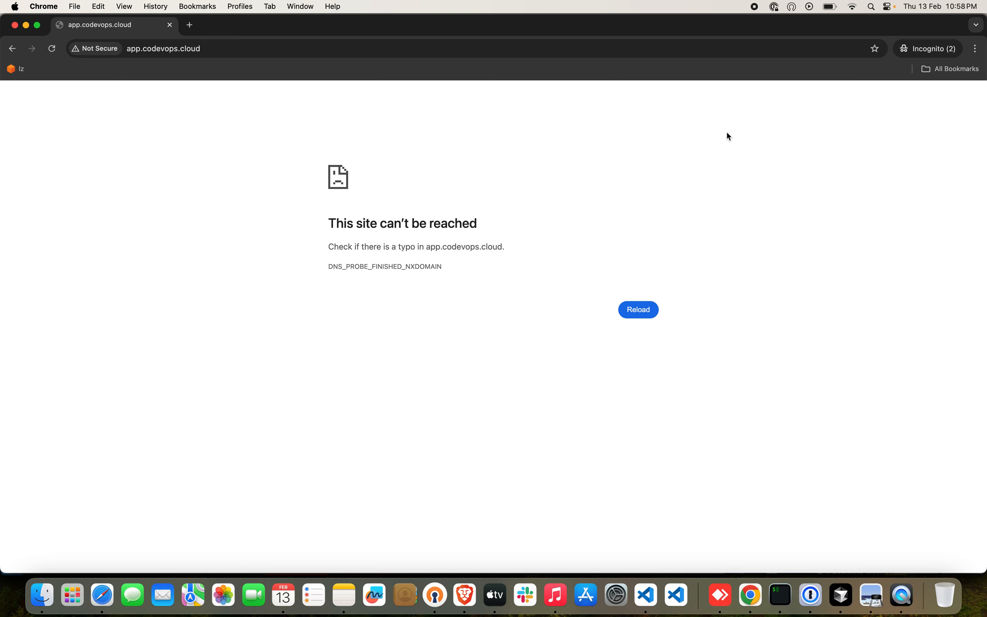
{"action": "left_click", "coordinate": [755, 7]}
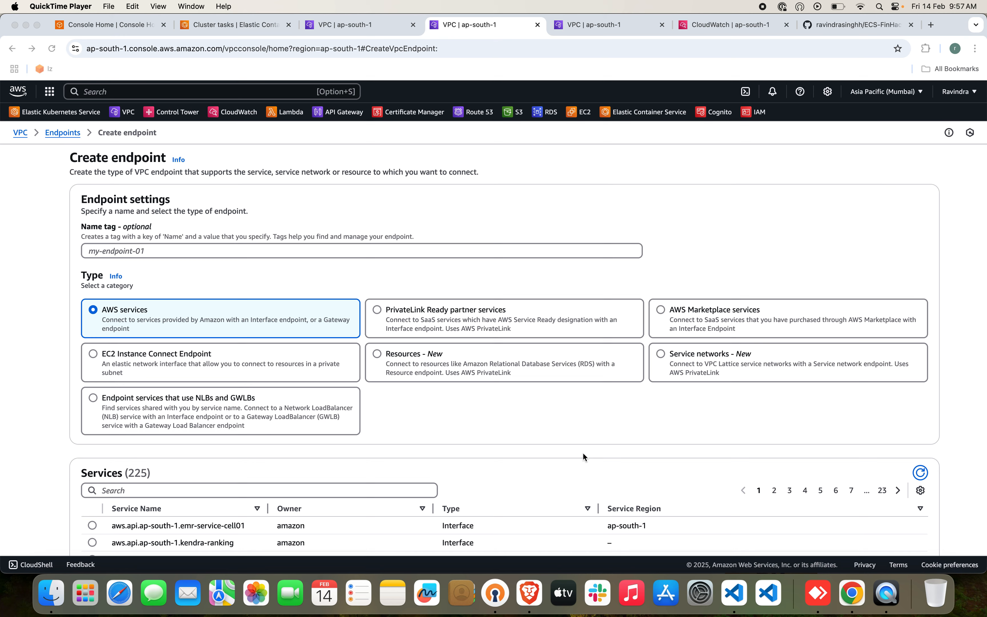
{"action": "left_click", "coordinate": [324, 283]}
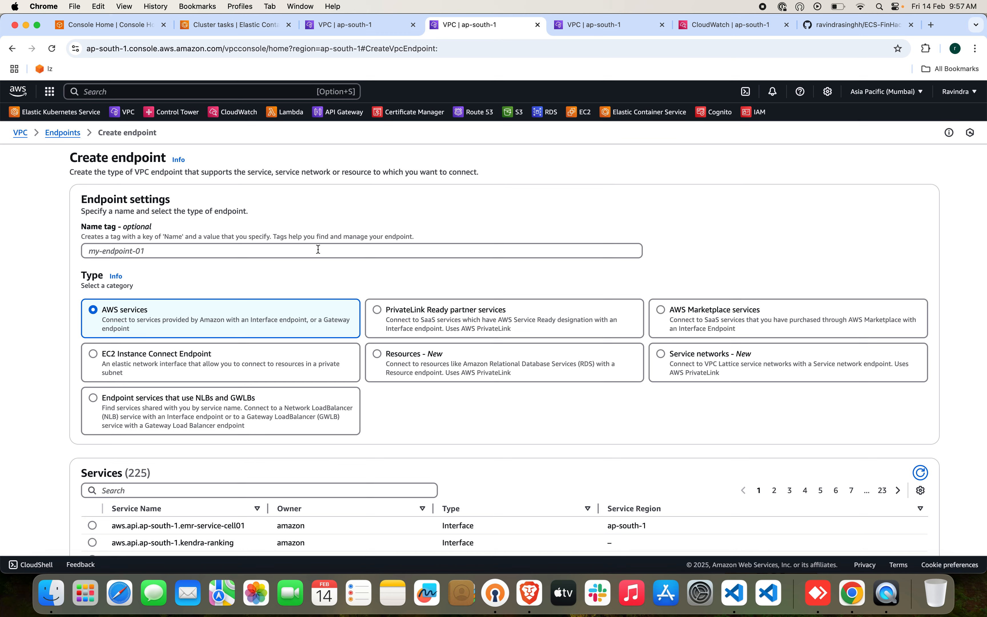
Name the new VPC endpoint ecs-fargate-api and select the AWS service com.amazonaws.ap-south-1.ecr.api for it.
{"action": "left_click", "coordinate": [318, 250]}
{"action": "type", "text": "ecs"}
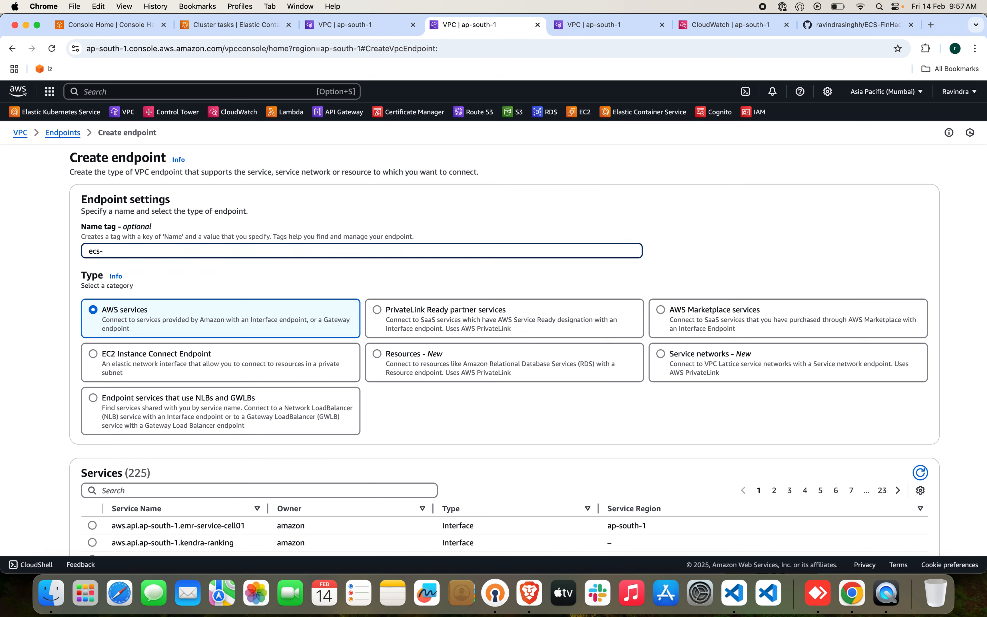
{"action": "type", "text": "-fargate-api"}
{"action": "scroll", "coordinate": [334, 394], "scroll_direction": "down", "scroll_amount": 3}
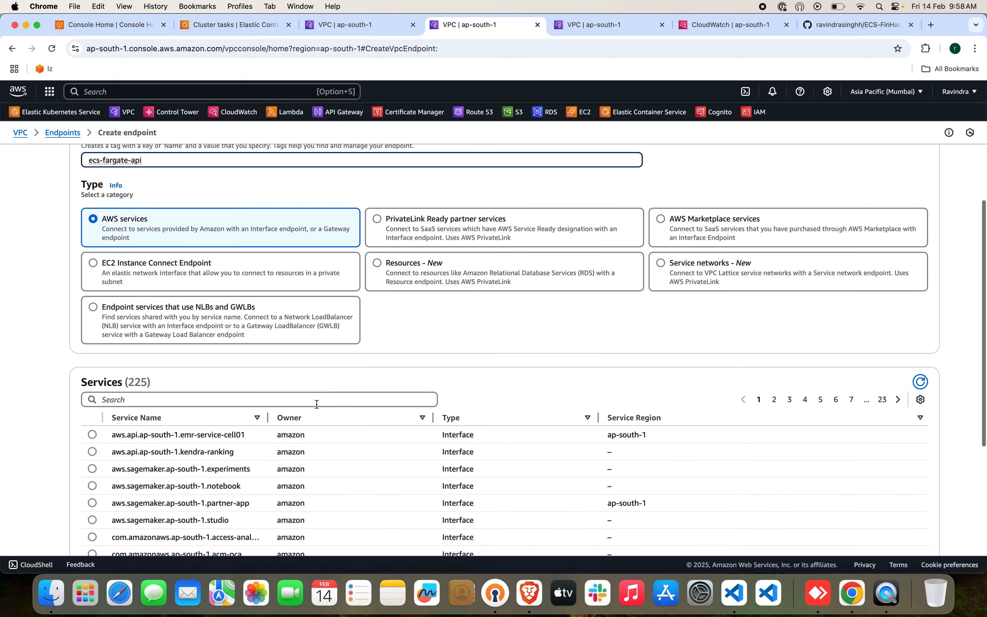
{"action": "left_click", "coordinate": [316, 400]}
{"action": "type", "text": "ecr"}
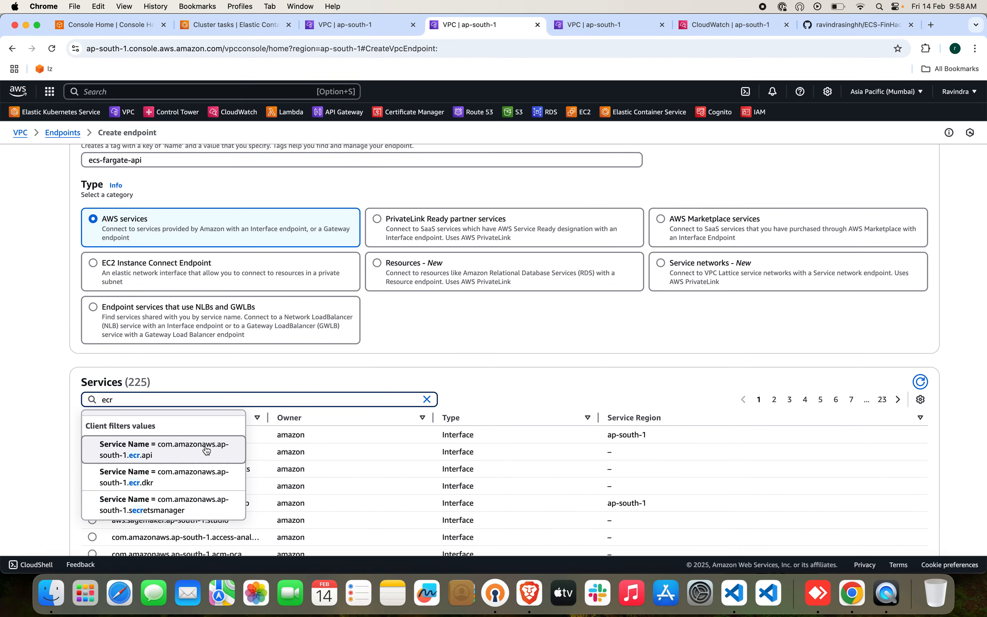
{"action": "left_click", "coordinate": [206, 451]}
{"action": "left_click", "coordinate": [91, 409]}
Place the ecs-fargate-api endpoint in ecs-fargate-vpc, using subnets App-Private-Az1 in ap-south-1a and App-Private-Az2 in ap-south-1b.
{"action": "scroll", "coordinate": [179, 441], "scroll_direction": "down", "scroll_amount": 3}
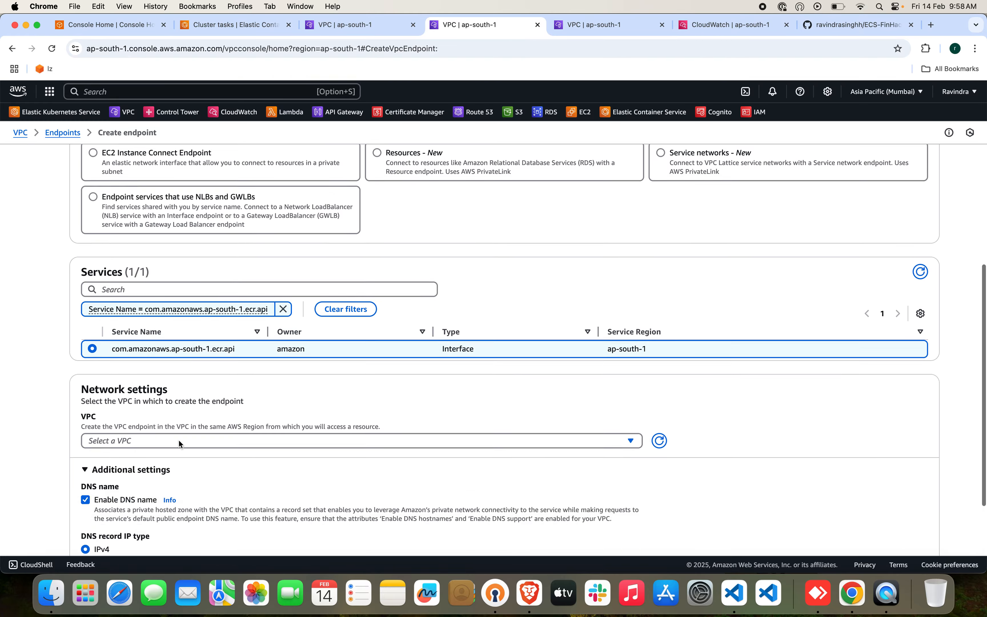
{"action": "left_click", "coordinate": [190, 362]}
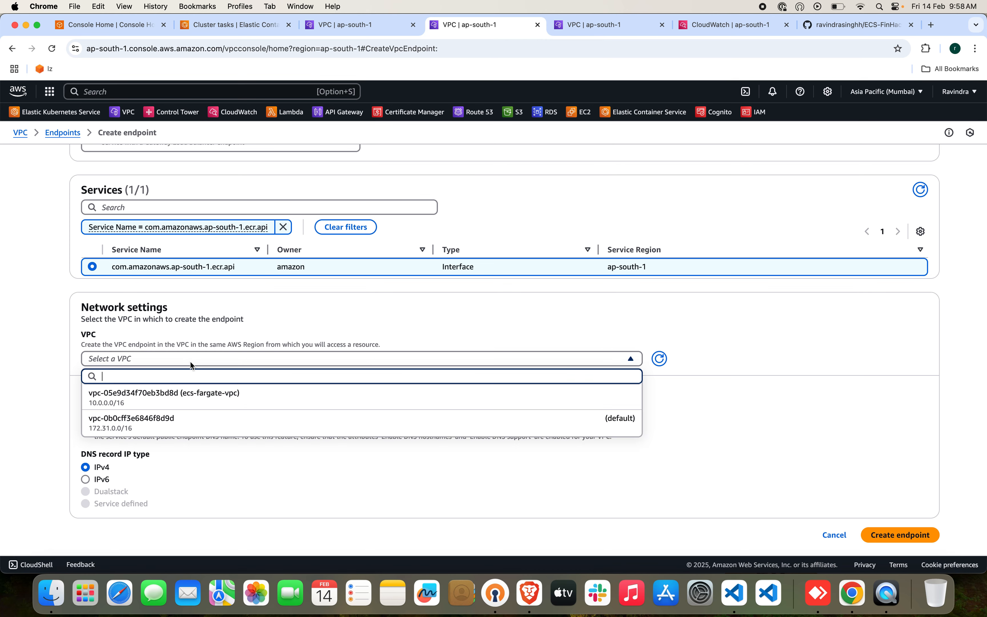
{"action": "left_click", "coordinate": [195, 395]}
{"action": "scroll", "coordinate": [173, 430], "scroll_direction": "down", "scroll_amount": 3}
{"action": "left_click", "coordinate": [93, 435]}
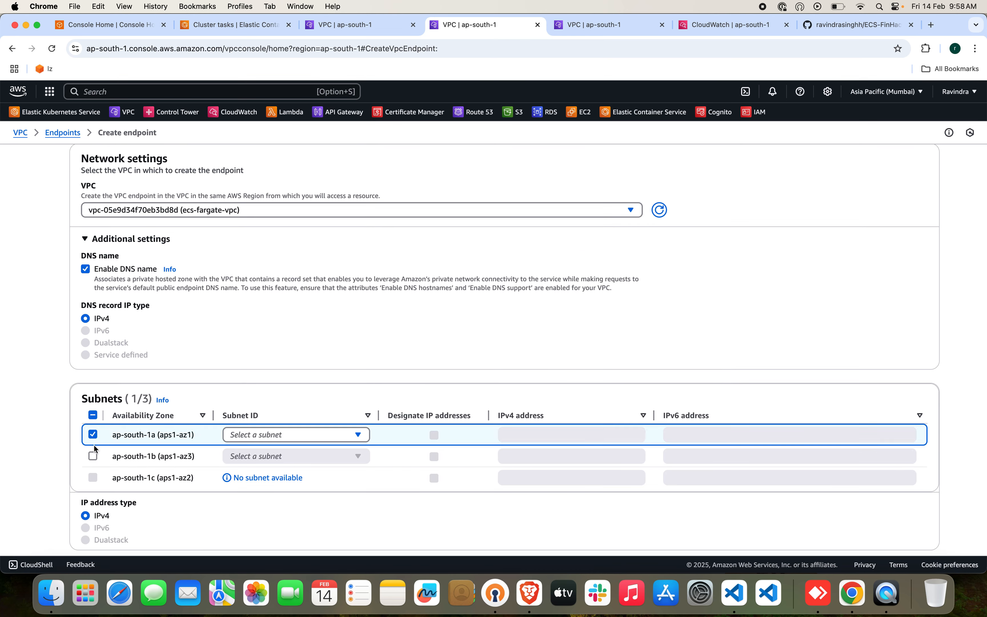
{"action": "left_click", "coordinate": [93, 456]}
{"action": "left_click", "coordinate": [294, 435]}
{"action": "left_click", "coordinate": [304, 479]}
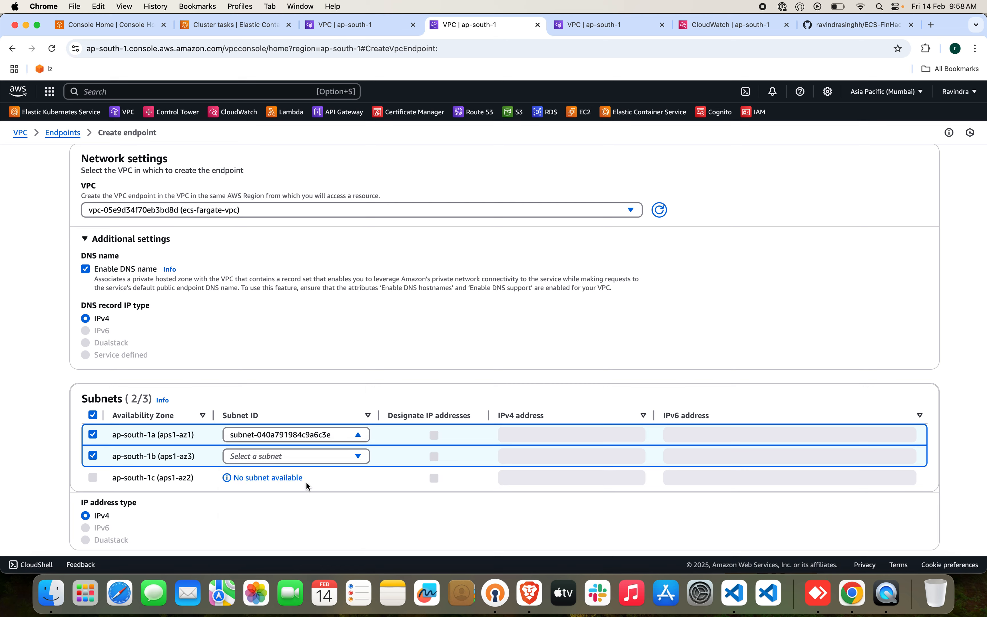
{"action": "left_click", "coordinate": [324, 456]}
{"action": "left_click", "coordinate": [324, 501]}
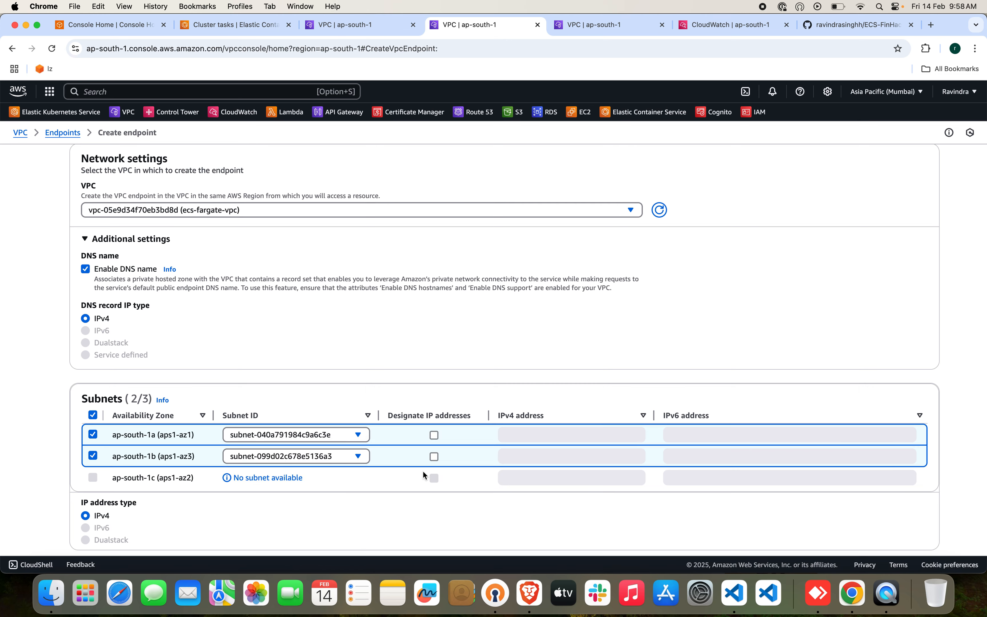
Assign the ecs-fargate-database-sg-01 security group to the ecs-fargate-api endpoint, leave the policy at full access, and create the endpoint.
{"action": "scroll", "coordinate": [424, 475], "scroll_direction": "down", "scroll_amount": 6}
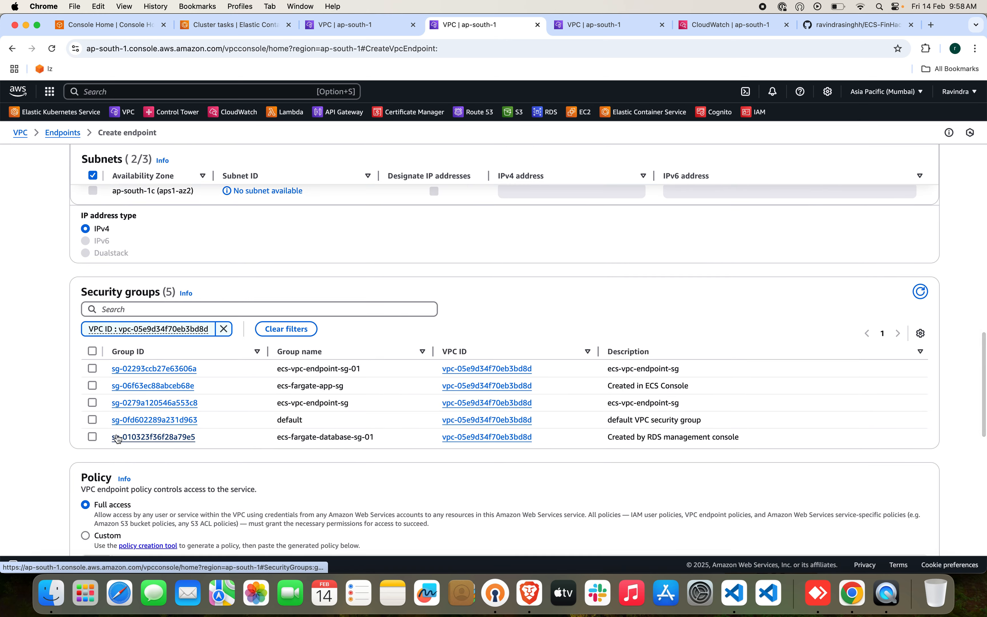
{"action": "left_click", "coordinate": [92, 437]}
{"action": "scroll", "coordinate": [294, 467], "scroll_direction": "down", "scroll_amount": 12}
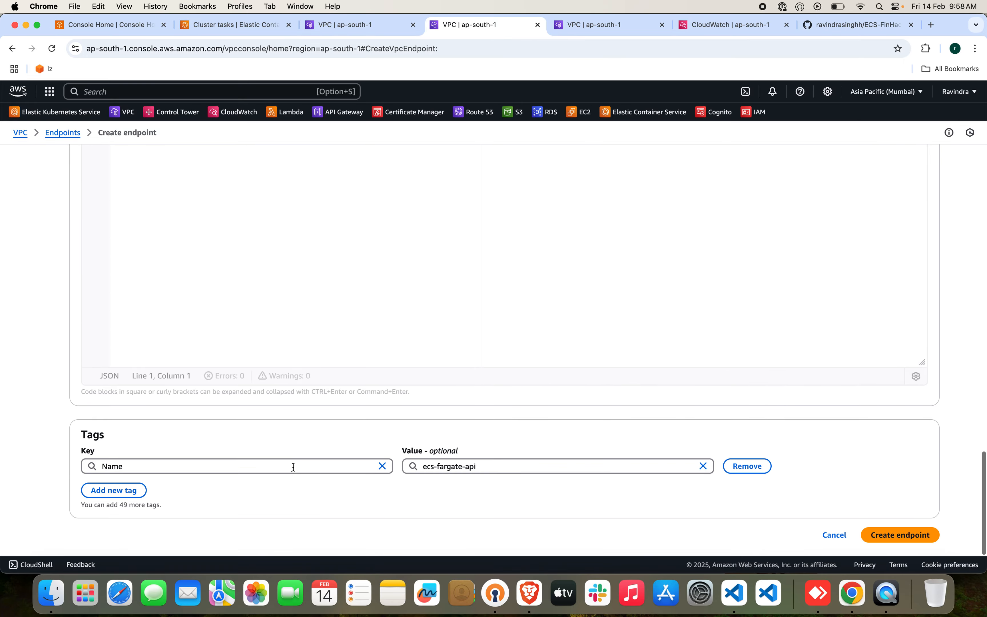
{"action": "left_click", "coordinate": [897, 534]}
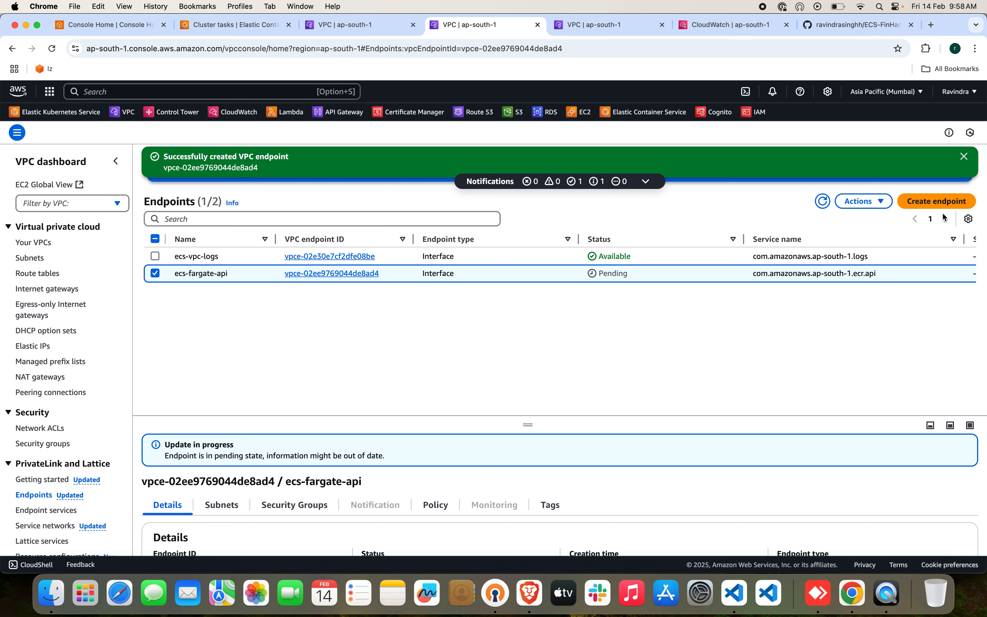
Start another VPC endpoint named ecs-fargate-docker and select the AWS service com.amazonaws.ap-south-1.ecr.dkr for it.
{"action": "left_click", "coordinate": [947, 204]}
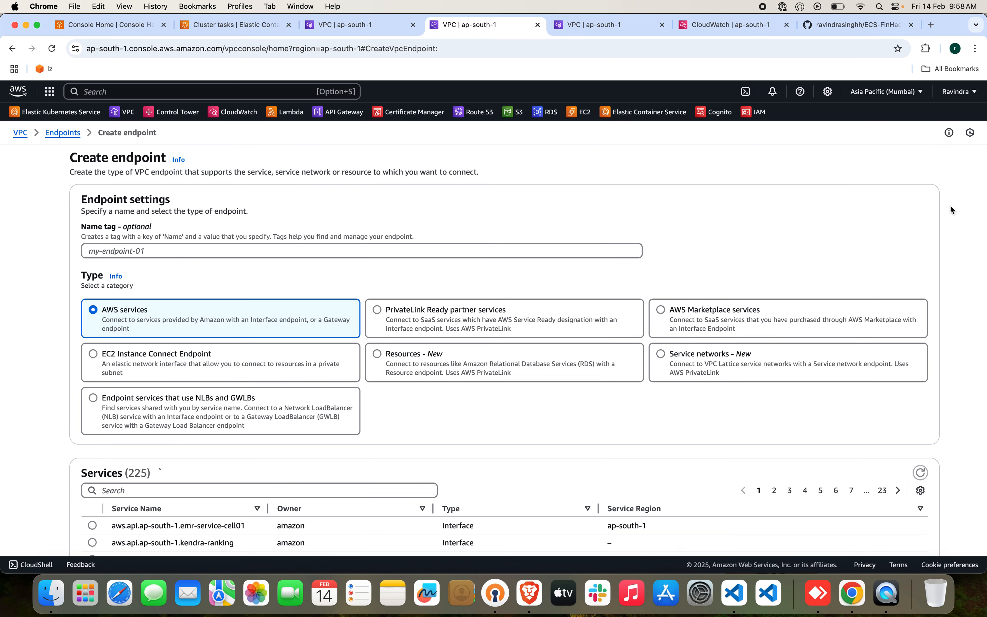
{"action": "left_click", "coordinate": [412, 250]}
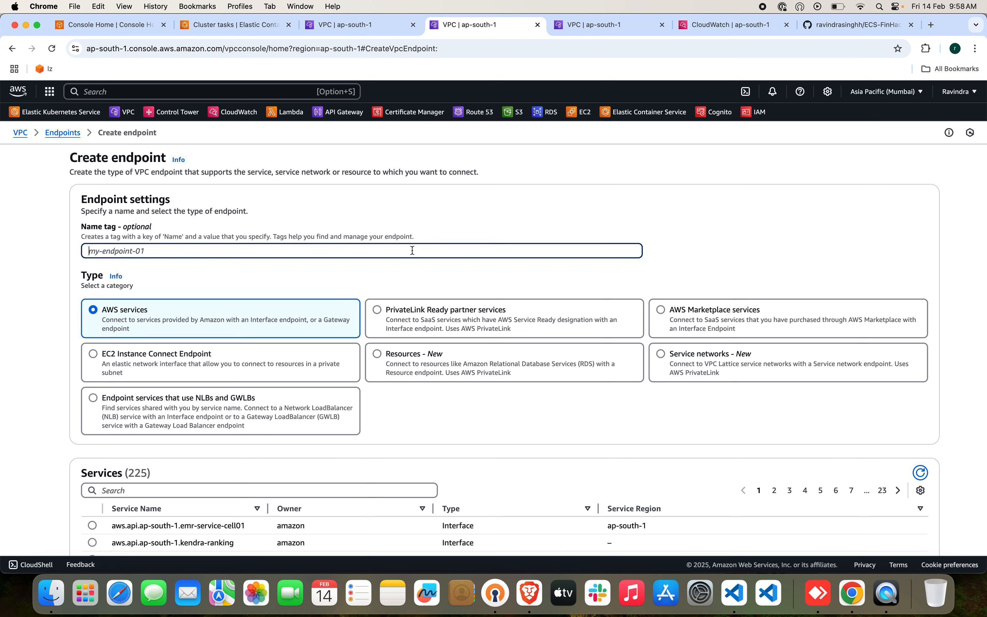
{"action": "type", "text": "ecs-fargate-docker"}
{"action": "scroll", "coordinate": [410, 420], "scroll_direction": "down", "scroll_amount": 5}
{"action": "left_click", "coordinate": [403, 391]}
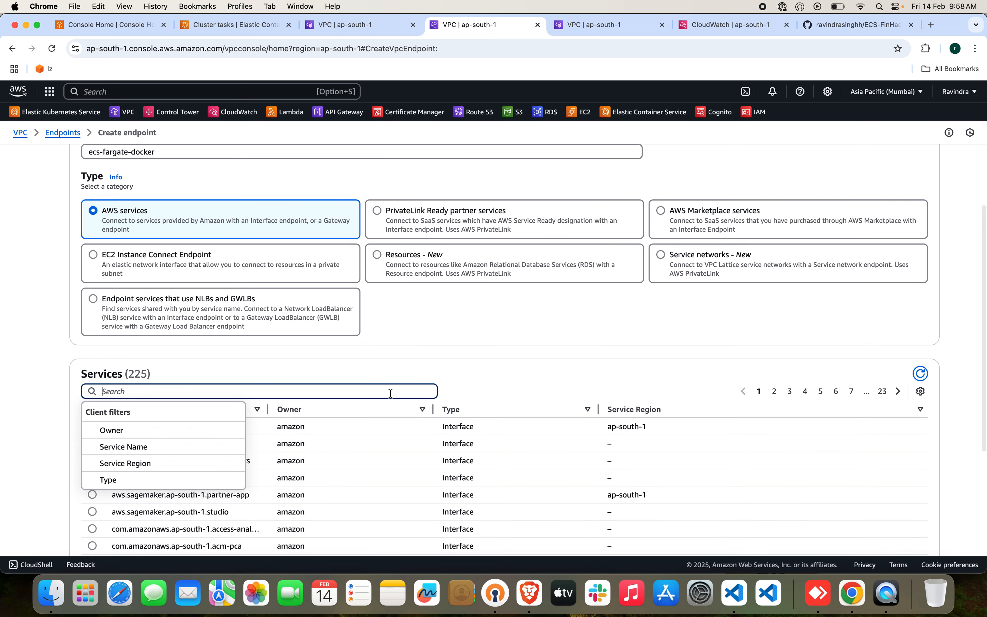
{"action": "type", "text": "ecr"}
{"action": "left_click", "coordinate": [188, 467]}
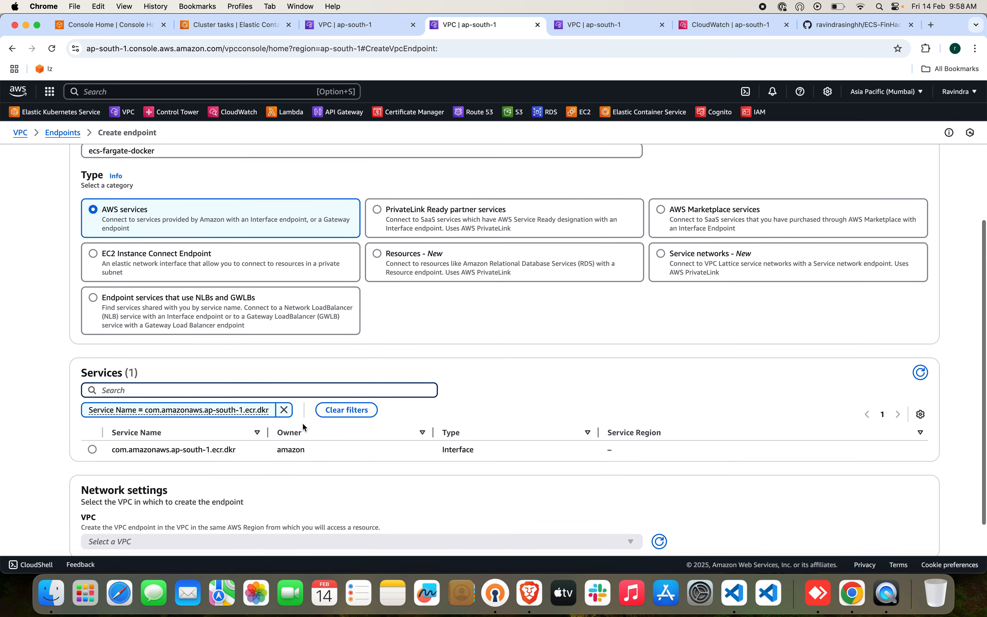
{"action": "scroll", "coordinate": [302, 422], "scroll_direction": "down", "scroll_amount": 2}
{"action": "left_click", "coordinate": [93, 410]}
Place the ecs-fargate-docker endpoint in ecs-fargate-vpc, using subnets App-Private-Az1 in ap-south-1a and App-Private-Az2 in ap-south-1b.
{"action": "left_click", "coordinate": [192, 498]}
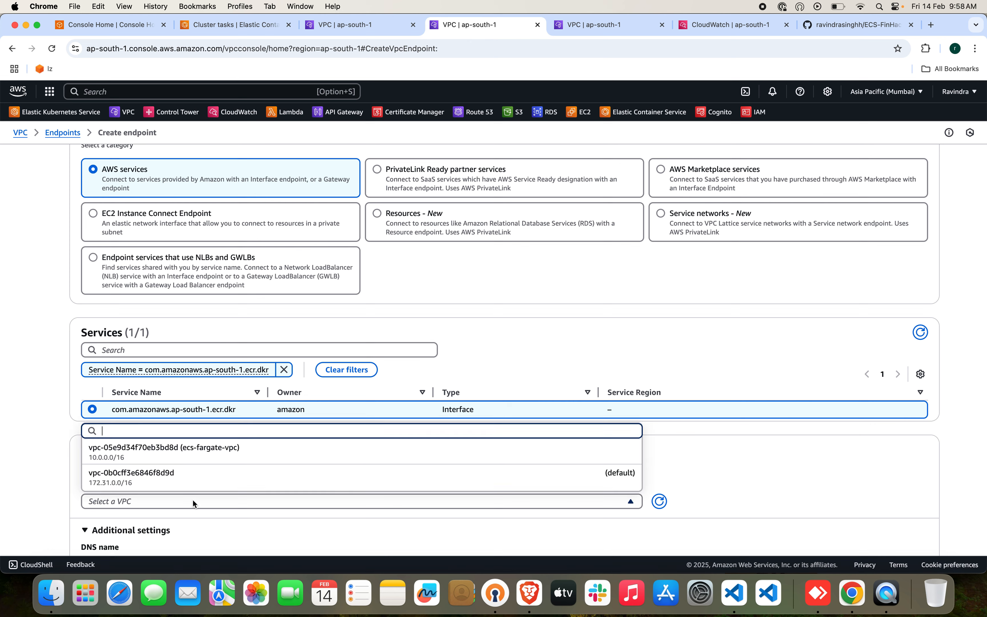
{"action": "left_click", "coordinate": [314, 441]}
{"action": "scroll", "coordinate": [314, 444], "scroll_direction": "down", "scroll_amount": 6}
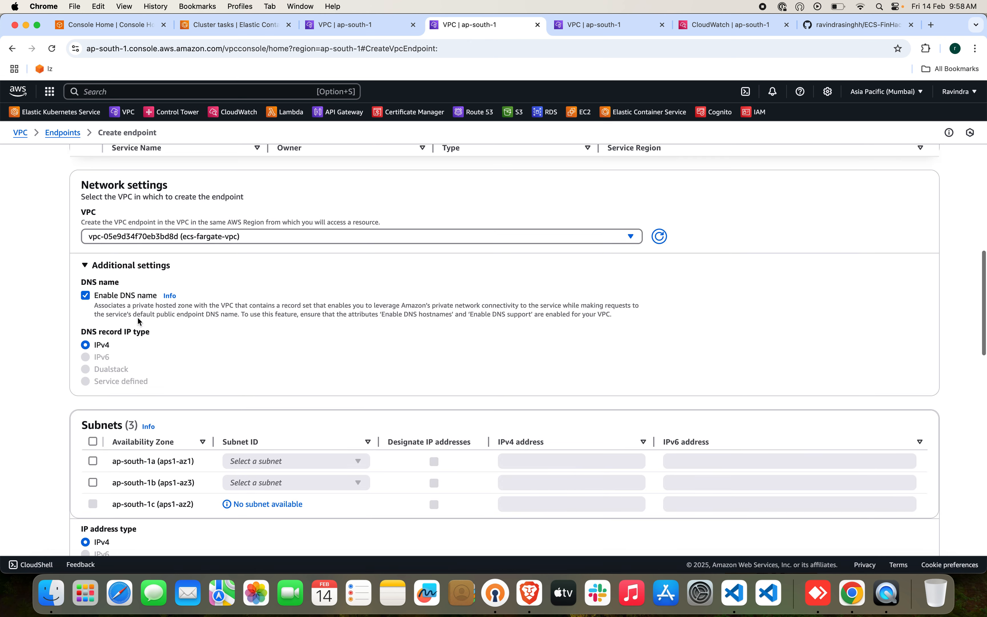
{"action": "scroll", "coordinate": [159, 414], "scroll_direction": "down", "scroll_amount": 3}
{"action": "left_click", "coordinate": [90, 317]}
{"action": "left_click", "coordinate": [261, 336]}
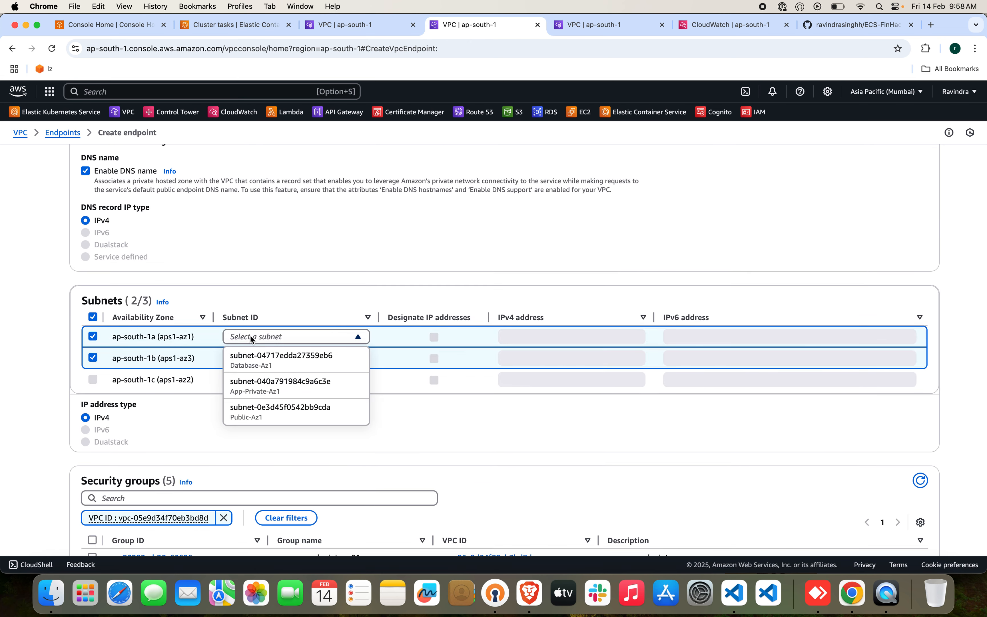
{"action": "left_click", "coordinate": [271, 385]}
{"action": "left_click", "coordinate": [272, 358]}
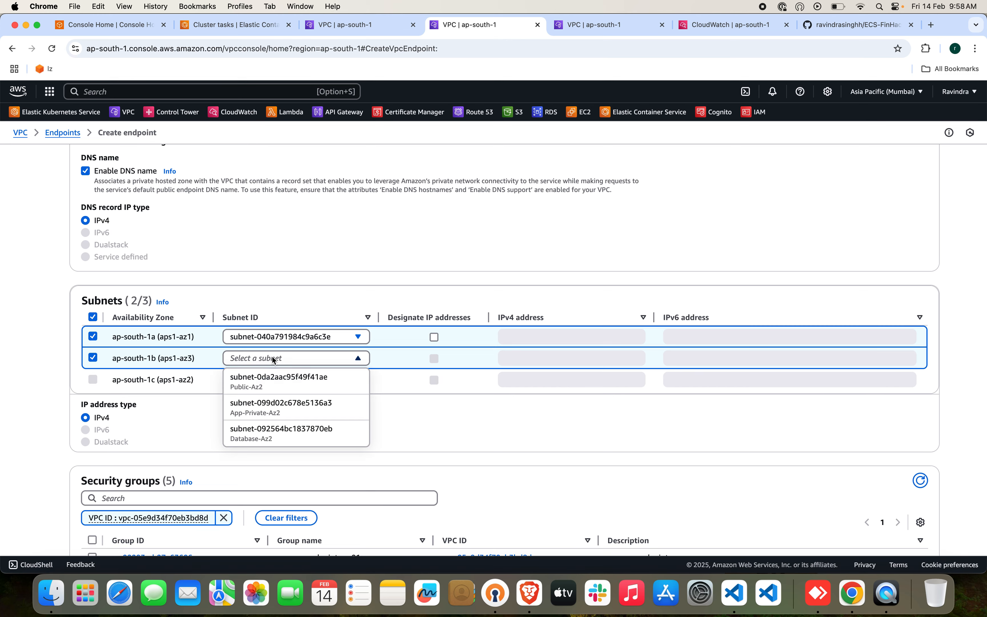
{"action": "left_click", "coordinate": [285, 405]}
Assign the ecs-fargate-database-sg-01 security group to the ecs-fargate-docker endpoint, create it, and refresh the endpoint list.
{"action": "scroll", "coordinate": [471, 466], "scroll_direction": "down", "scroll_amount": 3}
{"action": "scroll", "coordinate": [472, 465], "scroll_direction": "down", "scroll_amount": 3}
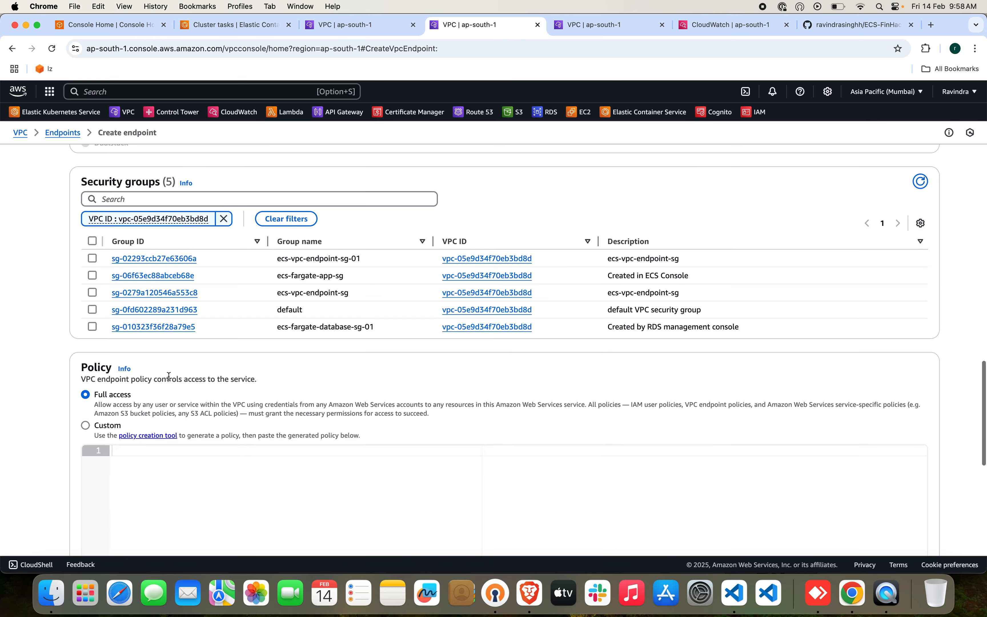
{"action": "left_click", "coordinate": [93, 326]}
{"action": "scroll", "coordinate": [335, 351], "scroll_direction": "down", "scroll_amount": 8}
{"action": "left_click", "coordinate": [904, 534]}
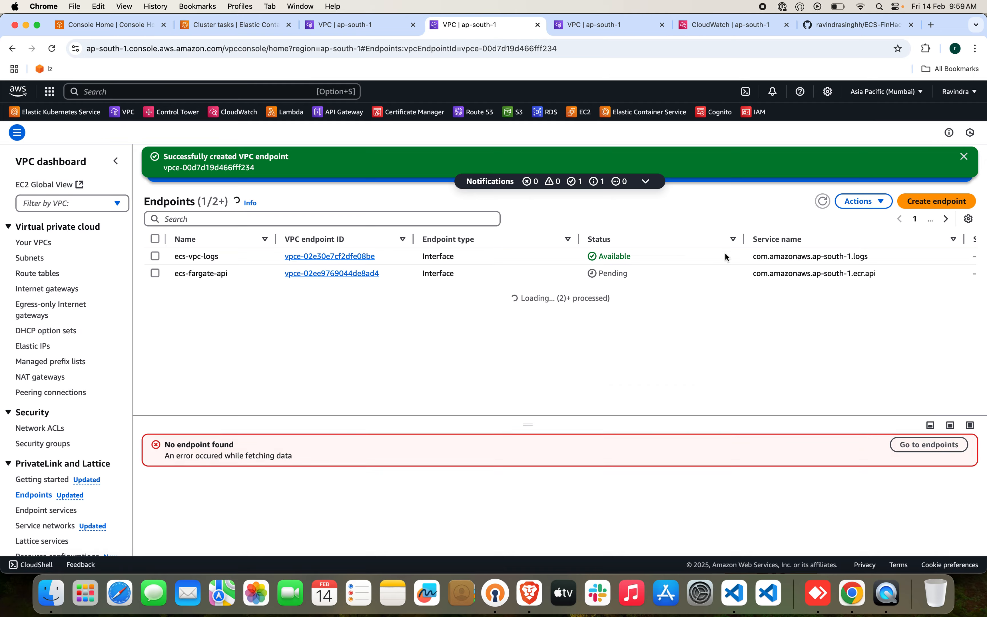
{"action": "left_click", "coordinate": [822, 204]}
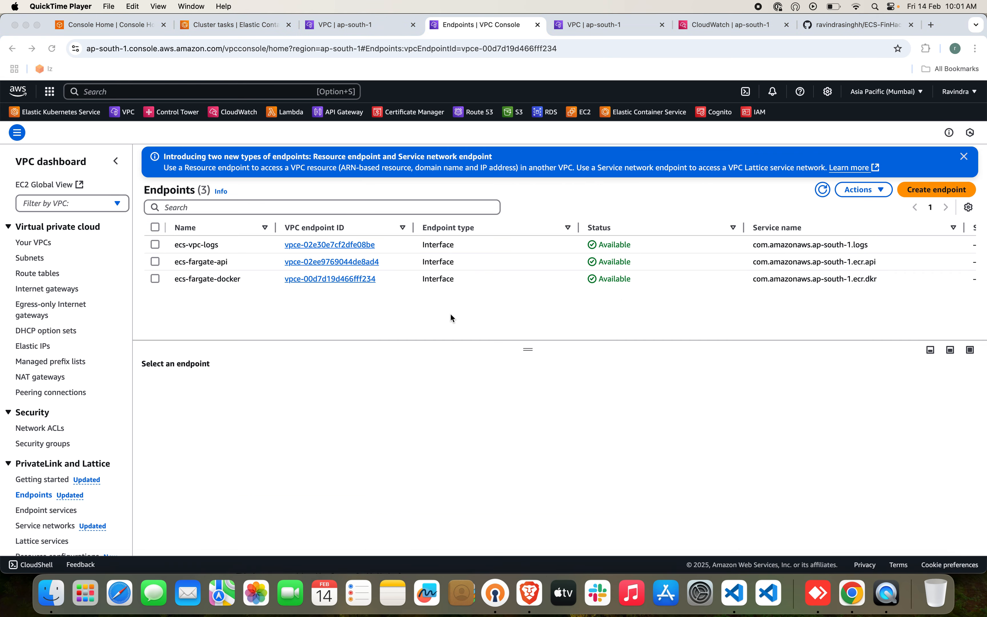
Check the ecs-vpc-logs endpoint's security group and replace ecs-fargate-database-sg-01 with ecs-vpc-endpoint-sg-01 on the ecs-fargate-api endpoint.
{"action": "left_click", "coordinate": [158, 247]}
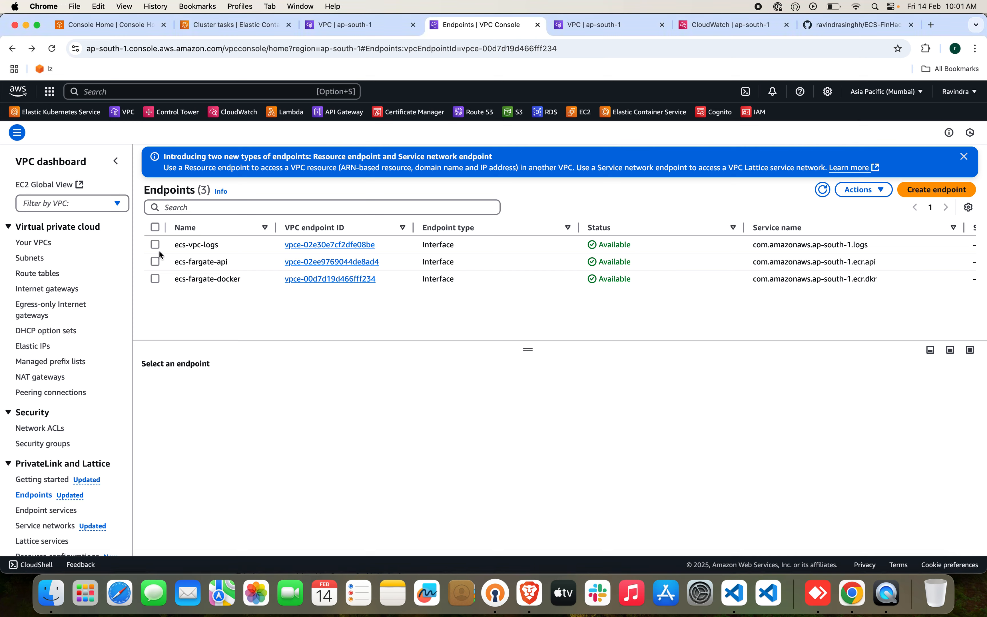
{"action": "left_click", "coordinate": [157, 247]}
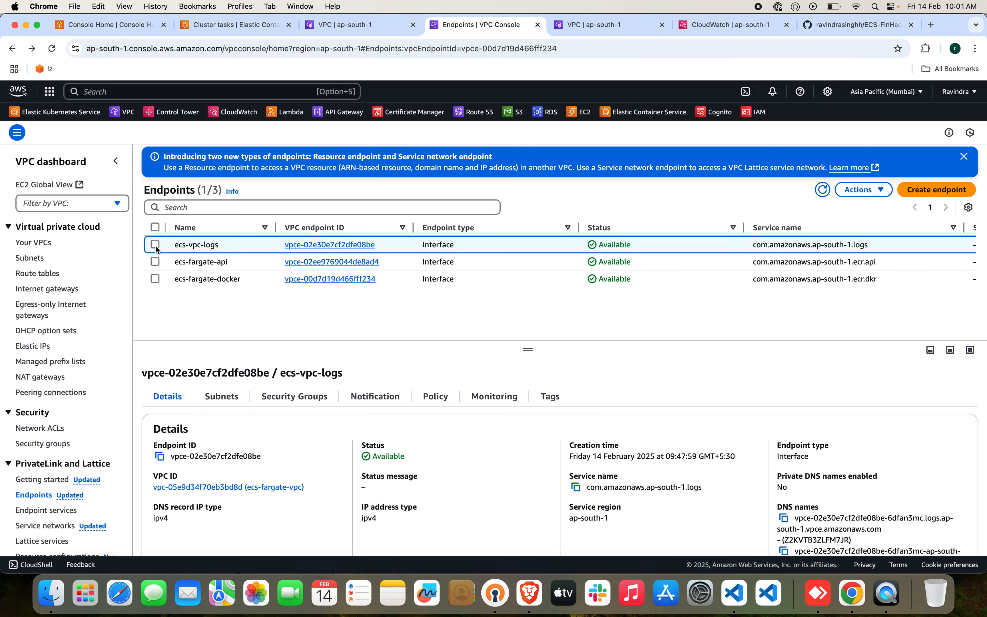
{"action": "left_click", "coordinate": [223, 399]}
{"action": "left_click", "coordinate": [276, 403]}
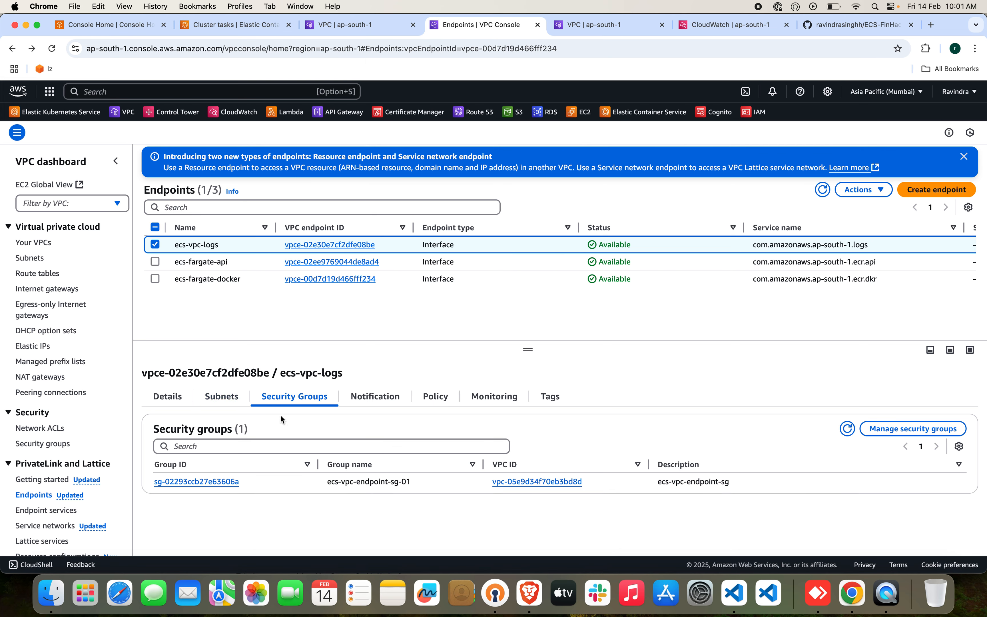
{"action": "left_click", "coordinate": [155, 244]}
{"action": "left_click", "coordinate": [156, 262]}
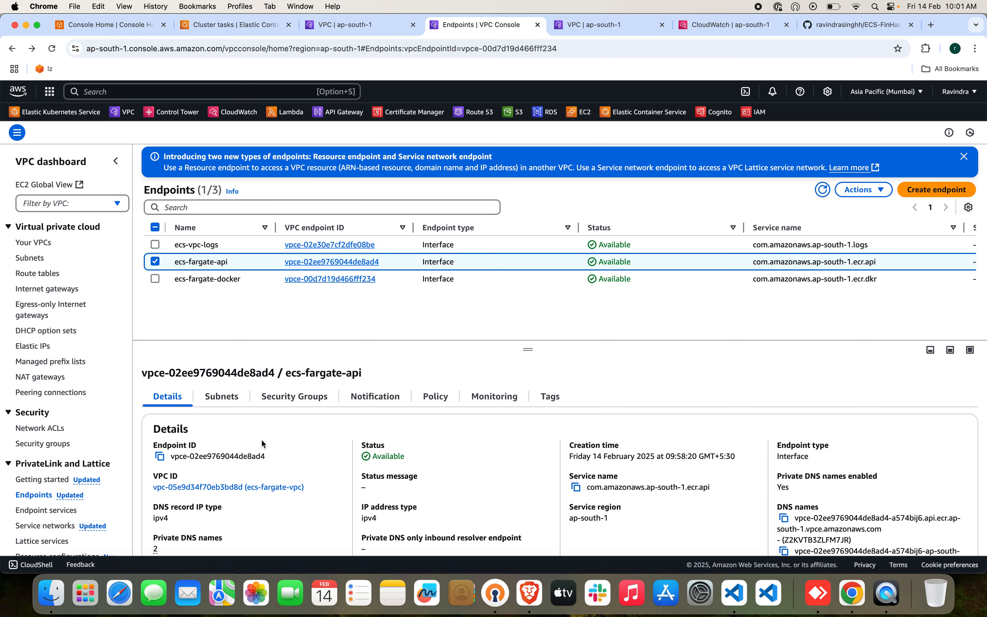
{"action": "left_click", "coordinate": [287, 406]}
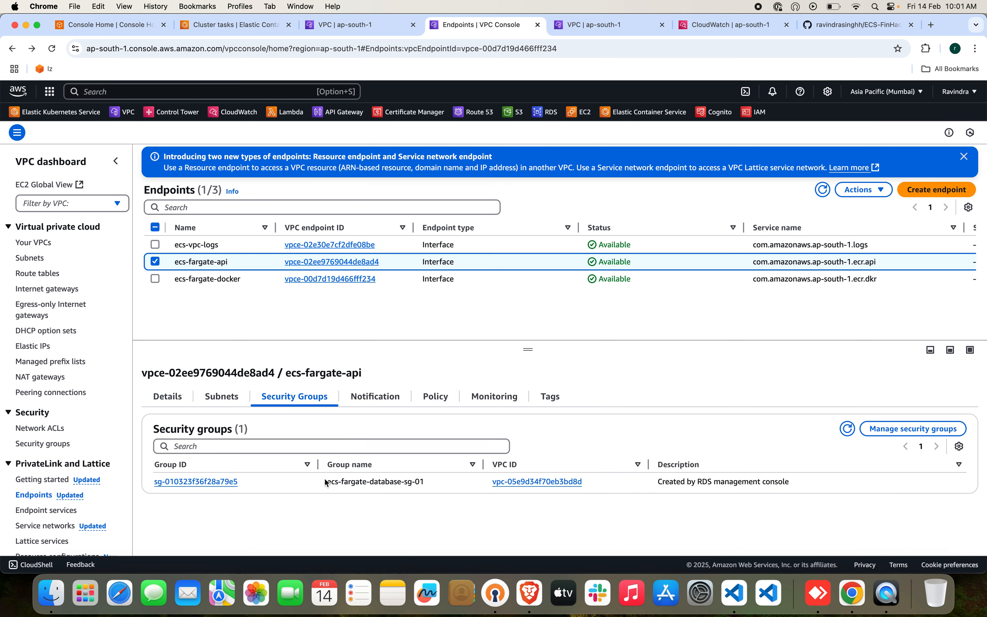
{"action": "left_click_drag", "start_coordinate": [326, 482], "coordinate": [418, 481]}
{"action": "left_click", "coordinate": [877, 429]}
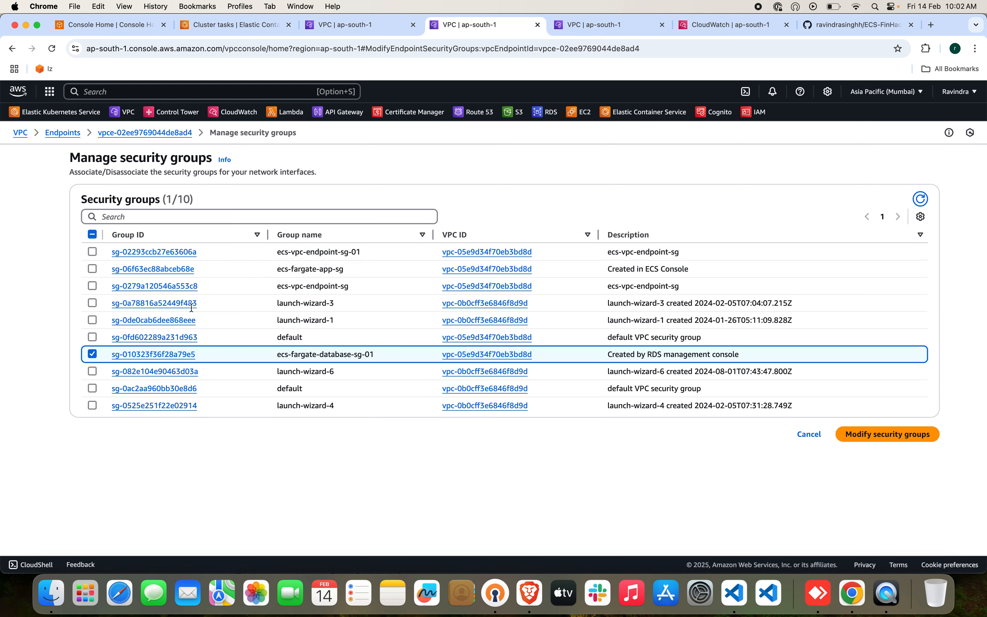
{"action": "left_click", "coordinate": [93, 354]}
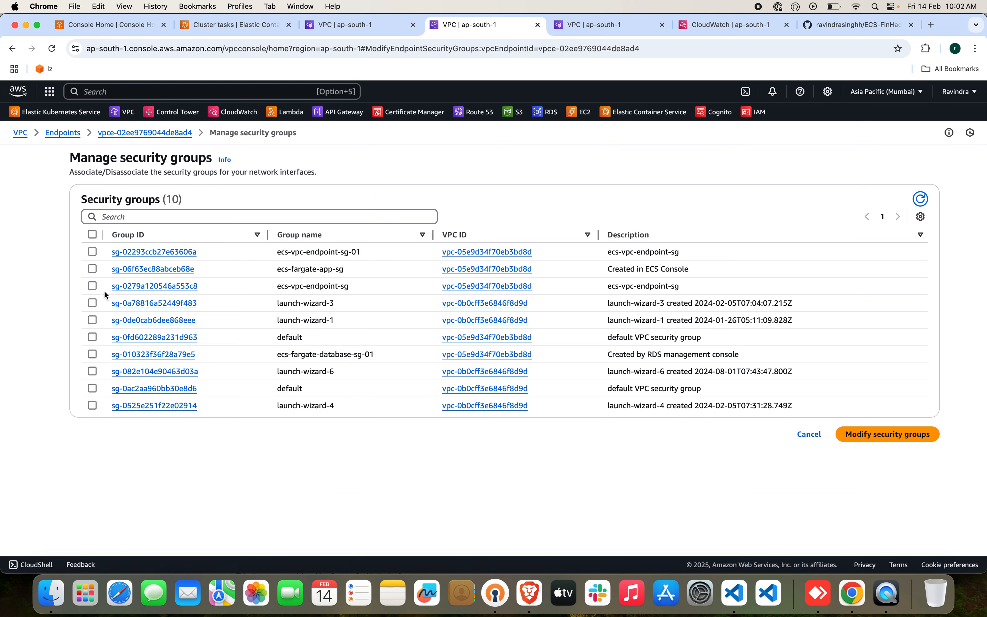
{"action": "left_click", "coordinate": [93, 252]}
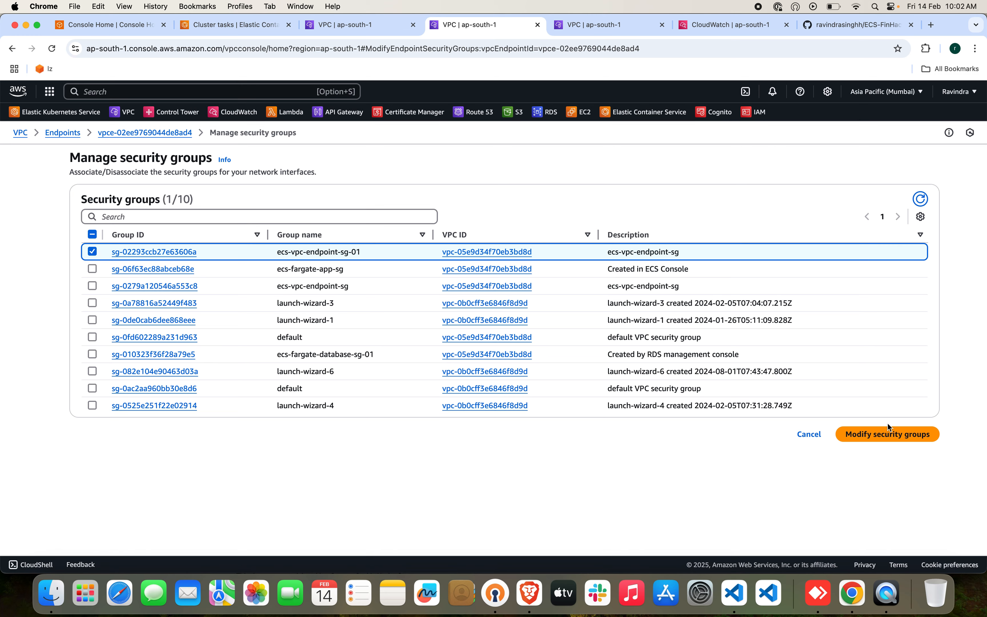
{"action": "left_click", "coordinate": [890, 436]}
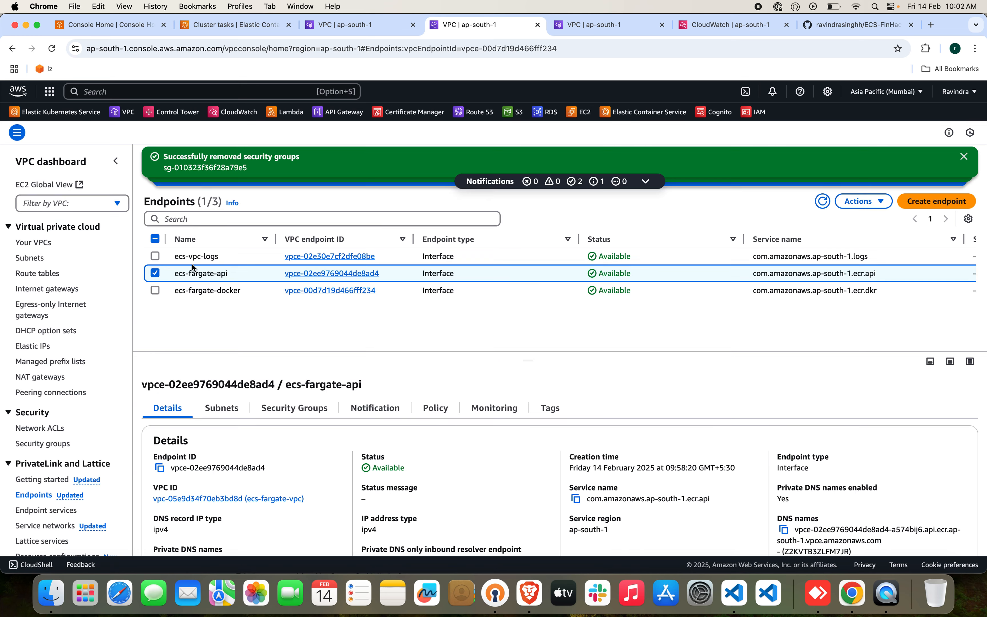
Replace the ecs-fargate-database-sg-01 security group with ecs-vpc-endpoint-sg-01 on the ecs-fargate-docker endpoint.
{"action": "left_click", "coordinate": [155, 273]}
{"action": "left_click", "coordinate": [154, 290]}
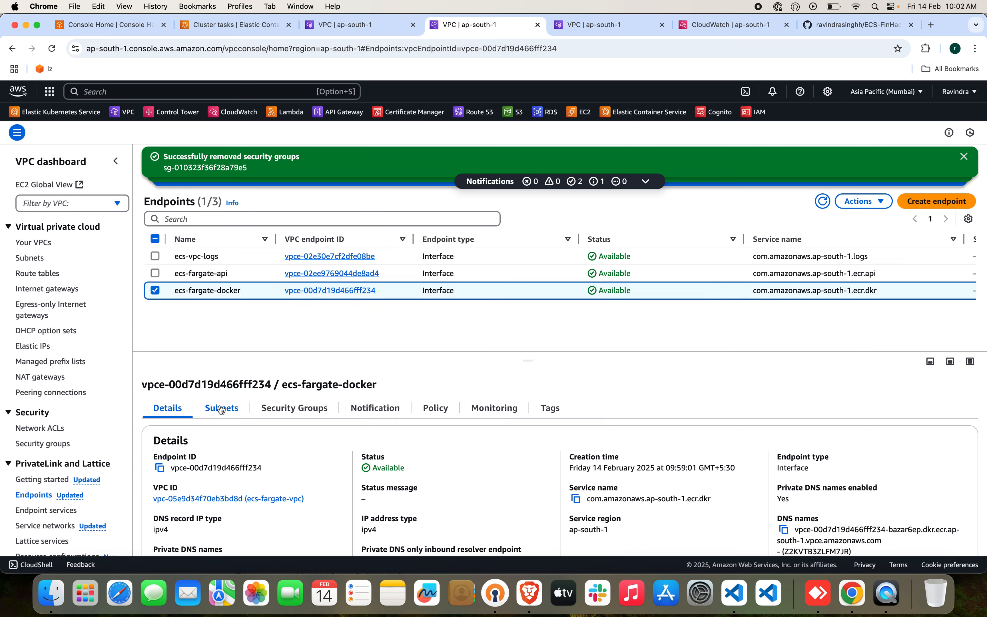
{"action": "left_click", "coordinate": [294, 408]}
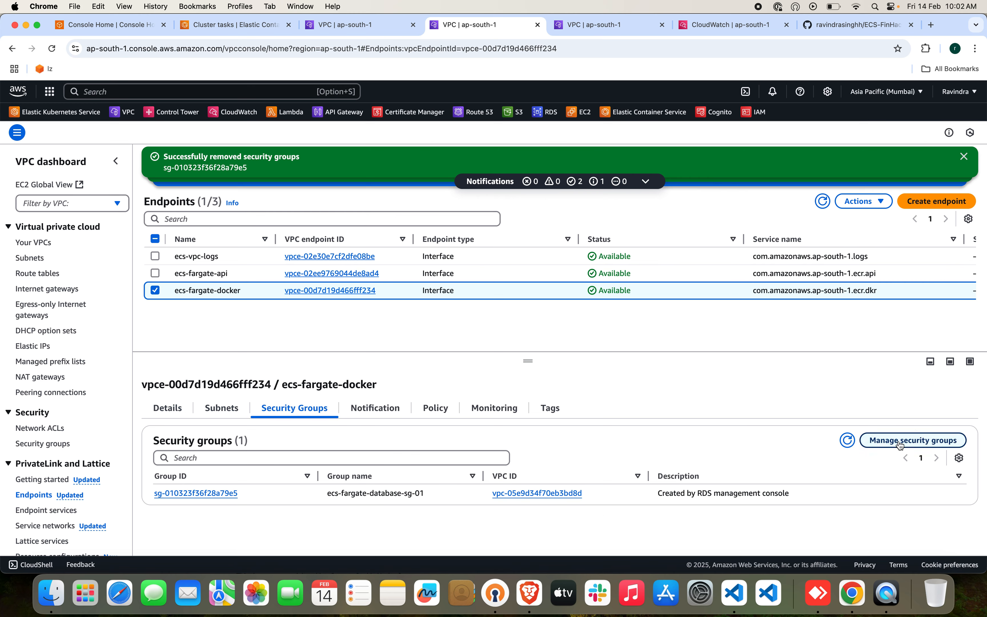
{"action": "left_click", "coordinate": [913, 442]}
{"action": "left_click", "coordinate": [93, 354]}
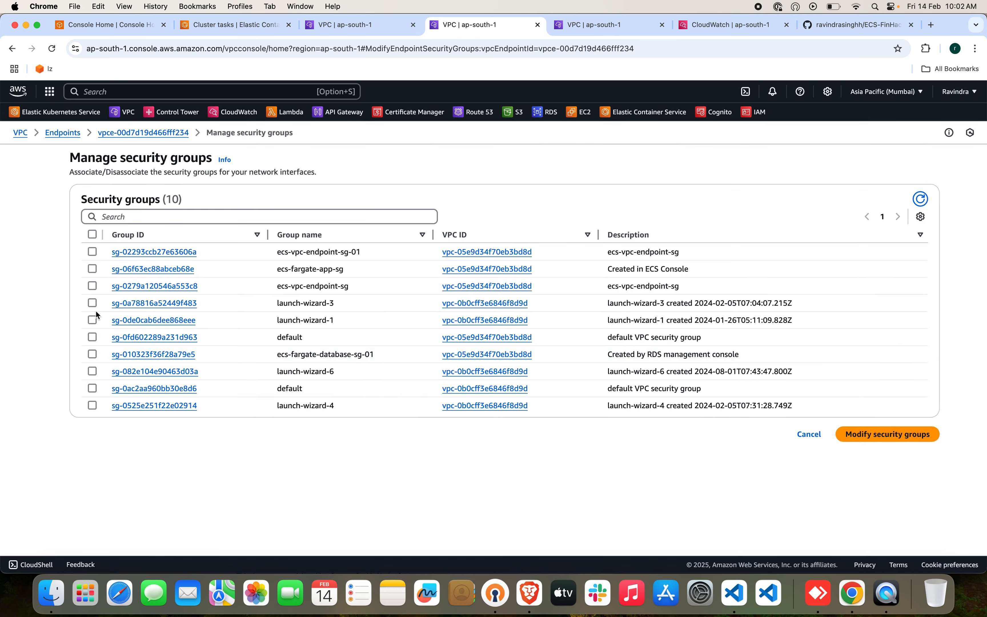
{"action": "left_click", "coordinate": [93, 252]}
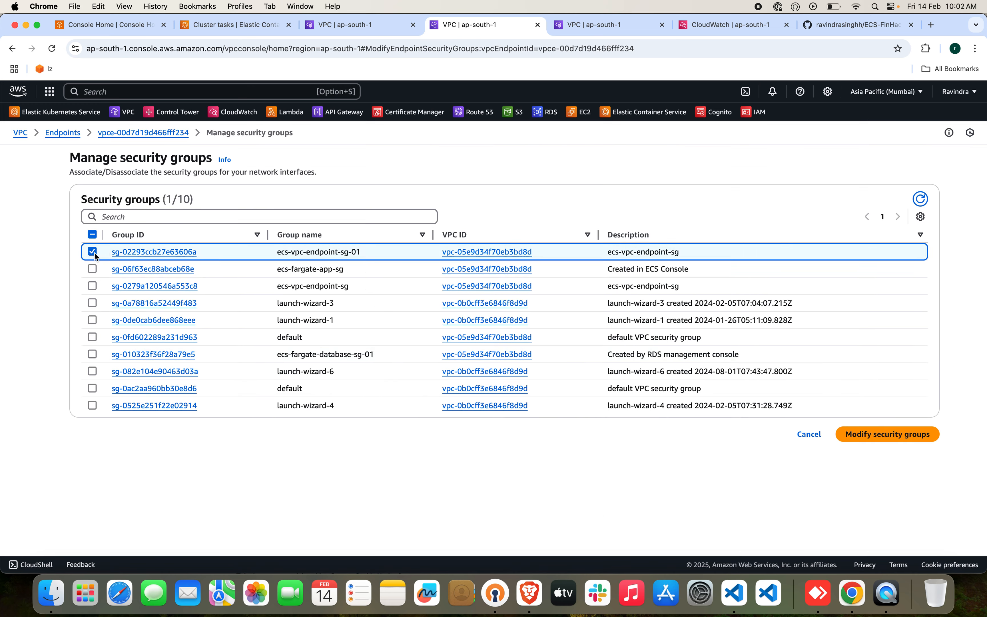
{"action": "left_click", "coordinate": [887, 435]}
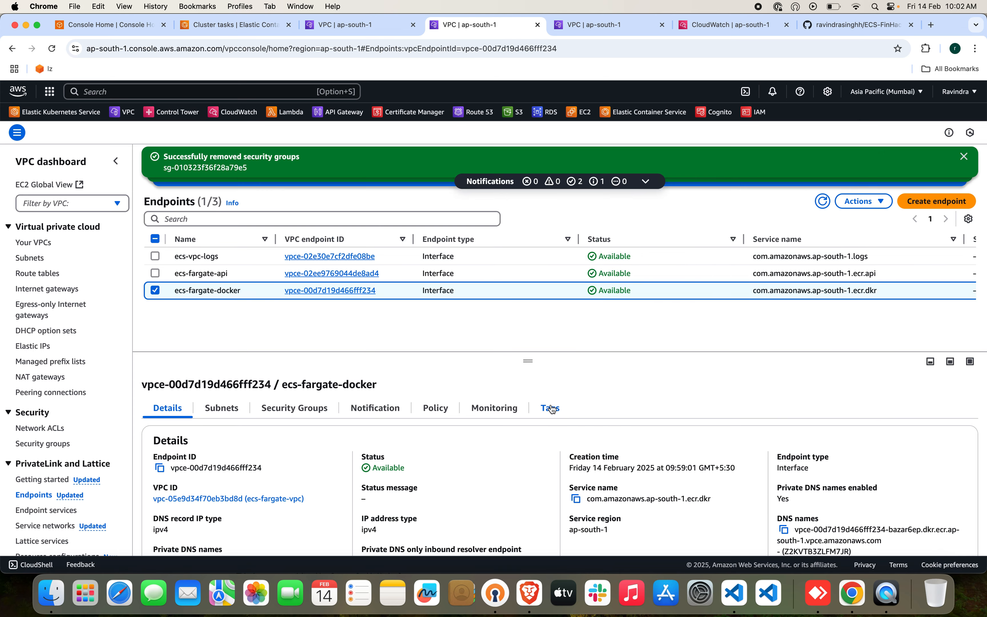
Open ecs-fargate-cluster in Elastic Container Service in a new browser tab and force a new deployment of the nodejs-svc service.
{"action": "left_click", "coordinate": [230, 92]}
{"action": "type", "text": "ecs"}
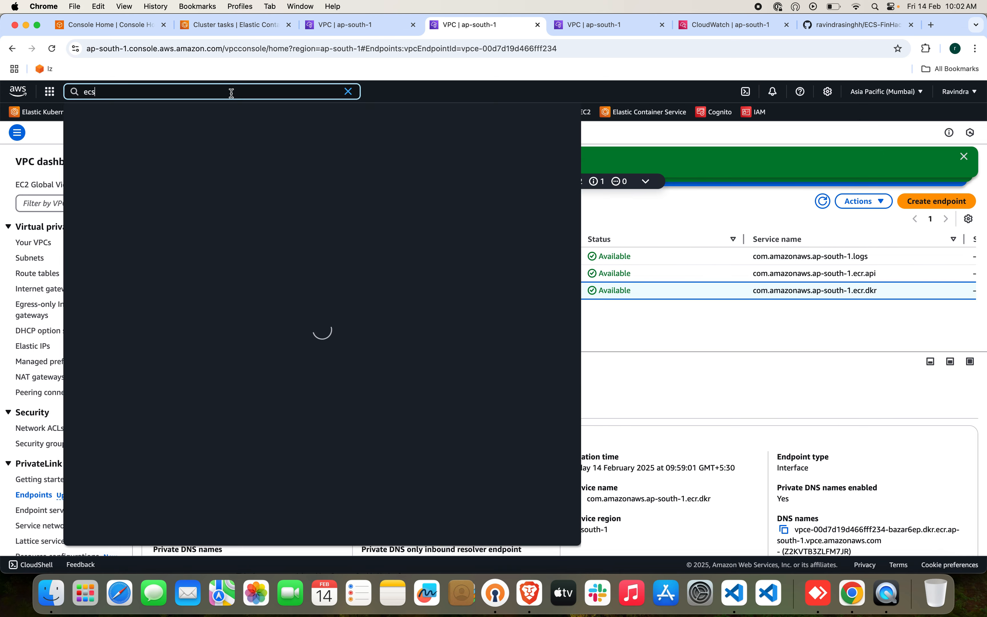
{"action": "left_click", "coordinate": [252, 152], "text": "super"}
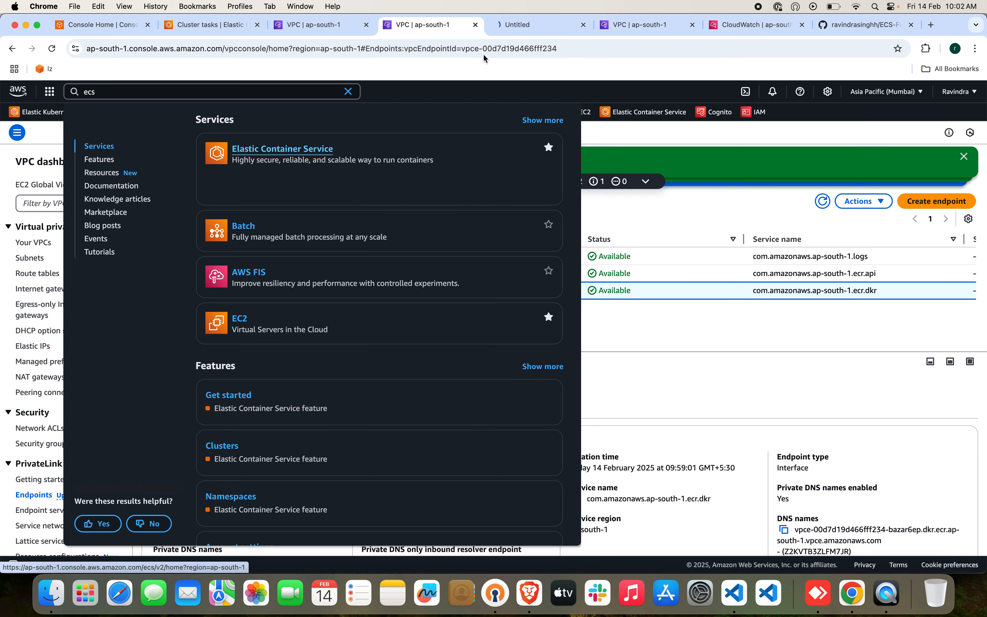
{"action": "left_click", "coordinate": [518, 24]}
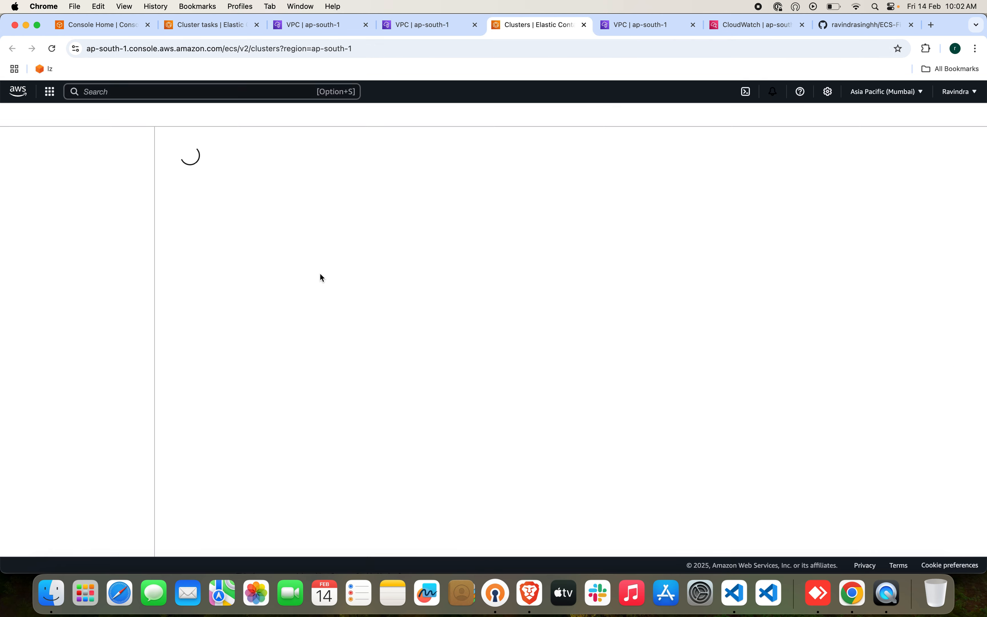
{"action": "left_click", "coordinate": [205, 231]}
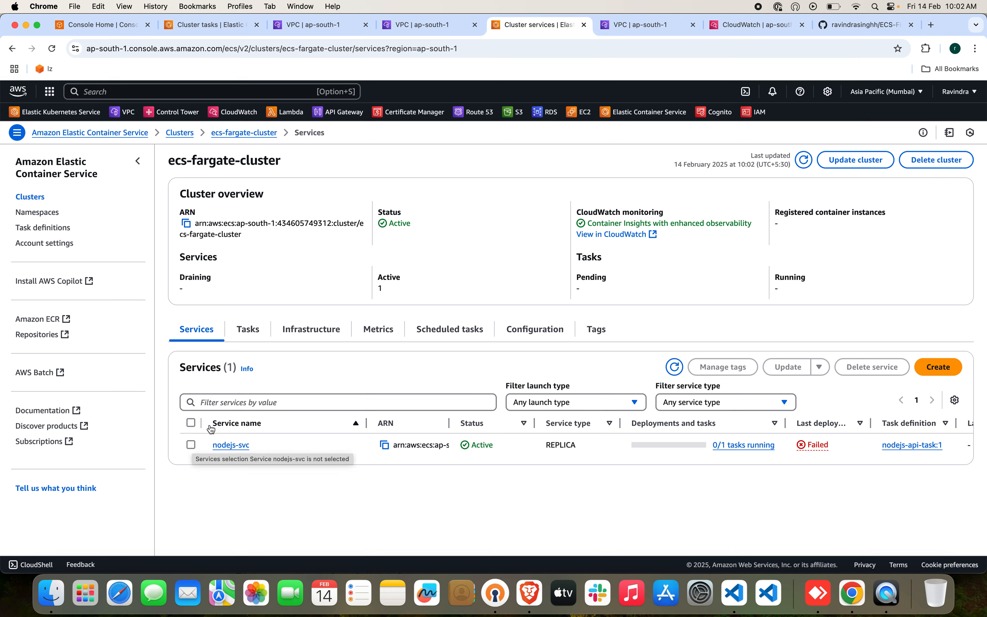
{"action": "left_click", "coordinate": [248, 329]}
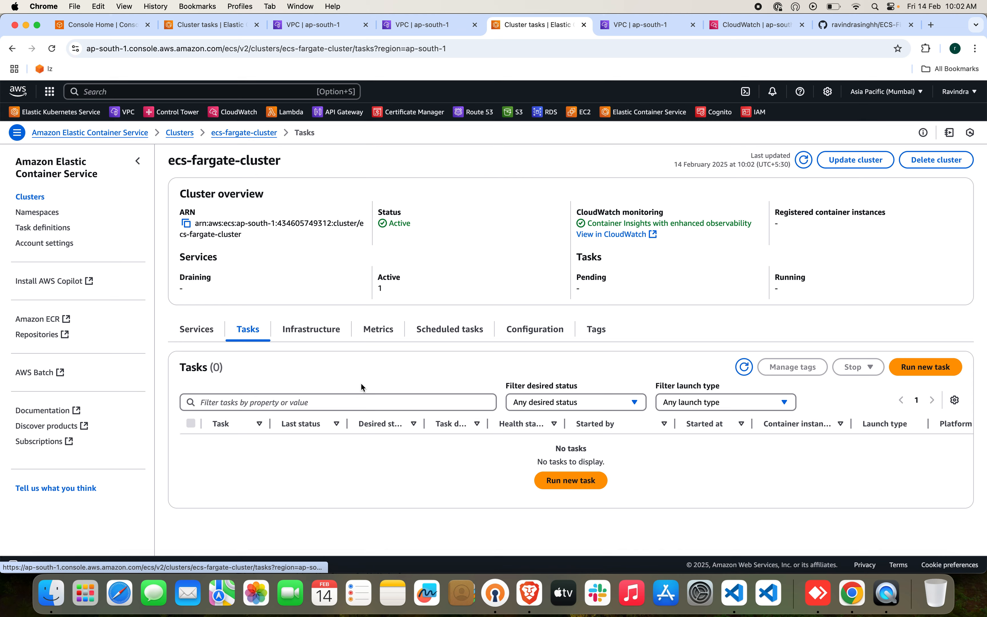
{"action": "left_click", "coordinate": [211, 338]}
{"action": "left_click", "coordinate": [191, 444]}
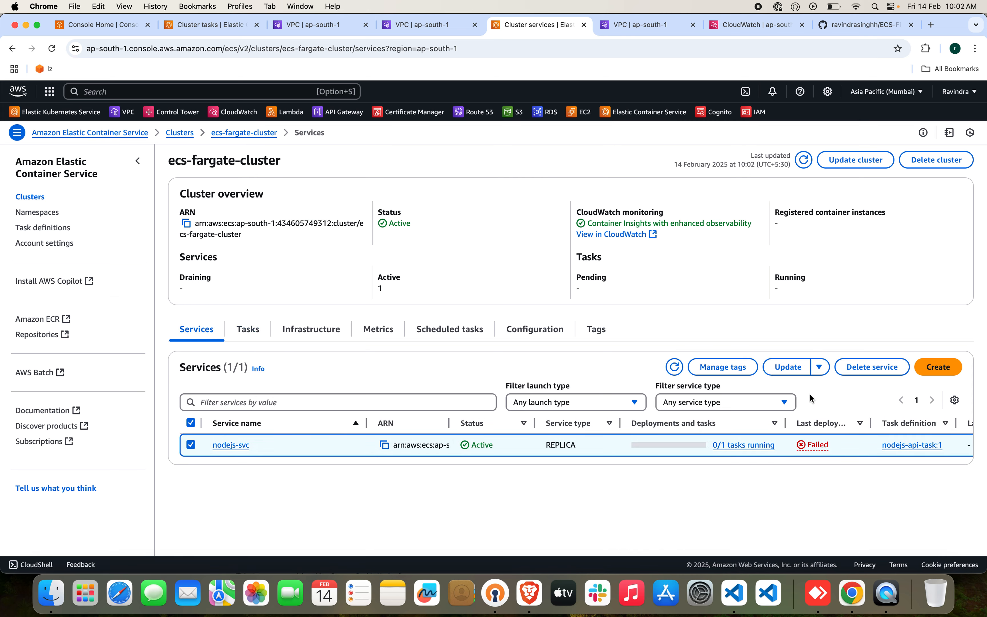
{"action": "left_click", "coordinate": [819, 366]}
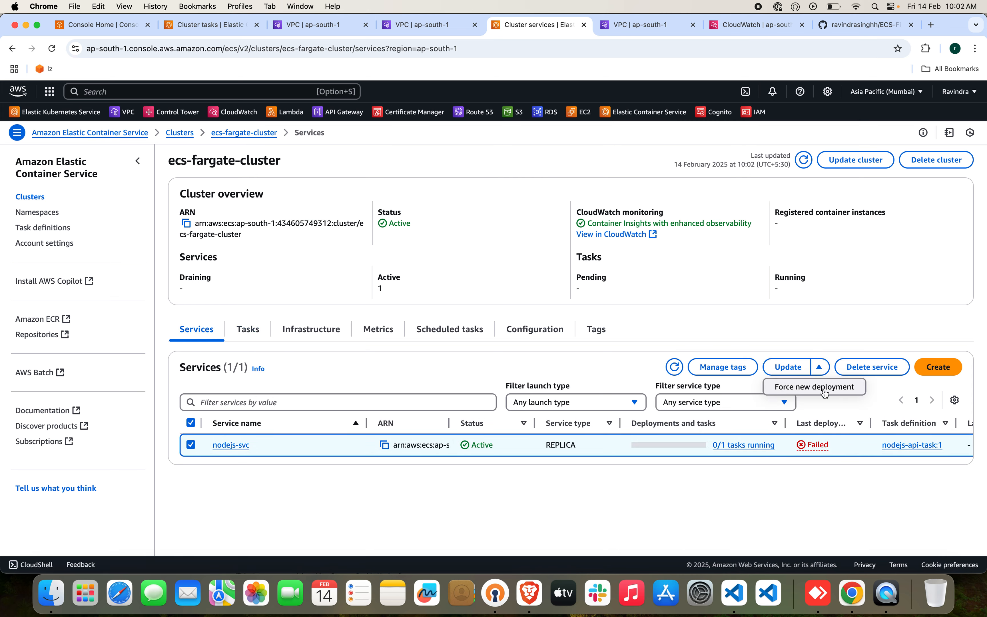
{"action": "left_click", "coordinate": [823, 391]}
{"action": "left_click", "coordinate": [623, 372]}
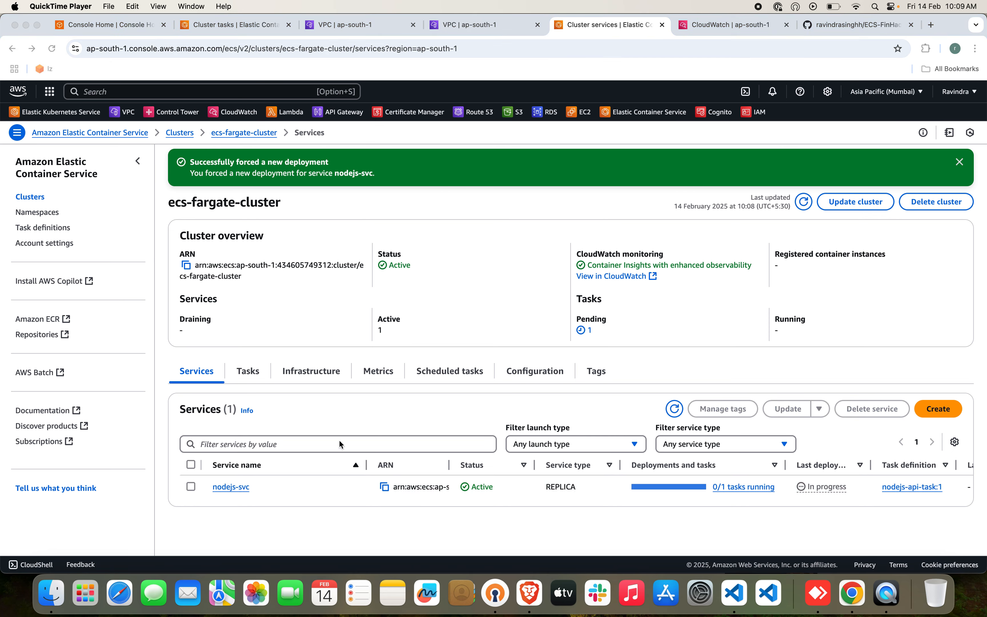
Review the tasks of ecs-fargate-cluster and open the first stopped task to inspect its error.
{"action": "left_click", "coordinate": [250, 374]}
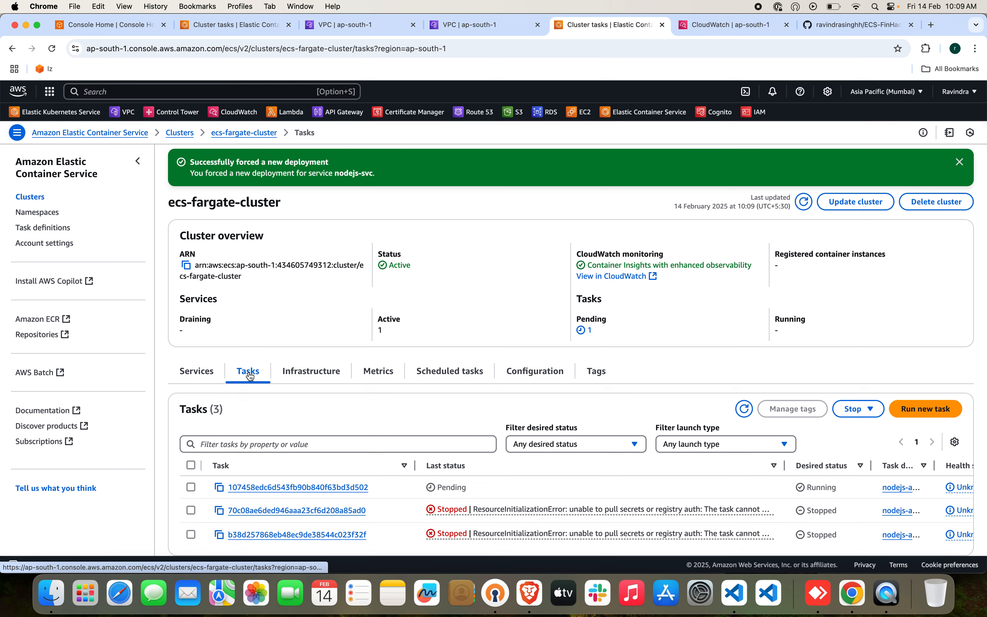
{"action": "scroll", "coordinate": [398, 471], "scroll_direction": "down", "scroll_amount": 2}
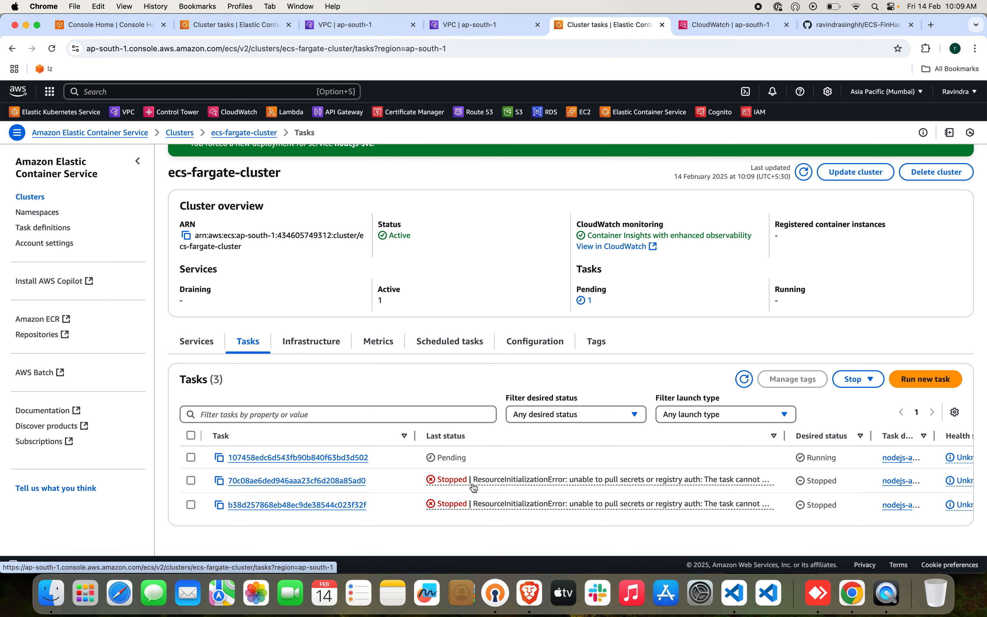
{"action": "left_click", "coordinate": [309, 481]}
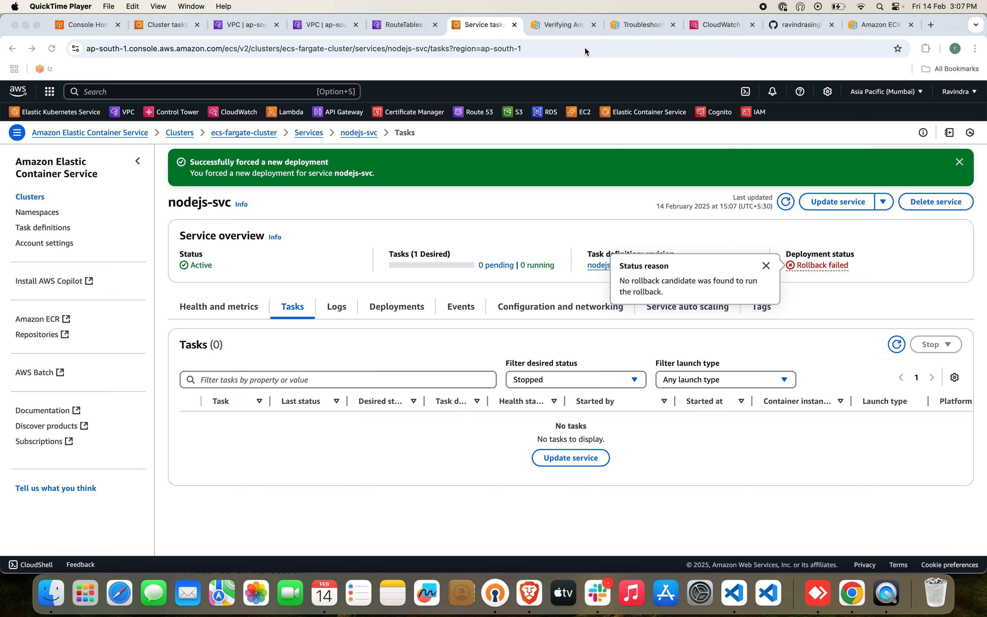
Consult the open AWS documentation on ECS task errors and read the Amazon ECR guide's VPC endpoint requirements for Fargate tasks.
{"action": "left_click", "coordinate": [561, 26]}
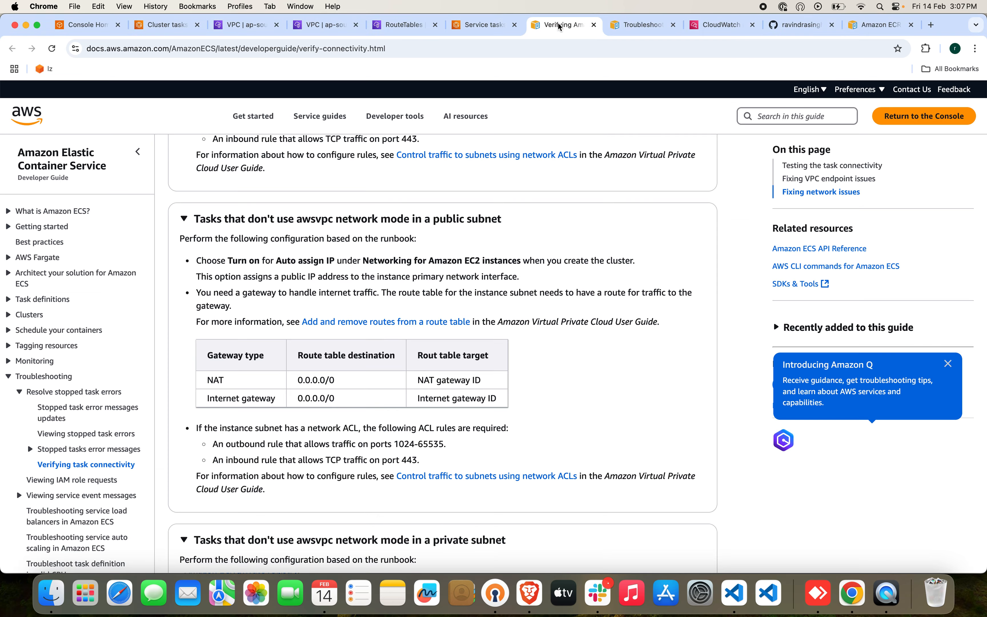
{"action": "left_click", "coordinate": [624, 25]}
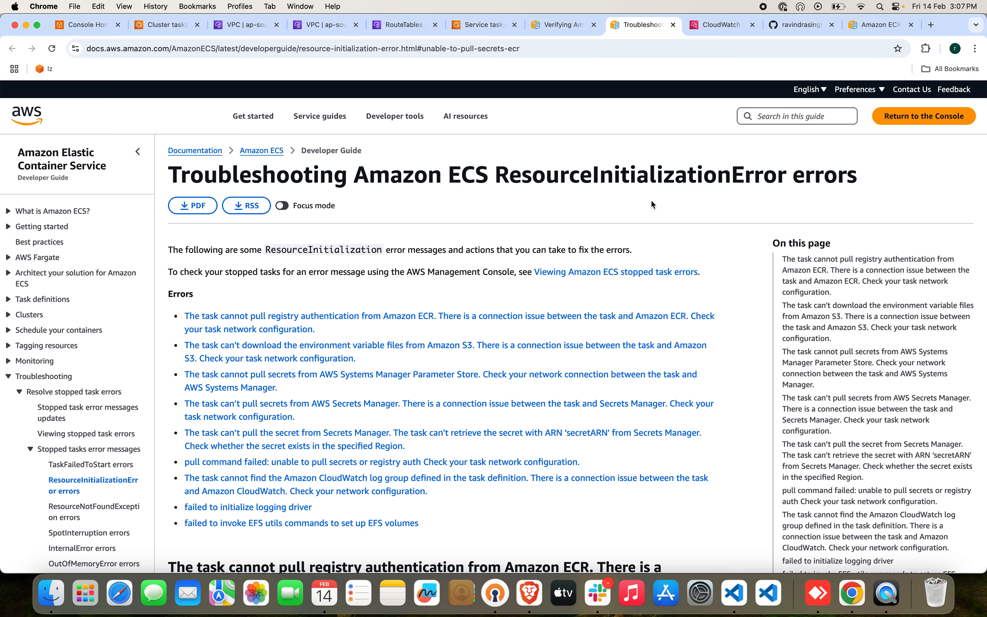
{"action": "left_click_drag", "start_coordinate": [873, 26], "coordinate": [730, 25]}
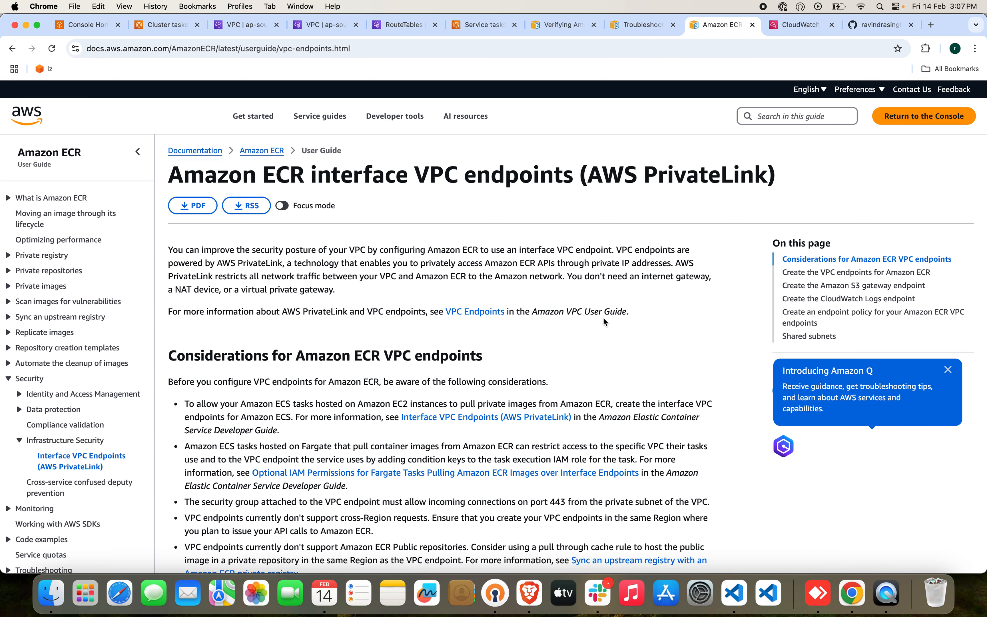
{"action": "scroll", "coordinate": [604, 318], "scroll_direction": "down", "scroll_amount": 4}
{"action": "scroll", "coordinate": [604, 318], "scroll_direction": "down", "scroll_amount": 3}
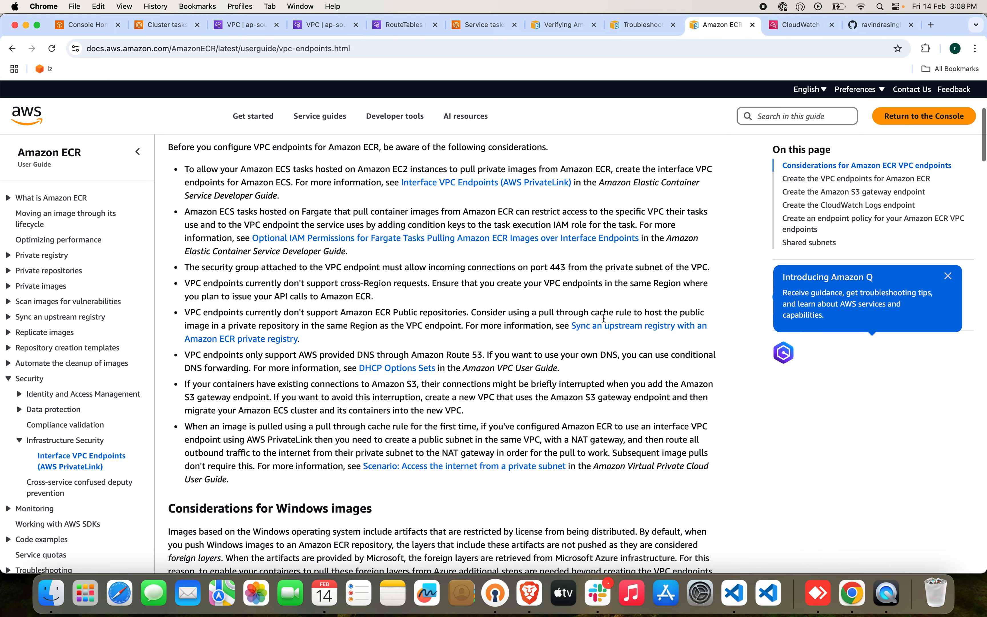
{"action": "scroll", "coordinate": [605, 322], "scroll_direction": "down", "scroll_amount": 10}
{"action": "scroll", "coordinate": [604, 322], "scroll_direction": "down", "scroll_amount": 7}
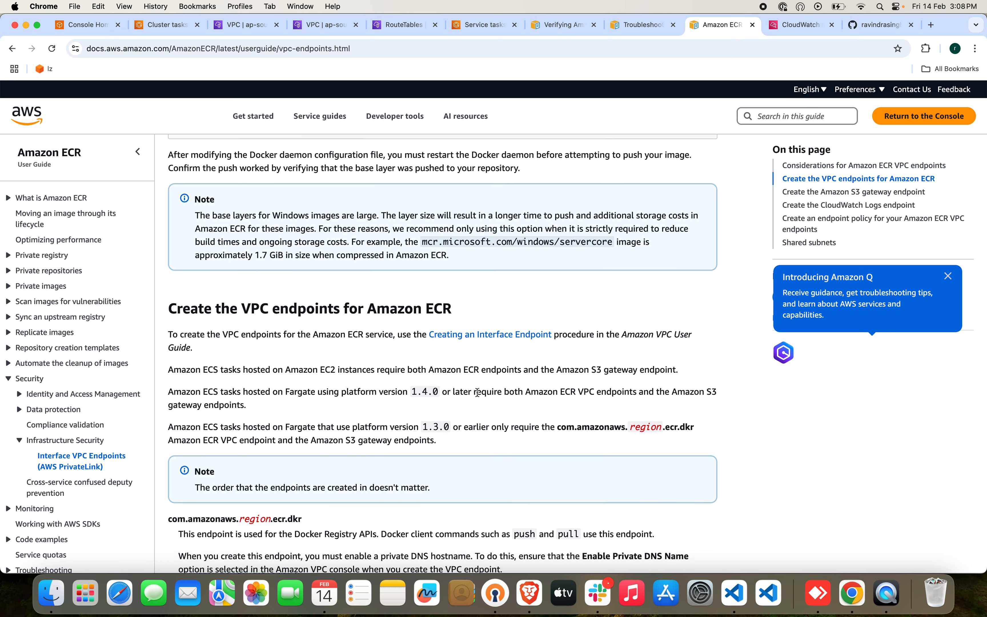
{"action": "scroll", "coordinate": [478, 393], "scroll_direction": "down", "scroll_amount": 2}
{"action": "scroll", "coordinate": [479, 396], "scroll_direction": "down", "scroll_amount": 1}
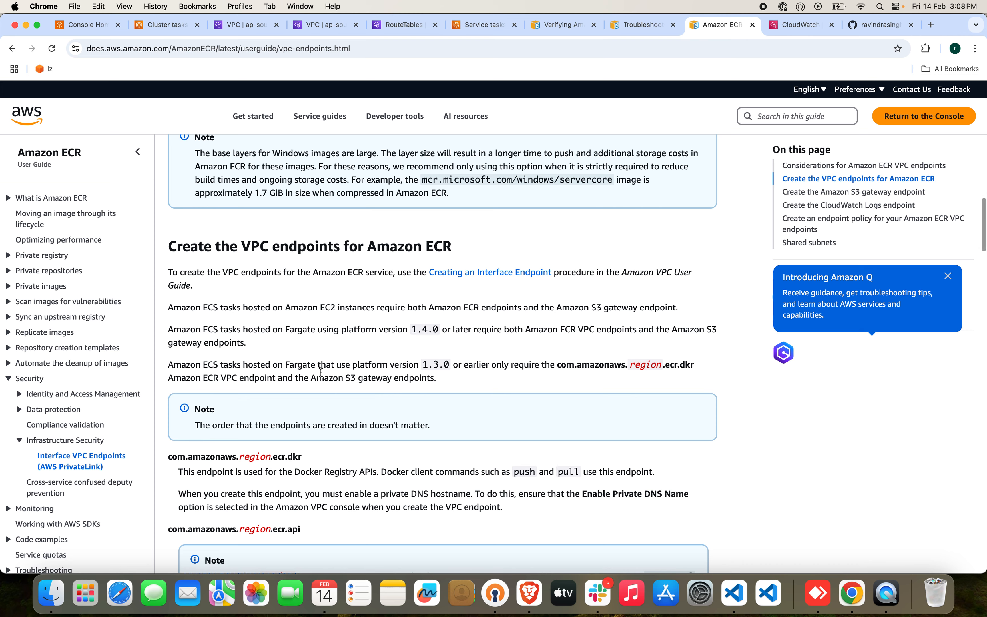
{"action": "left_click_drag", "start_coordinate": [311, 377], "coordinate": [436, 387]}
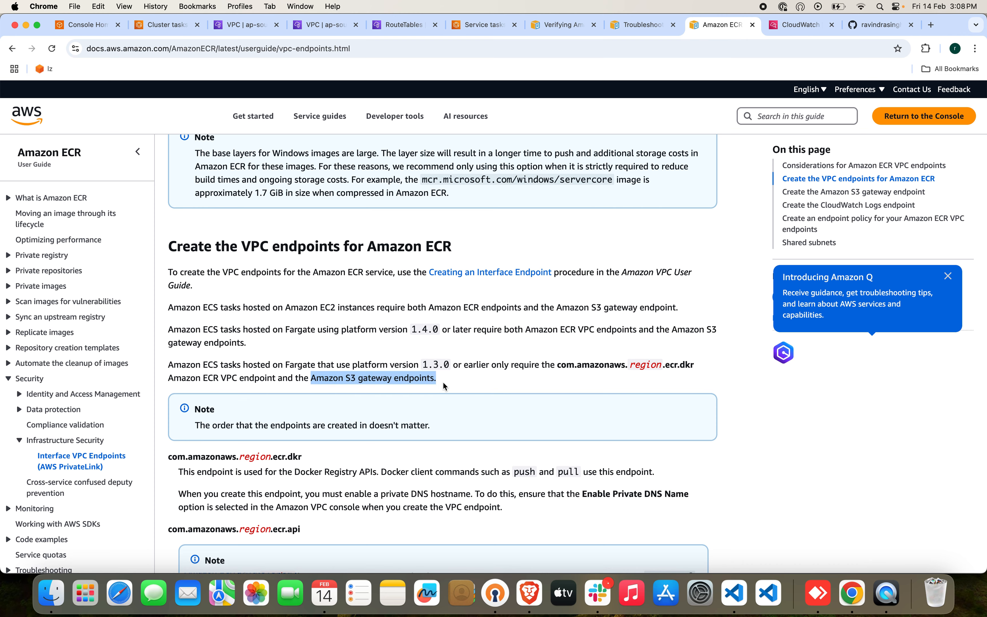
{"action": "left_click", "coordinate": [444, 386]}
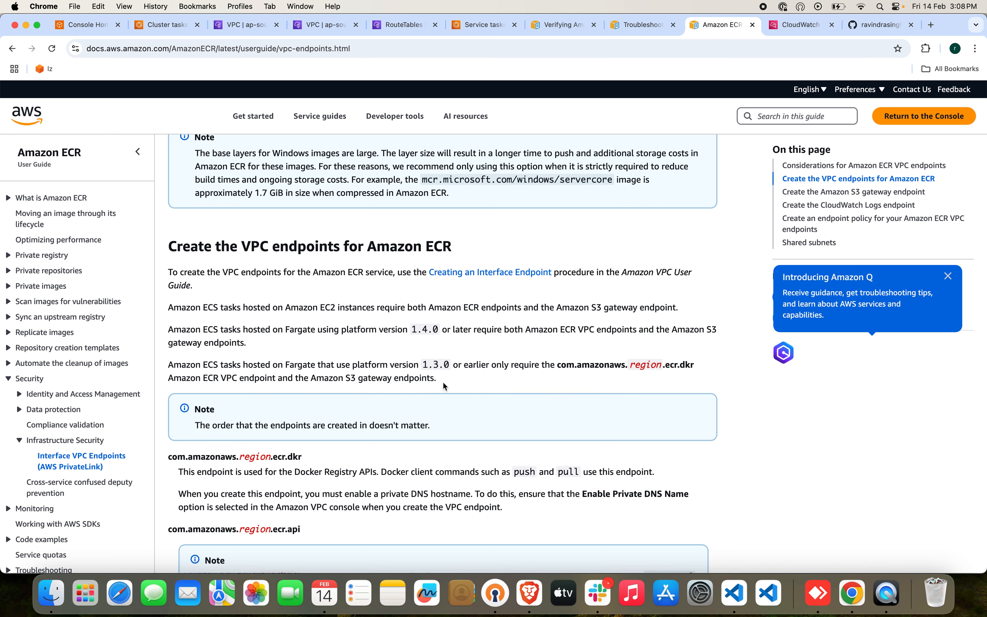
Start a new AWS services endpoint from the VPC Endpoints list and name it ecs-fargate-s3.
{"action": "left_click", "coordinate": [335, 26]}
{"action": "left_click", "coordinate": [616, 375]}
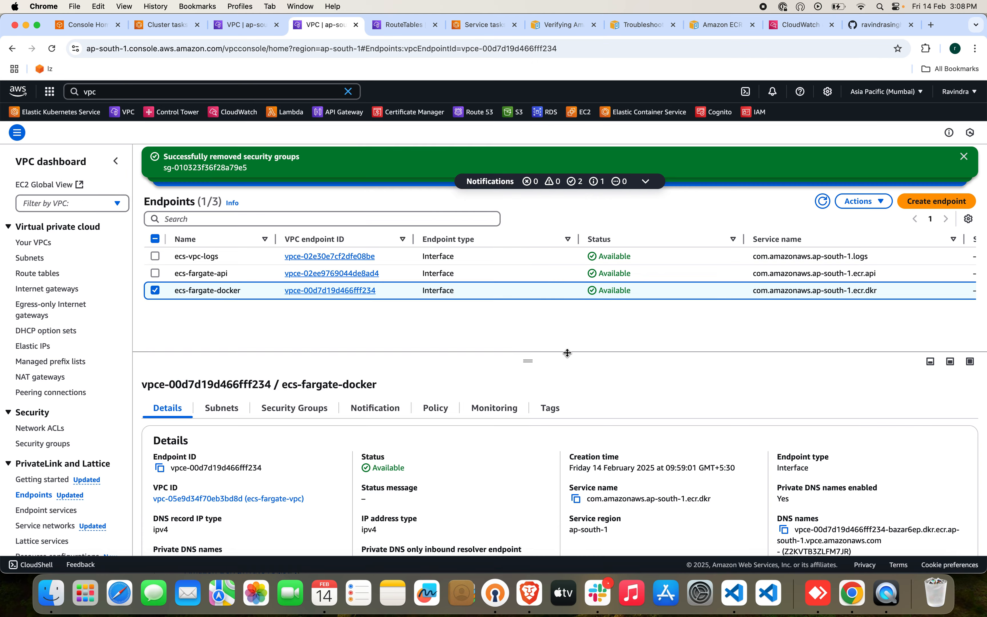
{"action": "left_click", "coordinate": [956, 204]}
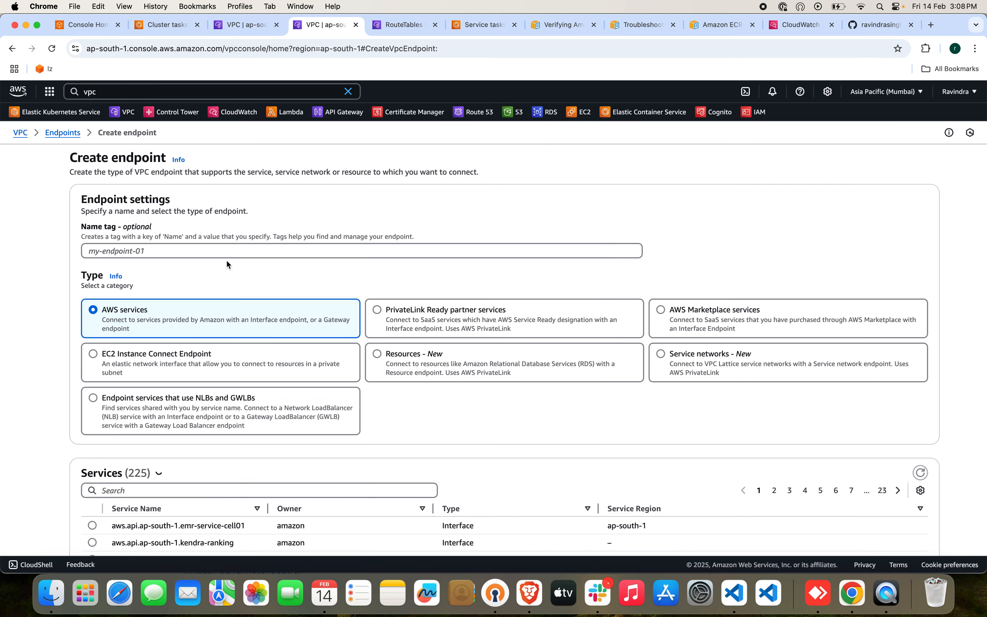
{"action": "left_click", "coordinate": [201, 250]}
{"action": "type", "text": "ecs-fargate-s3"}
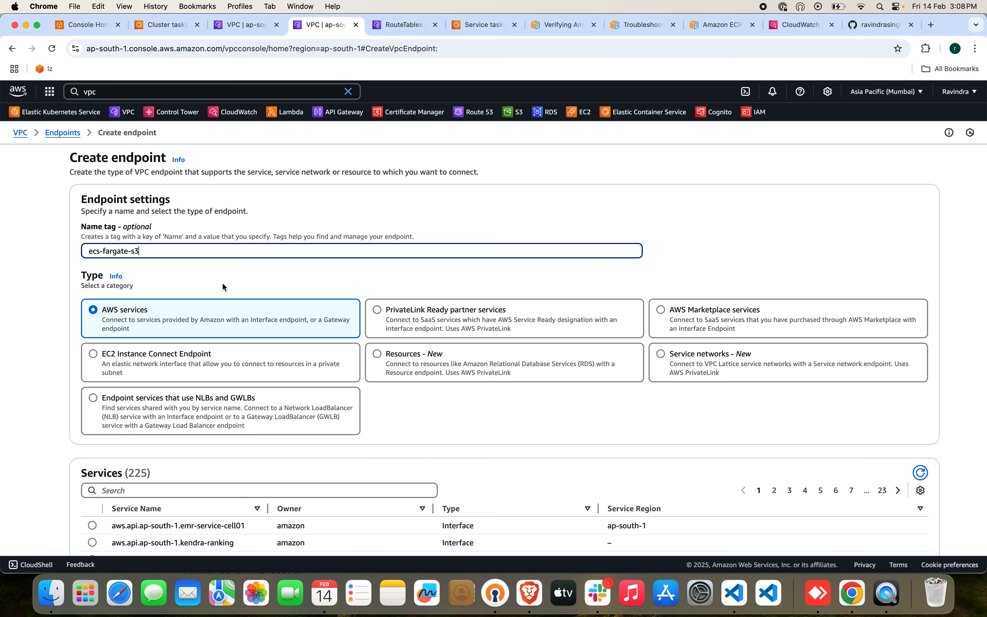
Filter the endpoint services by com.amazonaws.ap-south-1.s3 and select the Gateway type service.
{"action": "scroll", "coordinate": [280, 400], "scroll_direction": "down", "scroll_amount": 5}
{"action": "left_click", "coordinate": [262, 305]}
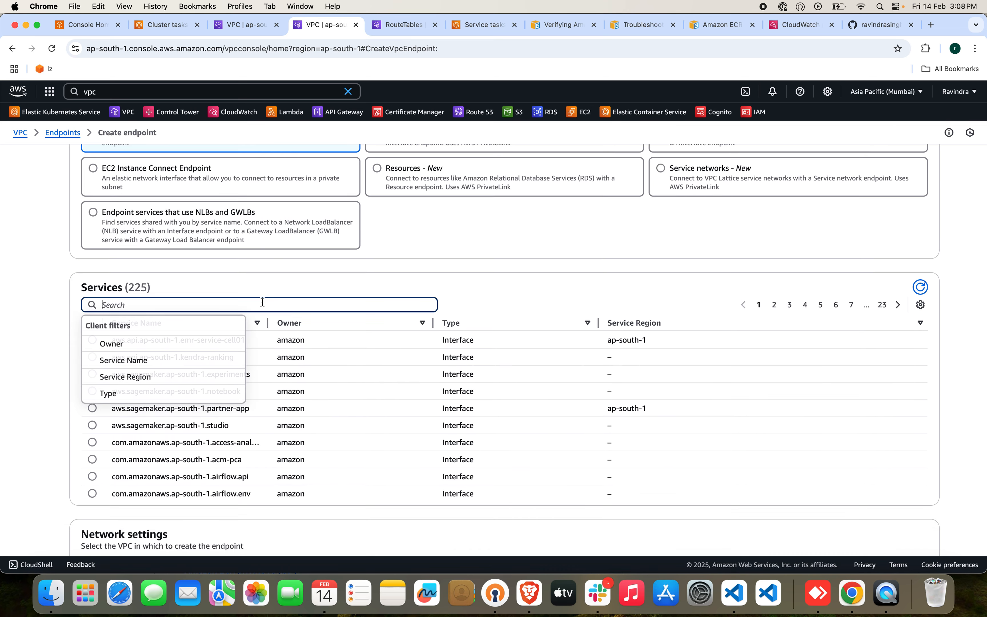
{"action": "type", "text": "s3"}
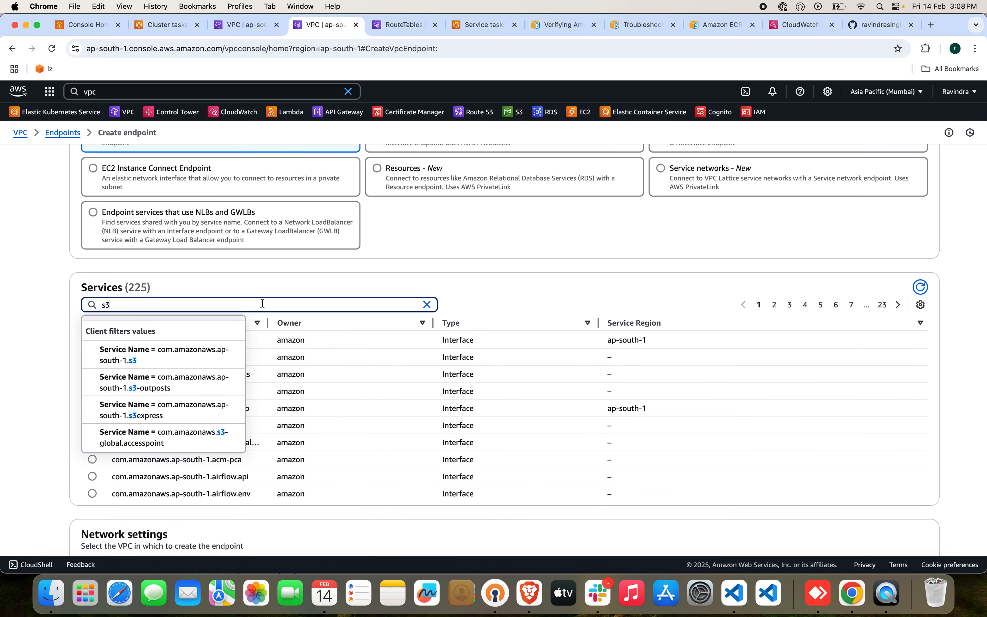
{"action": "left_click", "coordinate": [199, 357]}
{"action": "left_click", "coordinate": [93, 392]}
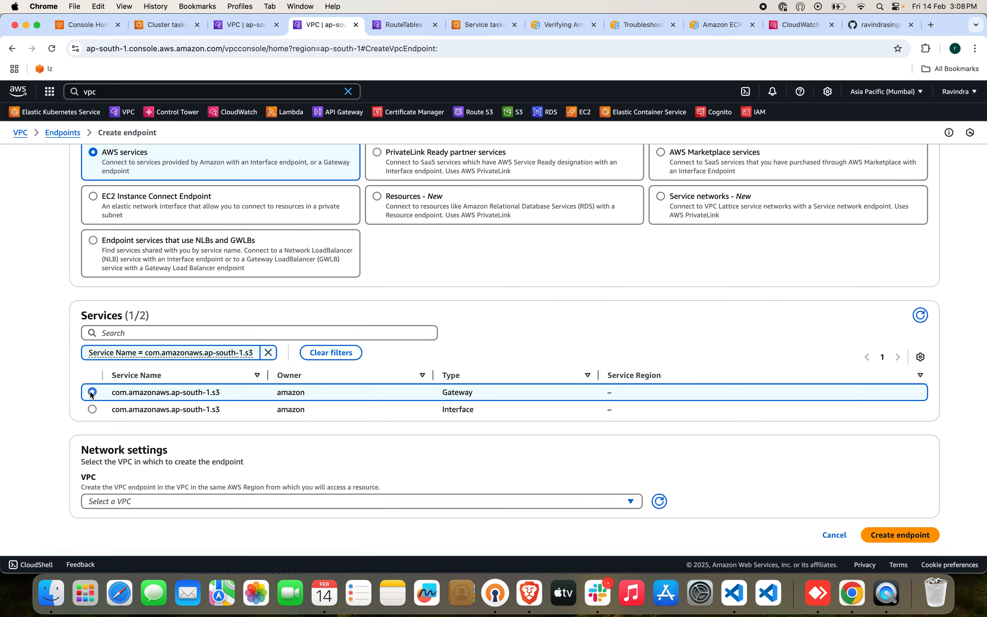
Assign the endpoint to ecs-fargate-vpc and the ecs-fargate-app-rb route table, create it with full access, and refresh the endpoints list.
{"action": "left_click", "coordinate": [327, 507]}
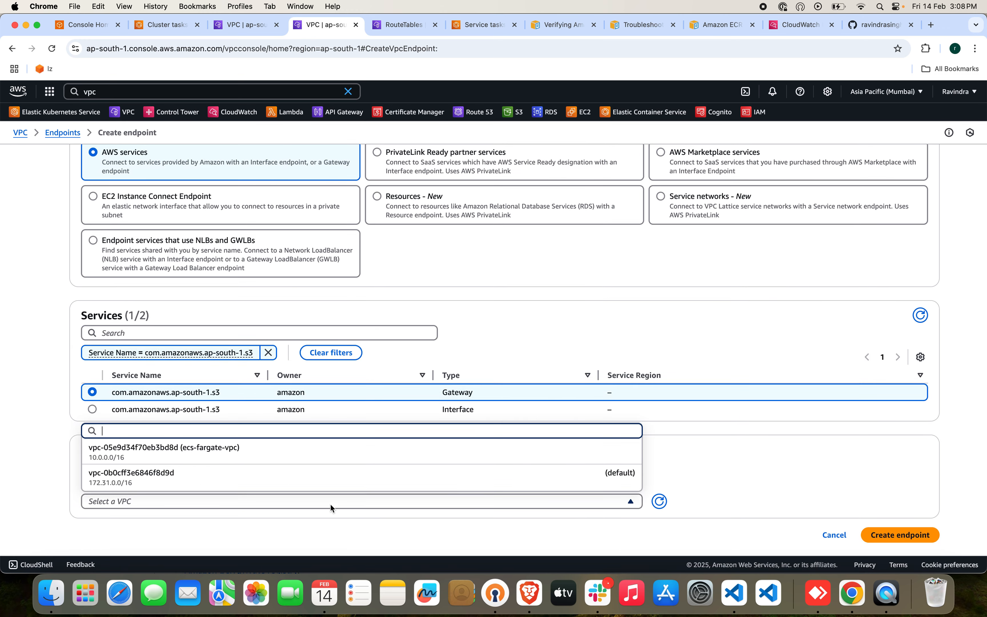
{"action": "left_click", "coordinate": [333, 458]}
{"action": "scroll", "coordinate": [472, 441], "scroll_direction": "down", "scroll_amount": 5}
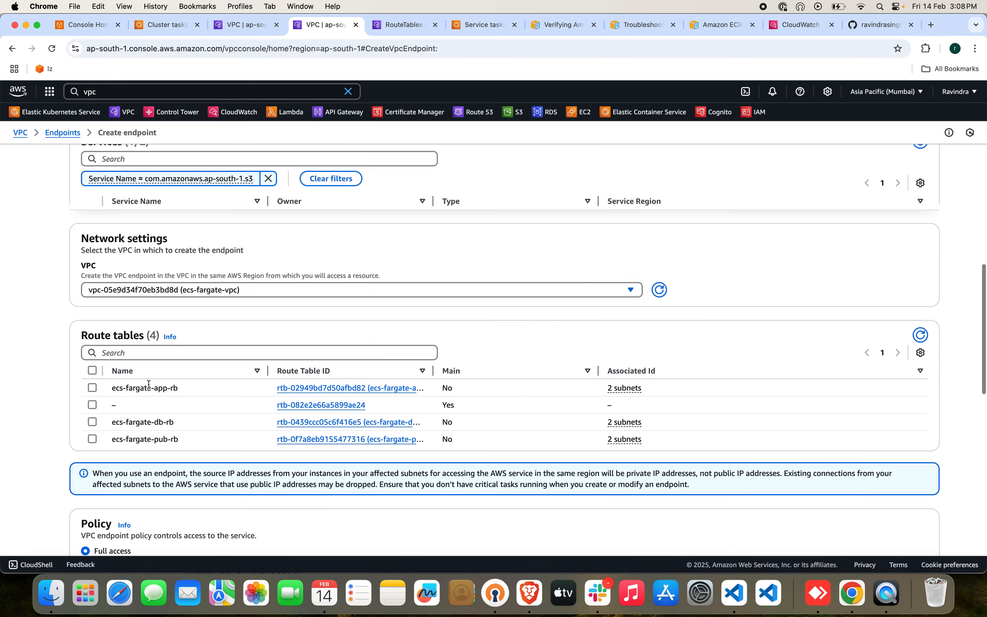
{"action": "left_click", "coordinate": [93, 388]}
{"action": "scroll", "coordinate": [547, 482], "scroll_direction": "down", "scroll_amount": 15}
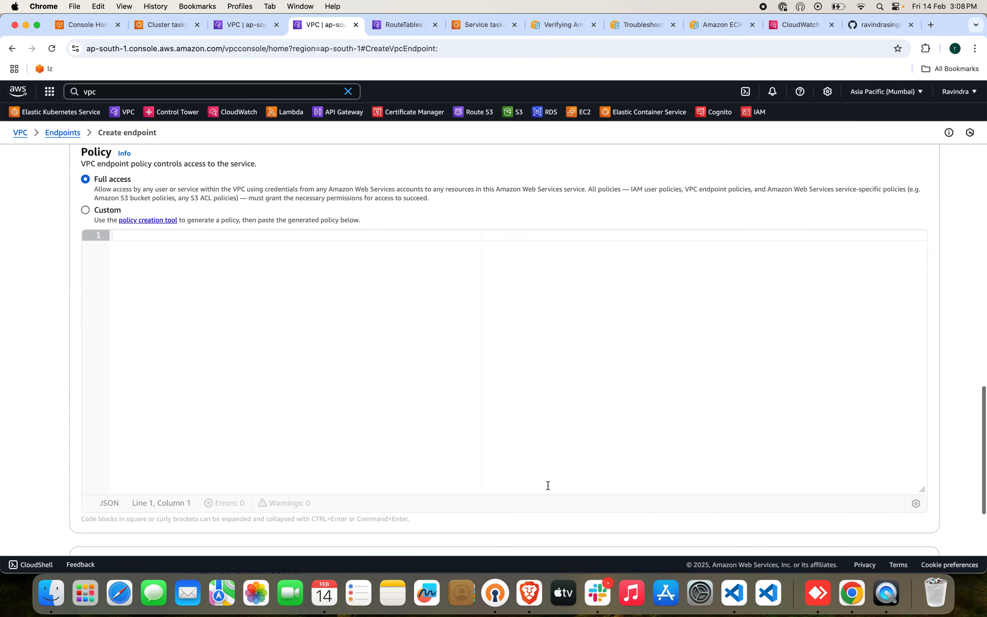
{"action": "left_click", "coordinate": [897, 535]}
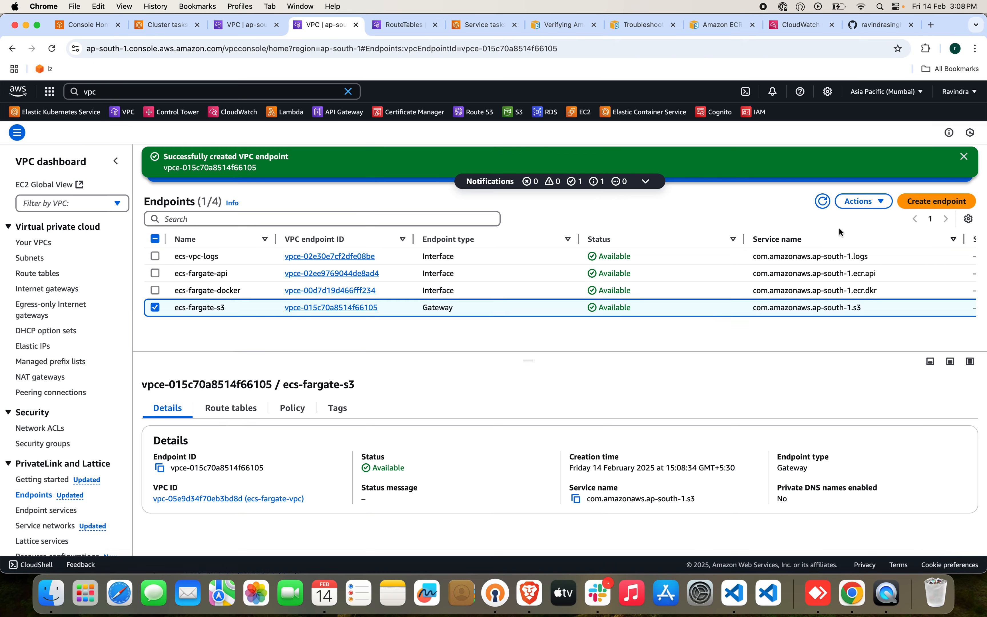
{"action": "left_click", "coordinate": [820, 205]}
Force a new deployment of the nodejs-svc service in ecs-fargate-cluster.
{"action": "left_click", "coordinate": [459, 26]}
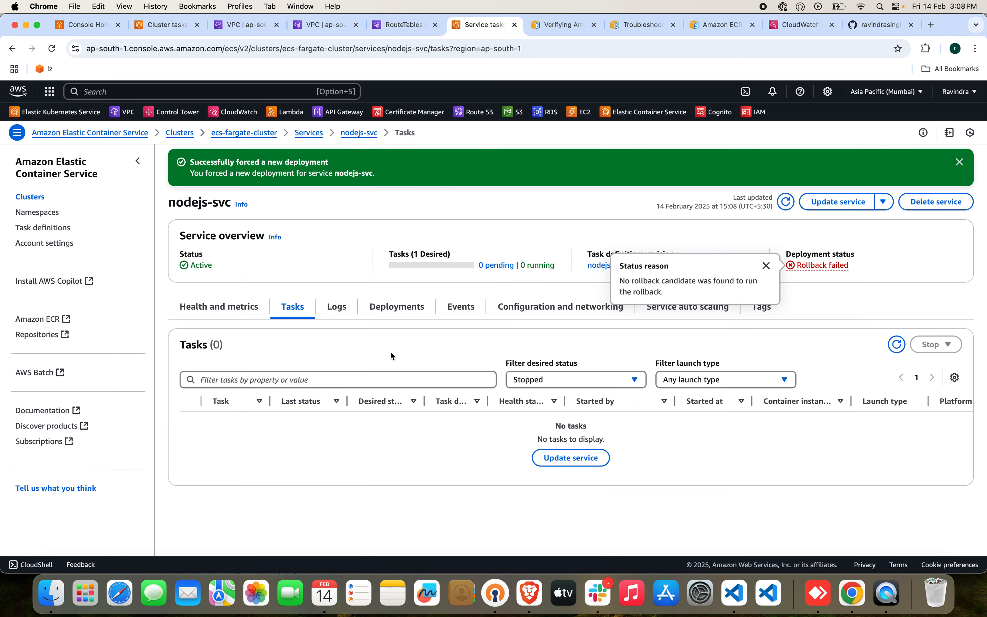
{"action": "left_click", "coordinate": [884, 201]}
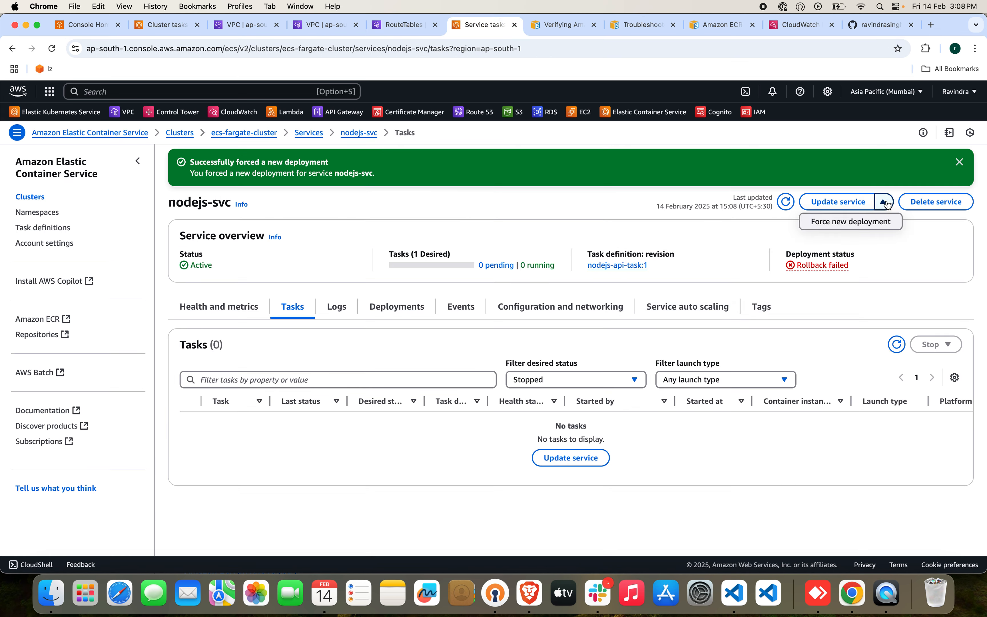
{"action": "left_click", "coordinate": [858, 221]}
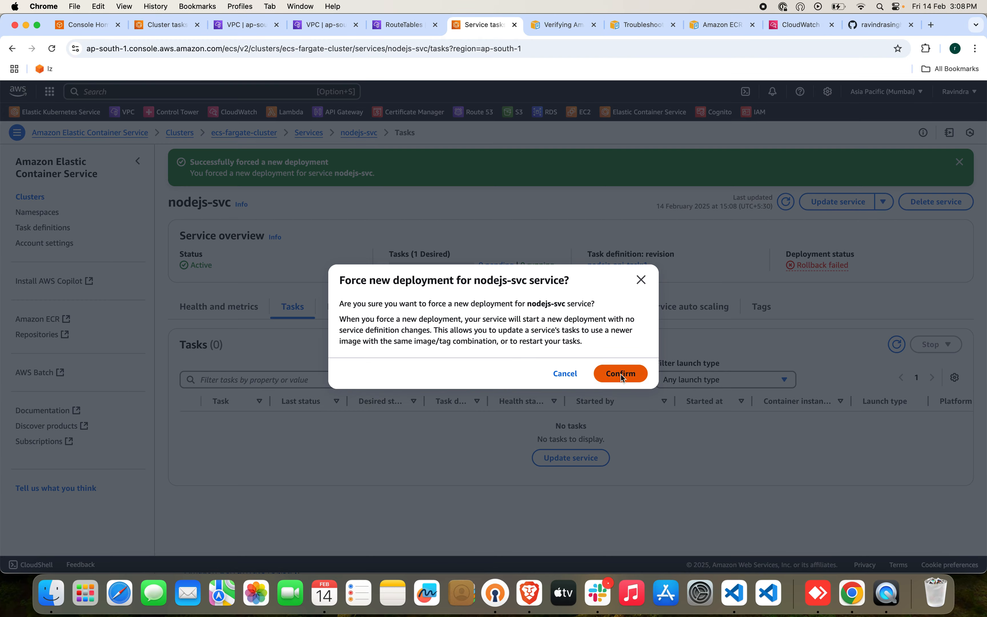
{"action": "left_click", "coordinate": [620, 373]}
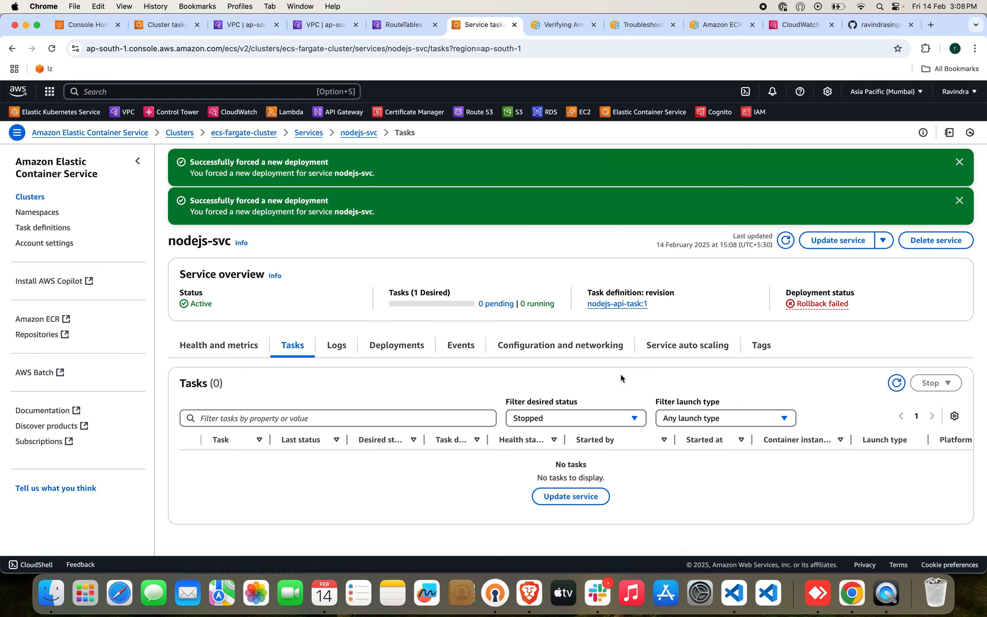
Refresh nodejs-svc and check its load balancer health and its list of stopped tasks.
{"action": "left_click", "coordinate": [785, 244]}
{"action": "left_click", "coordinate": [235, 350]}
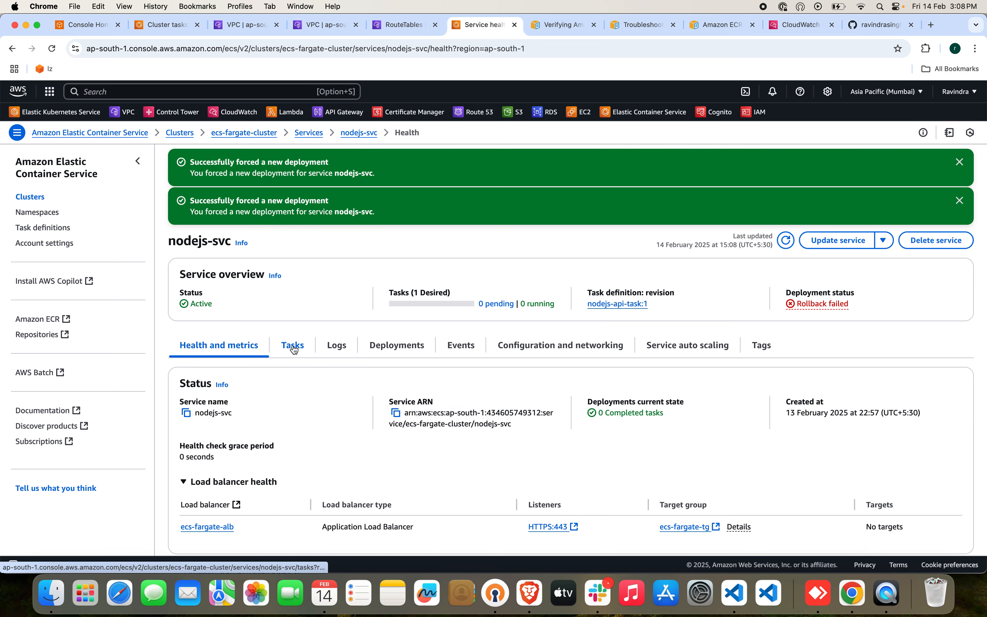
{"action": "scroll", "coordinate": [331, 409], "scroll_direction": "down", "scroll_amount": 6}
{"action": "scroll", "coordinate": [331, 409], "scroll_direction": "up", "scroll_amount": 6}
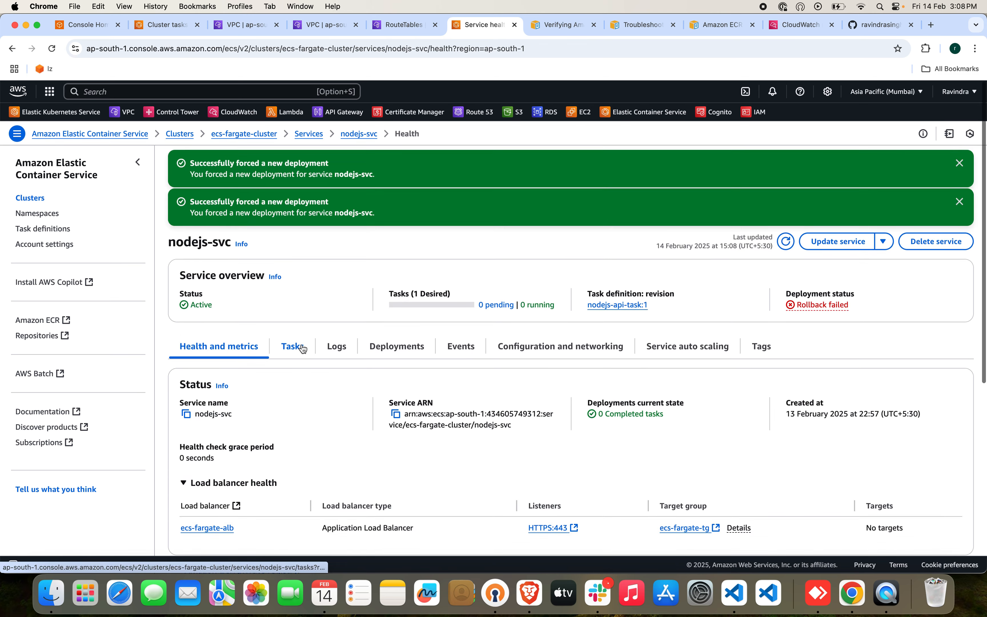
{"action": "left_click", "coordinate": [302, 348]}
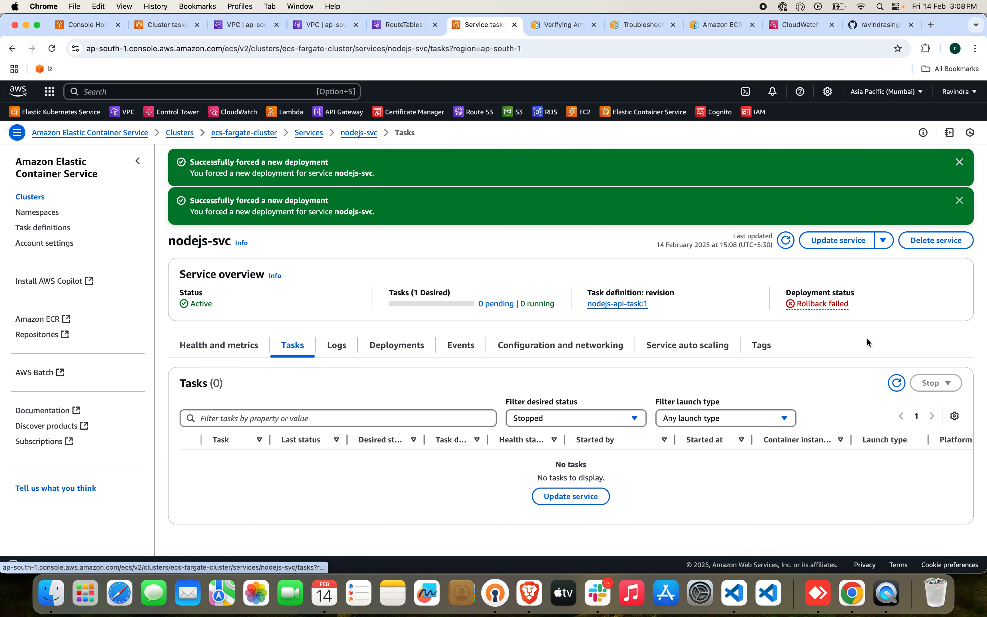
{"action": "left_click", "coordinate": [896, 383]}
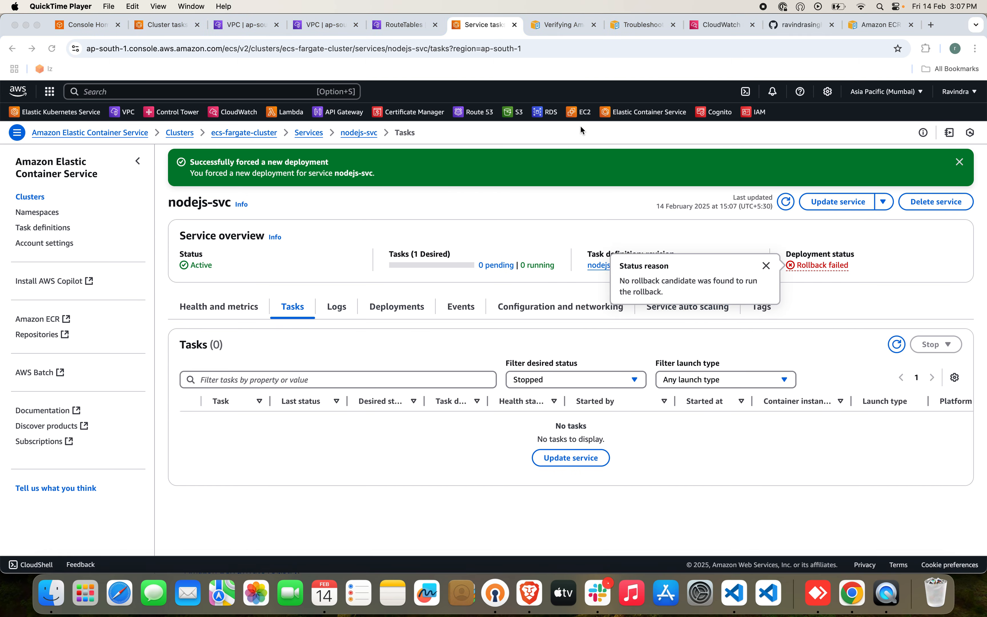
Move the Amazon ECR guide's browser tab beside the ECS troubleshooting page and read its S3 gateway endpoint requirements for Fargate tasks.
{"action": "left_click", "coordinate": [585, 33]}
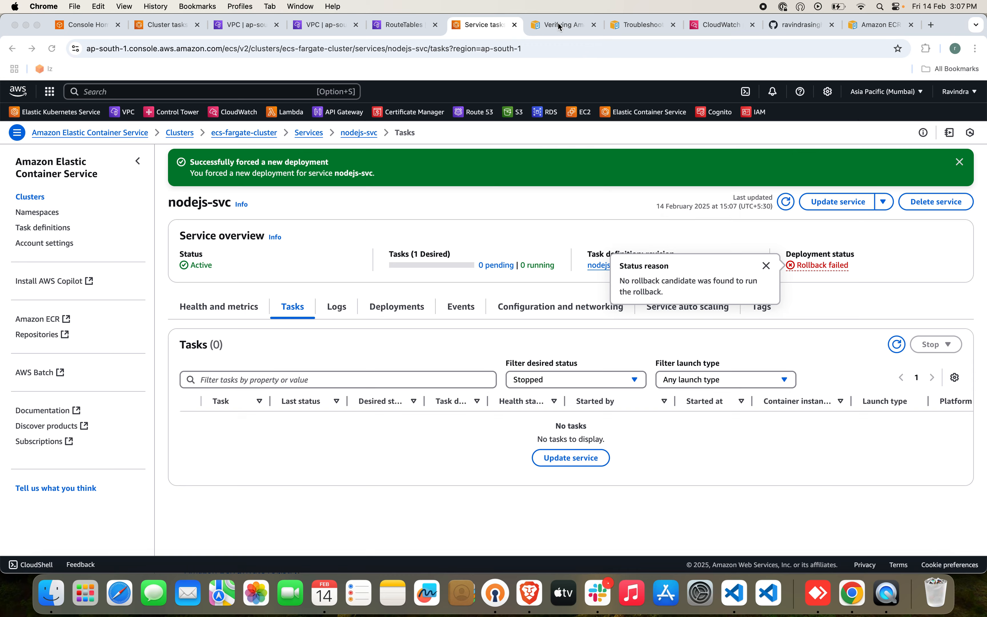
{"action": "left_click", "coordinate": [625, 29]}
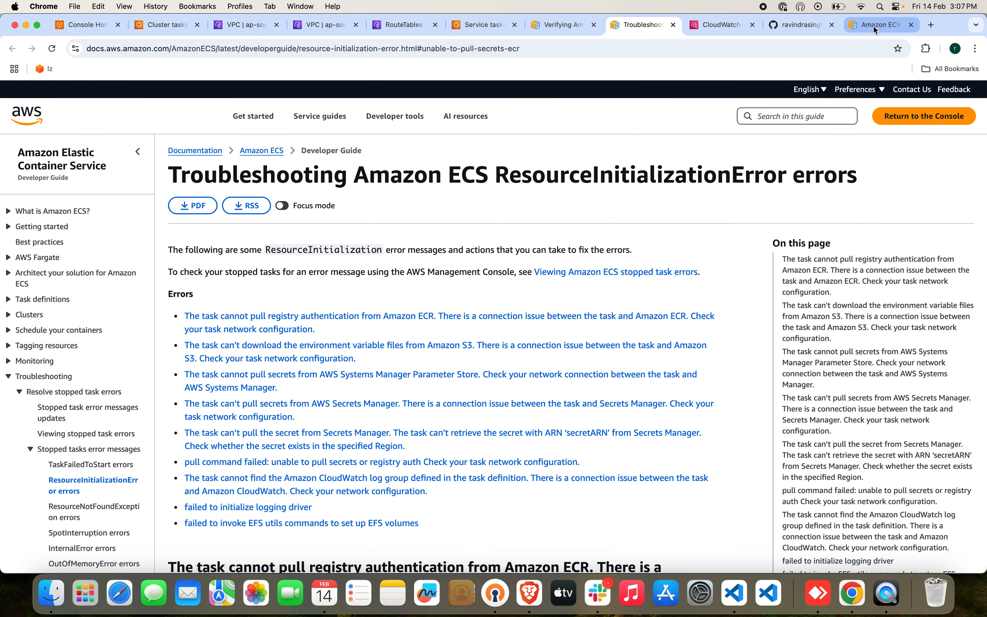
{"action": "left_click_drag", "start_coordinate": [876, 25], "coordinate": [729, 26]}
{"action": "scroll", "coordinate": [603, 318], "scroll_direction": "down", "scroll_amount": 5}
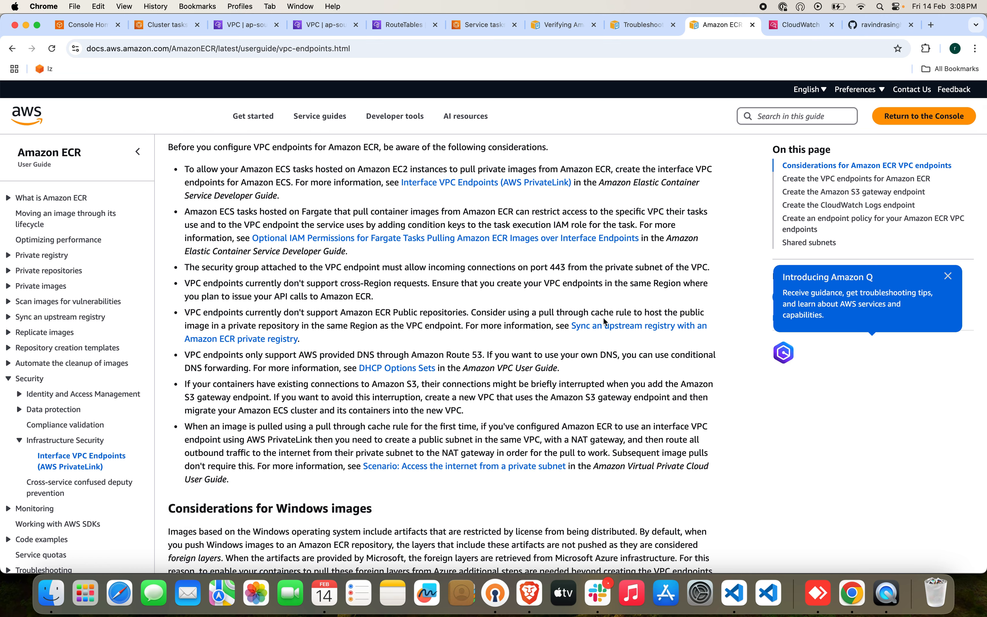
{"action": "scroll", "coordinate": [604, 319], "scroll_direction": "down", "scroll_amount": 10}
{"action": "scroll", "coordinate": [604, 323], "scroll_direction": "down", "scroll_amount": 4}
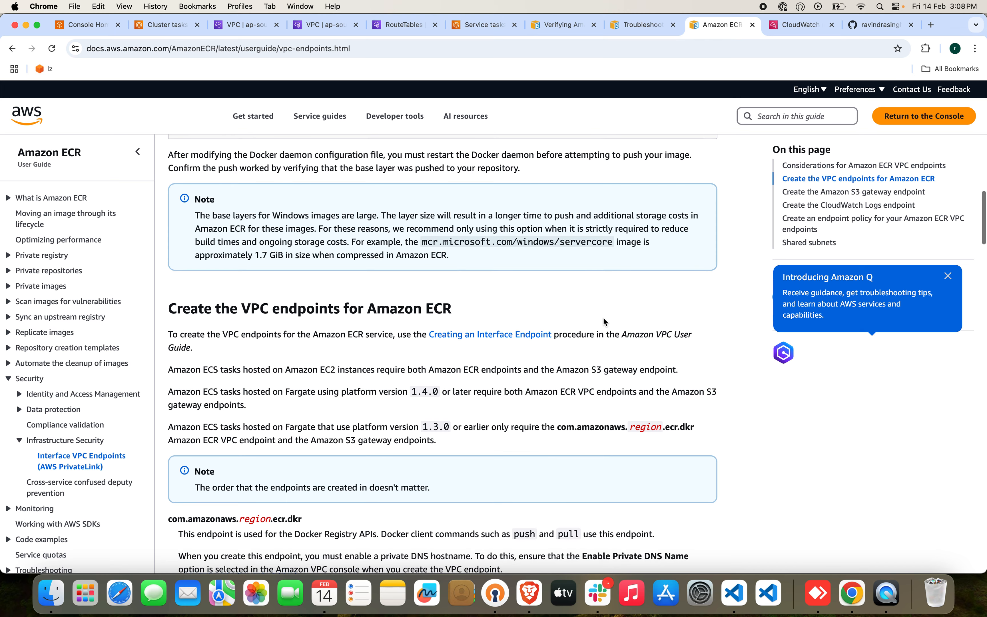
{"action": "scroll", "coordinate": [478, 393], "scroll_direction": "down", "scroll_amount": 2}
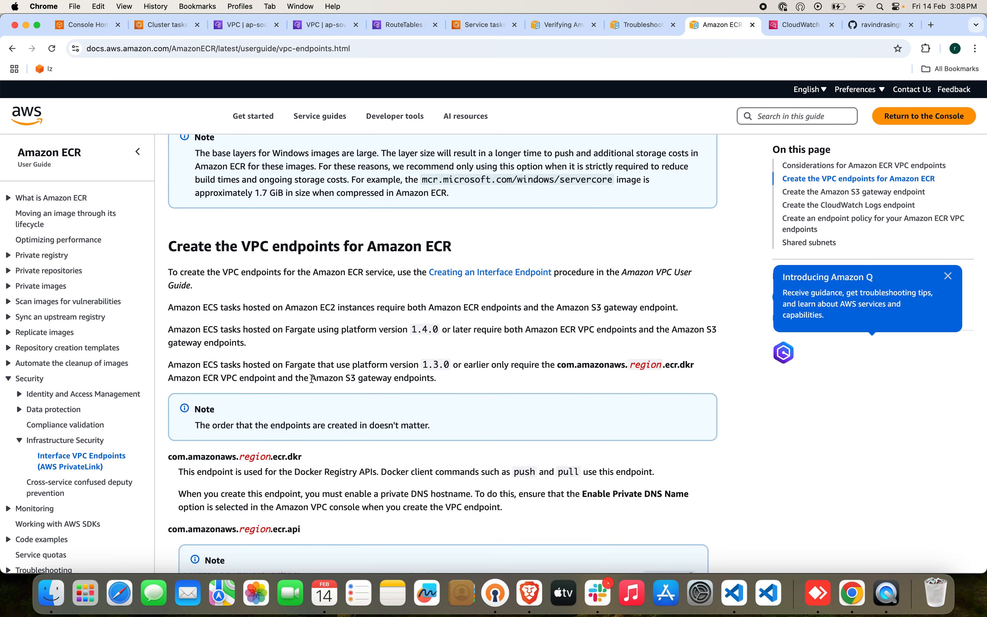
{"action": "left_click_drag", "start_coordinate": [312, 379], "coordinate": [445, 386]}
{"action": "left_click", "coordinate": [444, 386]}
Return to the VPC Endpoints list and begin creating an AWS services endpoint named ecs-fargate-s3.
{"action": "left_click", "coordinate": [334, 26]}
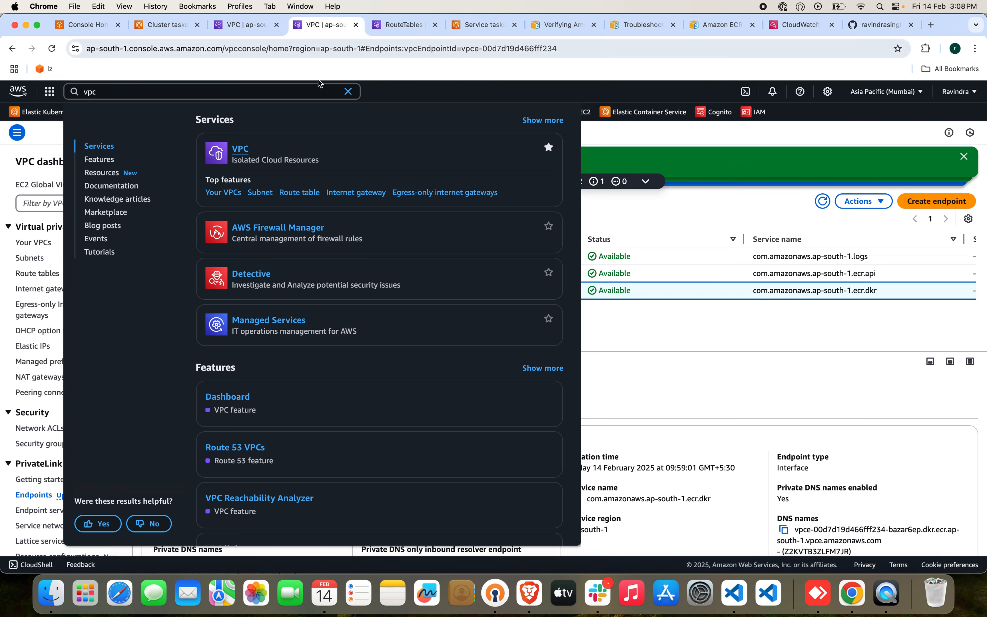
{"action": "left_click", "coordinate": [599, 362]}
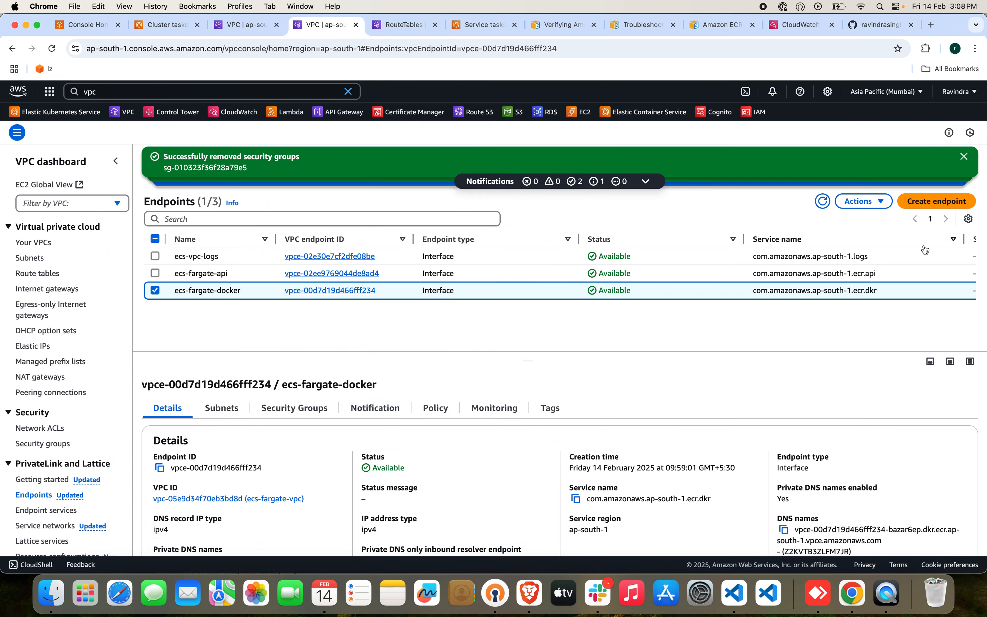
{"action": "left_click", "coordinate": [945, 202]}
{"action": "left_click", "coordinate": [210, 257]}
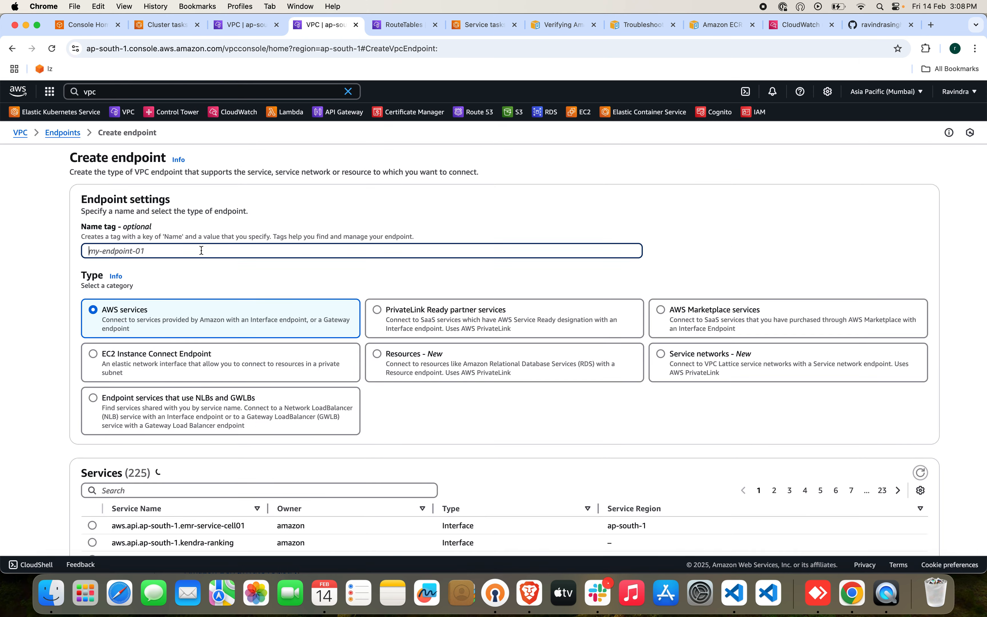
{"action": "type", "text": "ecs-fargate-s3"}
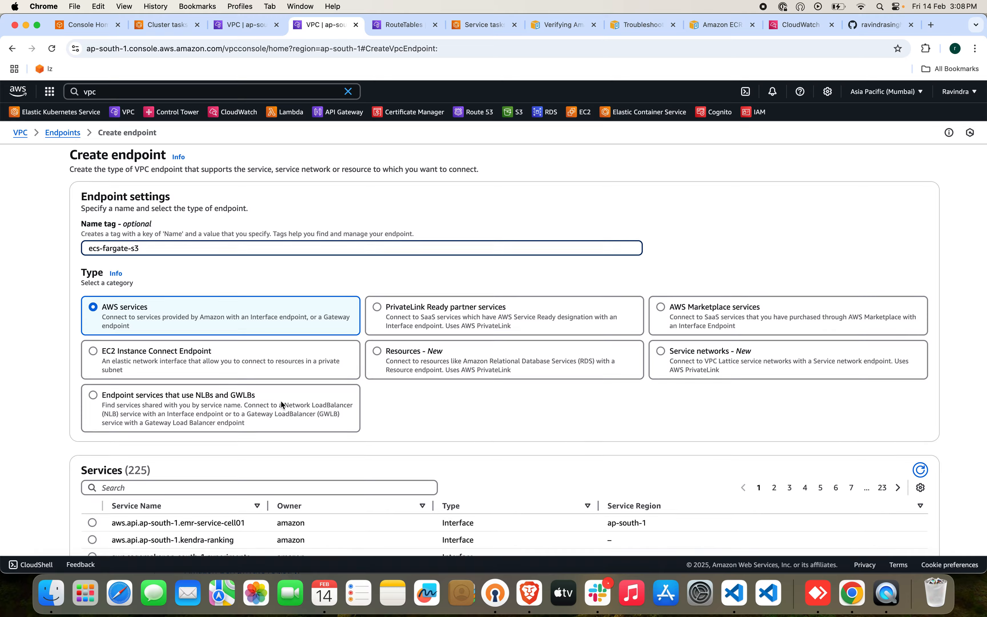
Find the com.amazonaws.ap-south-1.s3 service and choose its Gateway variant for the endpoint.
{"action": "scroll", "coordinate": [281, 400], "scroll_direction": "down", "scroll_amount": 5}
{"action": "left_click", "coordinate": [262, 305]}
{"action": "type", "text": "s3"}
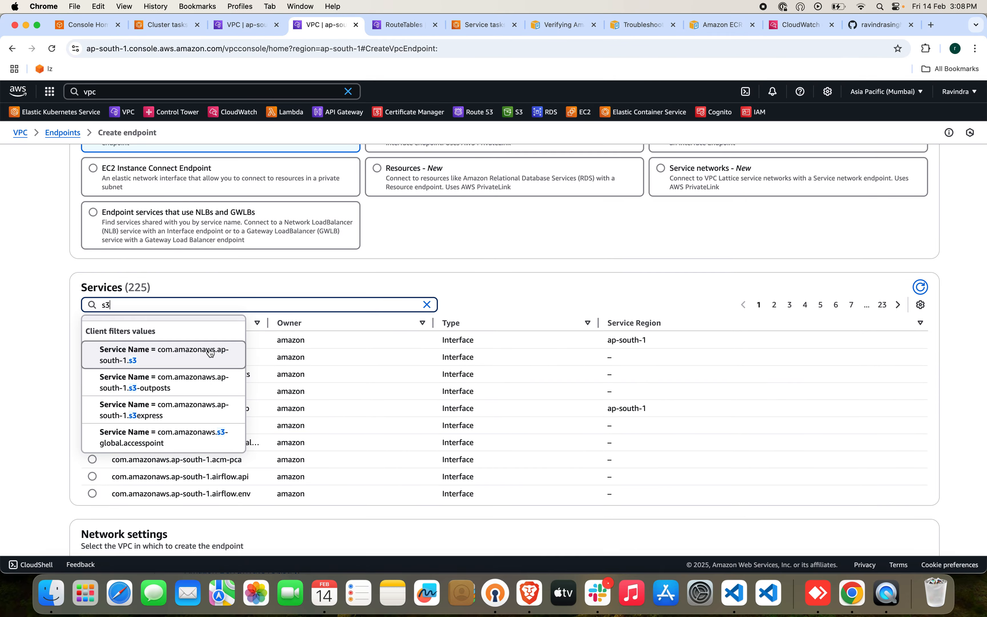
{"action": "left_click", "coordinate": [199, 356]}
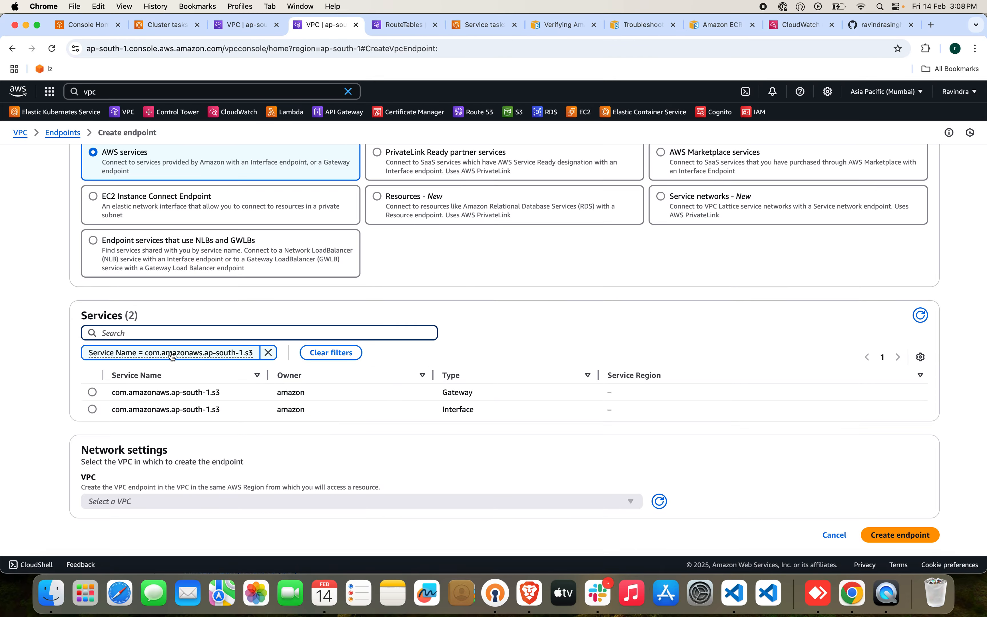
{"action": "left_click", "coordinate": [91, 392]}
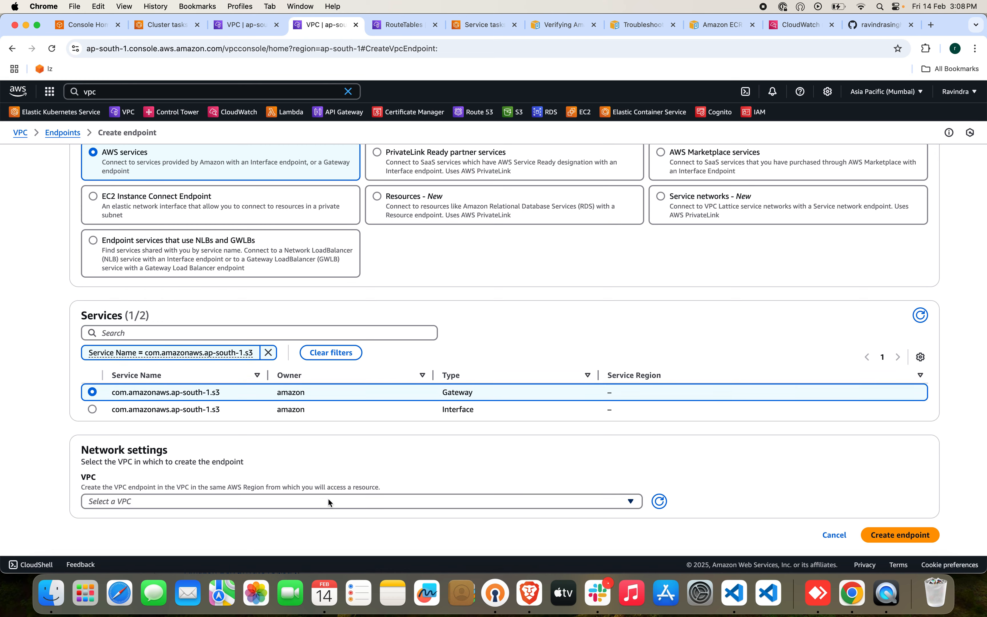
Attach the S3 endpoint to ecs-fargate-vpc and the ecs-fargate-app-rb route table, create it, and refresh the endpoints list.
{"action": "left_click", "coordinate": [326, 508]}
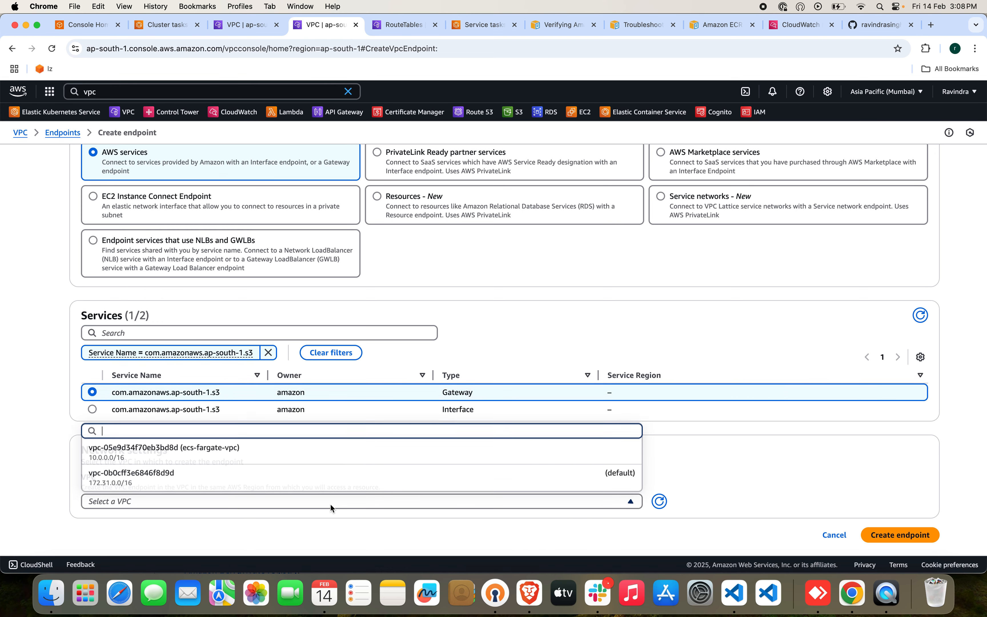
{"action": "left_click", "coordinate": [330, 457]}
{"action": "scroll", "coordinate": [471, 442], "scroll_direction": "down", "scroll_amount": 2}
{"action": "scroll", "coordinate": [471, 438], "scroll_direction": "down", "scroll_amount": 3}
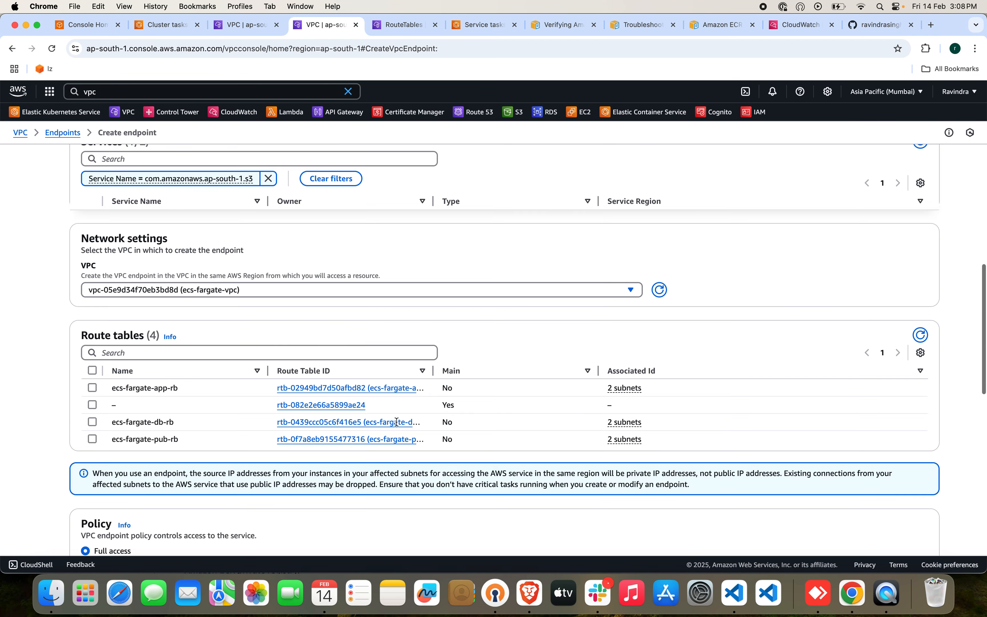
{"action": "left_click", "coordinate": [92, 387]}
{"action": "scroll", "coordinate": [643, 439], "scroll_direction": "down", "scroll_amount": 10}
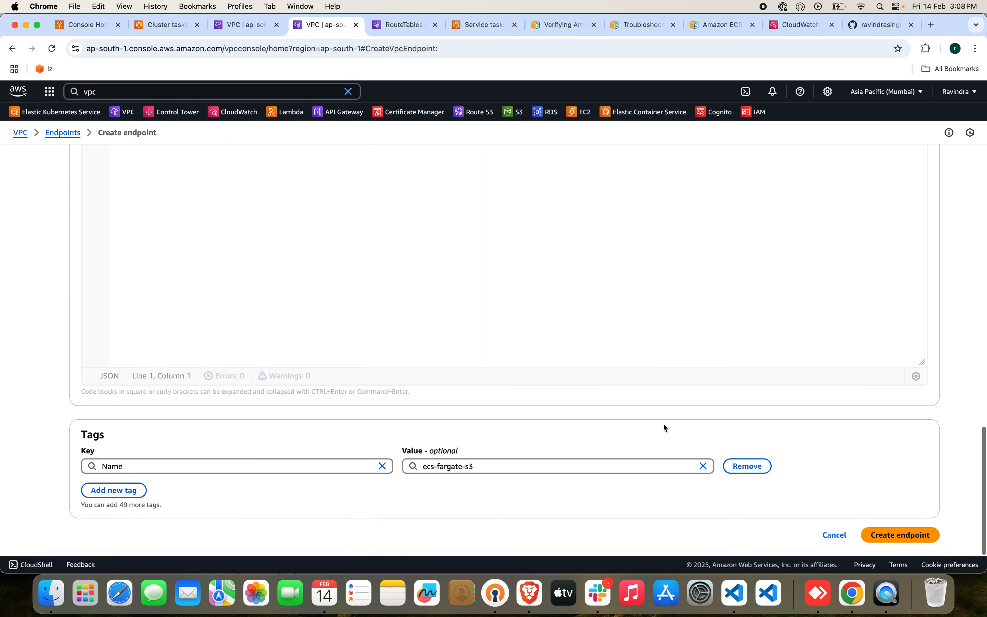
{"action": "left_click", "coordinate": [927, 535]}
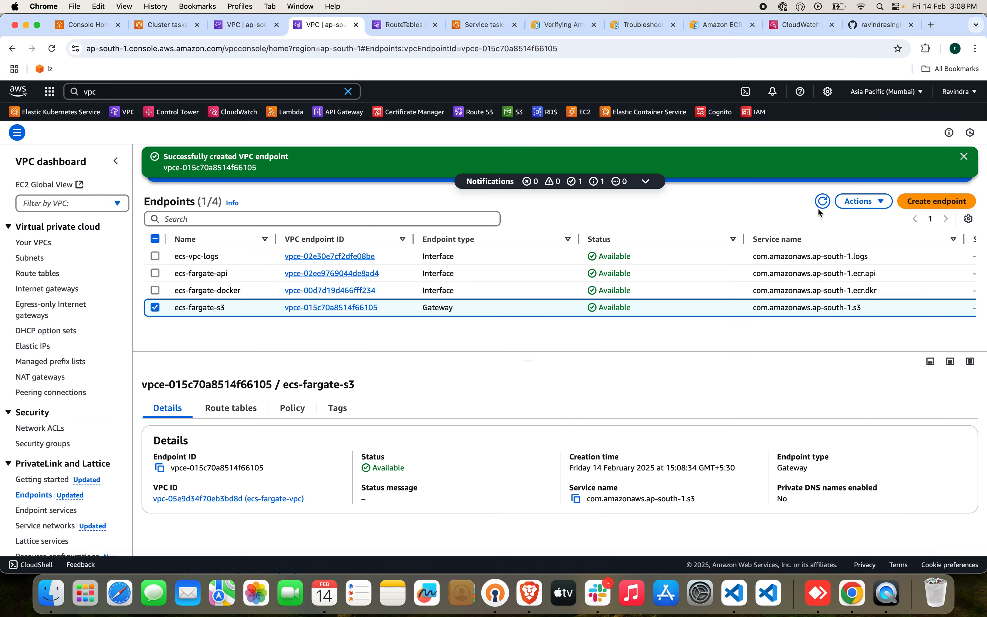
{"action": "left_click", "coordinate": [820, 206]}
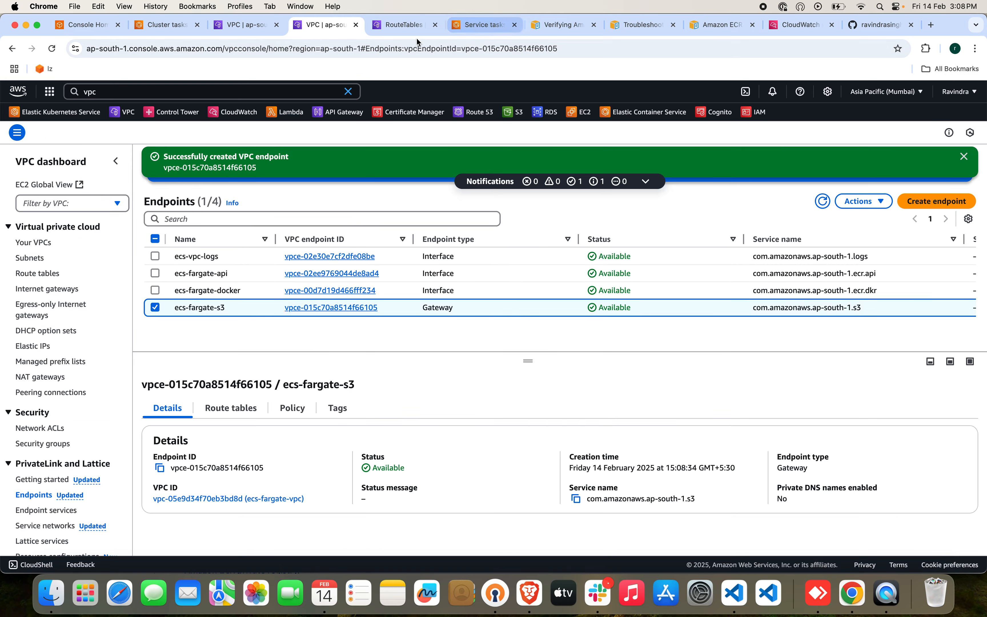
Return to the nodejs-svc service page and force a new deployment of the service.
{"action": "left_click", "coordinate": [459, 25]}
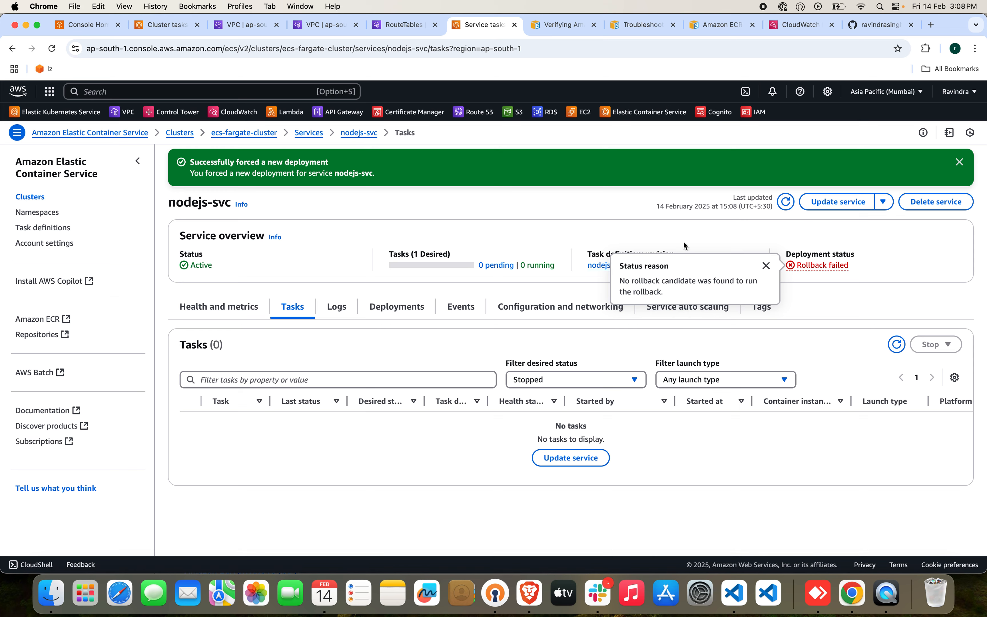
{"action": "left_click", "coordinate": [883, 201]}
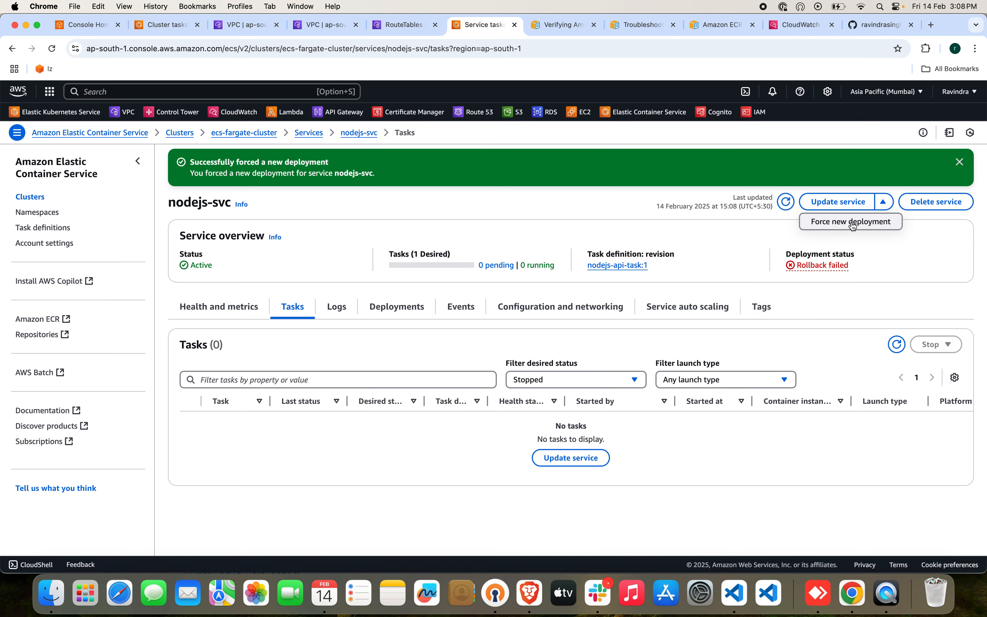
{"action": "left_click", "coordinate": [853, 222]}
{"action": "left_click", "coordinate": [619, 373]}
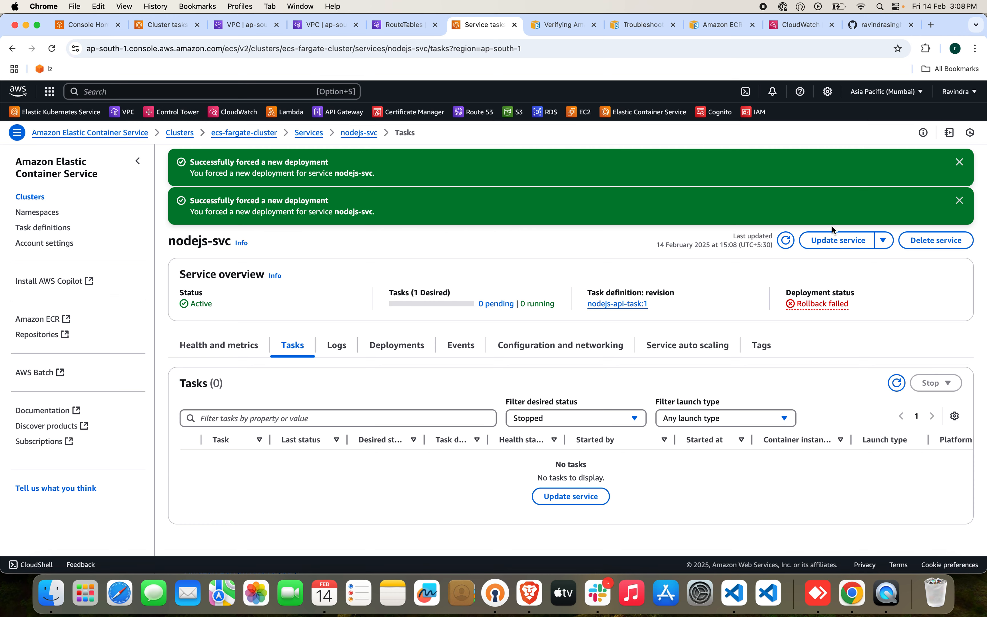
Check the nodejs-svc health and load balancer status, then return to its task list and refresh it.
{"action": "left_click", "coordinate": [236, 351]}
{"action": "scroll", "coordinate": [331, 410], "scroll_direction": "down", "scroll_amount": 10}
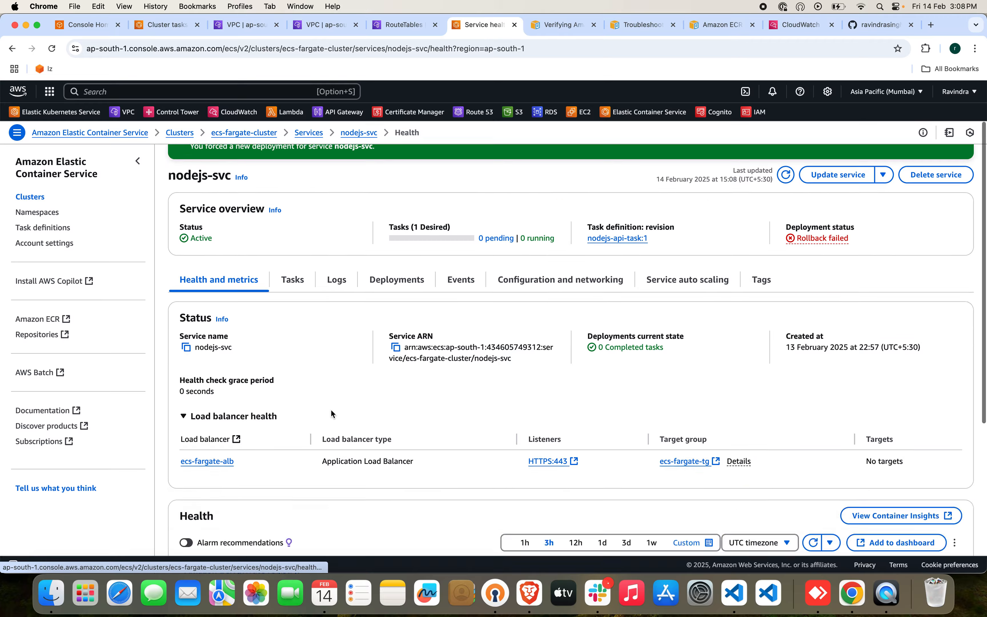
{"action": "scroll", "coordinate": [330, 409], "scroll_direction": "up", "scroll_amount": 10}
{"action": "left_click", "coordinate": [300, 346]}
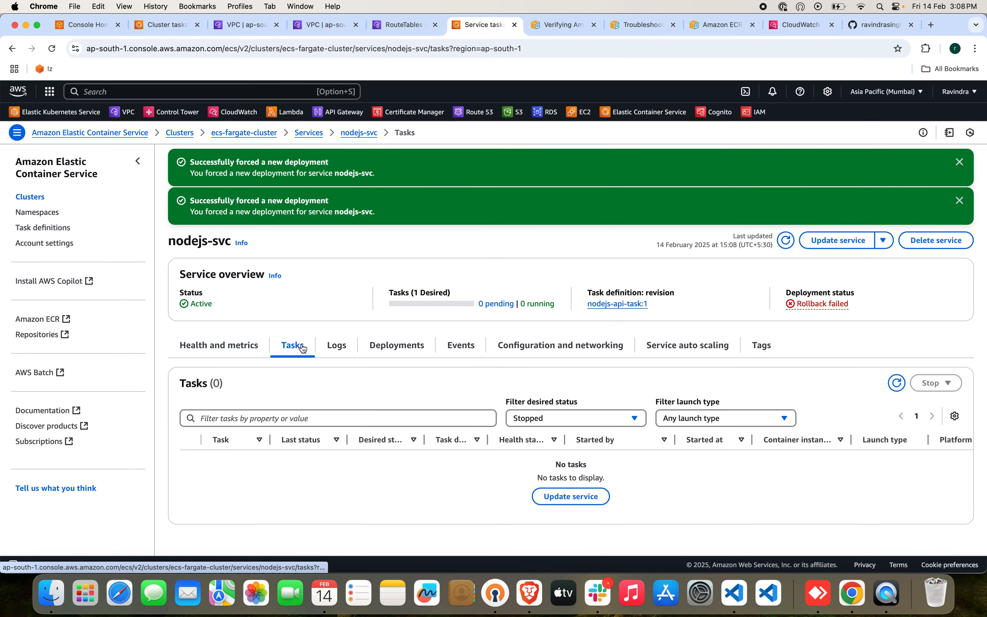
{"action": "left_click", "coordinate": [897, 383]}
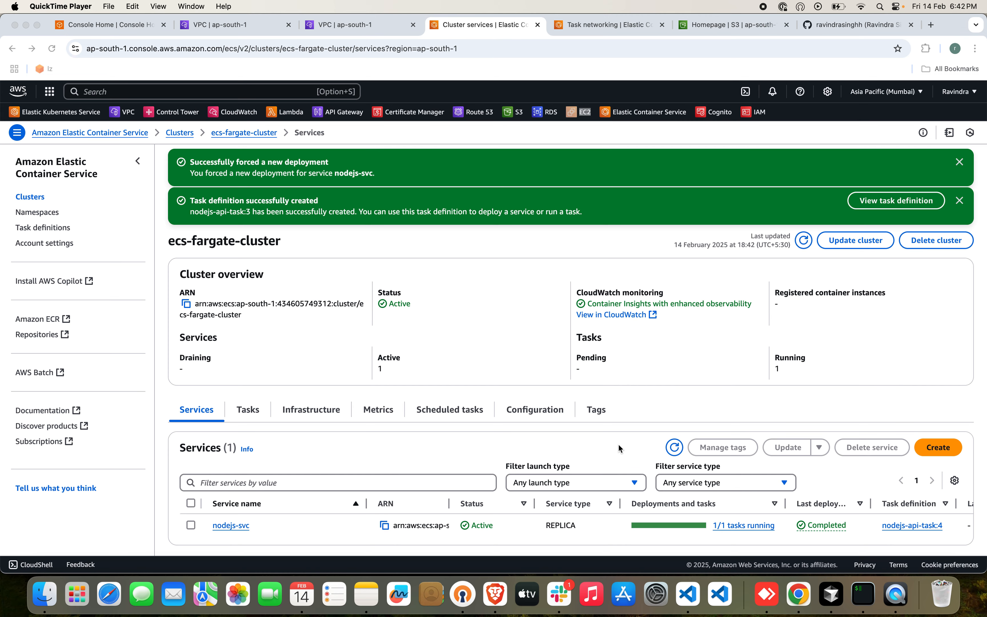
Open the ecs-fargate-api VPC endpoint and inspect its private DNS setting and the api.ecr.ap-south-1.amazonaws.com DNS name without changing anything.
{"action": "left_click", "coordinate": [363, 27]}
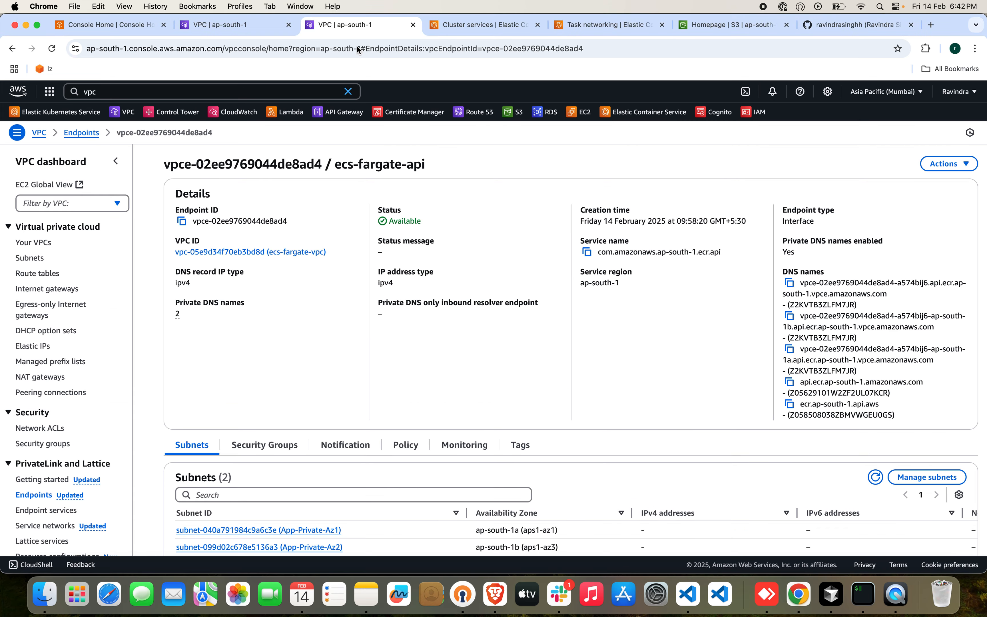
{"action": "scroll", "coordinate": [53, 456], "scroll_direction": "down", "scroll_amount": 2}
{"action": "left_click", "coordinate": [41, 466]}
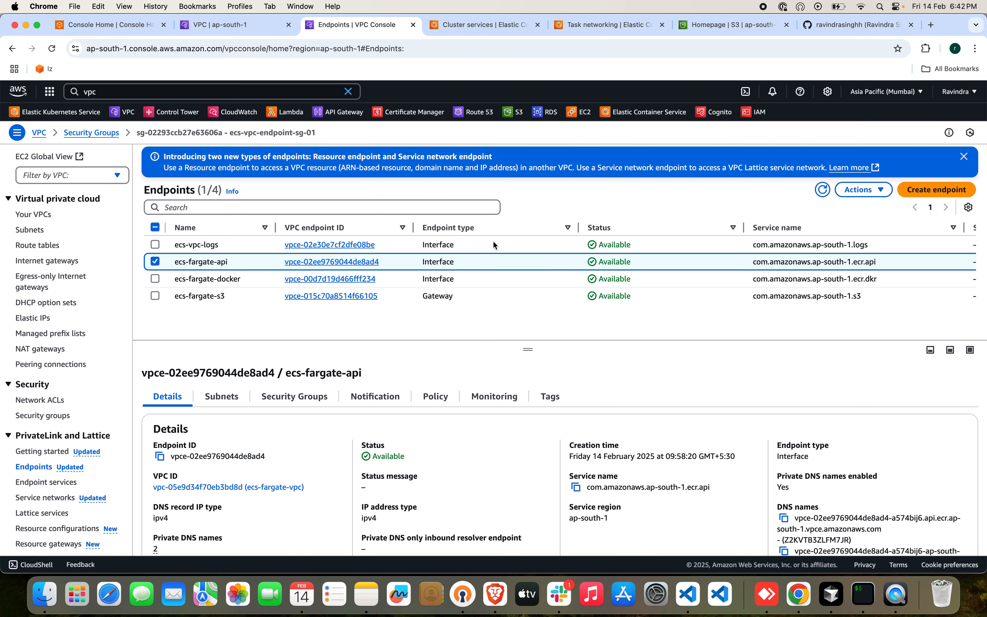
{"action": "left_click", "coordinate": [308, 264]}
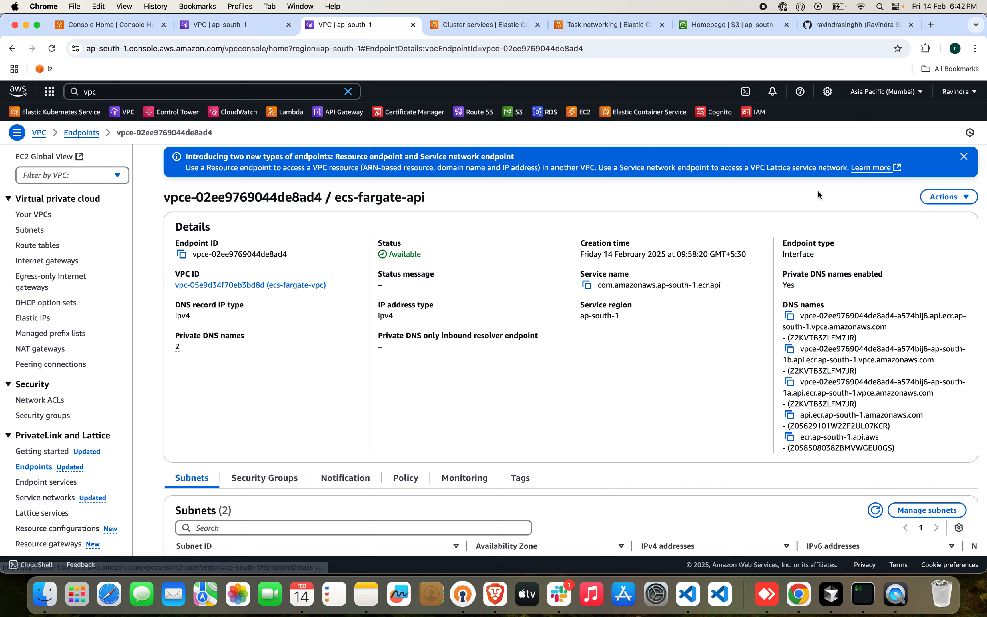
{"action": "left_click", "coordinate": [949, 197]}
{"action": "left_click", "coordinate": [890, 285]}
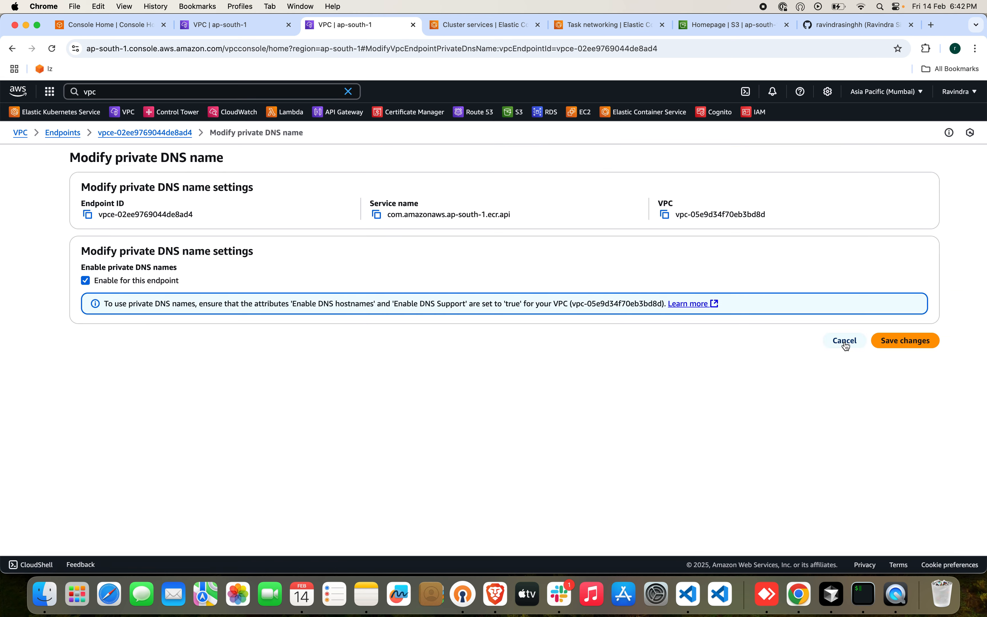
{"action": "left_click", "coordinate": [845, 341]}
{"action": "left_click_drag", "start_coordinate": [800, 381], "coordinate": [944, 384]}
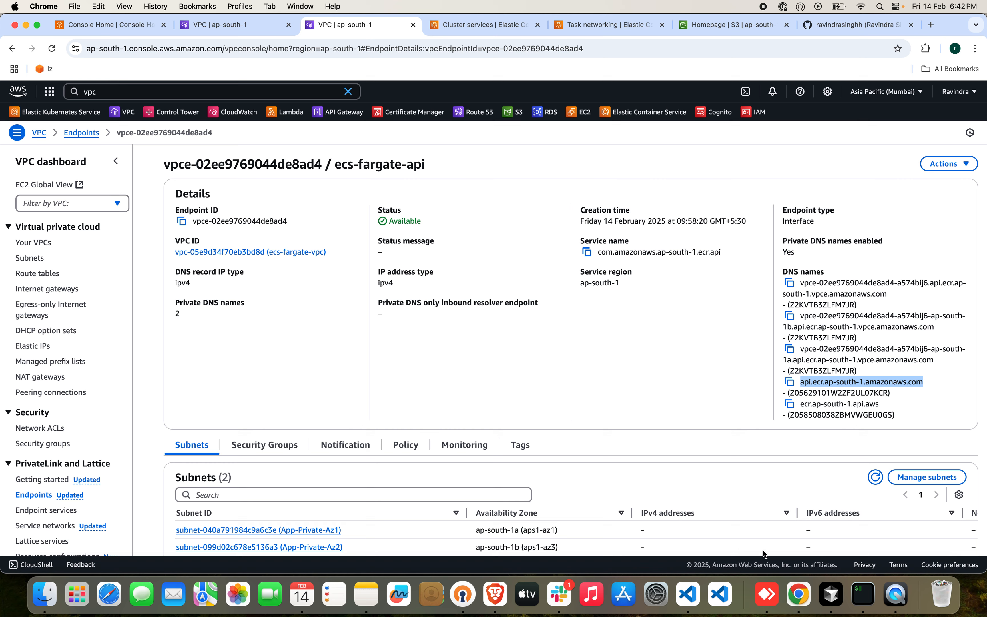
{"action": "left_click", "coordinate": [721, 414]}
Open app.codedevops.site in a new incognito window to test the deployed application.
{"action": "key", "text": "super+shift+n"}
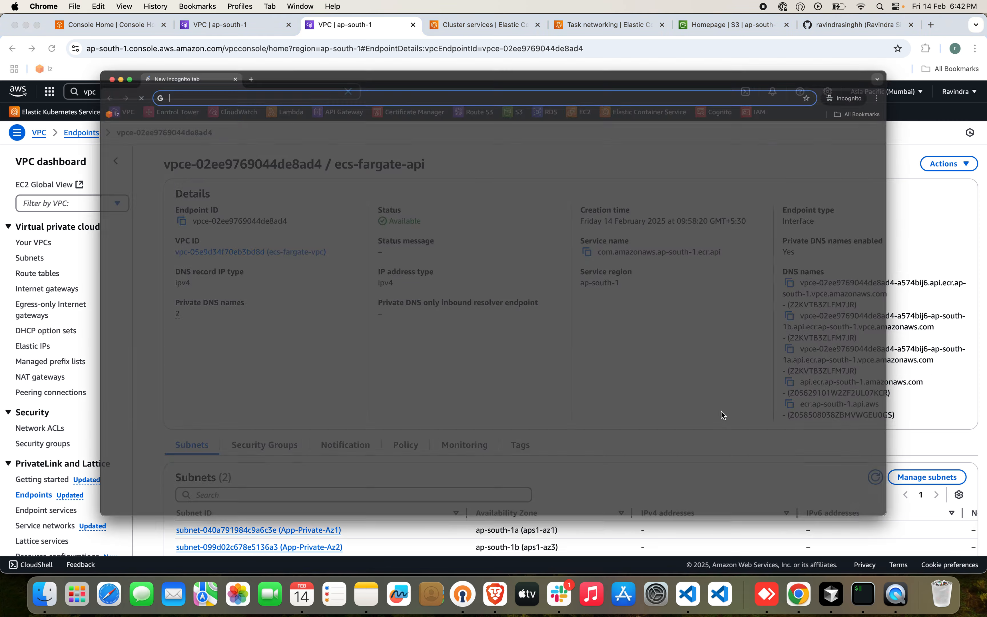
{"action": "type", "text": "app.c"}
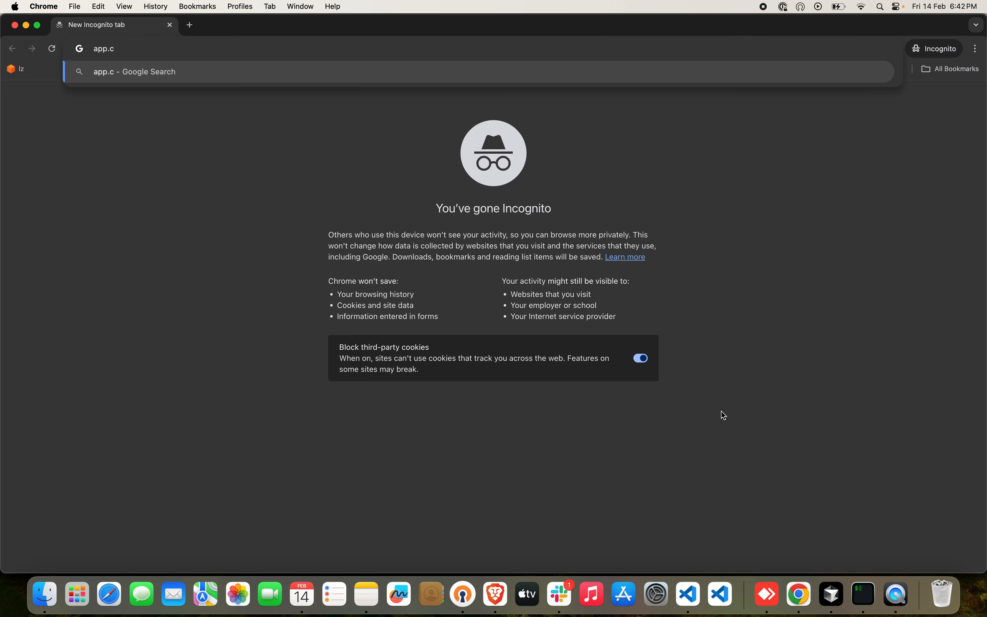
{"action": "type", "text": "odedevops.site"}
{"action": "key", "text": "Return"}
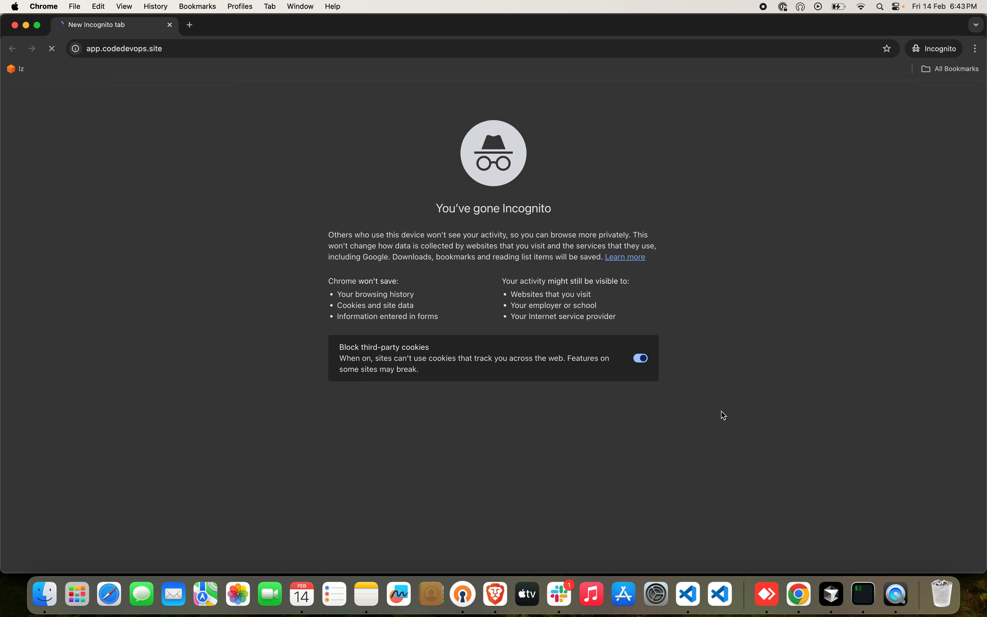
Load the application's /ping path on app.codedevops.site.
{"action": "left_click", "coordinate": [210, 56]}
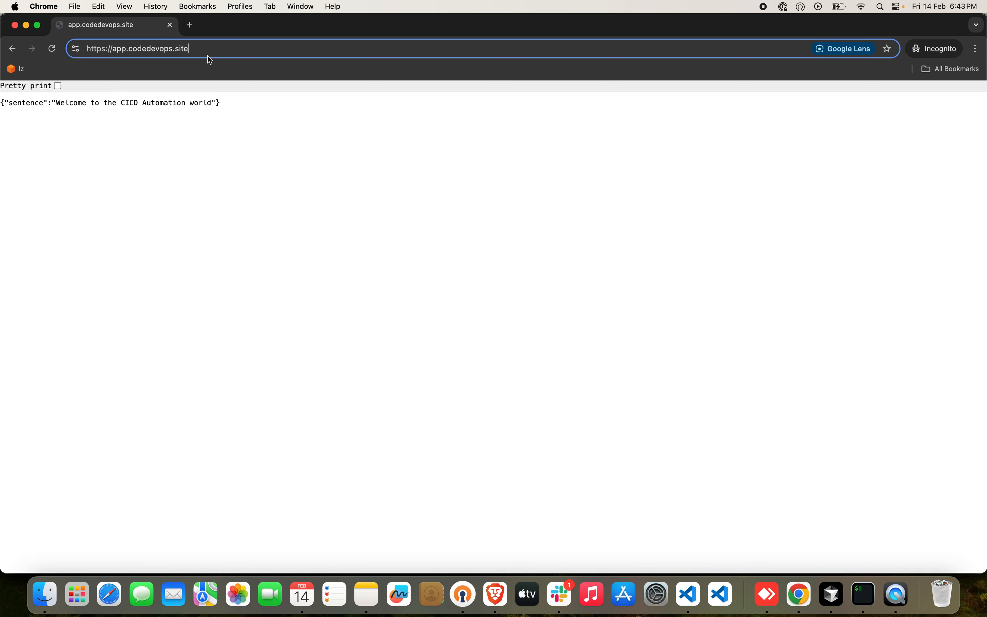
{"action": "type", "text": "ping"}
{"action": "key", "text": "Return"}
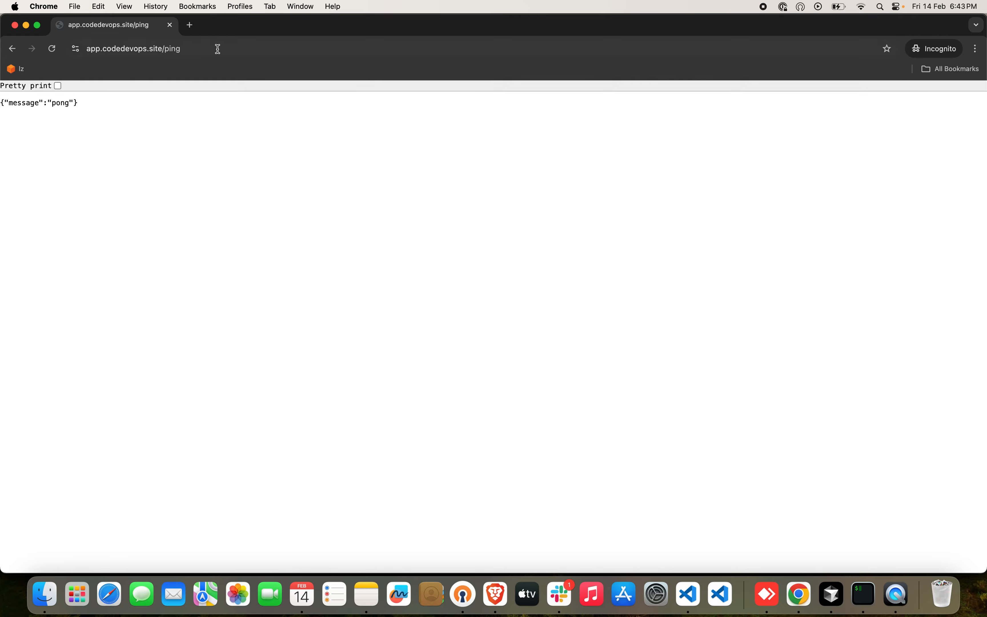
Load the application's /metrics path on app.codedevops.site.
{"action": "left_click", "coordinate": [218, 48]}
{"action": "left_click", "coordinate": [219, 48]}
{"action": "key", "text": "BackSpace"}
{"action": "key", "text": "BackSpace"}
{"action": "key", "text": "BackSpace"}
{"action": "key", "text": "BackSpace"}
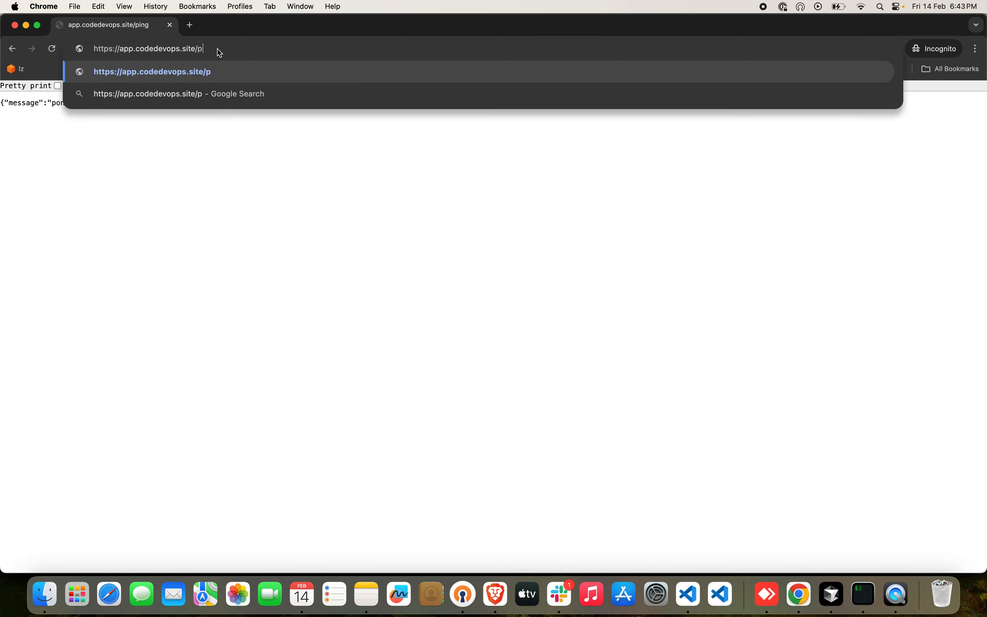
{"action": "type", "text": "metrics"}
{"action": "key", "text": "Return"}
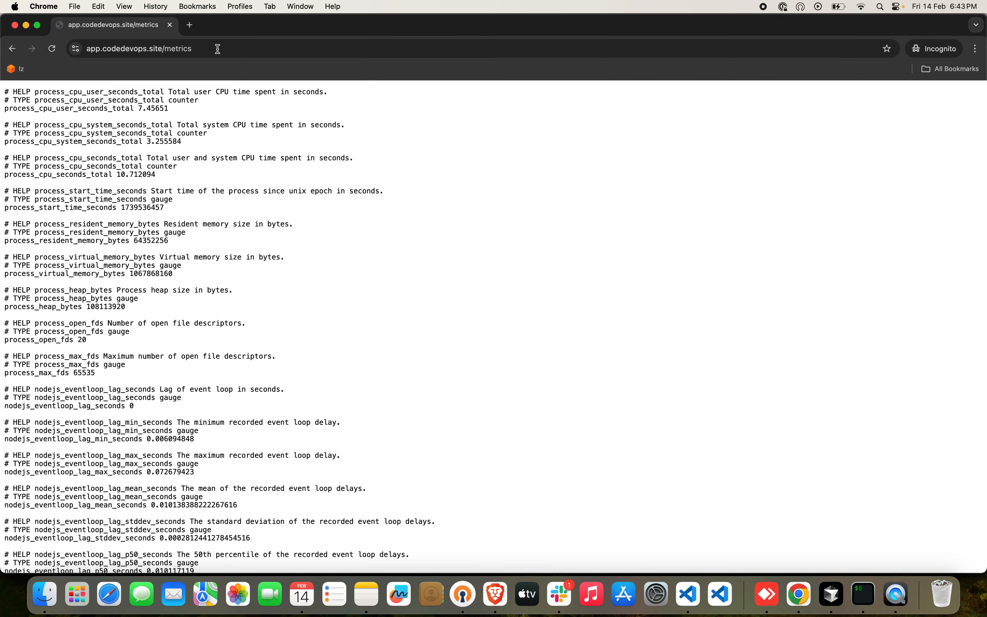
Return to the AWS console window, search for Route 53 and open its dashboard in a separate browser tab.
{"action": "key", "text": "super+grave"}
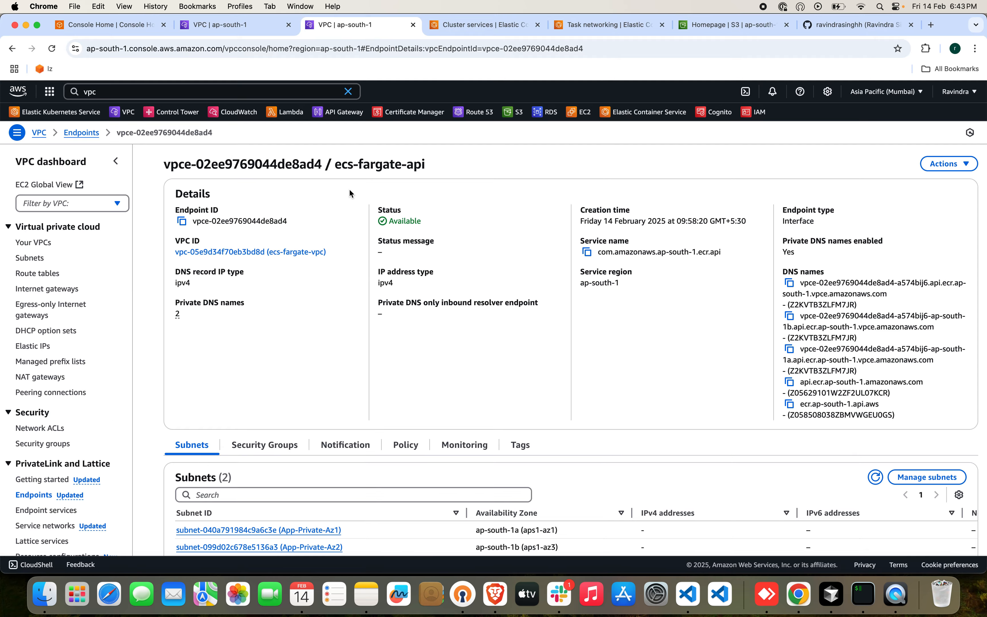
{"action": "left_click", "coordinate": [347, 91]}
{"action": "left_click", "coordinate": [308, 92]}
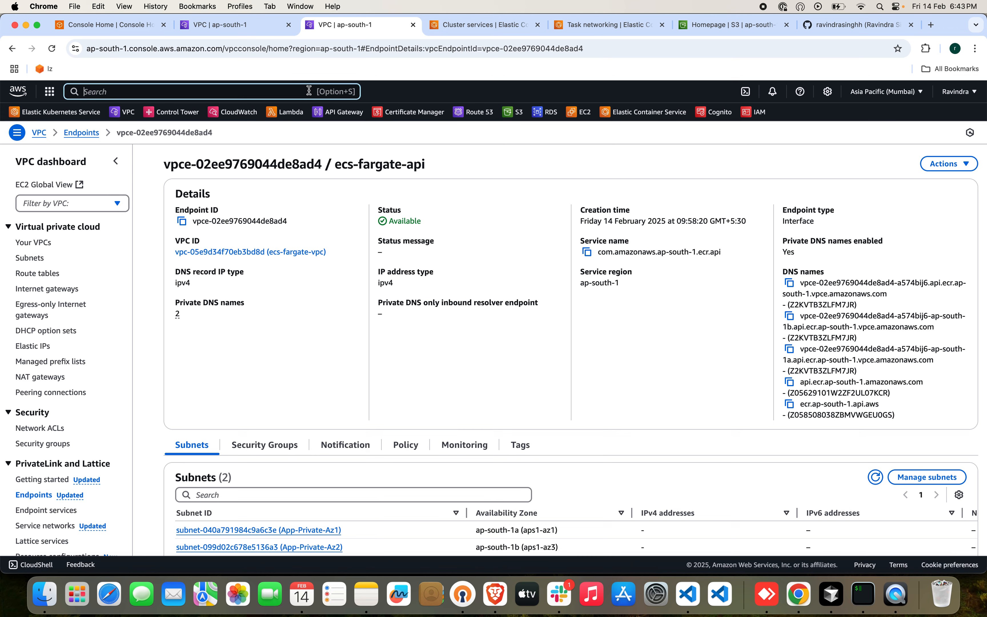
{"action": "type", "text": "route 53"}
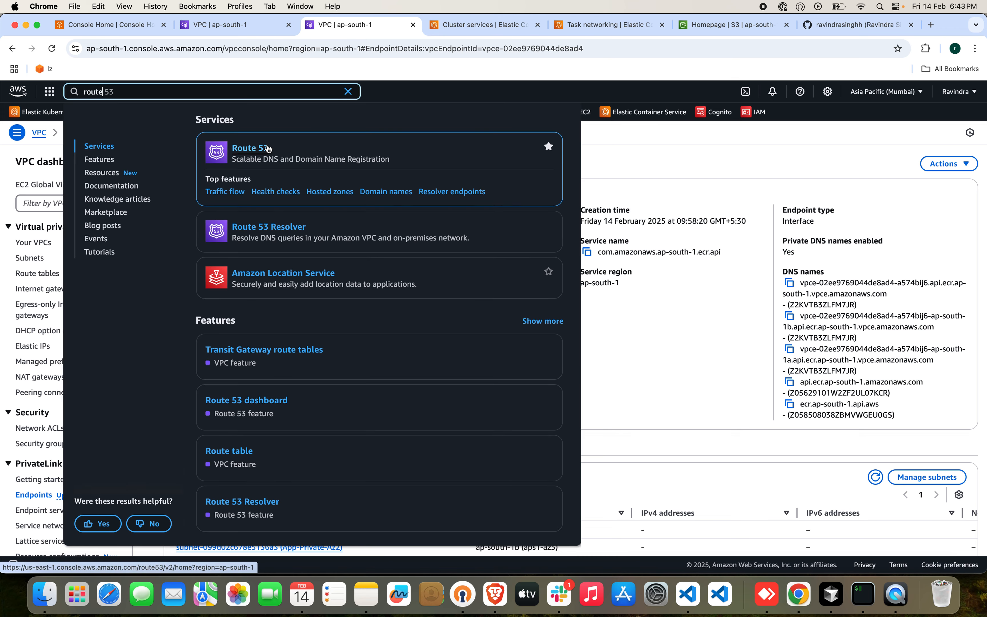
{"action": "left_click", "coordinate": [305, 143], "text": "super"}
{"action": "left_click", "coordinate": [405, 24]}
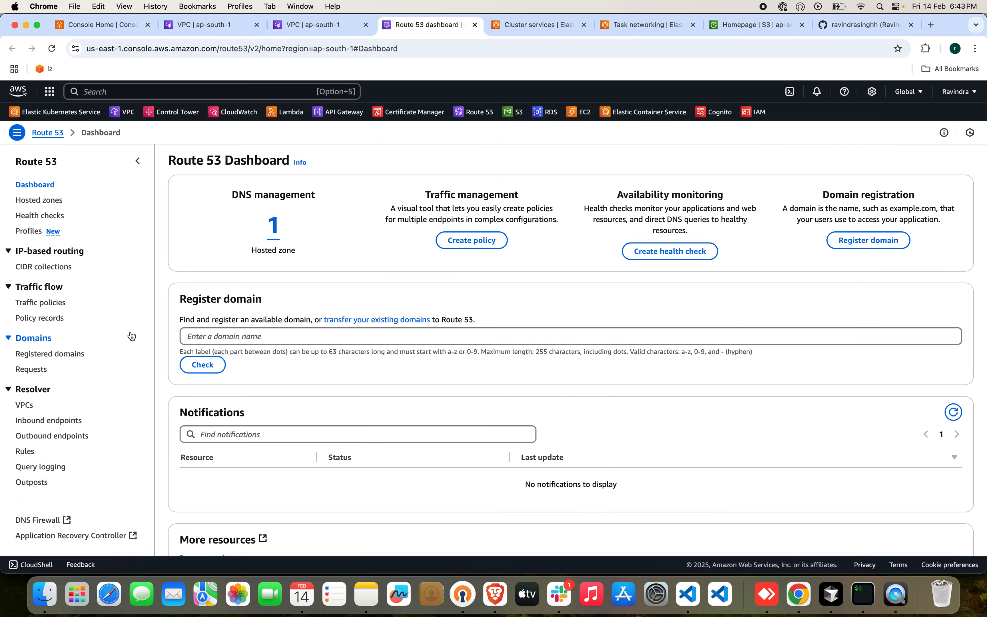
Start a new Route 53 health check and name it app-codedevops-health-check.
{"action": "left_click", "coordinate": [40, 215]}
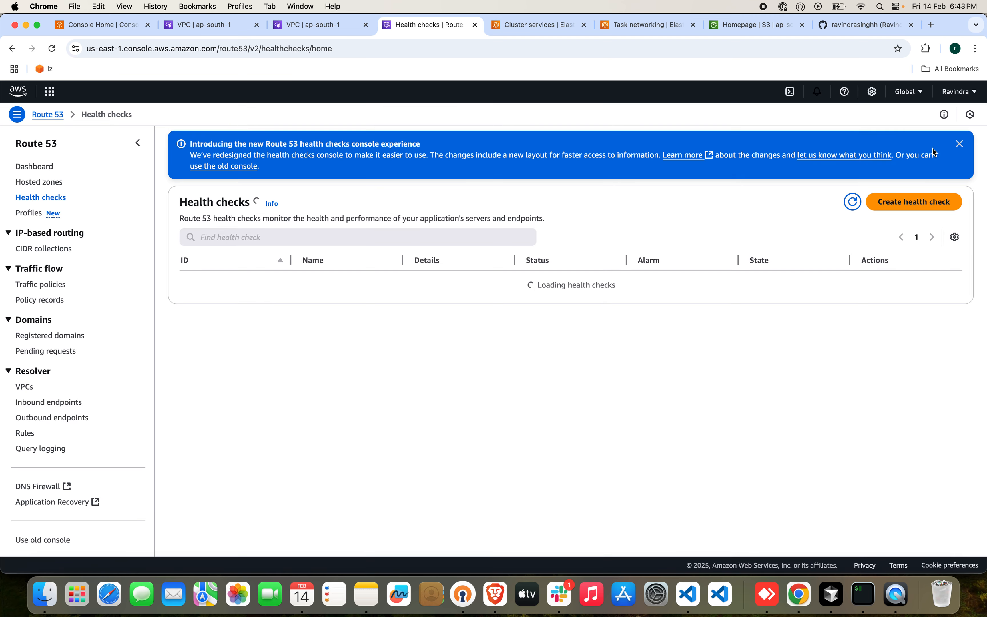
{"action": "left_click", "coordinate": [926, 211]}
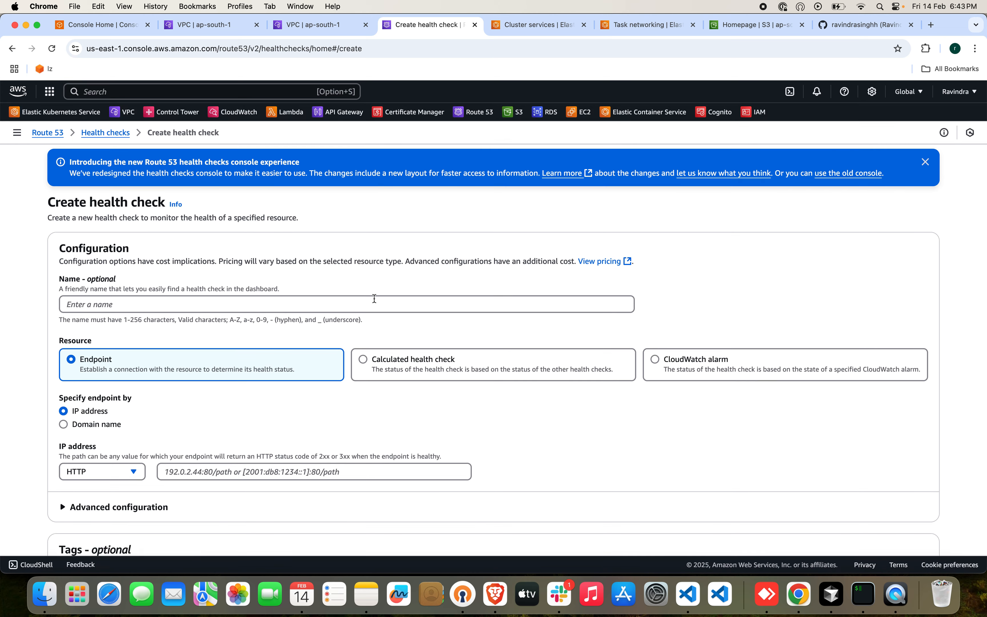
{"action": "left_click", "coordinate": [374, 303]}
{"action": "type", "text": "app-coded"}
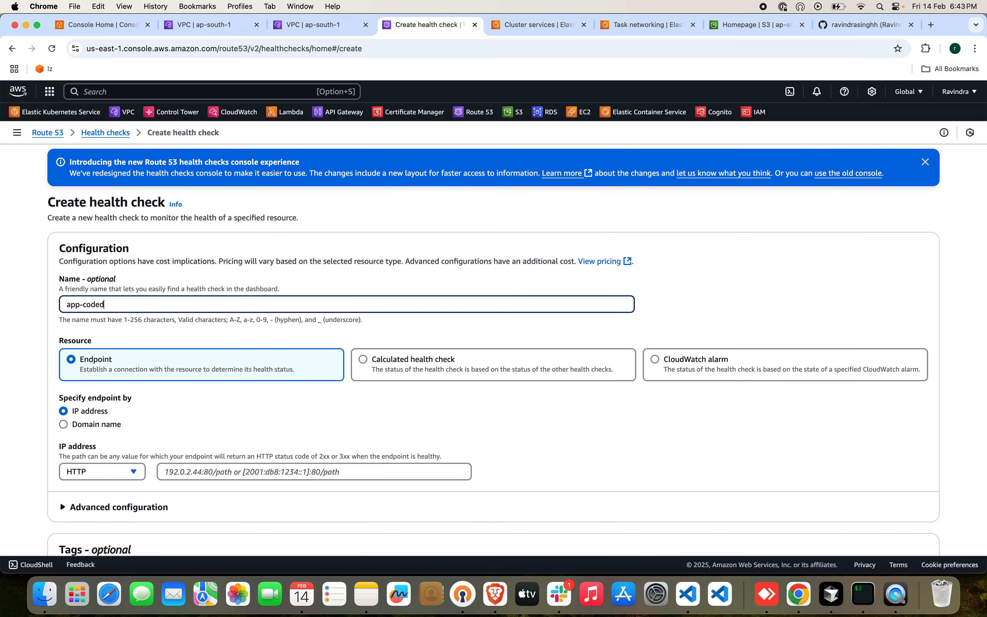
{"action": "type", "text": "evops-health-check"}
{"action": "scroll", "coordinate": [440, 355], "scroll_direction": "down", "scroll_amount": 3}
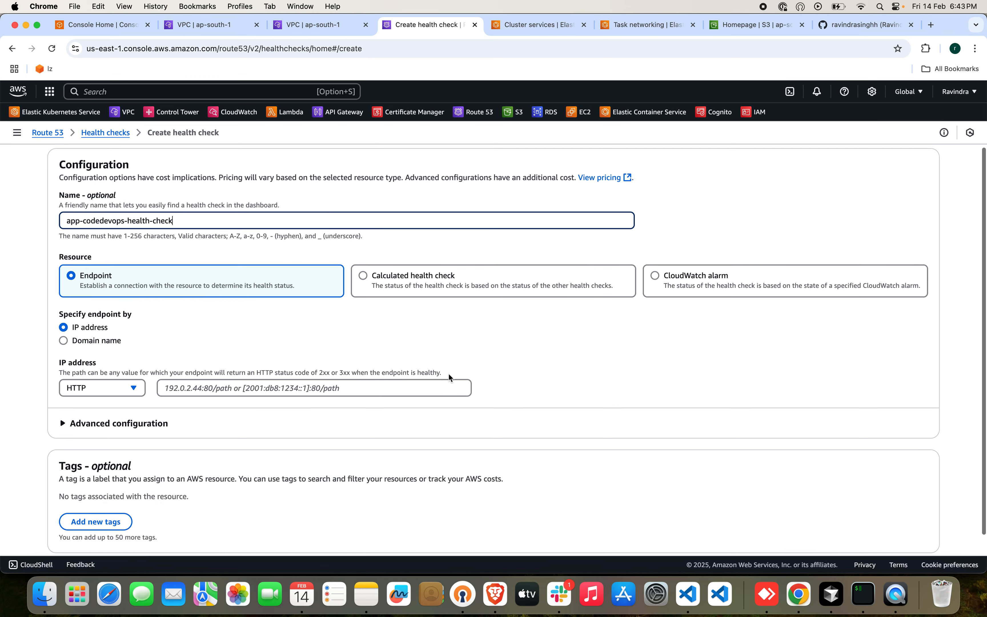
{"action": "left_click", "coordinate": [102, 344]}
{"action": "left_click", "coordinate": [117, 387]}
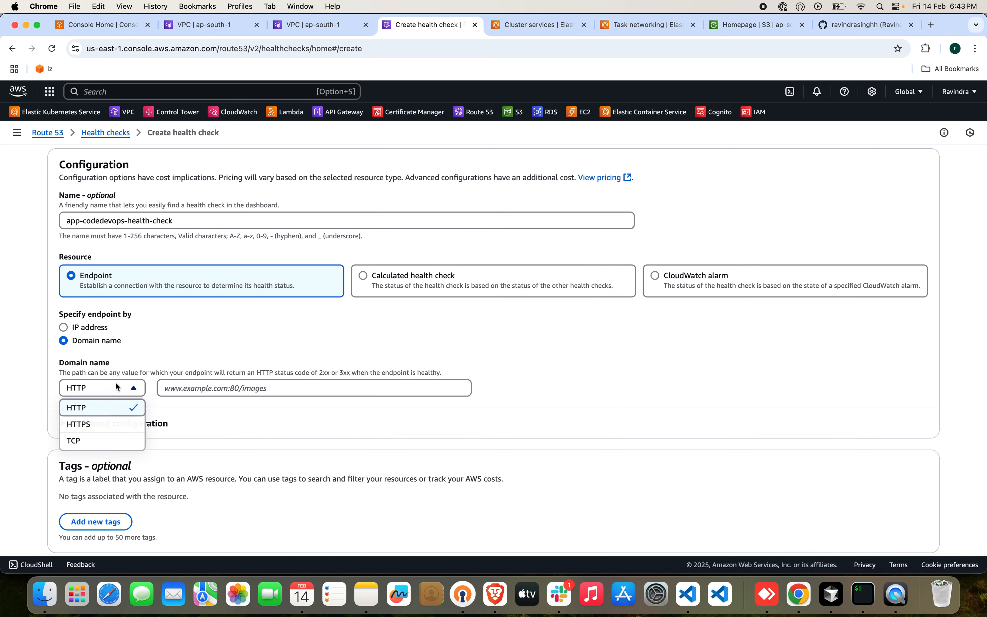
{"action": "left_click", "coordinate": [99, 423]}
{"action": "left_click", "coordinate": [205, 389]}
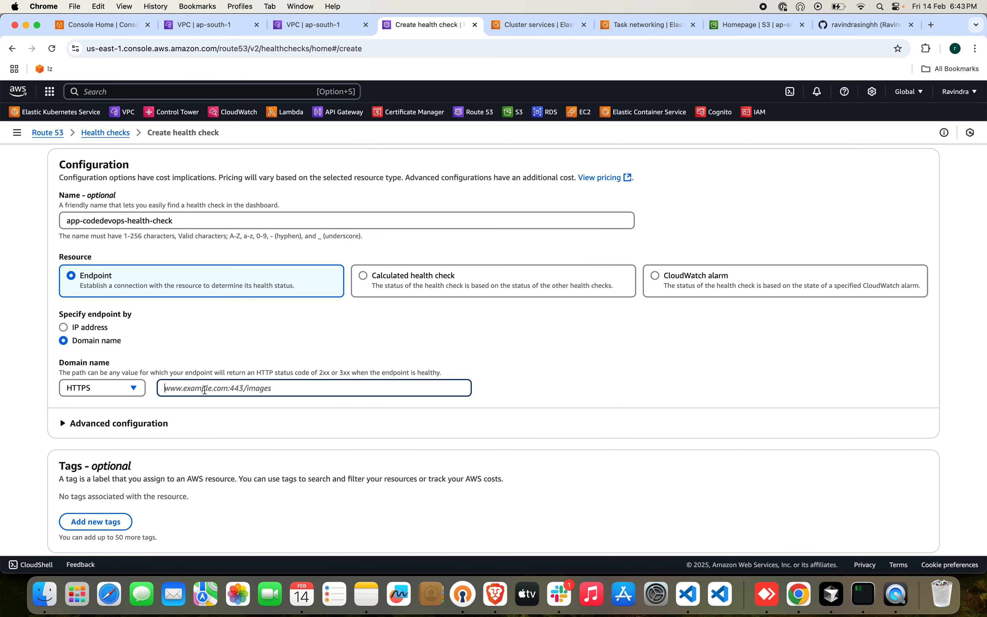
{"action": "type", "text": "w"}
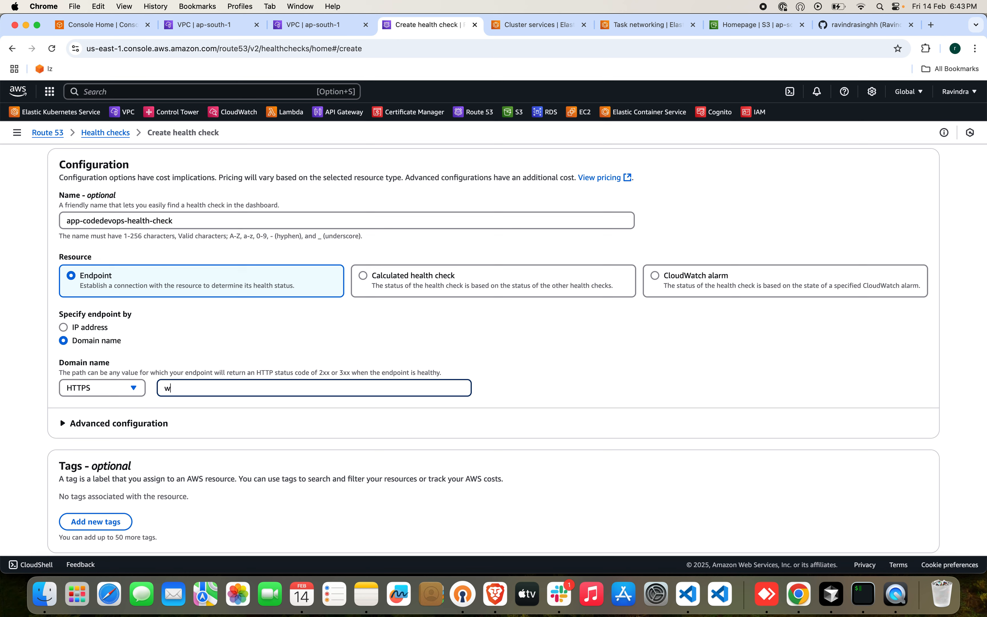
{"action": "type", "text": "ww.codev"}
{"action": "type", "text": "app.cpod"}
{"action": "type", "text": "edevops.site/ping"}
{"action": "left_click", "coordinate": [621, 412]}
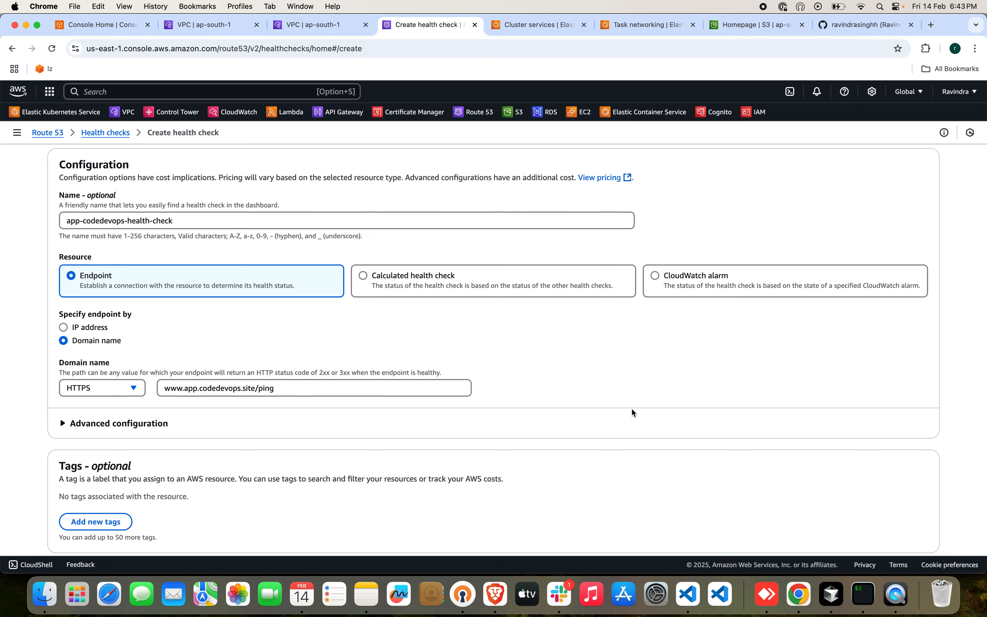
Expand the health check's advanced configuration and review the request interval, failure threshold and health checker Regions.
{"action": "scroll", "coordinate": [615, 410], "scroll_direction": "down", "scroll_amount": 2}
{"action": "left_click", "coordinate": [159, 386]}
{"action": "scroll", "coordinate": [276, 415], "scroll_direction": "down", "scroll_amount": 3}
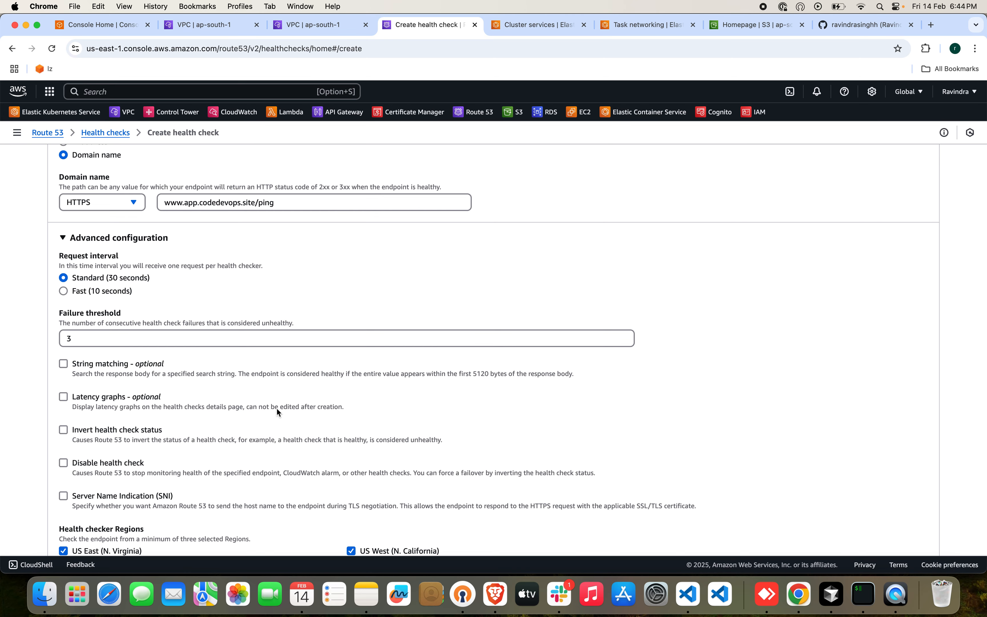
{"action": "scroll", "coordinate": [276, 408], "scroll_direction": "down", "scroll_amount": 3}
{"action": "scroll", "coordinate": [276, 407], "scroll_direction": "up", "scroll_amount": 2}
{"action": "scroll", "coordinate": [276, 407], "scroll_direction": "down", "scroll_amount": 1}
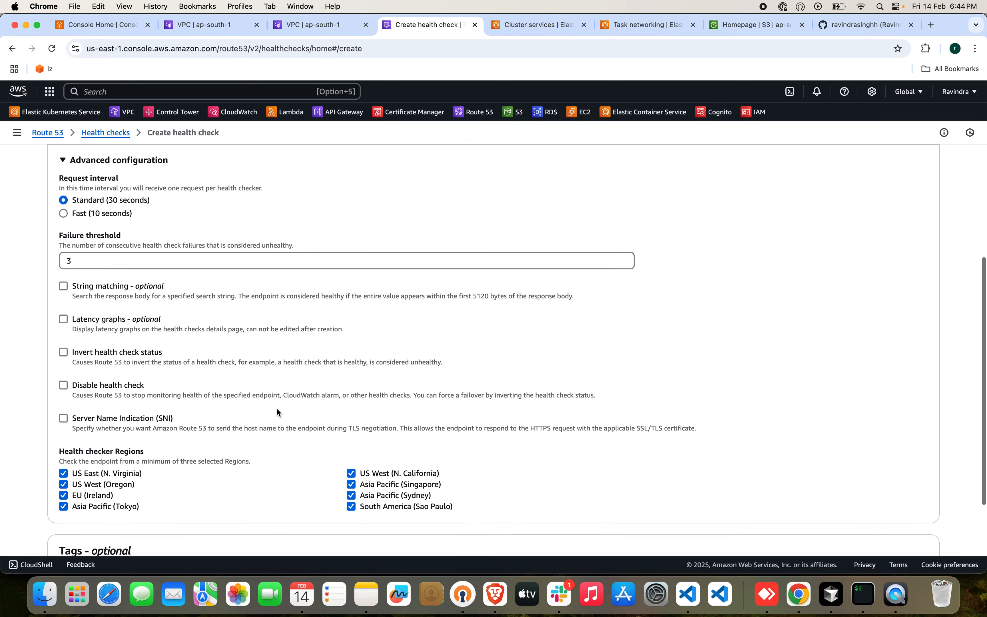
{"action": "scroll", "coordinate": [277, 408], "scroll_direction": "down", "scroll_amount": 3}
Create the health check with the default advanced options and expand the advanced configuration on its details page.
{"action": "left_click", "coordinate": [885, 526]}
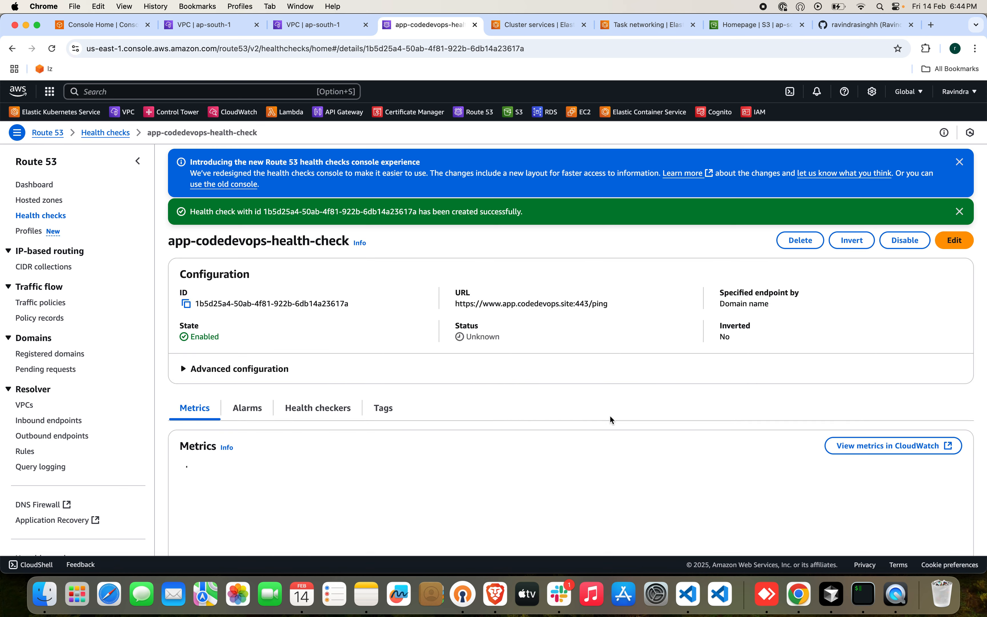
{"action": "scroll", "coordinate": [960, 168], "scroll_direction": "down", "scroll_amount": 2}
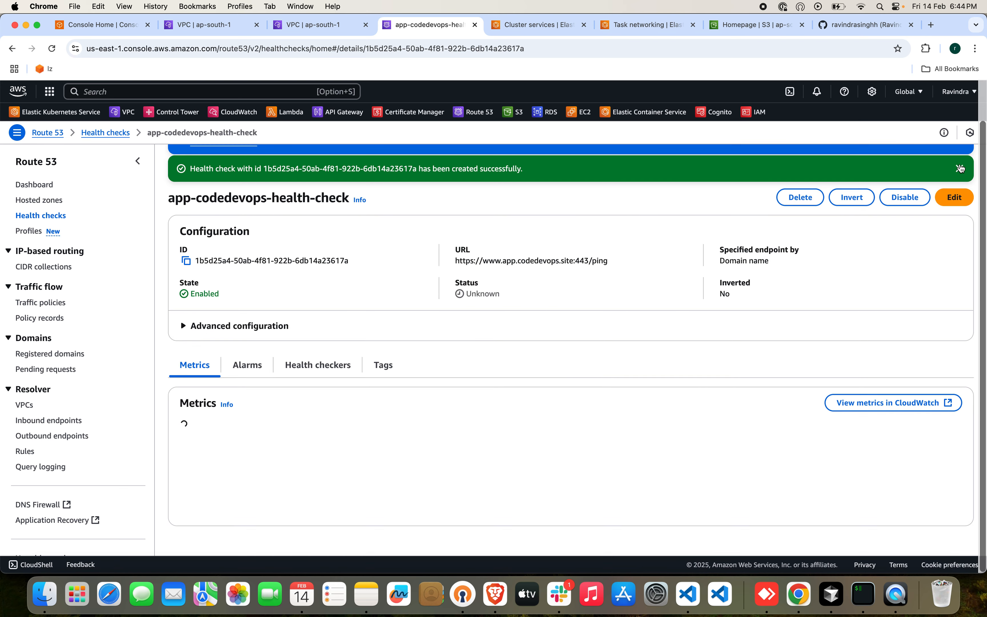
{"action": "left_click", "coordinate": [189, 329]}
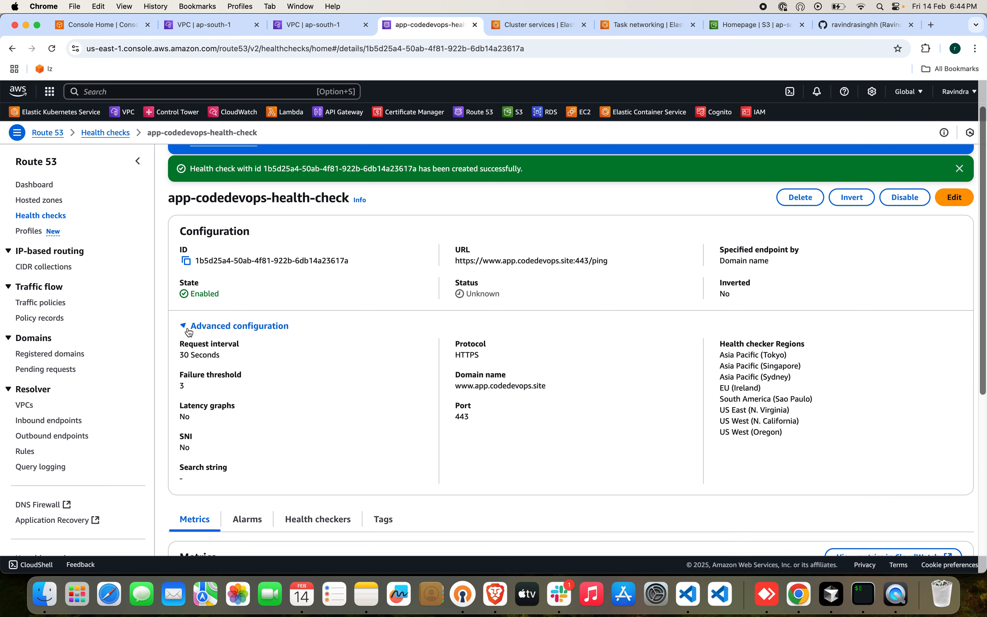
Review the new health check's configuration details and dismiss the notification banners above them.
{"action": "scroll", "coordinate": [374, 397], "scroll_direction": "down", "scroll_amount": 8}
{"action": "scroll", "coordinate": [374, 396], "scroll_direction": "up", "scroll_amount": 9}
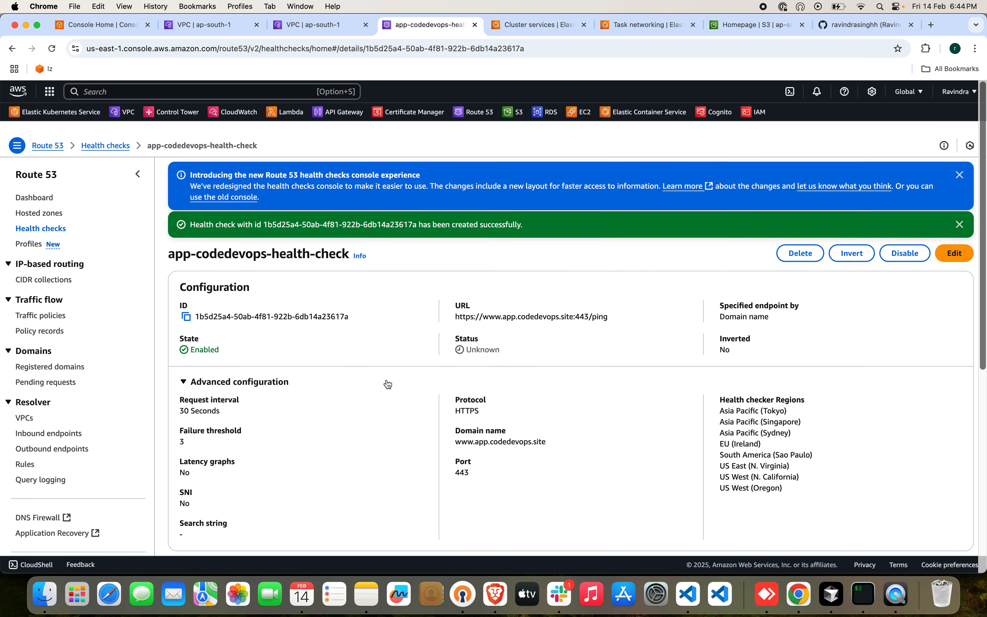
{"action": "scroll", "coordinate": [387, 384], "scroll_direction": "down", "scroll_amount": 1}
{"action": "left_click", "coordinate": [960, 163]}
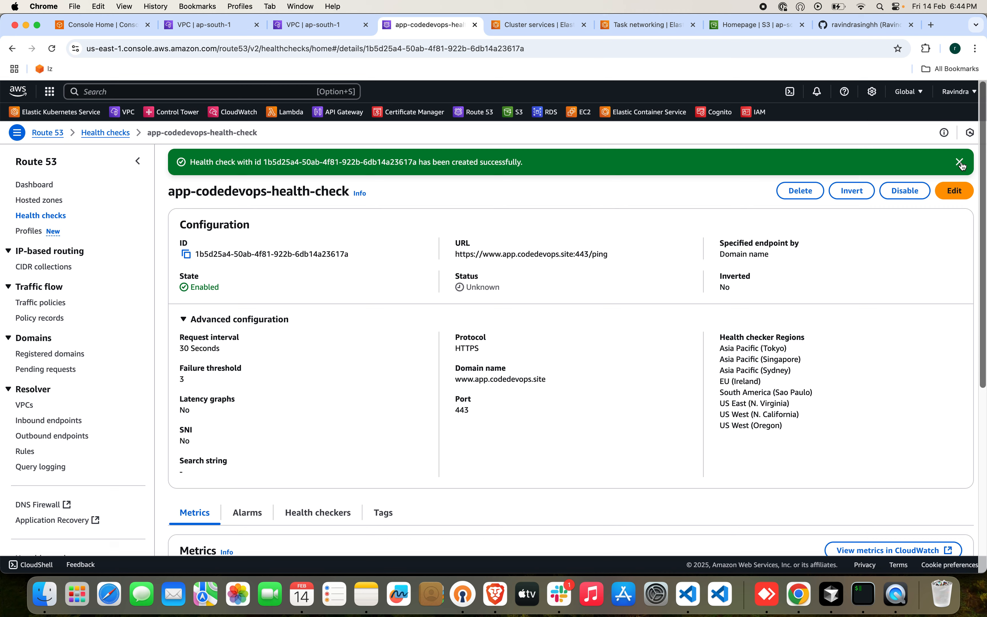
{"action": "left_click", "coordinate": [960, 162]}
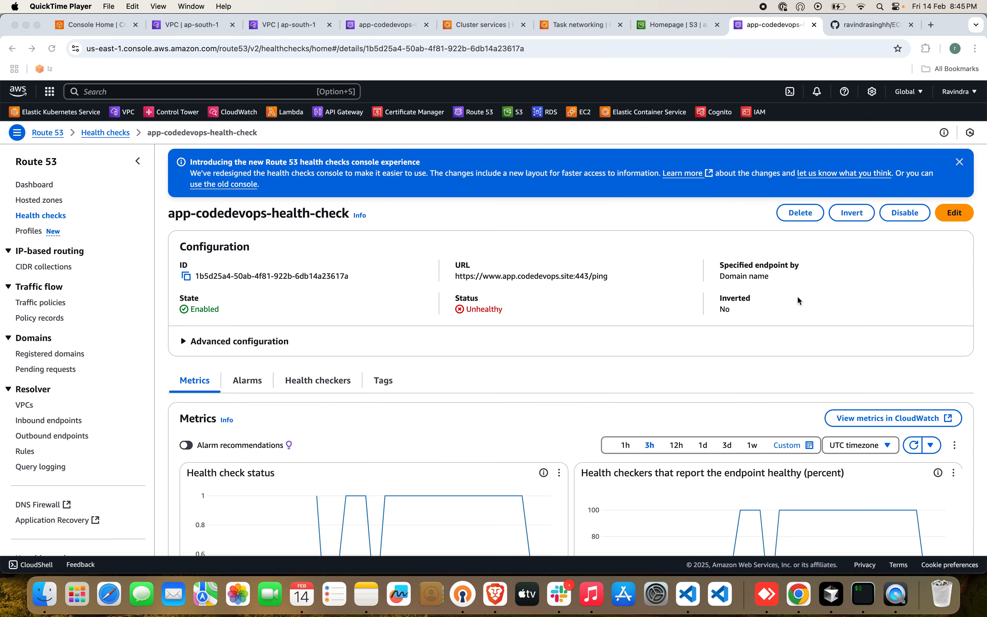
Edit the health check so its domain name is app.codedevops.site:443/ping, save it and check the resulting URL.
{"action": "left_click", "coordinate": [950, 213]}
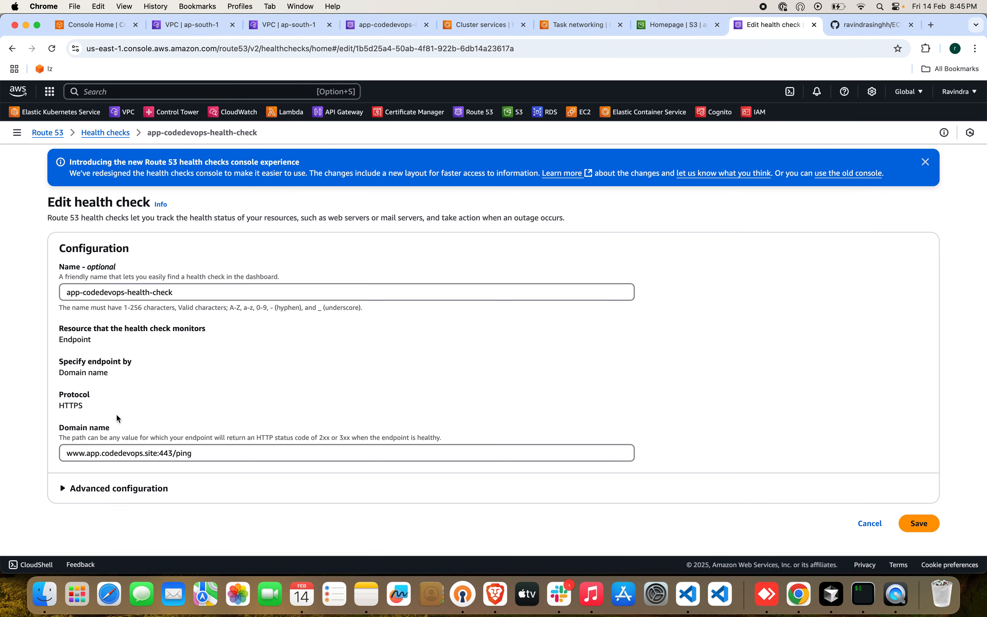
{"action": "left_click_drag", "start_coordinate": [87, 453], "coordinate": [8, 452]}
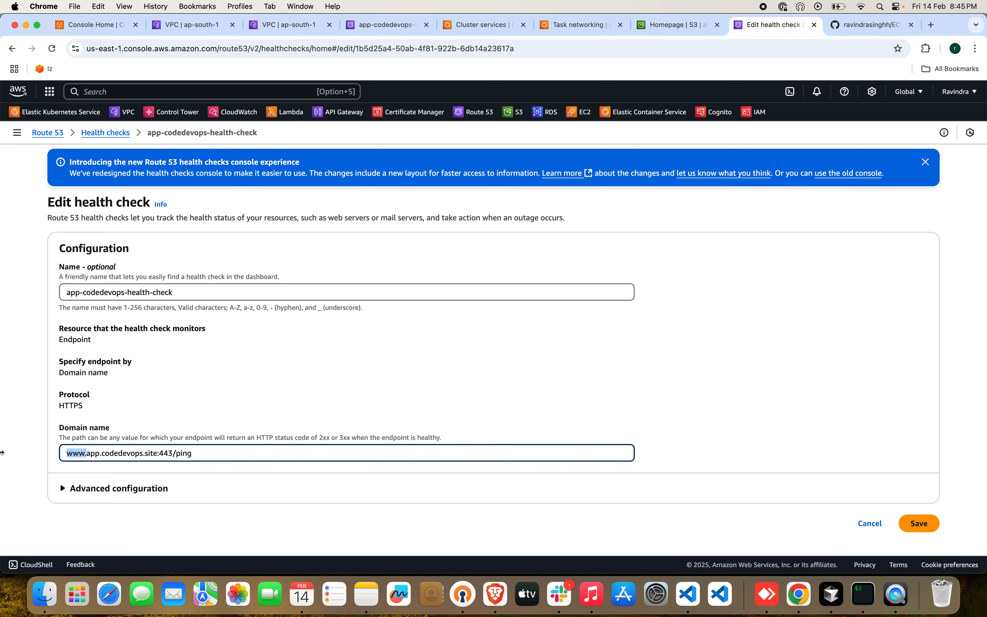
{"action": "key", "text": "BackSpace"}
{"action": "left_click", "coordinate": [759, 369]}
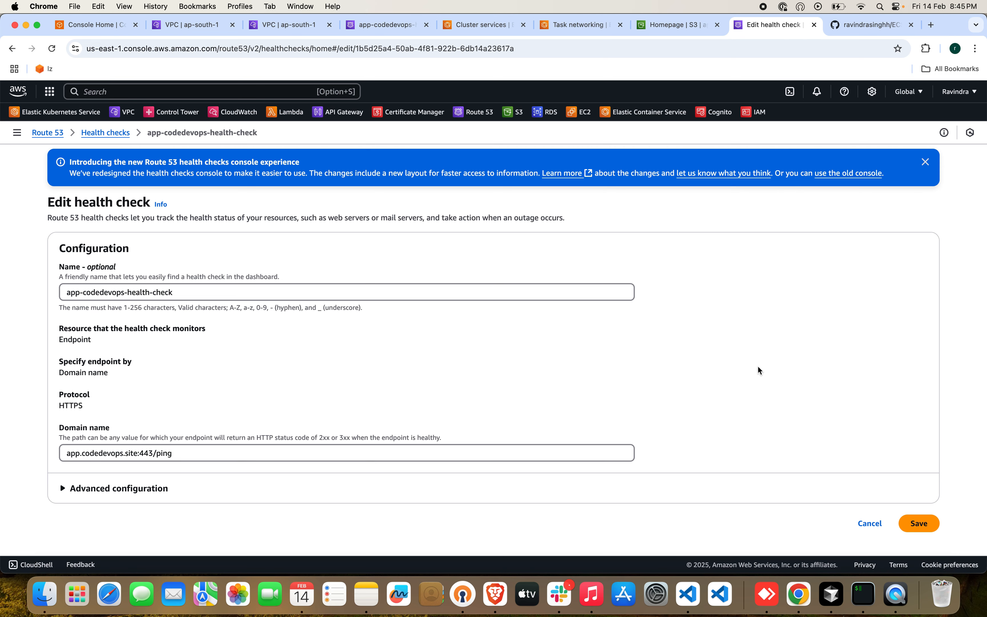
{"action": "left_click", "coordinate": [928, 528]}
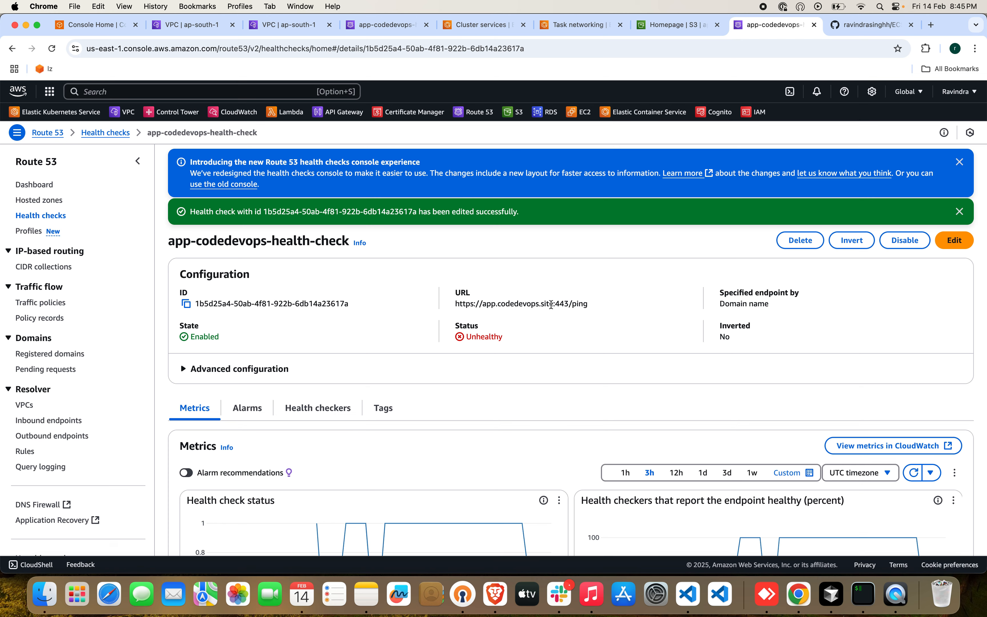
{"action": "left_click_drag", "start_coordinate": [553, 305], "coordinate": [485, 305]}
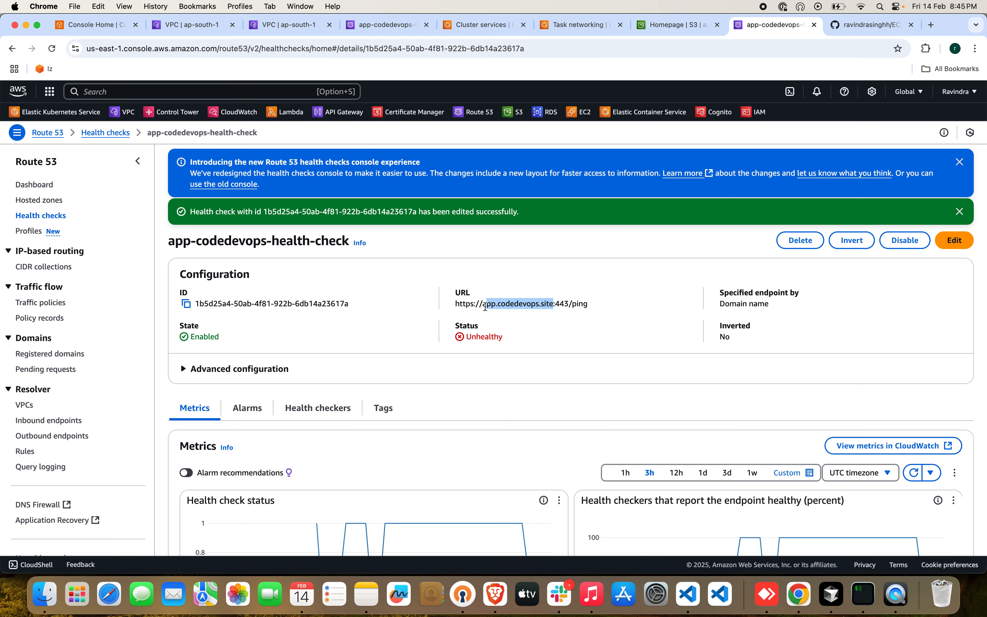
{"action": "left_click", "coordinate": [560, 323]}
From the health check's alarms, open CloudWatch alarm creation for HealthCheckStatus and review the metric and threshold conditions.
{"action": "scroll", "coordinate": [550, 359], "scroll_direction": "down", "scroll_amount": 4}
{"action": "left_click", "coordinate": [249, 258]}
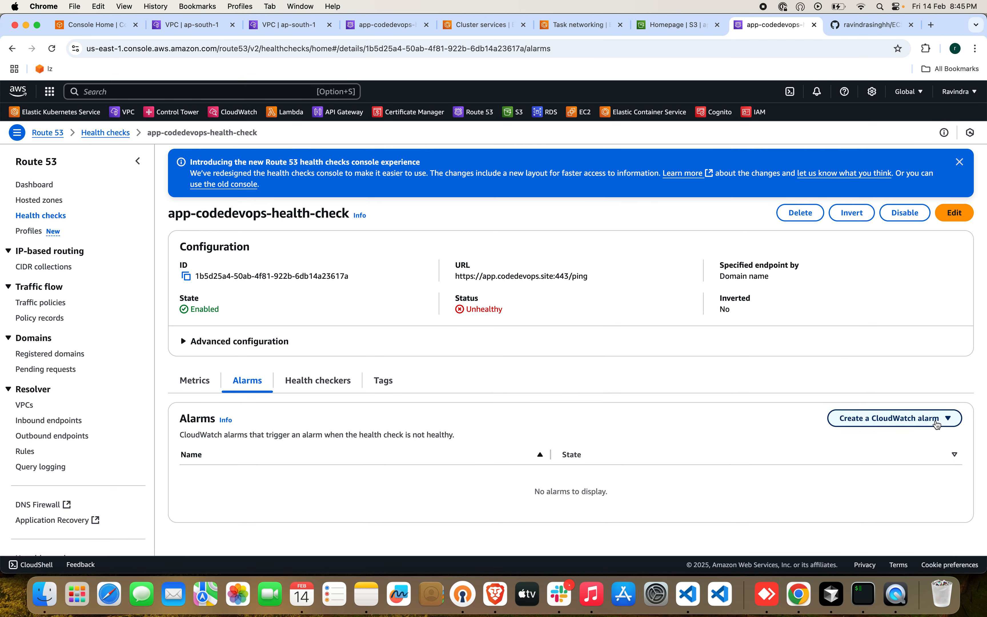
{"action": "left_click", "coordinate": [852, 420]}
{"action": "left_click", "coordinate": [804, 438]}
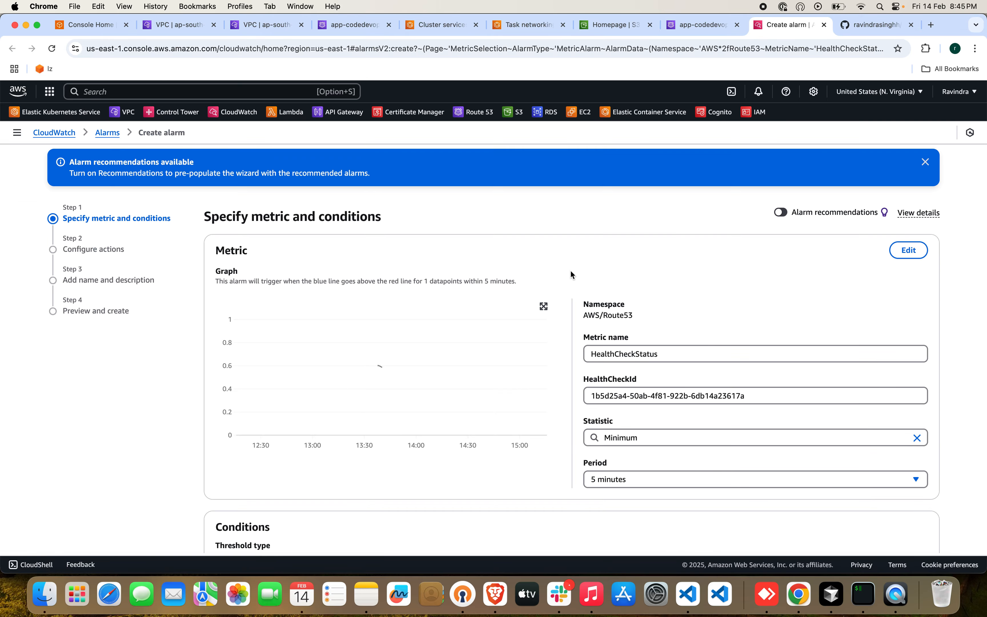
{"action": "scroll", "coordinate": [589, 350], "scroll_direction": "down", "scroll_amount": 5}
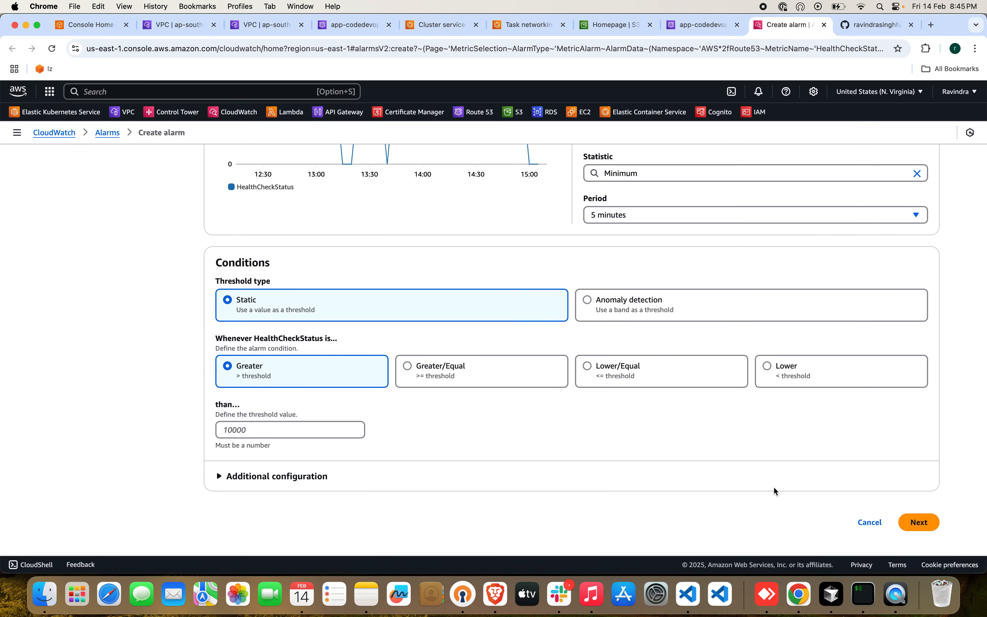
Consult the architecture diagram in the ECS-FinHacks README on GitHub and return to the CloudWatch alarm page.
{"action": "left_click", "coordinate": [869, 25]}
{"action": "scroll", "coordinate": [426, 310], "scroll_direction": "down", "scroll_amount": 2}
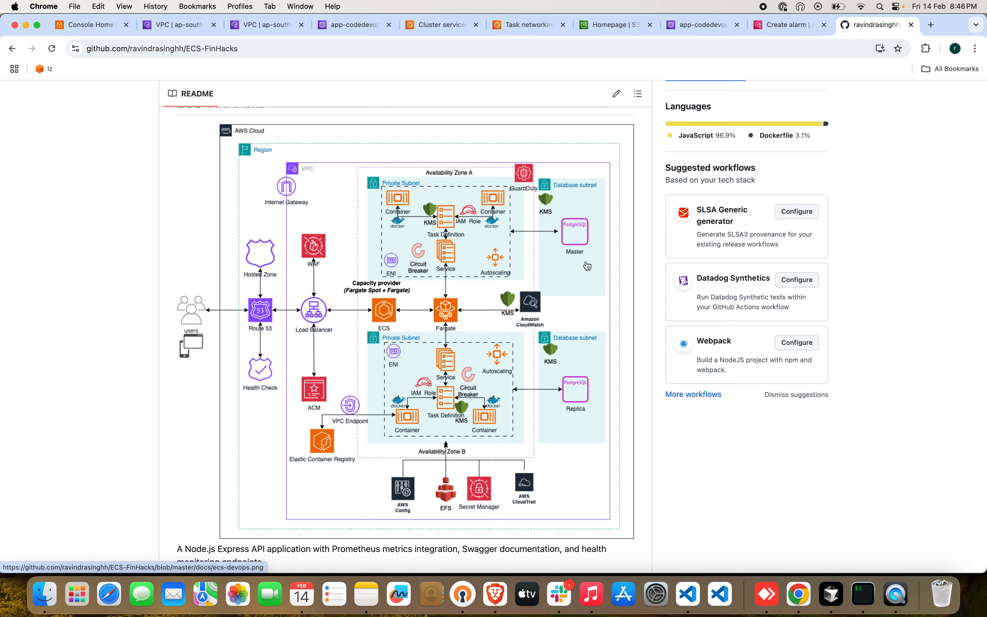
{"action": "left_click", "coordinate": [784, 31]}
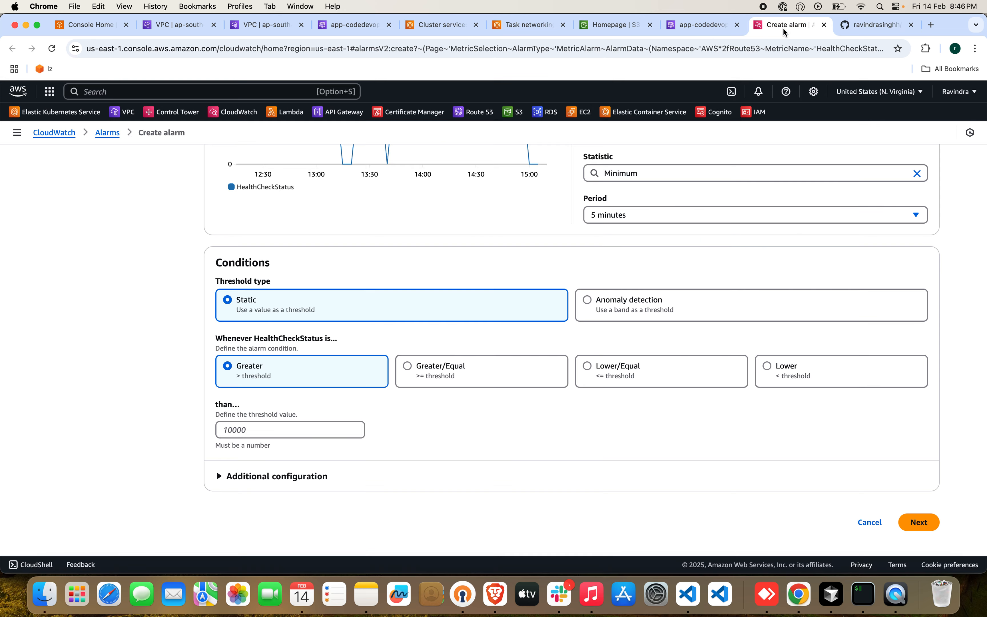
Search the AWS console for AWS Config and open that service in a new browser tab.
{"action": "left_click", "coordinate": [270, 92]}
{"action": "type", "text": "aws-PCA"}
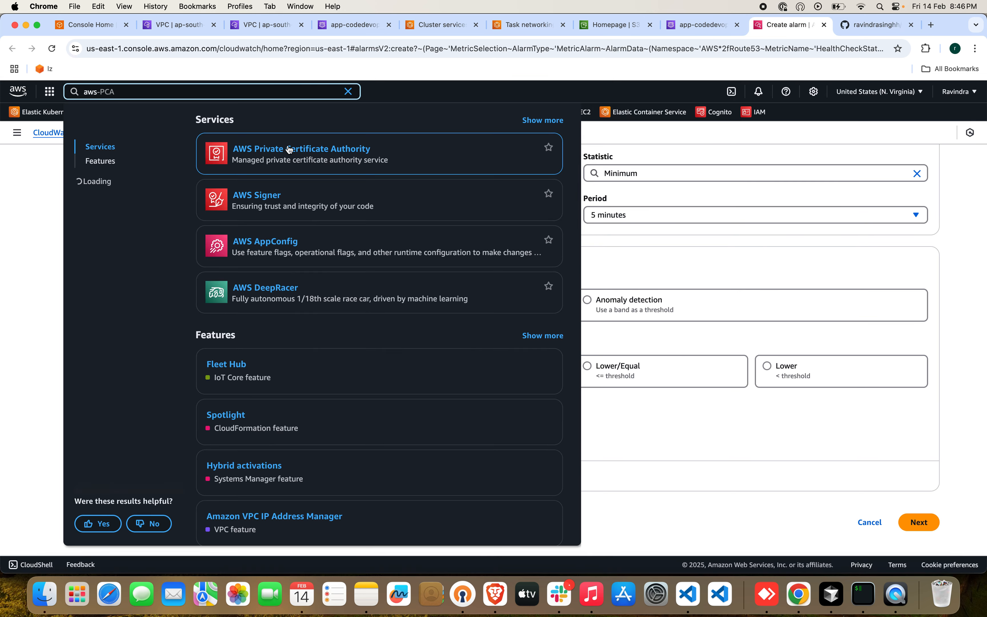
{"action": "key", "text": "BackSpace"}
{"action": "key", "text": "BackSpace"}
{"action": "key", "text": "BackSpace"}
{"action": "key", "text": "BackSpace"}
{"action": "type", "text": "conf"}
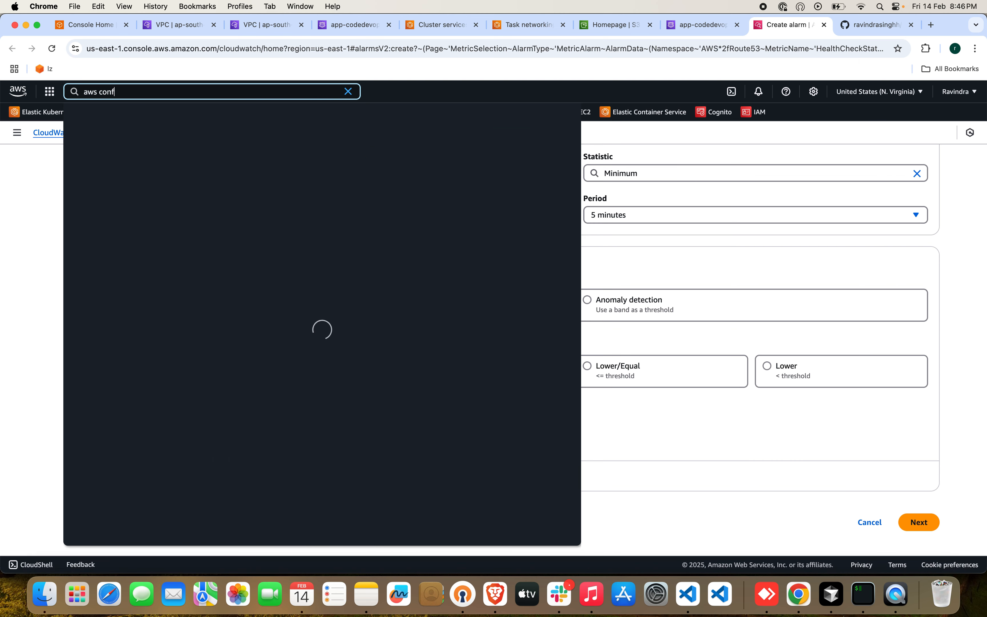
{"action": "type", "text": "ig"}
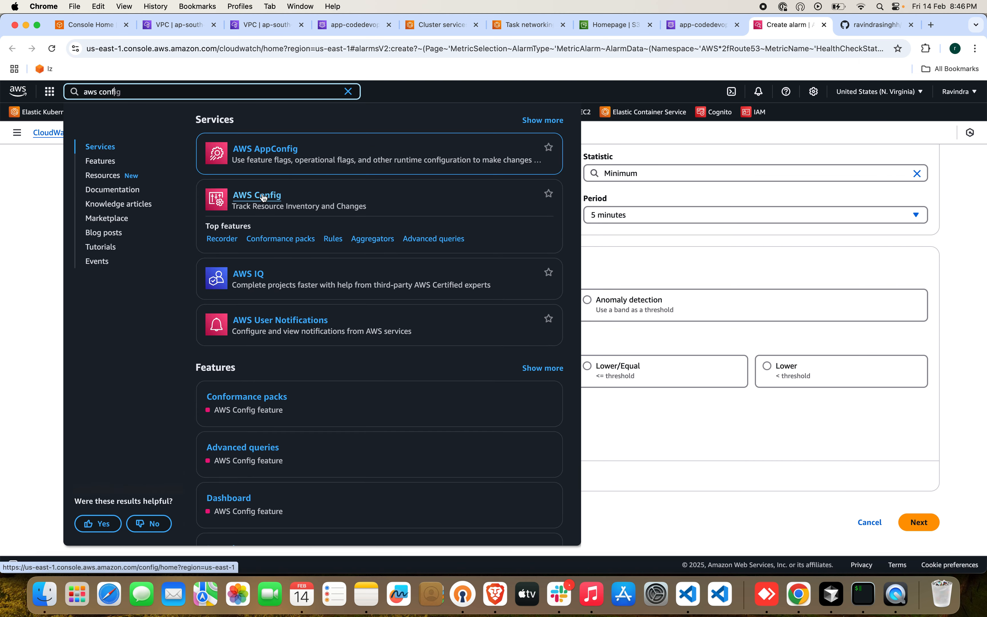
{"action": "left_click", "coordinate": [263, 198]}
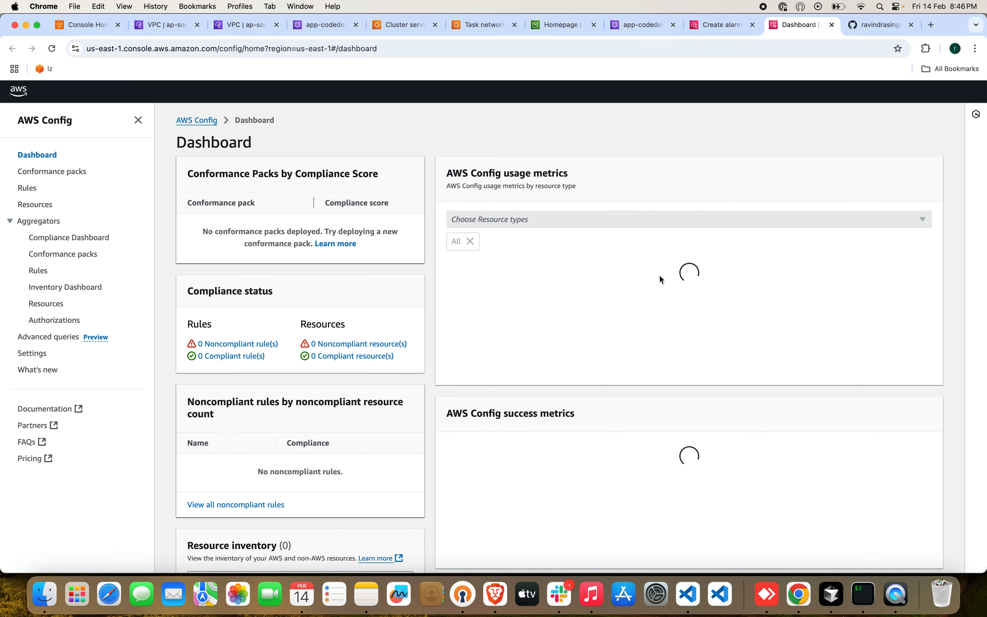
Switch AWS Config to the Asia Pacific (Mumbai) Region and view its landing page and dashboard.
{"action": "left_click", "coordinate": [877, 91]}
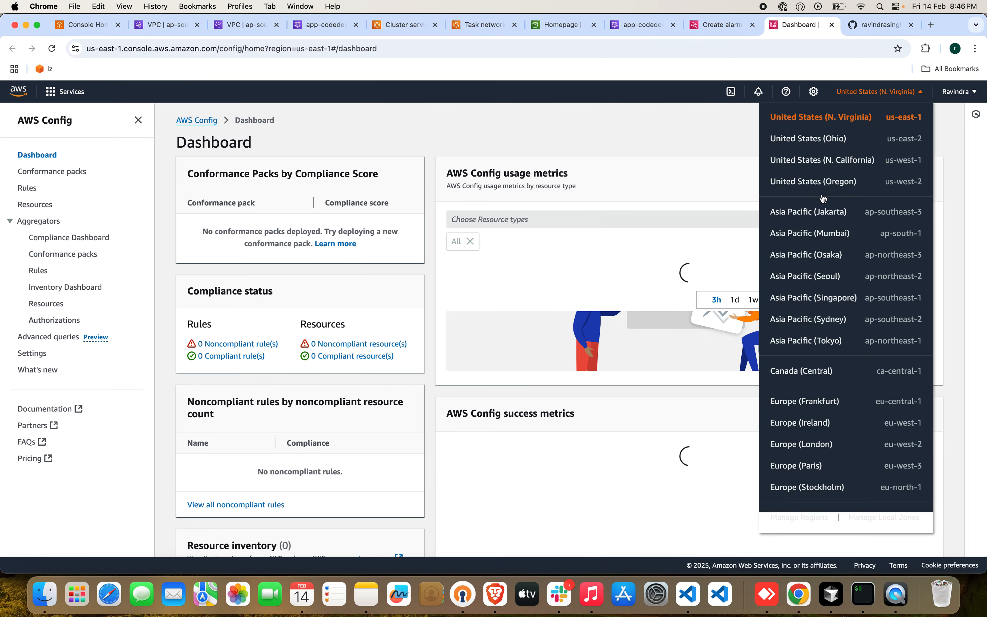
{"action": "left_click", "coordinate": [909, 93]}
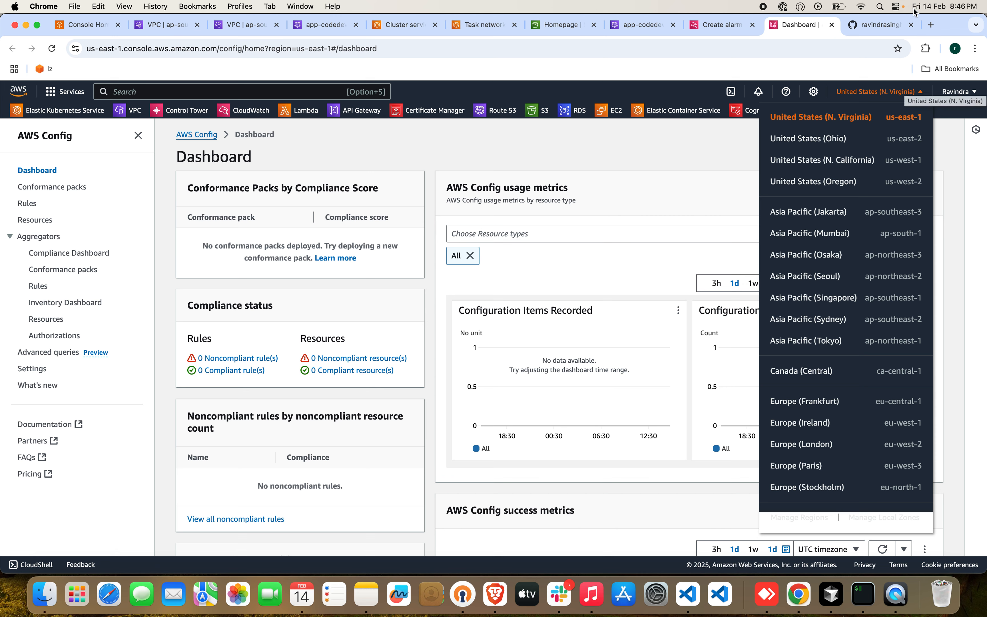
{"action": "left_click", "coordinate": [812, 237]}
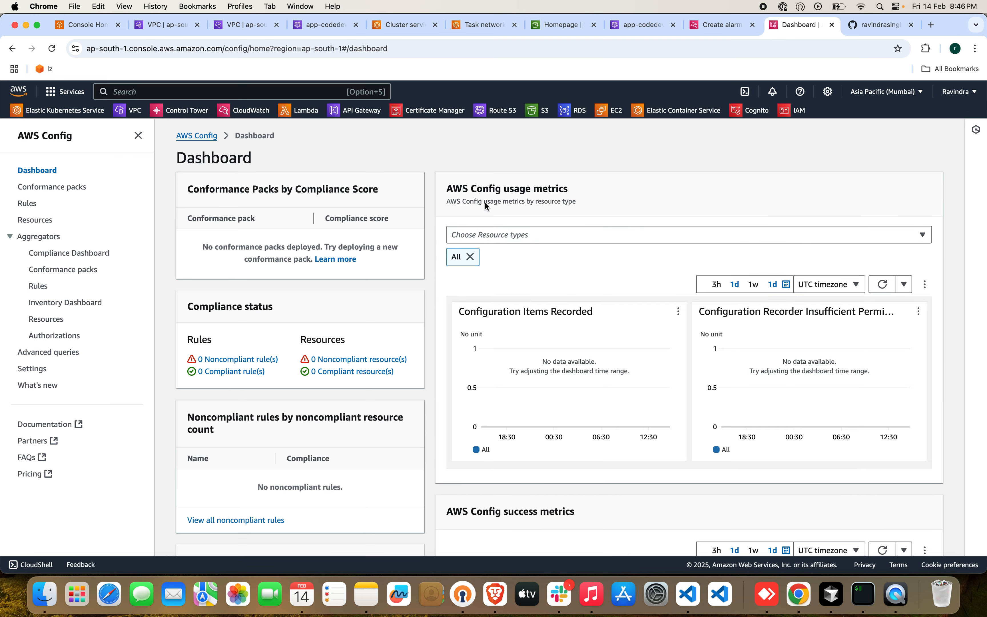
{"action": "left_click", "coordinate": [193, 139]}
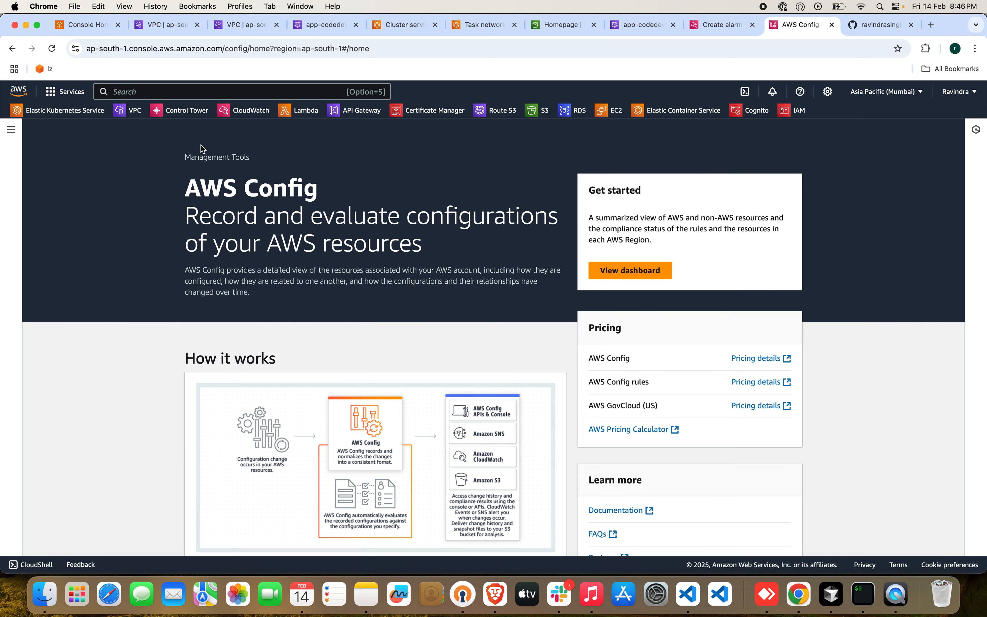
{"action": "left_click", "coordinate": [633, 271]}
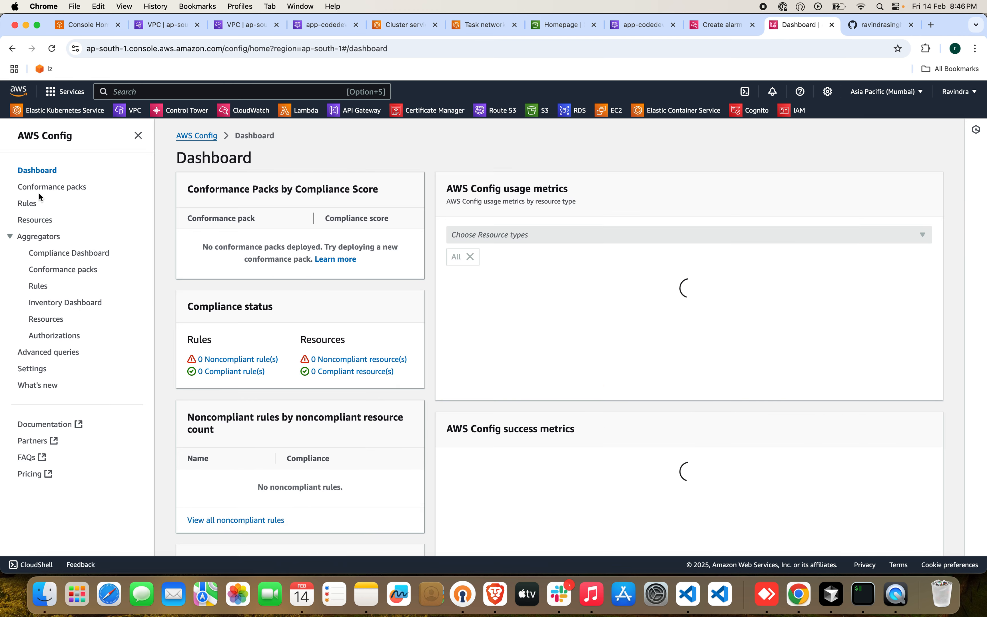
Start a new AWS managed Config rule, filter the managed rules by "waf" and choose alb-waf-enabled.
{"action": "left_click", "coordinate": [27, 204]}
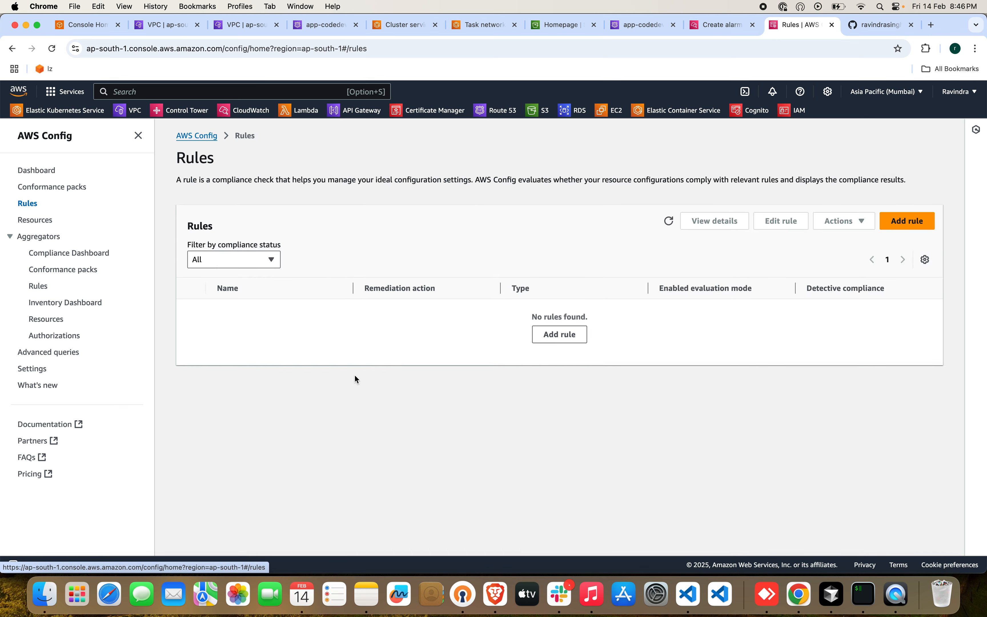
{"action": "left_click", "coordinate": [555, 338]}
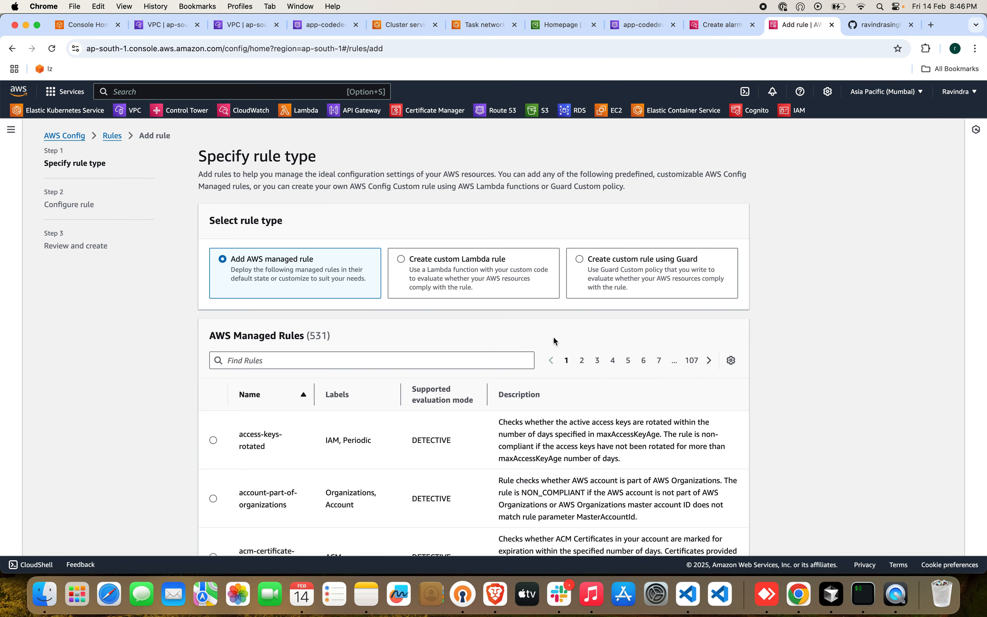
{"action": "left_click", "coordinate": [369, 358]}
{"action": "type", "text": "waf"}
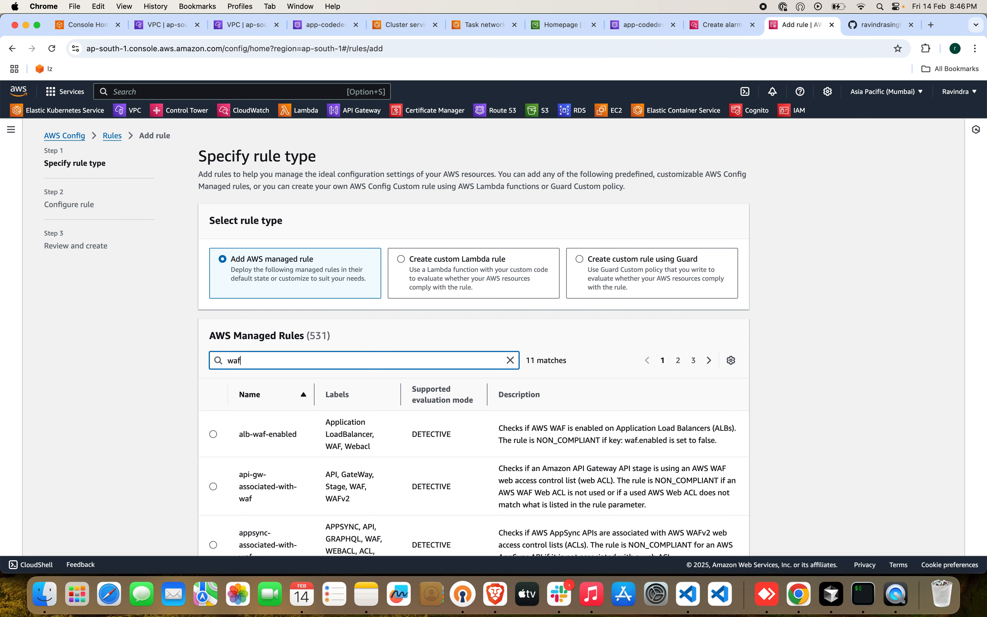
{"action": "scroll", "coordinate": [424, 382], "scroll_direction": "down", "scroll_amount": 3}
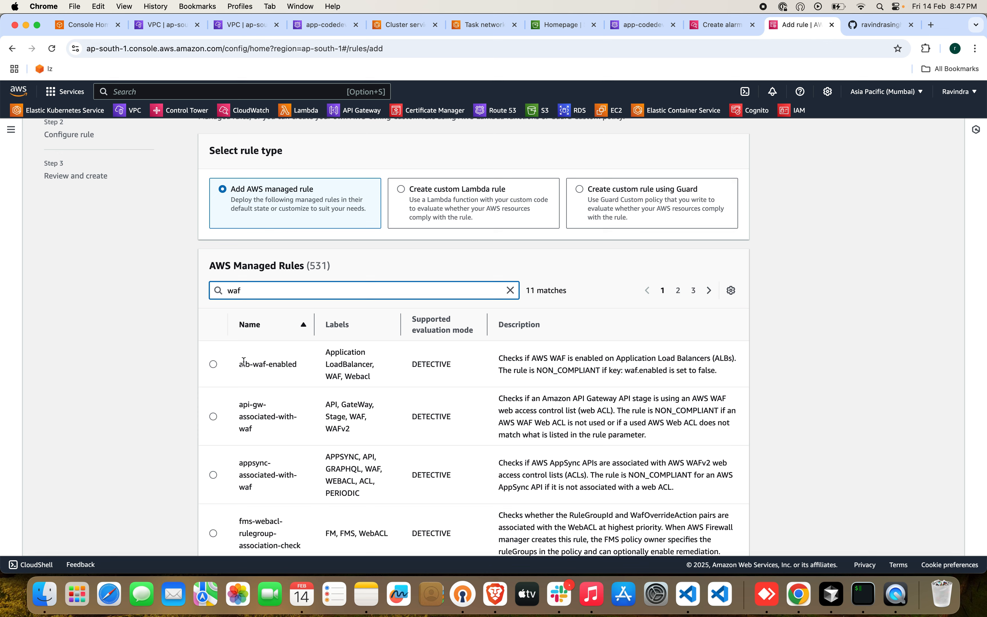
{"action": "left_click", "coordinate": [213, 364]}
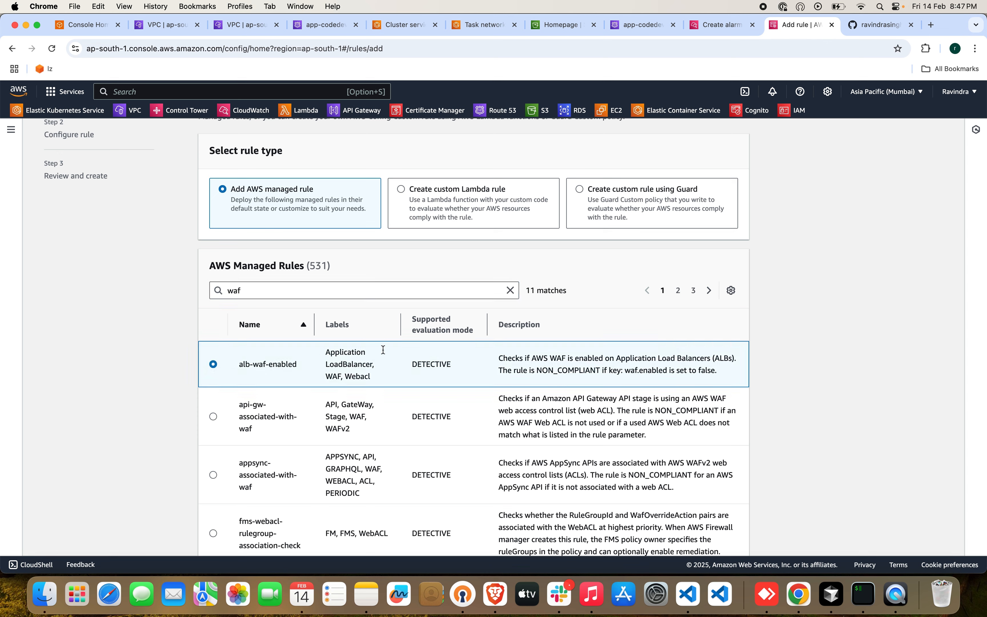
{"action": "scroll", "coordinate": [541, 357], "scroll_direction": "down", "scroll_amount": 3}
{"action": "left_click", "coordinate": [725, 528]}
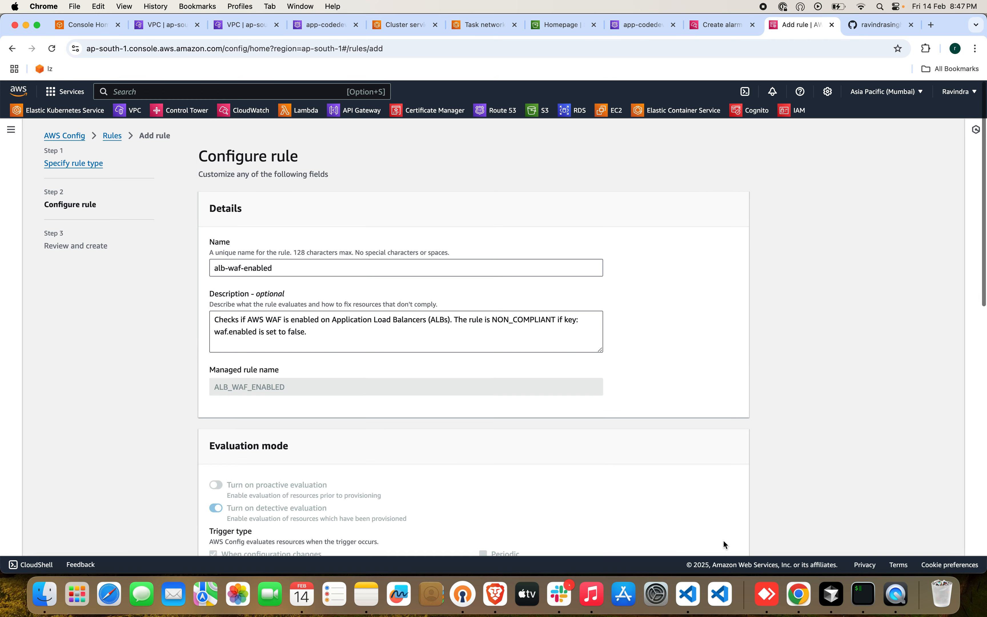
Review the alb-waf-enabled rule's evaluation mode, resources and parameters, and create it with the default settings.
{"action": "scroll", "coordinate": [371, 285], "scroll_direction": "down", "scroll_amount": 7}
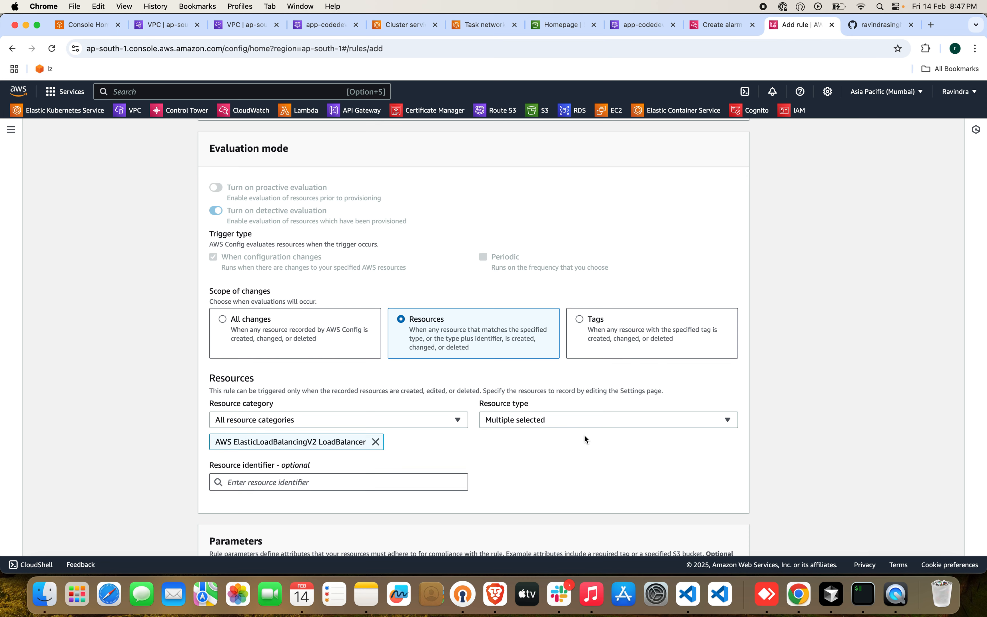
{"action": "scroll", "coordinate": [578, 474], "scroll_direction": "down", "scroll_amount": 2}
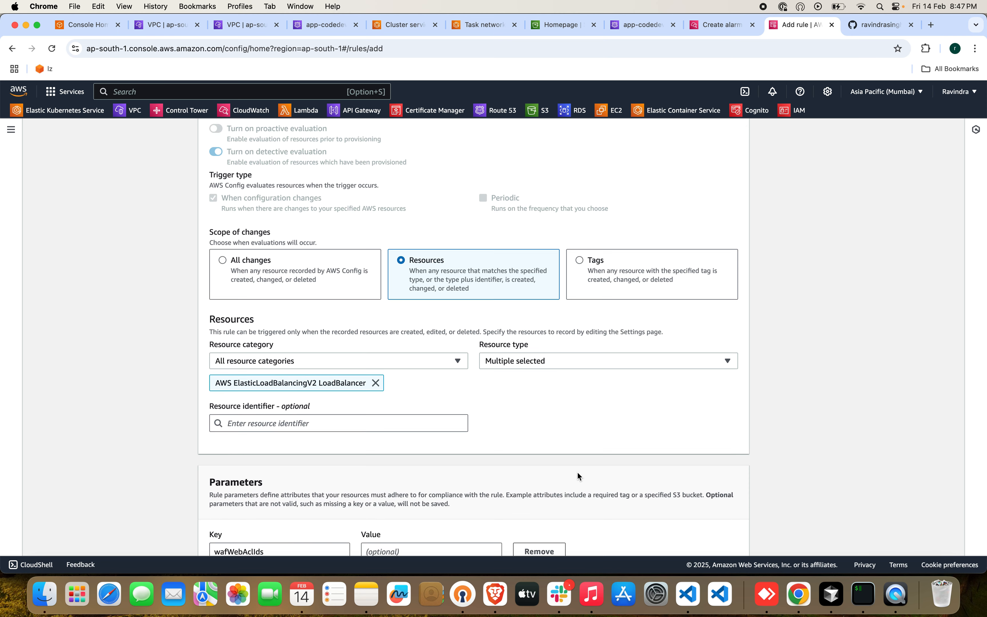
{"action": "scroll", "coordinate": [578, 414], "scroll_direction": "down", "scroll_amount": 5}
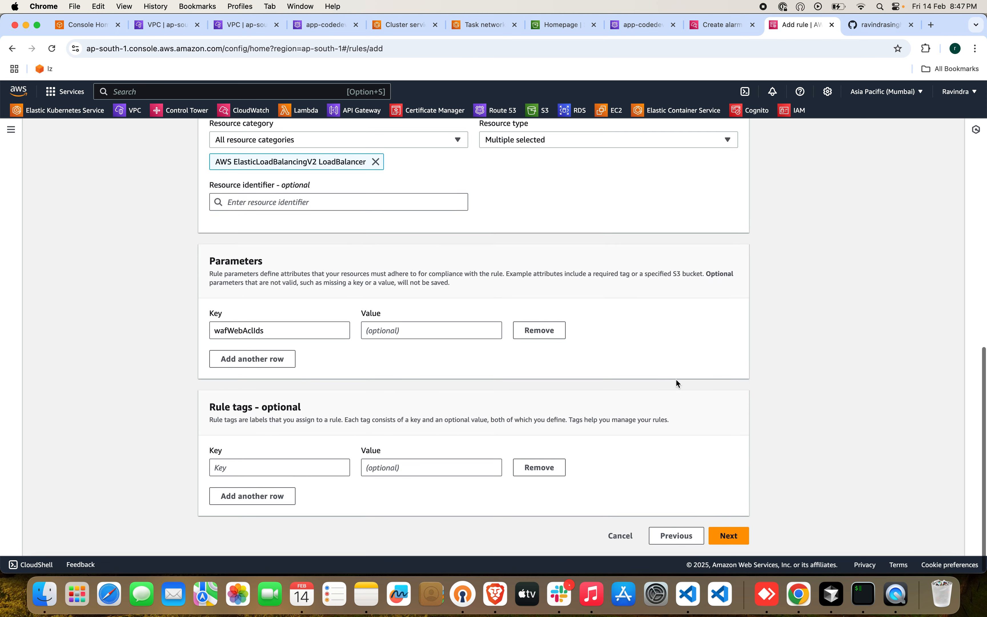
{"action": "left_click", "coordinate": [732, 538]}
{"action": "left_click", "coordinate": [729, 535]}
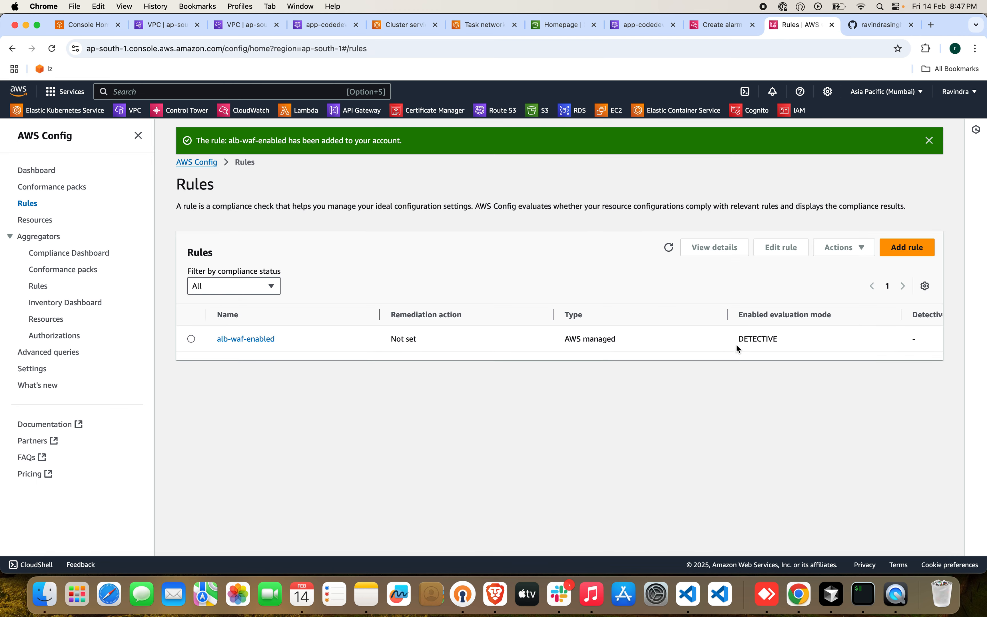
Check the compliance status on the AWS Config dashboard and return to the list of rules.
{"action": "left_click", "coordinate": [24, 173]}
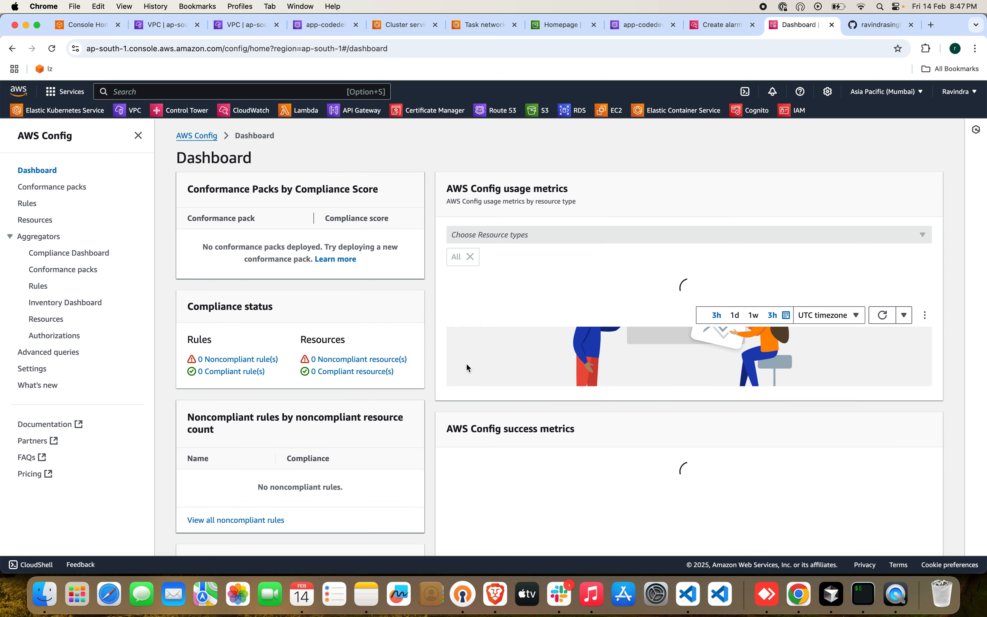
{"action": "scroll", "coordinate": [647, 348], "scroll_direction": "down", "scroll_amount": 5}
{"action": "scroll", "coordinate": [360, 375], "scroll_direction": "up", "scroll_amount": 3}
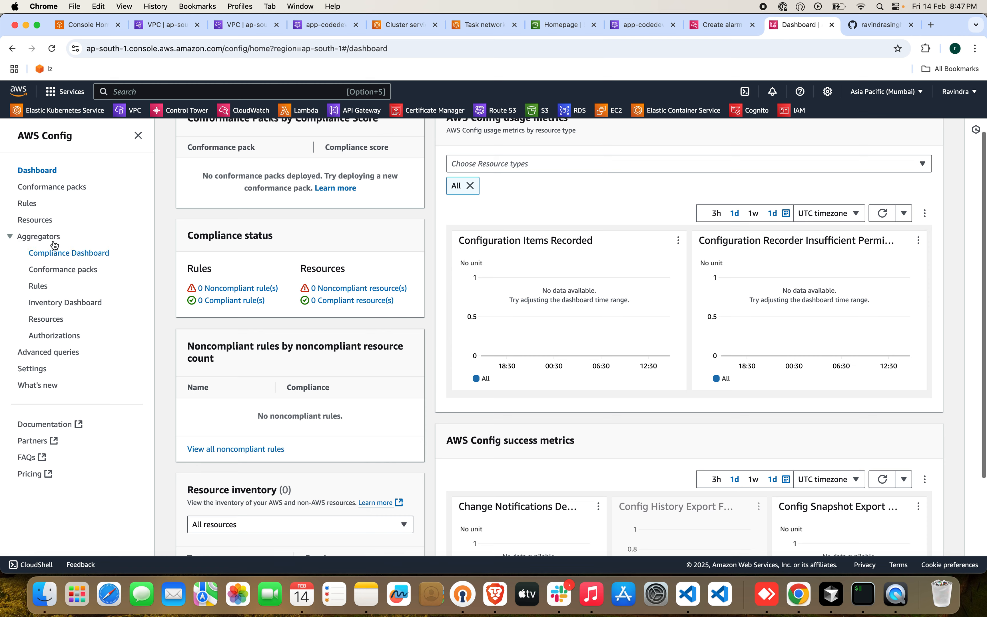
{"action": "left_click", "coordinate": [27, 206]}
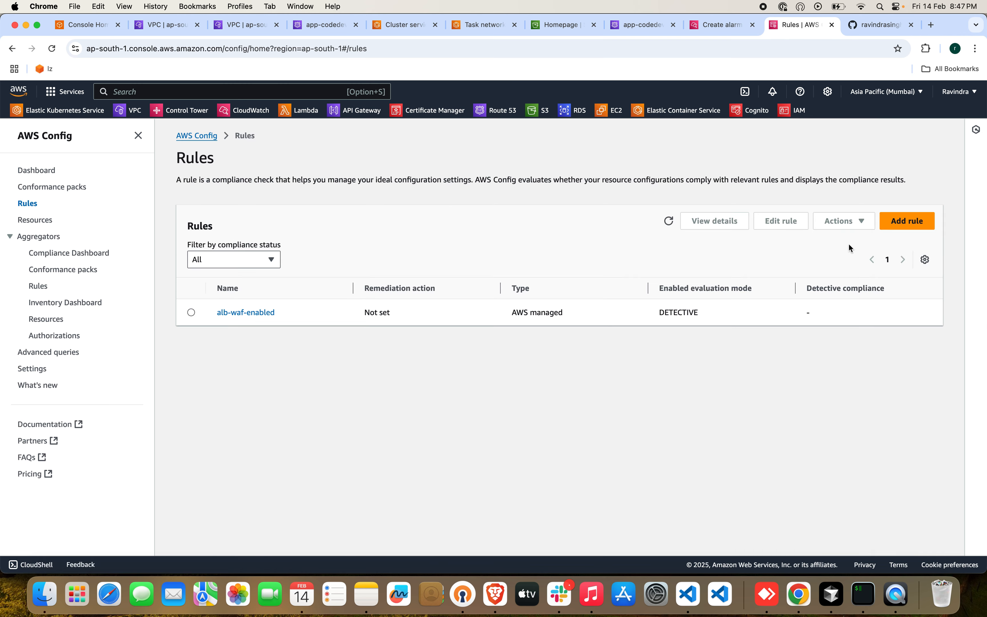
{"action": "left_click", "coordinate": [907, 222]}
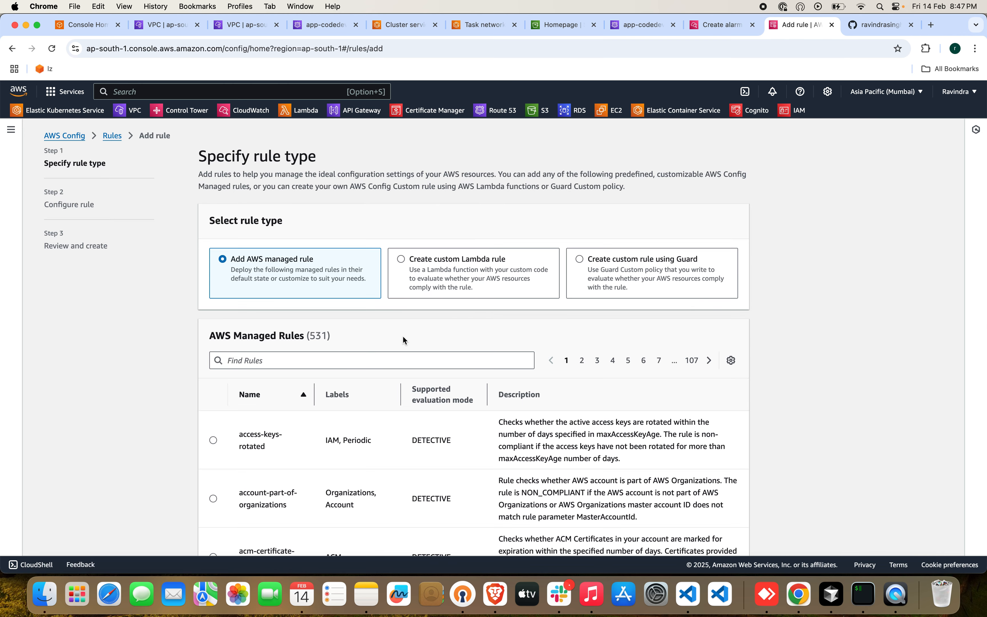
{"action": "left_click", "coordinate": [580, 262]}
{"action": "left_click", "coordinate": [257, 261]}
{"action": "scroll", "coordinate": [435, 435], "scroll_direction": "down", "scroll_amount": 5}
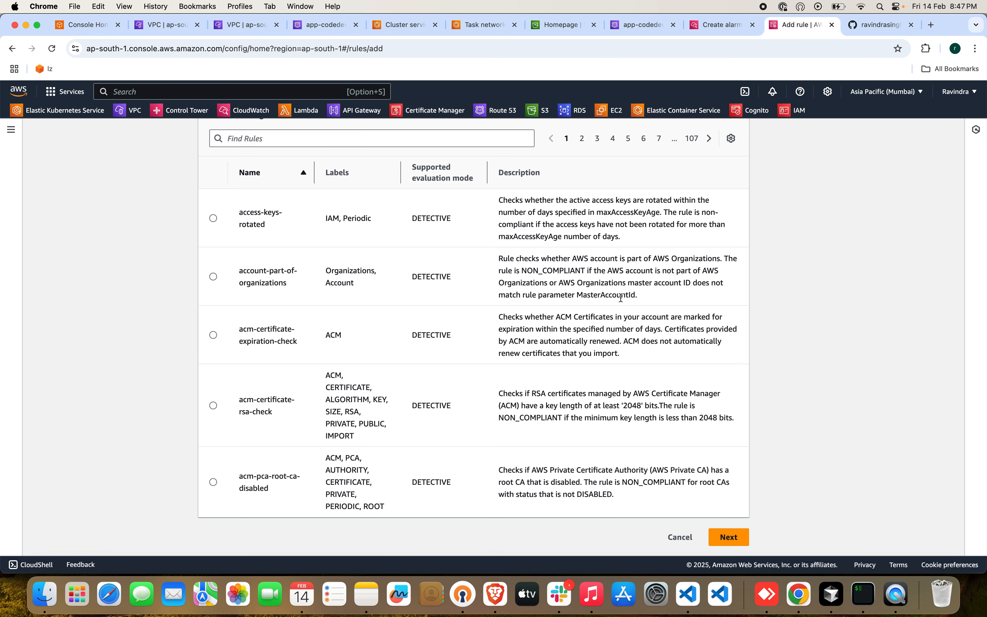
{"action": "left_click", "coordinate": [678, 536]}
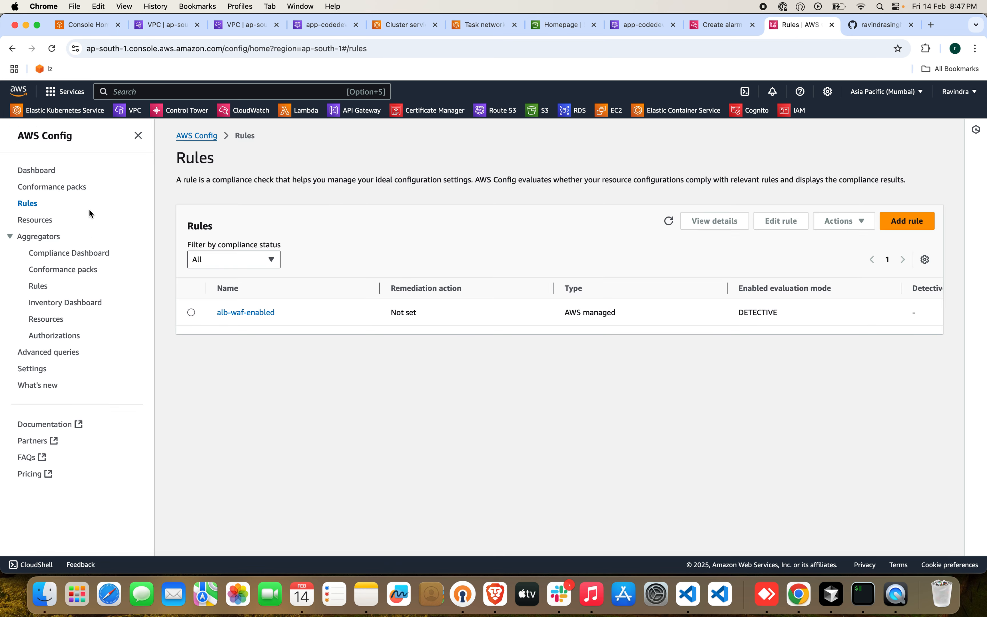
Open the AWS Config dashboard and review its compliance status and usage metrics.
{"action": "left_click", "coordinate": [44, 175]}
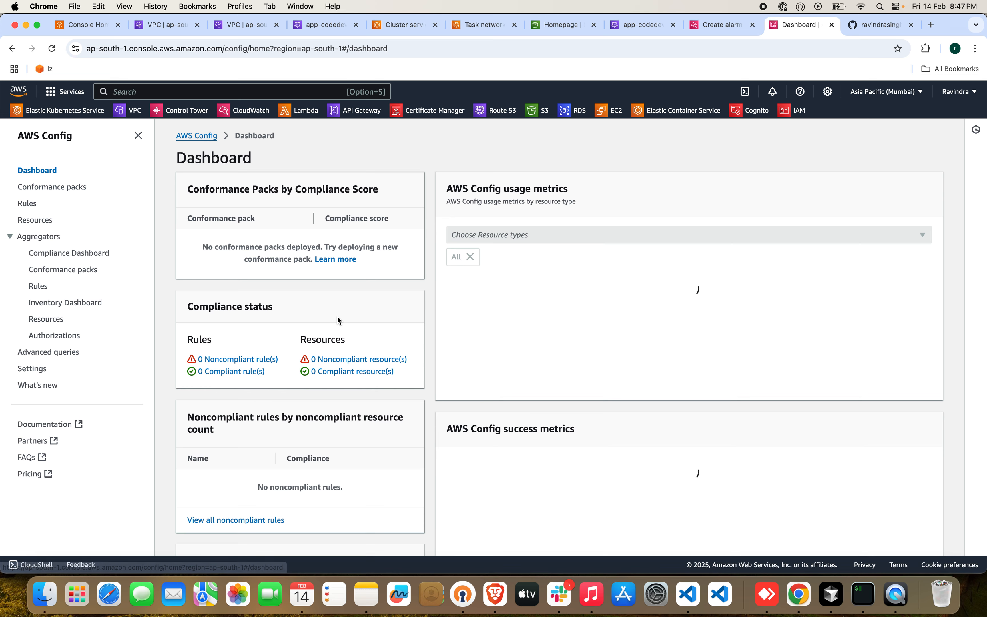
{"action": "scroll", "coordinate": [337, 315], "scroll_direction": "down", "scroll_amount": 5}
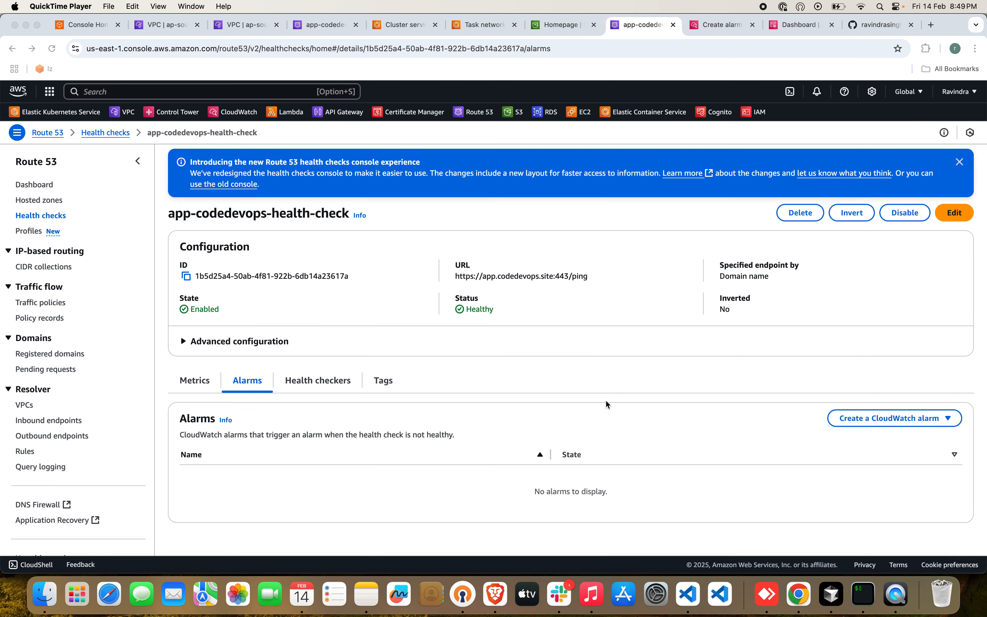
Check the status of app-codedevops-health-check in Route 53 and examine its health check metrics over a 1h range.
{"action": "double_click", "coordinate": [481, 309]}
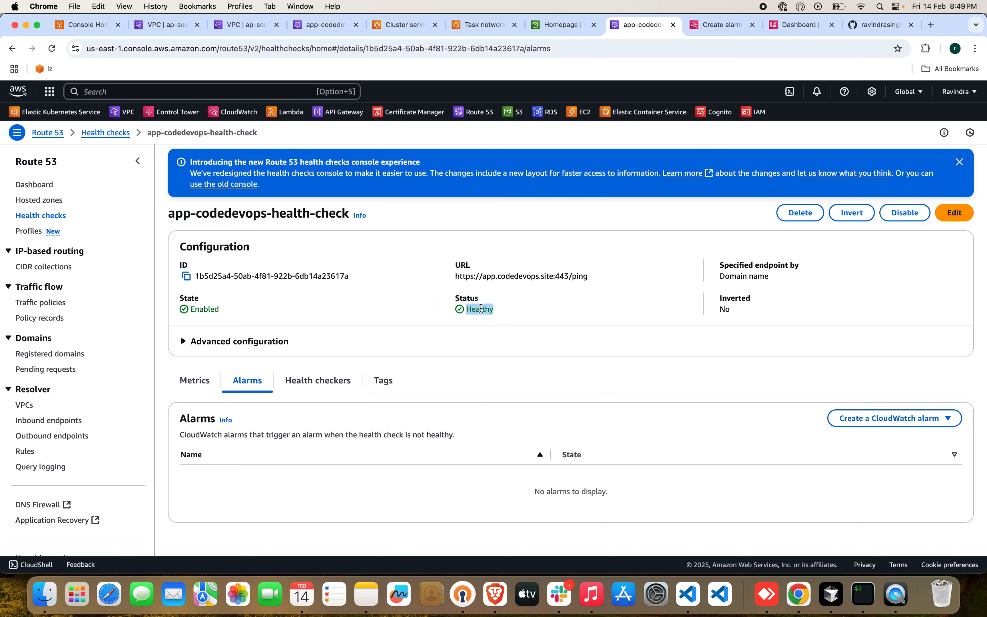
{"action": "left_click", "coordinate": [195, 380]}
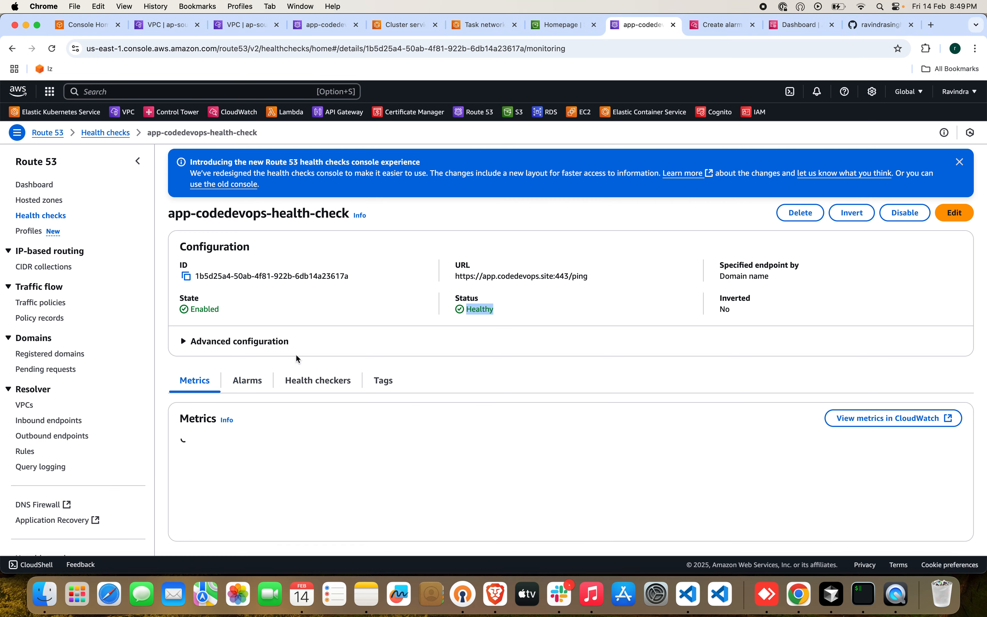
{"action": "scroll", "coordinate": [437, 390], "scroll_direction": "down", "scroll_amount": 3}
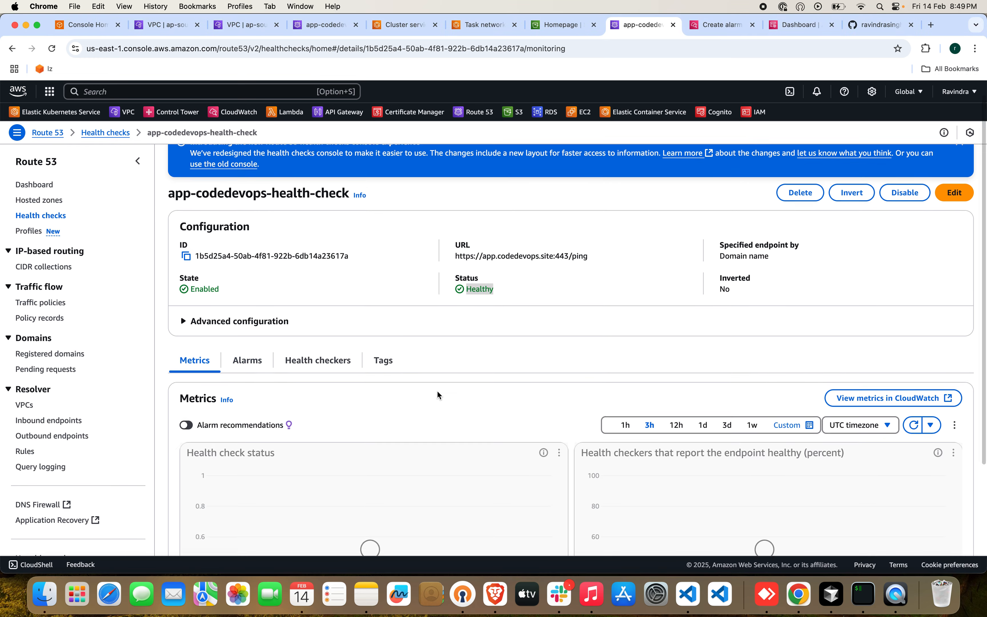
{"action": "scroll", "coordinate": [436, 390], "scroll_direction": "down", "scroll_amount": 2}
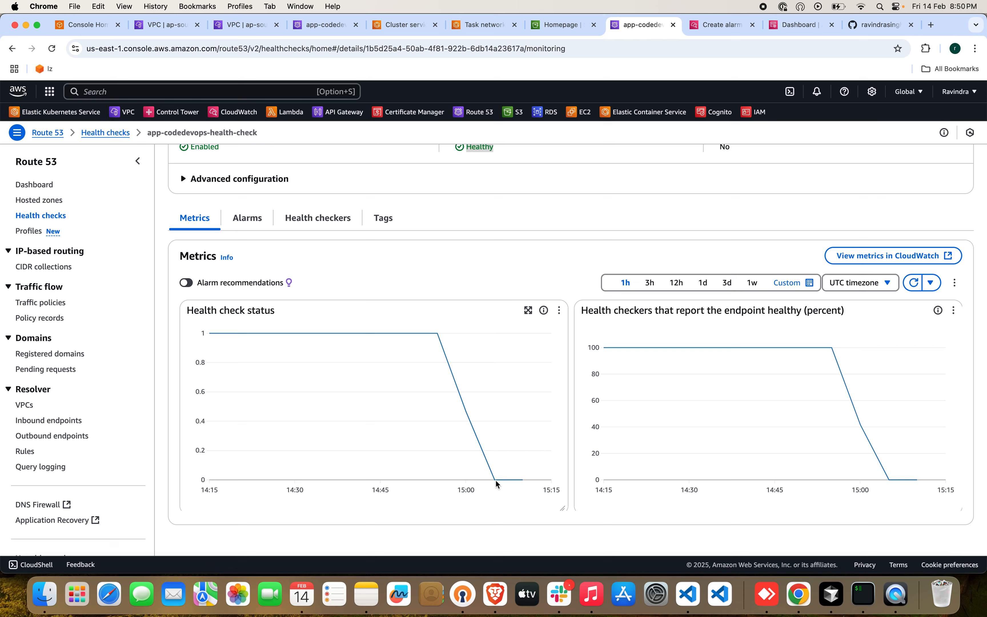
{"action": "mouse_move", "coordinate": [523, 479]}
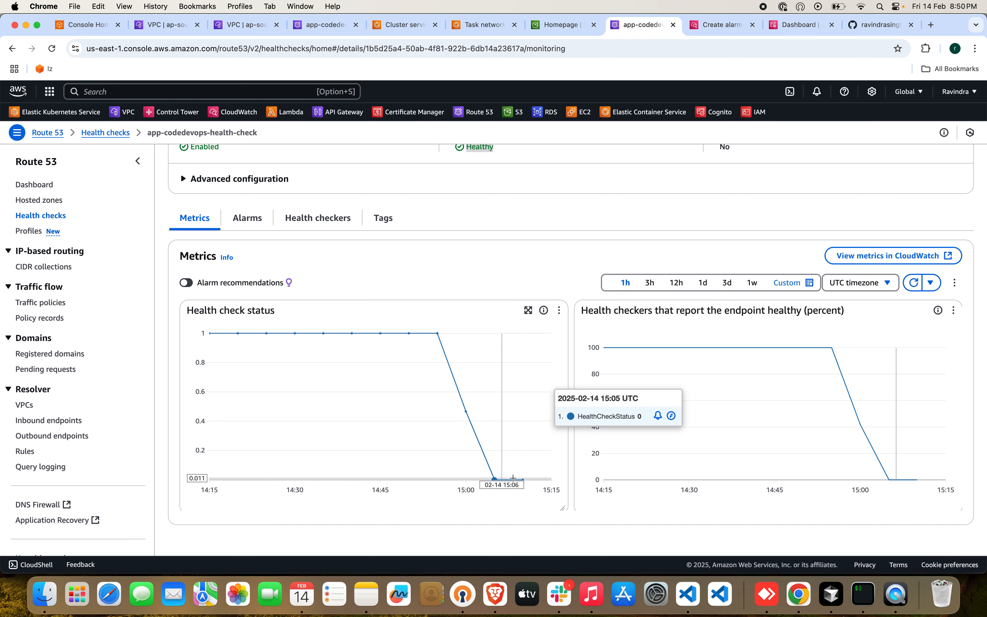
{"action": "scroll", "coordinate": [574, 281], "scroll_direction": "up", "scroll_amount": 2}
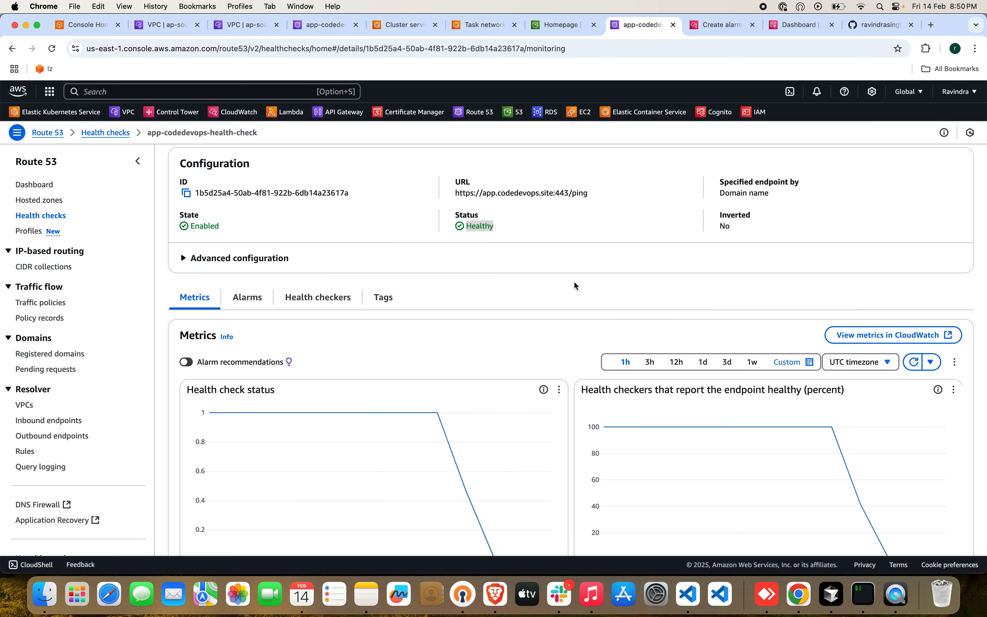